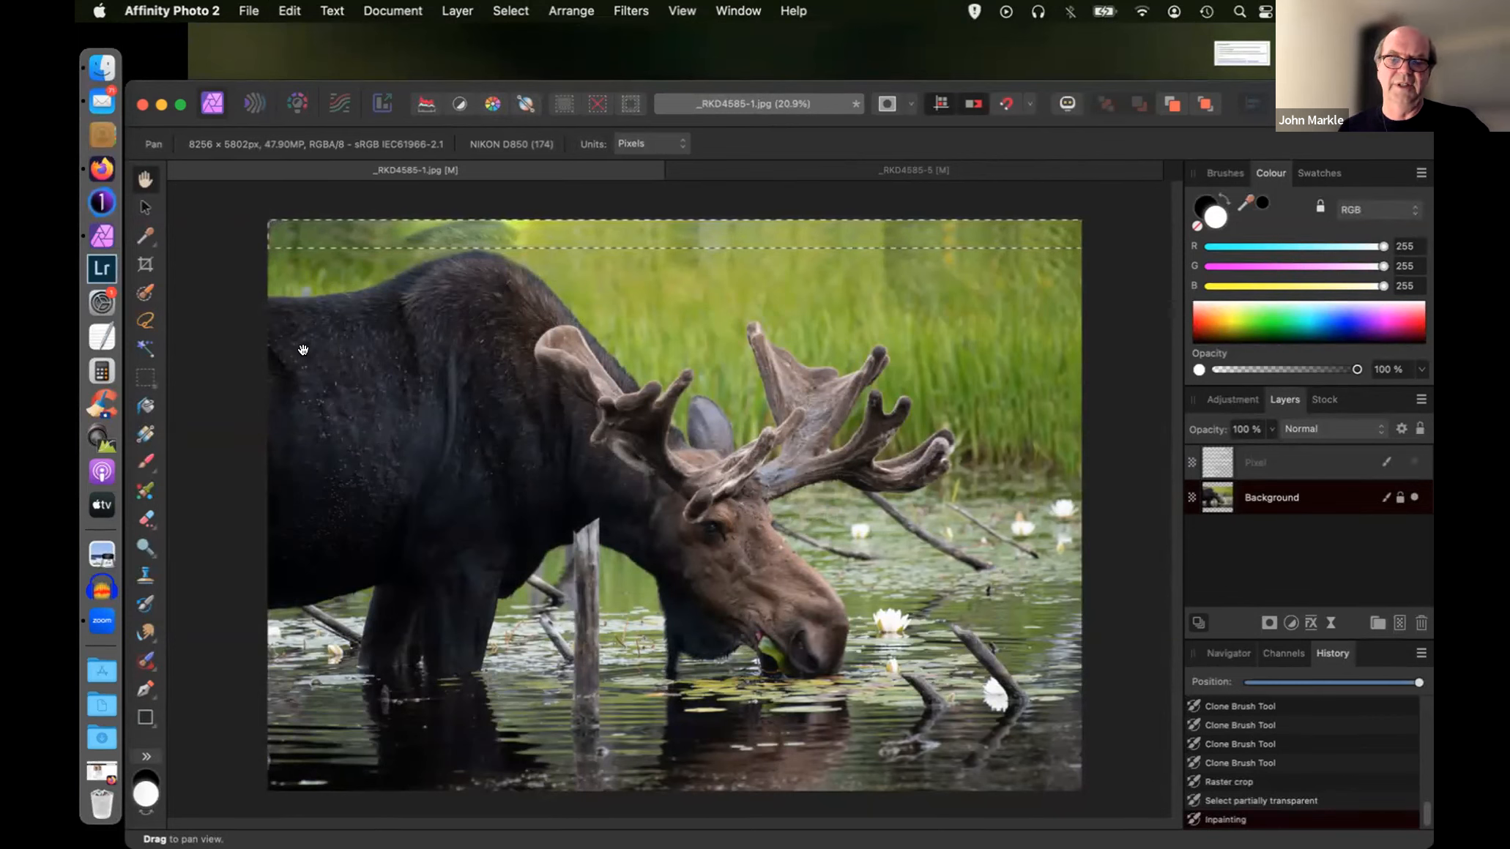
- Clear the selection and clone grass over the smeared strip along the photo's top edge, between the moose's back and the raised antler
{"action": "key", "text": "super+d"}
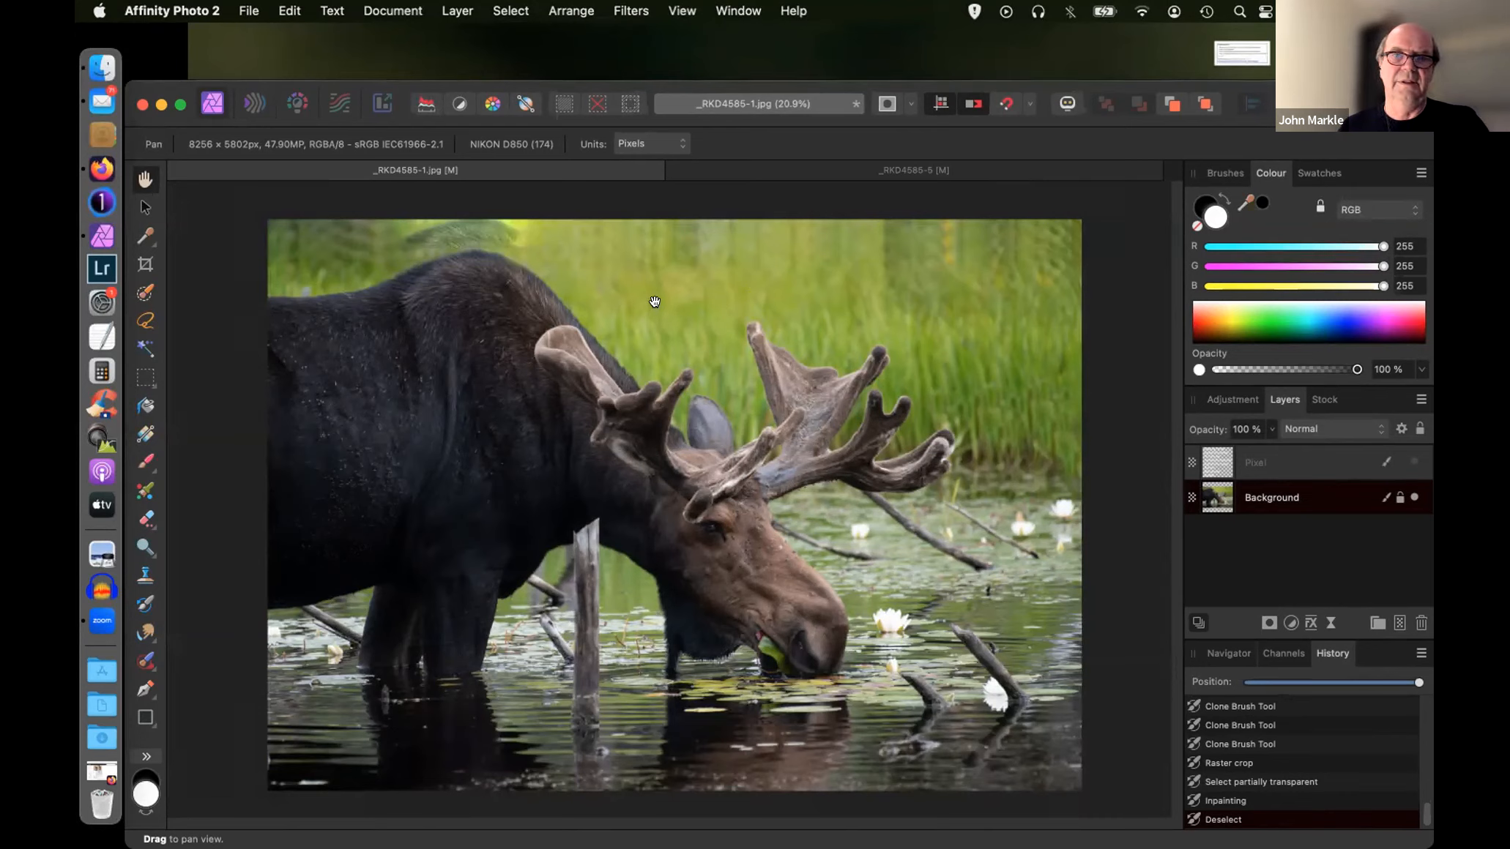
{"action": "key", "text": "s"}
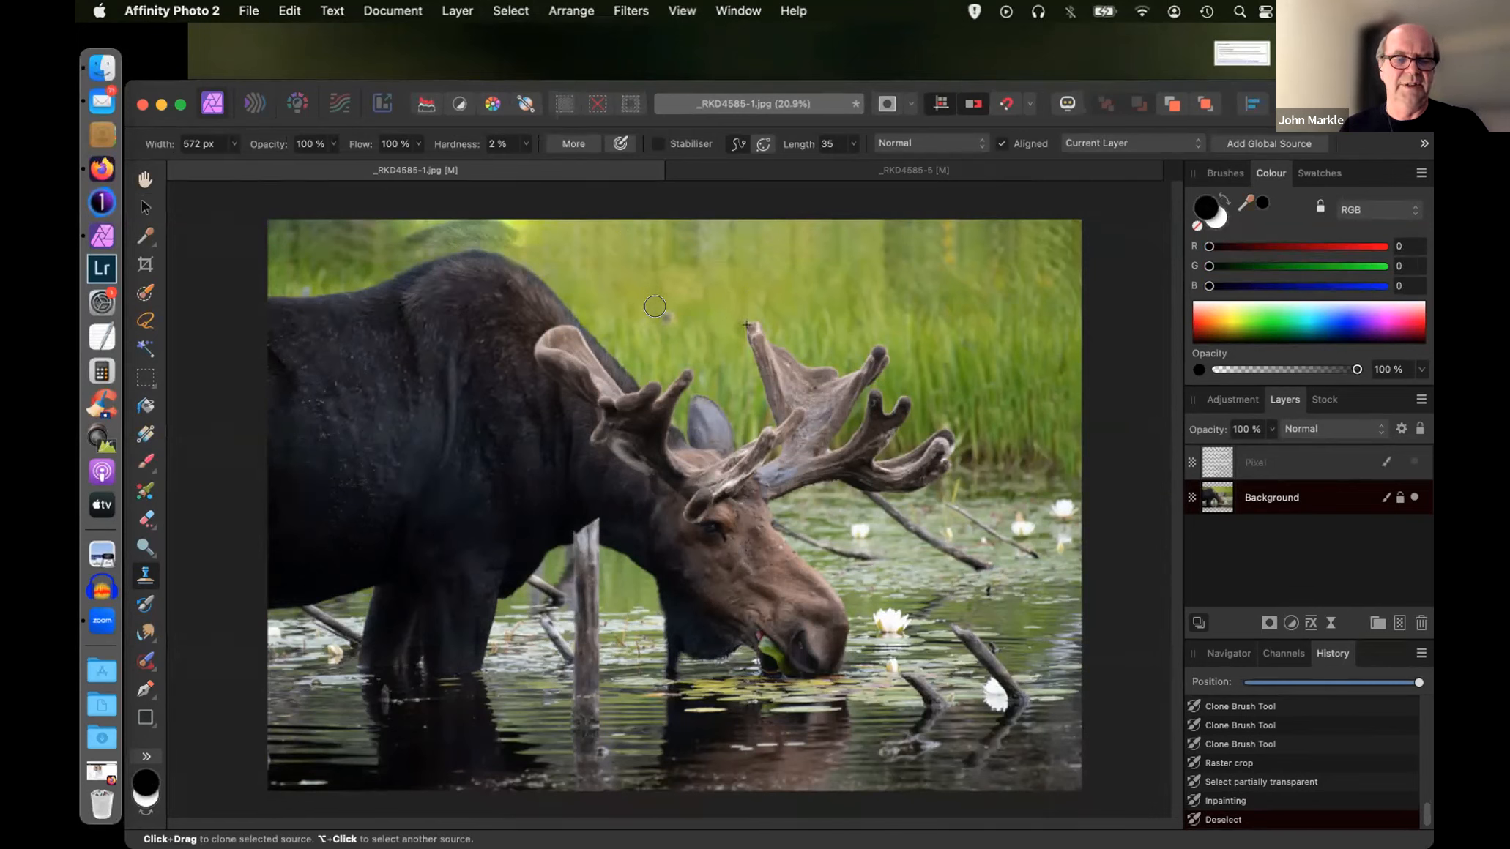
{"action": "left_click", "coordinate": [665, 252]}
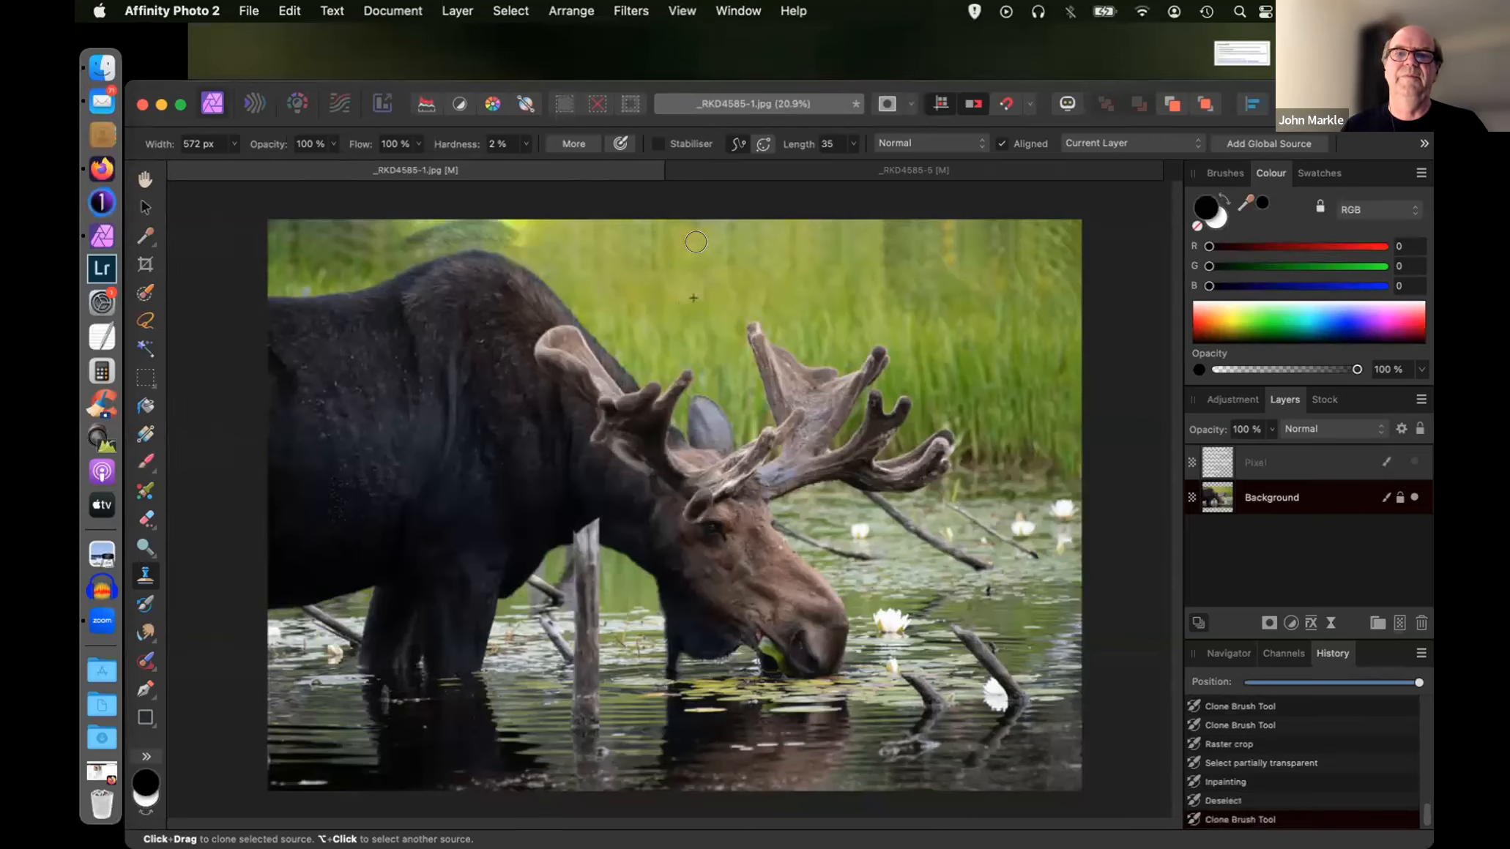
{"action": "left_click", "coordinate": [699, 227]}
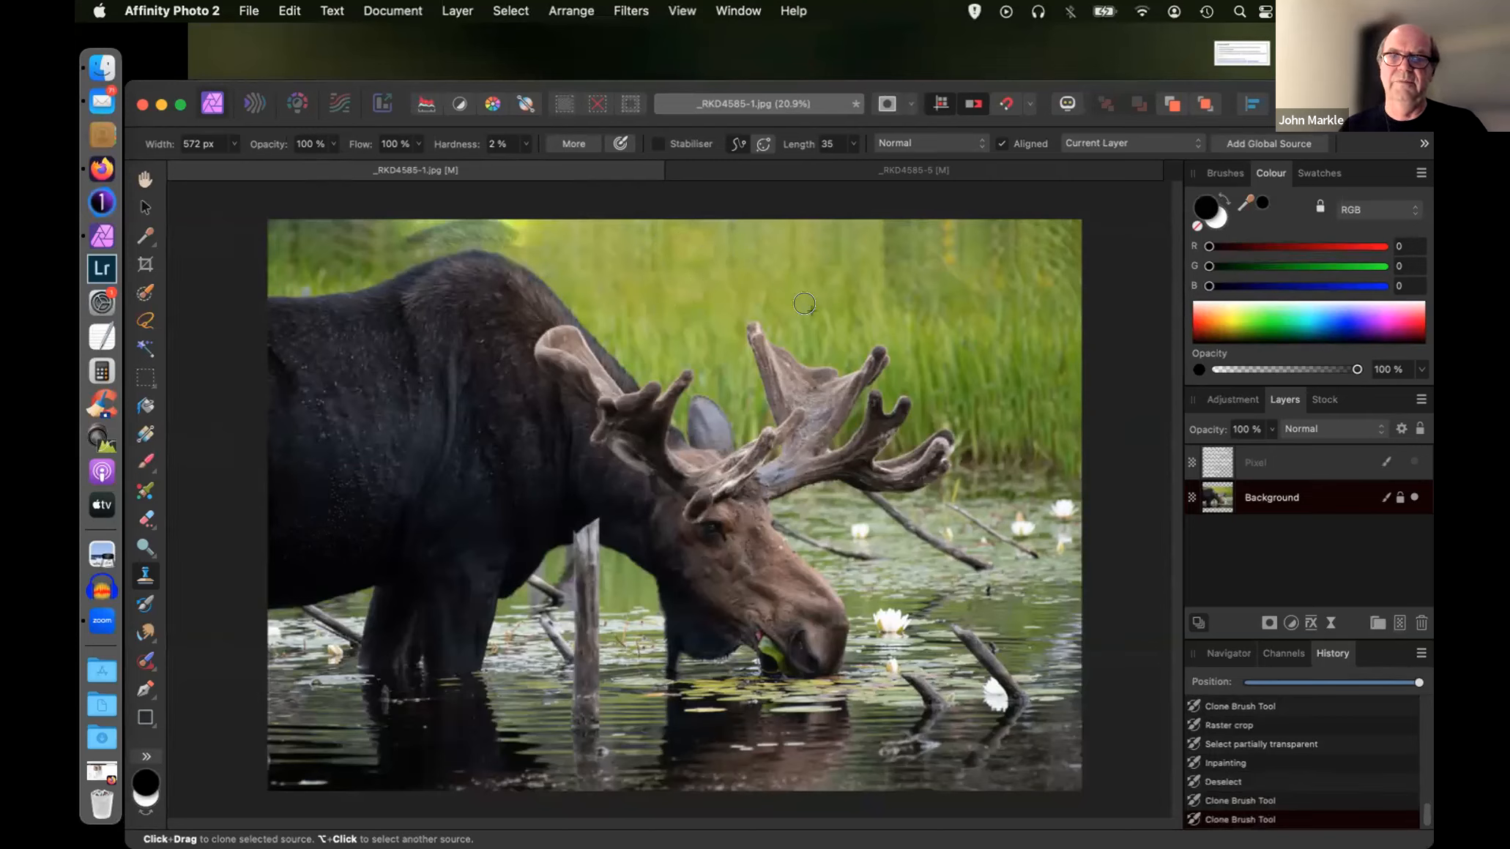
{"action": "left_click", "coordinate": [796, 226]}
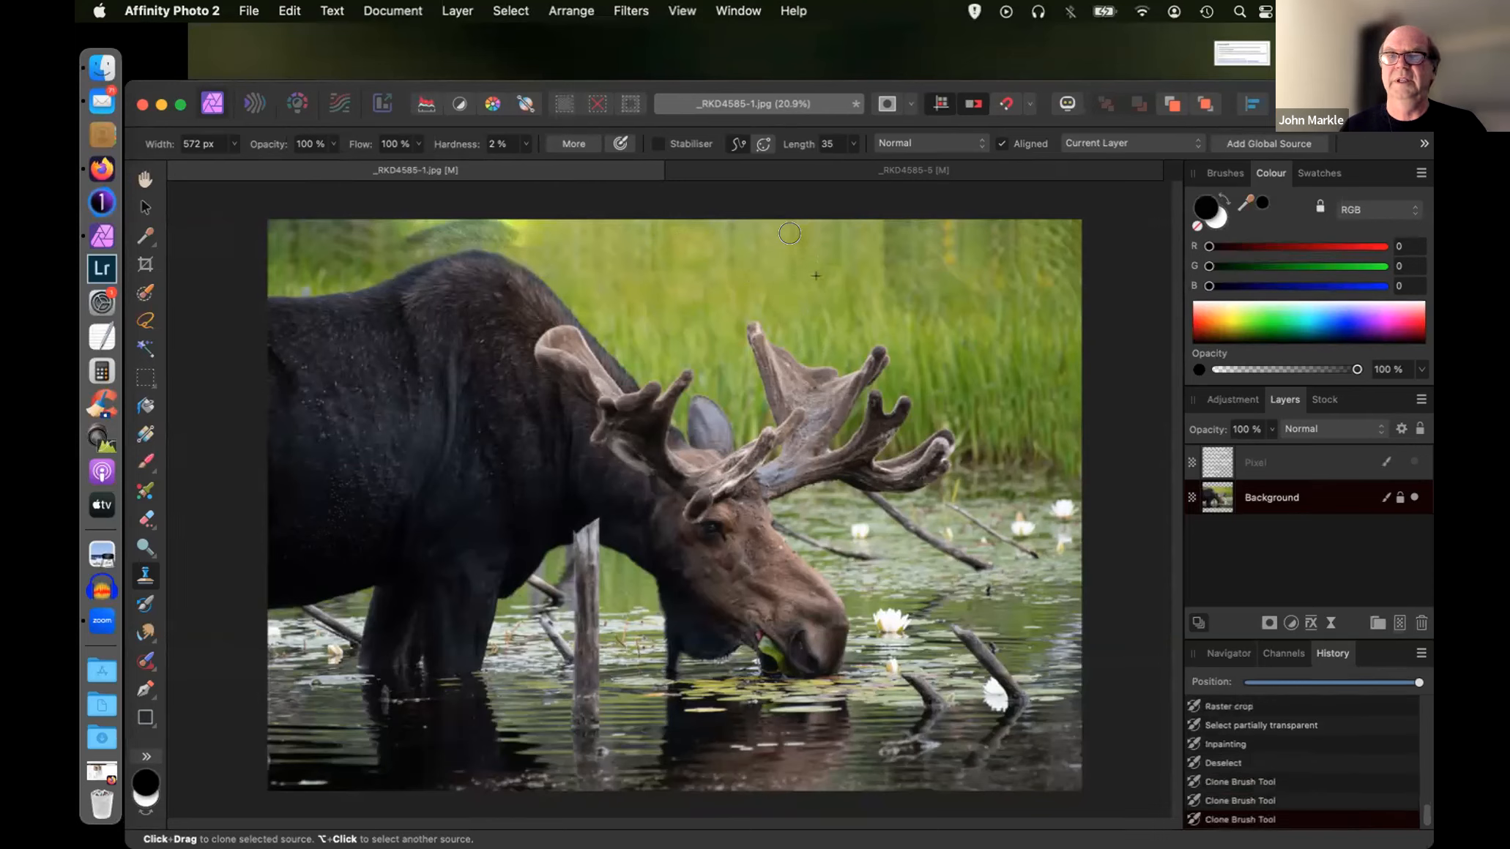
{"action": "left_click", "coordinate": [727, 251]}
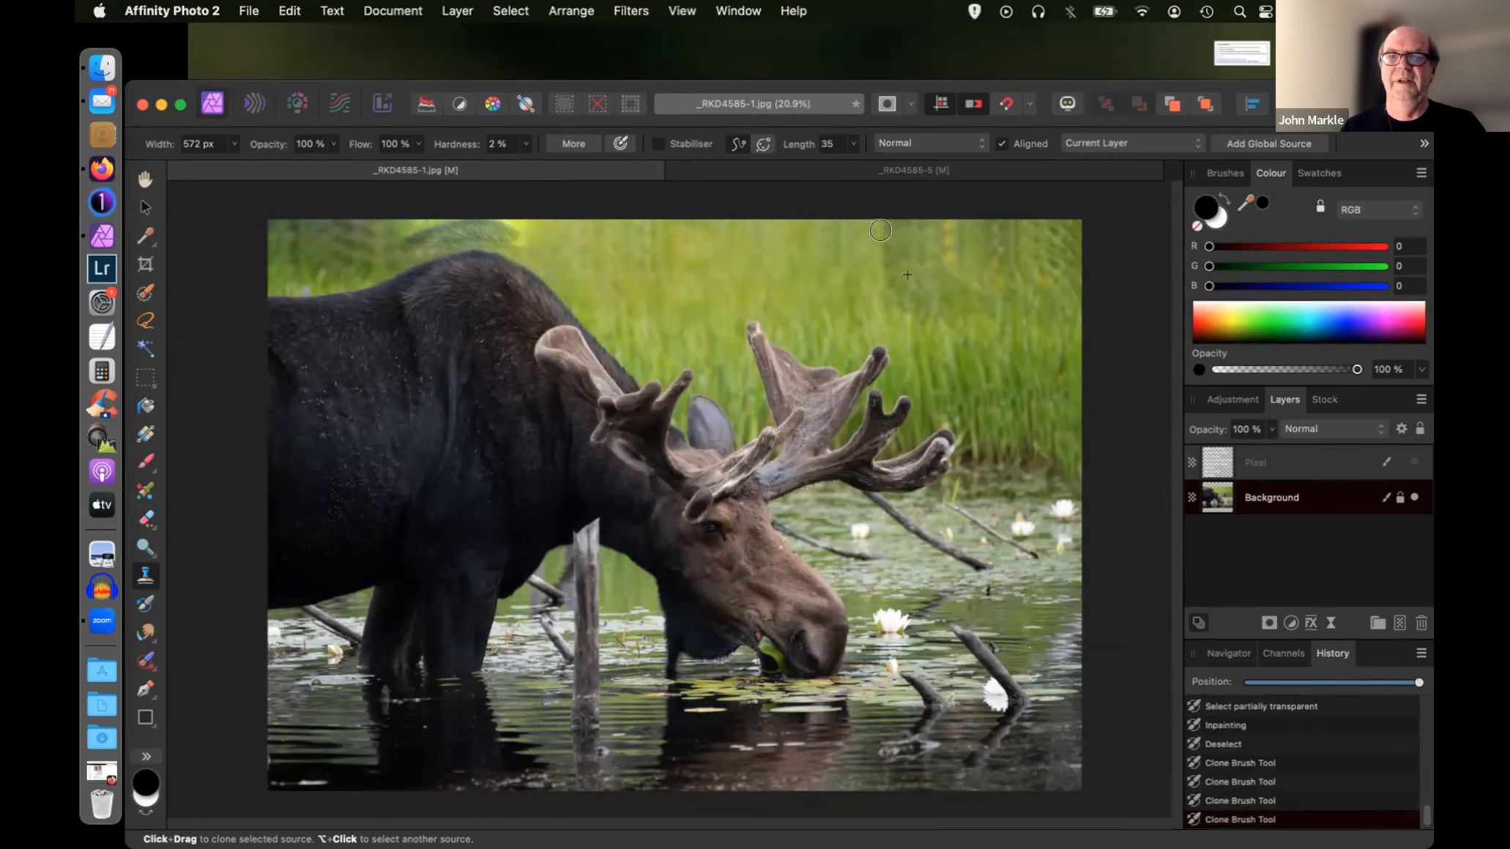
- Sample clean grass just above the raised antler and clone it over the dark vertical smears near the photo's upper edge
{"action": "left_click", "coordinate": [860, 314], "text": "alt"}
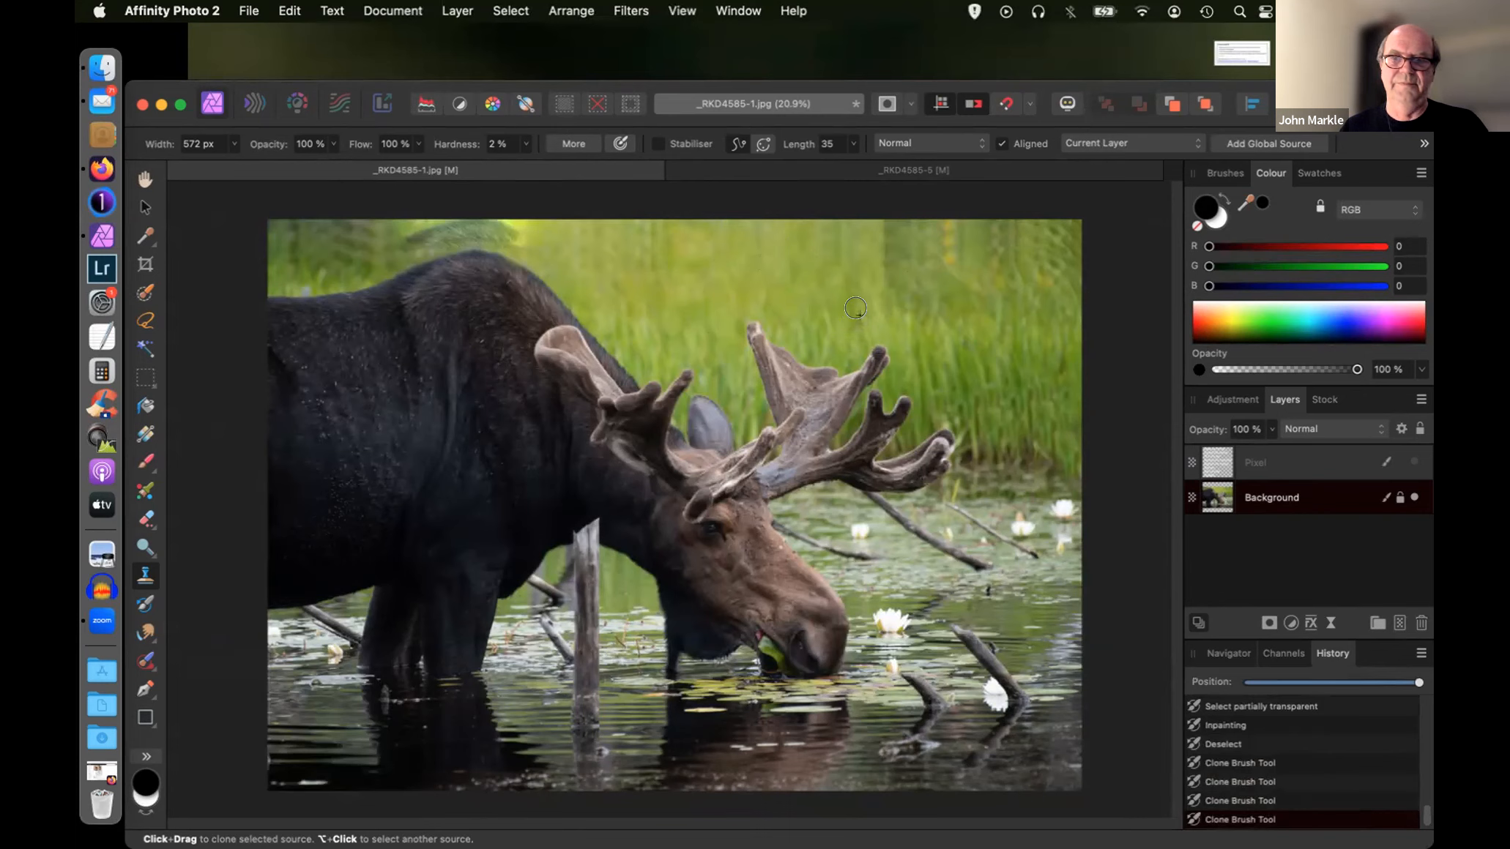
{"action": "left_click", "coordinate": [889, 286]}
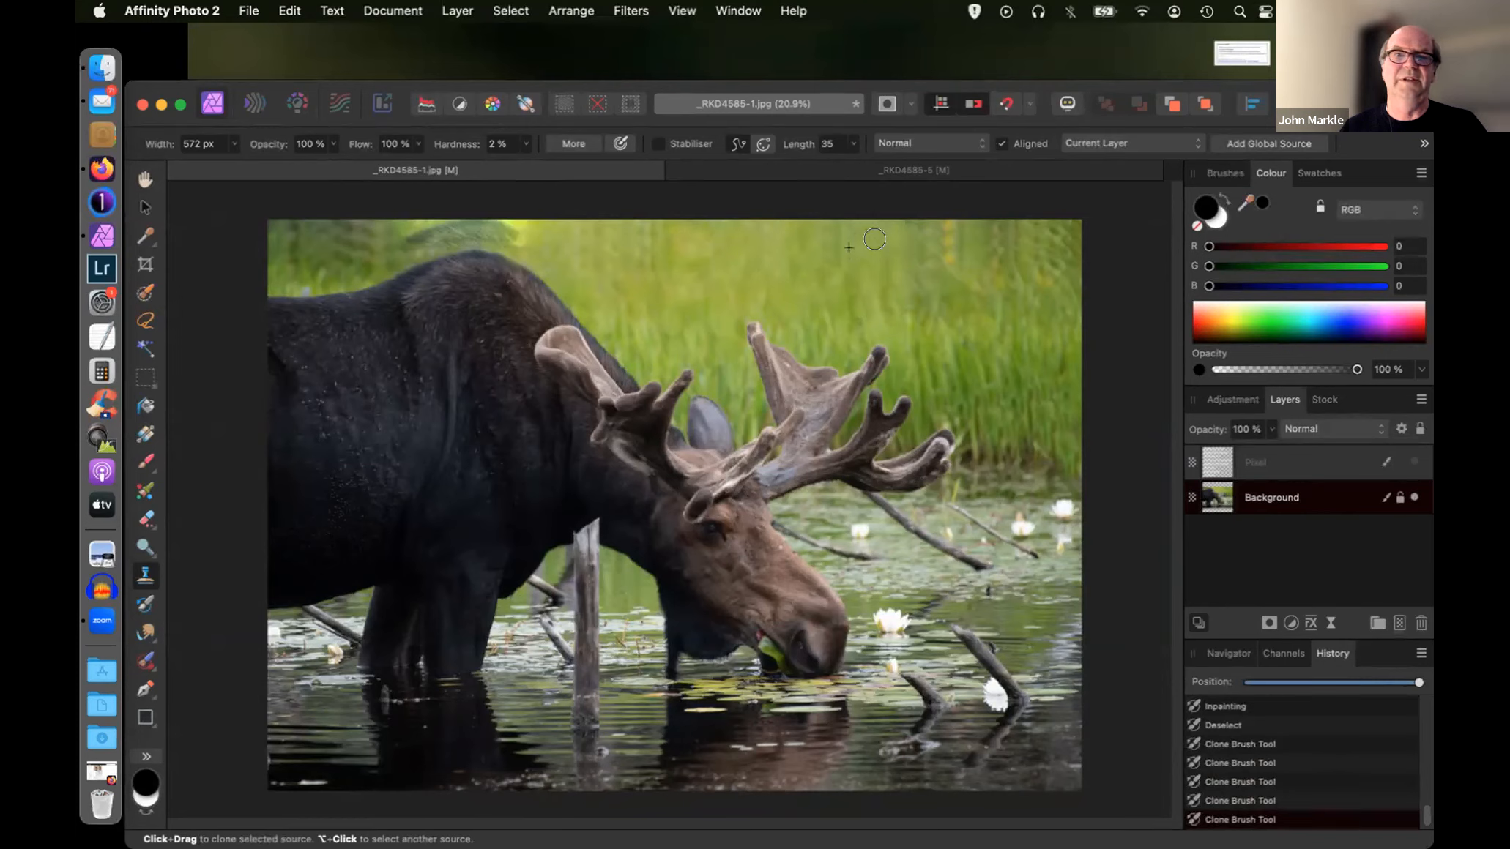
{"action": "left_click", "coordinate": [907, 234]}
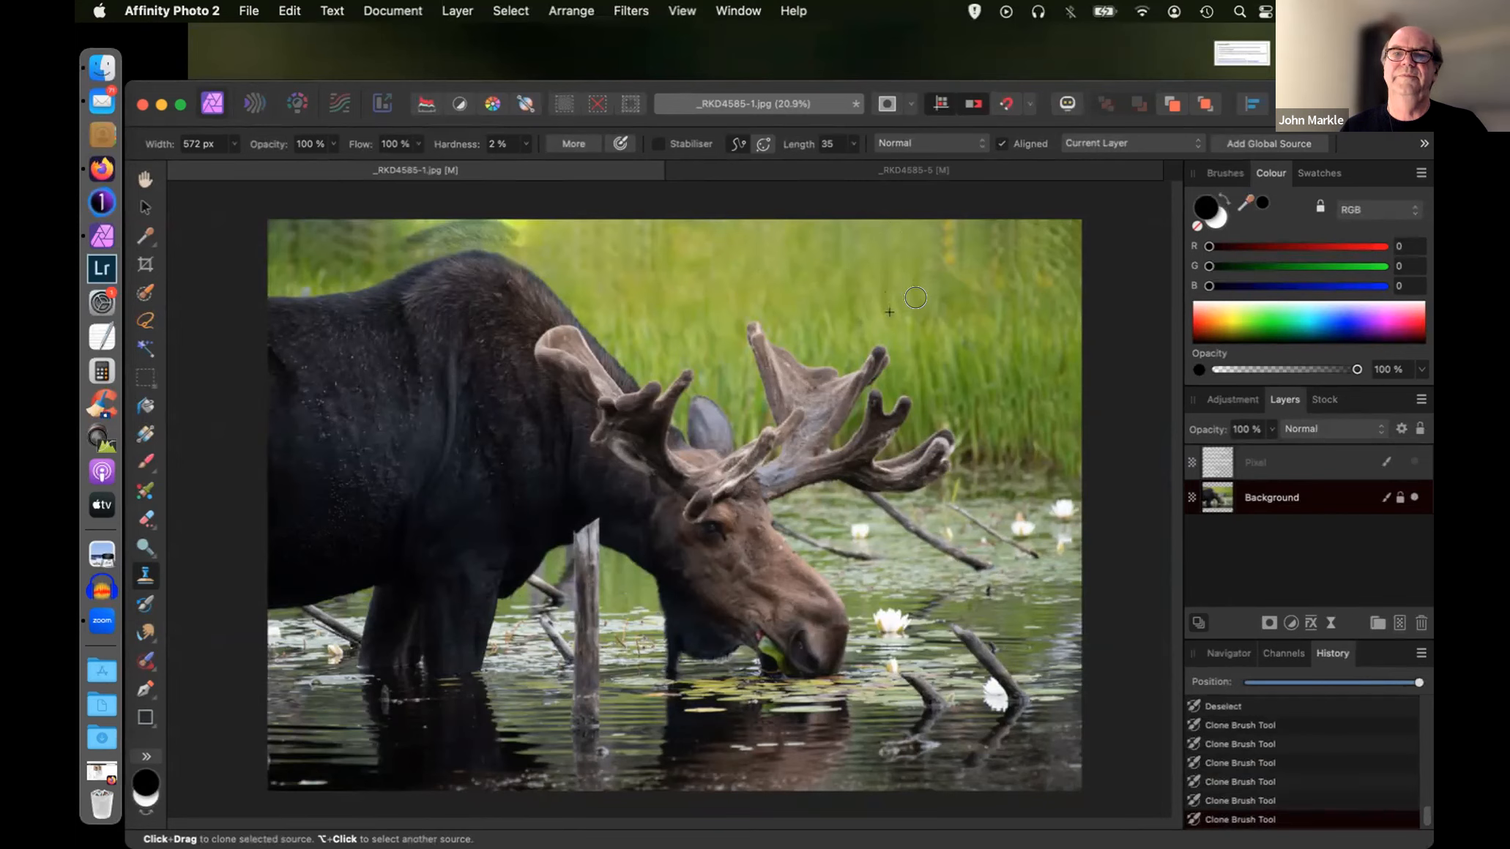
{"action": "left_click_drag", "start_coordinate": [926, 227], "coordinate": [925, 255]}
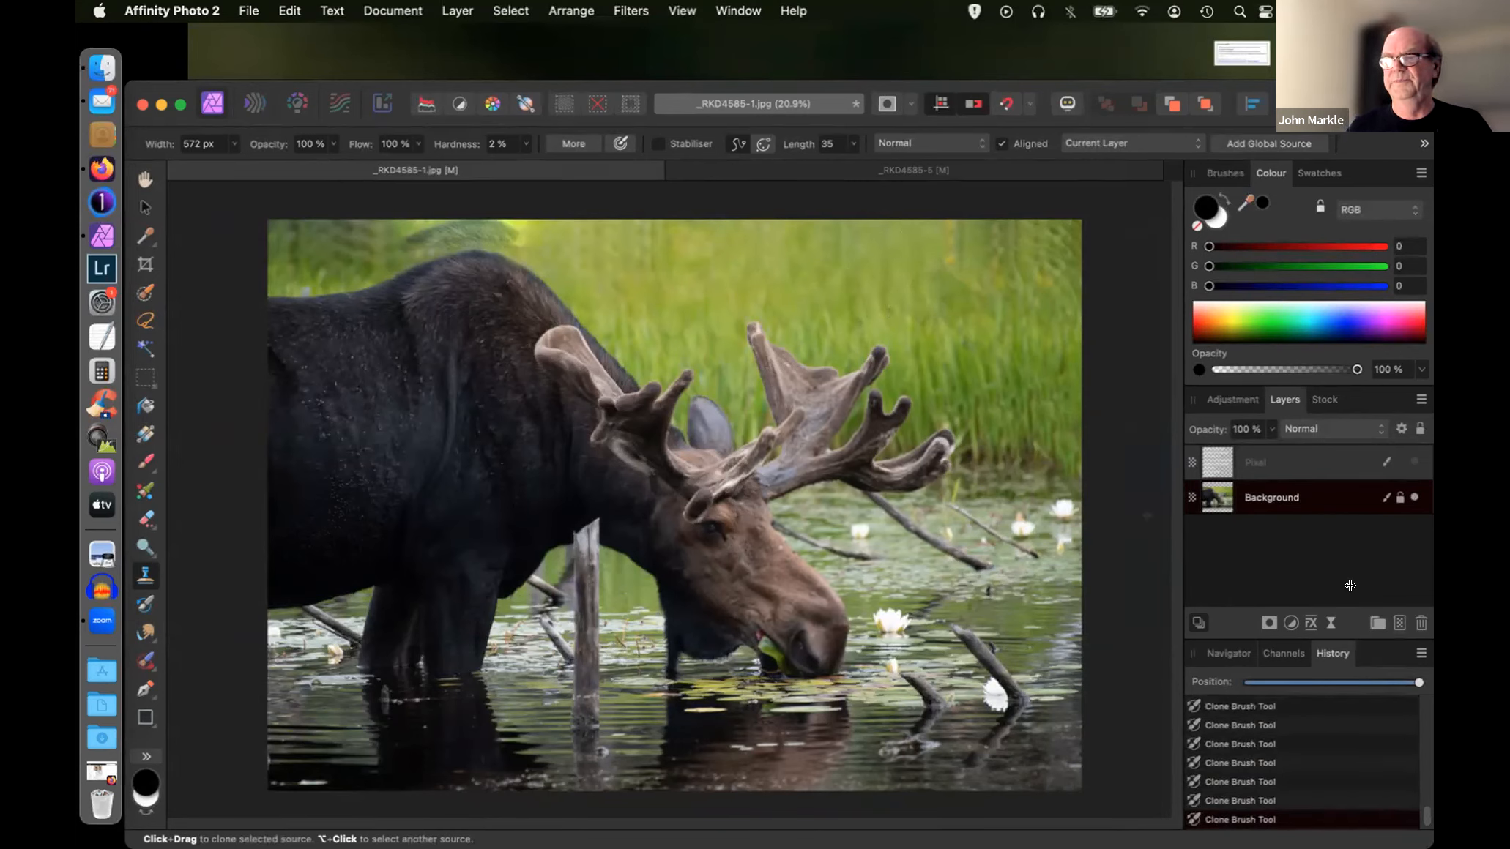
- Add a pixel layer above Background and set the Clone Brush source to Current Layer & Below
{"action": "left_click", "coordinate": [1395, 624]}
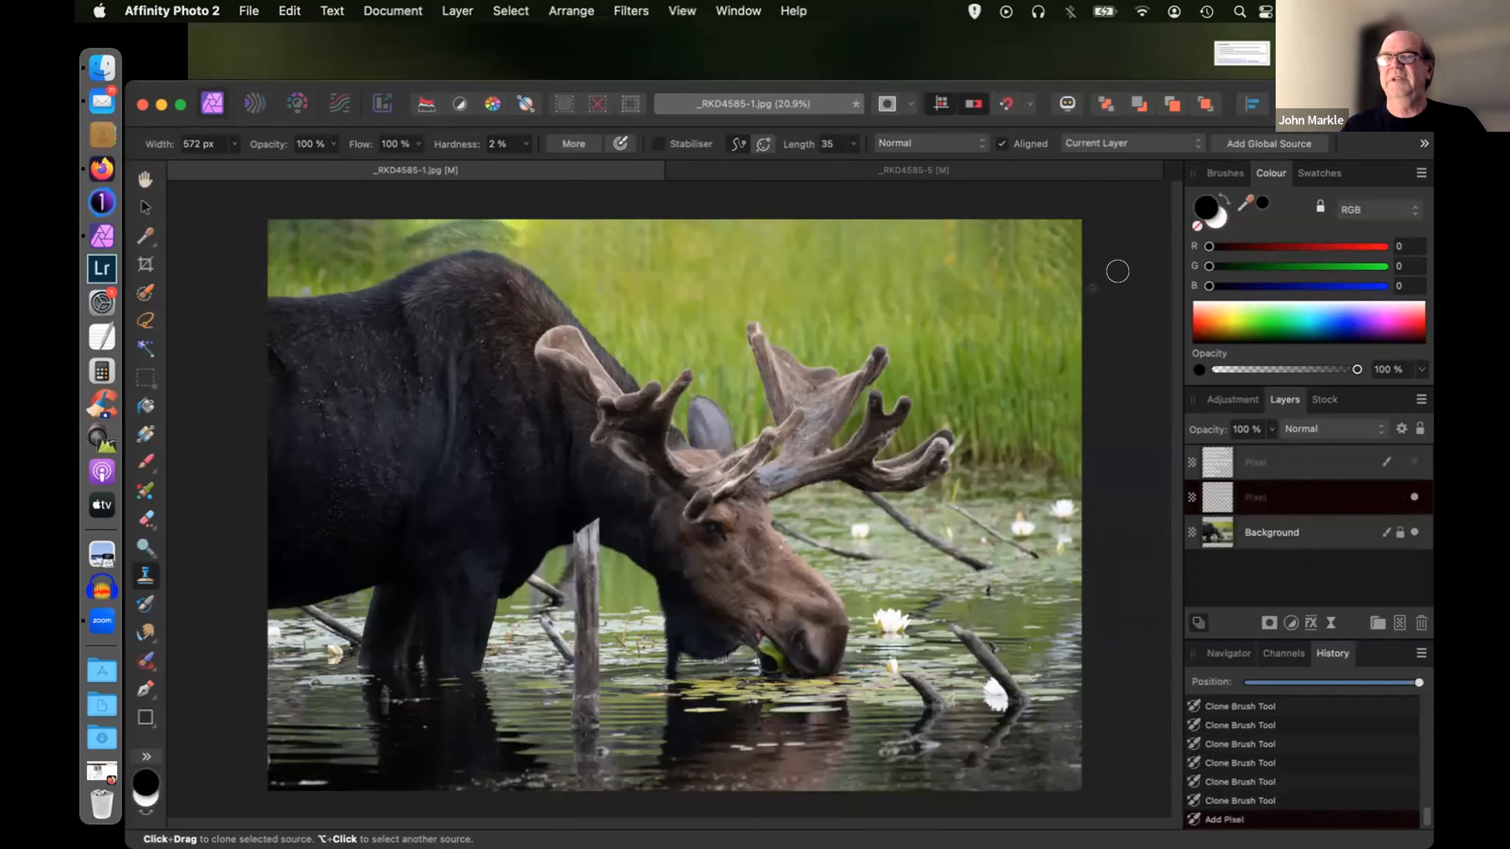
{"action": "left_click", "coordinate": [1194, 144]}
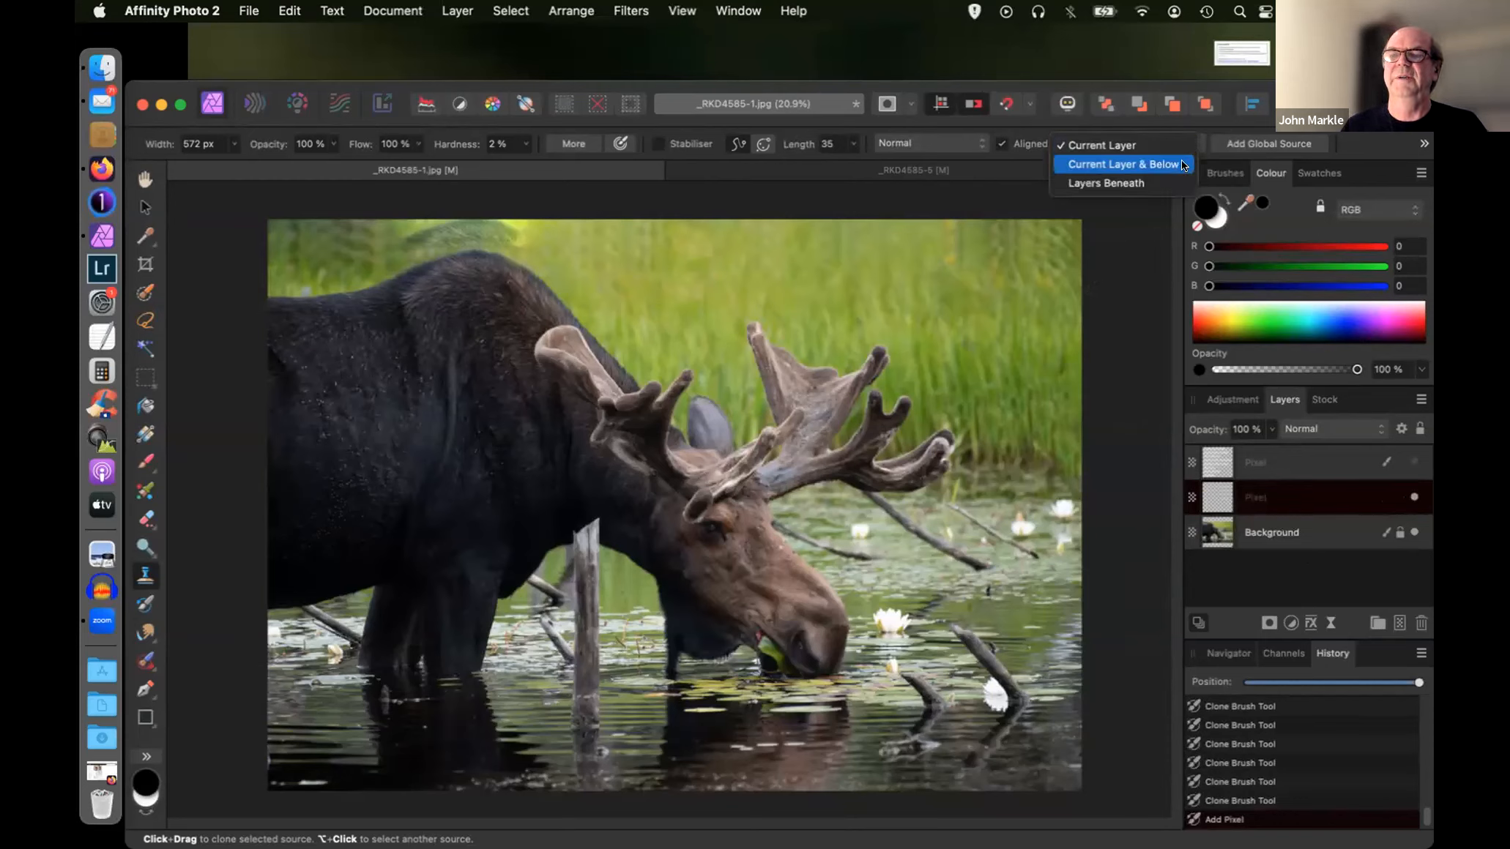
{"action": "left_click", "coordinate": [1184, 165]}
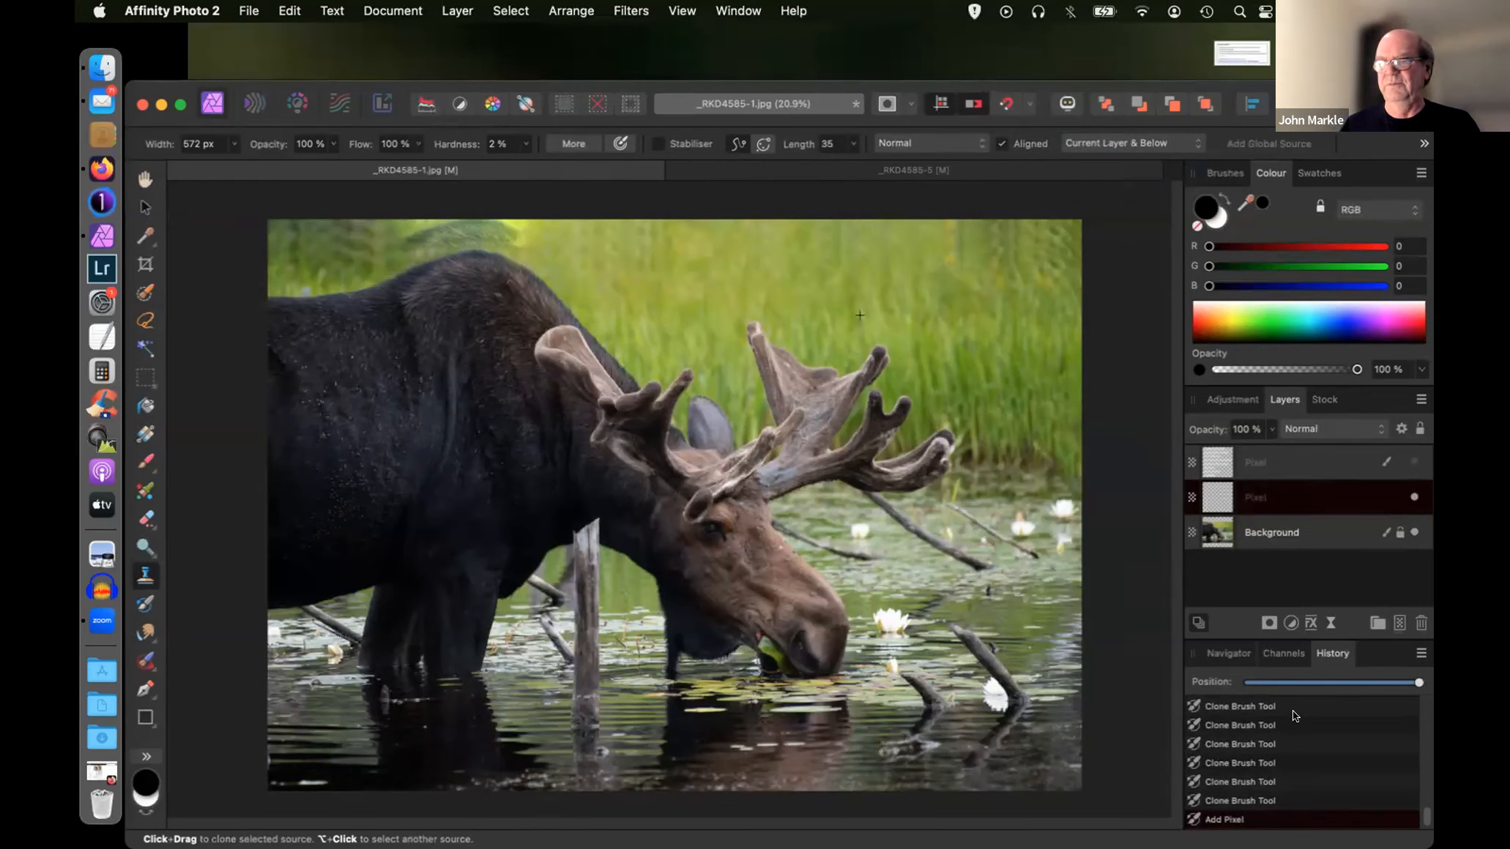
{"action": "scroll", "coordinate": [1293, 716], "scroll_direction": "up", "scroll_amount": 1}
{"action": "scroll", "coordinate": [1294, 714], "scroll_direction": "up", "scroll_amount": 10}
{"action": "scroll", "coordinate": [1300, 709], "scroll_direction": "down", "scroll_amount": 10}
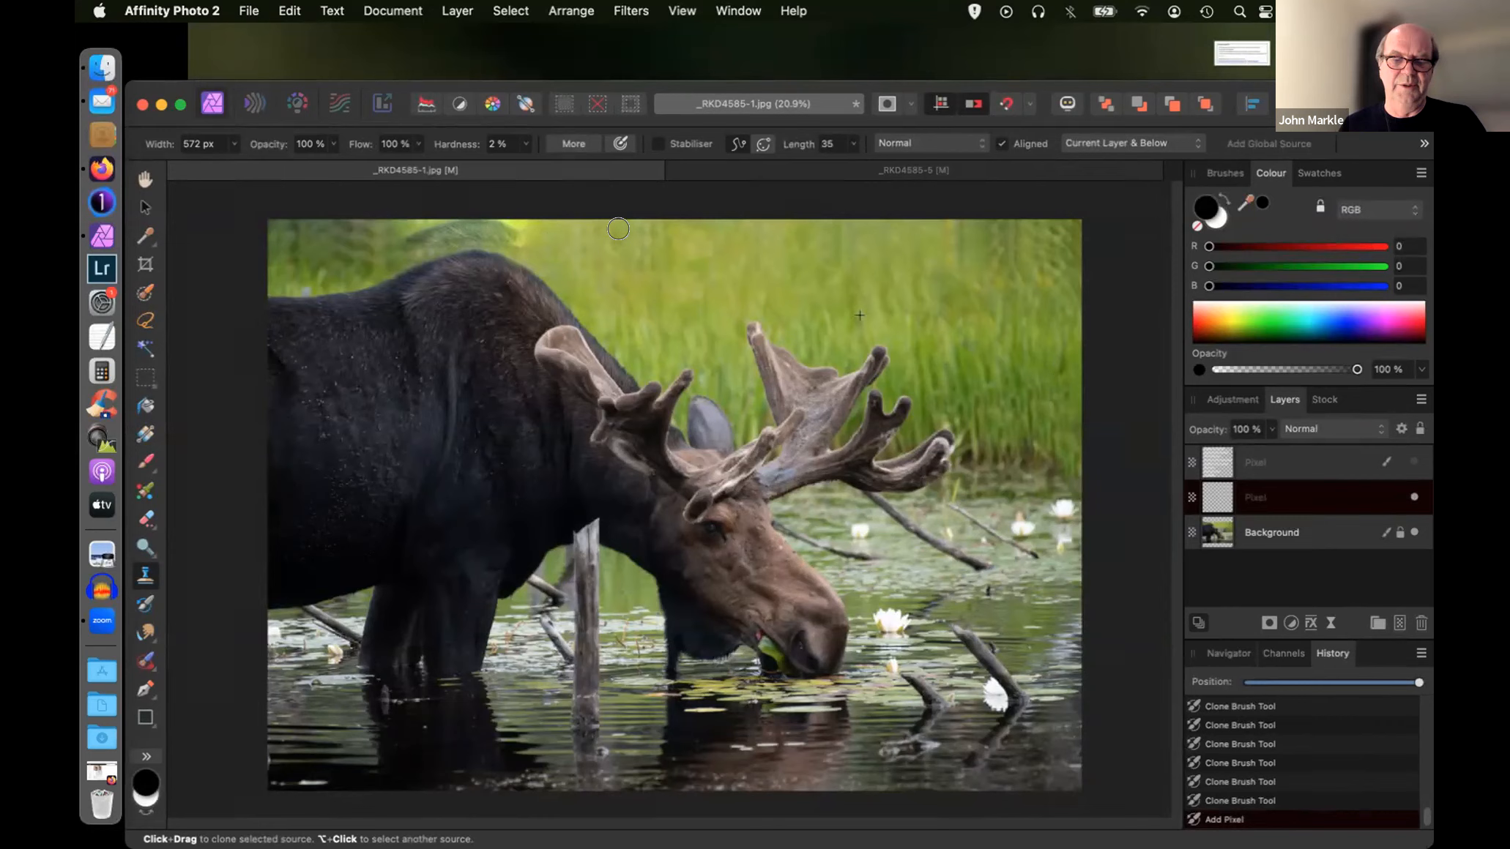
- On the new pixel layer, clone grass over the bright and dark patches above the moose's back, out to the photo's upper-left corner
{"action": "left_click", "coordinate": [629, 233], "text": "alt"}
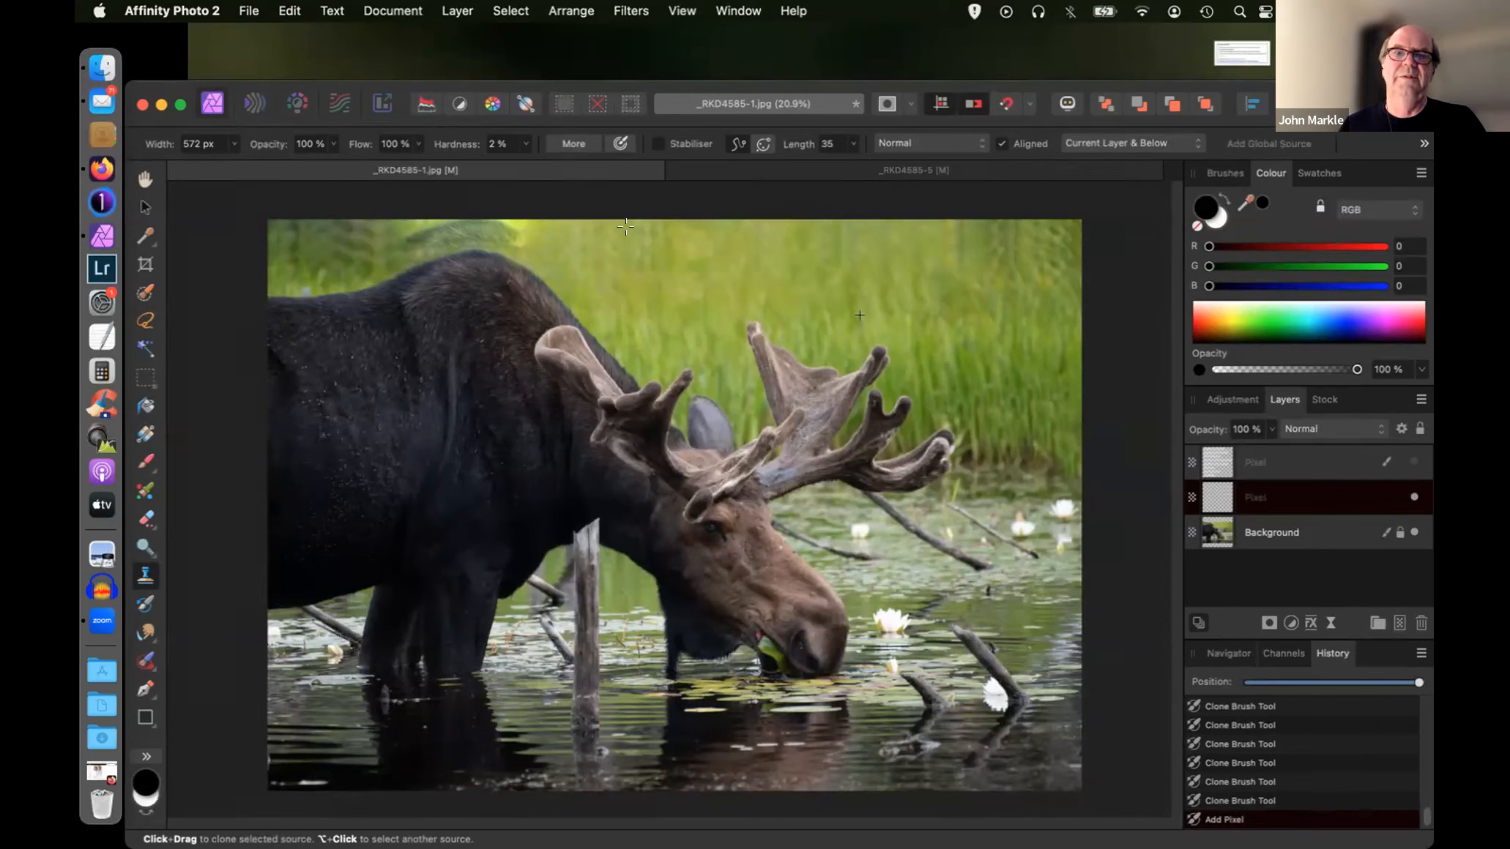
{"action": "mouse_move", "coordinate": [523, 221]}
{"action": "left_mouse_down"}
{"action": "mouse_move", "coordinate": [477, 222]}
{"action": "mouse_move", "coordinate": [526, 233]}
{"action": "mouse_move", "coordinate": [444, 225]}
{"action": "left_mouse_up"}
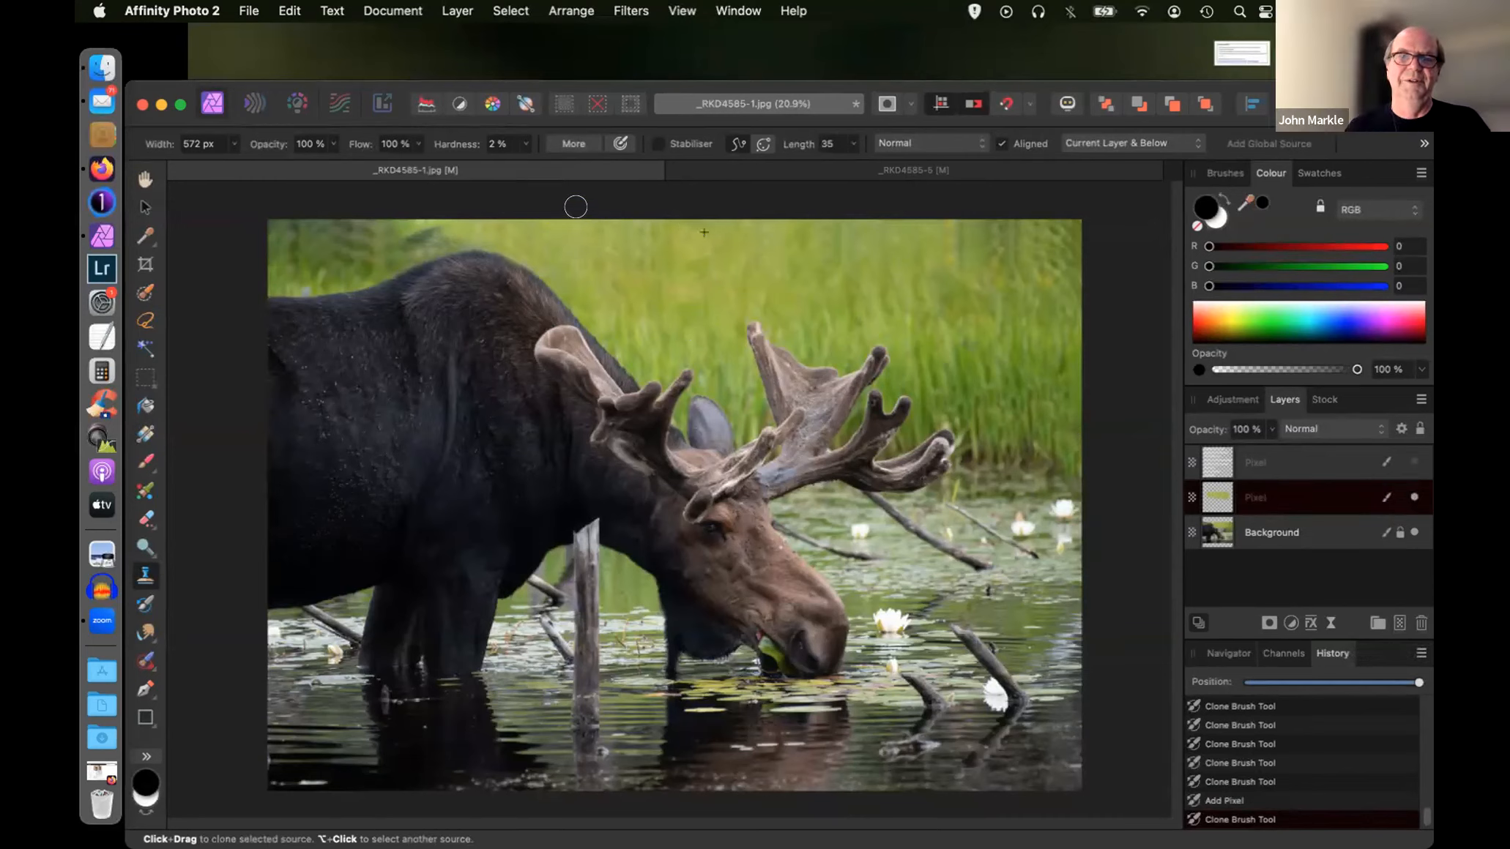
{"action": "left_click_drag", "start_coordinate": [449, 230], "coordinate": [419, 225]}
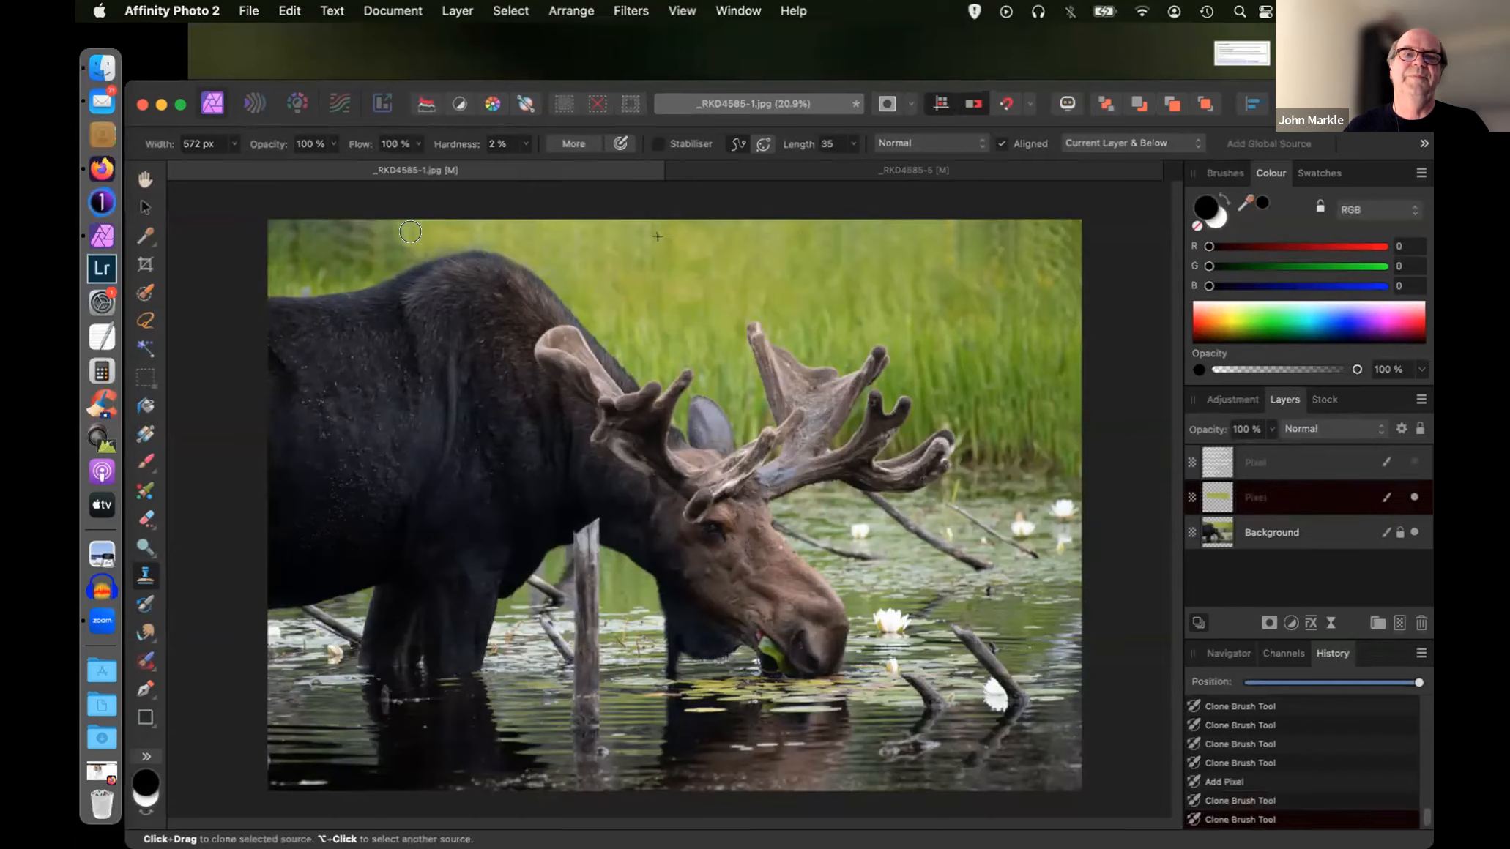
{"action": "left_click_drag", "start_coordinate": [385, 232], "coordinate": [383, 225]}
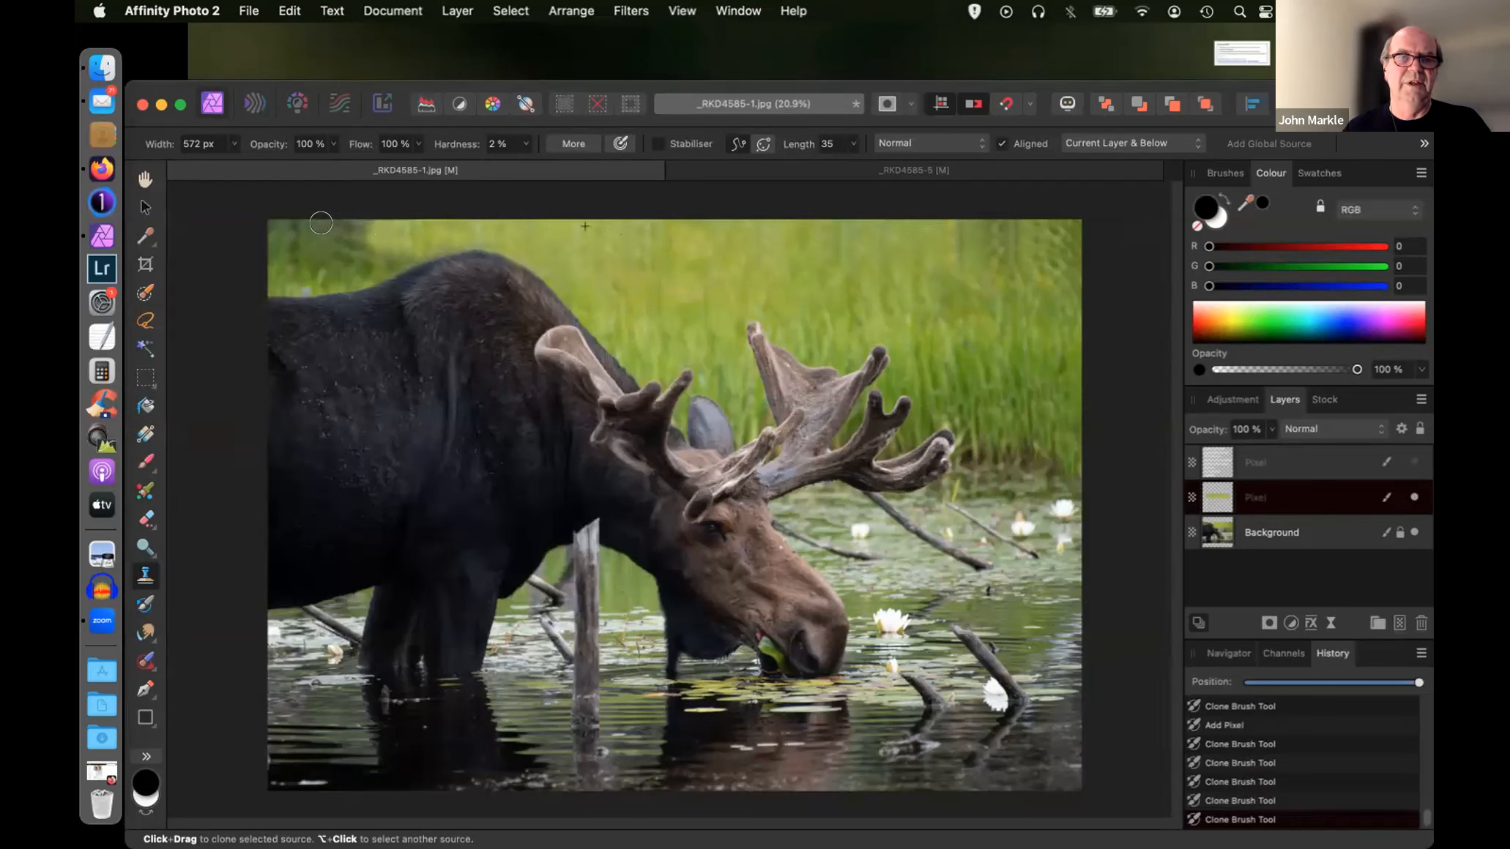
{"action": "left_click", "coordinate": [375, 226]}
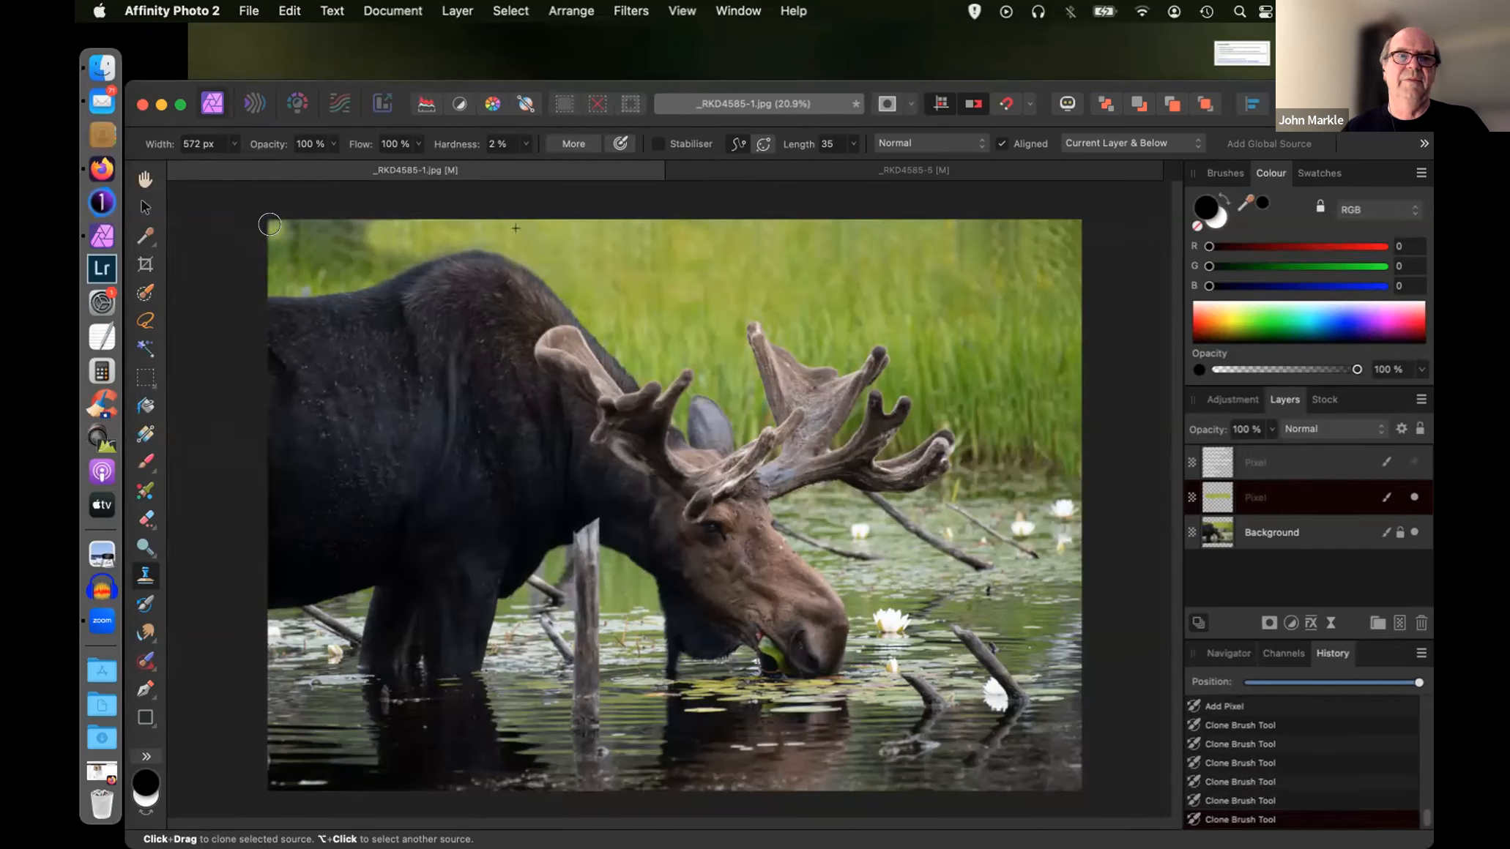
{"action": "left_click", "coordinate": [270, 224]}
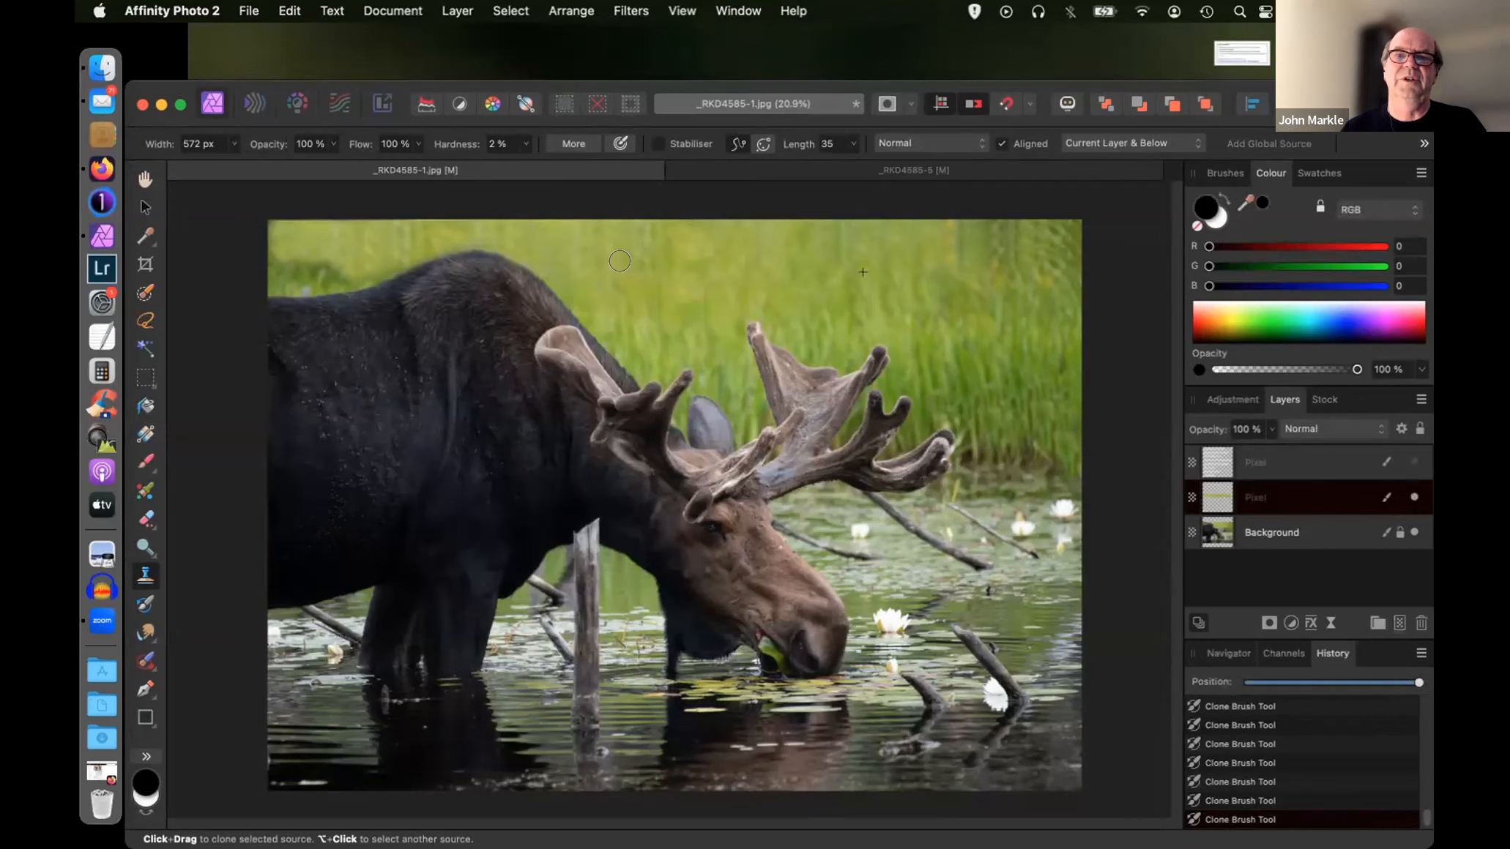
{"action": "left_click", "coordinate": [694, 273], "text": "alt"}
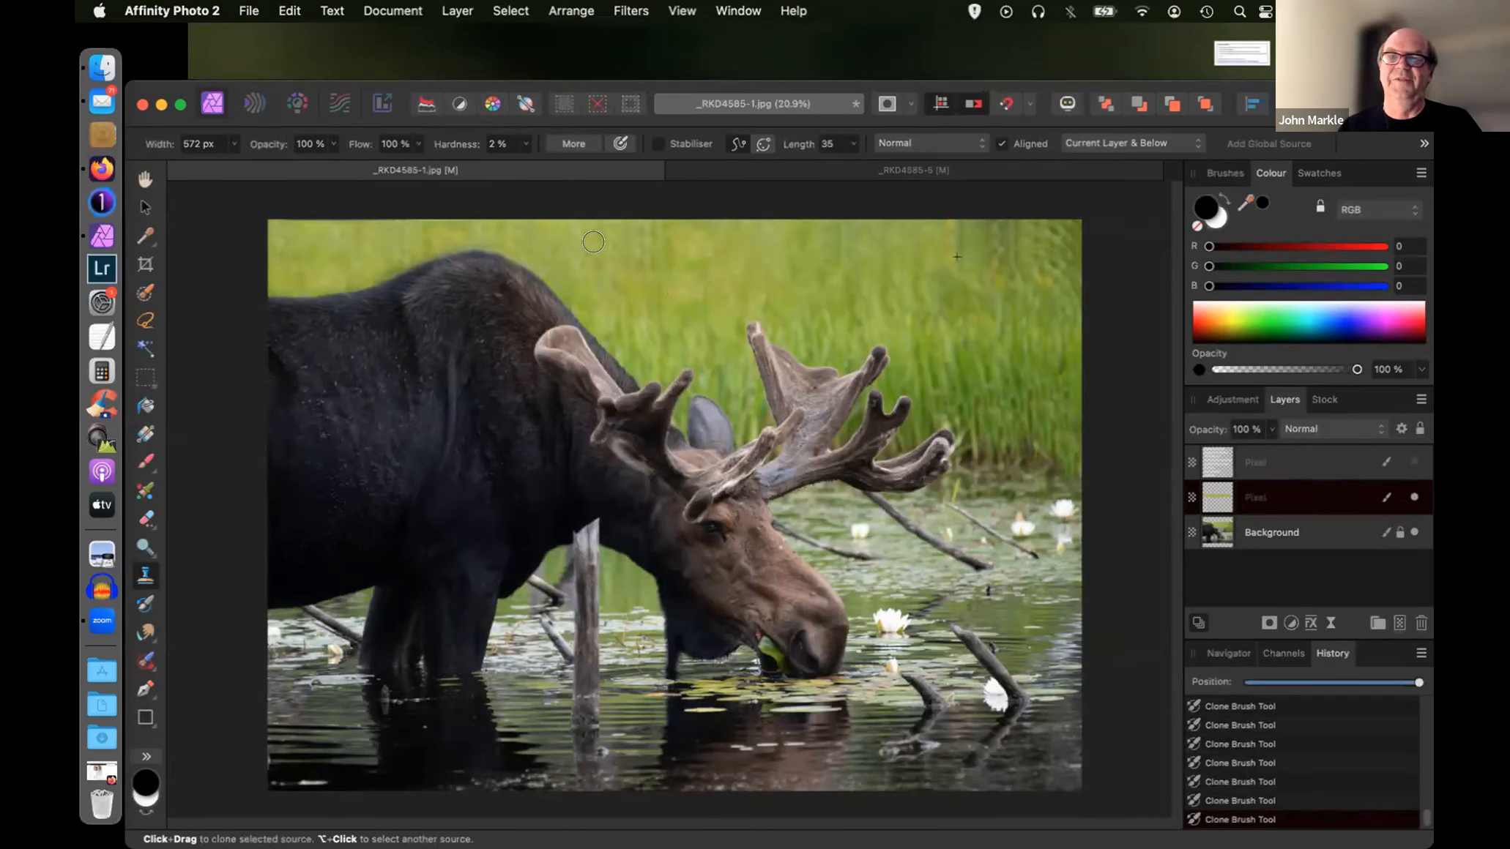
- Choose the 128 px Round Soft Brush from the Basic brush set for cloning
{"action": "left_click", "coordinate": [1226, 174]}
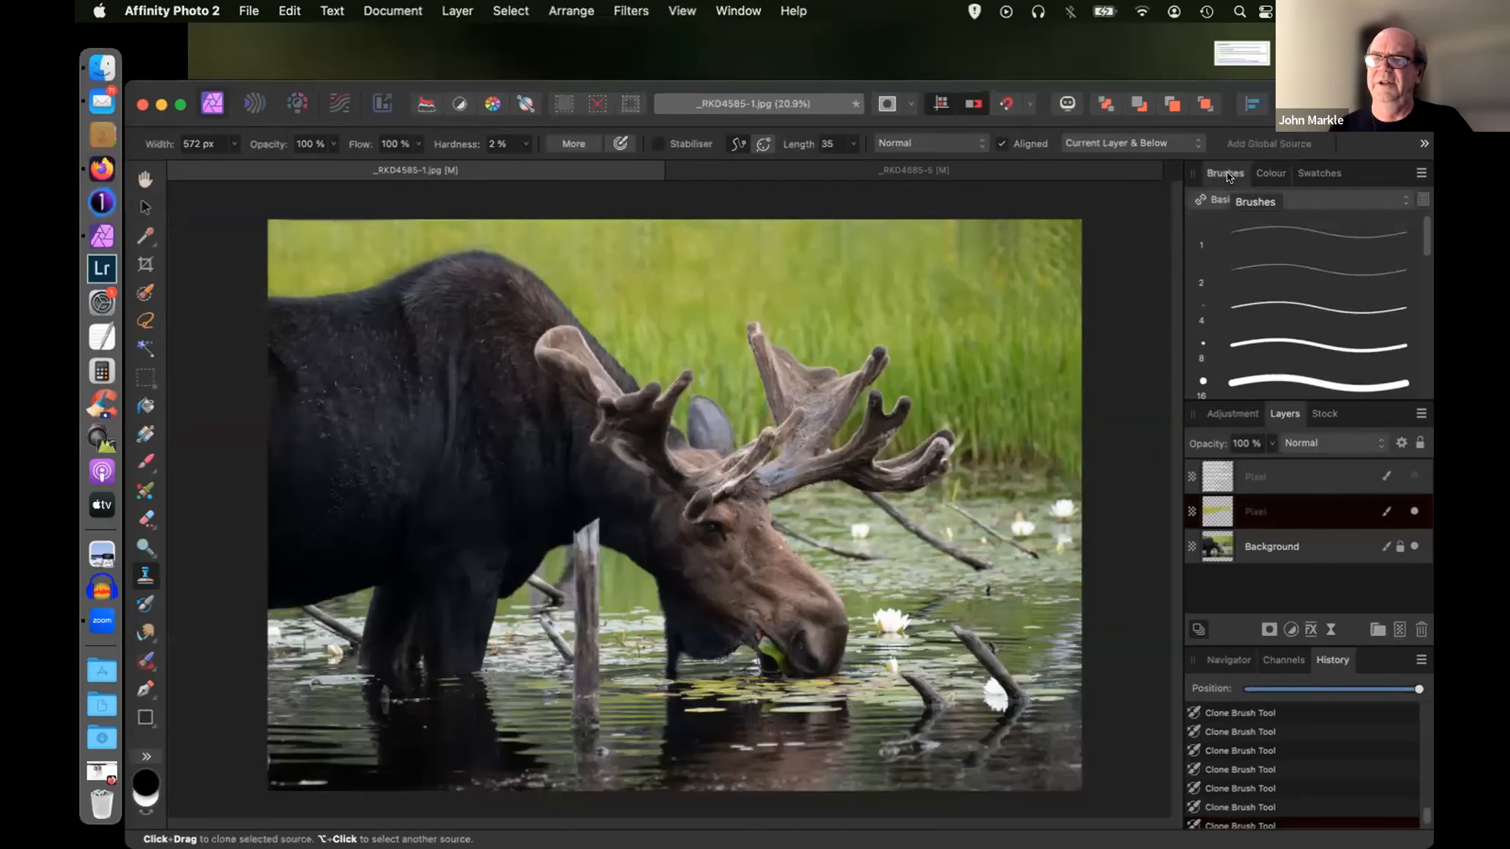
{"action": "scroll", "coordinate": [1241, 250], "scroll_direction": "down", "scroll_amount": 1}
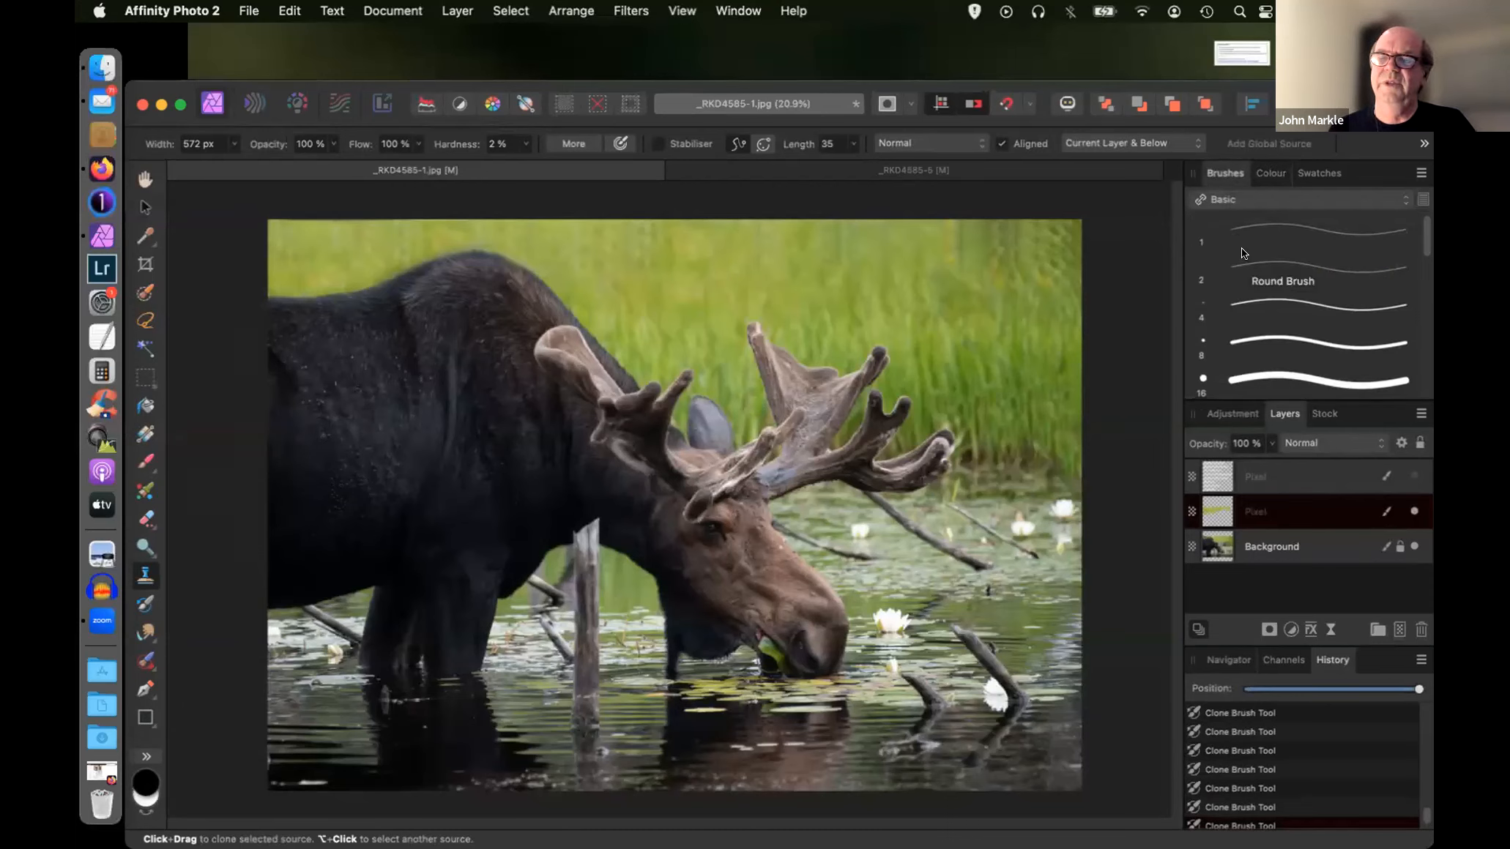
{"action": "scroll", "coordinate": [1242, 253], "scroll_direction": "down", "scroll_amount": 3}
{"action": "scroll", "coordinate": [1241, 252], "scroll_direction": "down", "scroll_amount": 4}
{"action": "scroll", "coordinate": [1241, 254], "scroll_direction": "down", "scroll_amount": 5}
{"action": "scroll", "coordinate": [1242, 254], "scroll_direction": "down", "scroll_amount": 2}
{"action": "scroll", "coordinate": [1241, 254], "scroll_direction": "down", "scroll_amount": 1}
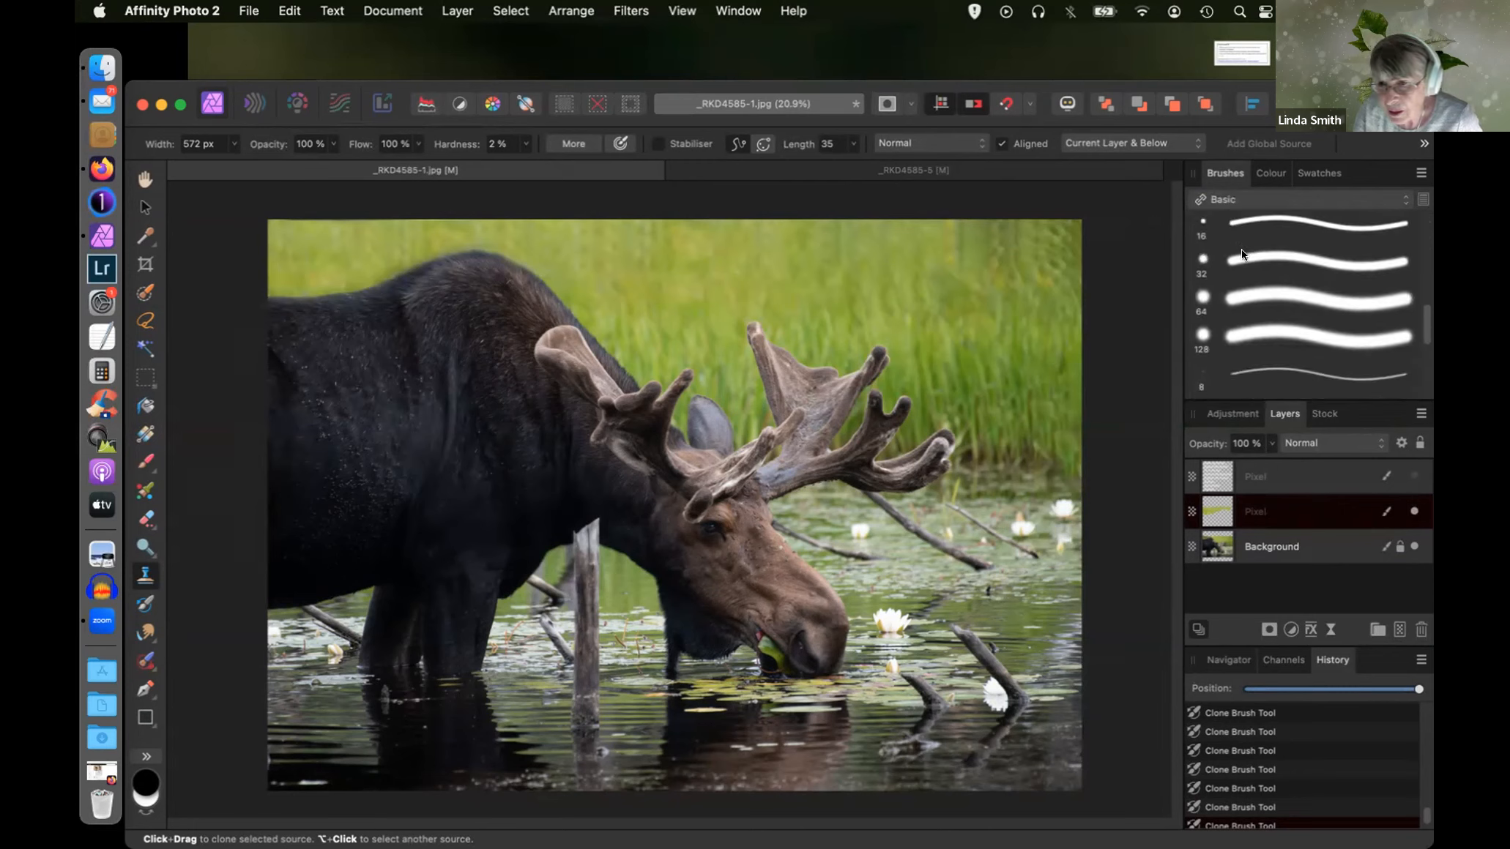
{"action": "scroll", "coordinate": [1241, 254], "scroll_direction": "down", "scroll_amount": 3}
{"action": "scroll", "coordinate": [1241, 254], "scroll_direction": "down", "scroll_amount": 3}
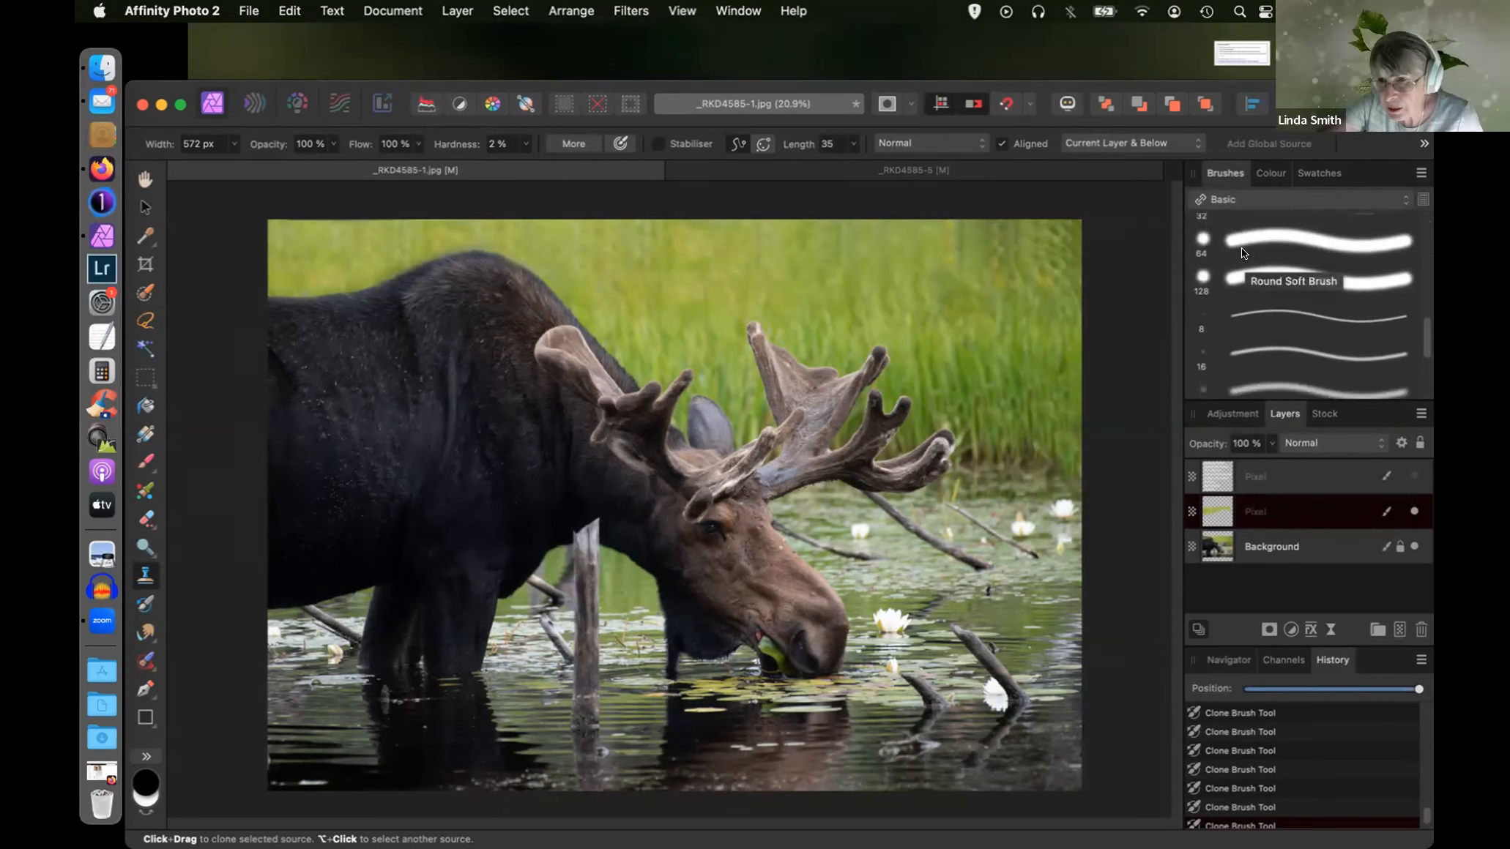
{"action": "scroll", "coordinate": [1241, 254], "scroll_direction": "down", "scroll_amount": 1}
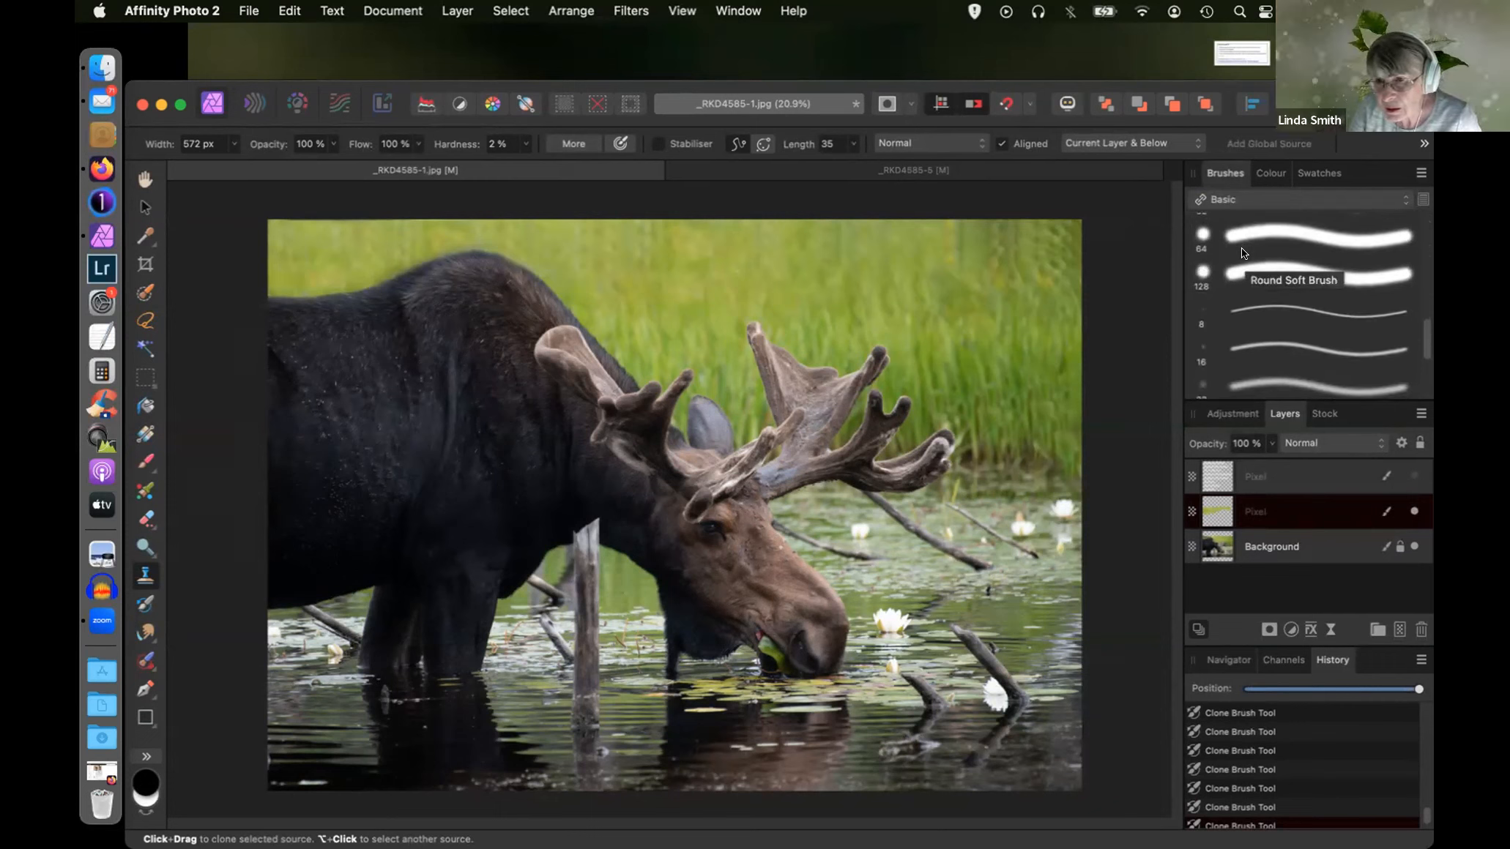
{"action": "scroll", "coordinate": [1242, 254], "scroll_direction": "down", "scroll_amount": 1}
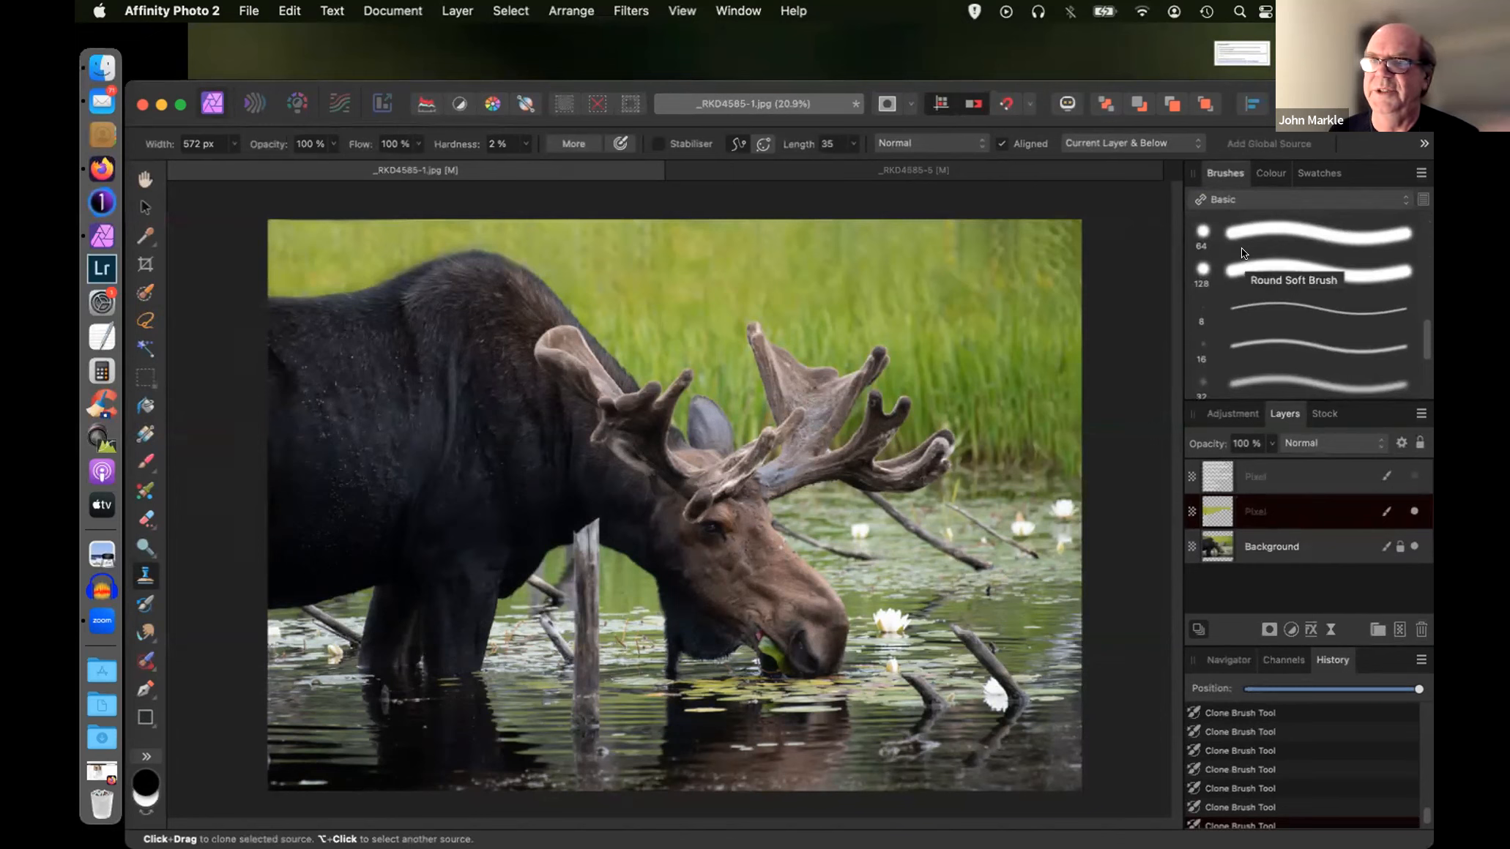
{"action": "left_click", "coordinate": [1246, 265]}
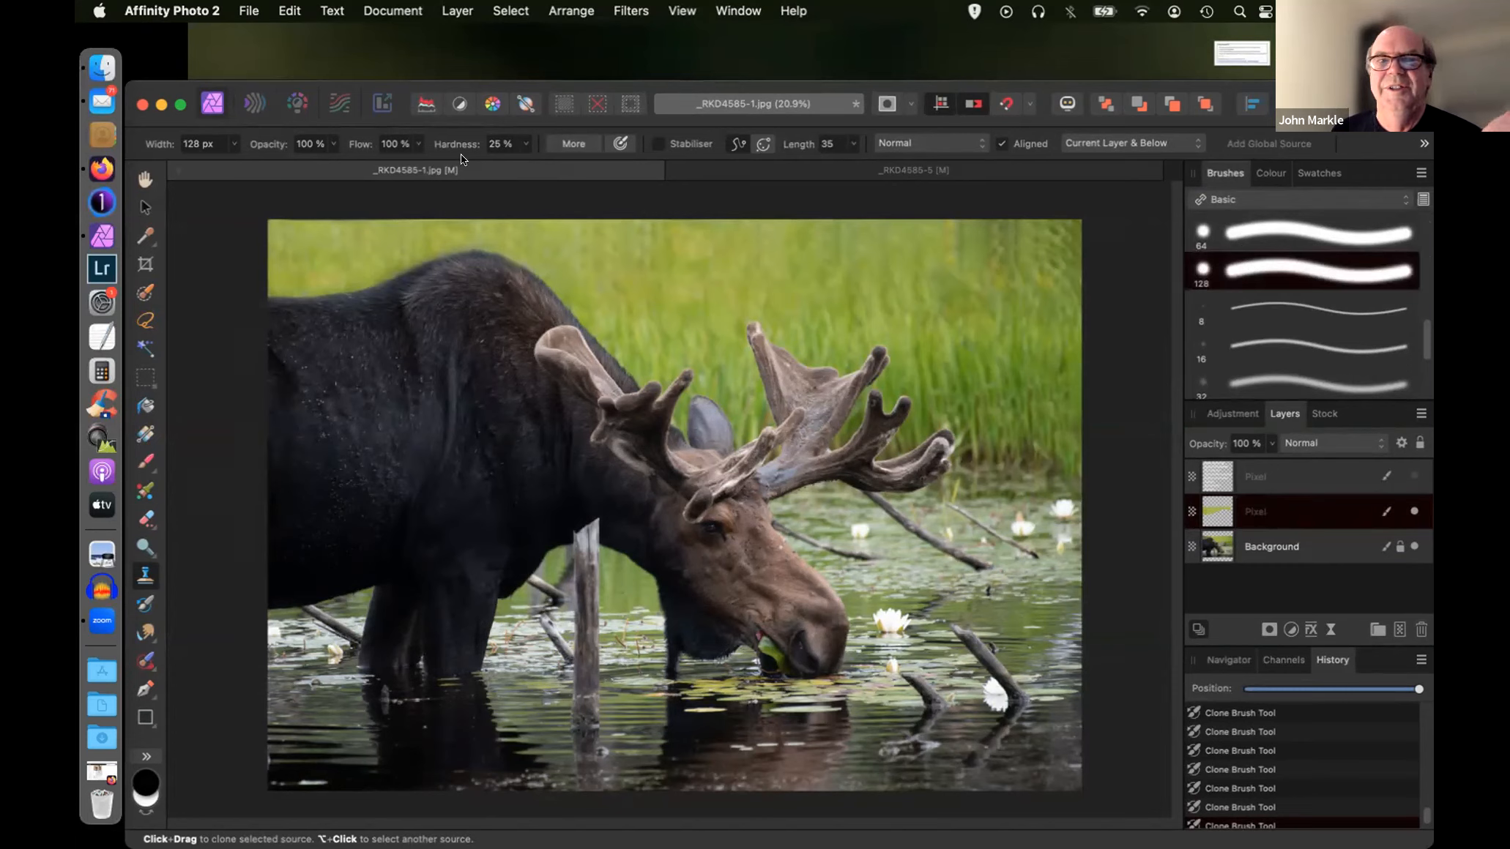
- Set the clone brush hardness to 0 % and enlarge its width to about 905.7 px
{"action": "left_click", "coordinate": [526, 144]}
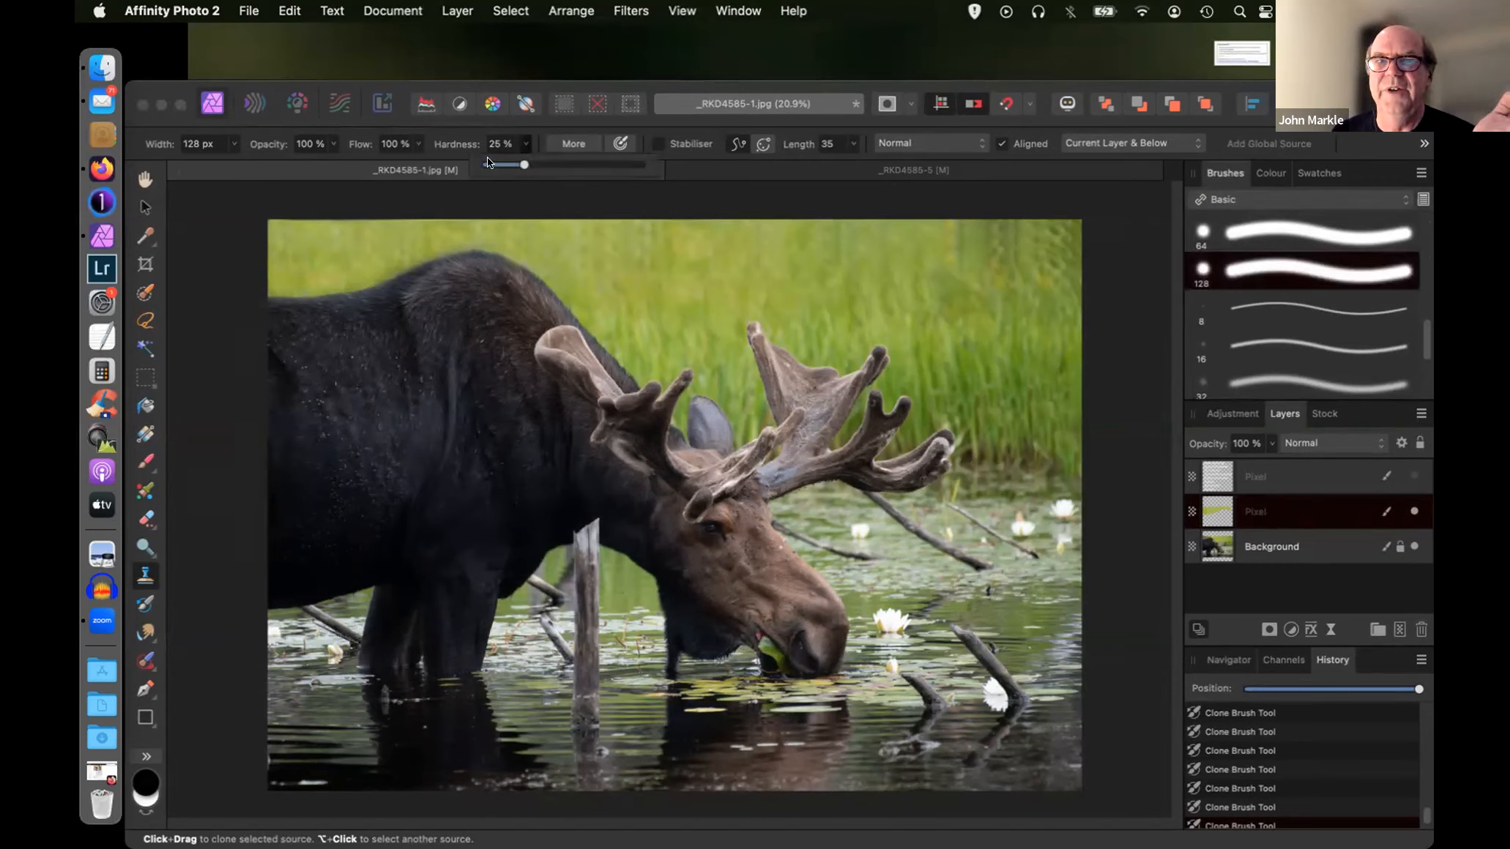
{"action": "left_click", "coordinate": [486, 165]}
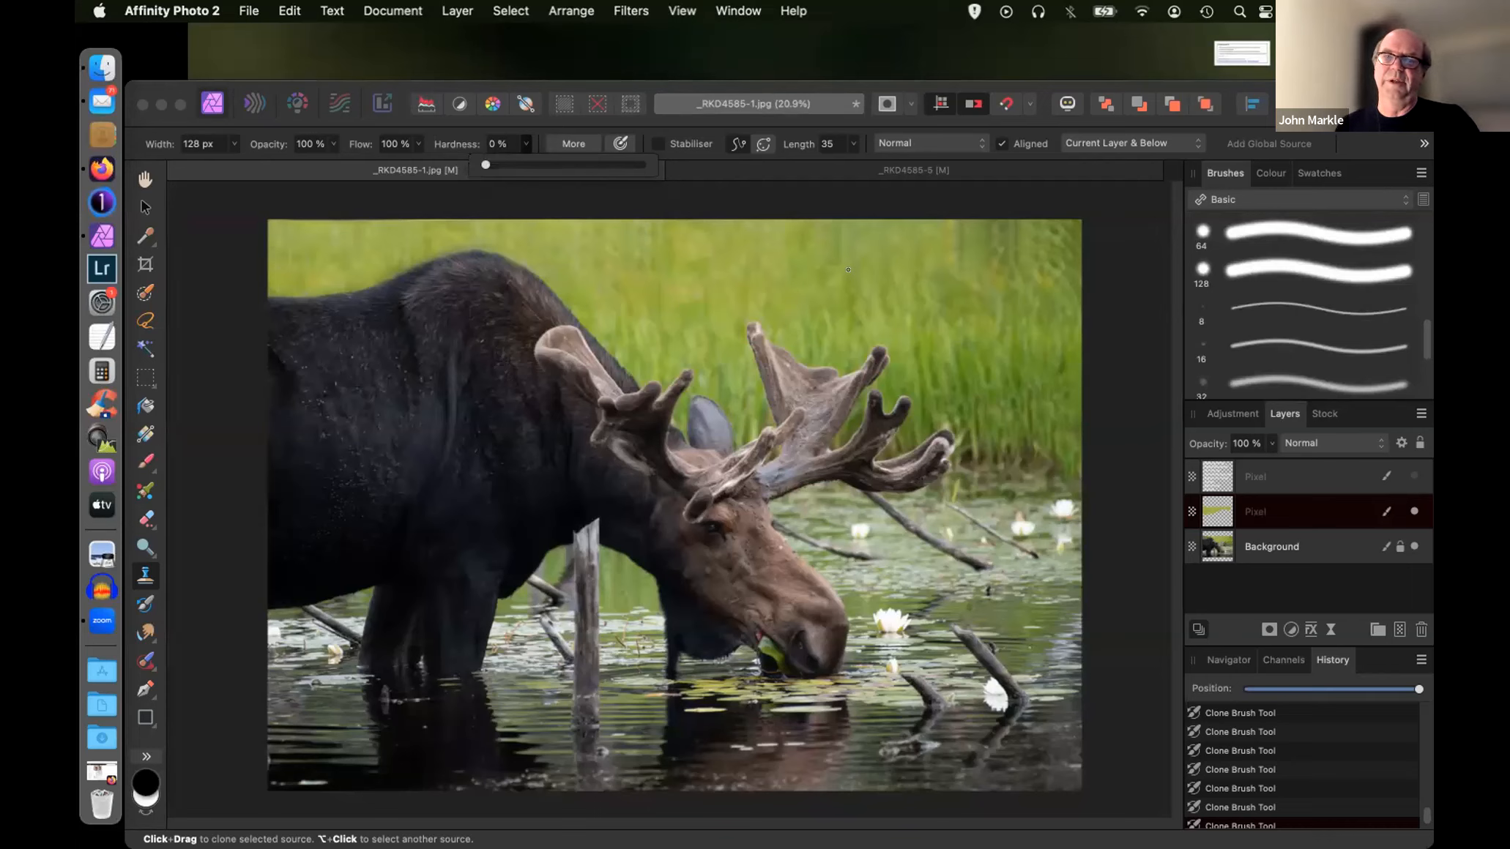
{"action": "key", "text": "bracketright"}
{"action": "key", "text": "bracketright"}
{"action": "key", "text": "bracketright"}
{"action": "key", "text": "bracketright"}
{"action": "key", "text": "bracketright"}
{"action": "key", "text": "bracketright"}
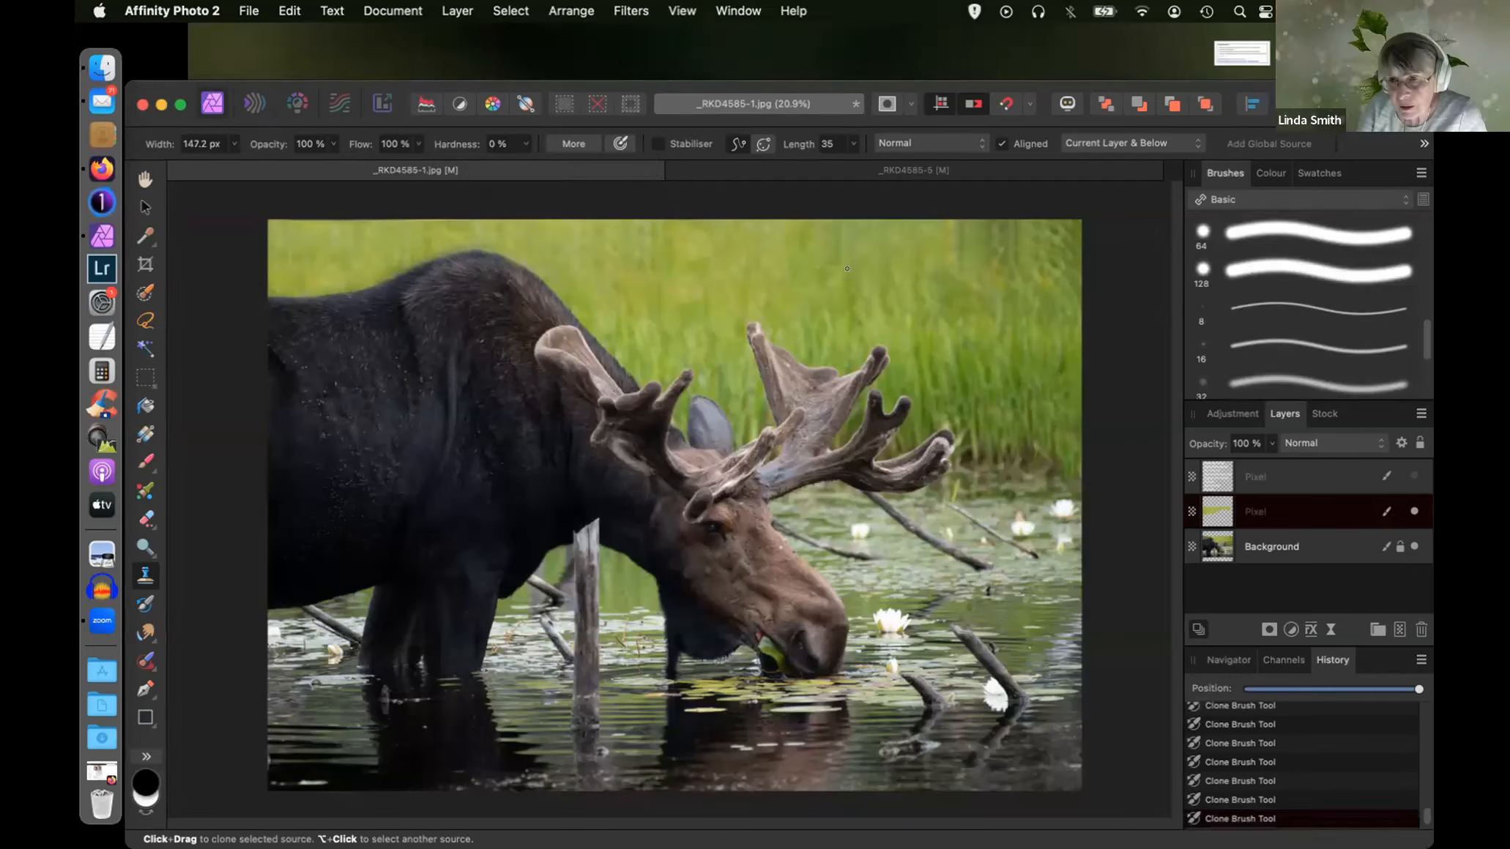
{"action": "key", "text": "bracketright"}
{"action": "key", "text": "bracketright"}
{"action": "key", "text": "bracketright"}
{"action": "key", "text": "bracketright"}
{"action": "key", "text": "bracketright"}
{"action": "key", "text": "bracketright"}
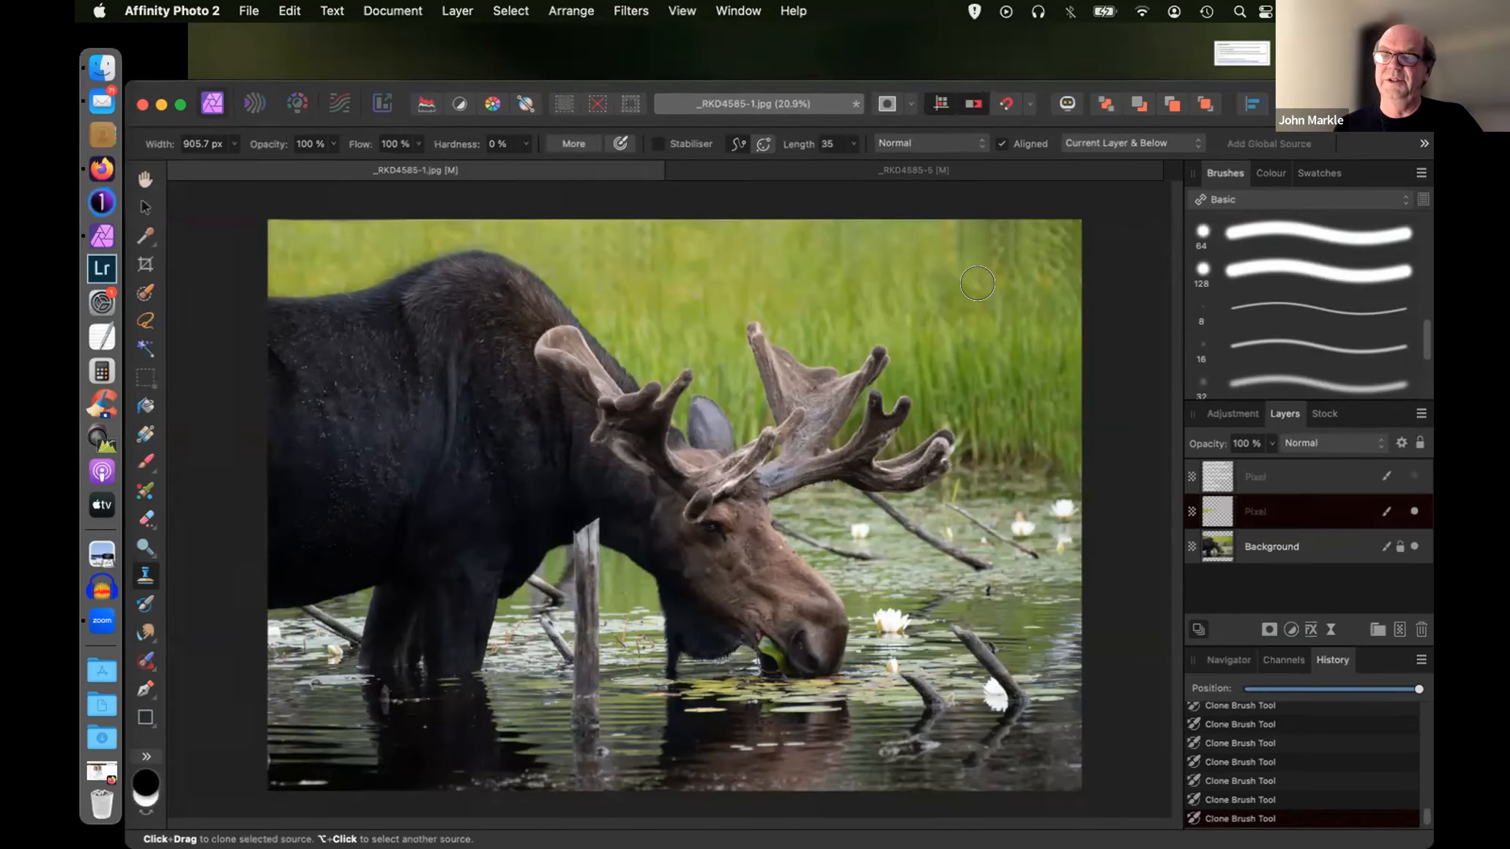
- Rename the pixel layer with the cloned grass as "Top" and add another empty pixel layer above it
{"action": "double_click", "coordinate": [1251, 512]}
{"action": "type", "text": "Top"}
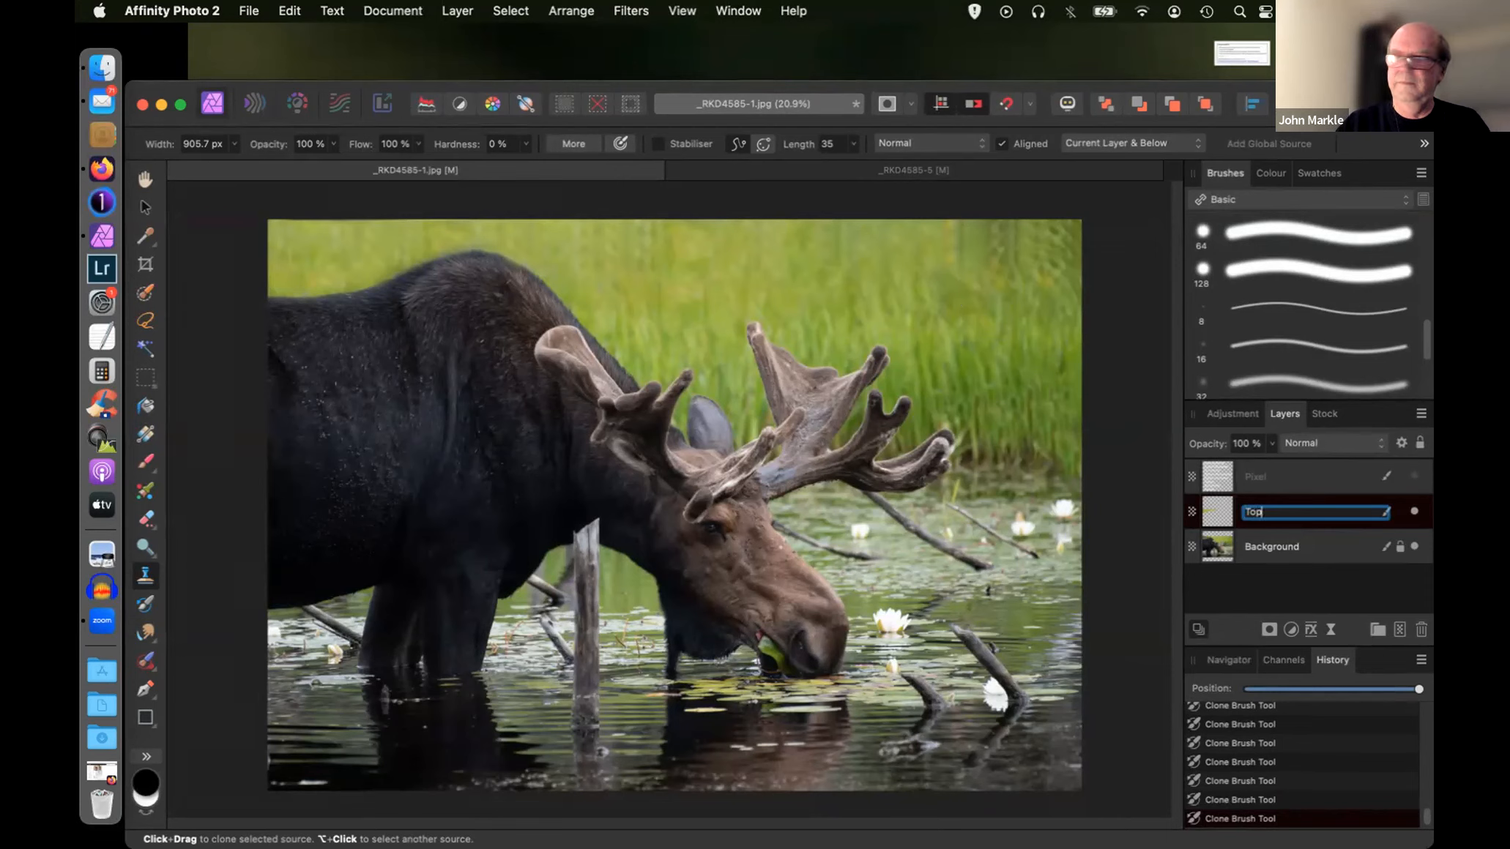
{"action": "key", "text": "Return"}
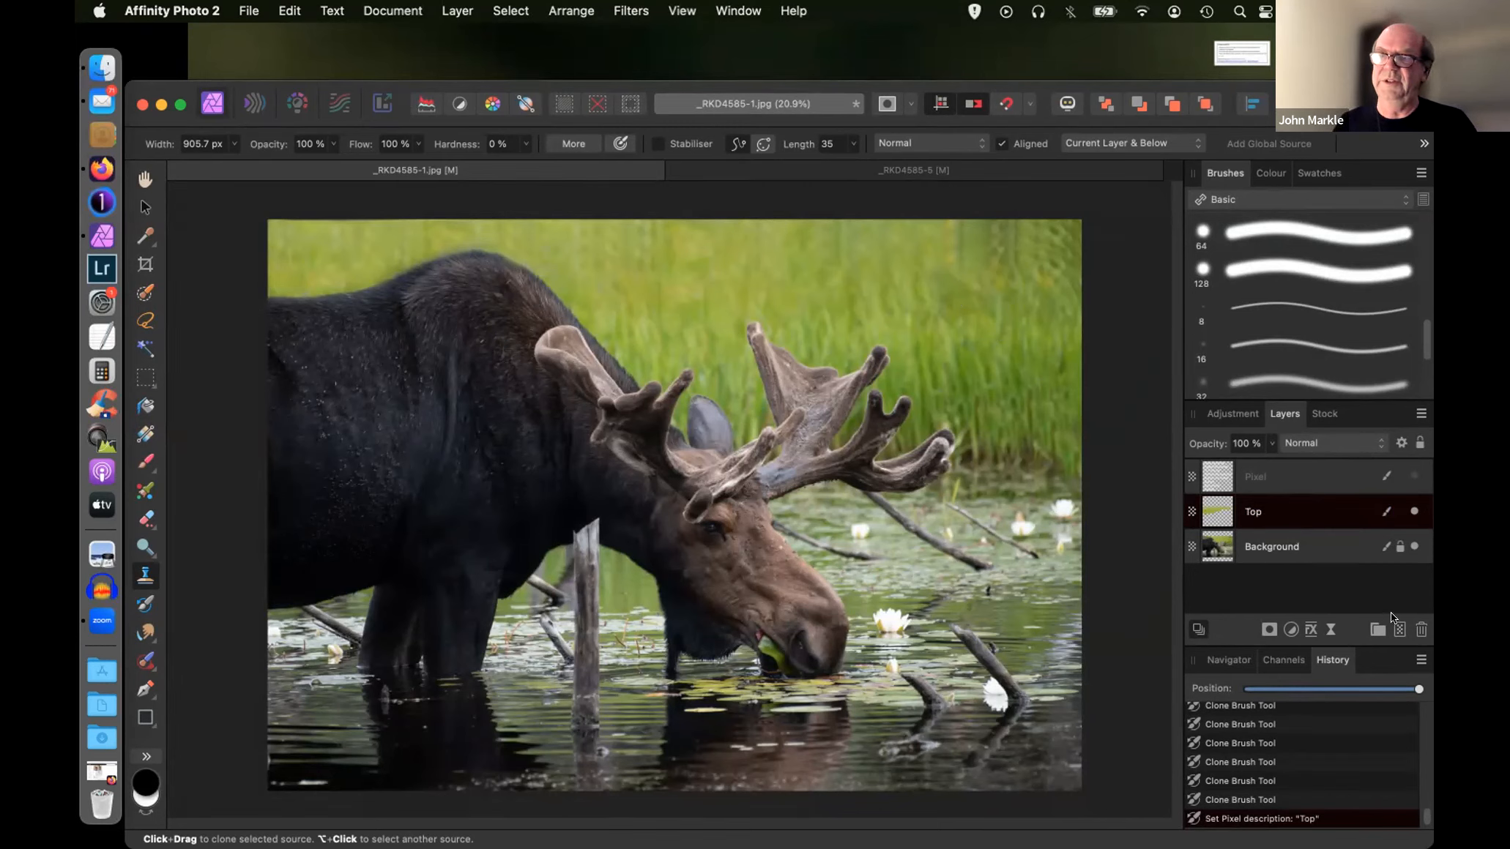
{"action": "left_click", "coordinate": [1397, 630]}
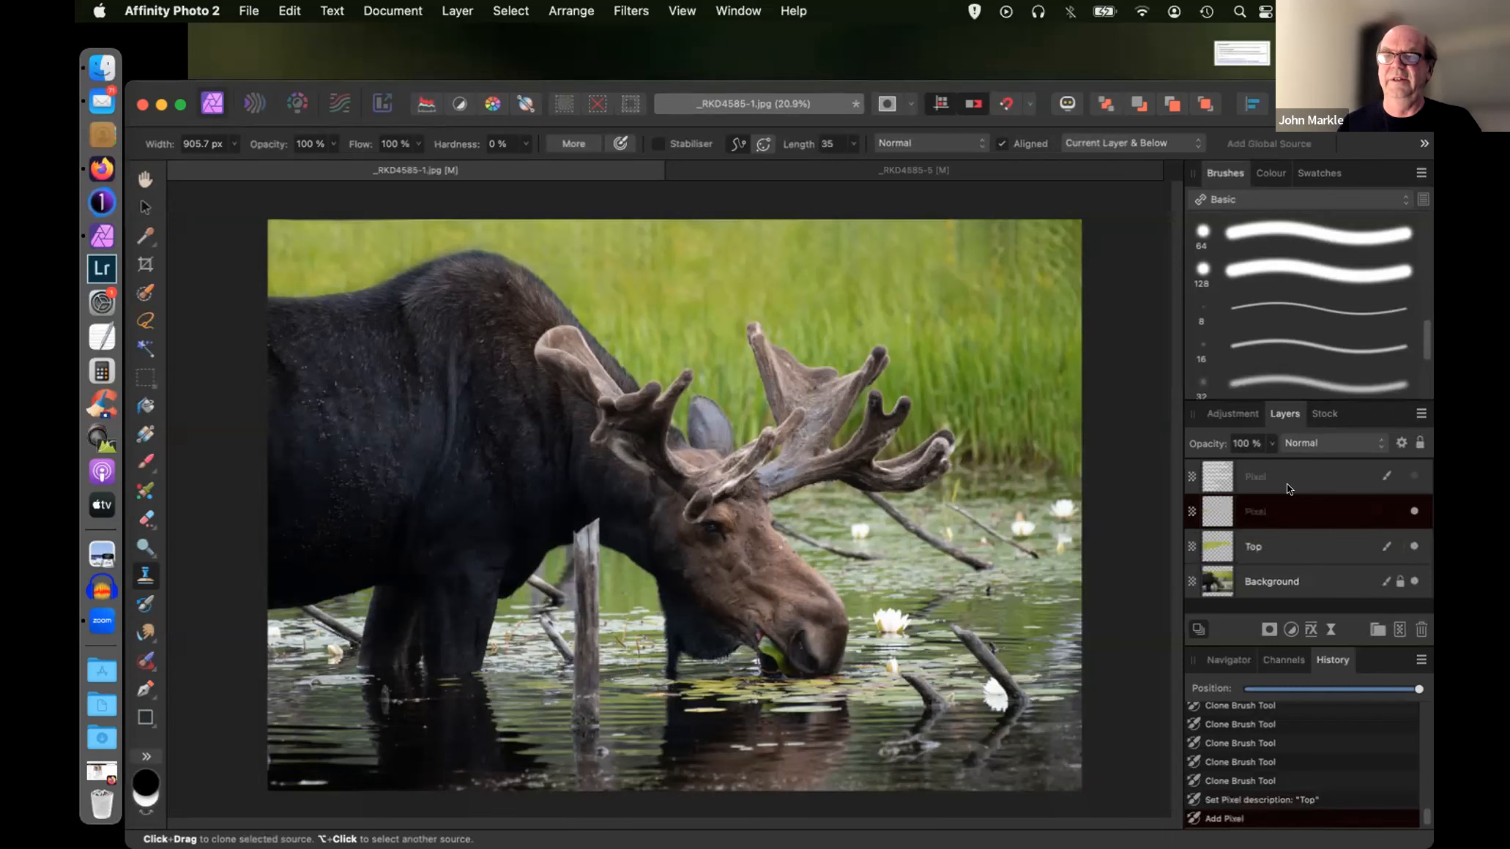
- Rename the empty pixel layer directly above the Top layer as "Right"
{"action": "double_click", "coordinate": [1258, 512]}
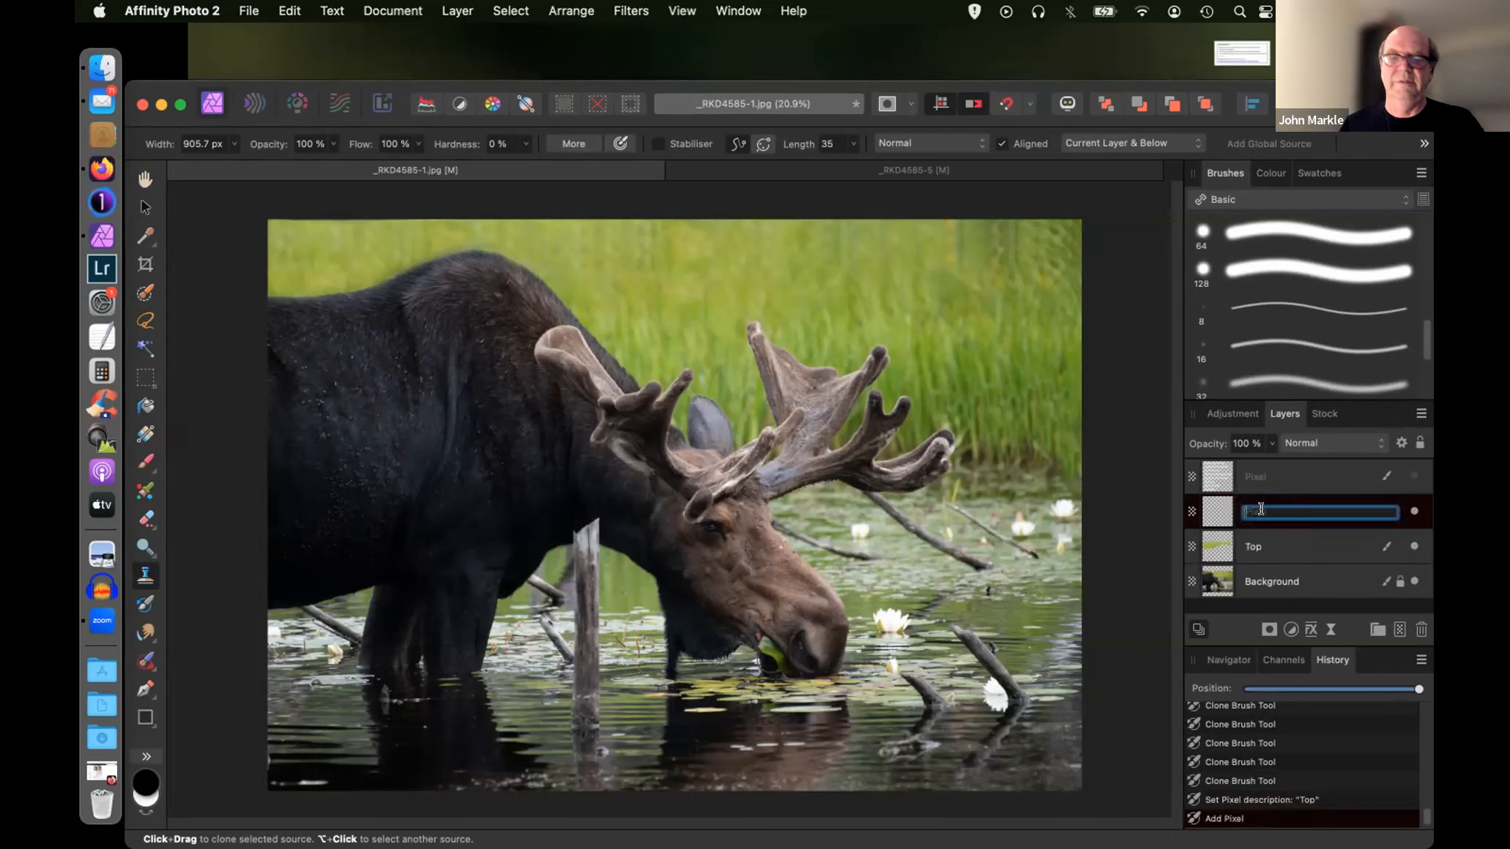
{"action": "type", "text": "Right"}
{"action": "key", "text": "Return"}
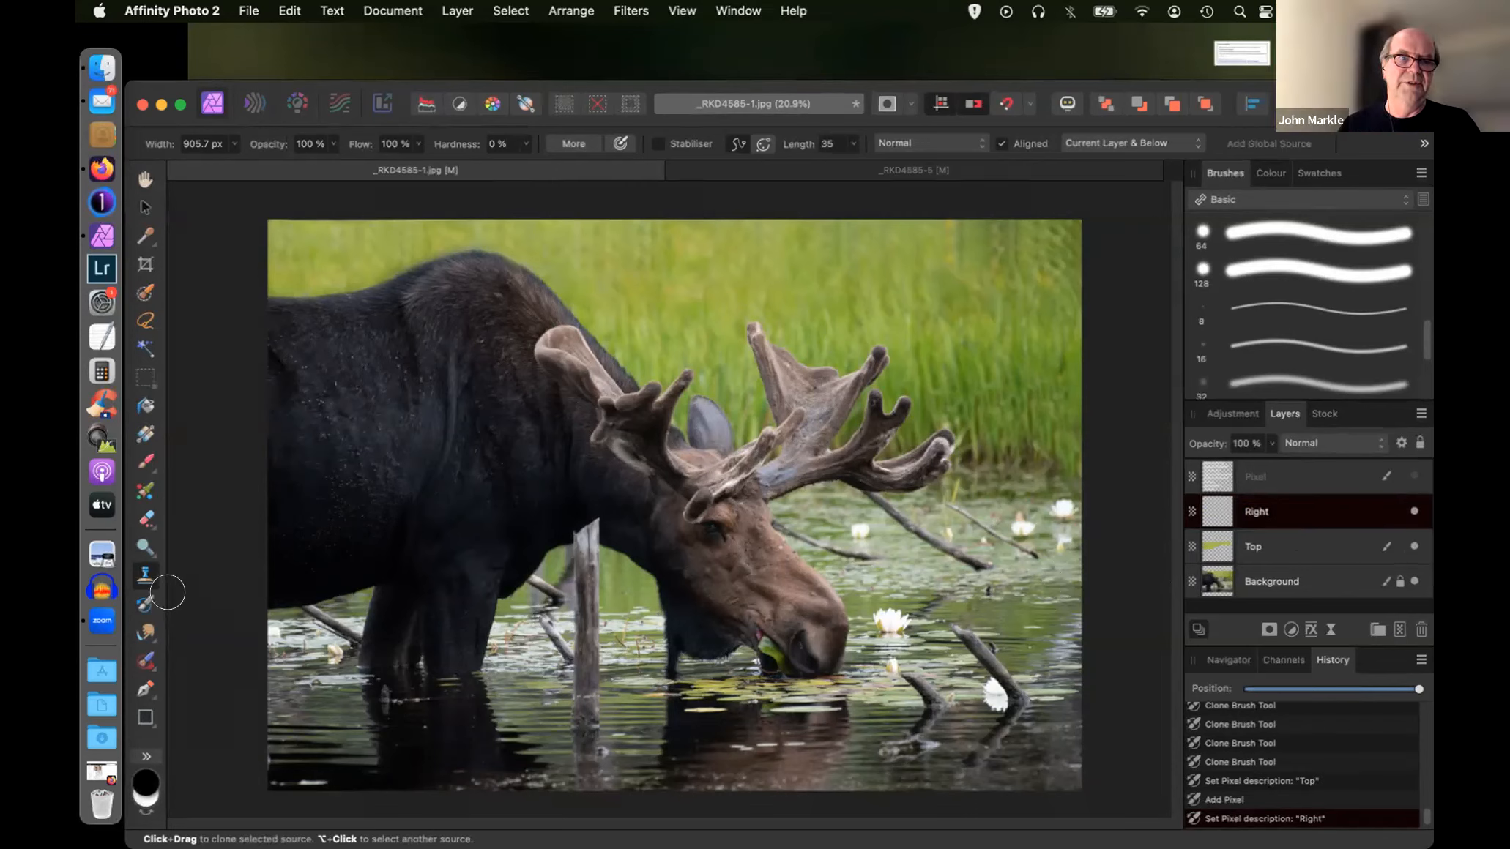
- Try to remove the thin twig below the right antler tip with the Inpainting Brush at 316.6 px, sampling only the current layer
{"action": "left_click", "coordinate": [150, 662]}
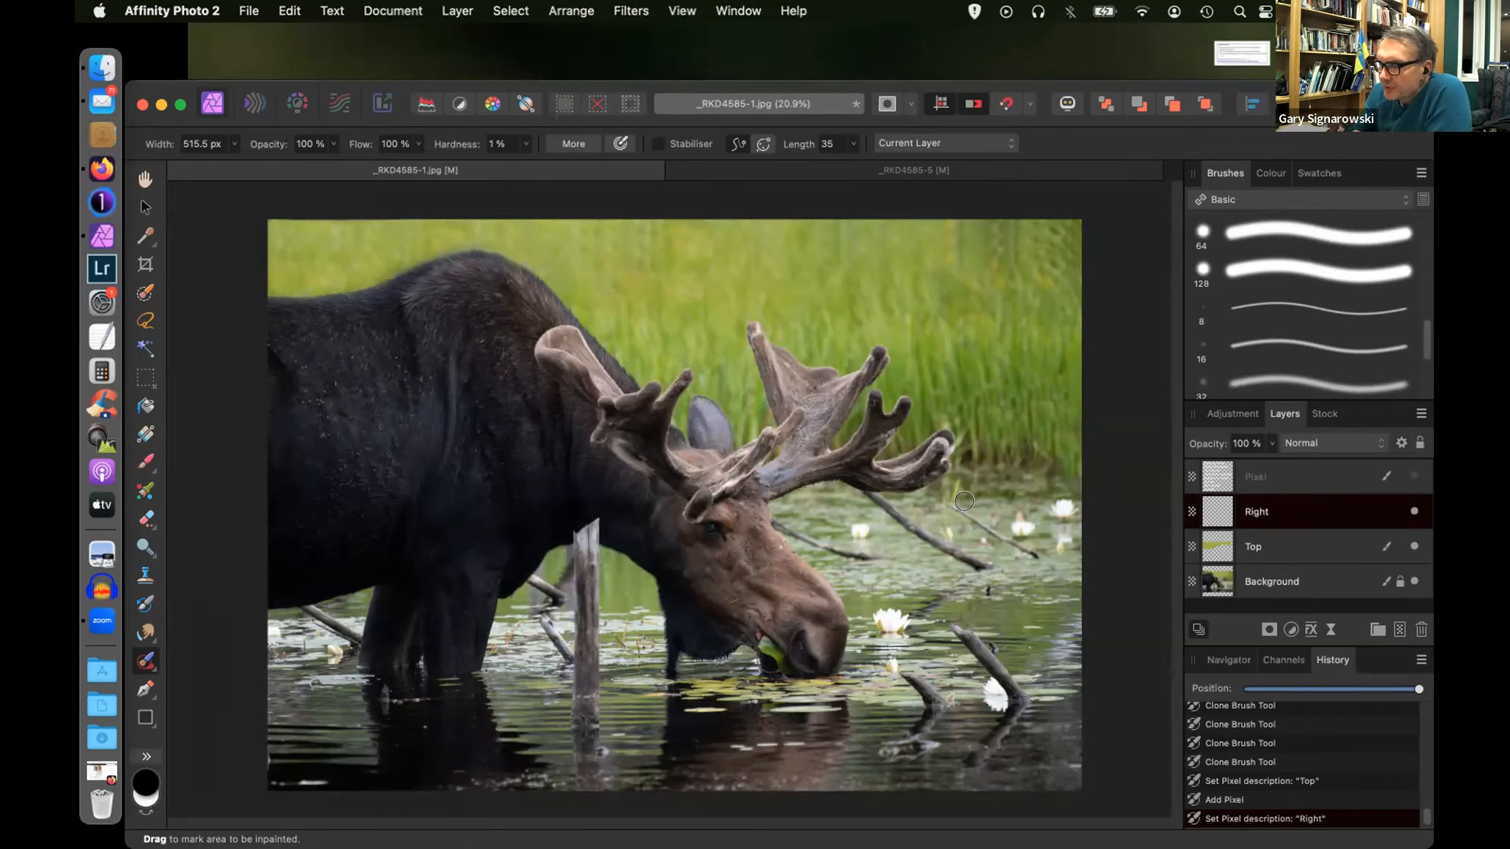
{"action": "left_click_drag", "start_coordinate": [954, 508], "coordinate": [949, 501]}
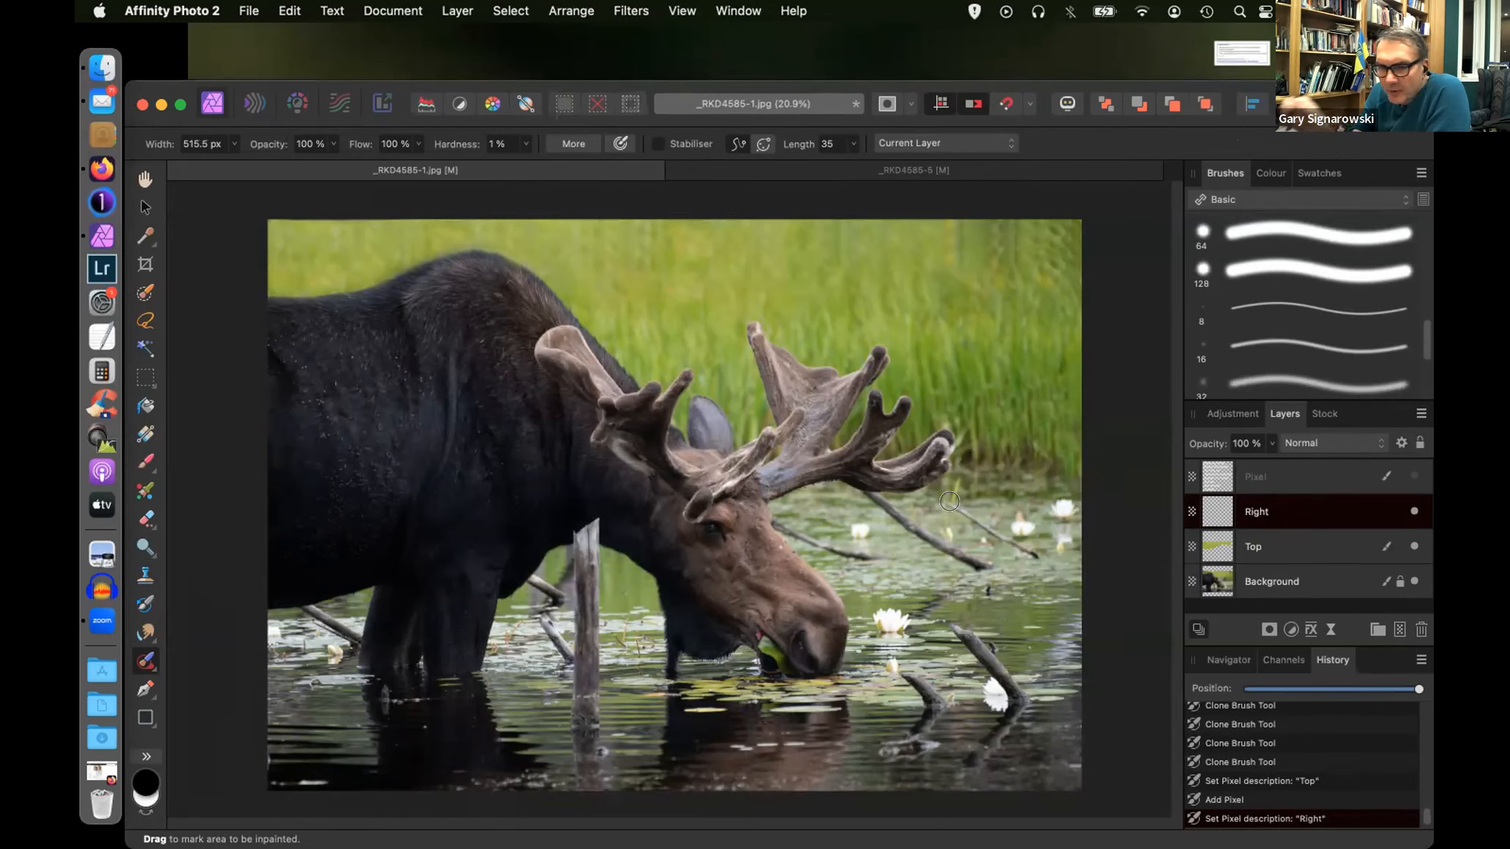
{"action": "key", "text": "["}
{"action": "key", "text": "["}
{"action": "key", "text": "["}
{"action": "left_click_drag", "start_coordinate": [951, 512], "coordinate": [949, 506]}
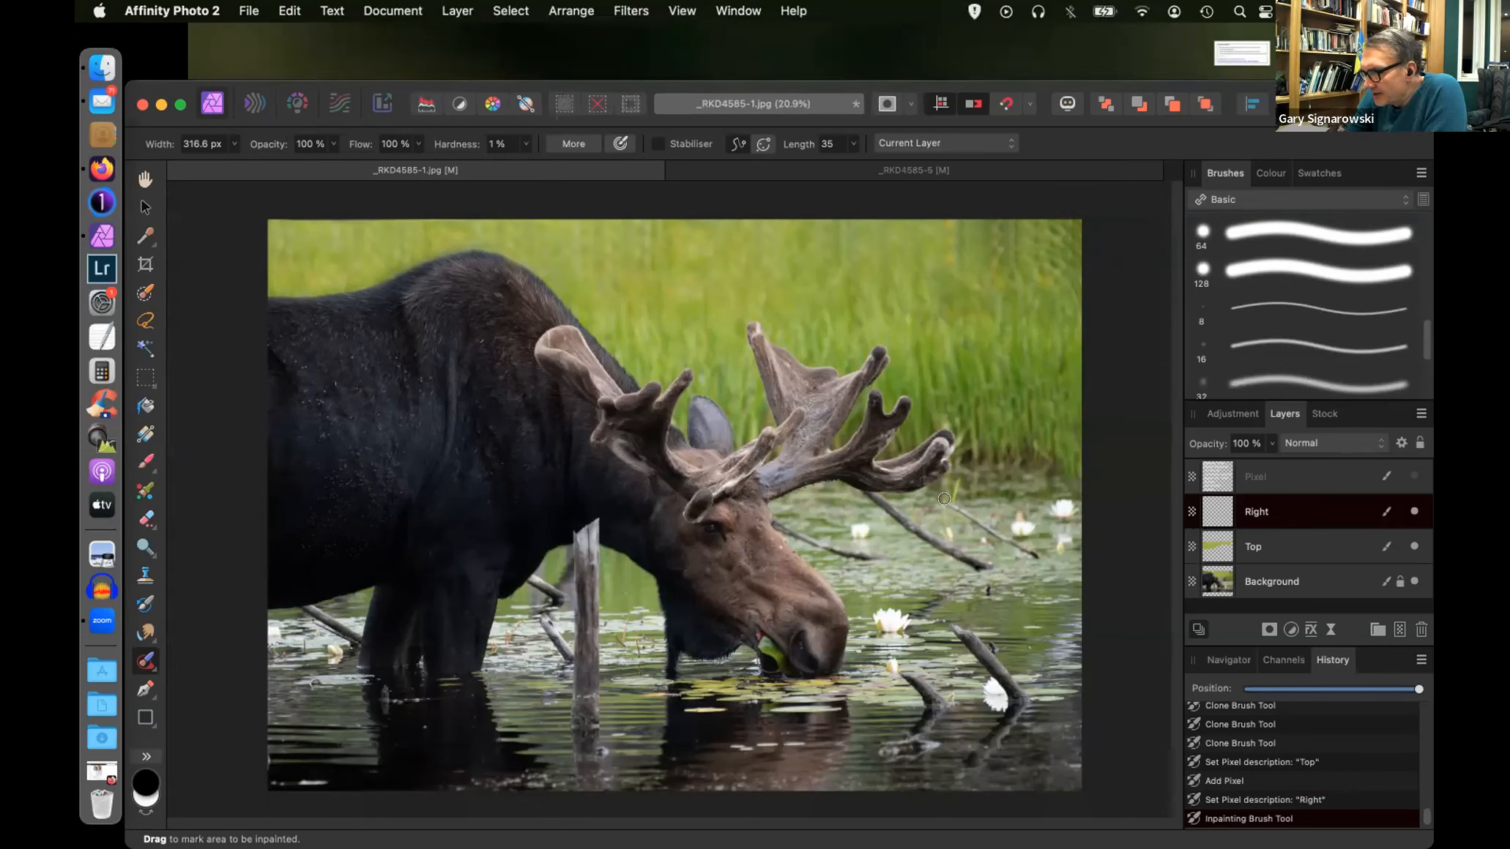
{"action": "left_click_drag", "start_coordinate": [944, 499], "coordinate": [946, 504]}
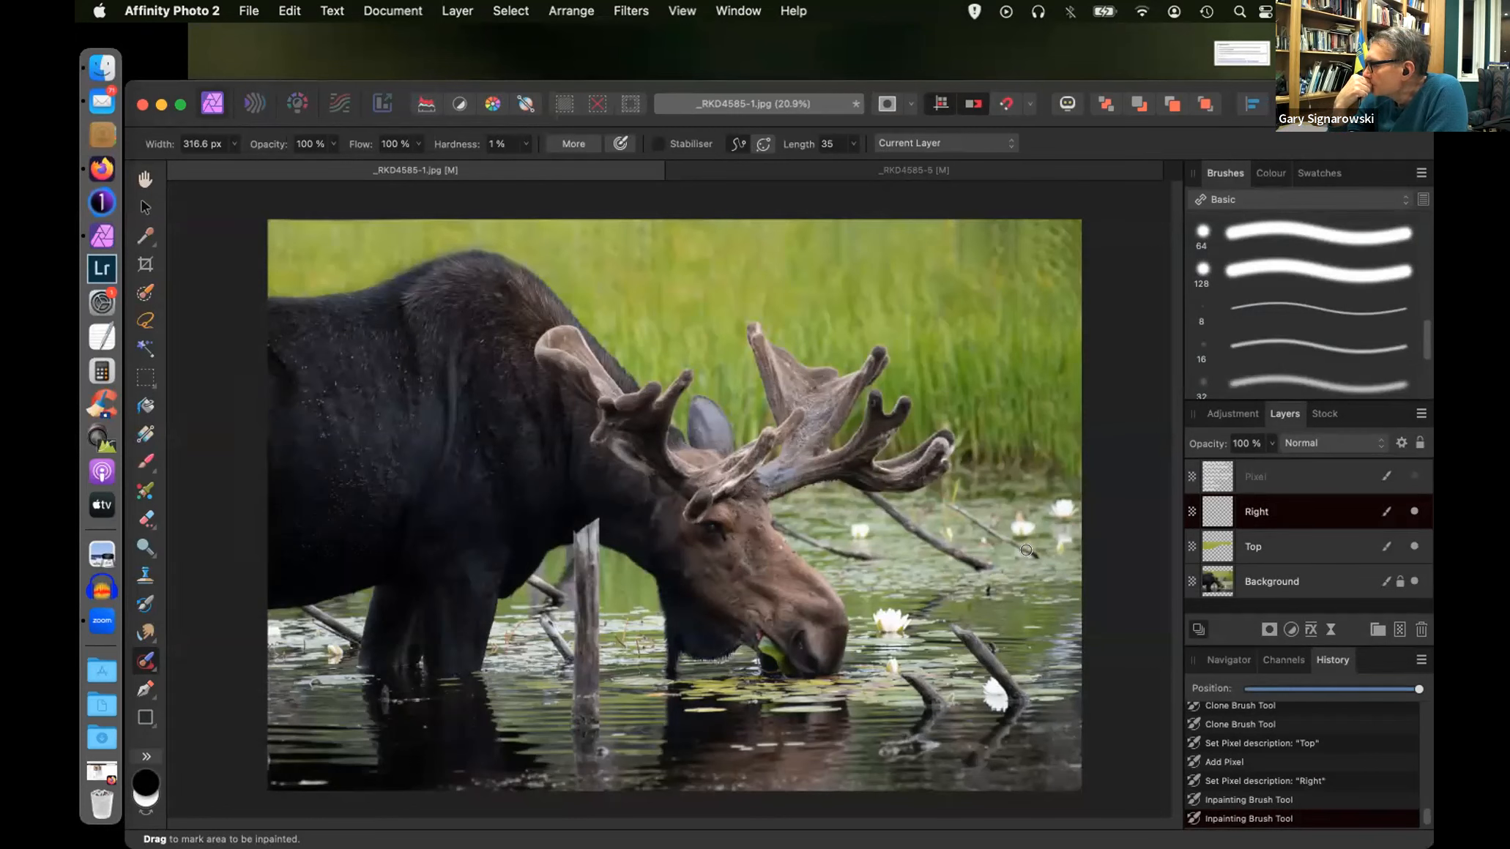
{"action": "left_click", "coordinate": [1026, 550]}
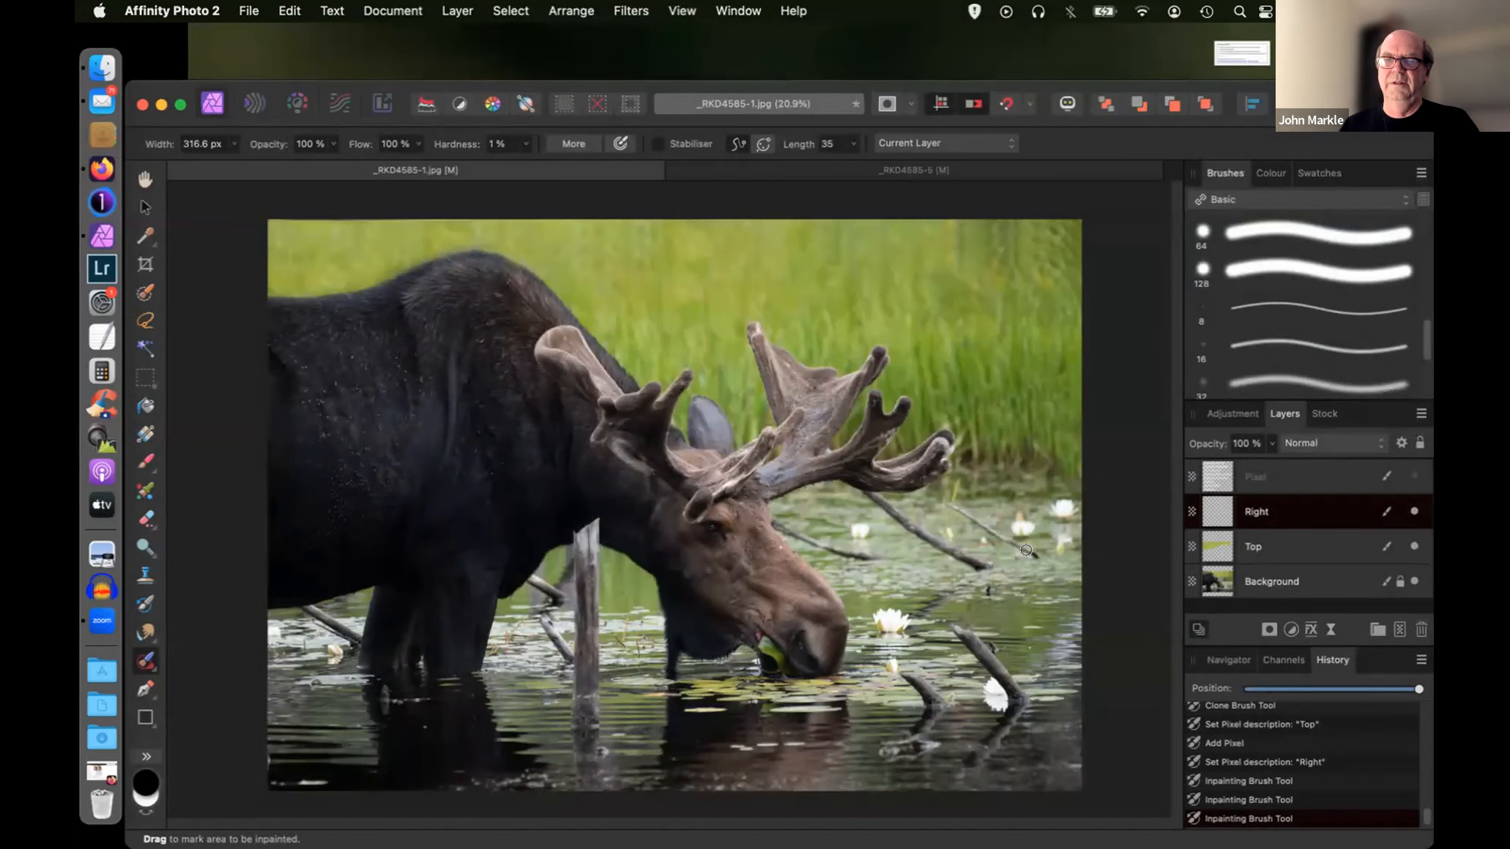
- Set the Inpainting Brush to Current Layer & Below at 364.1 px width and inpaint the thin twig below the right antler tip
{"action": "left_click", "coordinate": [1008, 146]}
{"action": "left_click", "coordinate": [998, 158]}
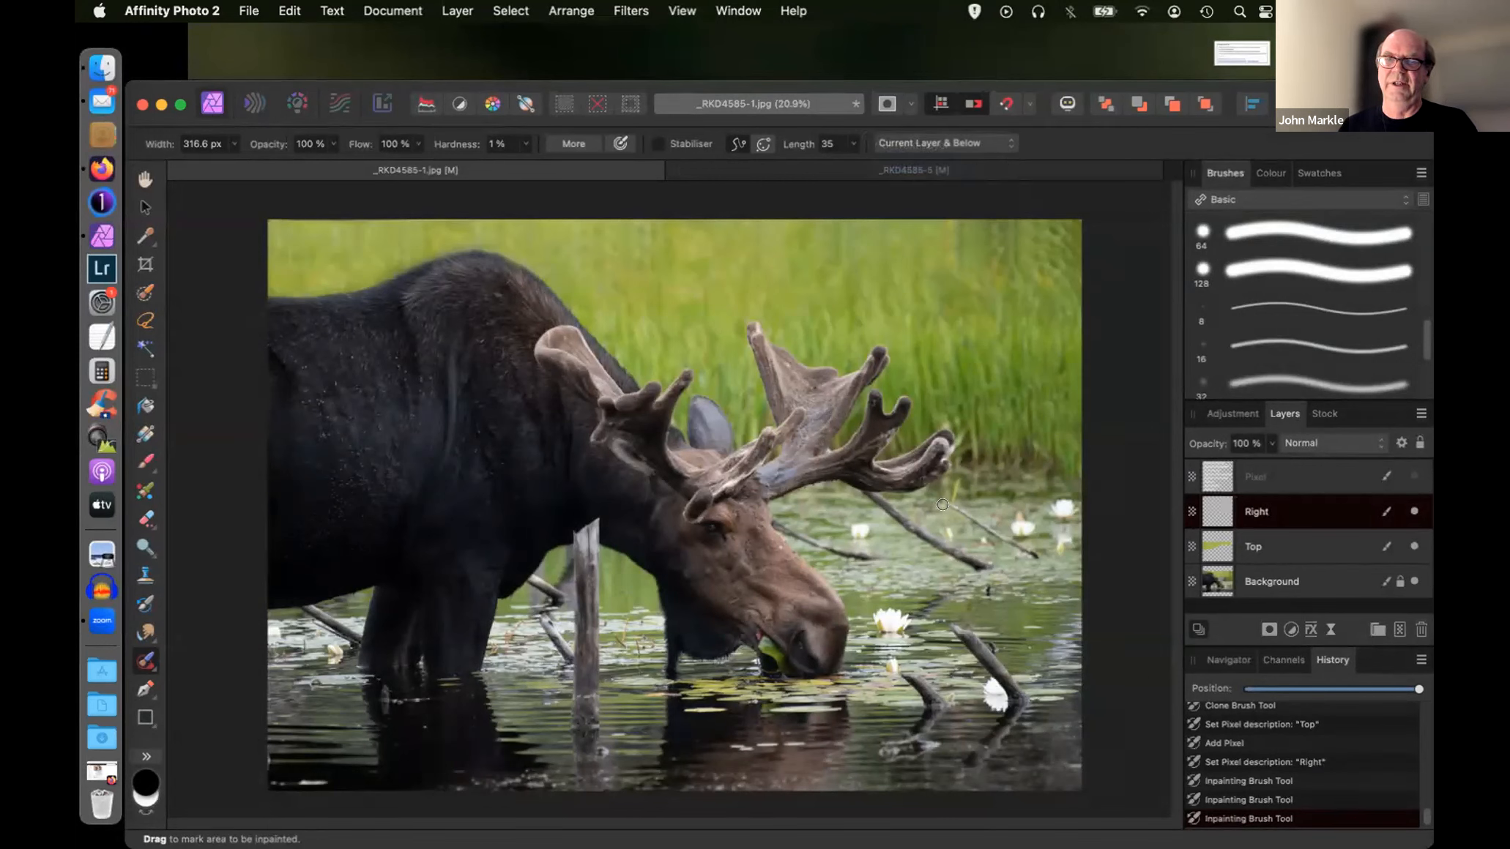
{"action": "key", "text": "bracketright"}
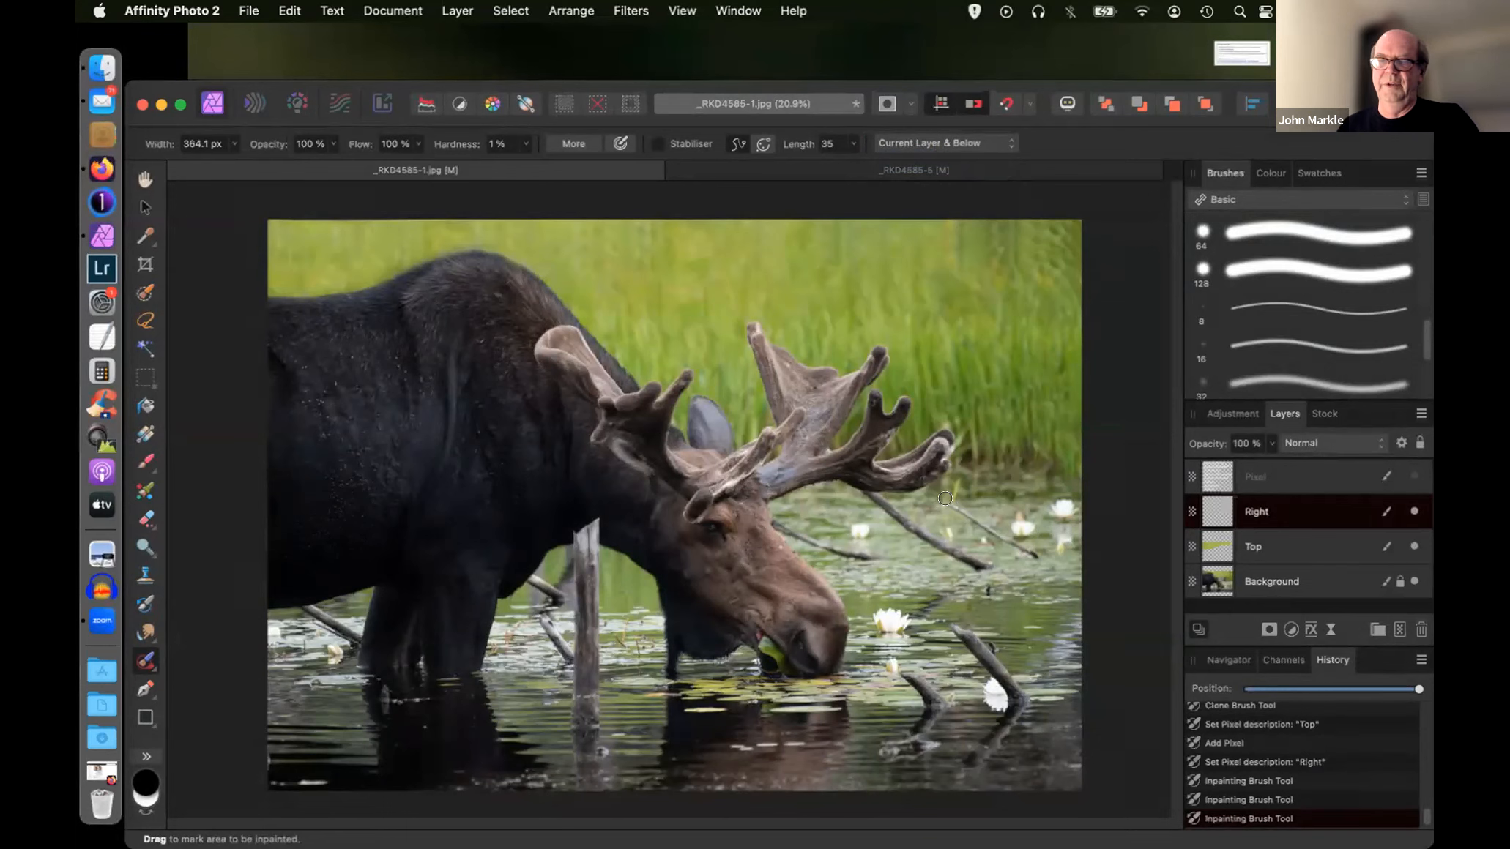
{"action": "left_click_drag", "start_coordinate": [943, 497], "coordinate": [1038, 554]}
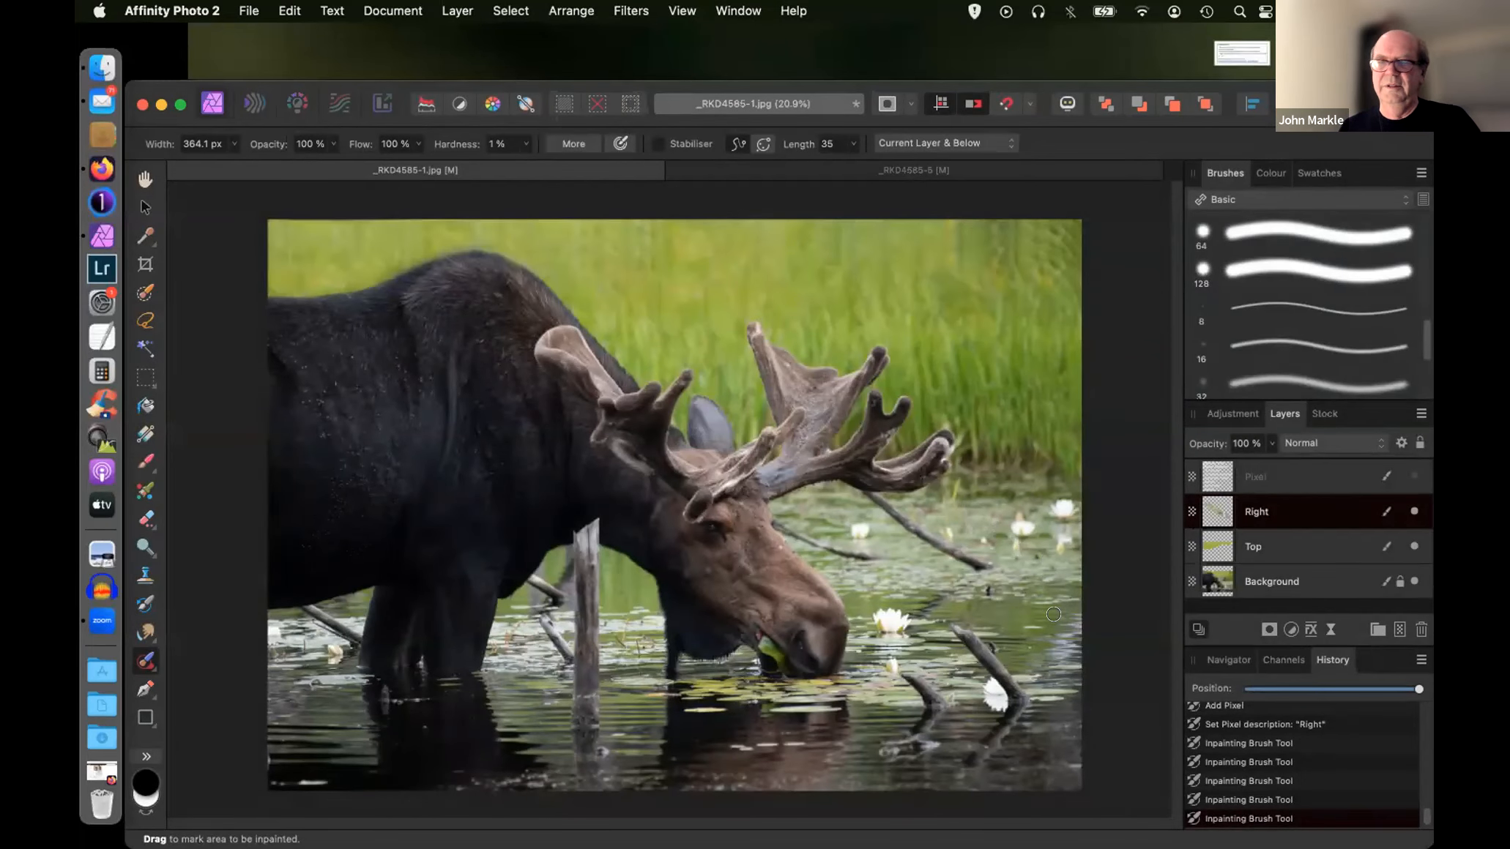
- Inpaint the leftover spots around the removed twig and the small dark stub in the water below it
{"action": "left_click", "coordinate": [978, 535]}
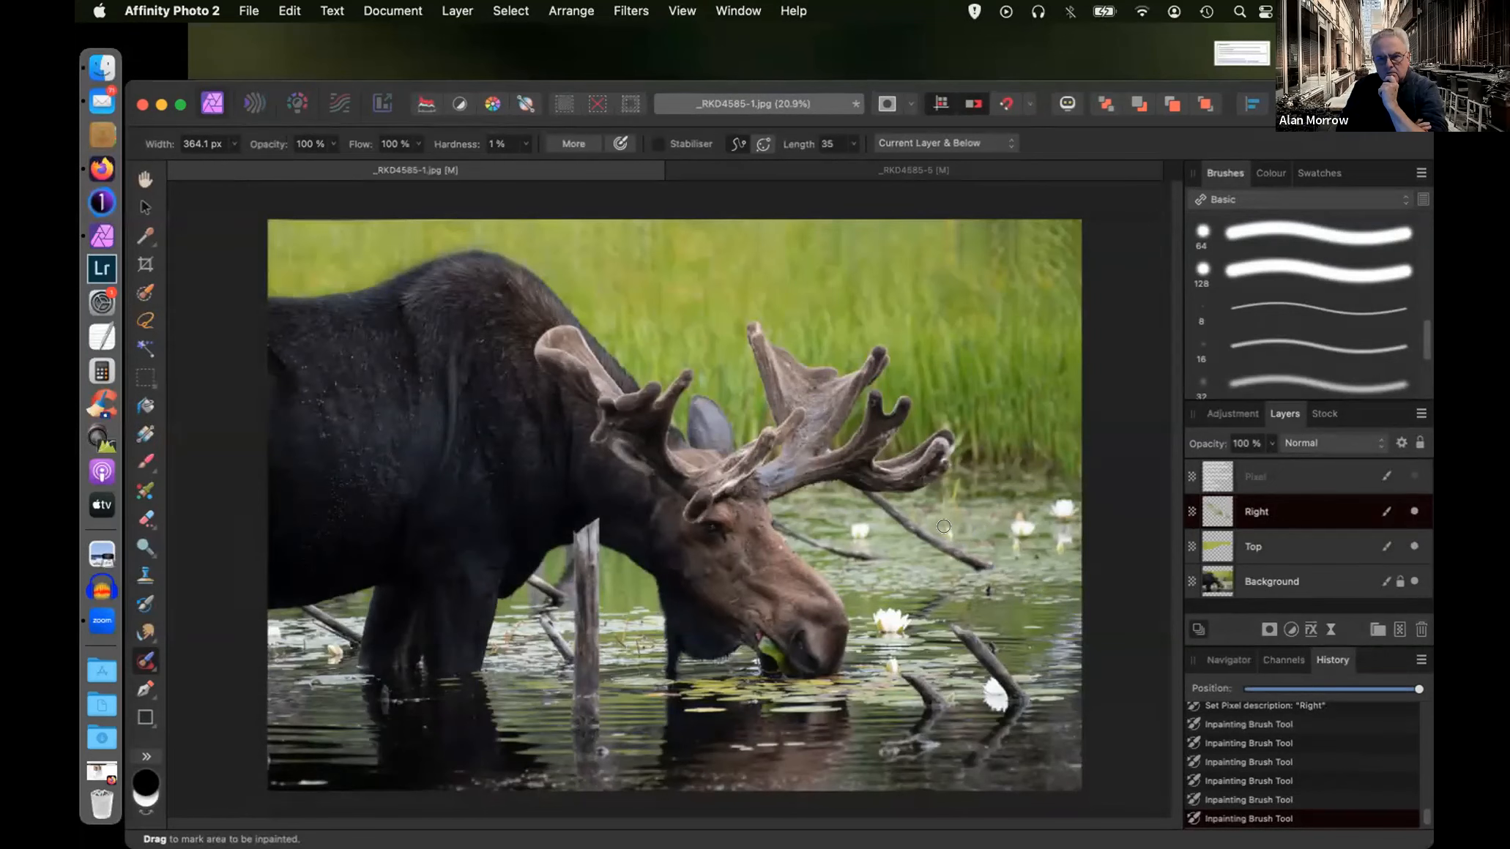
{"action": "left_click", "coordinate": [947, 525]}
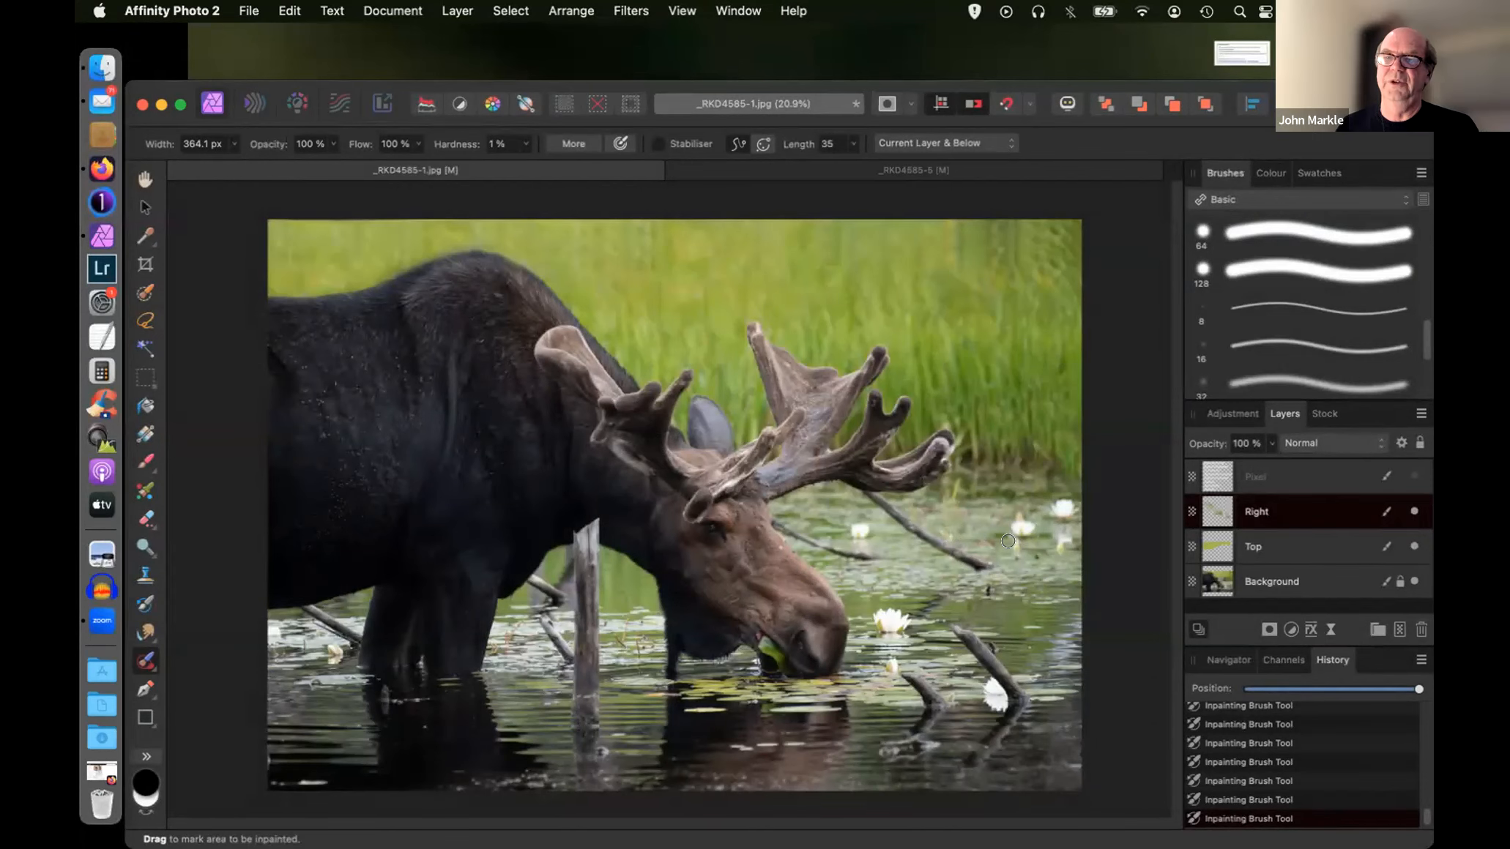
{"action": "left_click", "coordinate": [1008, 540]}
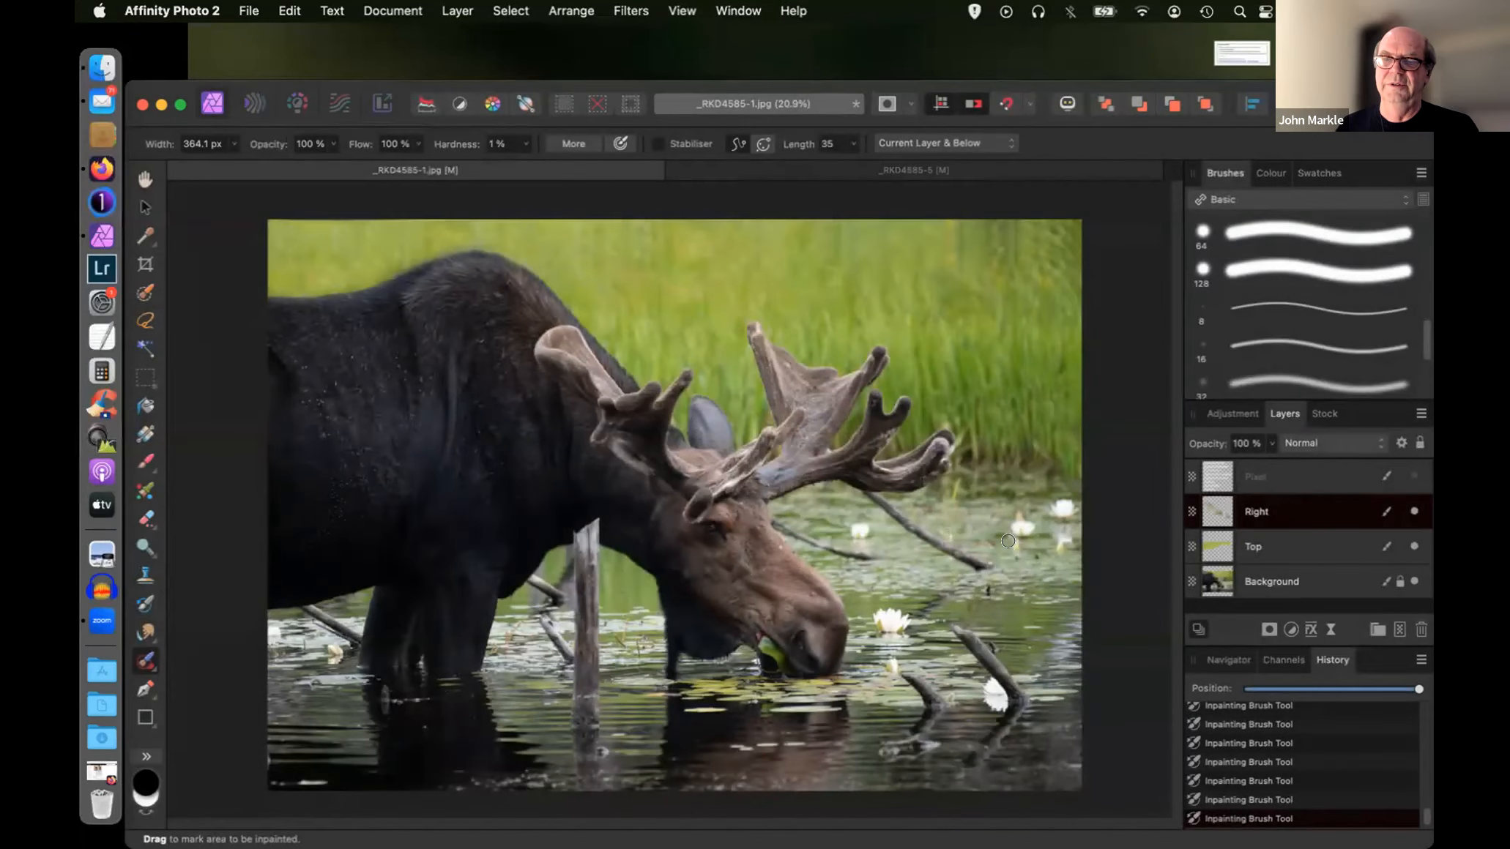
{"action": "left_click_drag", "start_coordinate": [1011, 543], "coordinate": [1019, 543]}
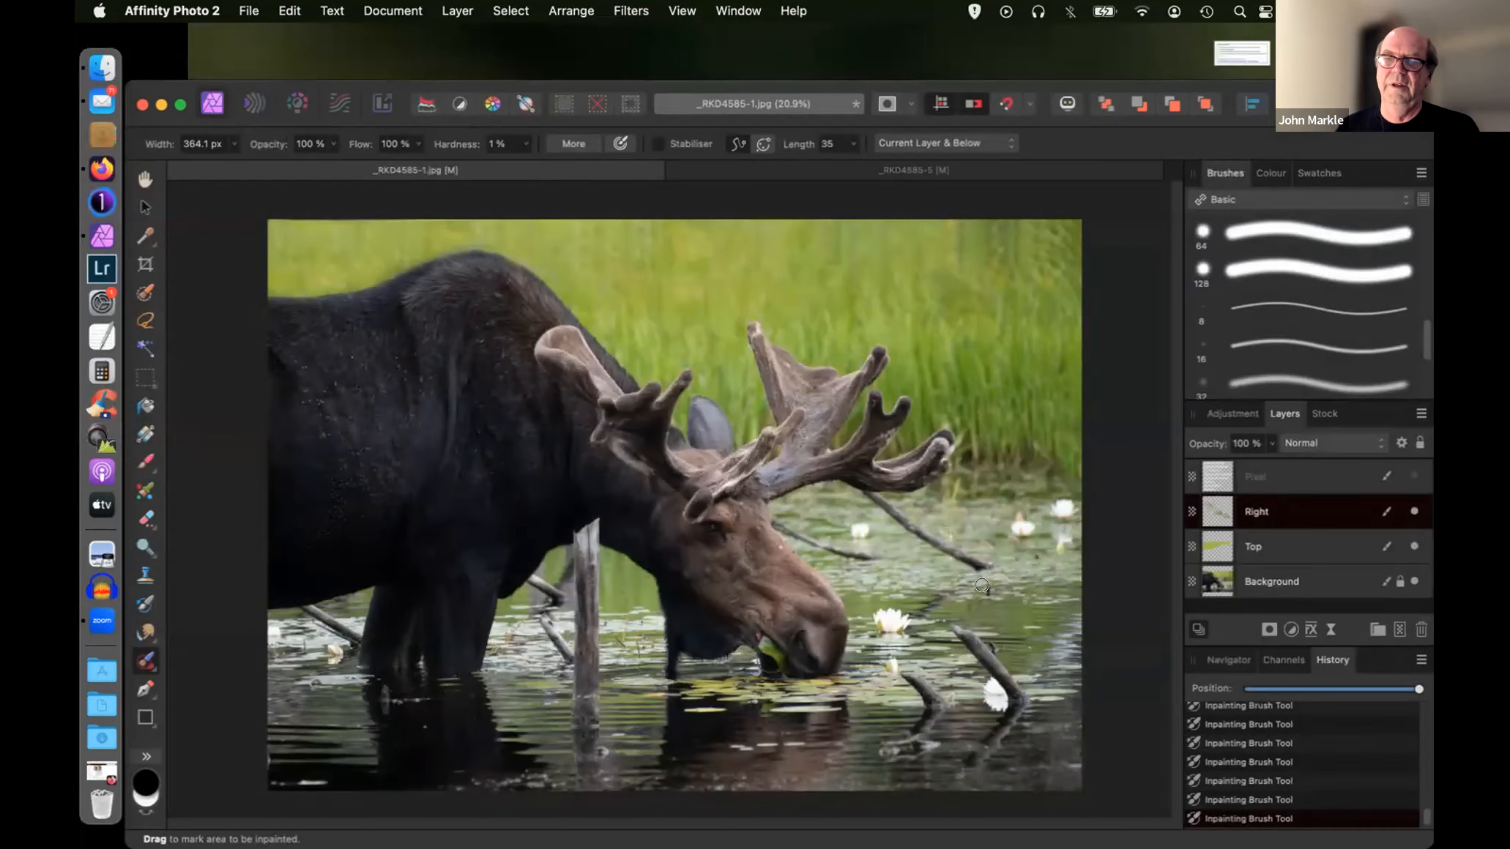
{"action": "left_click_drag", "start_coordinate": [981, 586], "coordinate": [990, 589]}
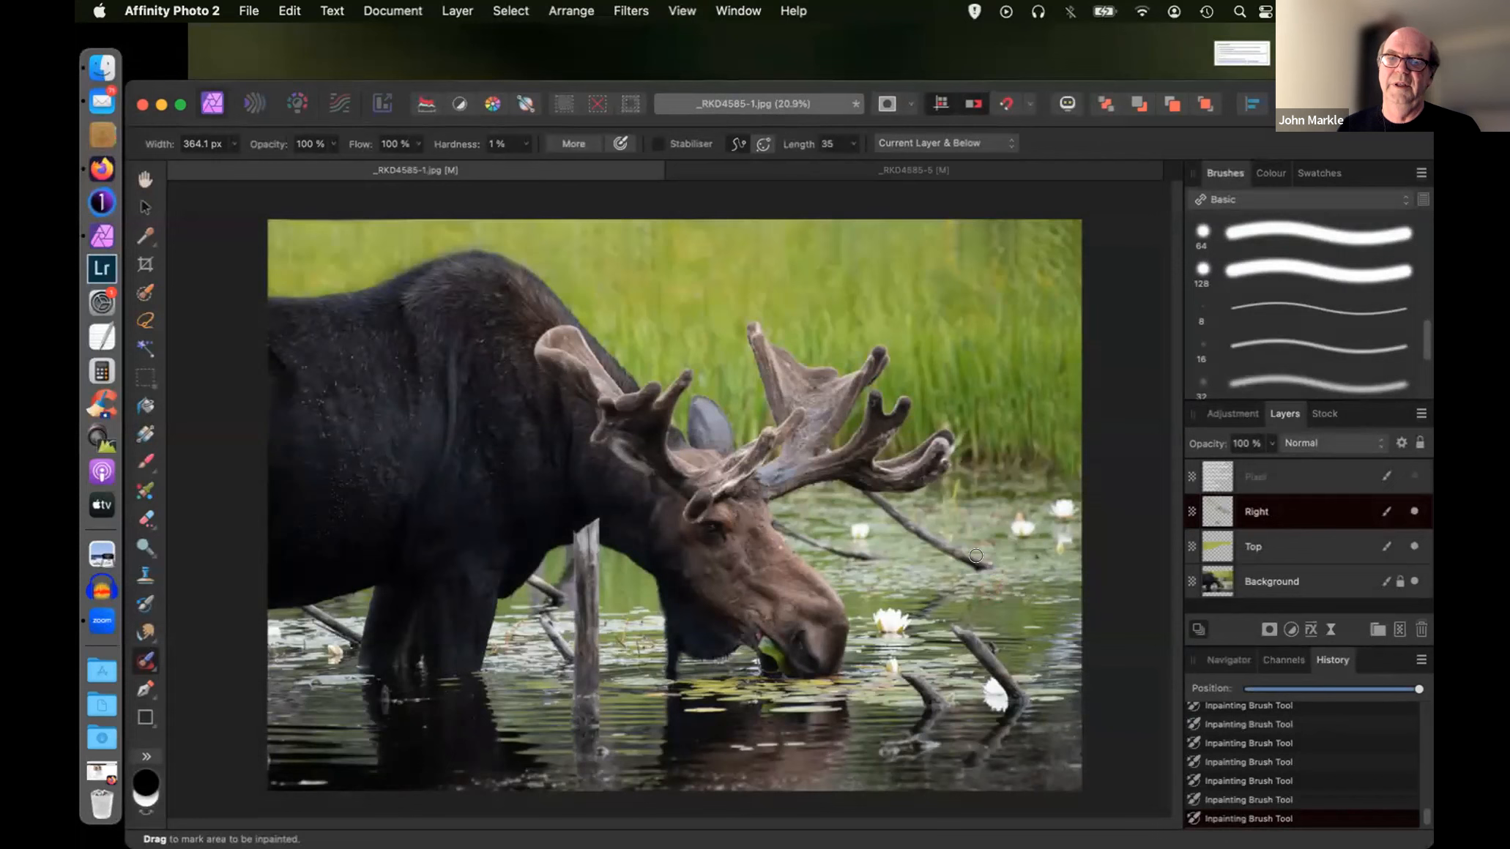
- Enlarge the Inpainting Brush to 481.5 px and inpaint the thicker branch running from under the antler down to the lily pads
{"action": "key", "text": "bracketright"}
{"action": "key", "text": "bracketright"}
{"action": "key", "text": "bracketright"}
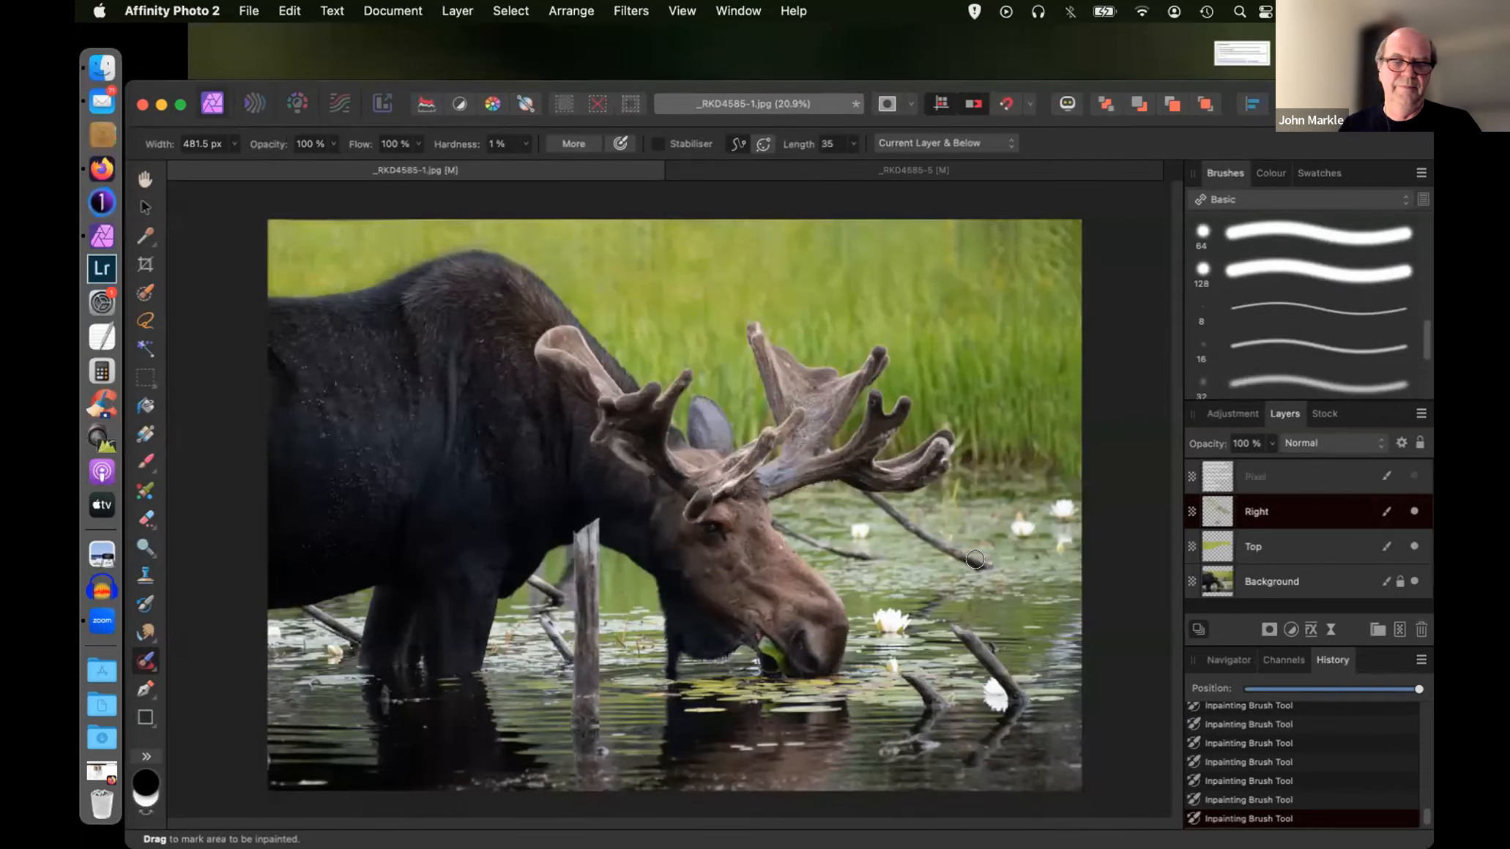
{"action": "left_click", "coordinate": [976, 559]}
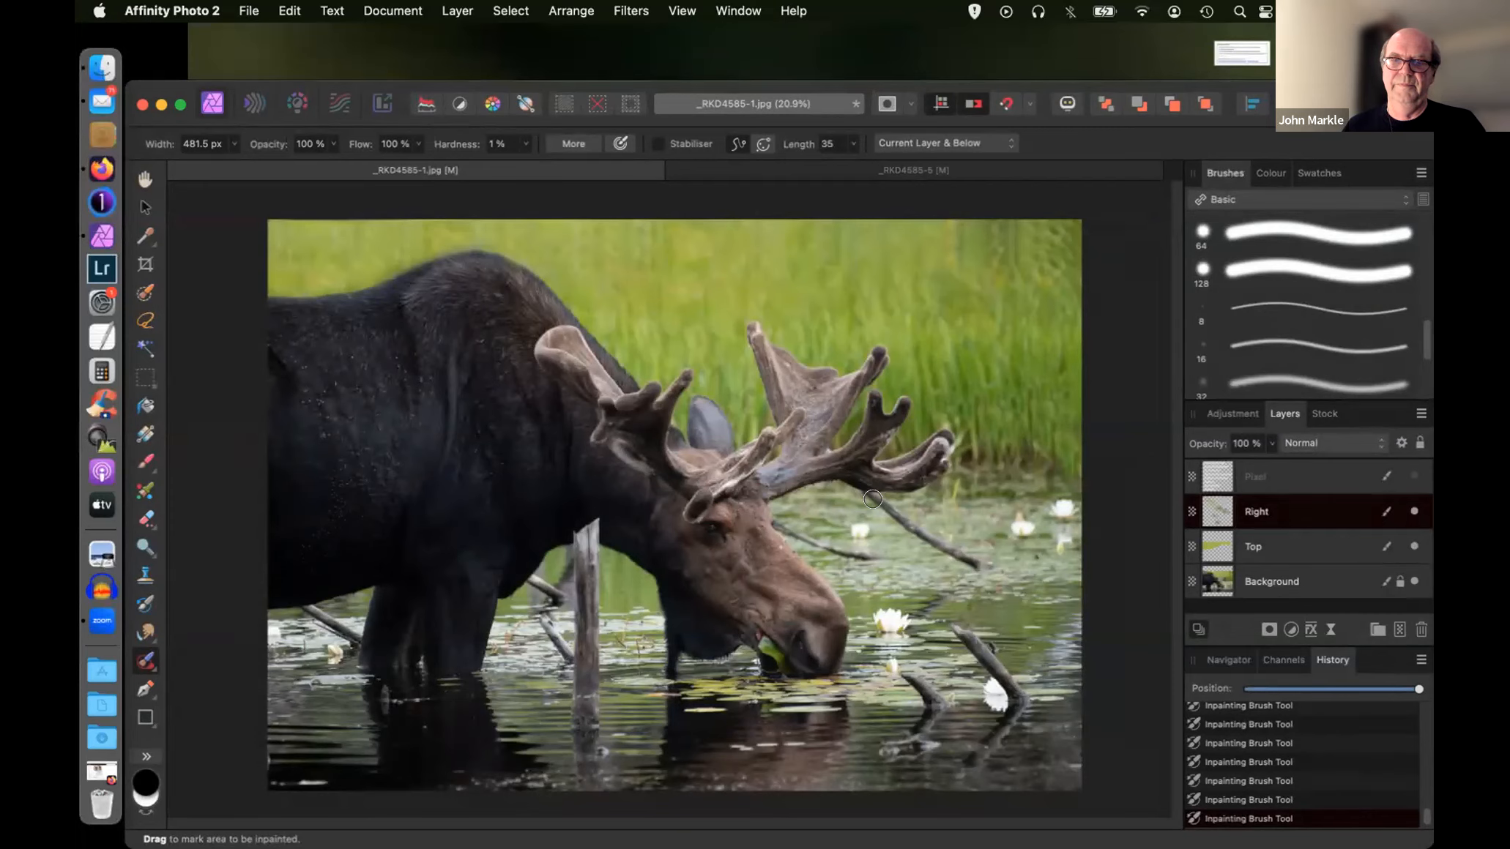
{"action": "left_click", "coordinate": [876, 502]}
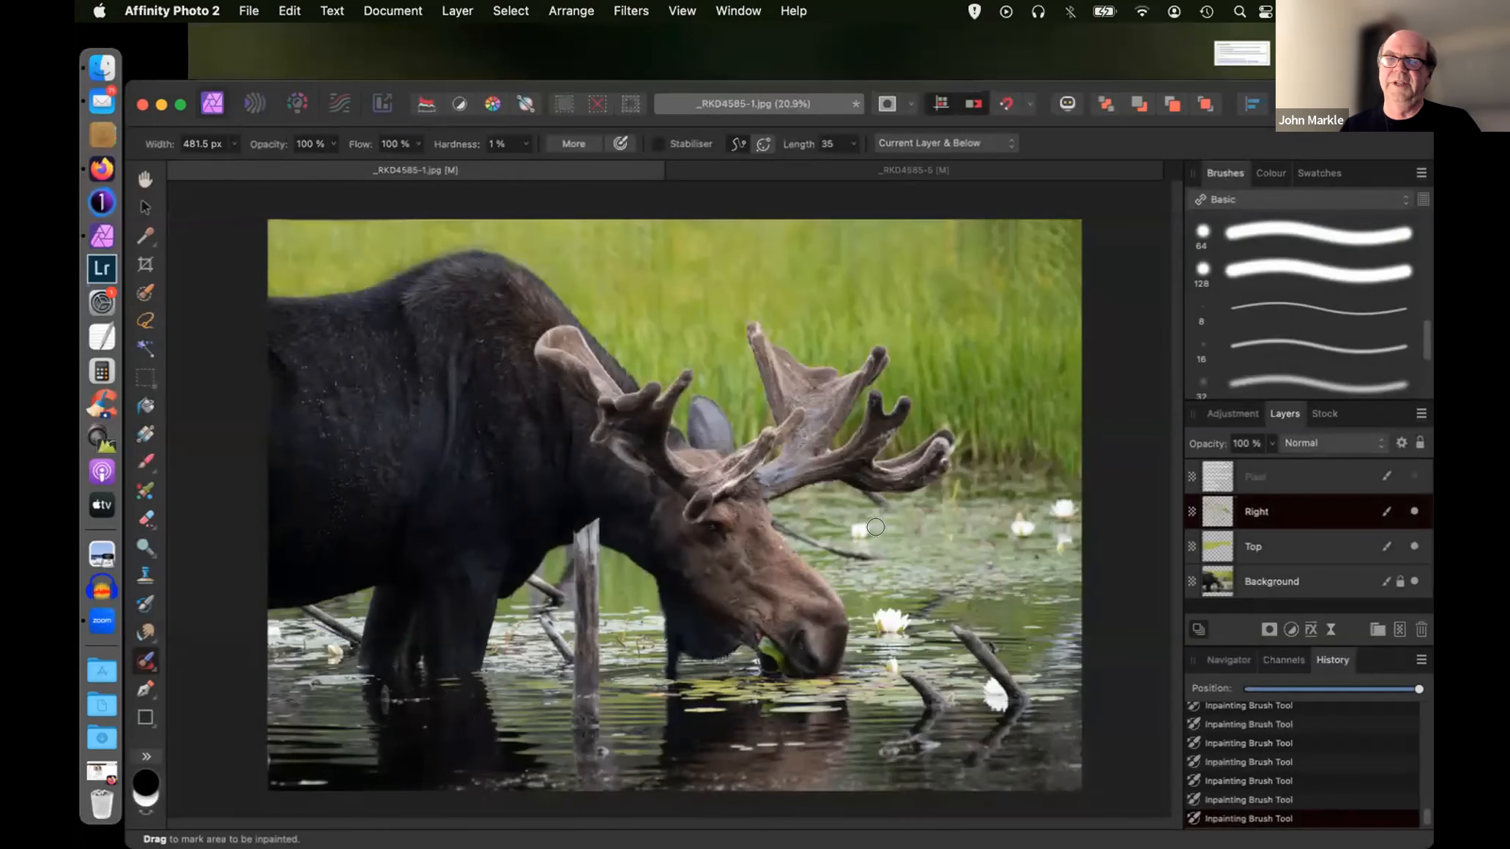
{"action": "mouse_move", "coordinate": [875, 504]}
{"action": "left_mouse_down"}
{"action": "mouse_move", "coordinate": [855, 492]}
{"action": "mouse_move", "coordinate": [881, 508]}
{"action": "left_mouse_up"}
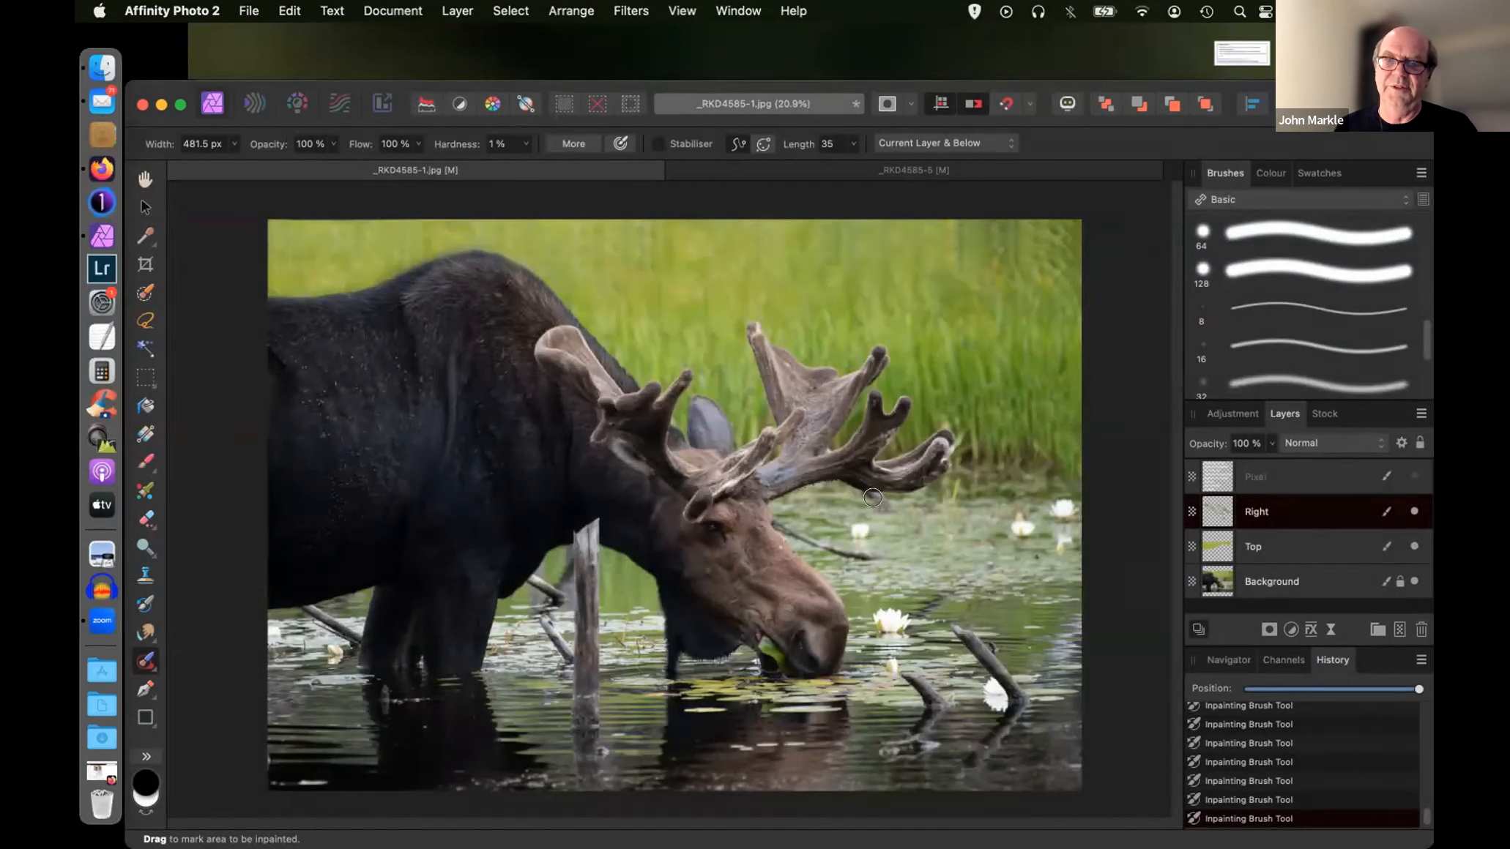
{"action": "left_click_drag", "start_coordinate": [879, 506], "coordinate": [872, 498]}
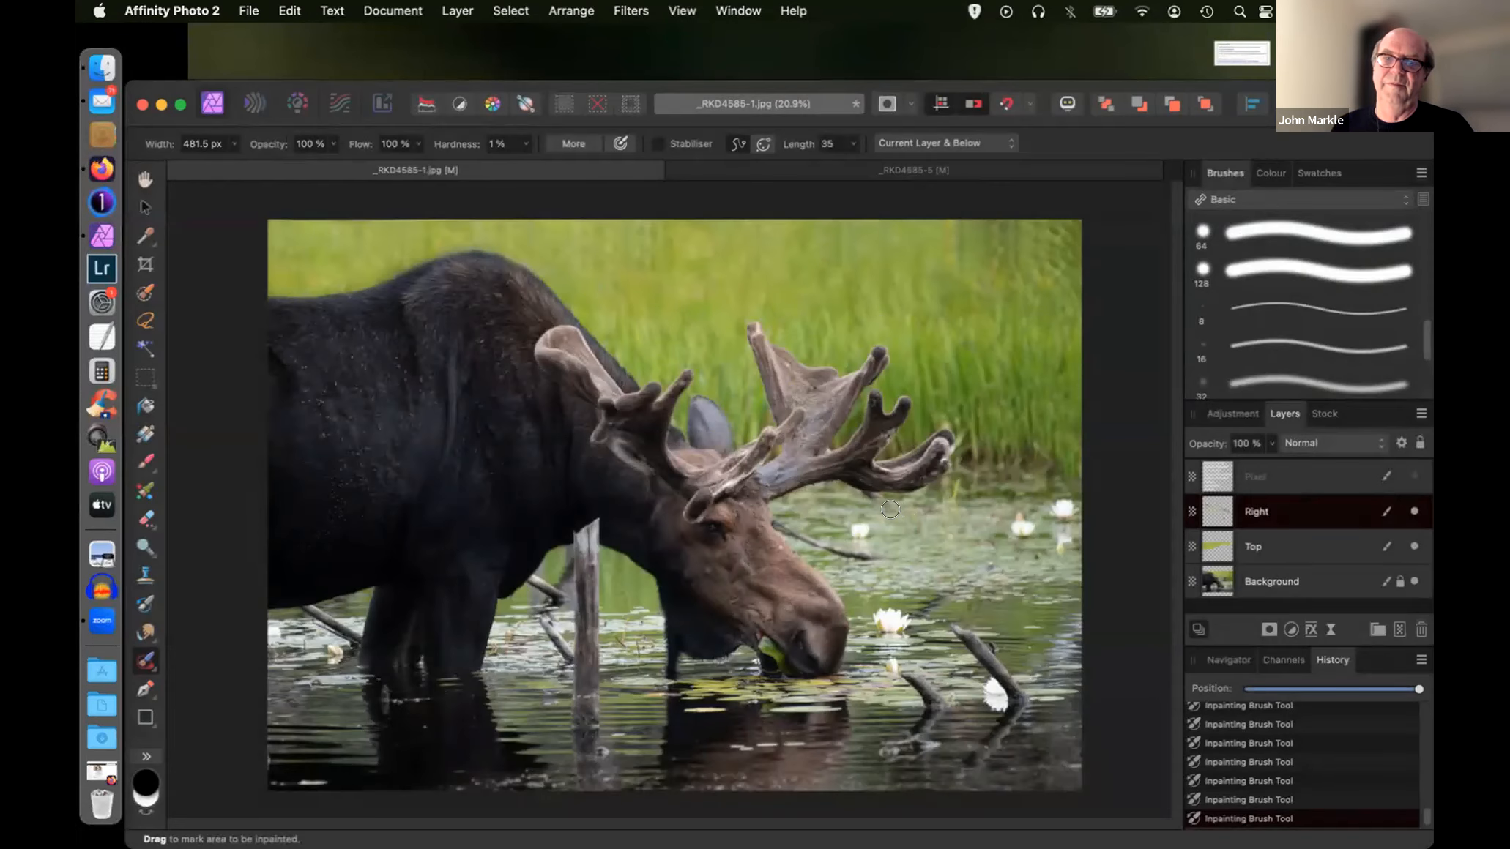
- Reduce the Inpainting Brush to 347.9 px and clean up the branch remnant directly beneath the antler
{"action": "key", "text": "bracketleft"}
{"action": "key", "text": "bracketleft"}
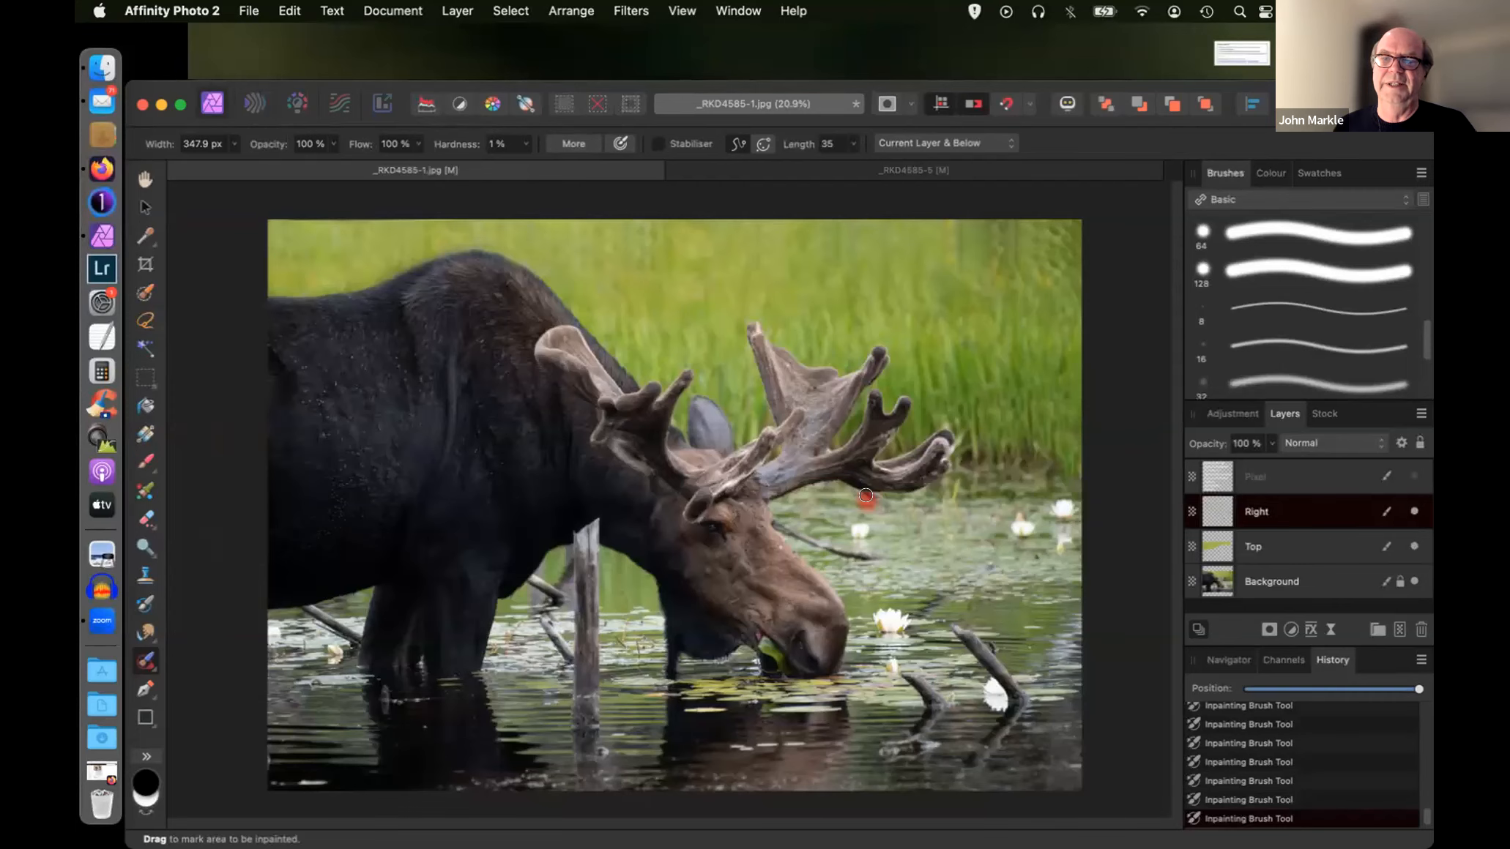
{"action": "left_click_drag", "start_coordinate": [860, 495], "coordinate": [871, 513]}
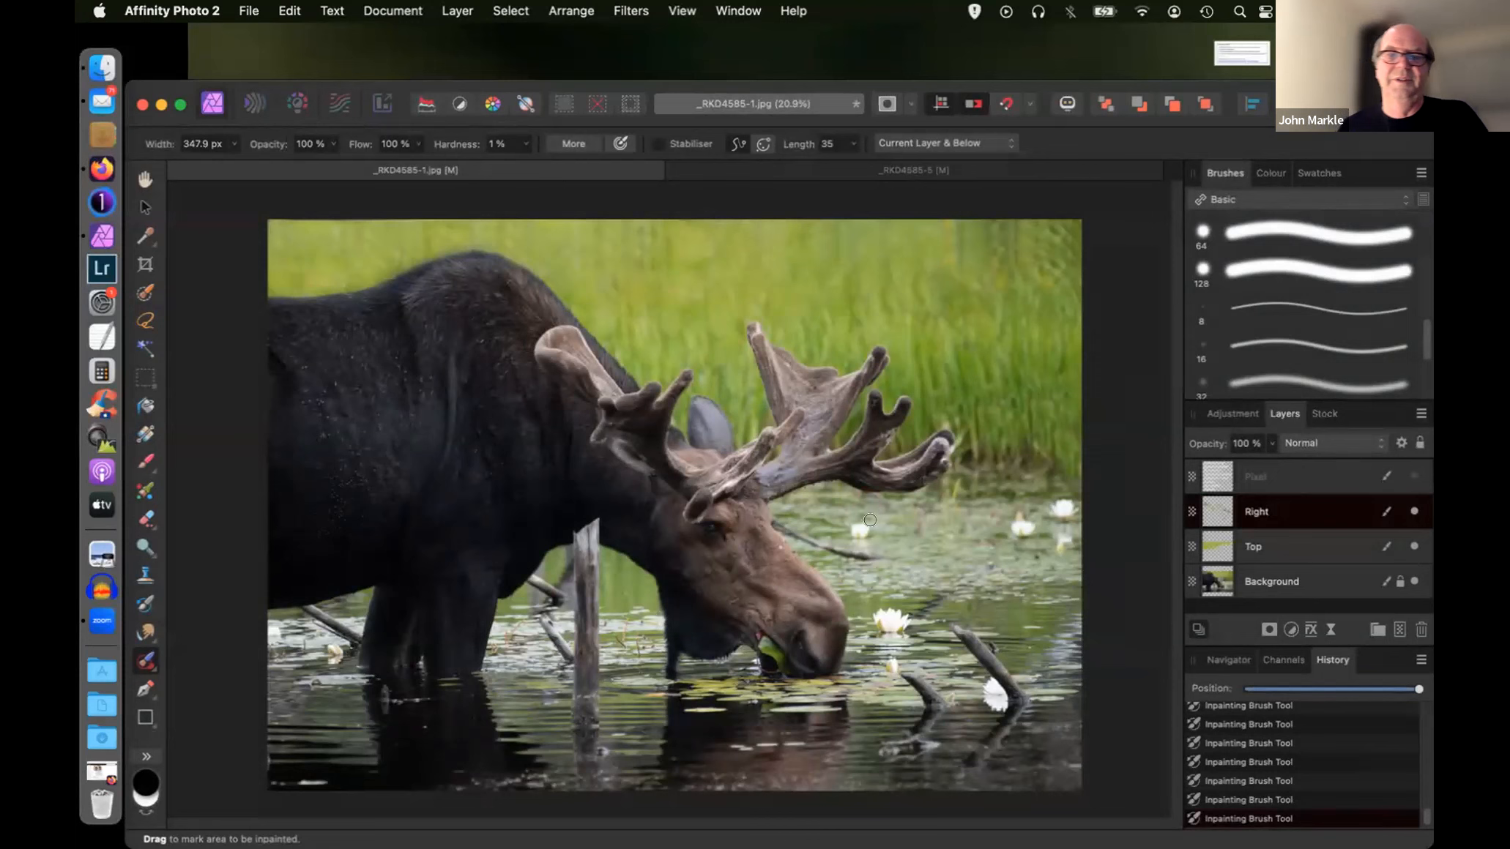
- With the Inpainting Brush at 460.1 px, inpaint the twig beside the moose's face and the dark streak beside the large white water lily
{"action": "key", "text": "bracketright"}
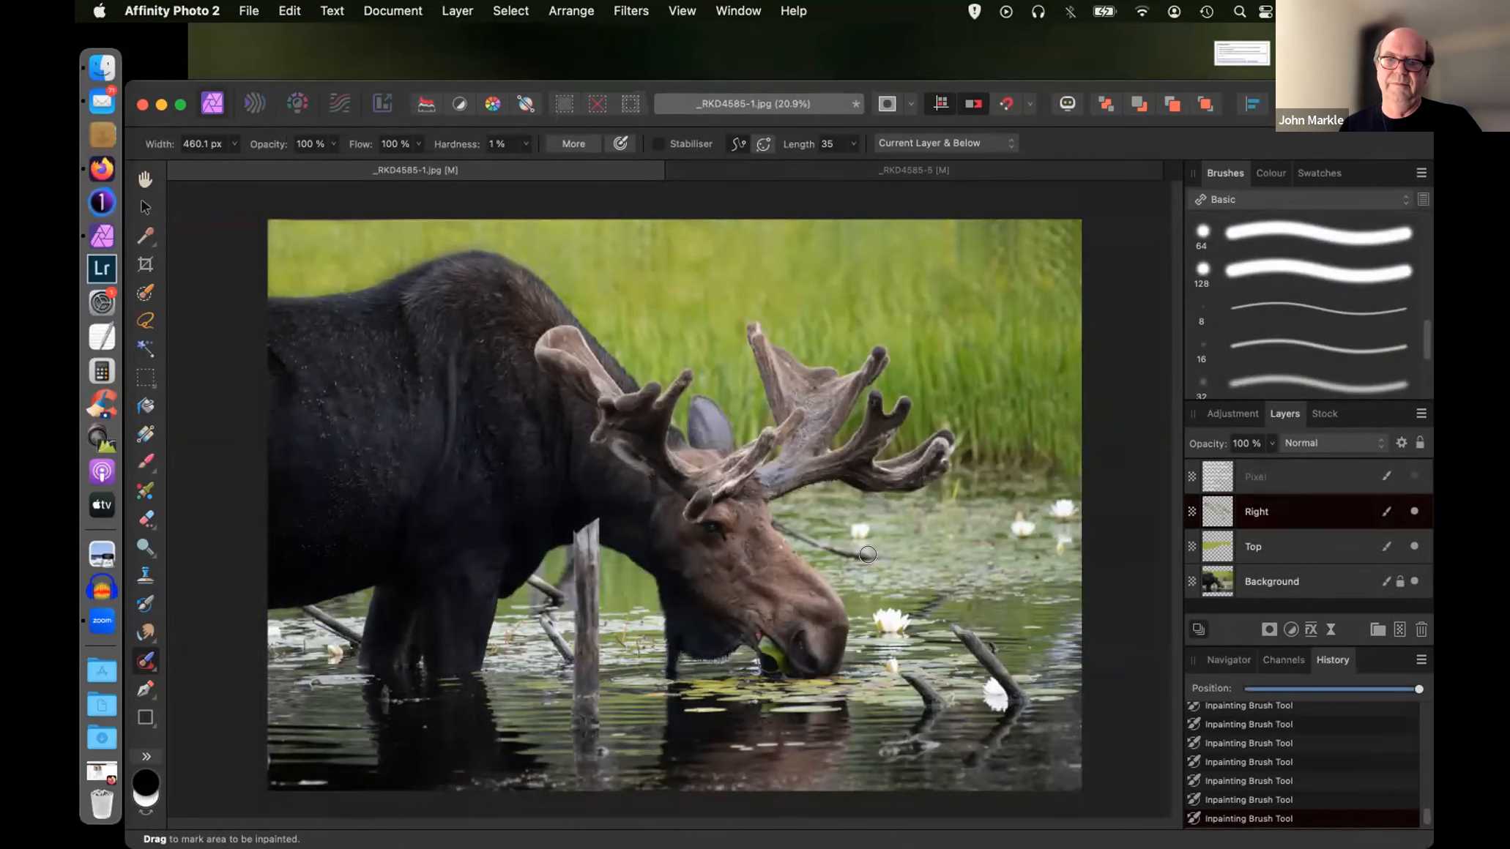
{"action": "left_click_drag", "start_coordinate": [860, 553], "coordinate": [802, 540]}
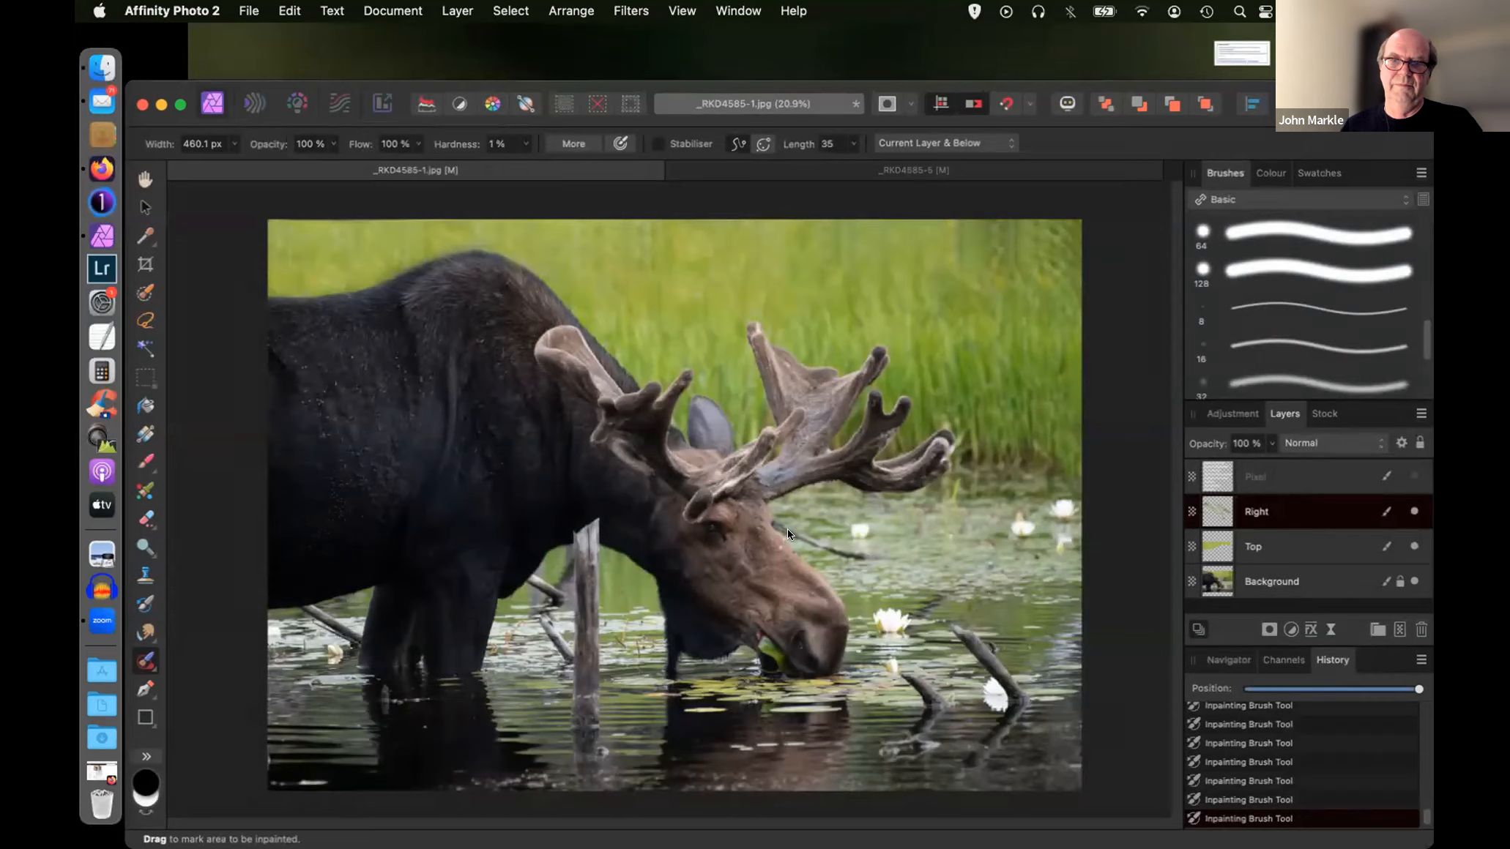
{"action": "left_click", "coordinate": [786, 528]}
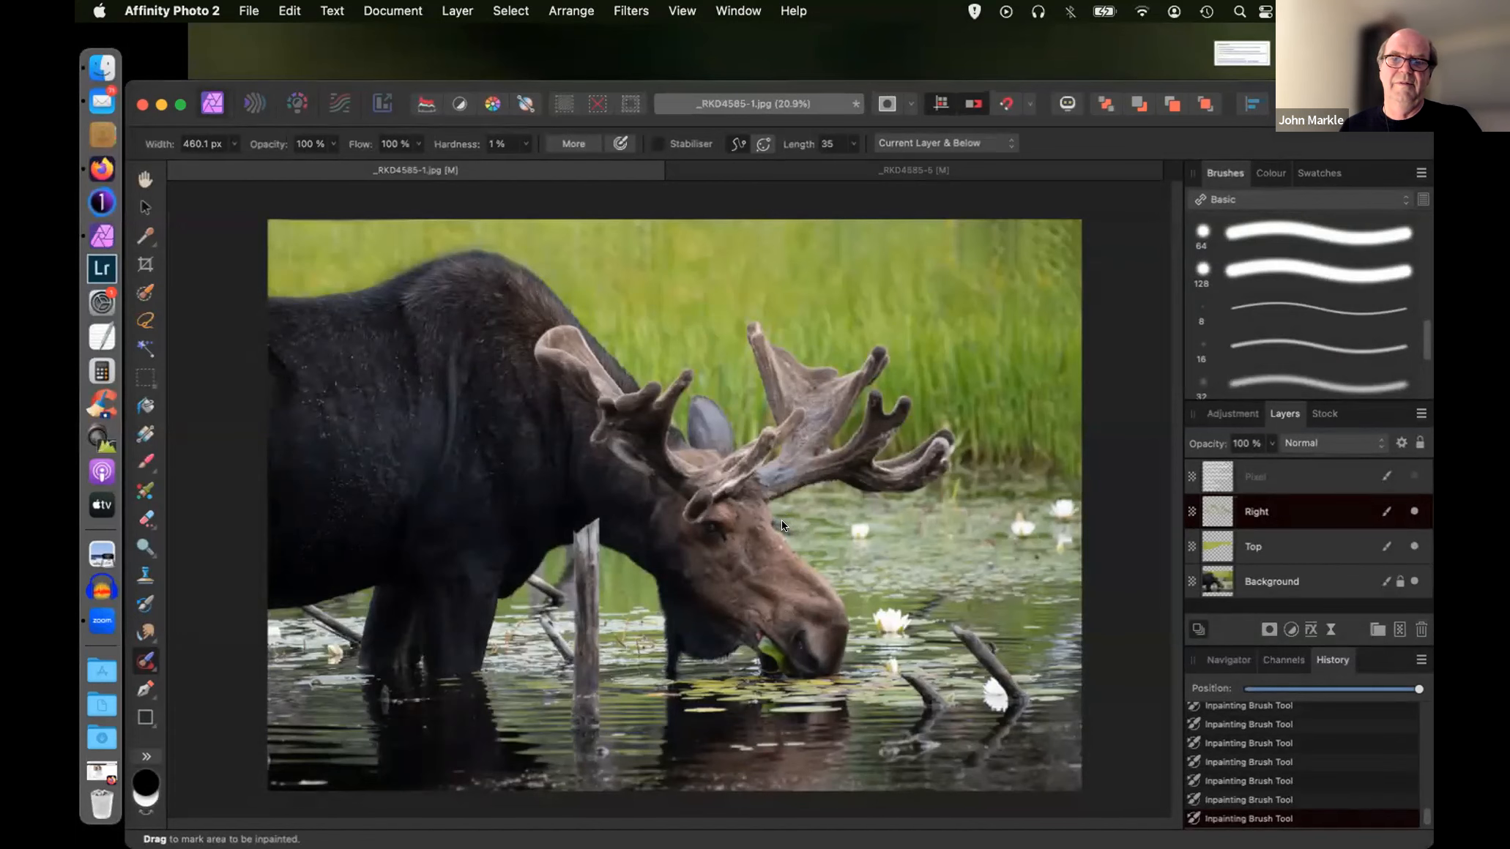
{"action": "left_click", "coordinate": [781, 522]}
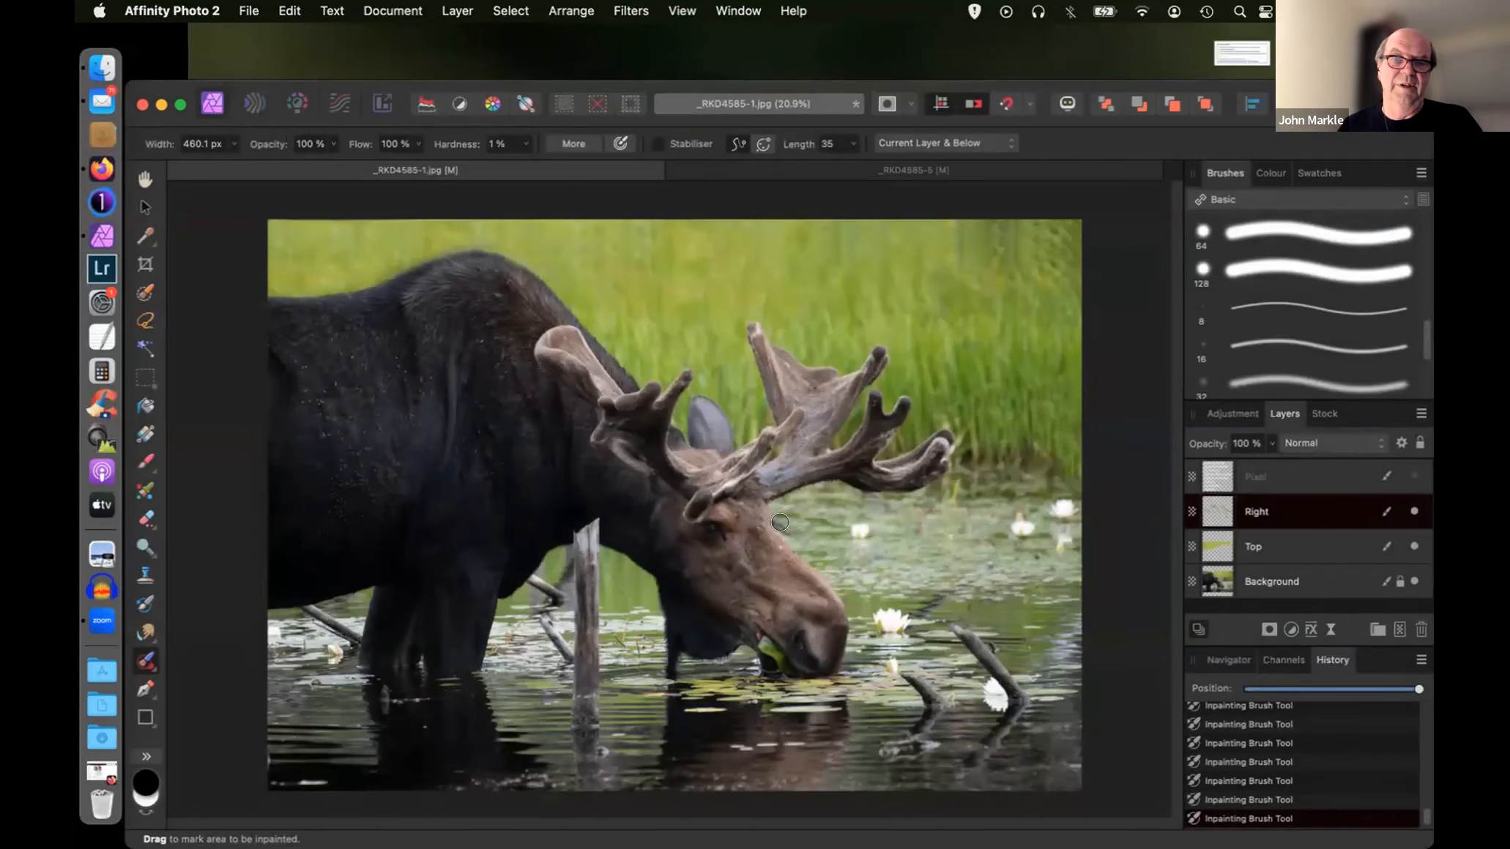
{"action": "left_click", "coordinate": [778, 519]}
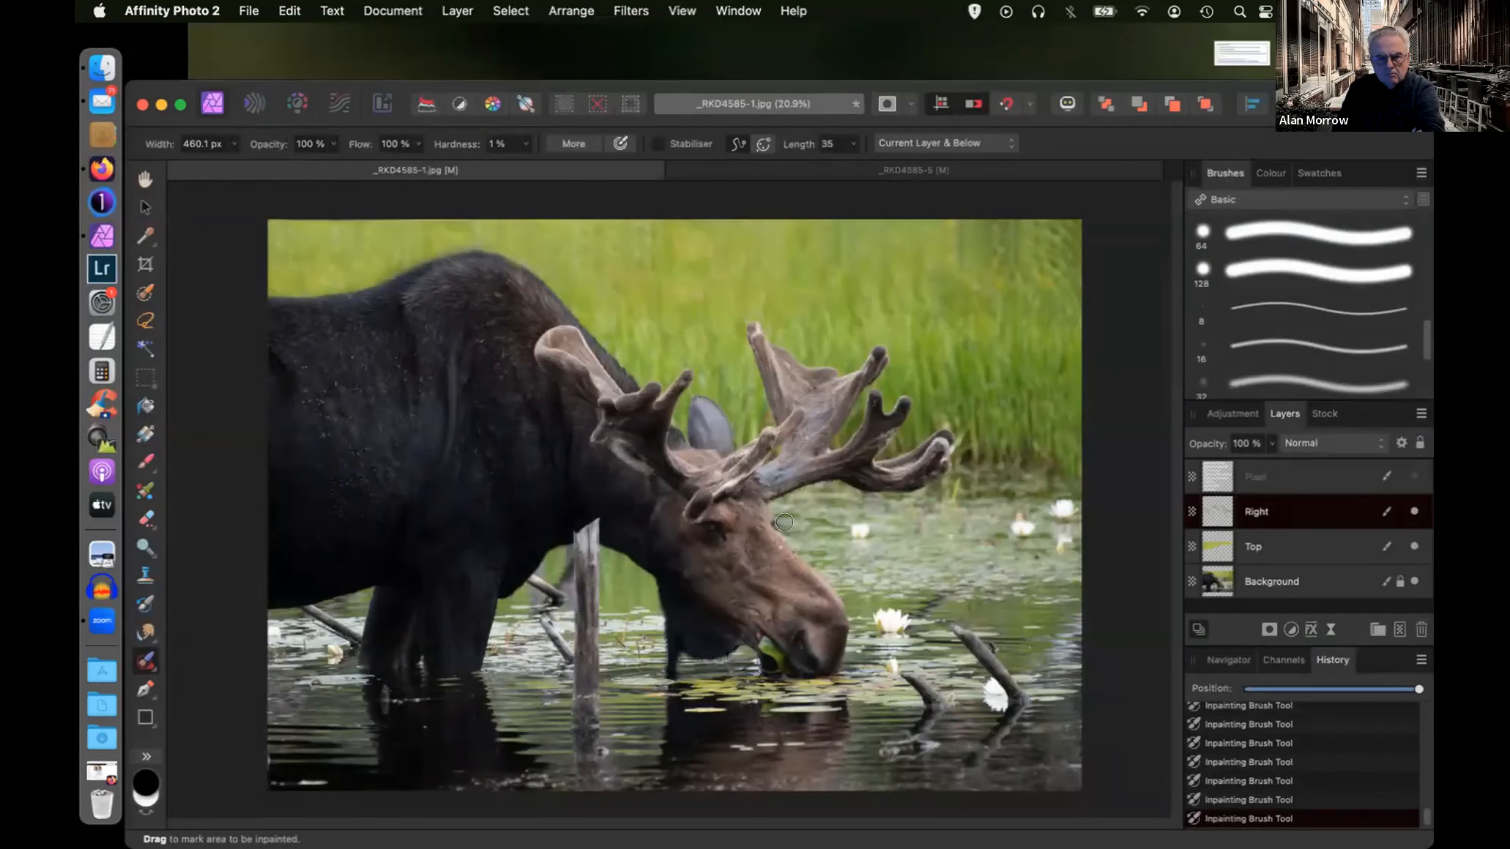
{"action": "left_click", "coordinate": [802, 521]}
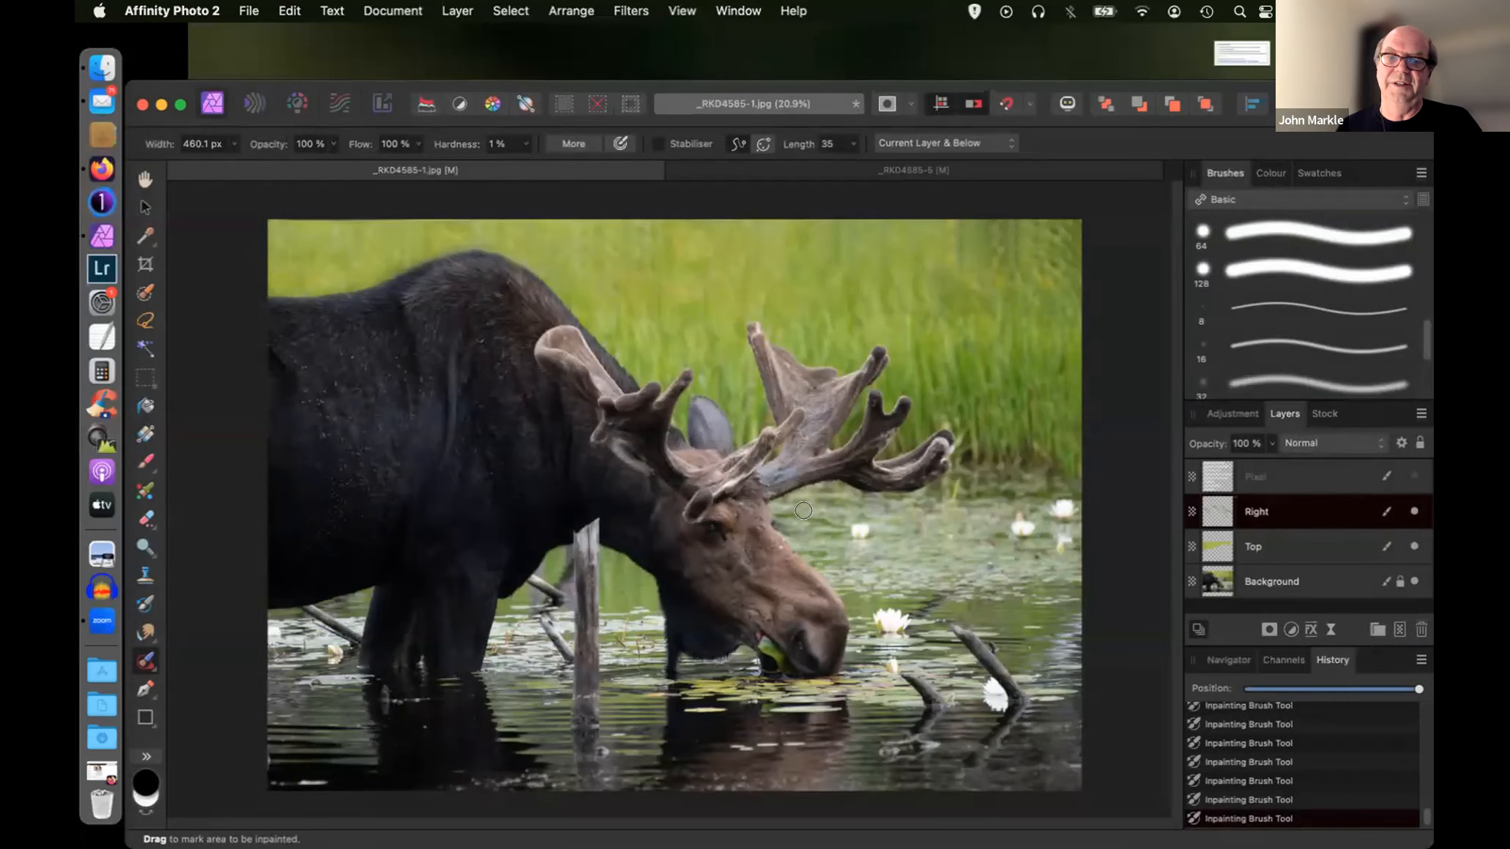
{"action": "left_click_drag", "start_coordinate": [805, 512], "coordinate": [829, 515]}
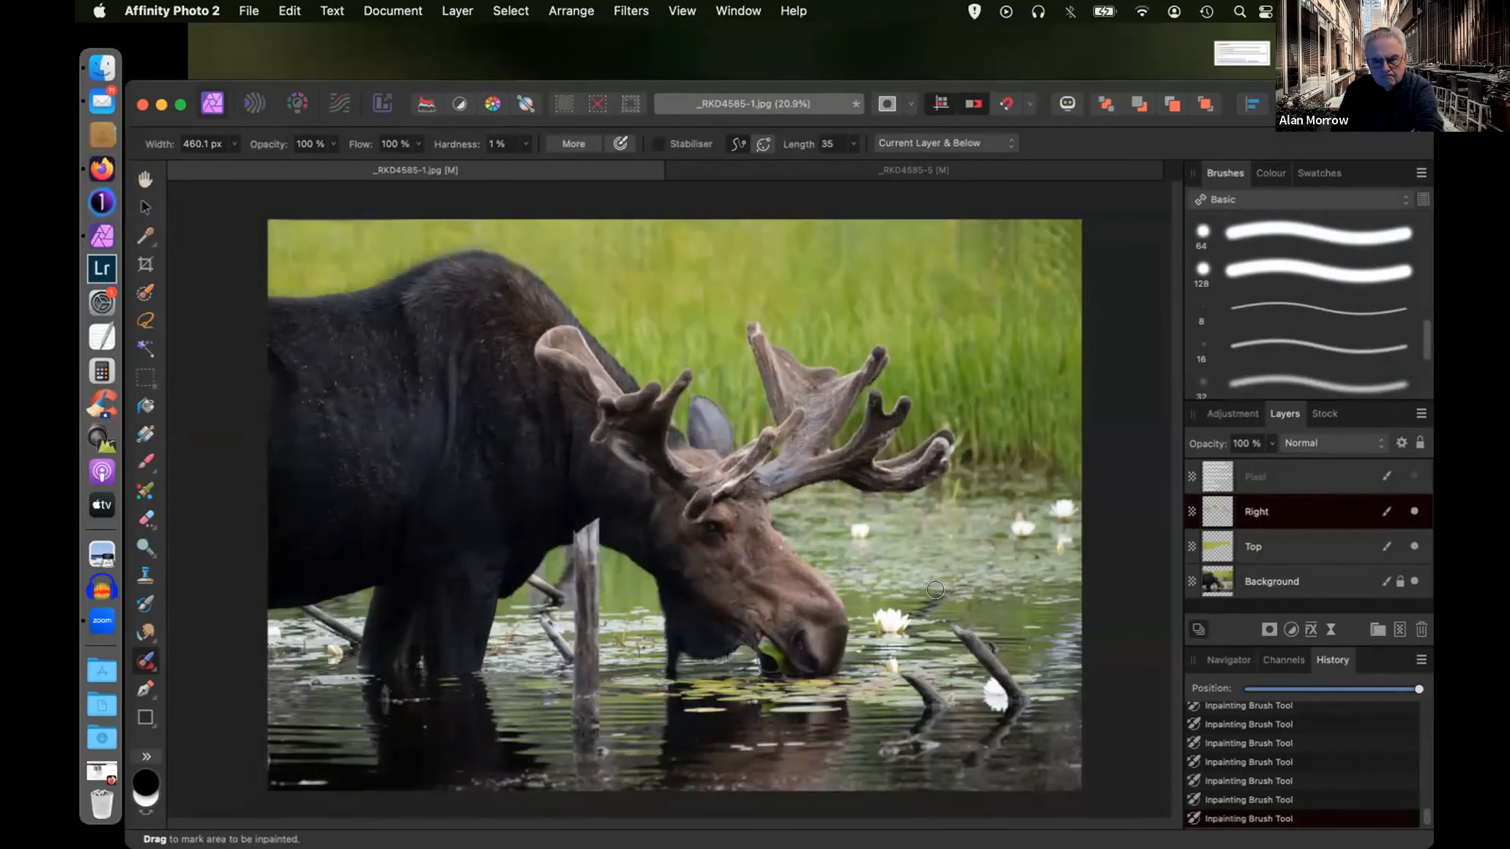
{"action": "left_click_drag", "start_coordinate": [934, 591], "coordinate": [916, 602]}
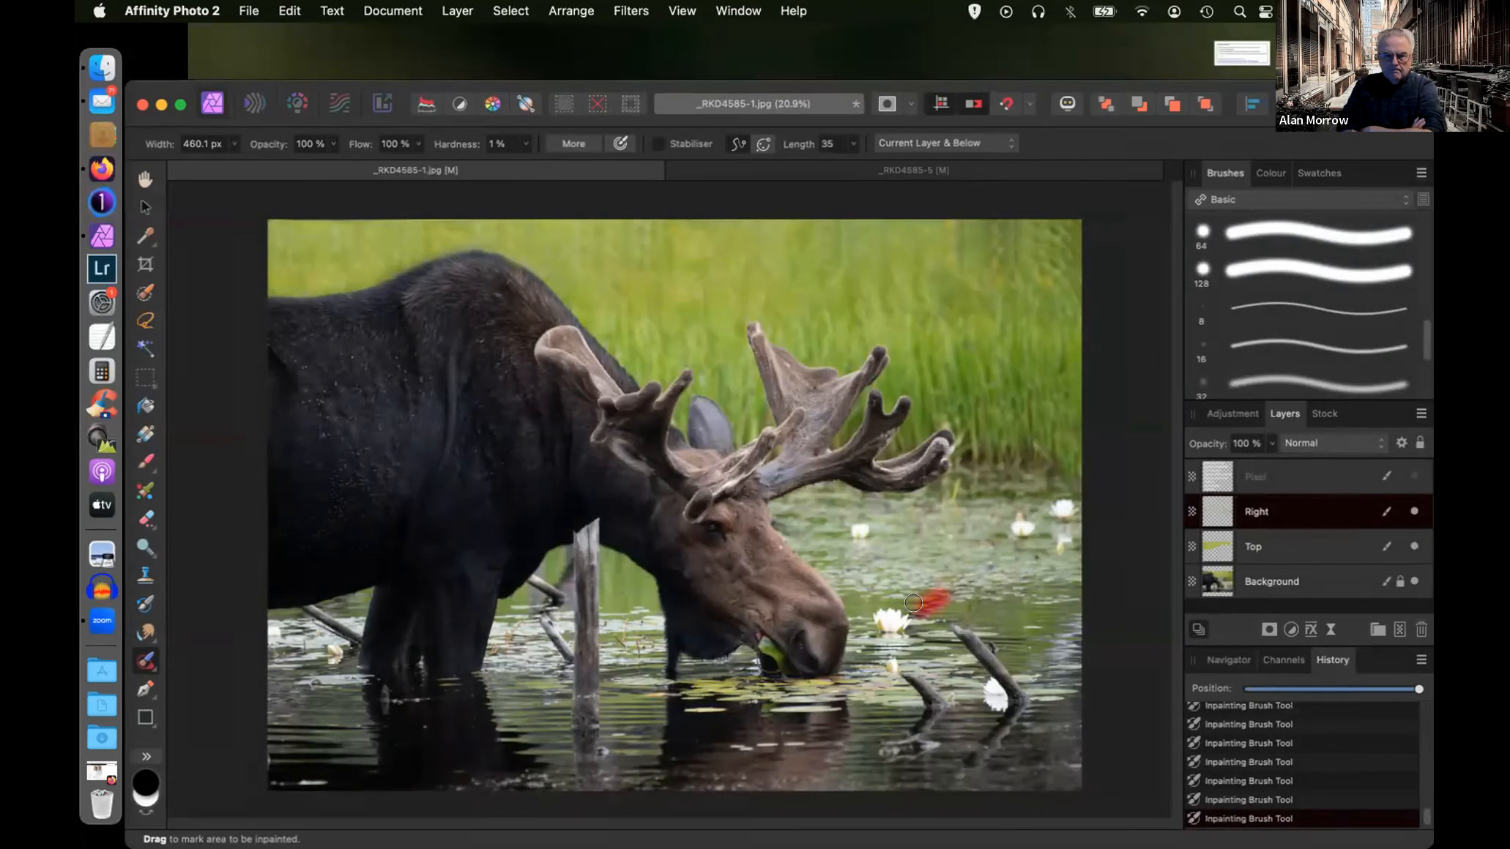
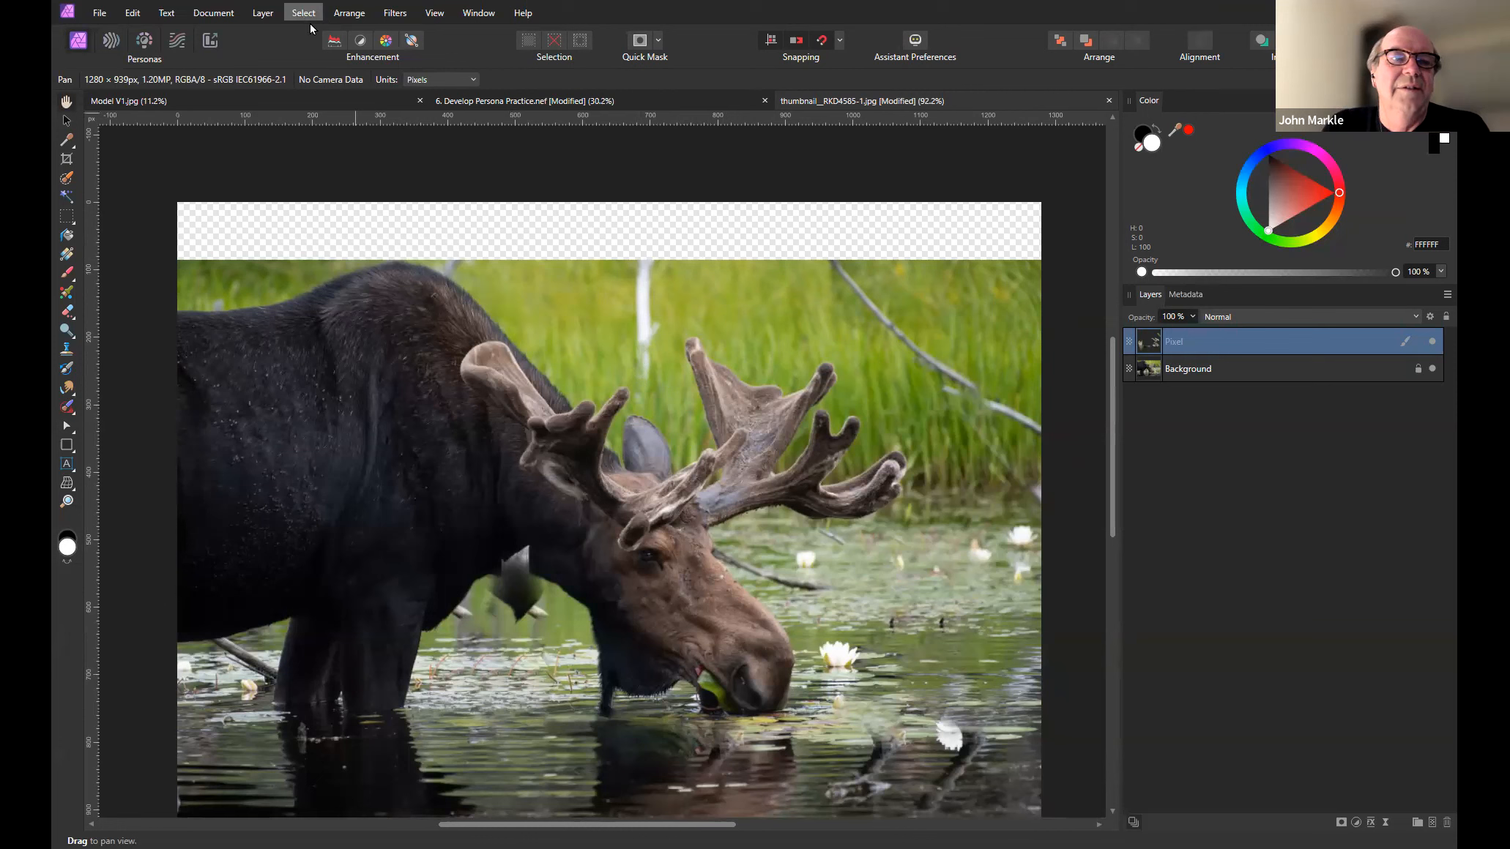
- Try selecting the partially transparent alpha range of the upper pixel layer in thumbnail__RKD4585-1.jpg, and clear that selection
{"action": "mouse_move", "coordinate": [311, 324]}
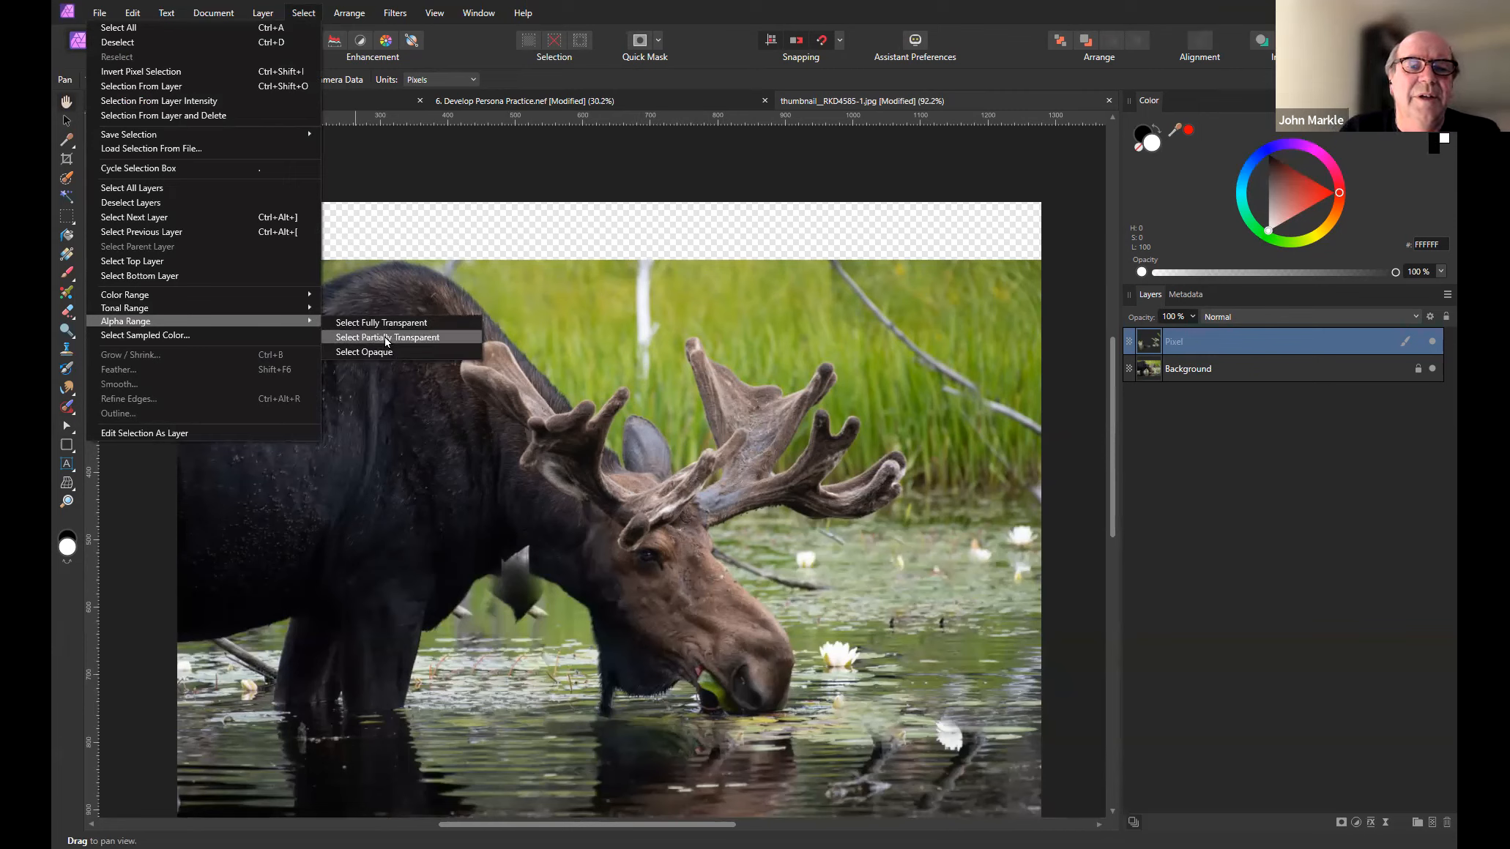
{"action": "left_click", "coordinate": [386, 340]}
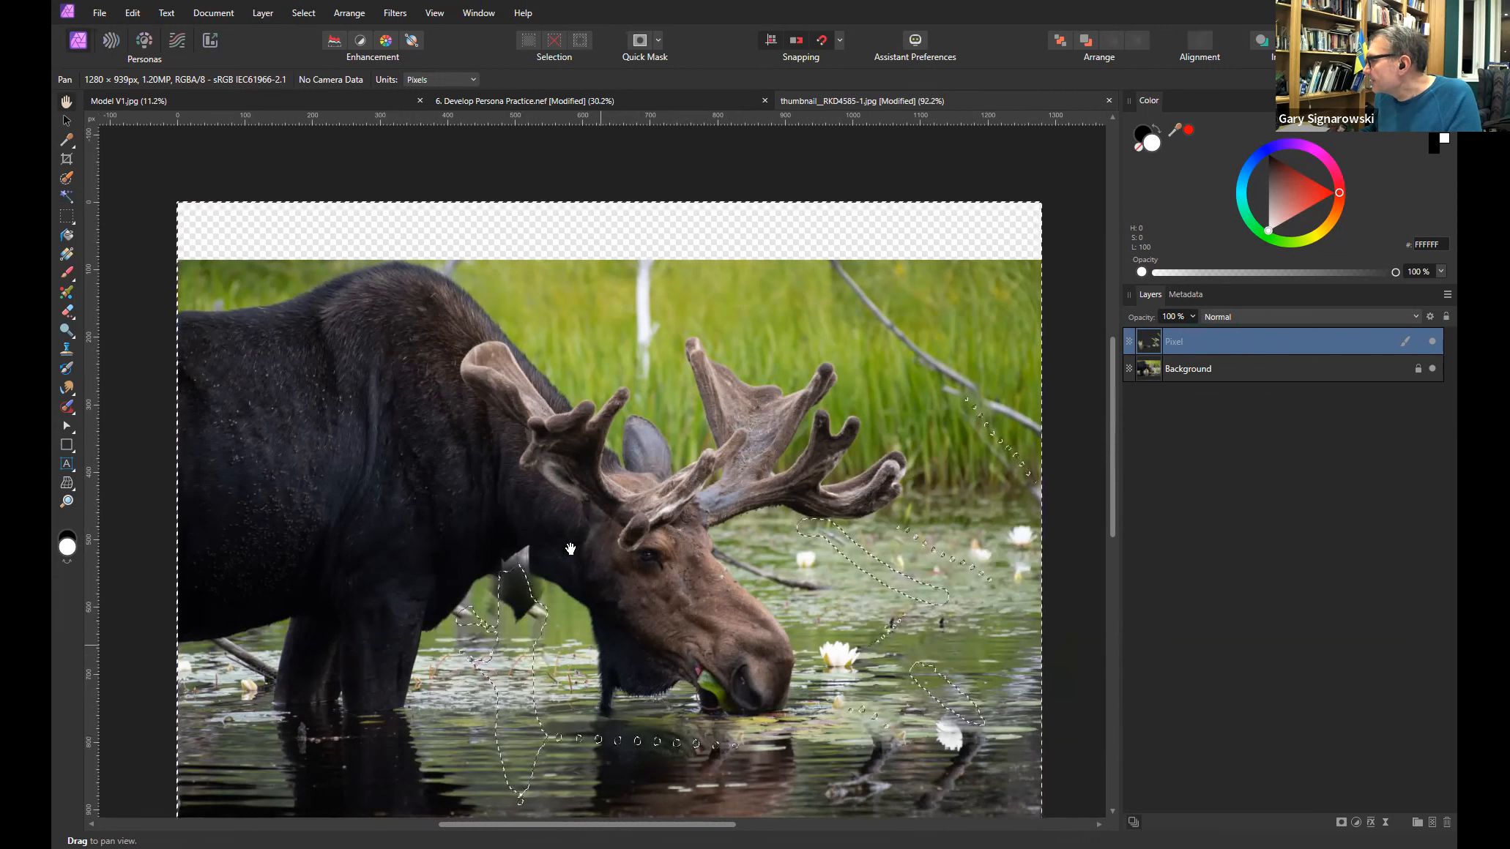
{"action": "key", "text": "ctrl+d"}
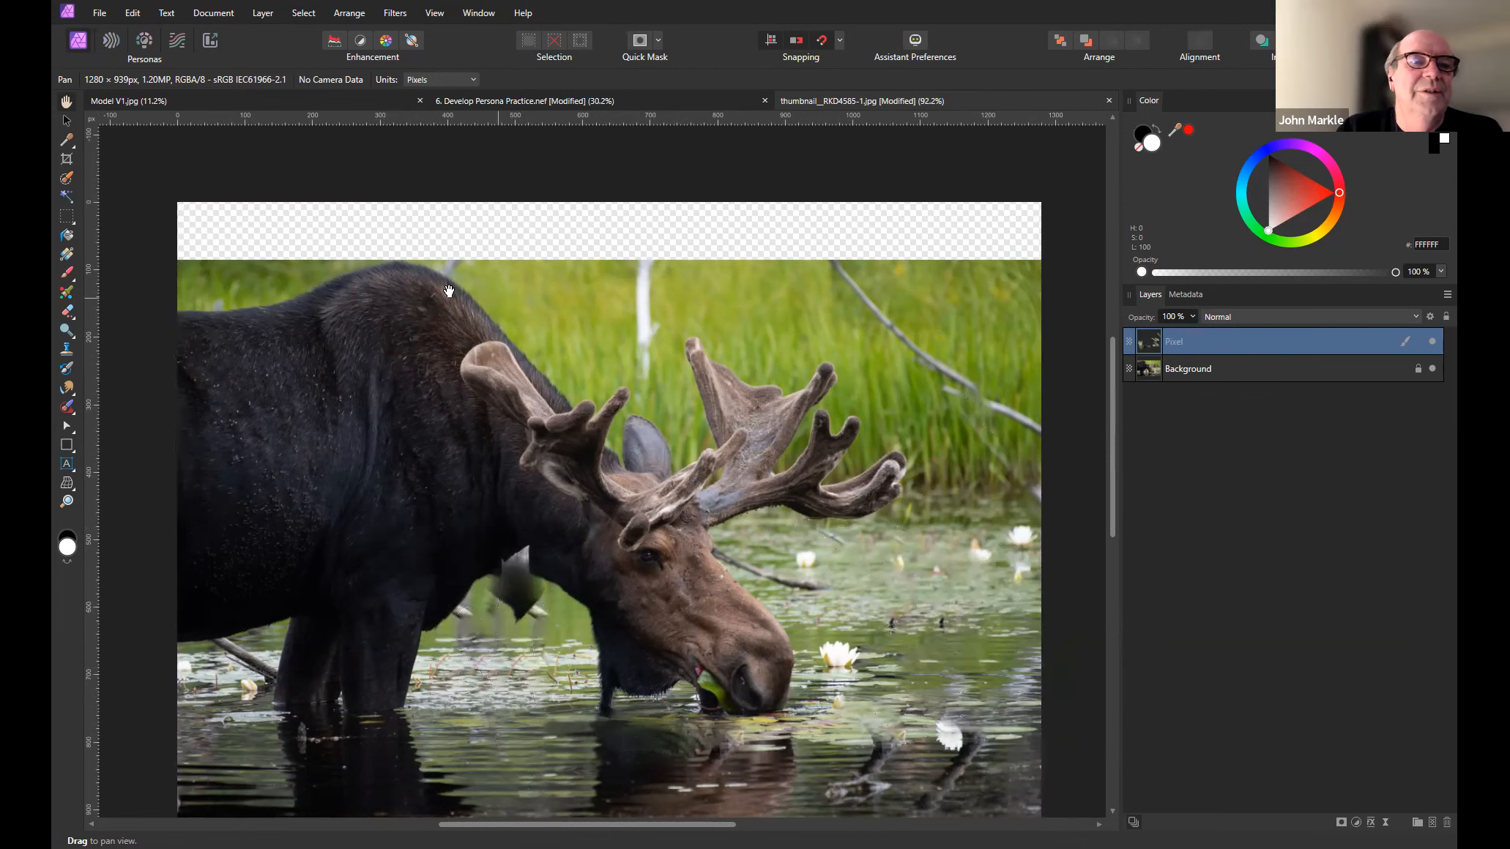
- Try selecting the fully transparent alpha range of the upper pixel layer, and clear that selection
{"action": "left_click", "coordinate": [303, 13]}
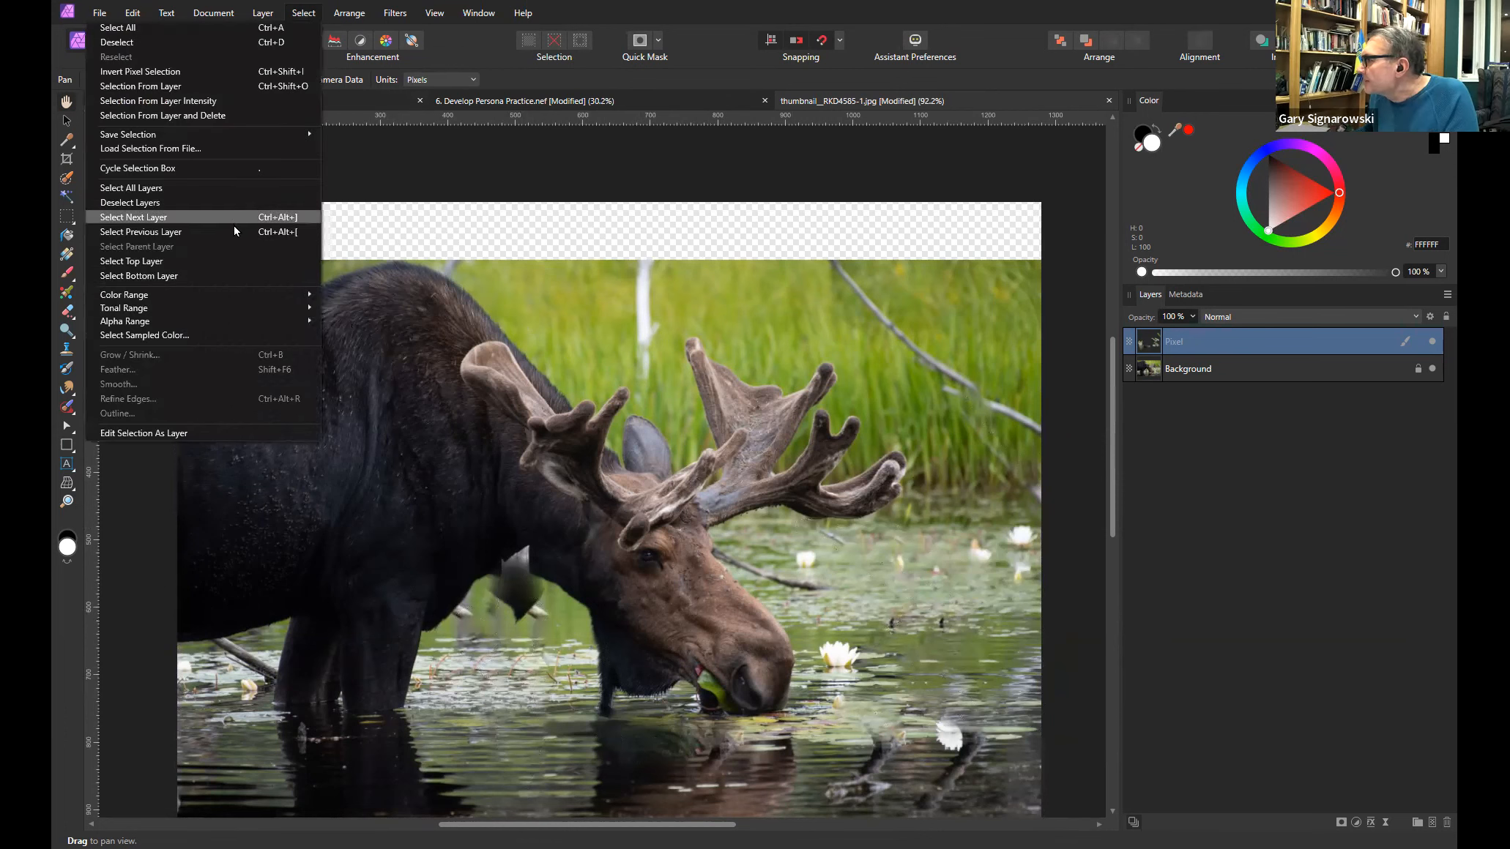
{"action": "mouse_move", "coordinate": [263, 323]}
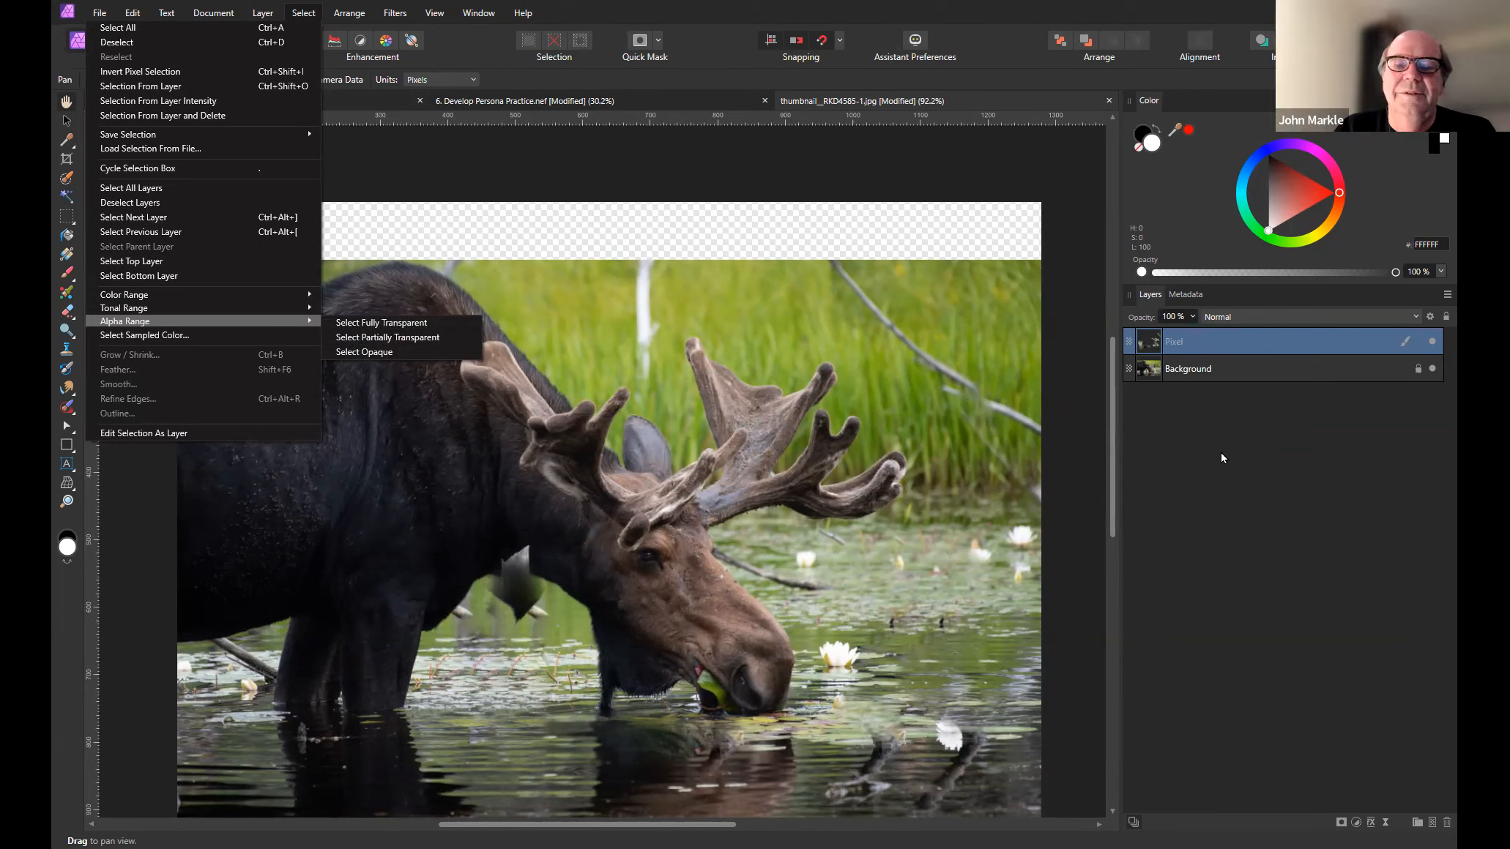
{"action": "left_click", "coordinate": [411, 322]}
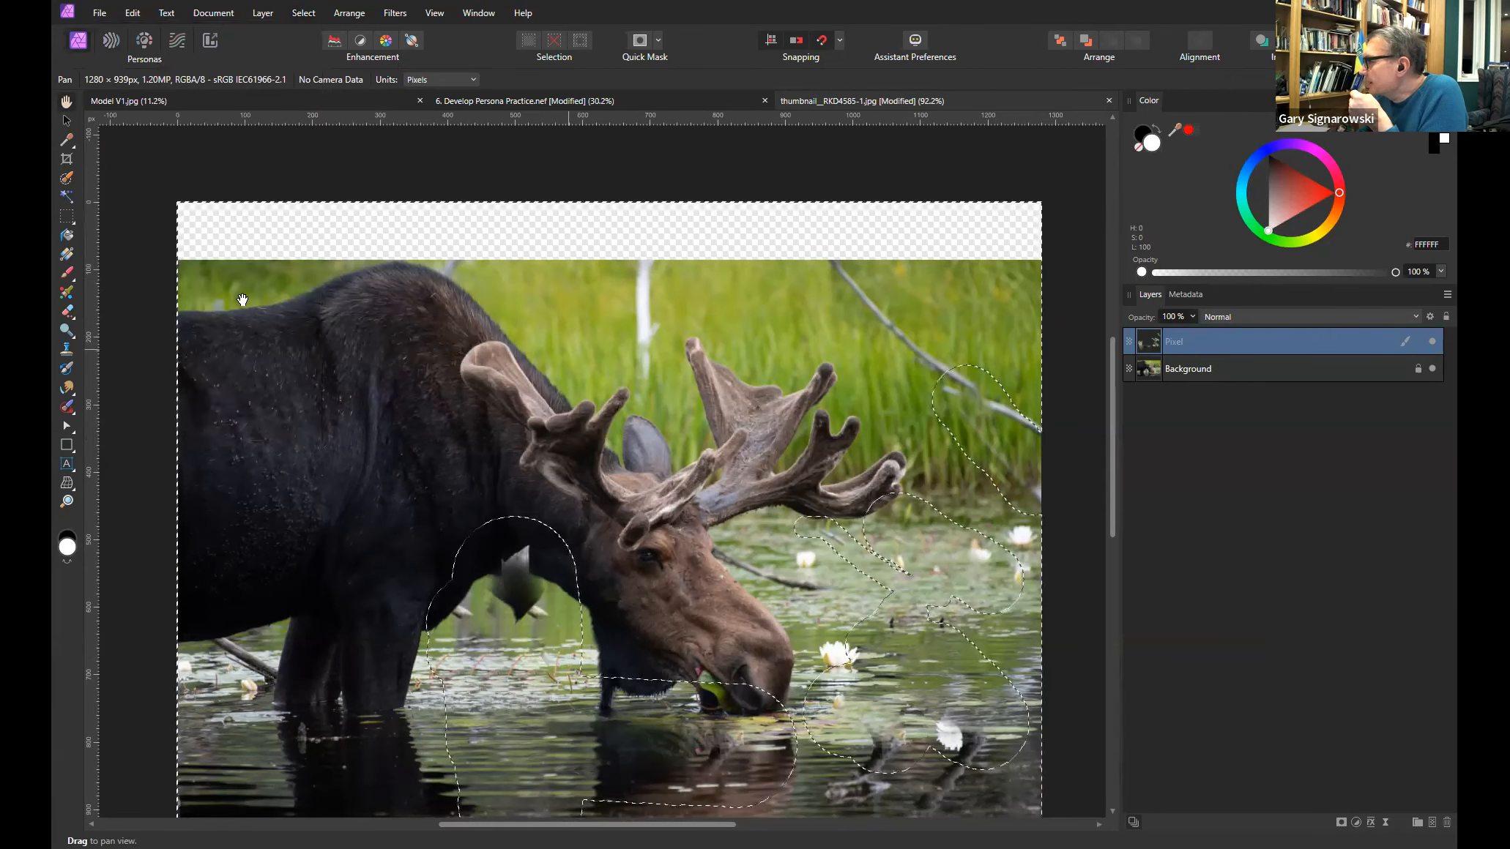
{"action": "key", "text": "ctrl+d"}
- Select the empty strip above the photo using the fully transparent alpha range of the Background layer
{"action": "left_click", "coordinate": [1191, 371]}
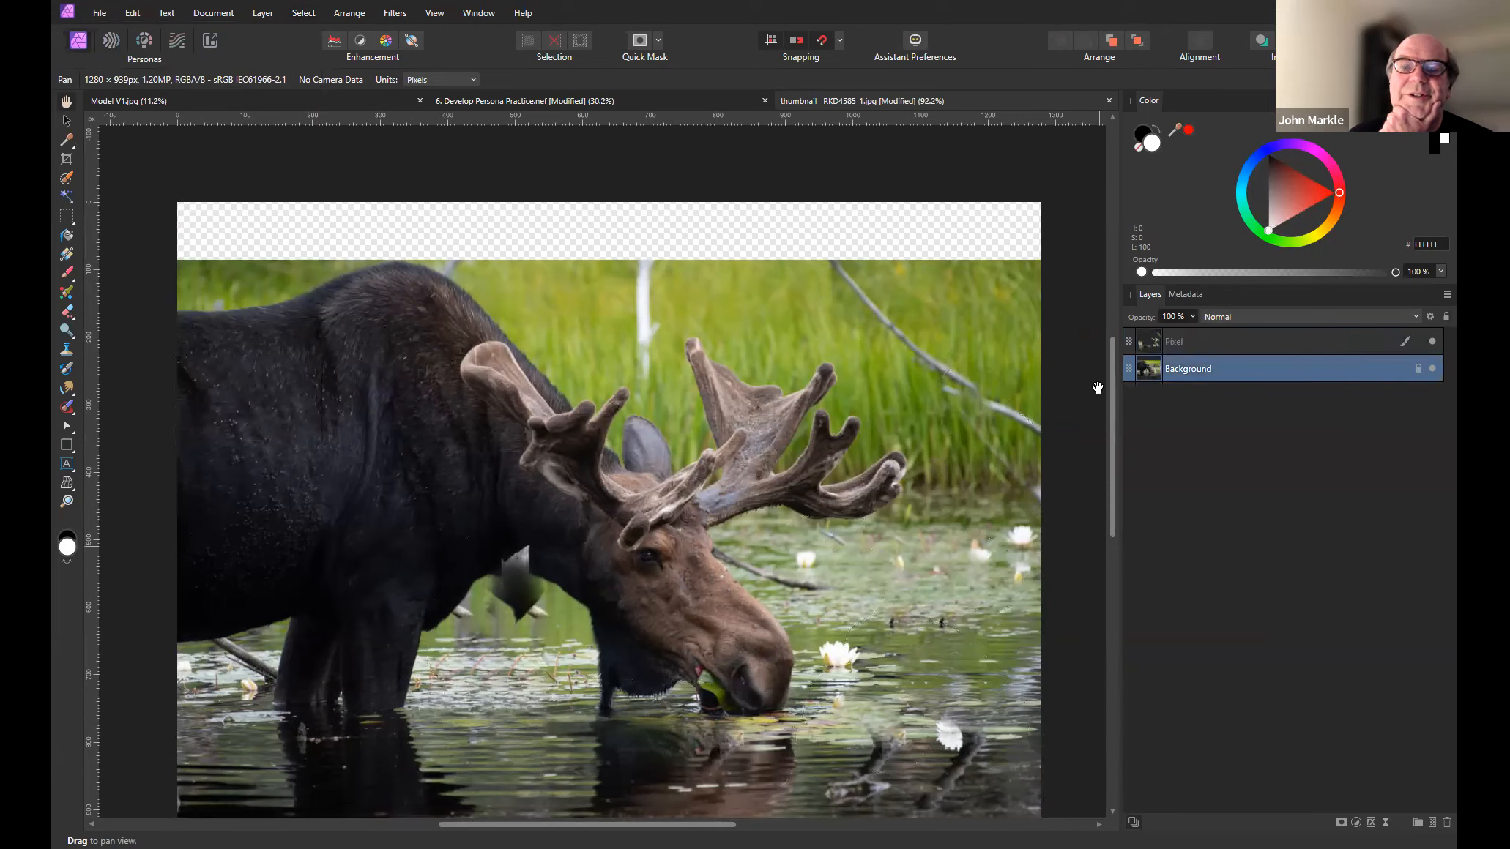
{"action": "double_click", "coordinate": [1180, 370]}
{"action": "left_click", "coordinate": [1226, 427]}
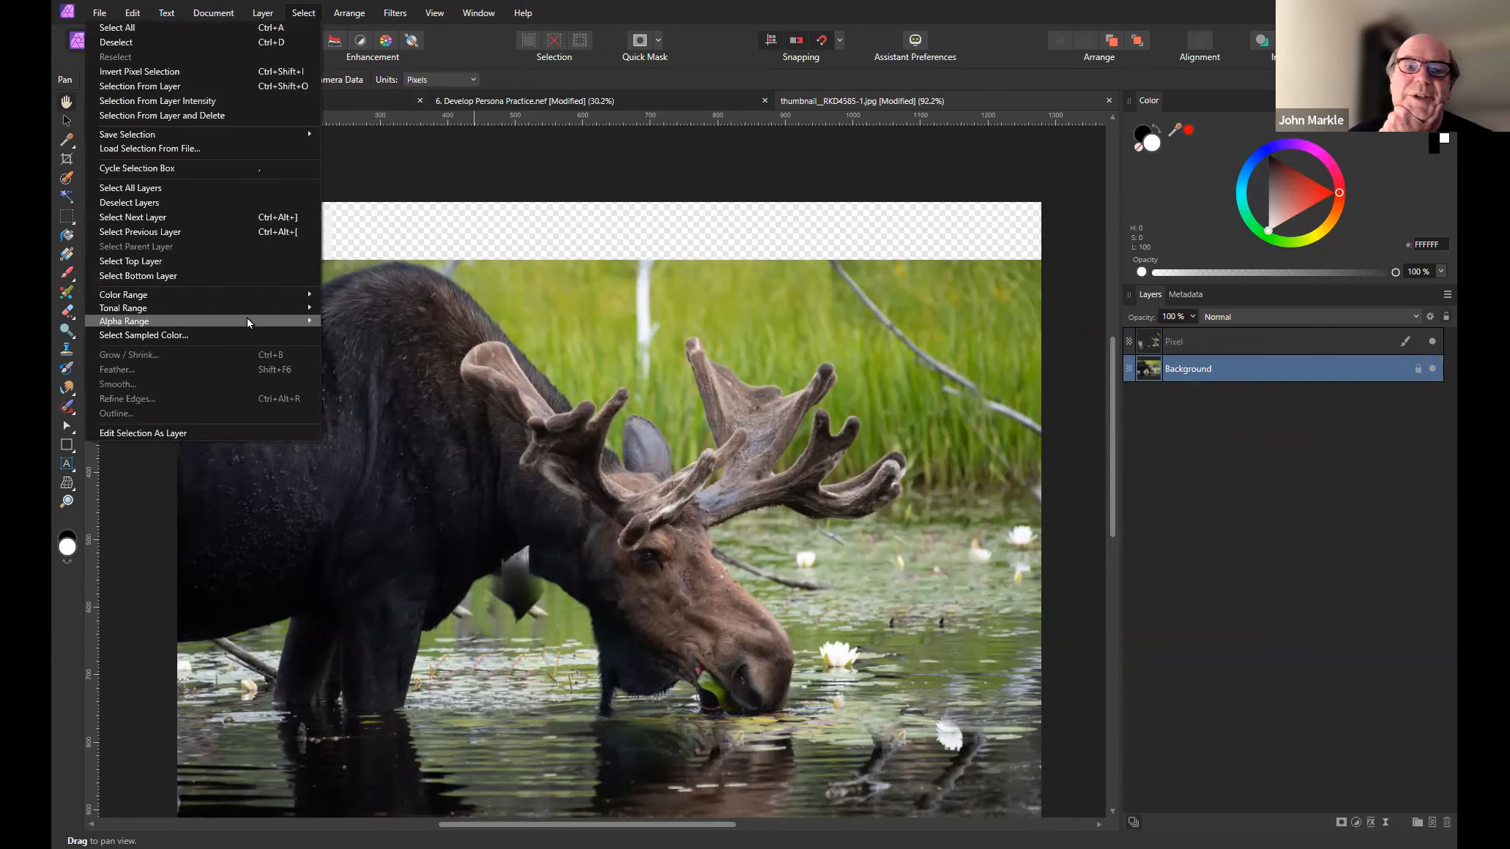
{"action": "left_click", "coordinate": [402, 325]}
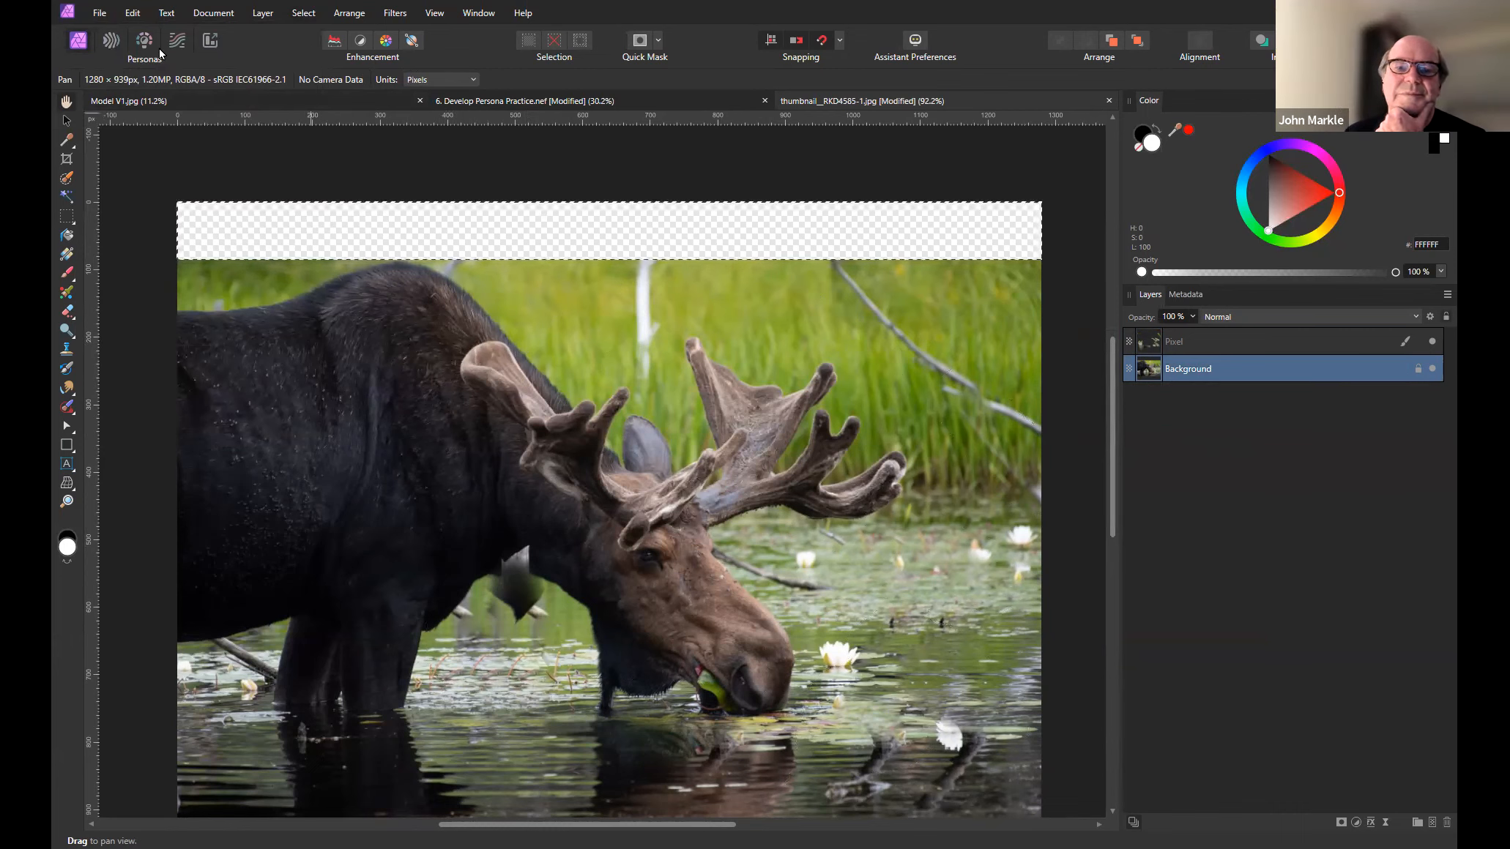
- Inpaint the selected strip along the photo's upper edge and clear the selection
{"action": "left_click", "coordinate": [134, 13]}
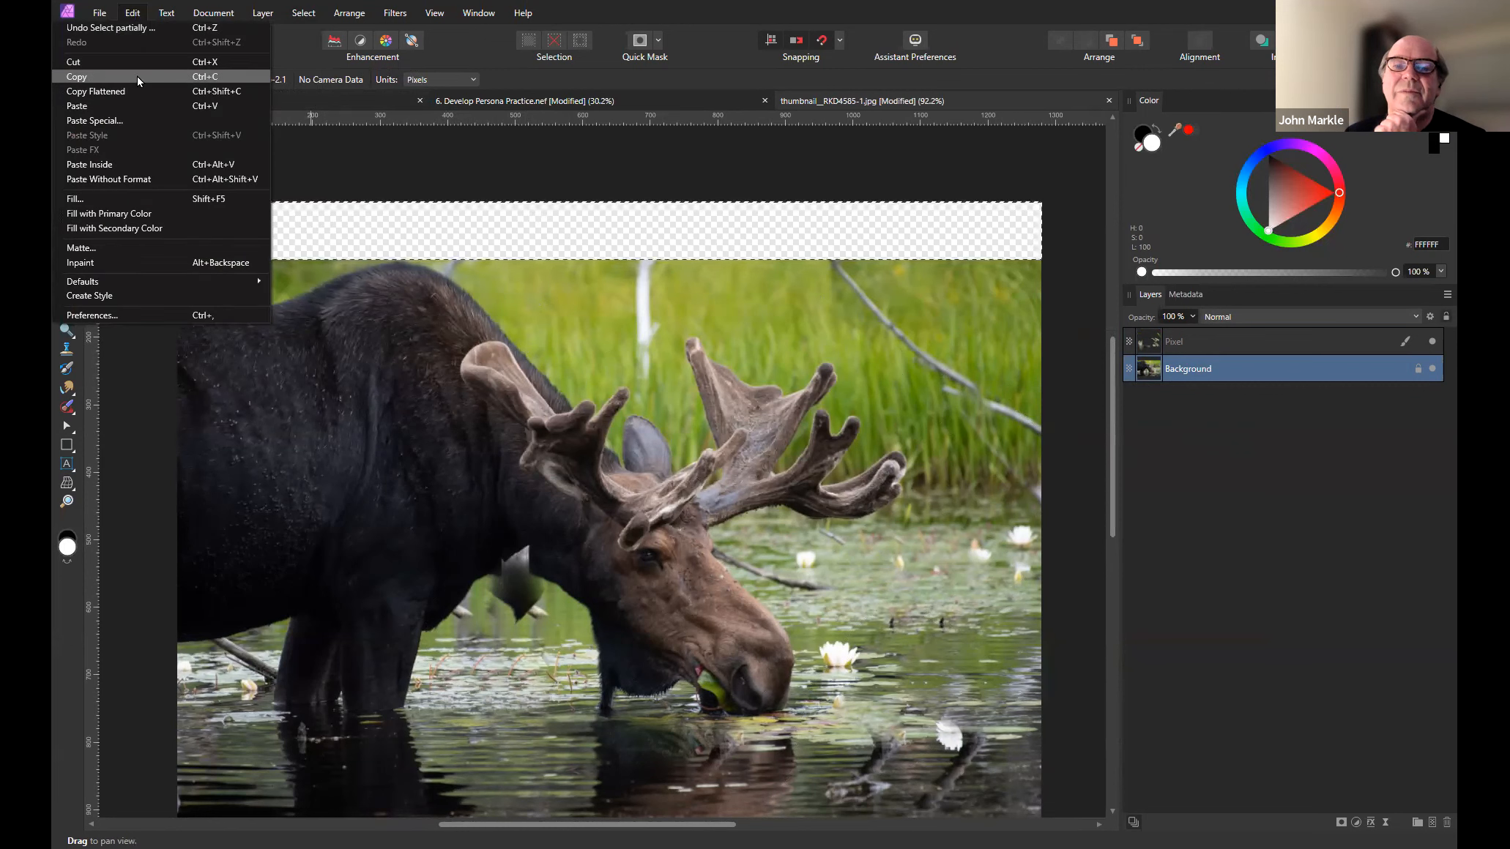
{"action": "left_click", "coordinate": [234, 267]}
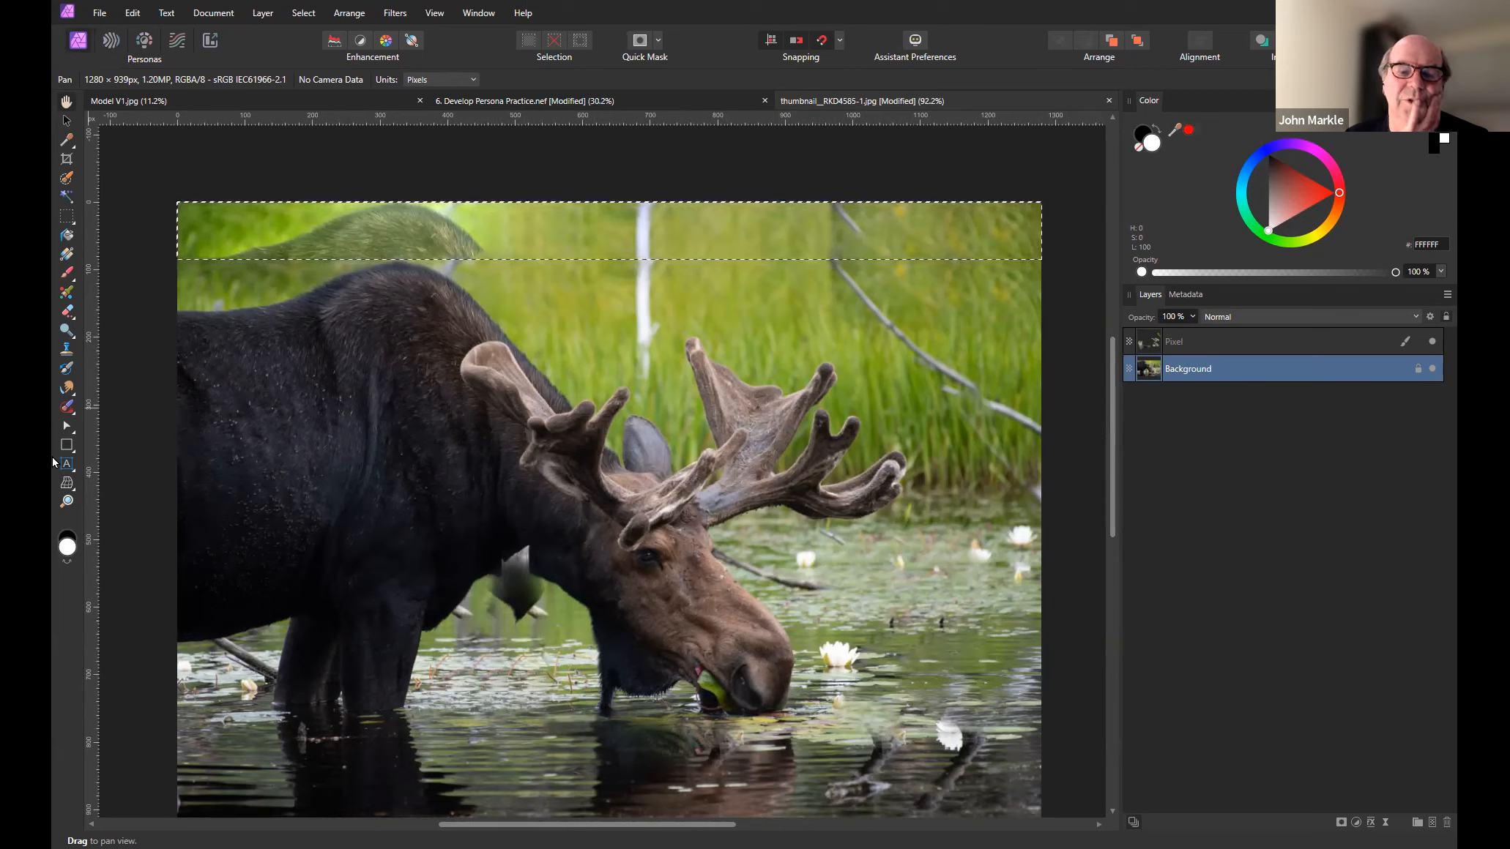
{"action": "key", "text": "ctrl+d"}
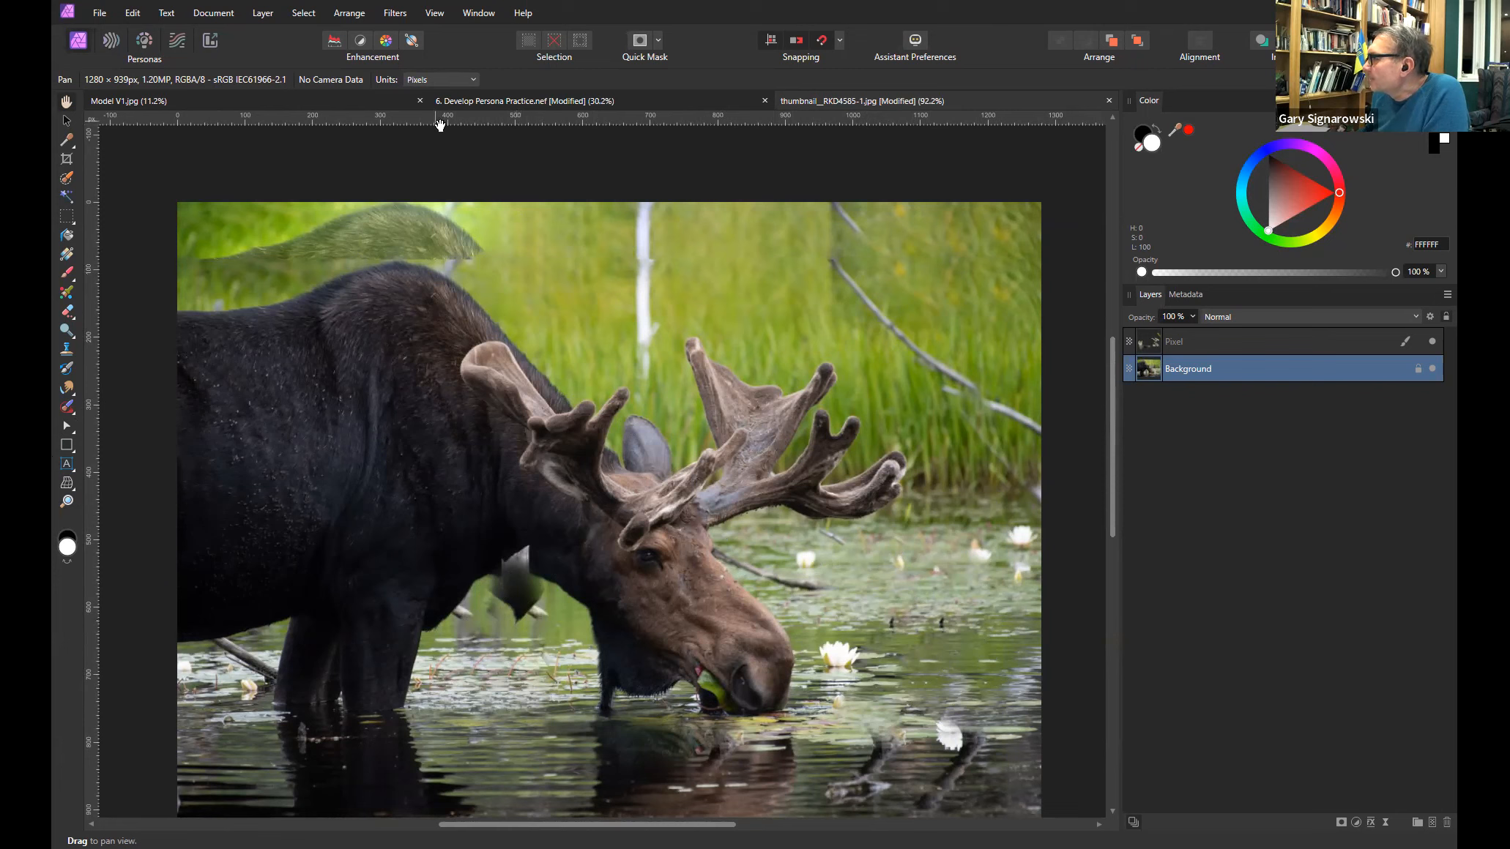
{"action": "left_click", "coordinate": [312, 14]}
{"action": "mouse_move", "coordinate": [311, 322]}
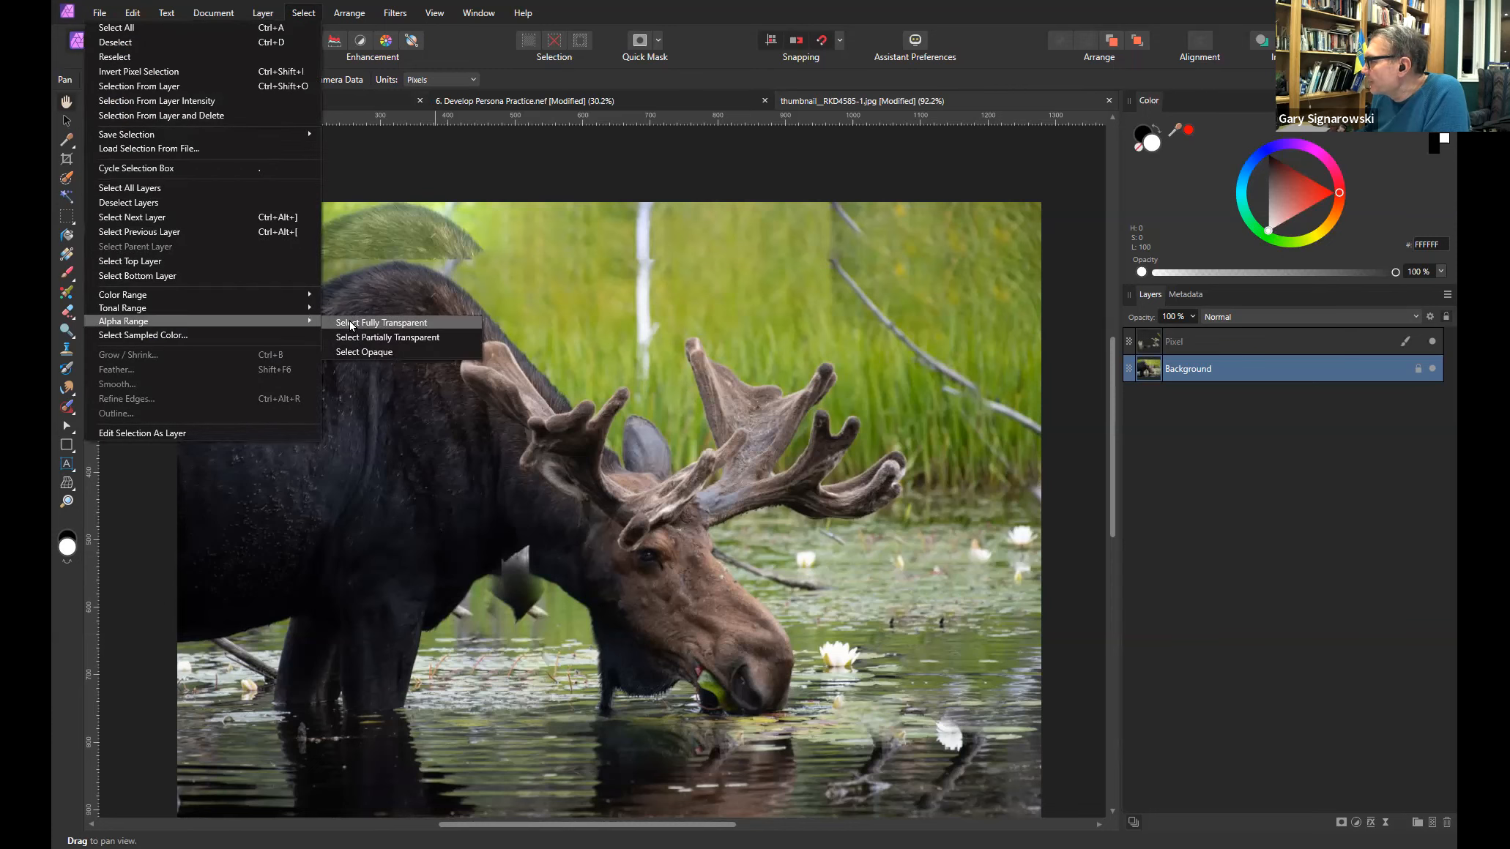
{"action": "left_click", "coordinate": [421, 158]}
{"action": "left_click", "coordinate": [132, 13]}
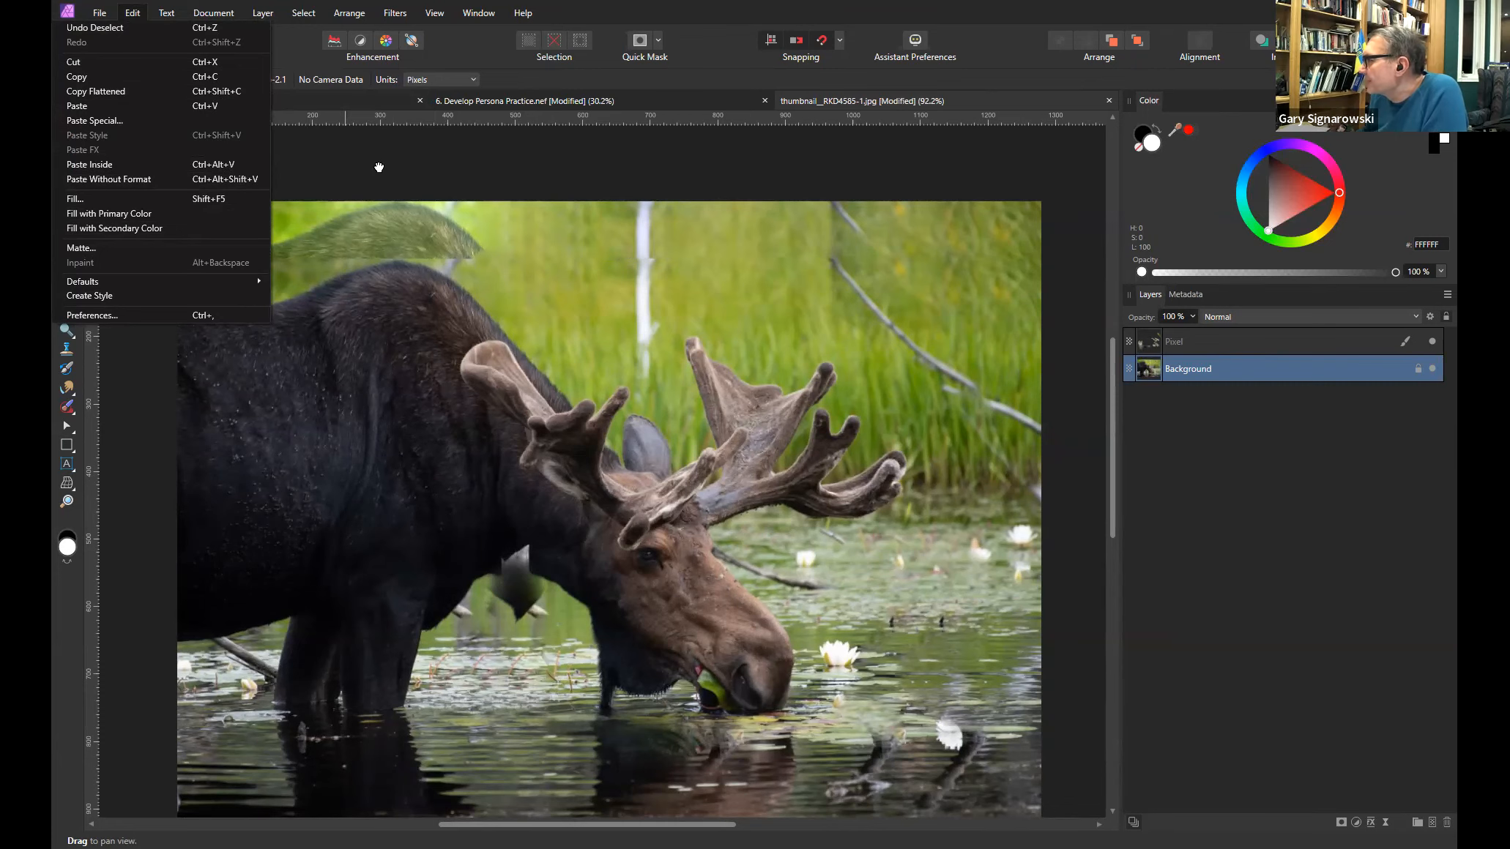
{"action": "left_click", "coordinate": [378, 167]}
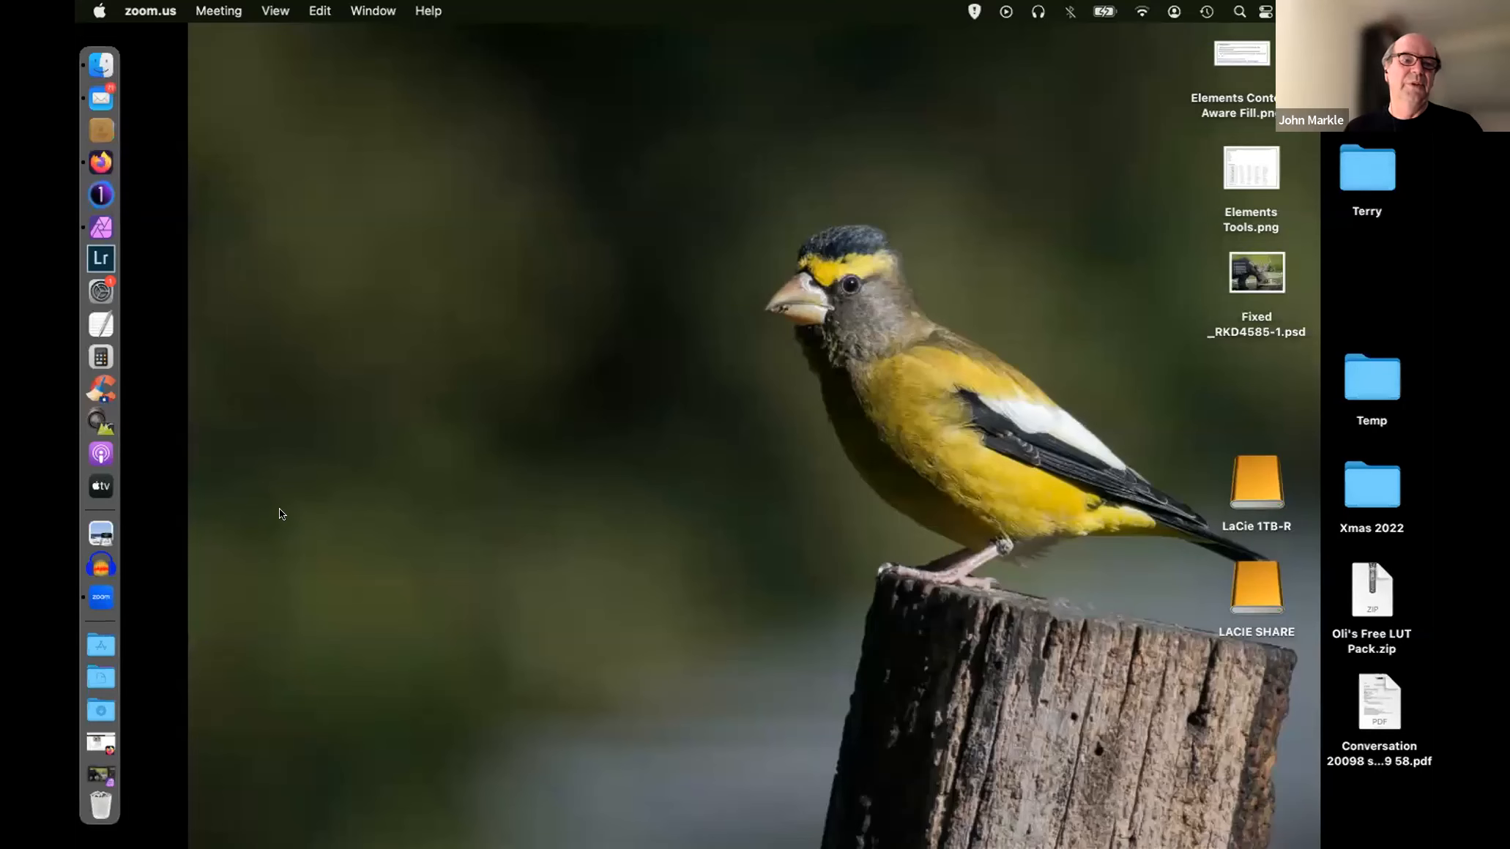
- Switch to the Affinity Photo 2 window with _RKD4585-1.jpg and select its Background layer
{"action": "left_click", "coordinate": [100, 769]}
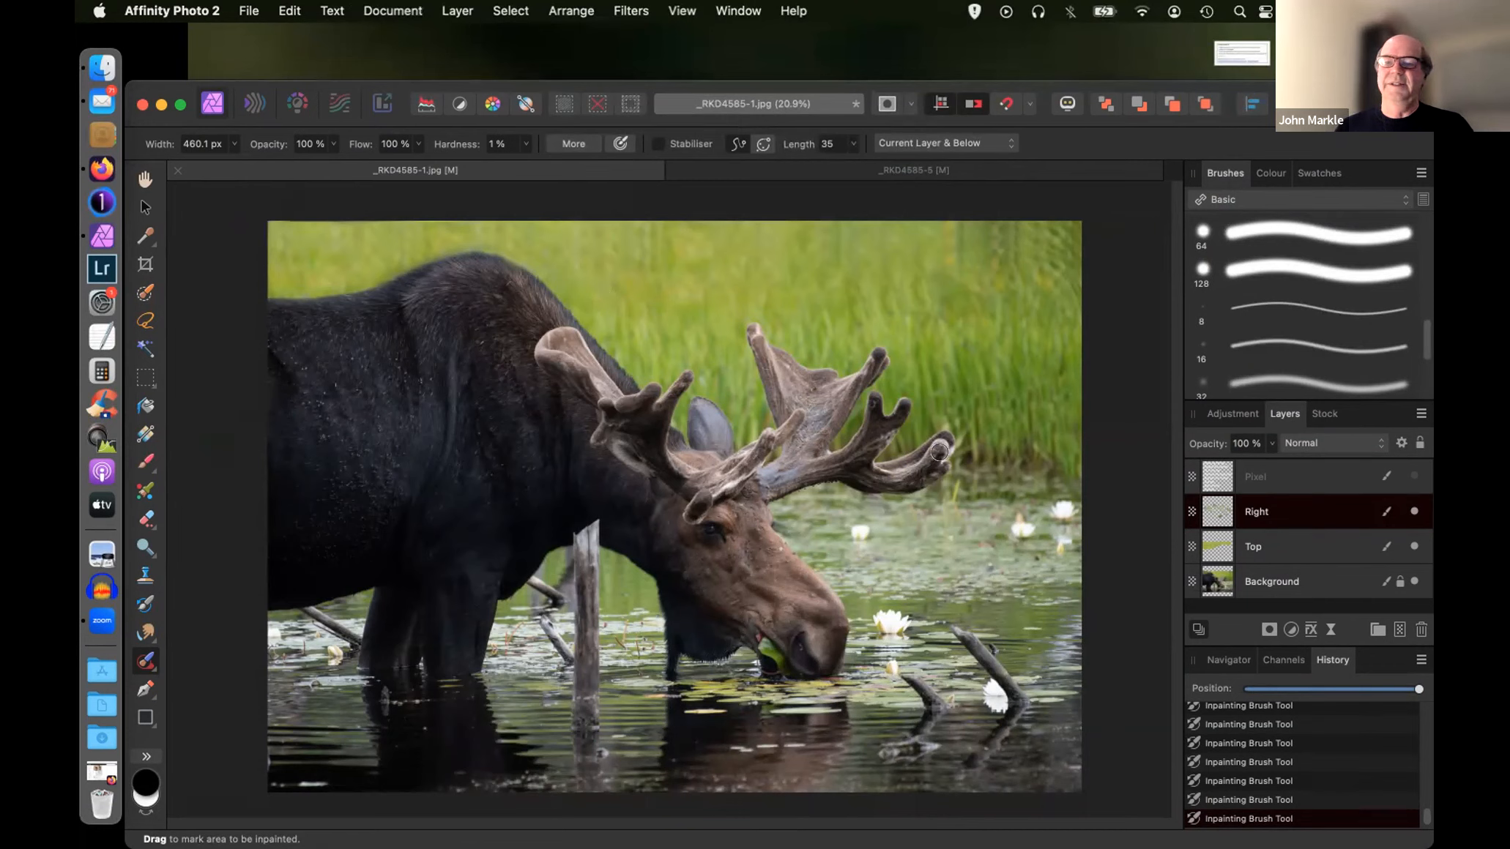
{"action": "left_click", "coordinate": [1253, 582]}
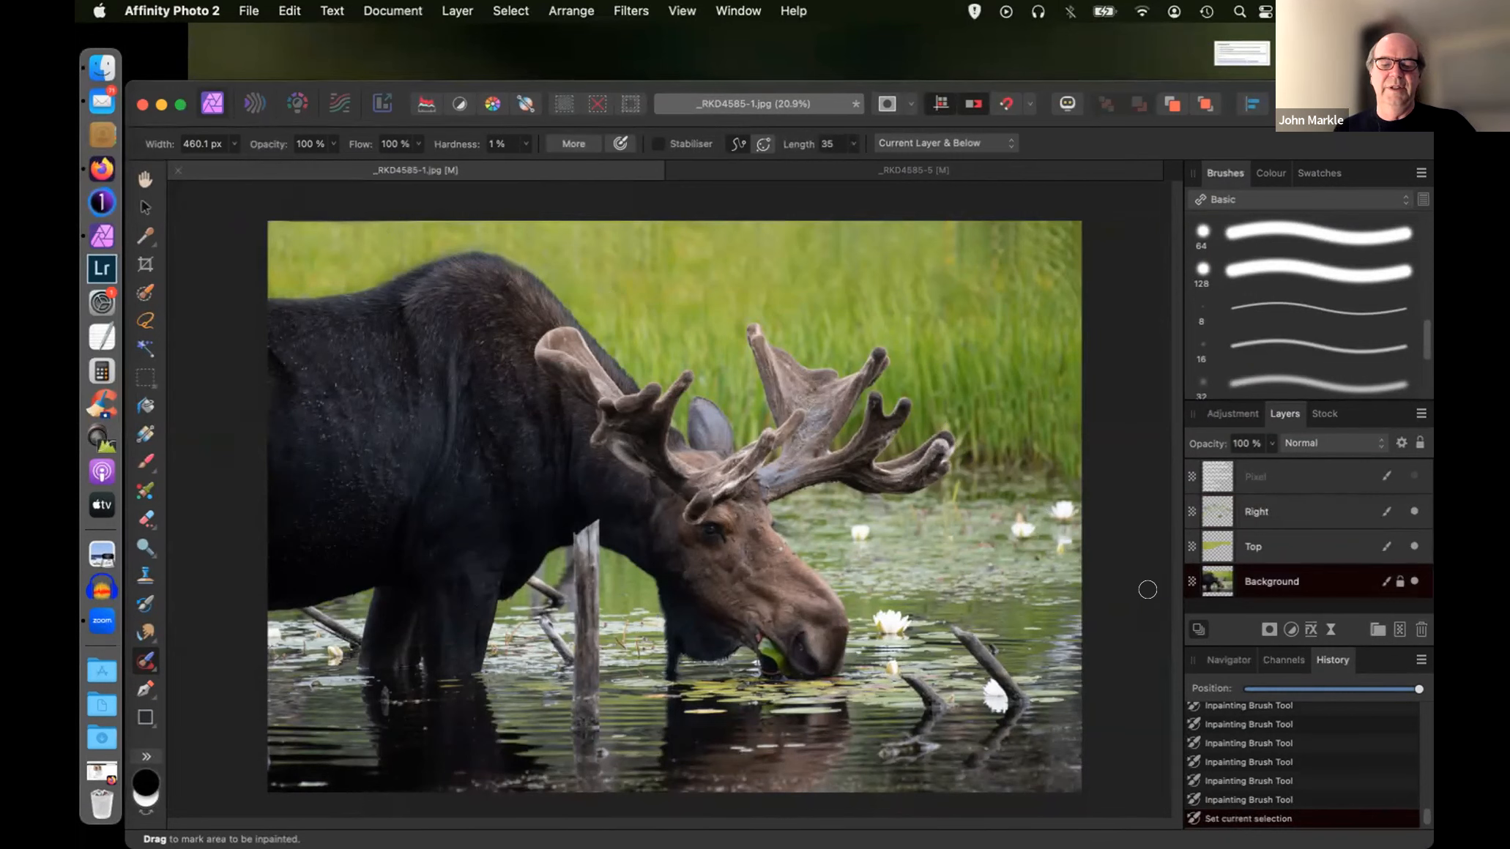
- Extend the canvas above the photo with the Crop tool to 8256 x 6051 px
{"action": "key", "text": "c"}
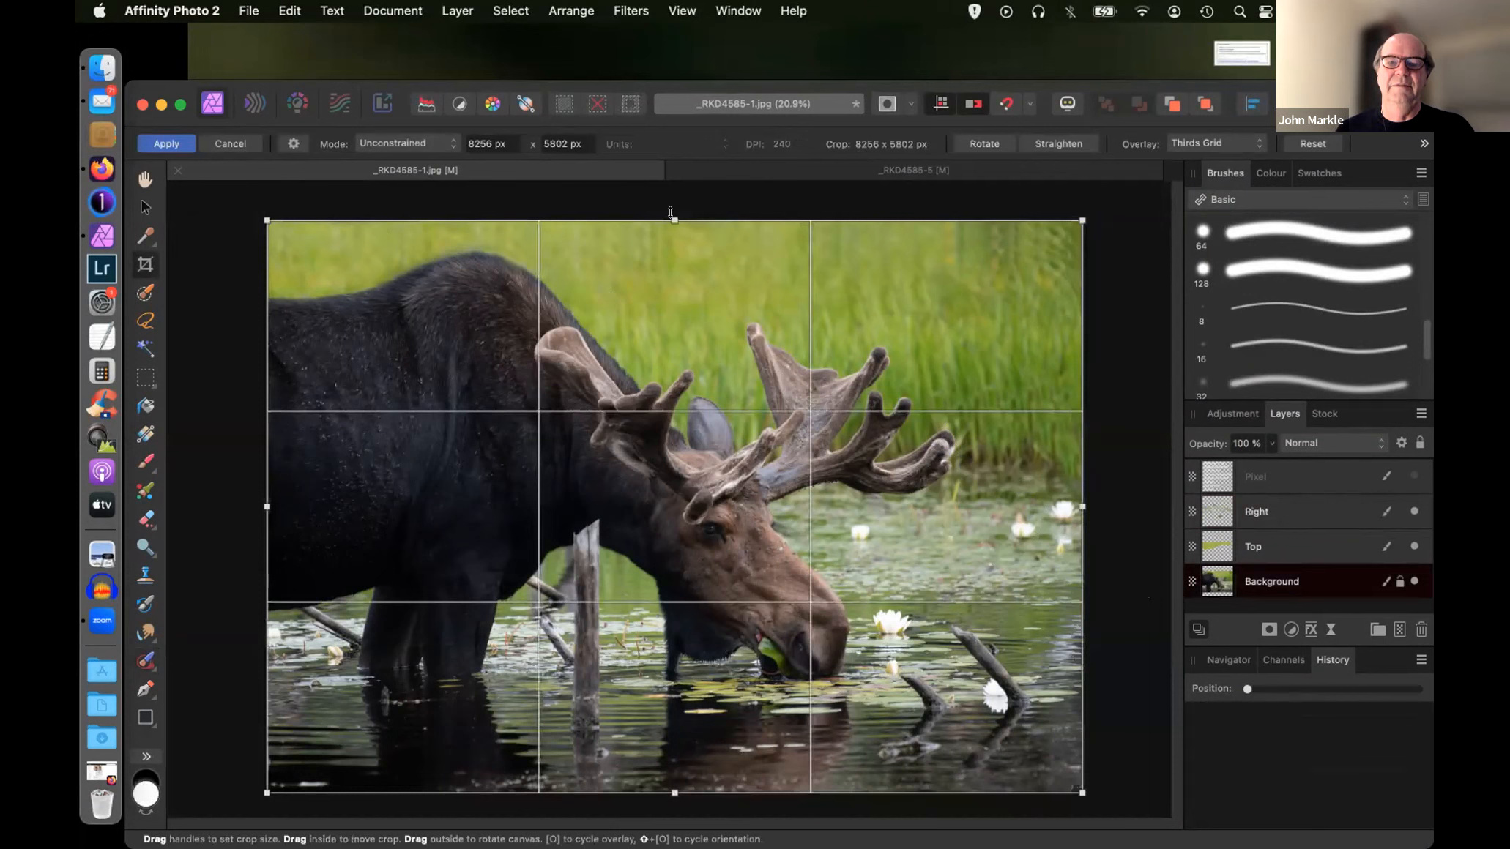
{"action": "left_click_drag", "start_coordinate": [673, 214], "coordinate": [675, 191]}
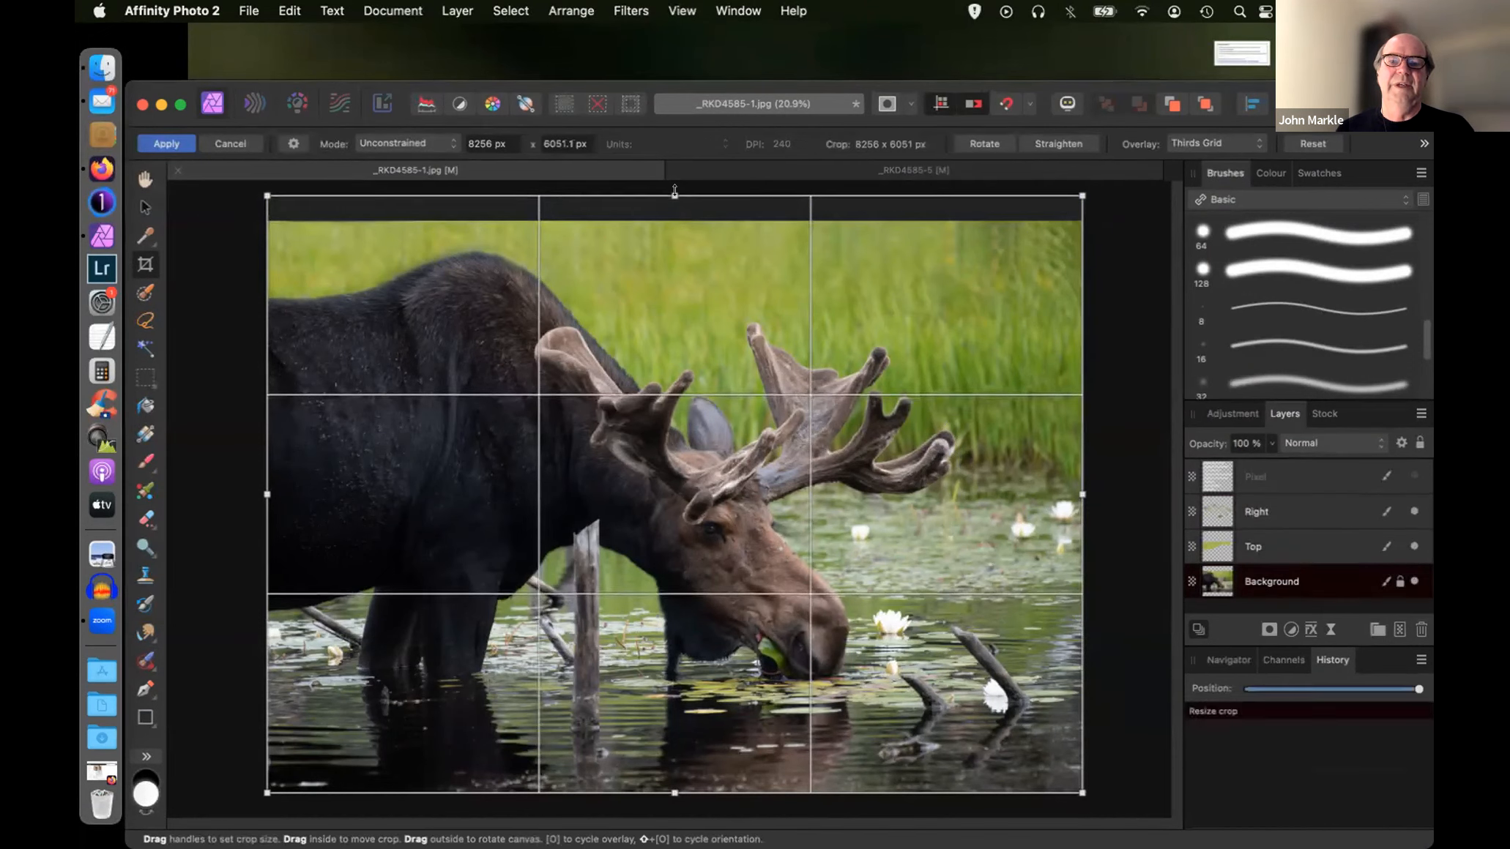
{"action": "key", "text": "Return"}
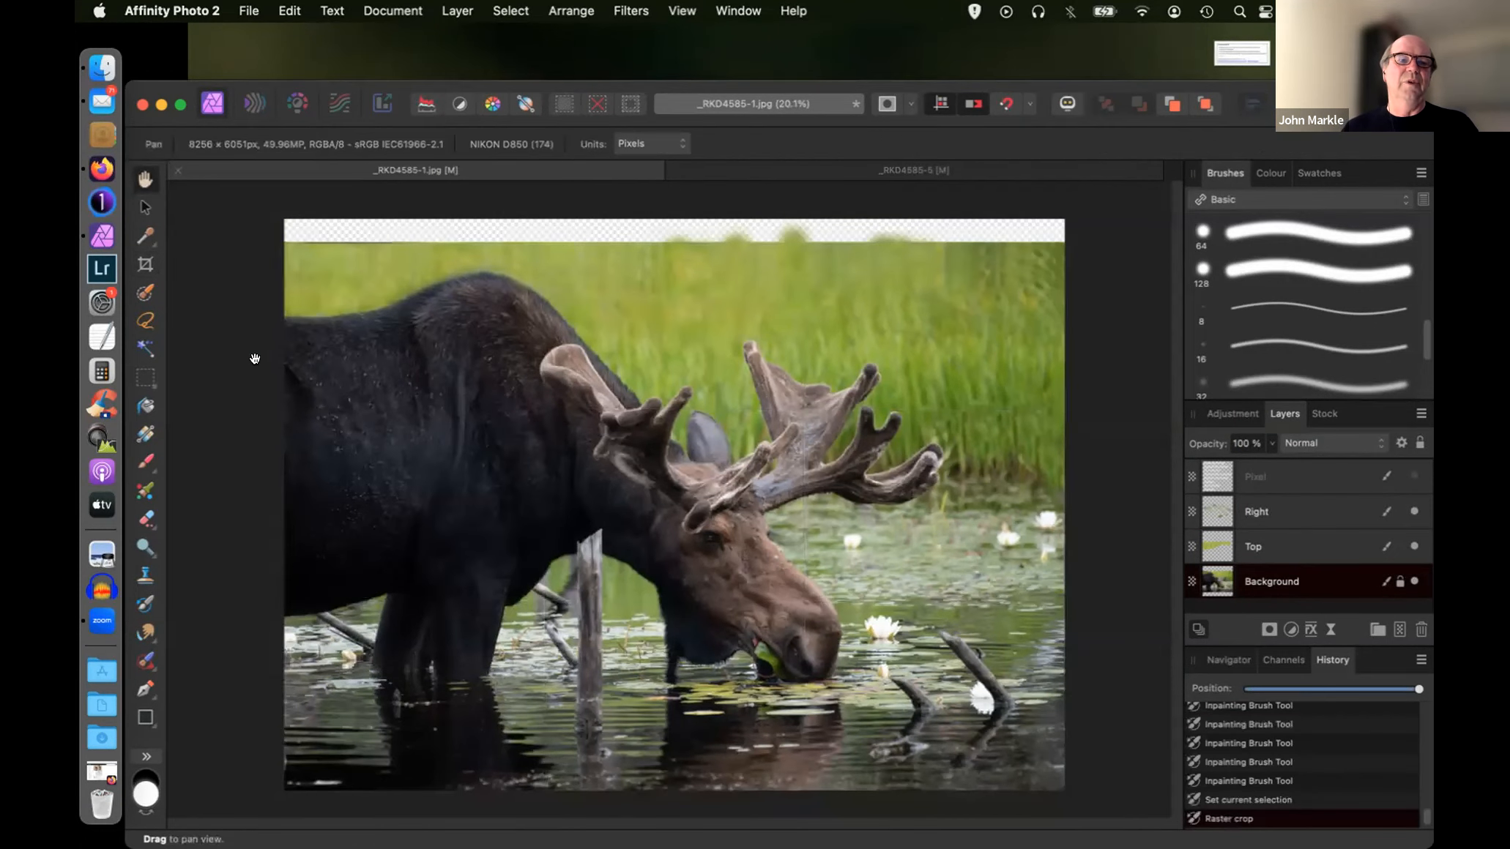
- Marquee-select the transparent strip above the photo with a sliver of grass, and inpaint it on the Background layer
{"action": "left_click", "coordinate": [145, 378]}
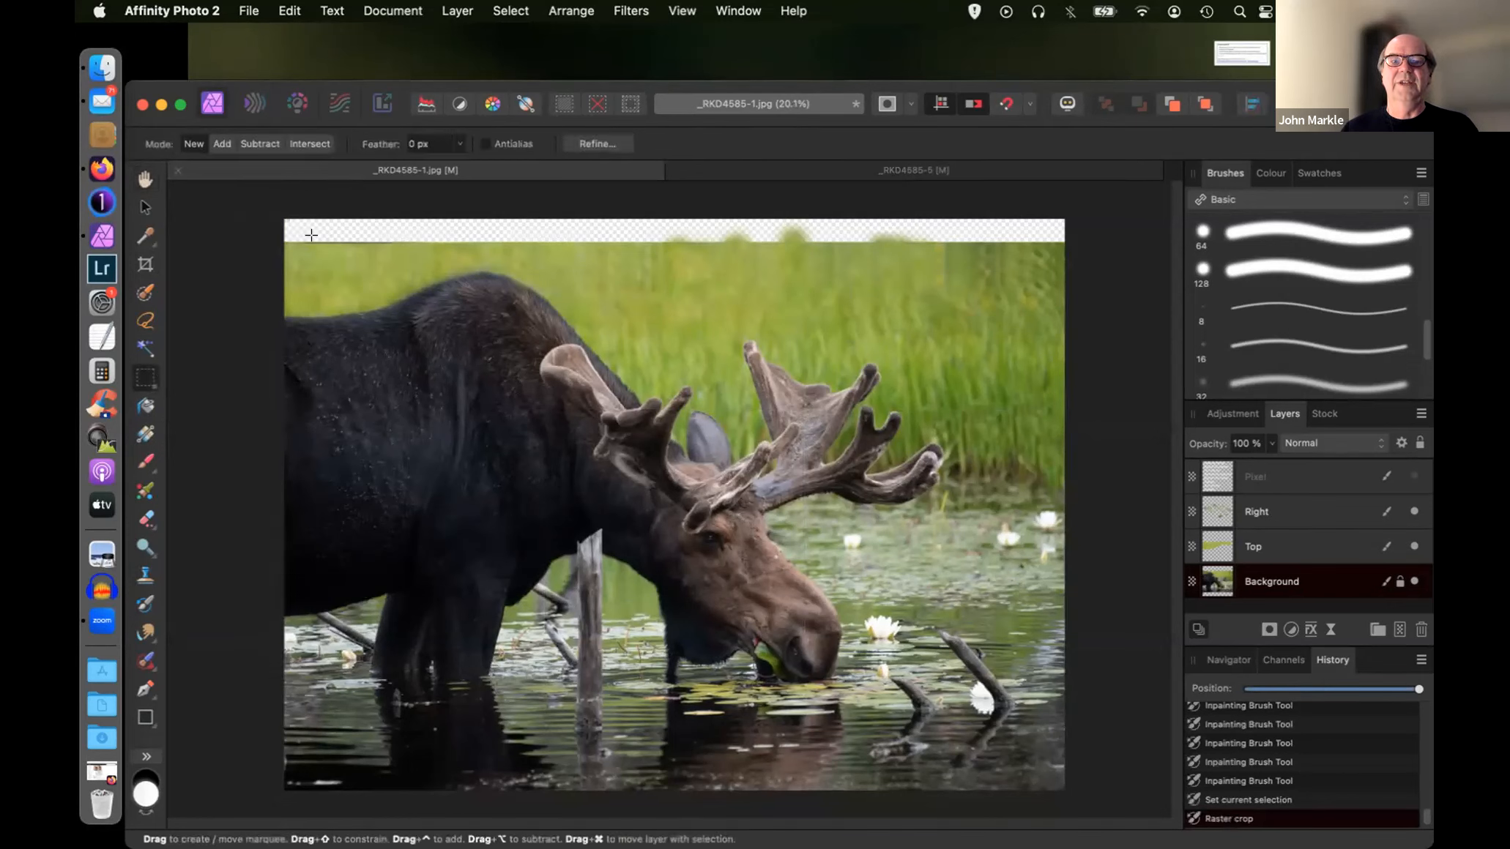
{"action": "left_click_drag", "start_coordinate": [579, 285], "coordinate": [1068, 247]}
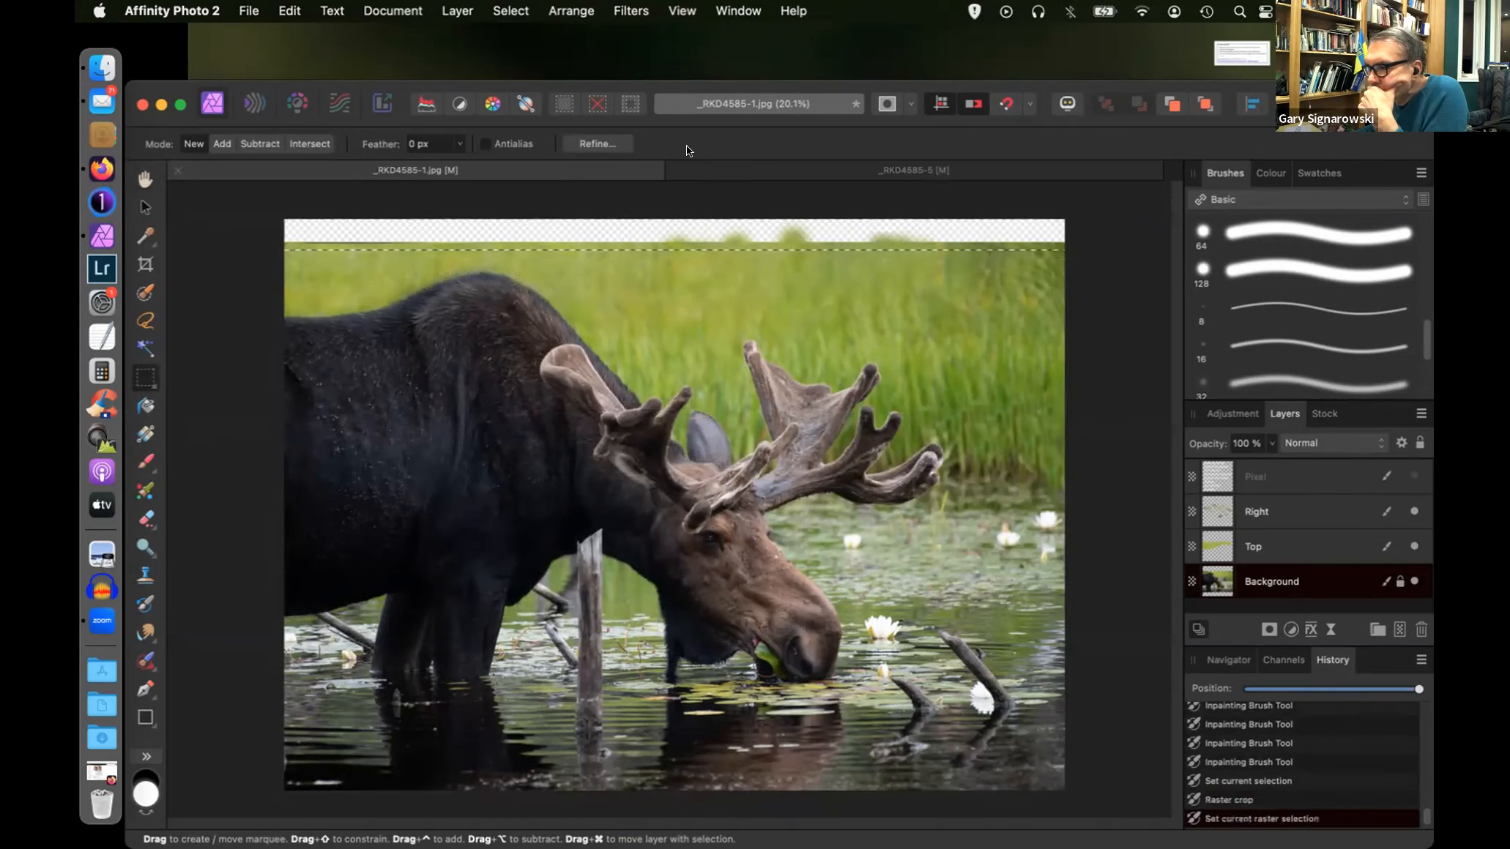
{"action": "left_click", "coordinate": [289, 10]}
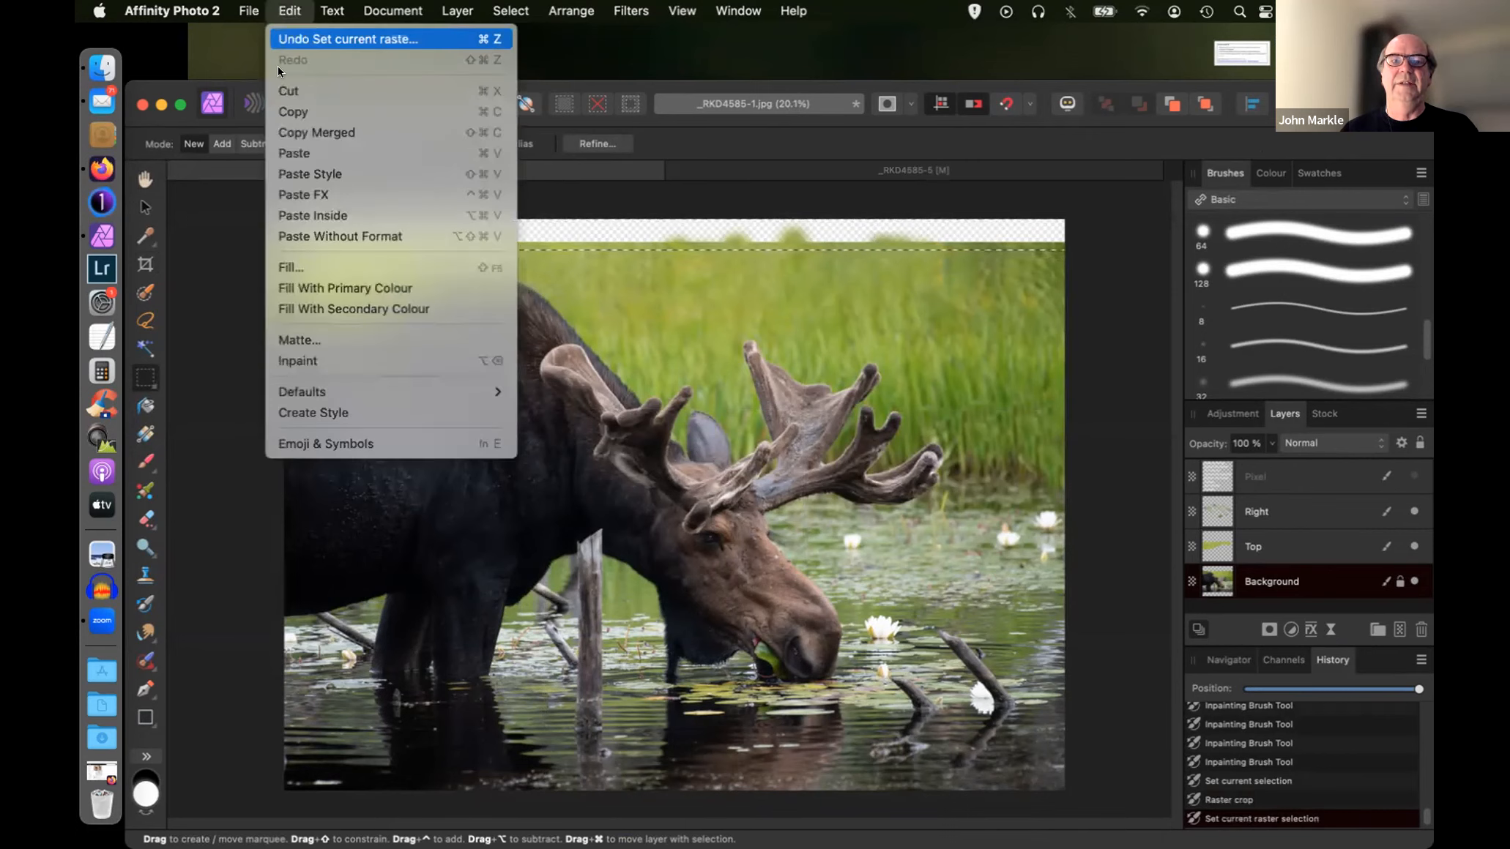
{"action": "left_click", "coordinate": [277, 358]}
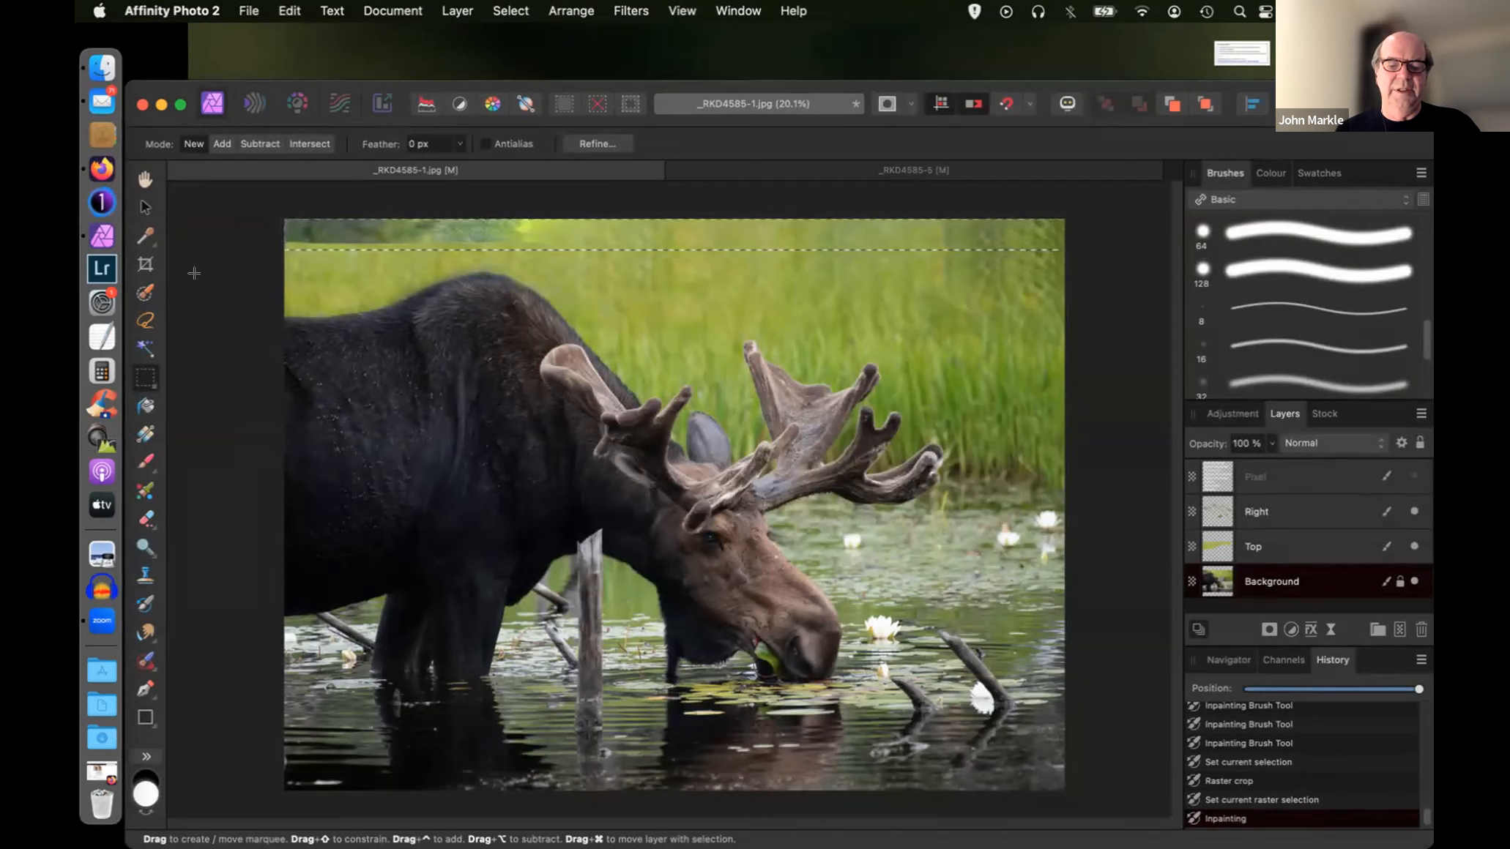
- Undo the strip's inpainting, the marquee selection and the canvas extension
{"action": "key", "text": "super+z"}
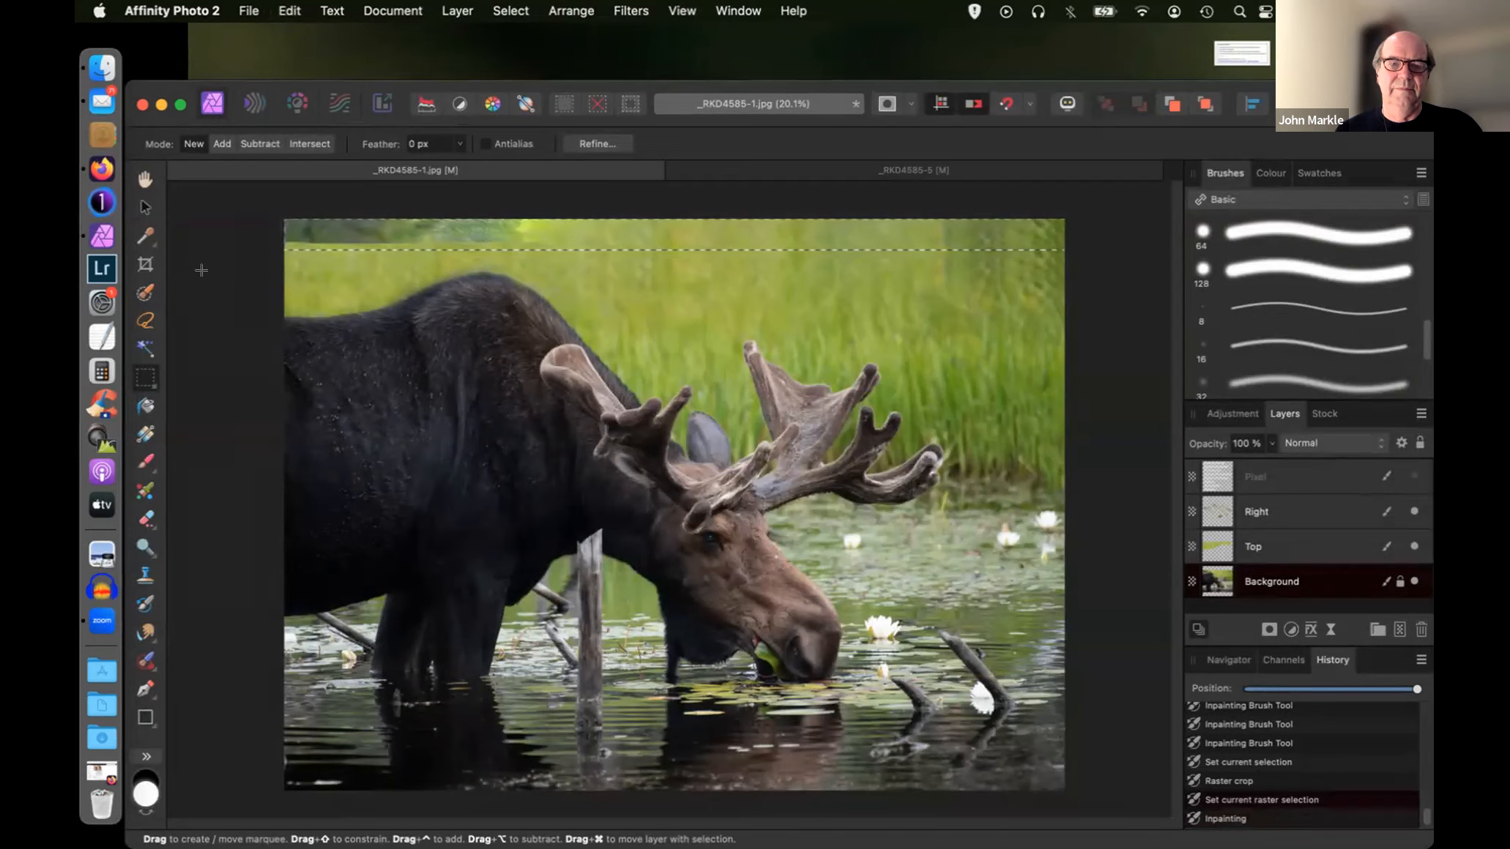
{"action": "key", "text": "super+z"}
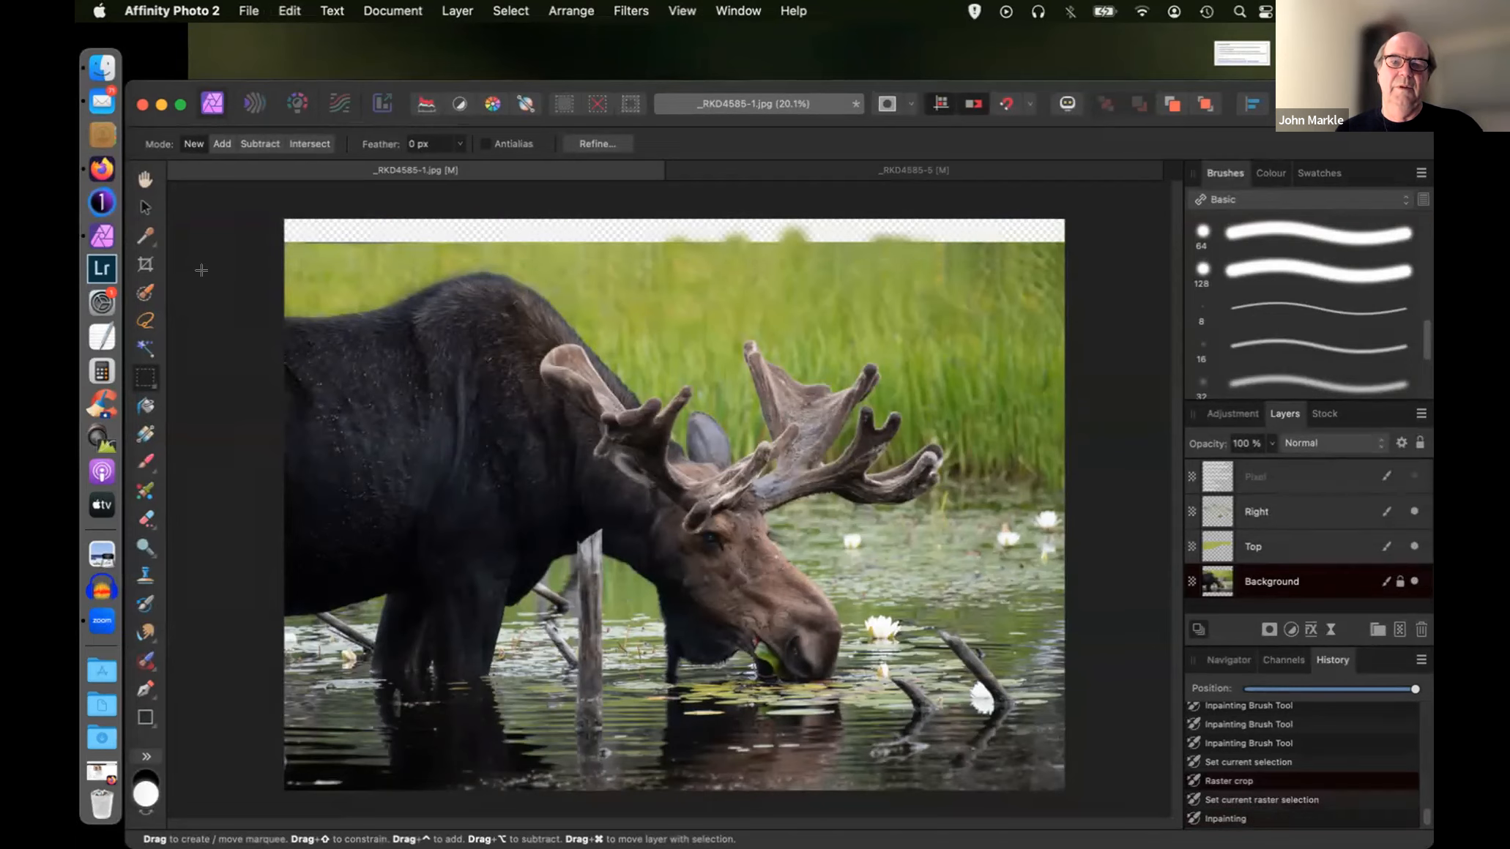
{"action": "key", "text": "super+z"}
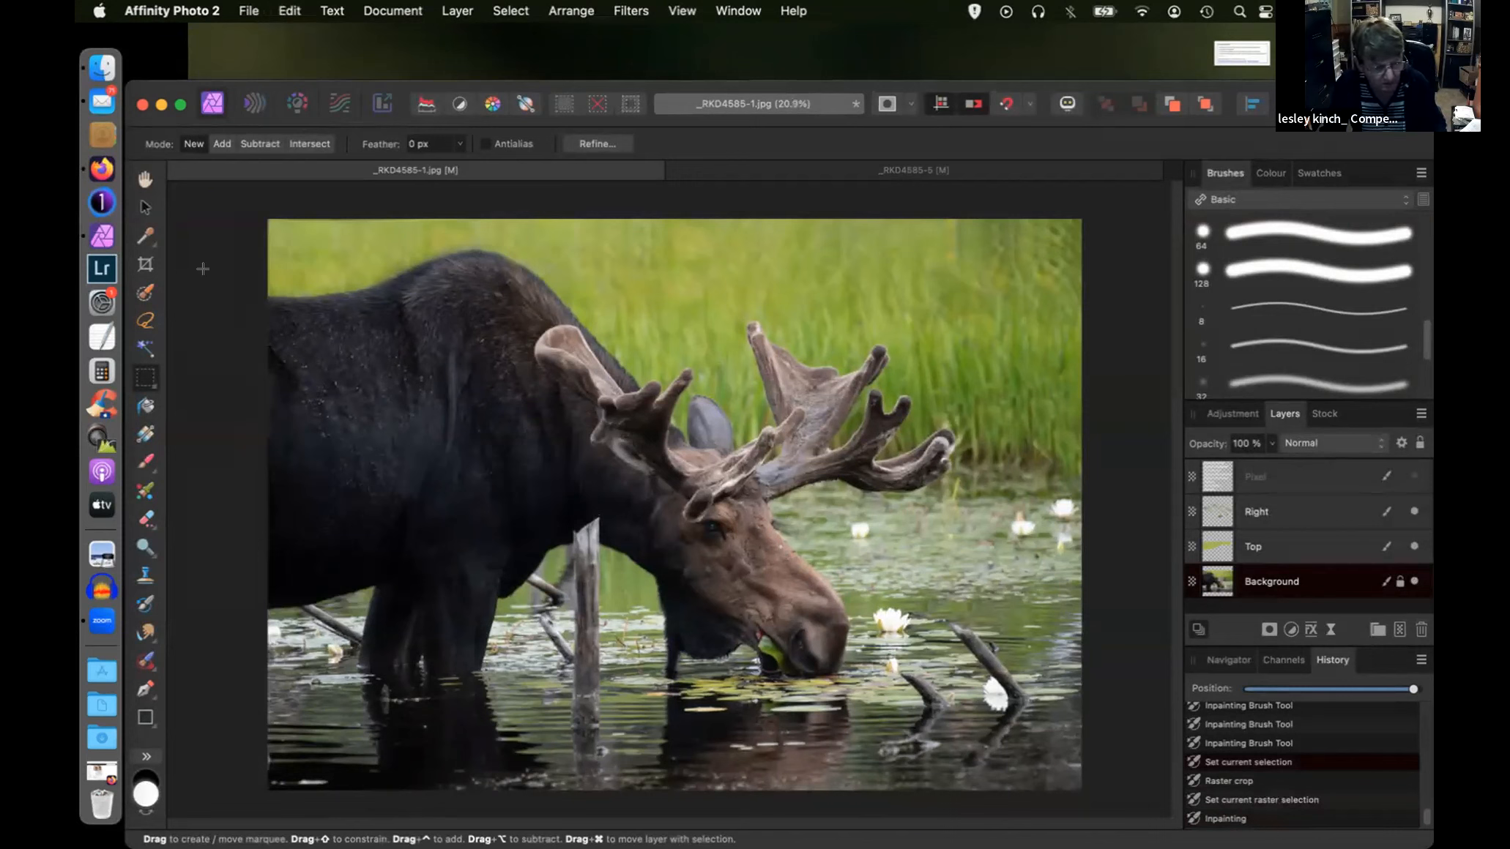
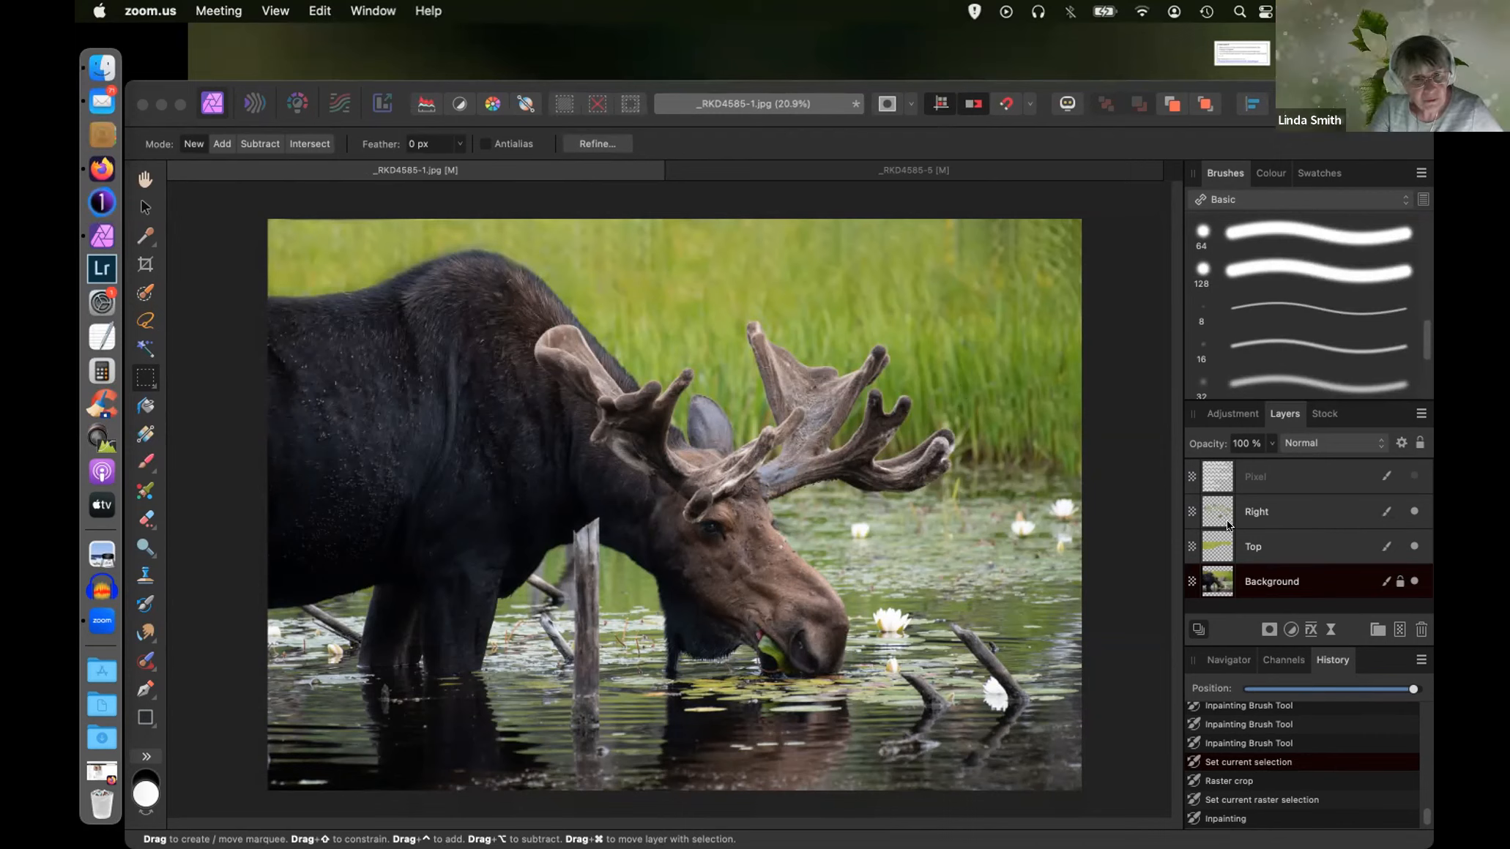
- Add a new pixel layer directly above the Background layer and name it Branches
{"action": "left_click_drag", "start_coordinate": [1209, 521], "coordinate": [1215, 510]}
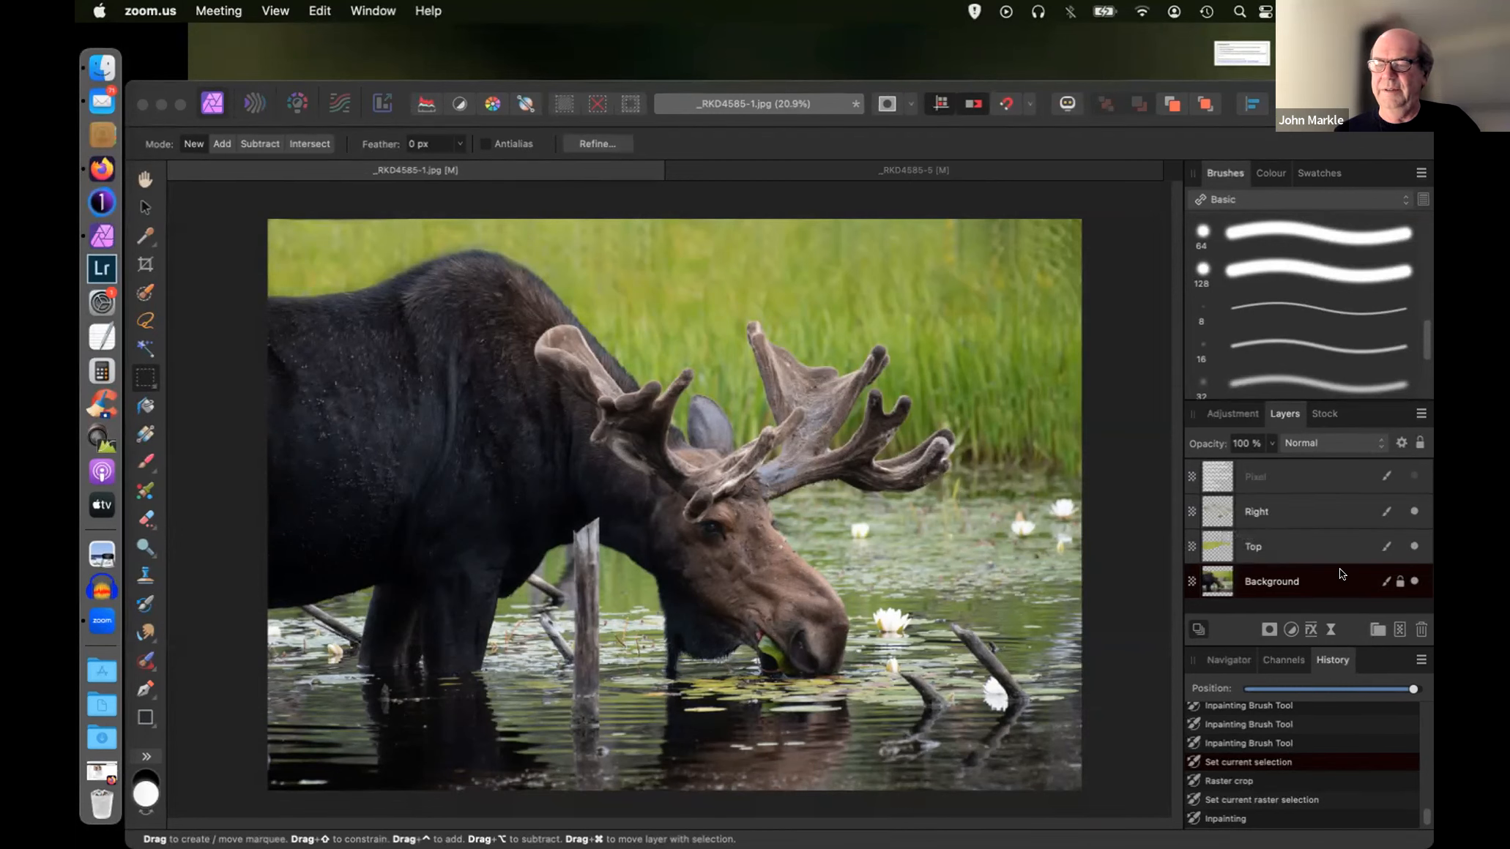
{"action": "left_click", "coordinate": [1395, 630]}
{"action": "left_click", "coordinate": [1396, 629]}
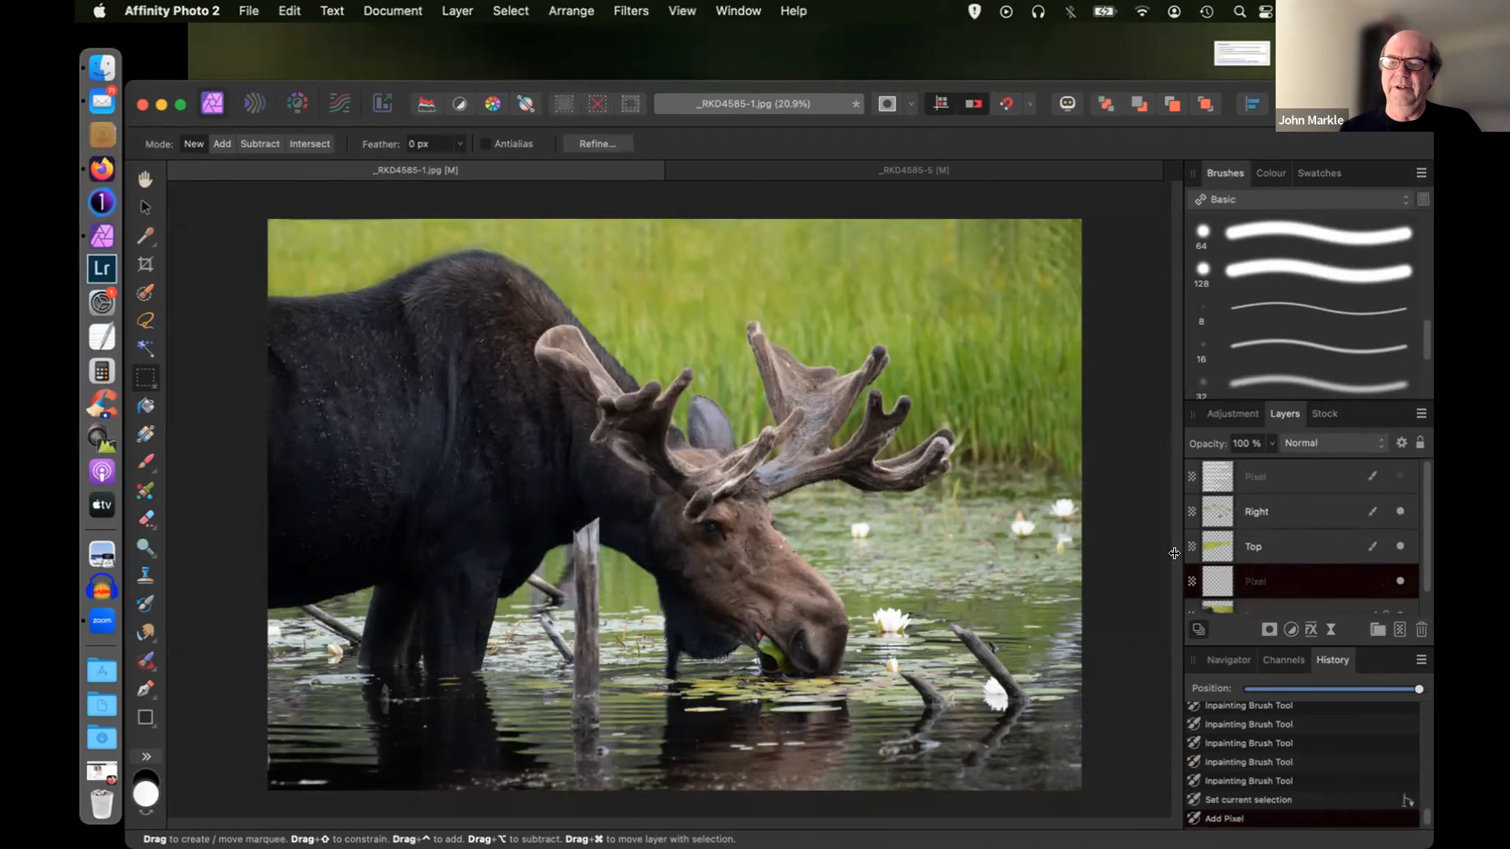
{"action": "double_click", "coordinate": [1244, 582]}
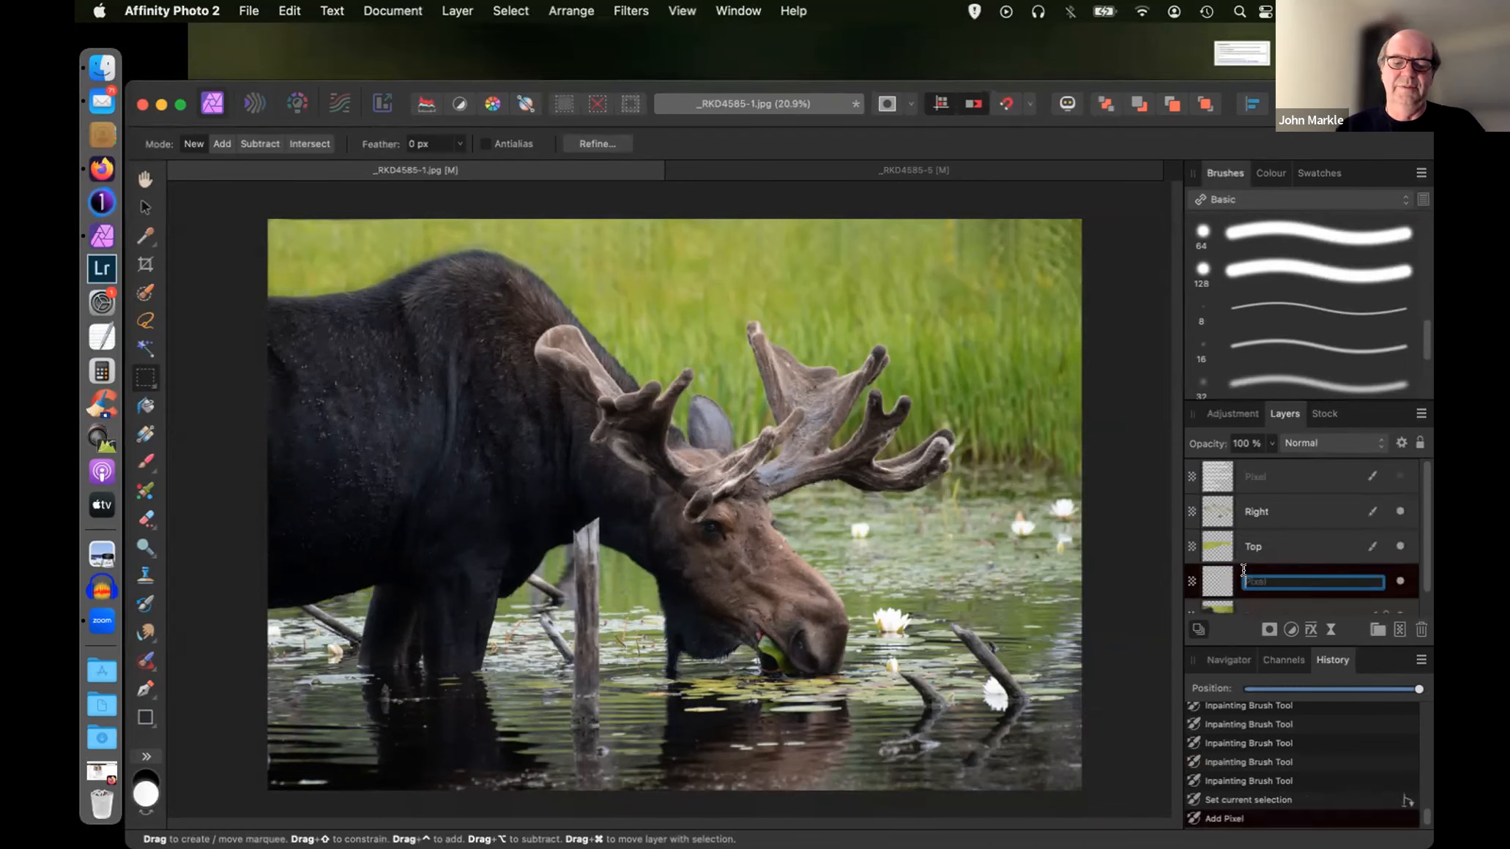
{"action": "type", "text": "Branches"}
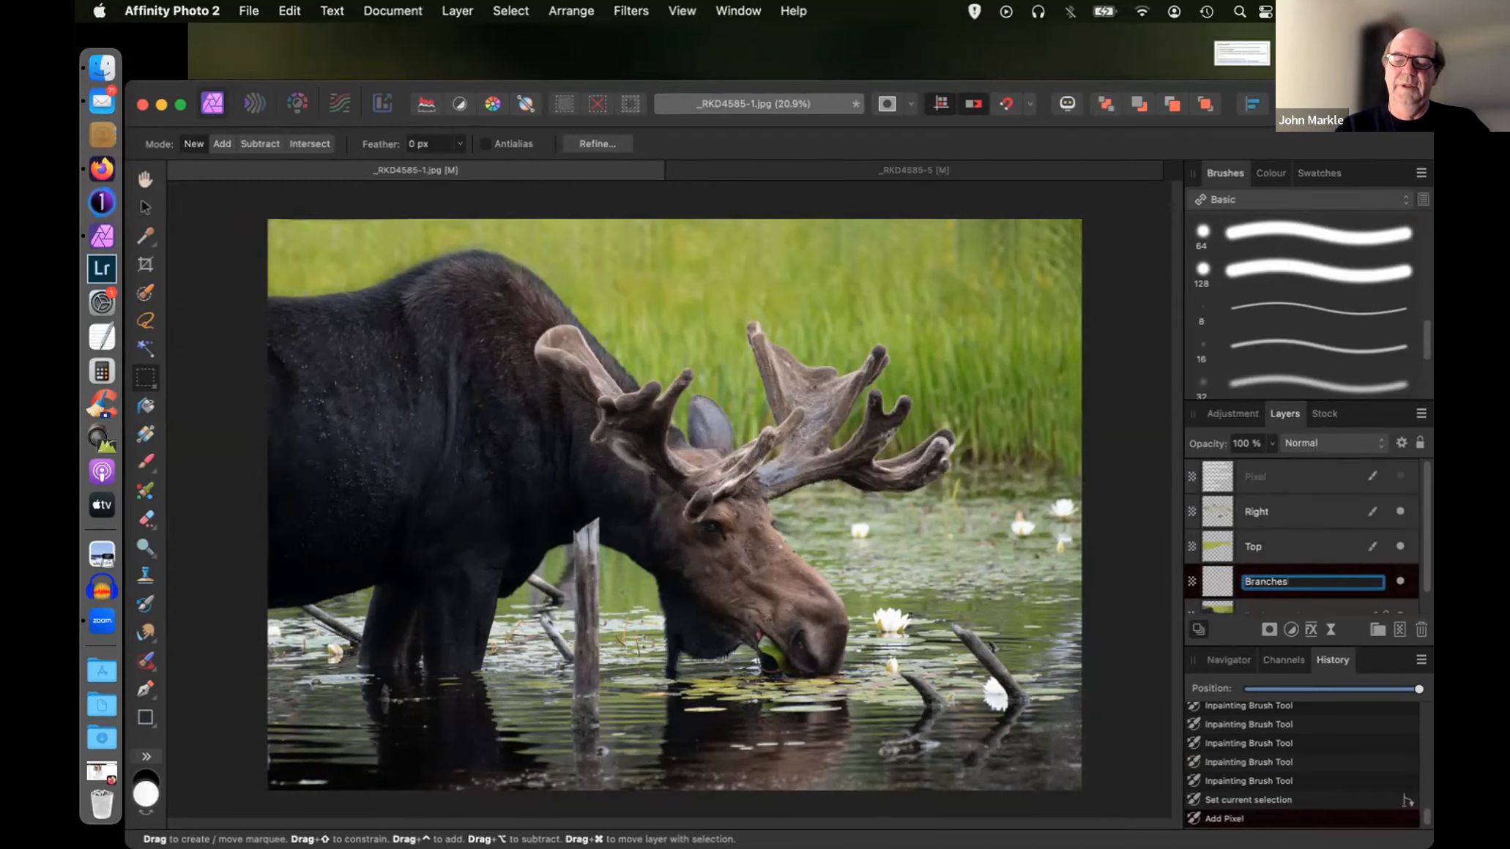
{"action": "key", "text": "Return"}
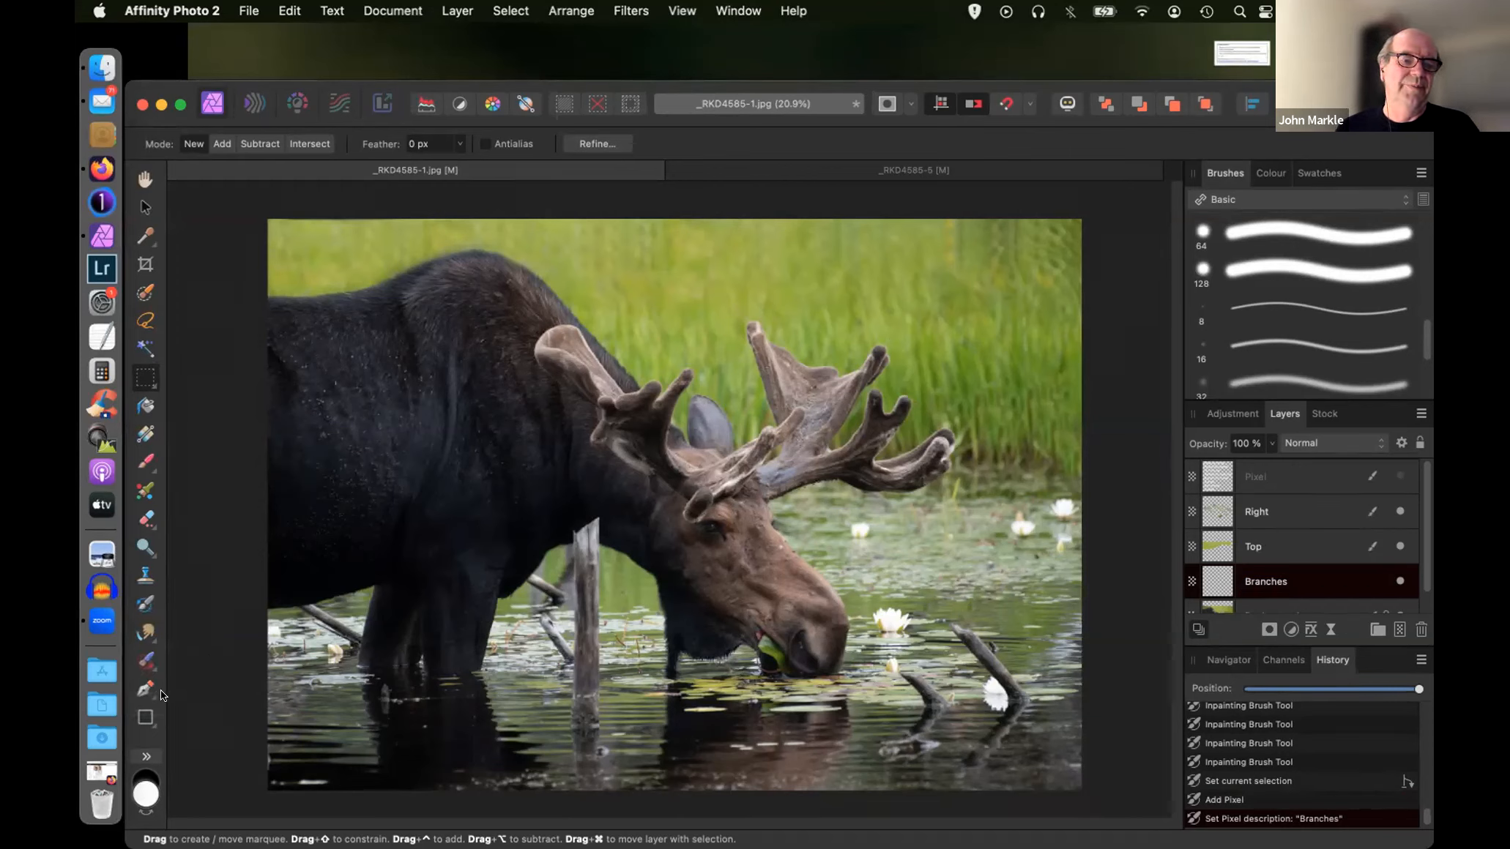
- Inpaint the small branches in the water between the moose's front leg and the wooden post on the Branches layer
{"action": "left_click", "coordinate": [146, 663]}
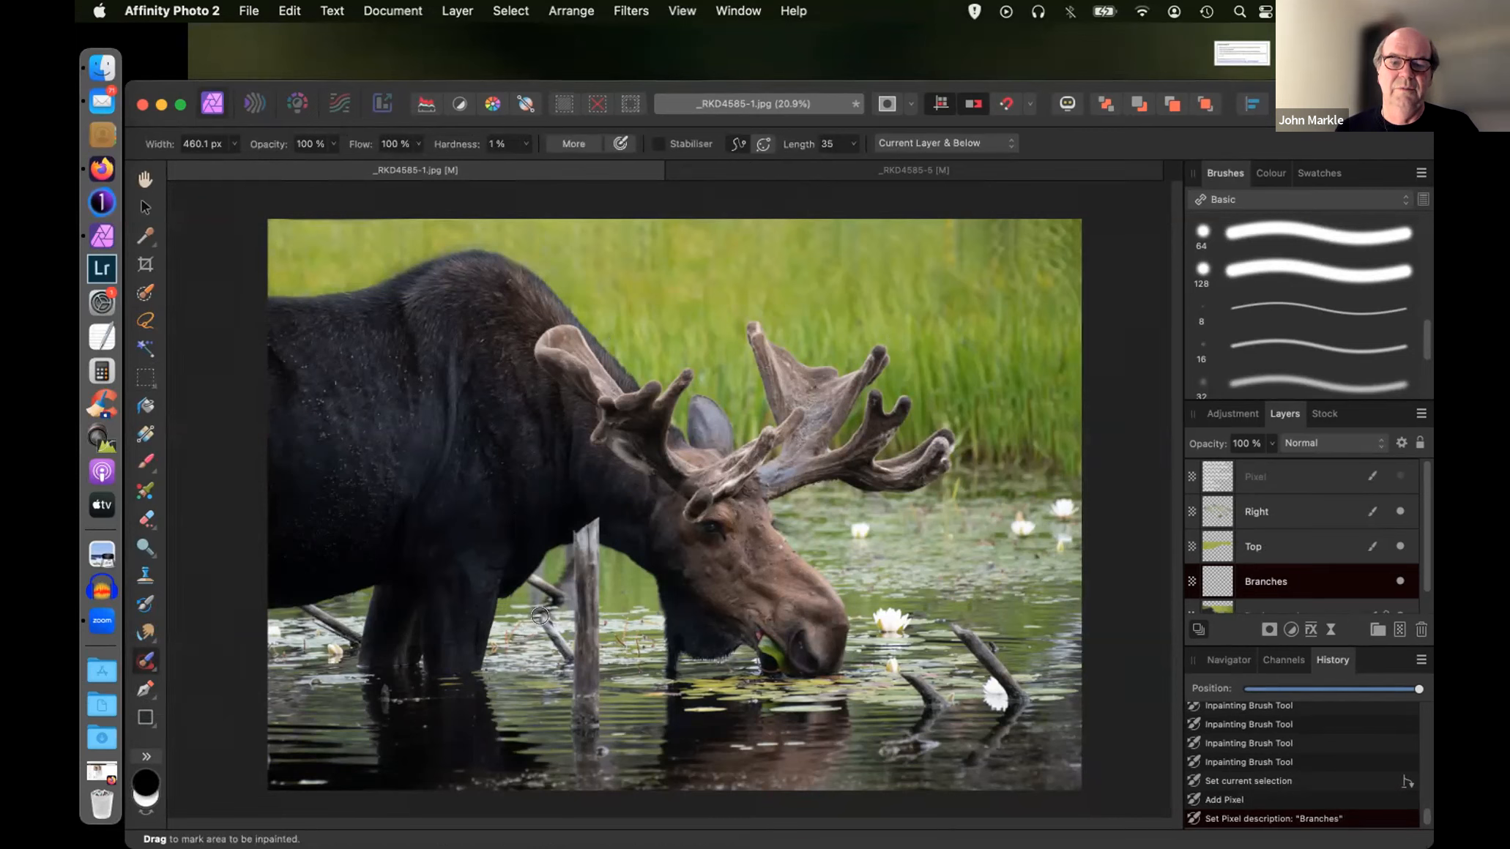
{"action": "left_click_drag", "start_coordinate": [545, 625], "coordinate": [562, 649]}
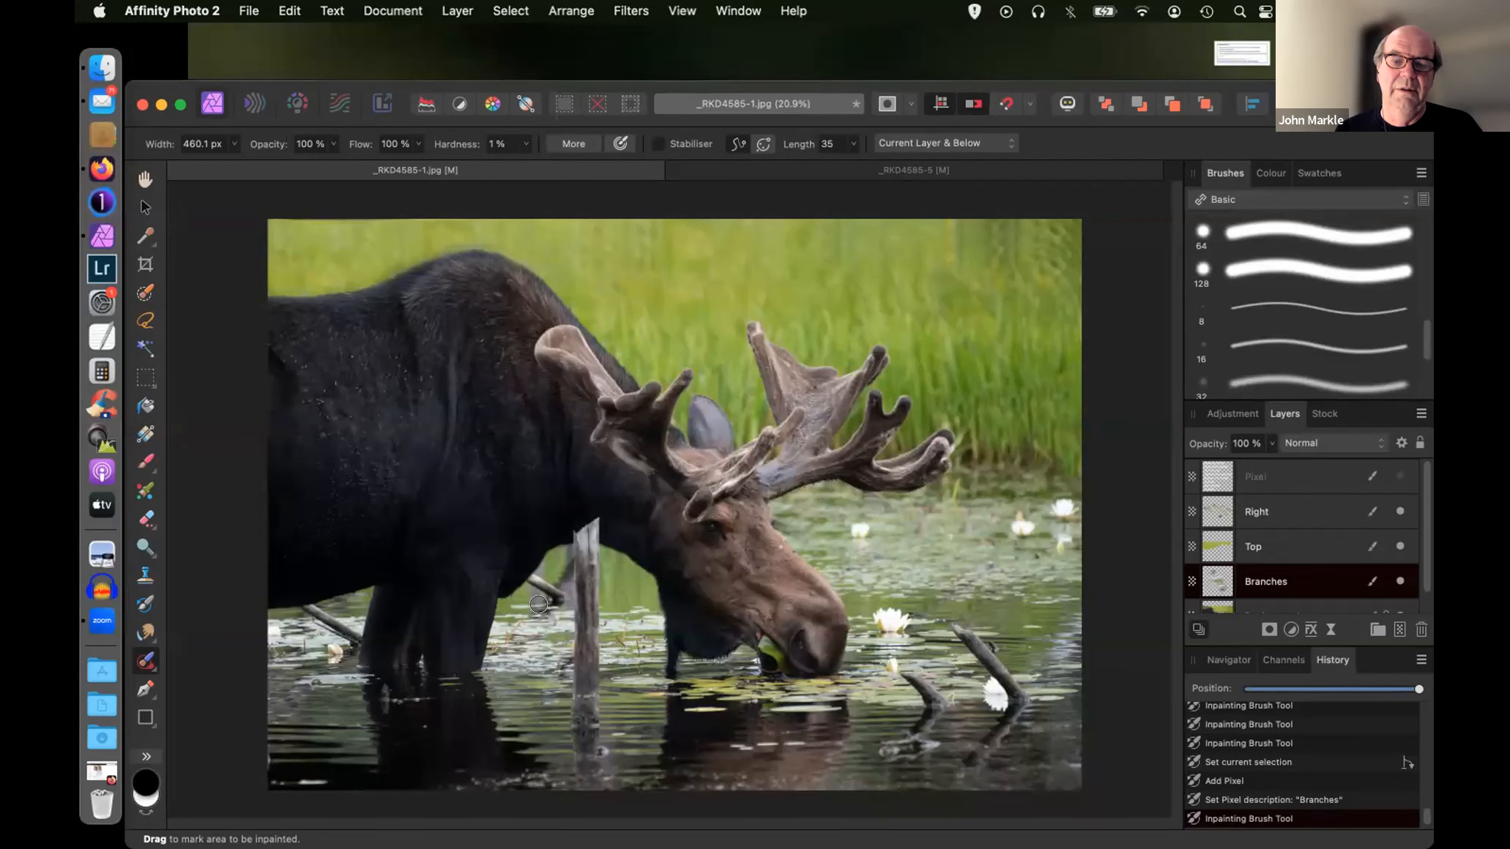
{"action": "left_click", "coordinate": [538, 606]}
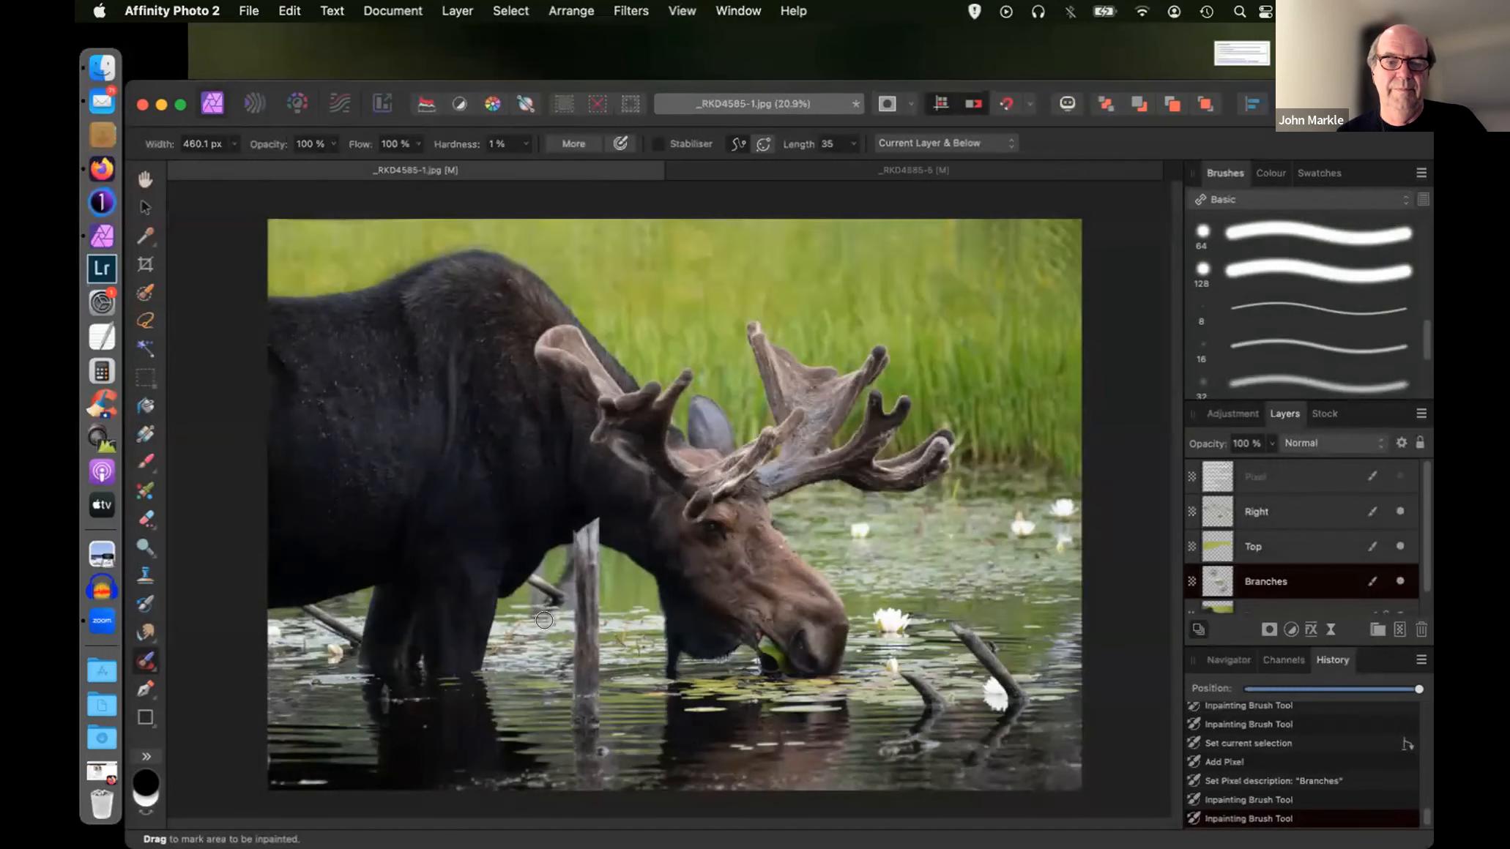
{"action": "left_click", "coordinate": [540, 583]}
{"action": "left_click_drag", "start_coordinate": [536, 580], "coordinate": [548, 599]}
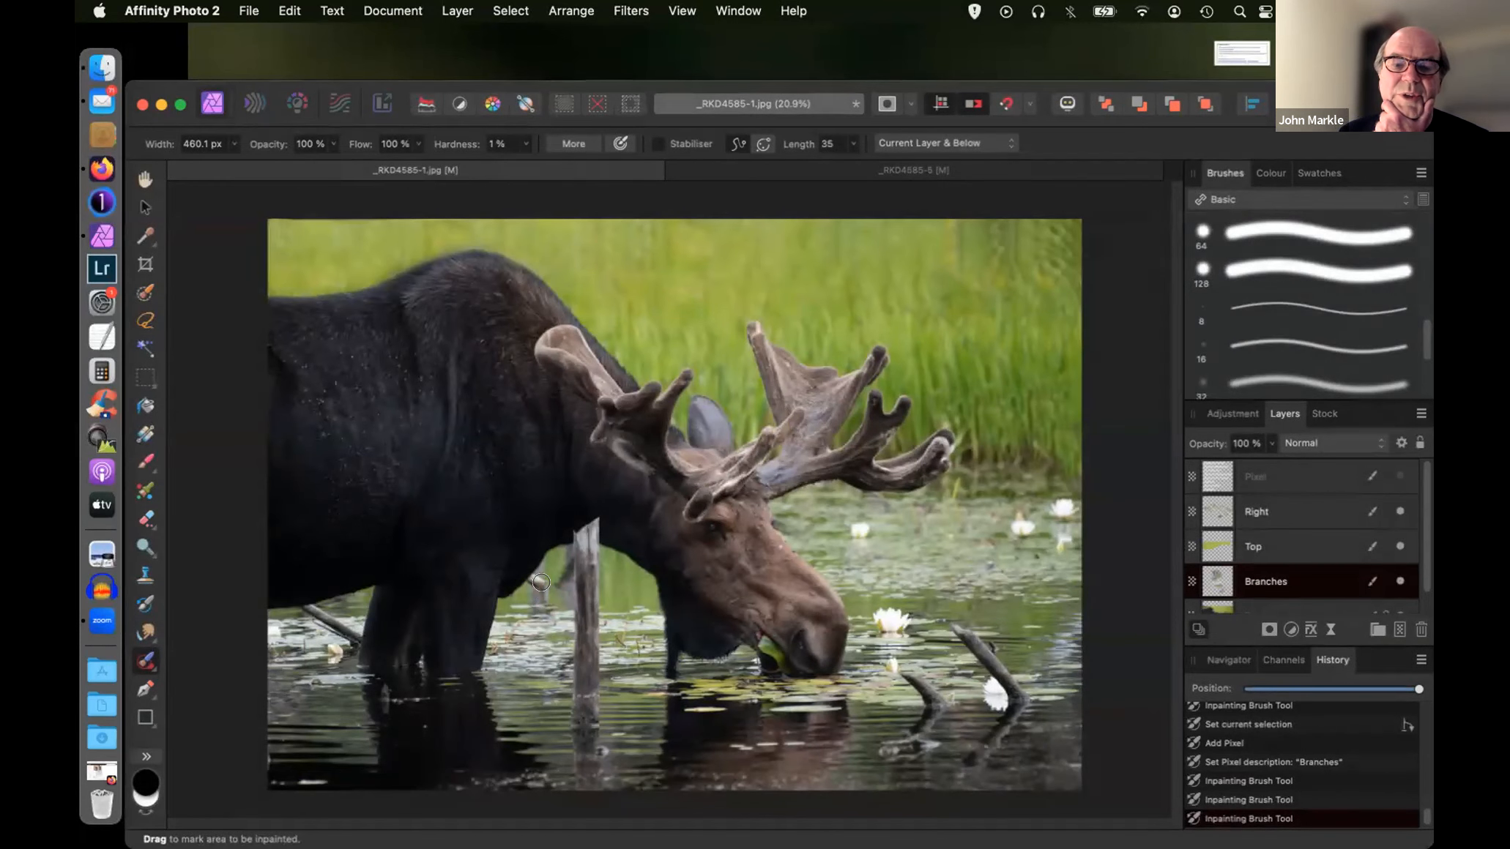
{"action": "left_click_drag", "start_coordinate": [542, 585], "coordinate": [559, 589]}
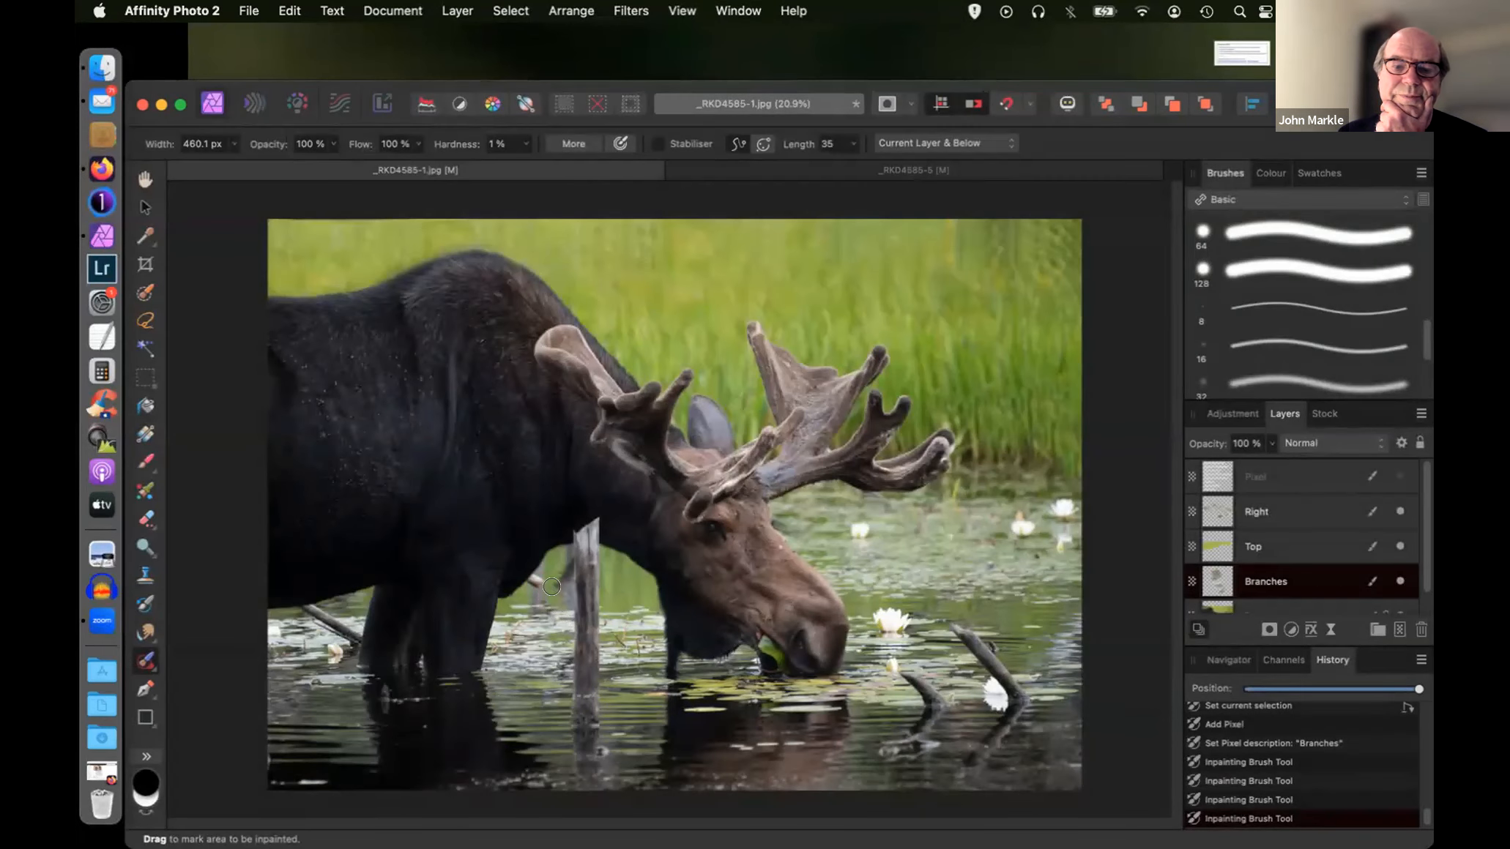
{"action": "mouse_move", "coordinate": [560, 583]}
{"action": "left_mouse_down"}
{"action": "mouse_move", "coordinate": [570, 563]}
{"action": "mouse_move", "coordinate": [562, 619]}
{"action": "left_mouse_up"}
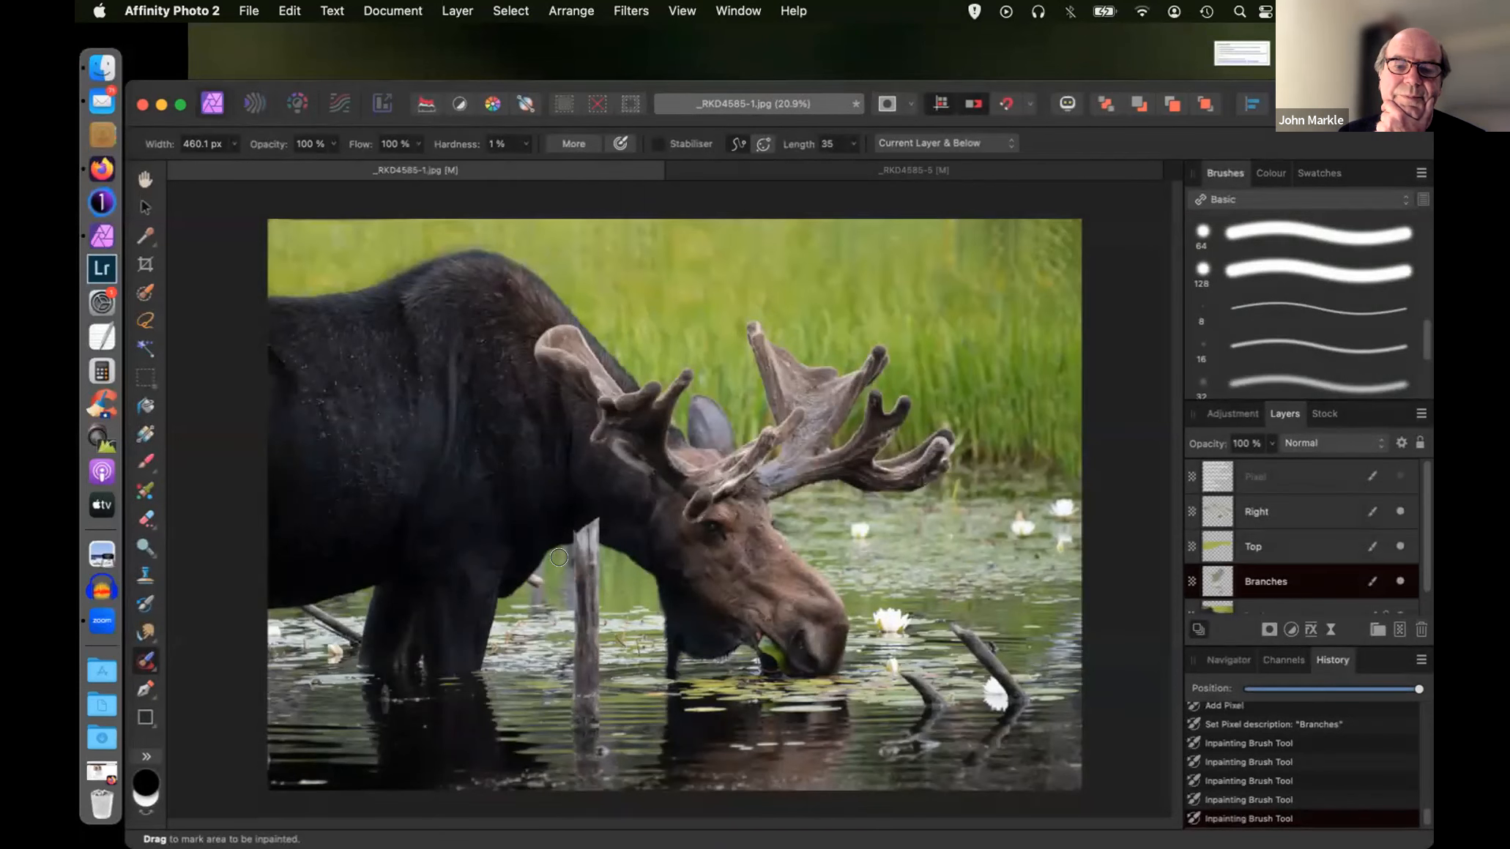
{"action": "left_click_drag", "start_coordinate": [562, 555], "coordinate": [566, 553]}
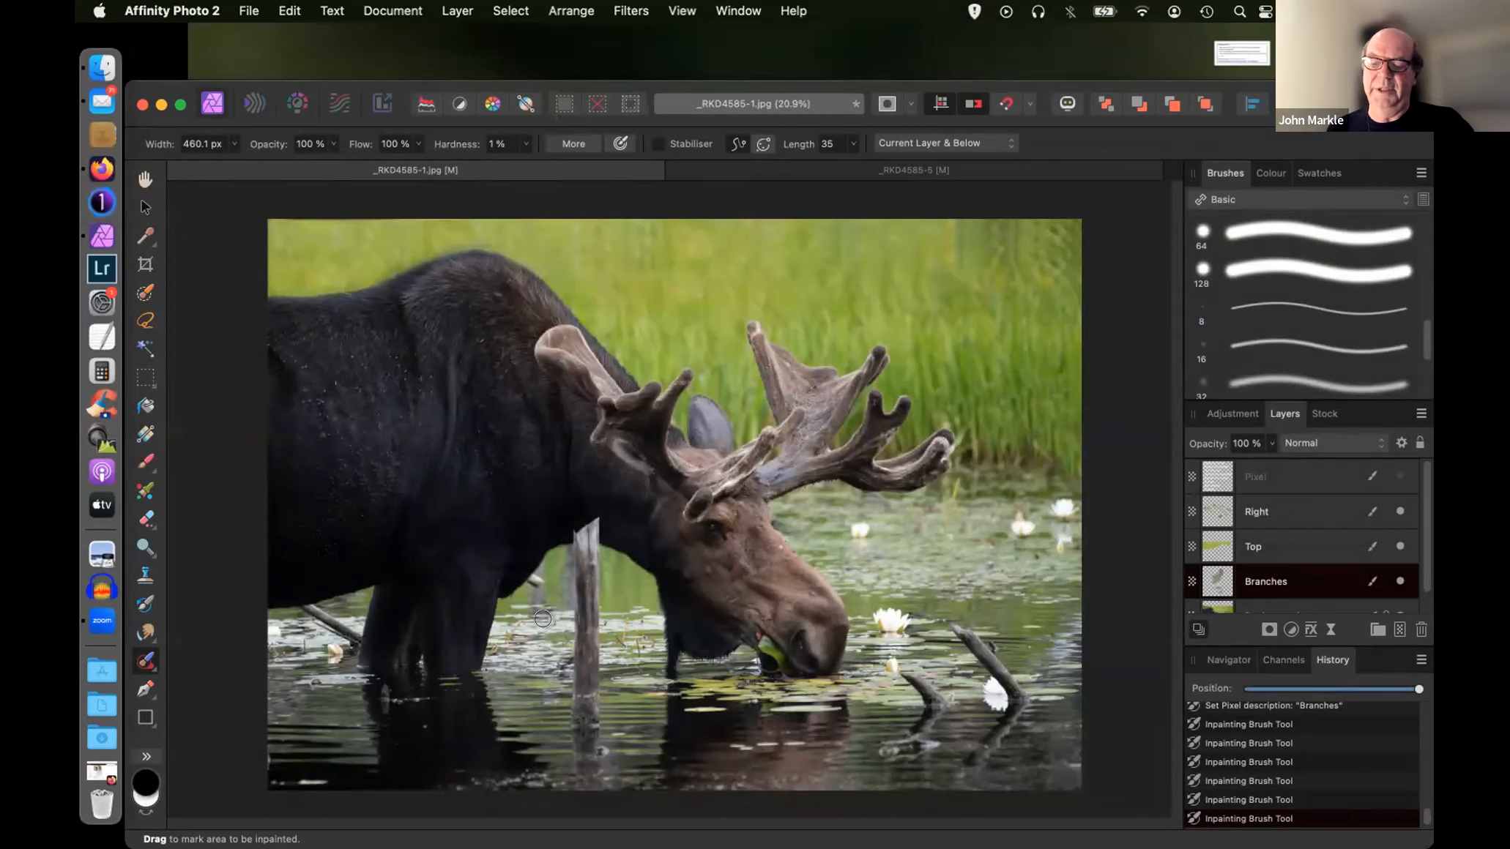
- Clone over the pale branch stub beside the moose's front leg using a 401.9 px Clone Brush
{"action": "scroll", "coordinate": [543, 618], "scroll_direction": "up", "scroll_amount": 5}
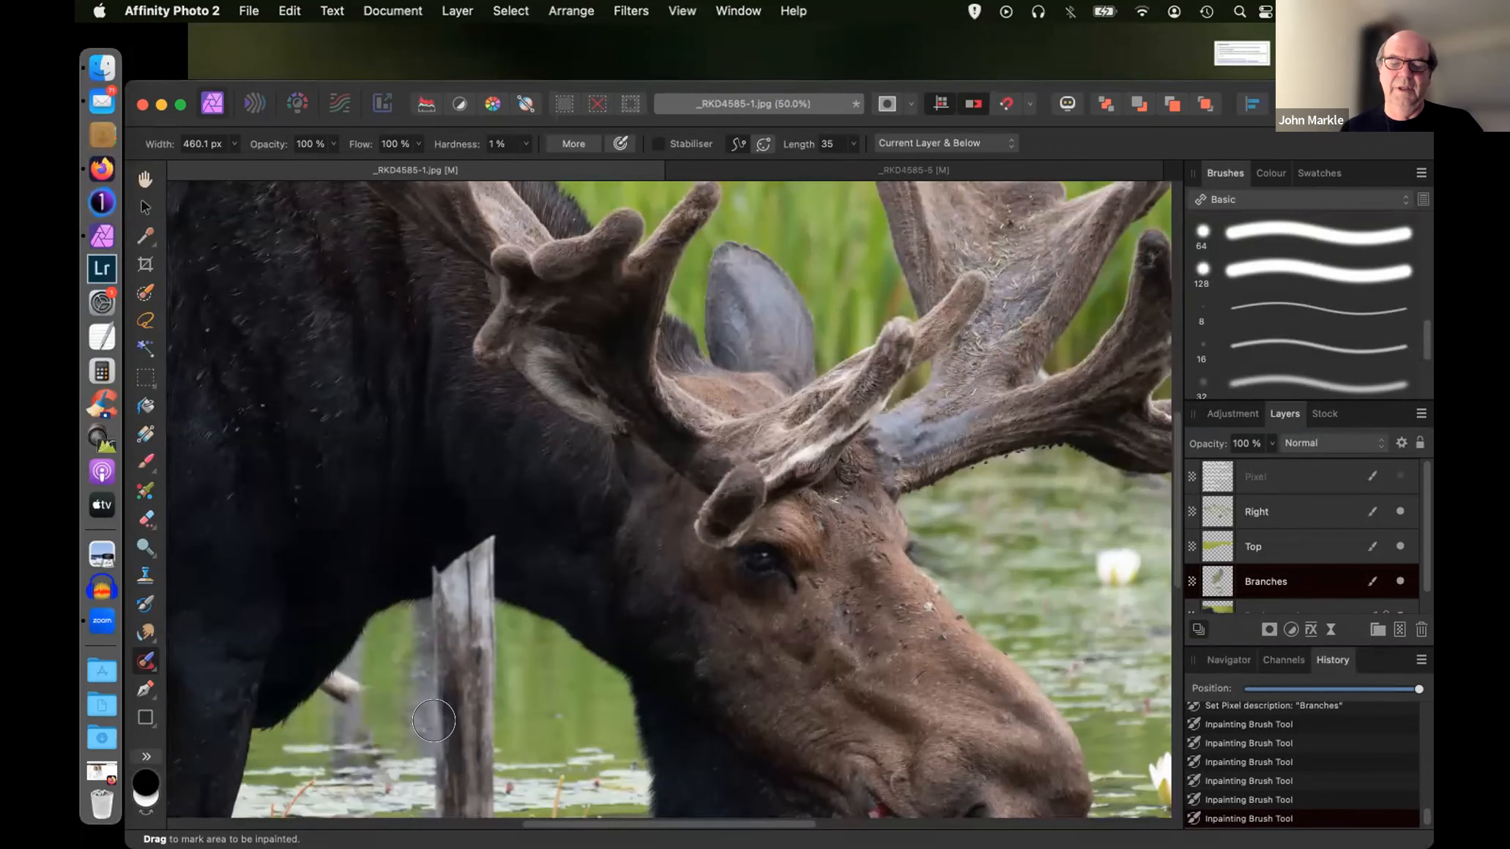
{"action": "scroll", "coordinate": [433, 721], "scroll_direction": "down", "scroll_amount": 5}
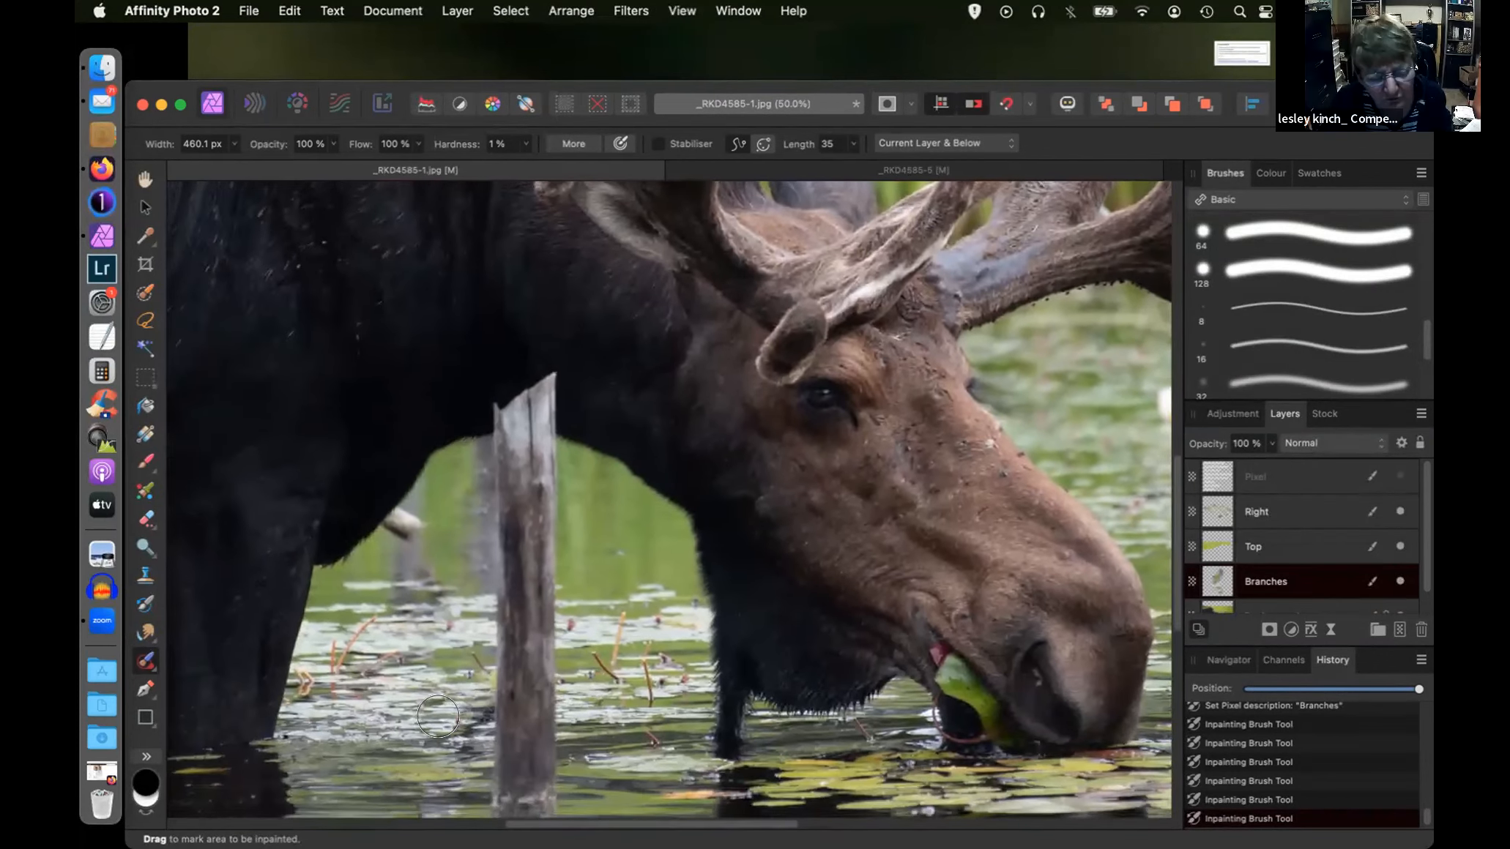
{"action": "scroll", "coordinate": [438, 716], "scroll_direction": "left", "scroll_amount": 5}
{"action": "scroll", "coordinate": [438, 716], "scroll_direction": "up", "scroll_amount": 3}
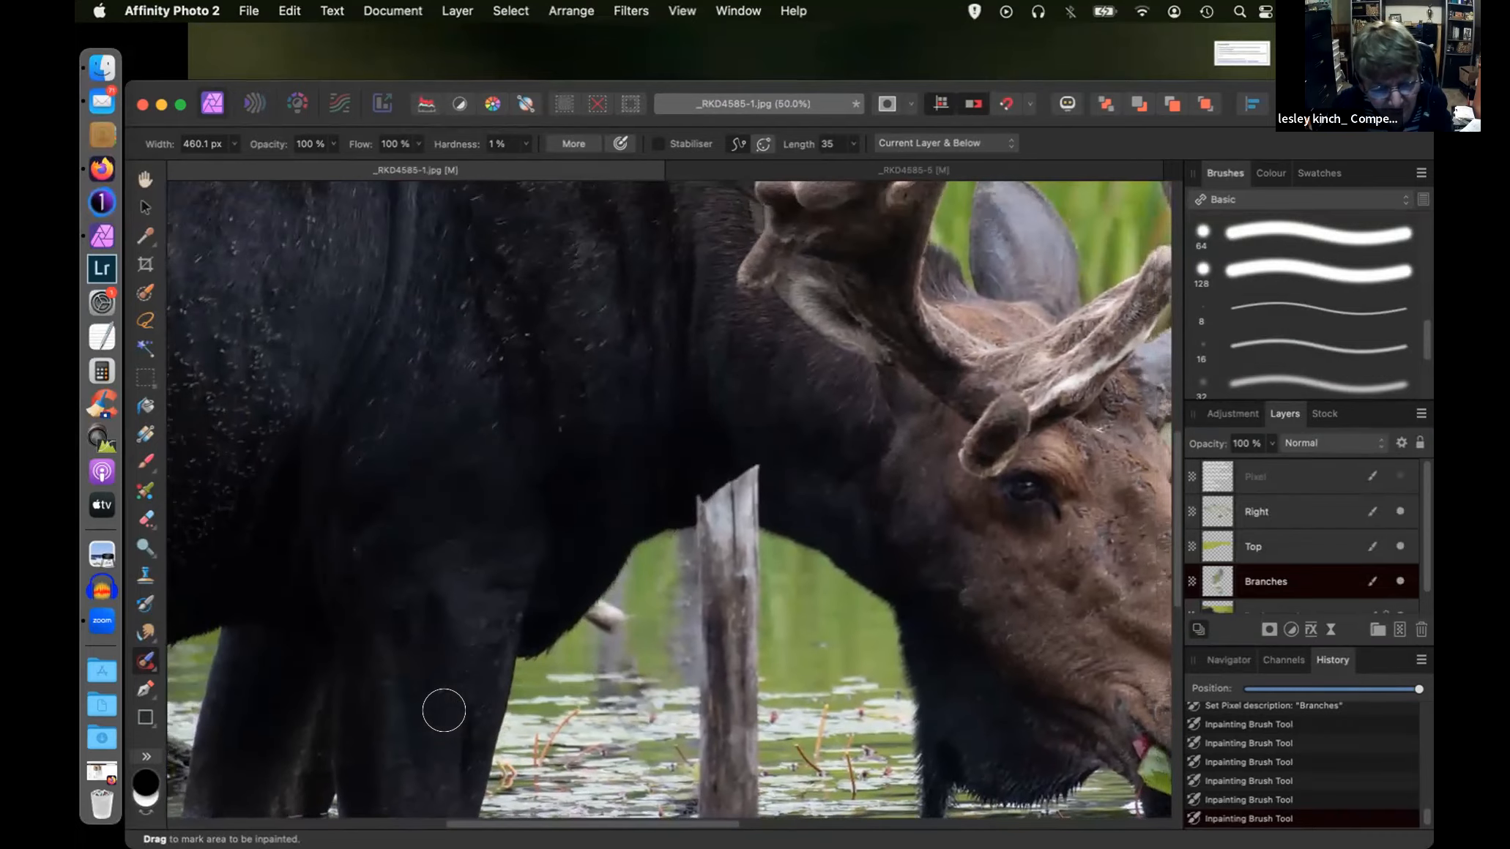
{"action": "scroll", "coordinate": [444, 710], "scroll_direction": "left", "scroll_amount": 2}
{"action": "scroll", "coordinate": [444, 711], "scroll_direction": "up", "scroll_amount": 1}
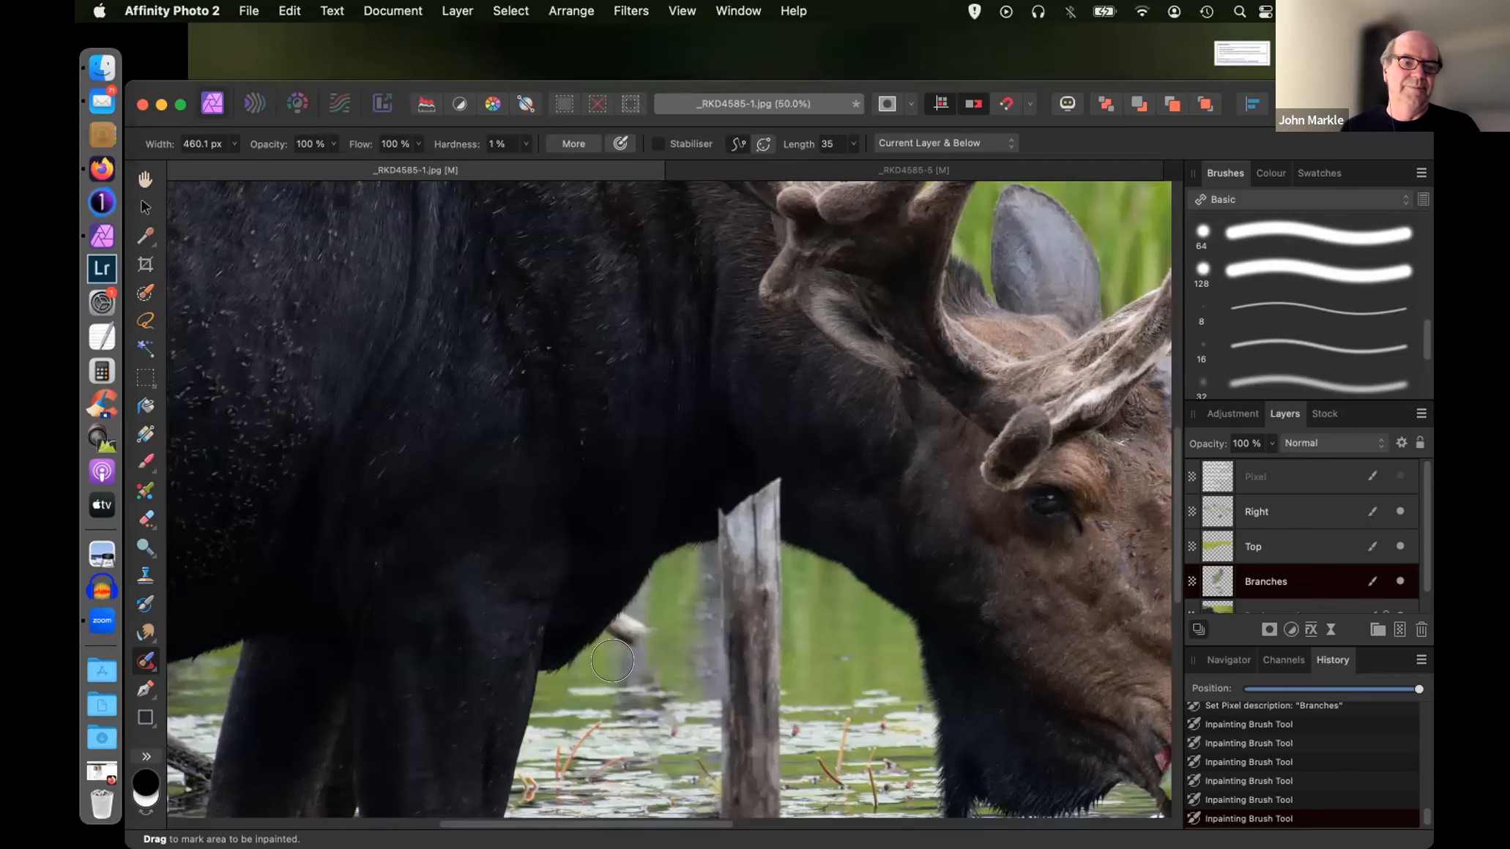
{"action": "key", "text": "c"}
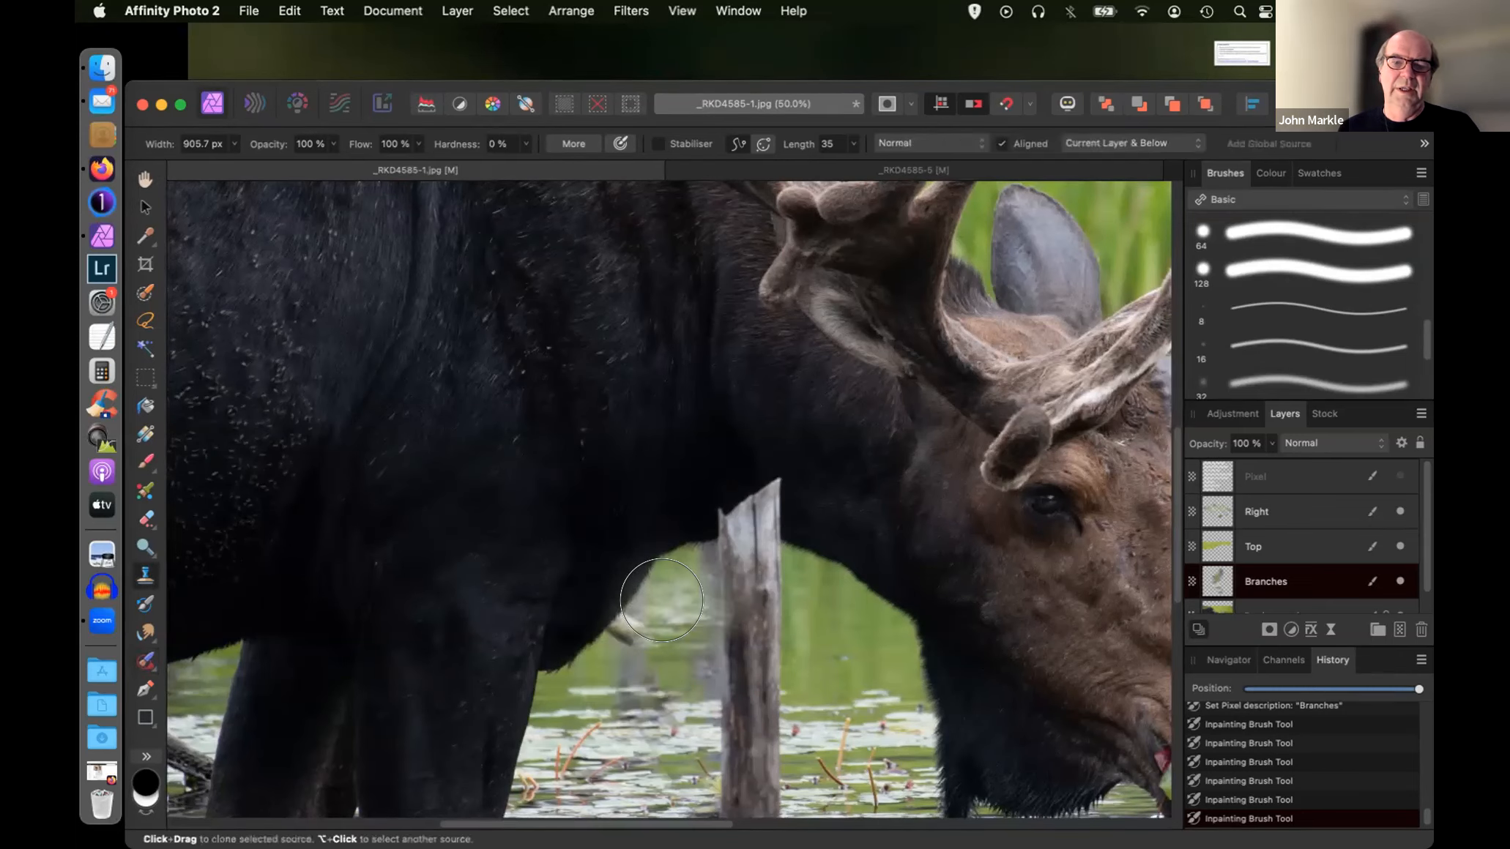
{"action": "key", "text": "bracketleft"}
{"action": "key", "text": "bracketleft"}
{"action": "key", "text": "bracketleft"}
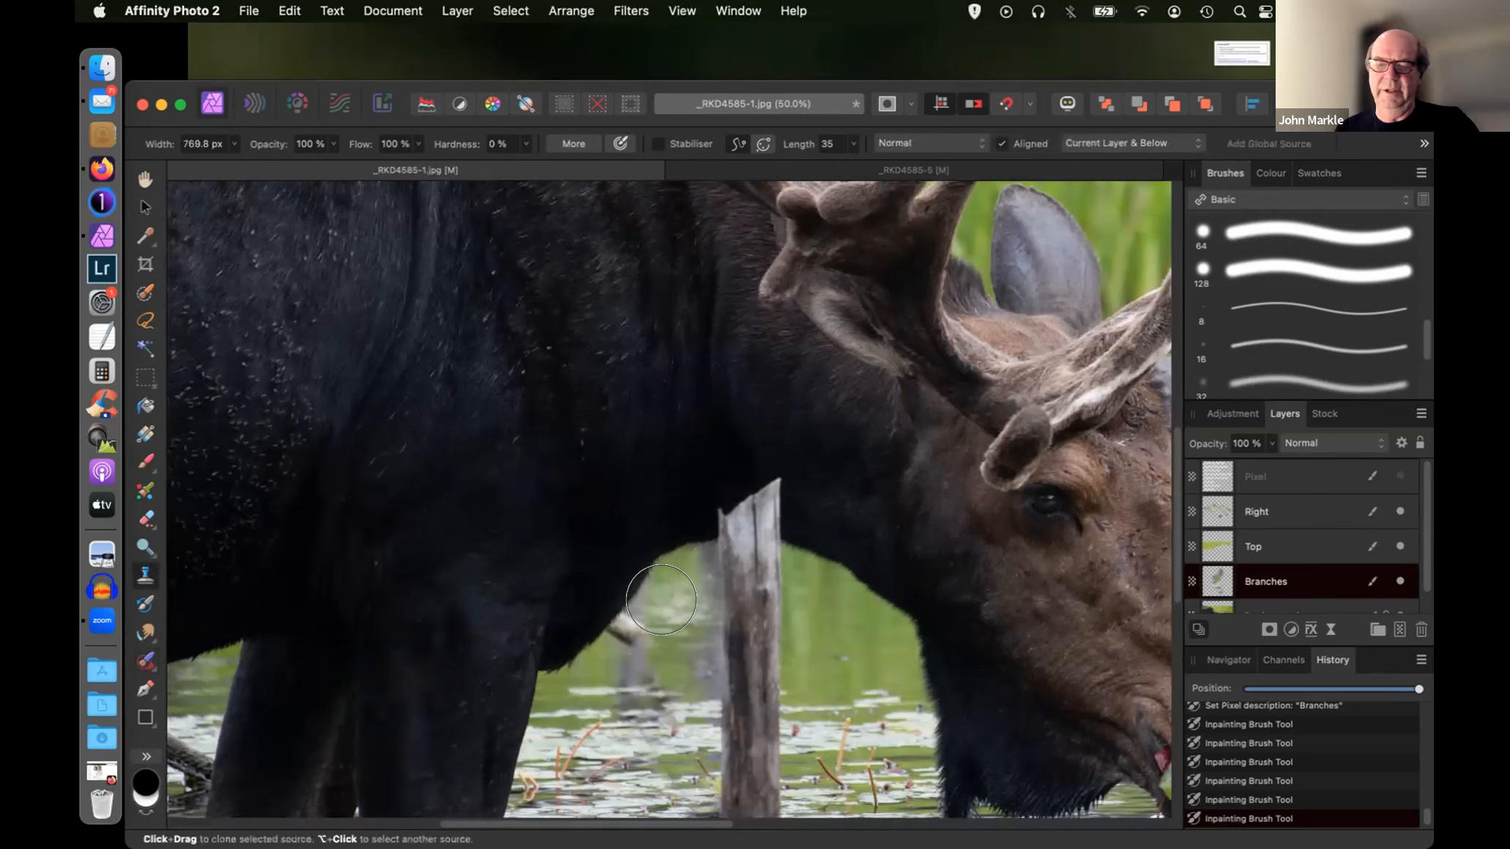
{"action": "key", "text": "bracketleft"}
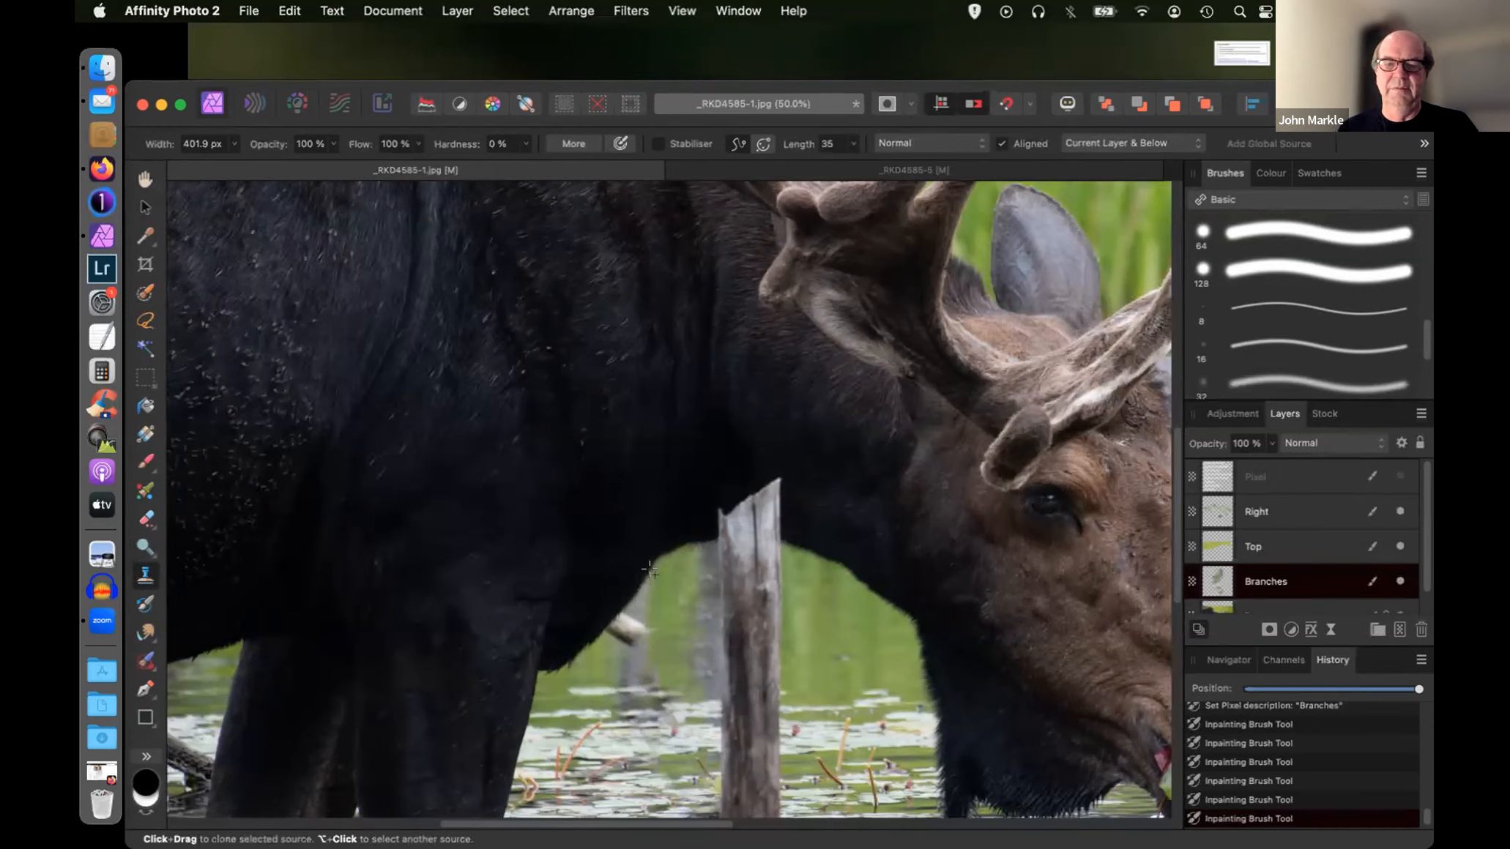
{"action": "left_click_drag", "start_coordinate": [620, 600], "coordinate": [612, 616]}
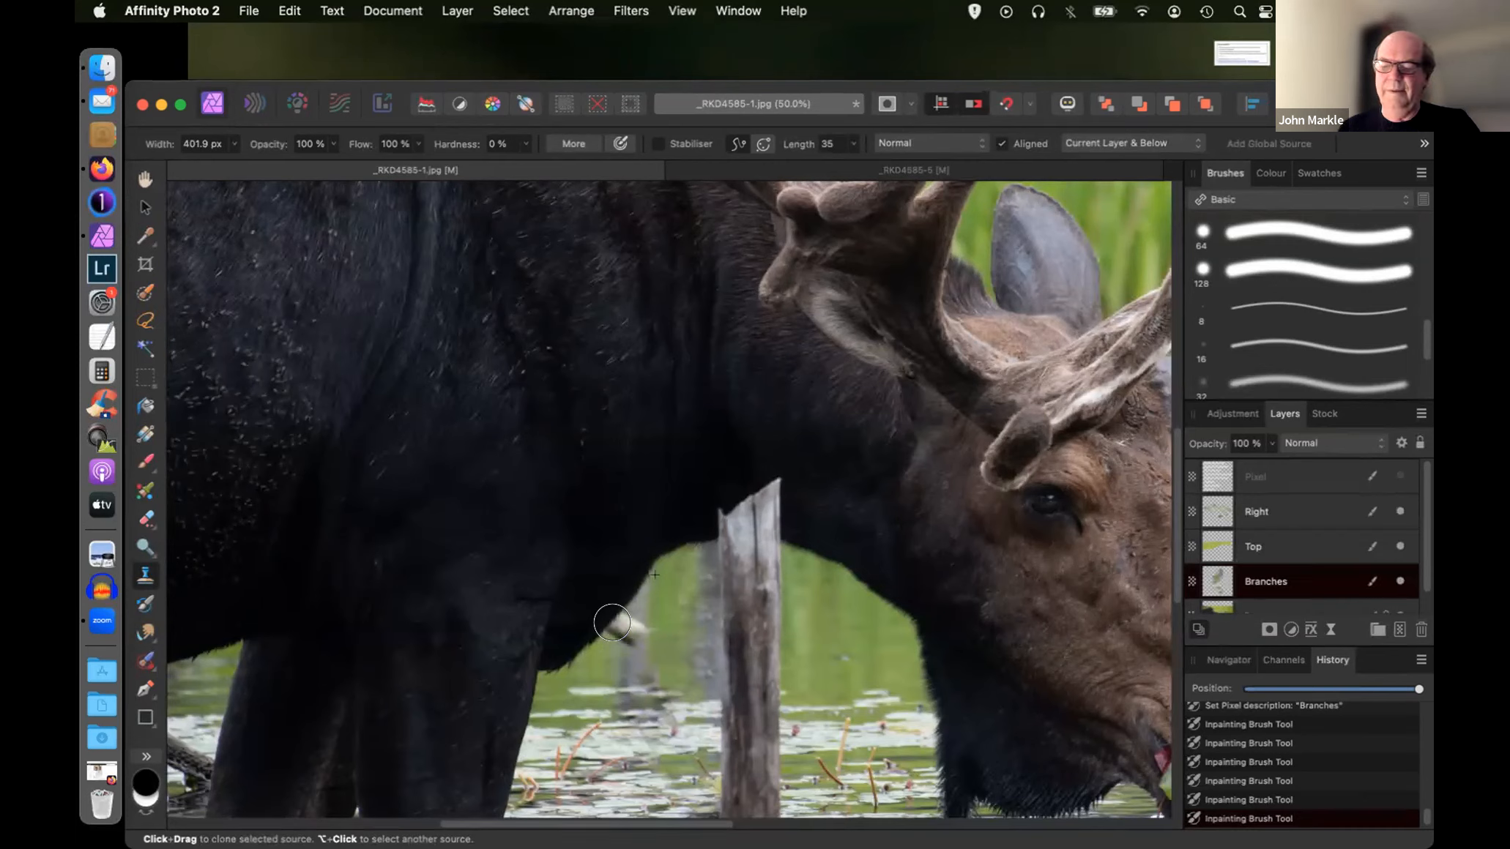
{"action": "left_click", "coordinate": [613, 623]}
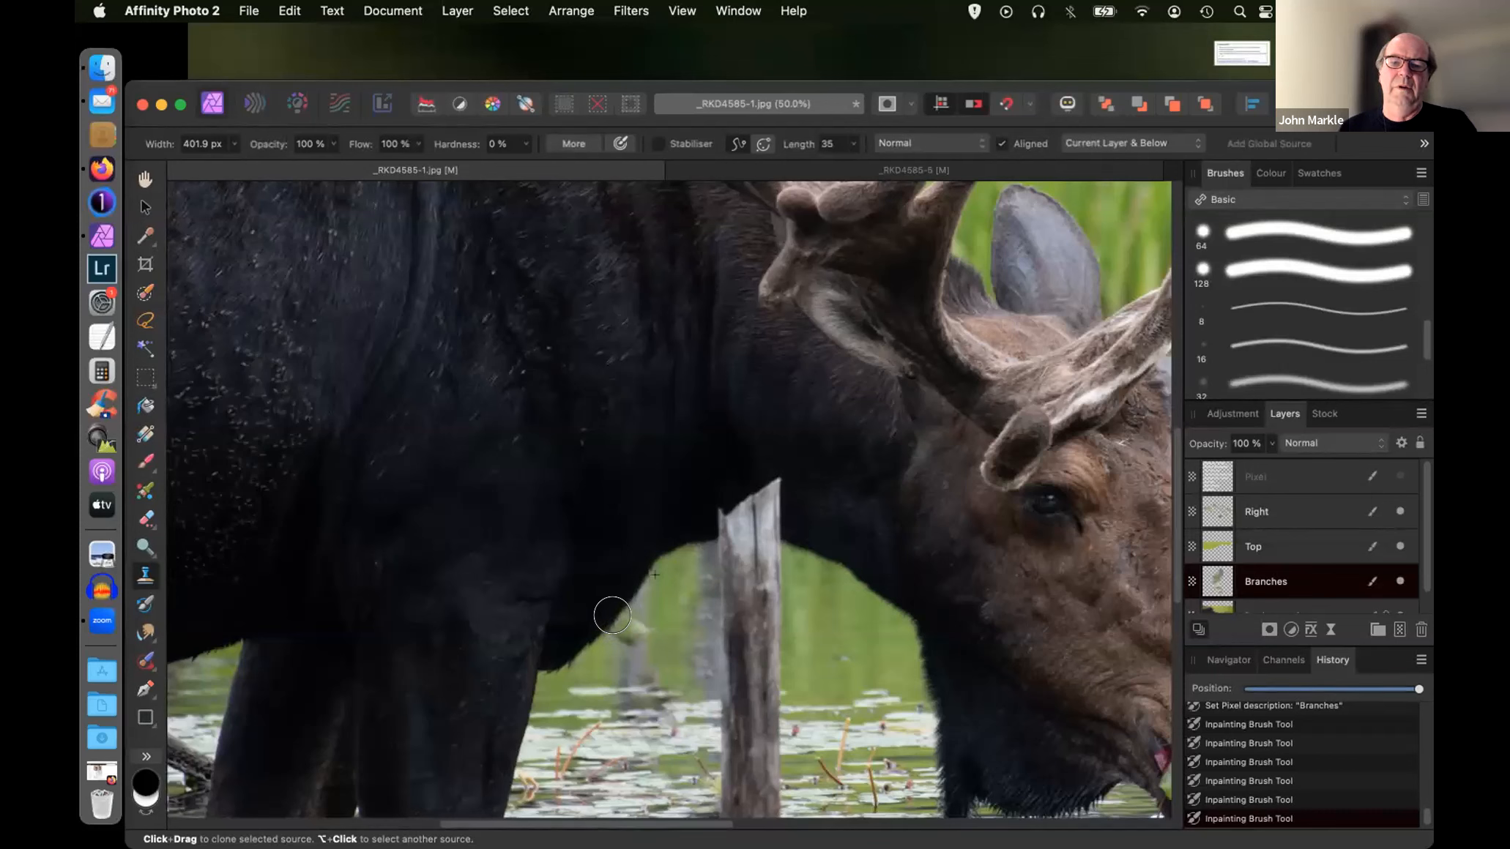
{"action": "left_click", "coordinate": [612, 615]}
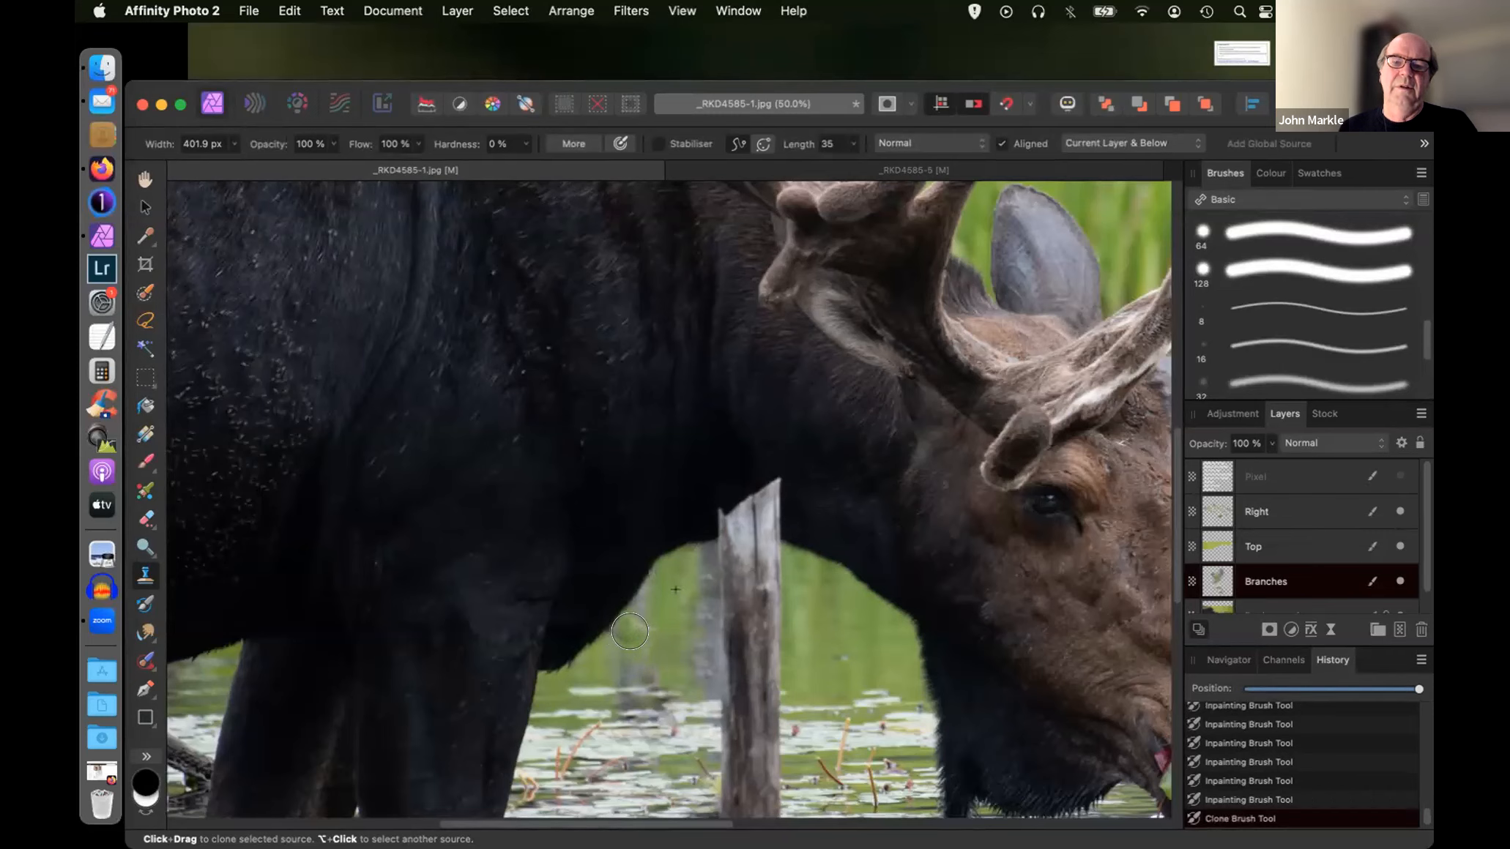
{"action": "left_click", "coordinate": [630, 631]}
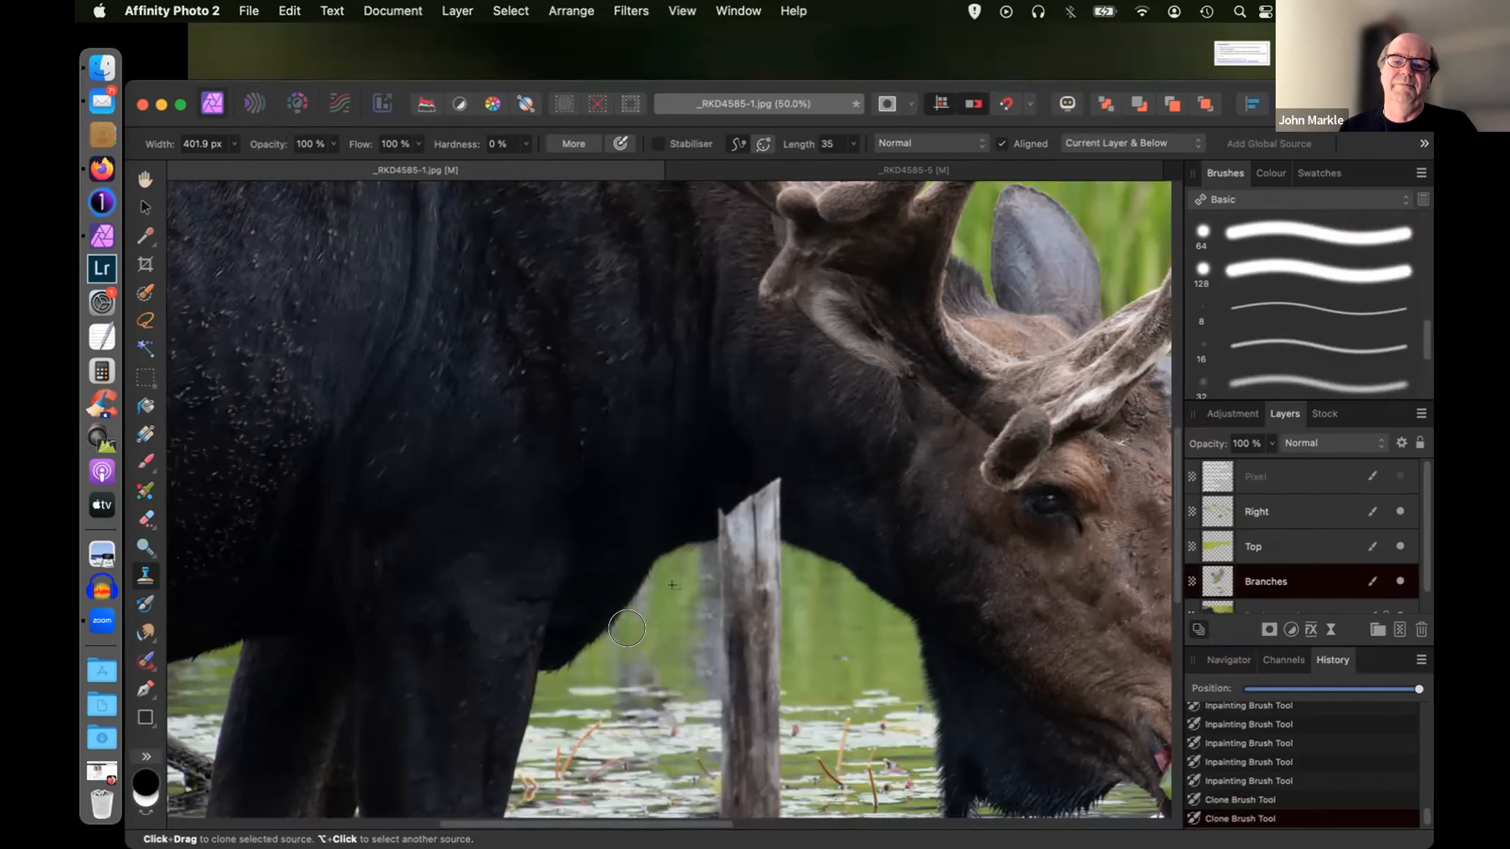
- Reduce the Clone Brush to 246.8 px and retouch the moose's edge where the pale branch stub met the leg
{"action": "key", "text": "bracketleft"}
{"action": "key", "text": "bracketleft"}
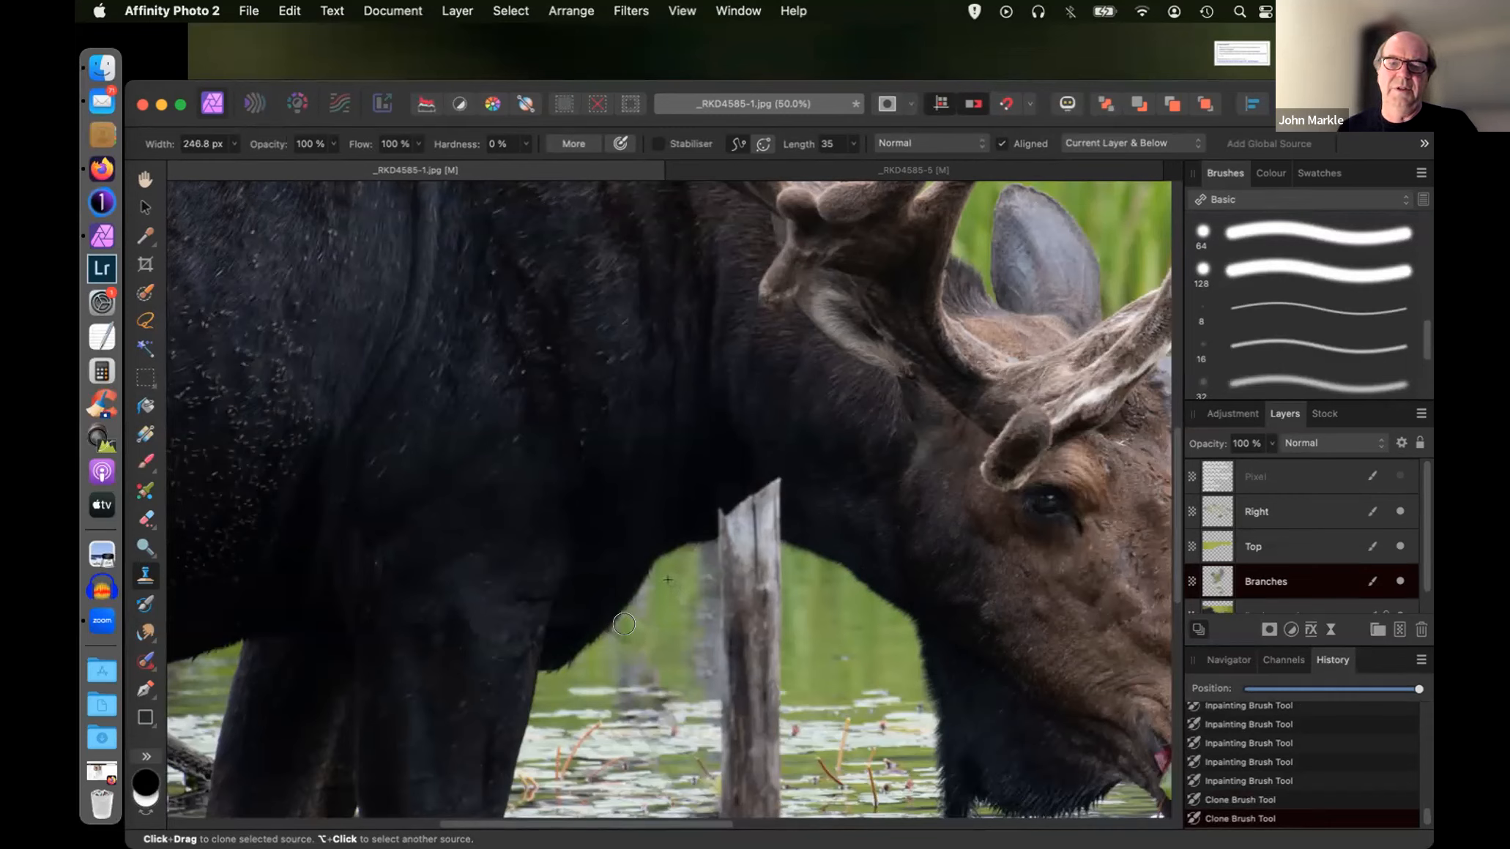
{"action": "left_click", "coordinate": [624, 624]}
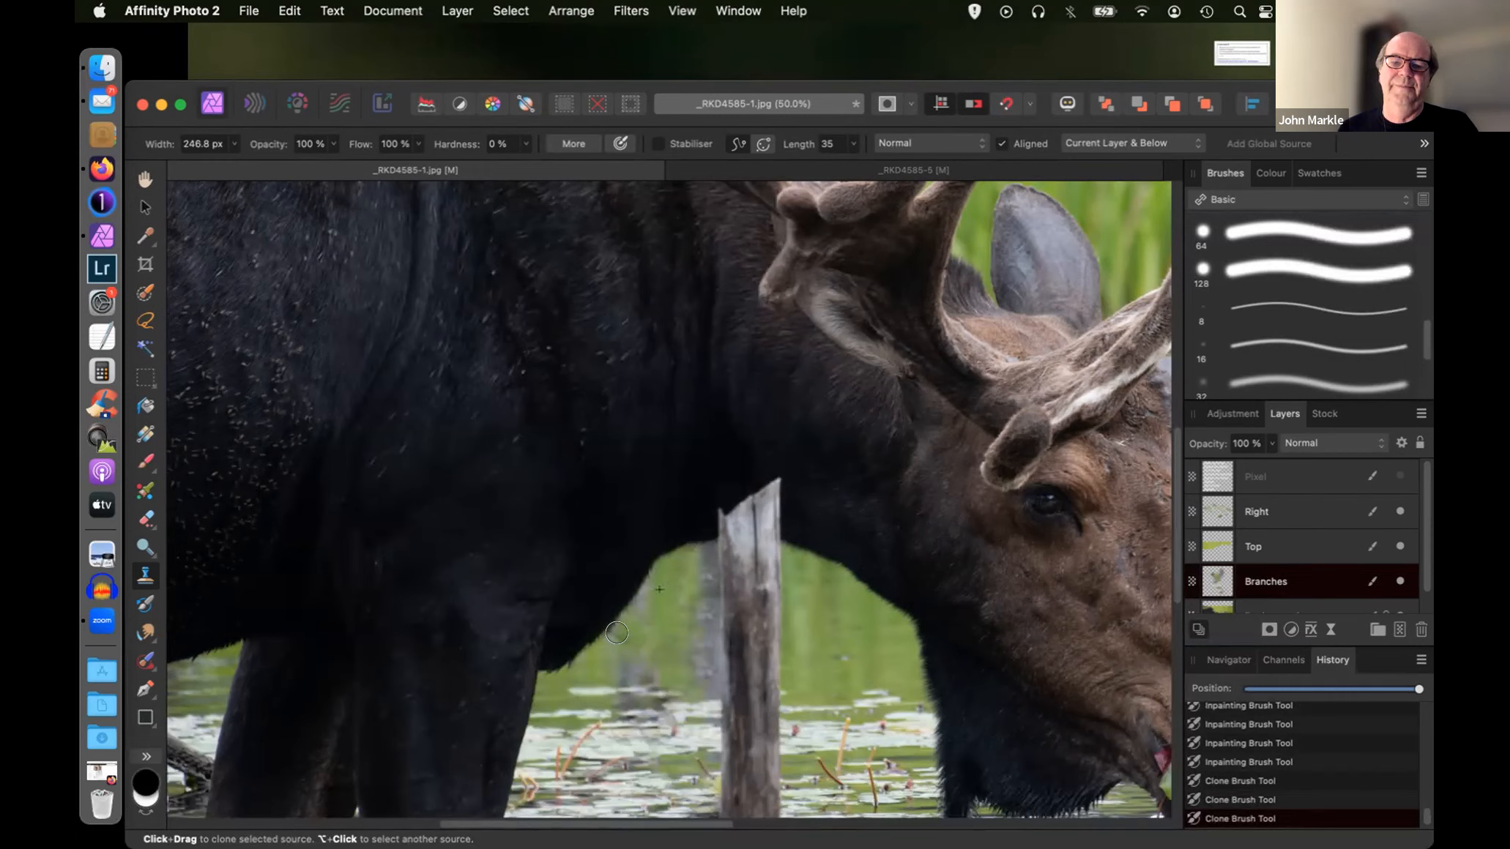
{"action": "left_click", "coordinate": [616, 632]}
{"action": "left_click", "coordinate": [615, 651]}
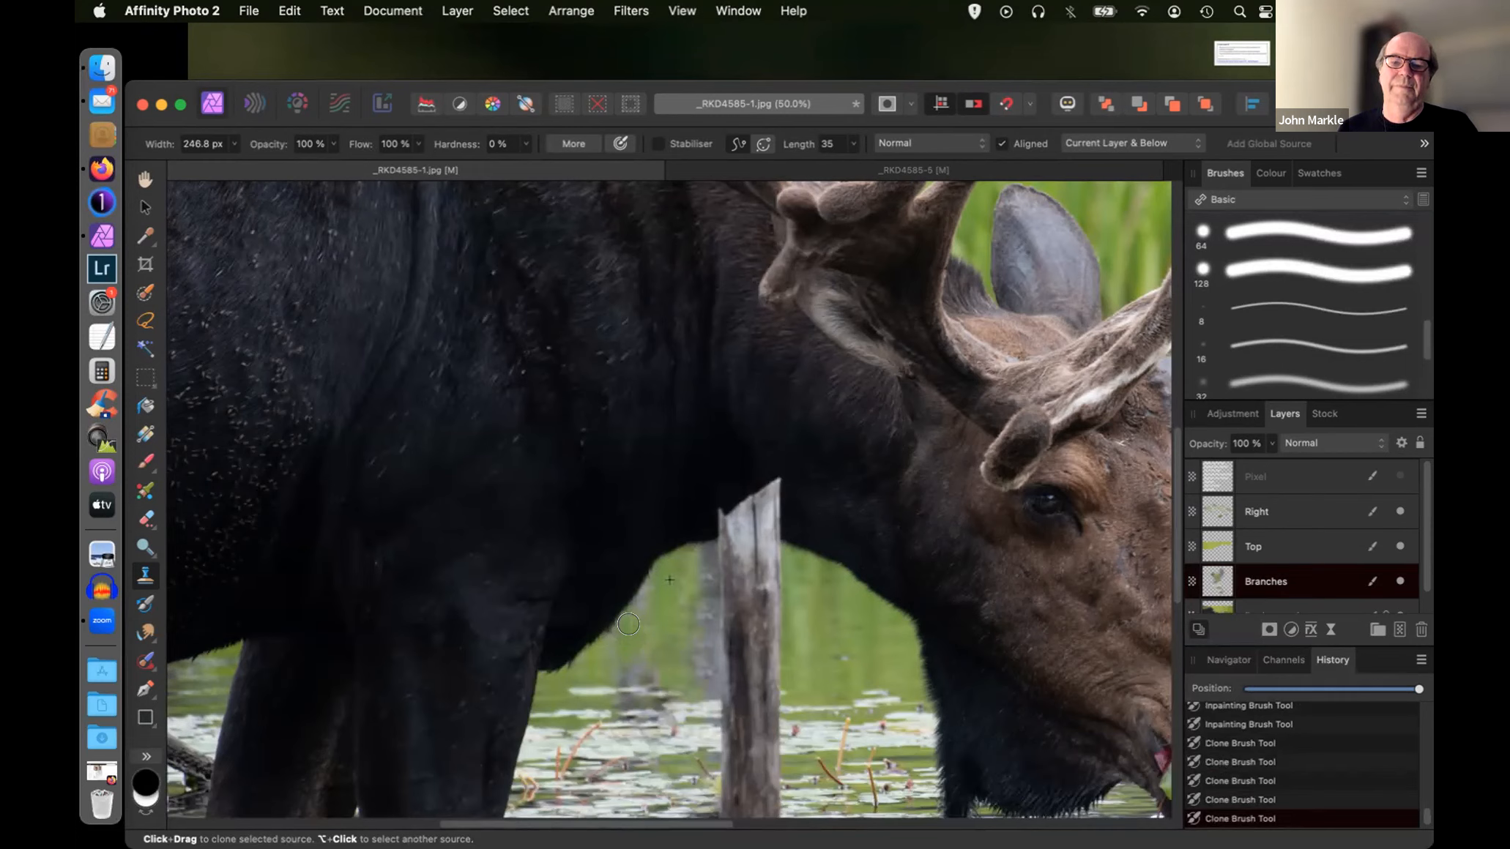
{"action": "left_click", "coordinate": [630, 619]}
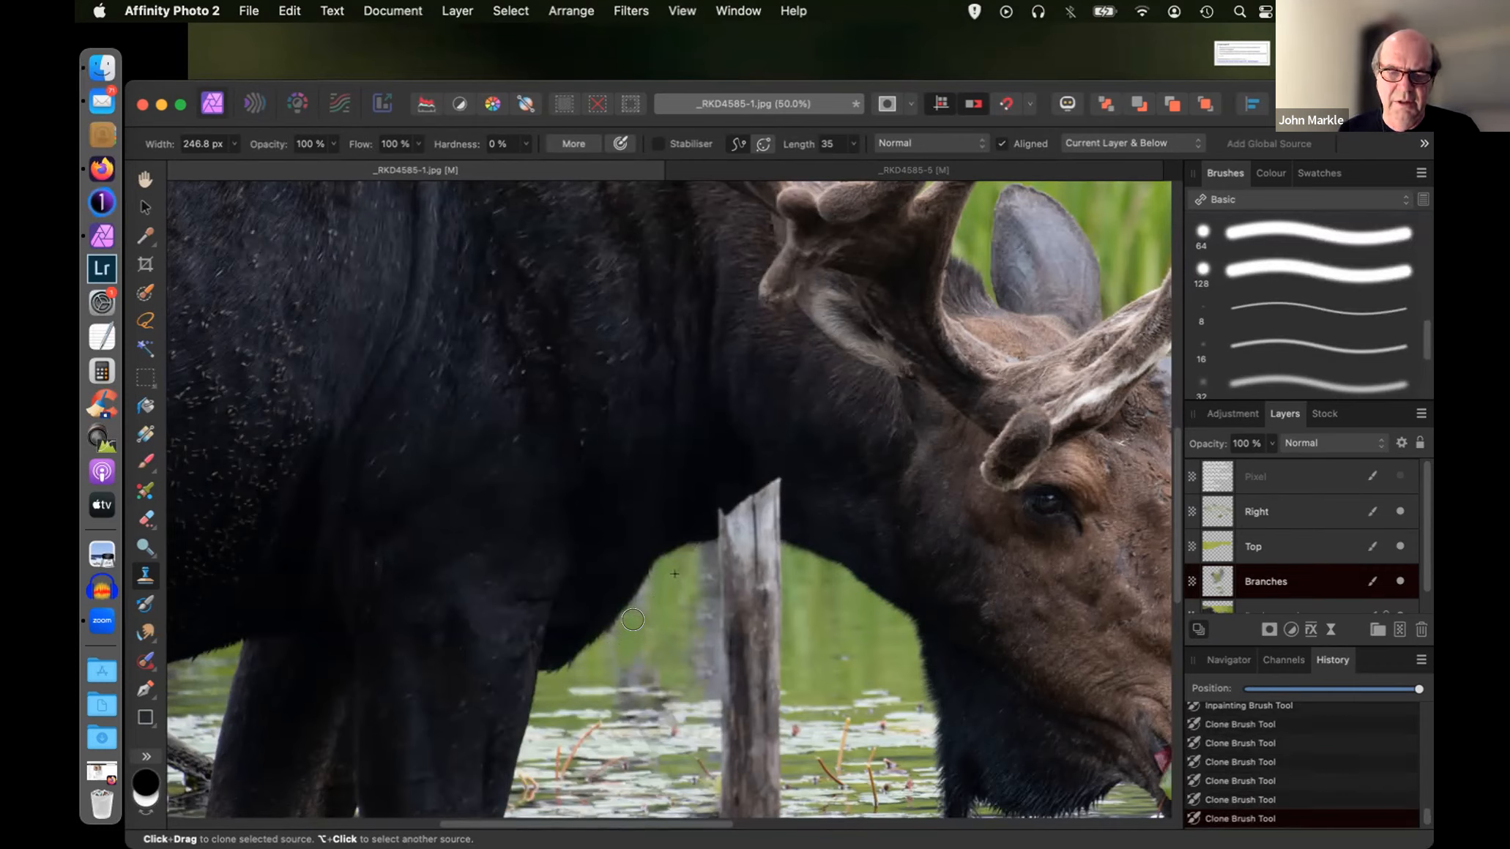
{"action": "left_click", "coordinate": [634, 620]}
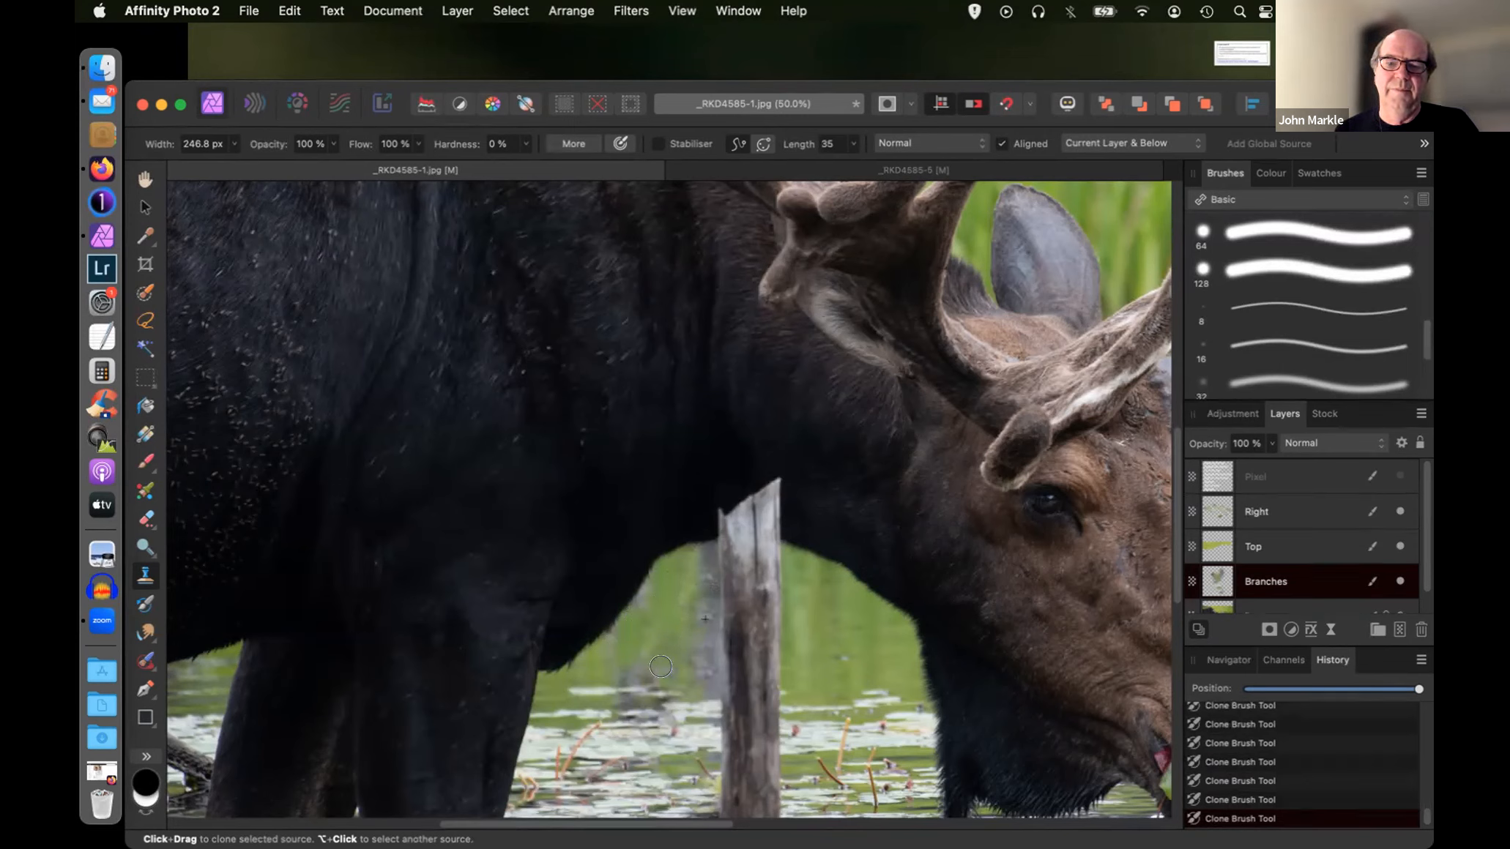
- Clone green water over the blurred streak beside the post and across the post's upper-middle section, undoing the stray dark stroke
{"action": "left_click_drag", "start_coordinate": [677, 584], "coordinate": [669, 565]}
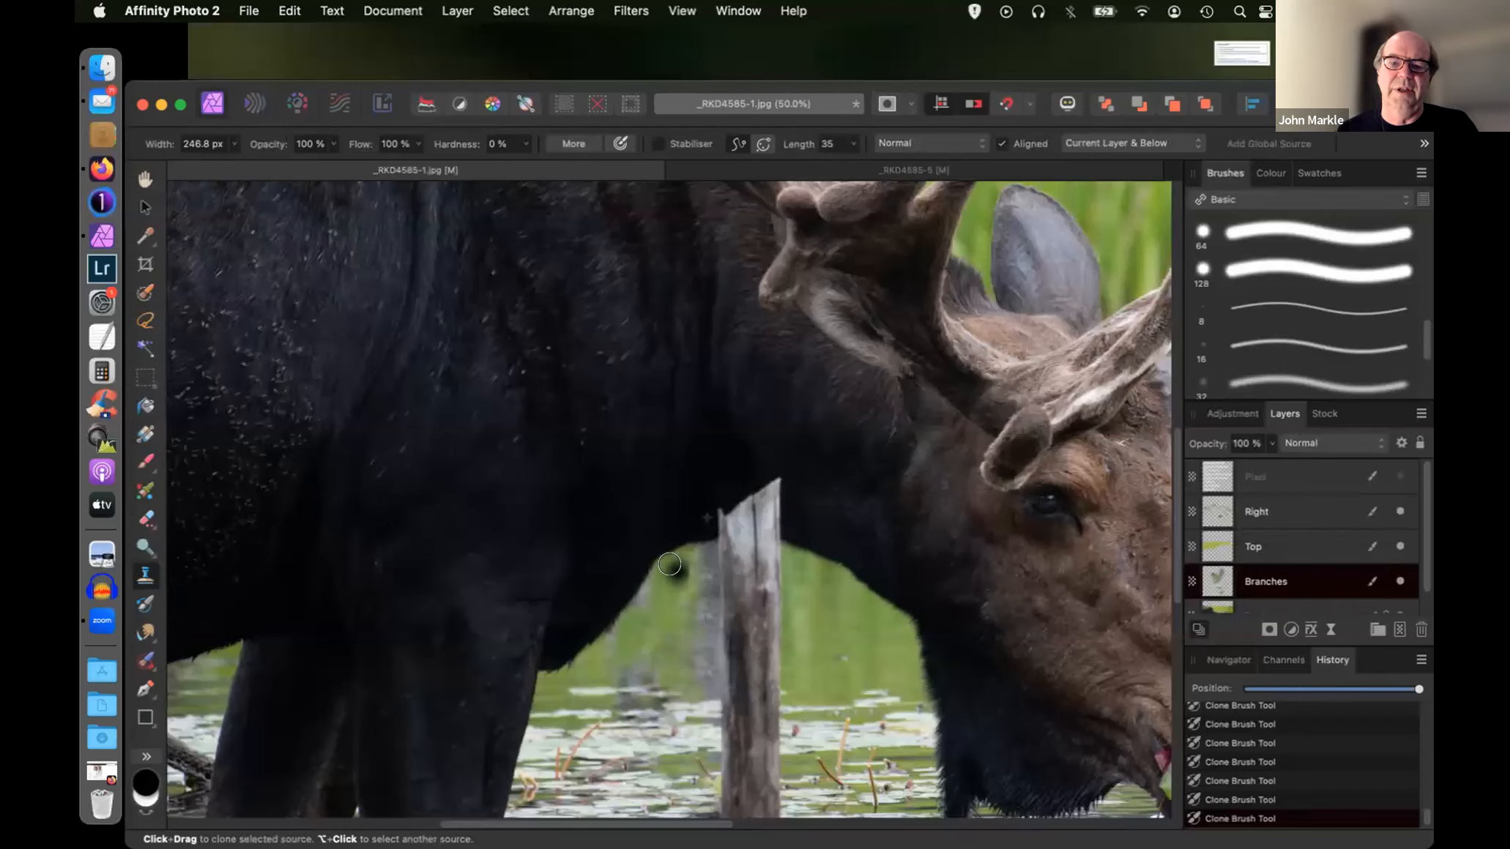
{"action": "key", "text": "super+z"}
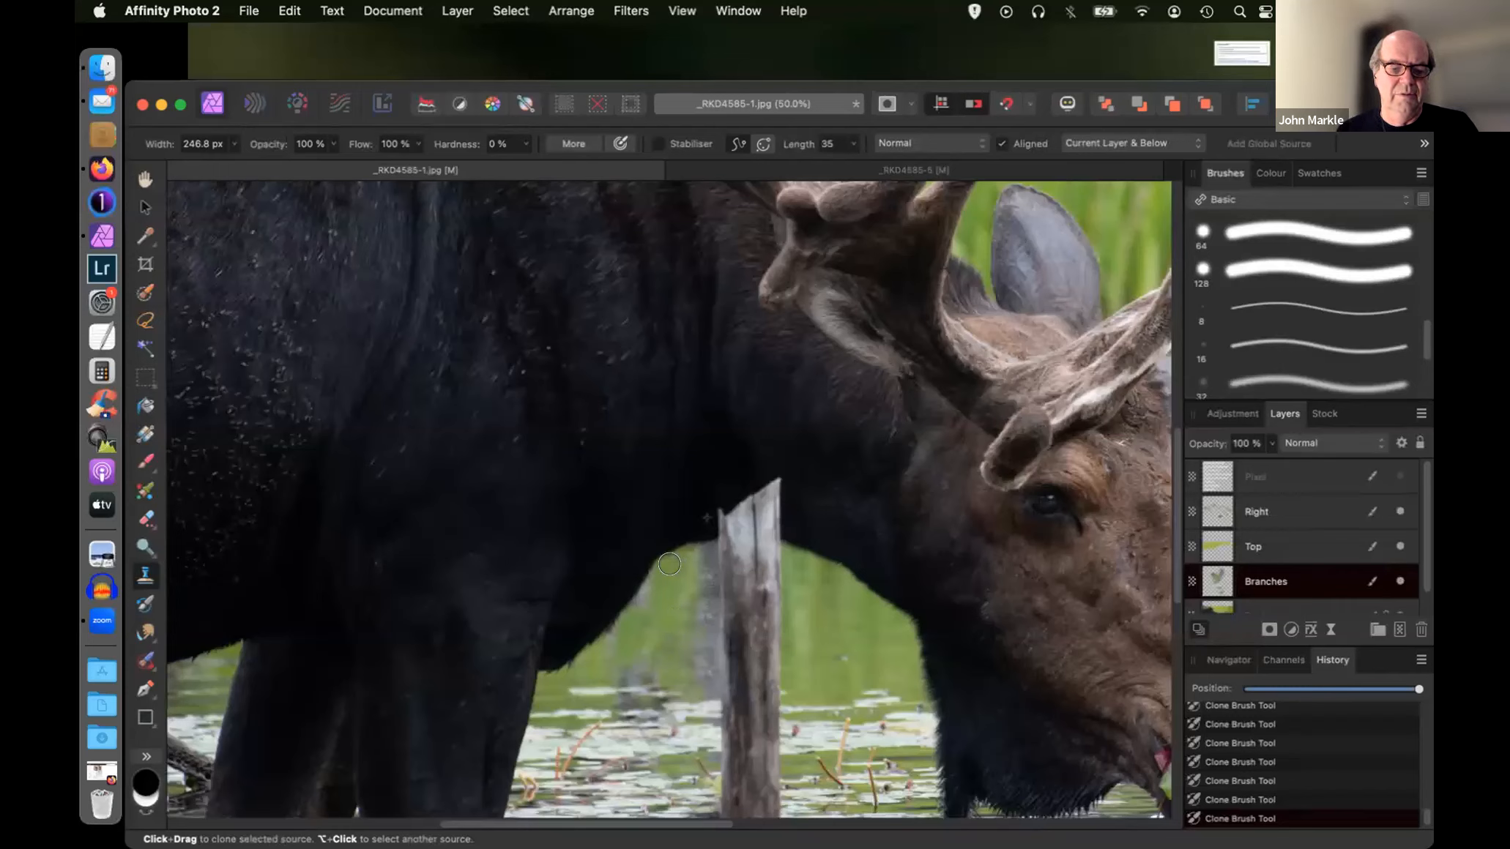
{"action": "left_click_drag", "start_coordinate": [670, 564], "coordinate": [698, 572]}
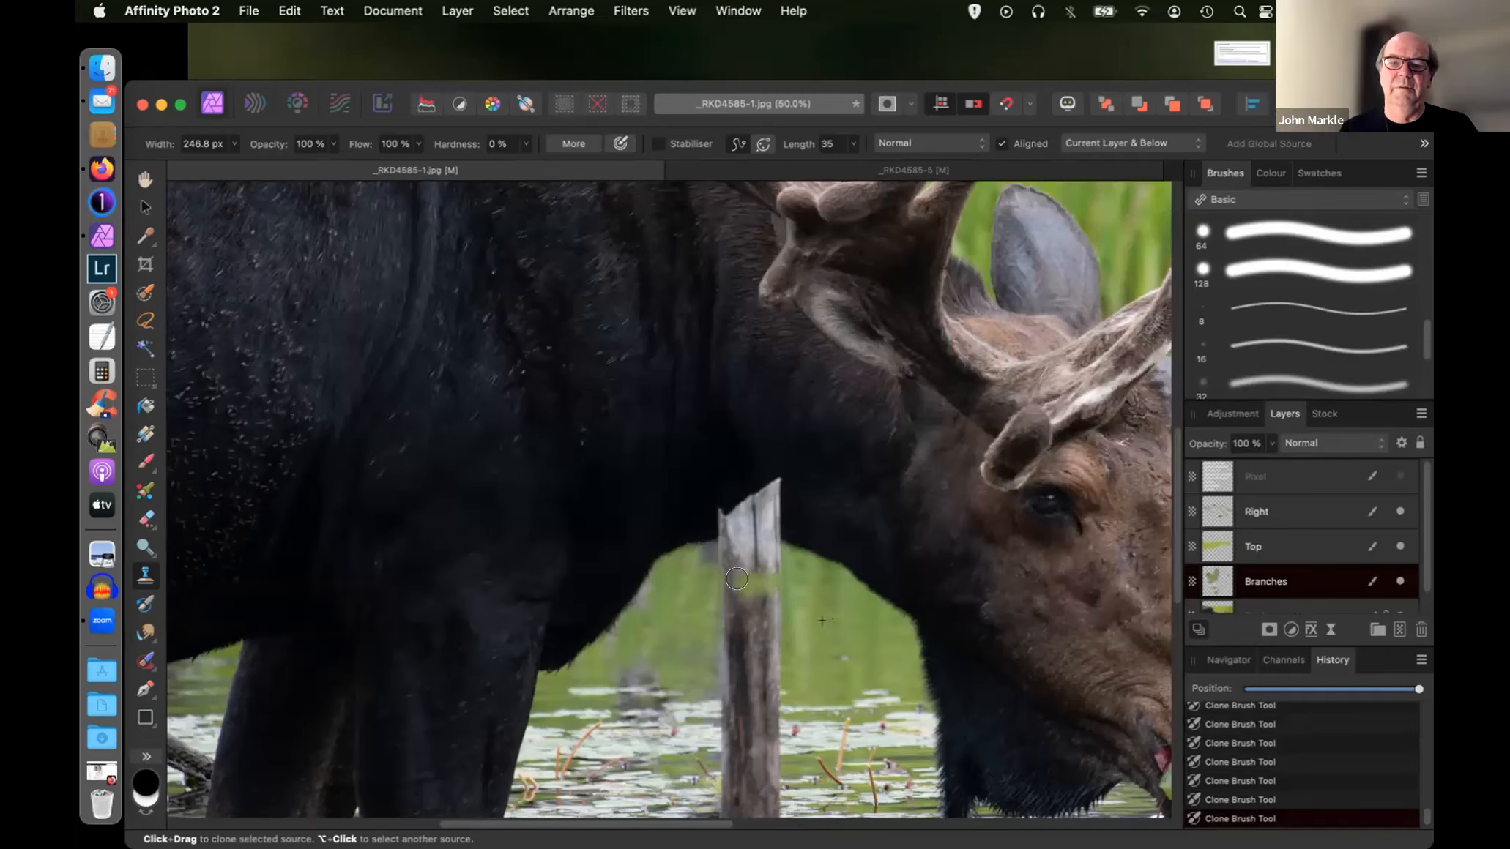
{"action": "mouse_move", "coordinate": [754, 585]}
{"action": "left_mouse_down"}
{"action": "mouse_move", "coordinate": [769, 590]}
{"action": "mouse_move", "coordinate": [721, 606]}
{"action": "mouse_move", "coordinate": [766, 619]}
{"action": "mouse_move", "coordinate": [728, 619]}
{"action": "mouse_move", "coordinate": [740, 632]}
{"action": "mouse_move", "coordinate": [756, 617]}
{"action": "mouse_move", "coordinate": [763, 639]}
{"action": "mouse_move", "coordinate": [742, 635]}
{"action": "mouse_move", "coordinate": [754, 650]}
{"action": "mouse_move", "coordinate": [763, 633]}
{"action": "mouse_move", "coordinate": [724, 633]}
{"action": "left_mouse_up"}
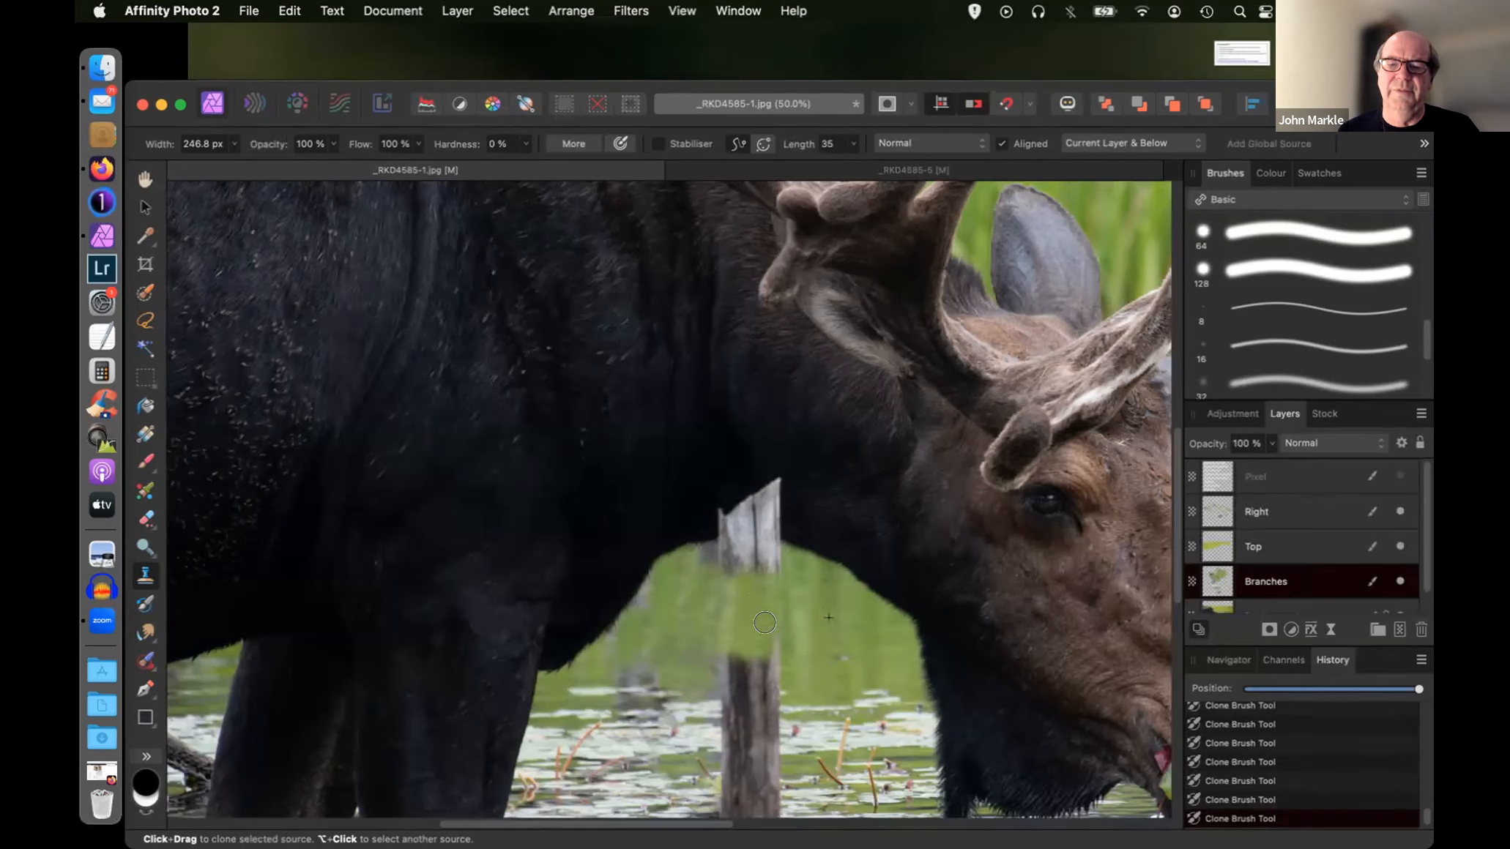
{"action": "left_click", "coordinate": [728, 620]}
{"action": "left_click", "coordinate": [730, 622]}
{"action": "left_click_drag", "start_coordinate": [729, 622], "coordinate": [761, 630]}
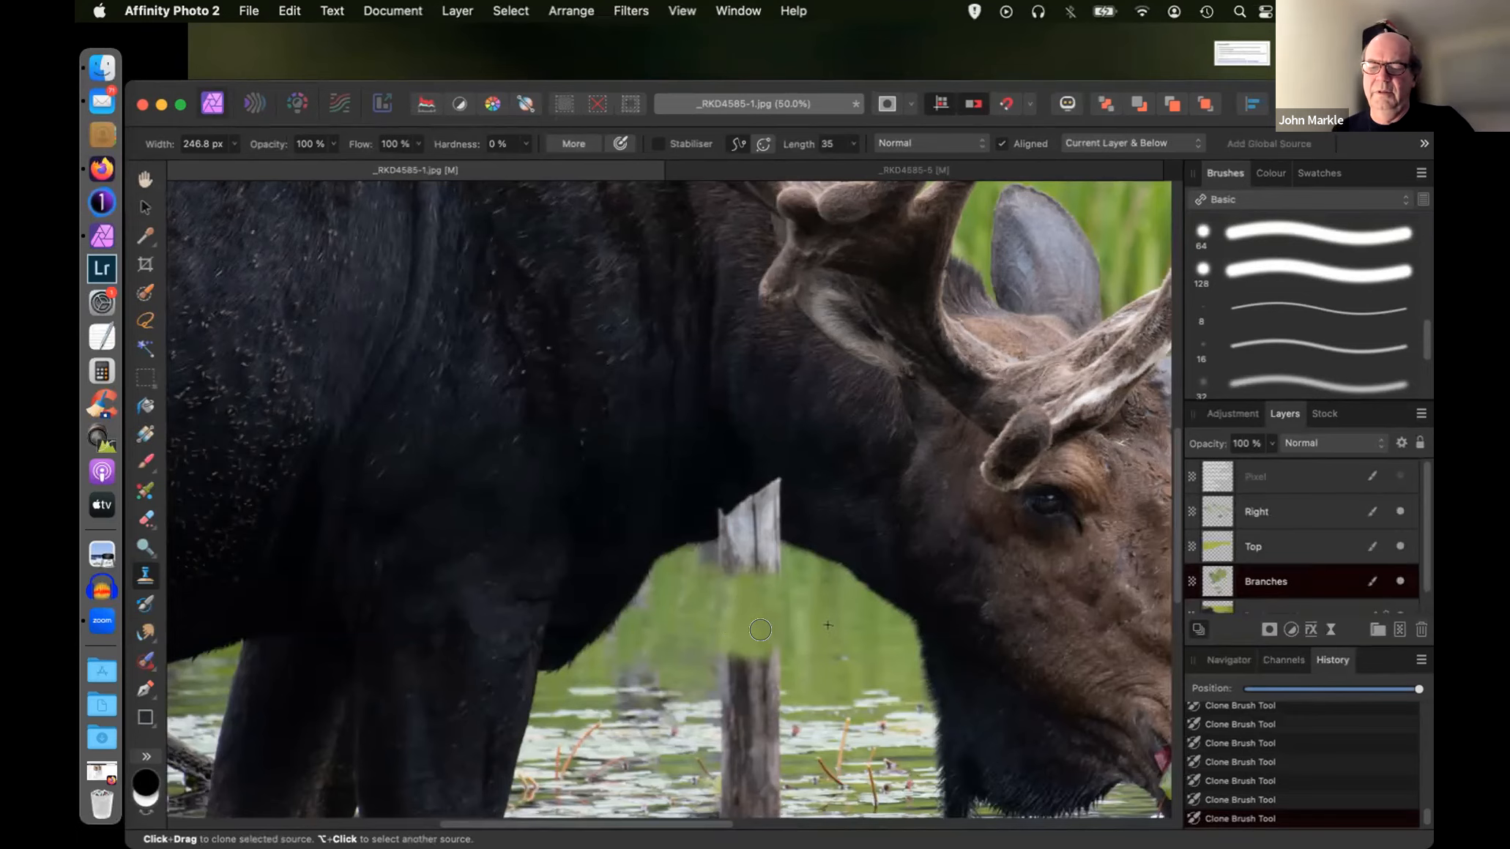
- Clone water sampled beside the post over its lower section down to the waterline, using a 754.9 px brush
{"action": "key", "text": "super+0"}
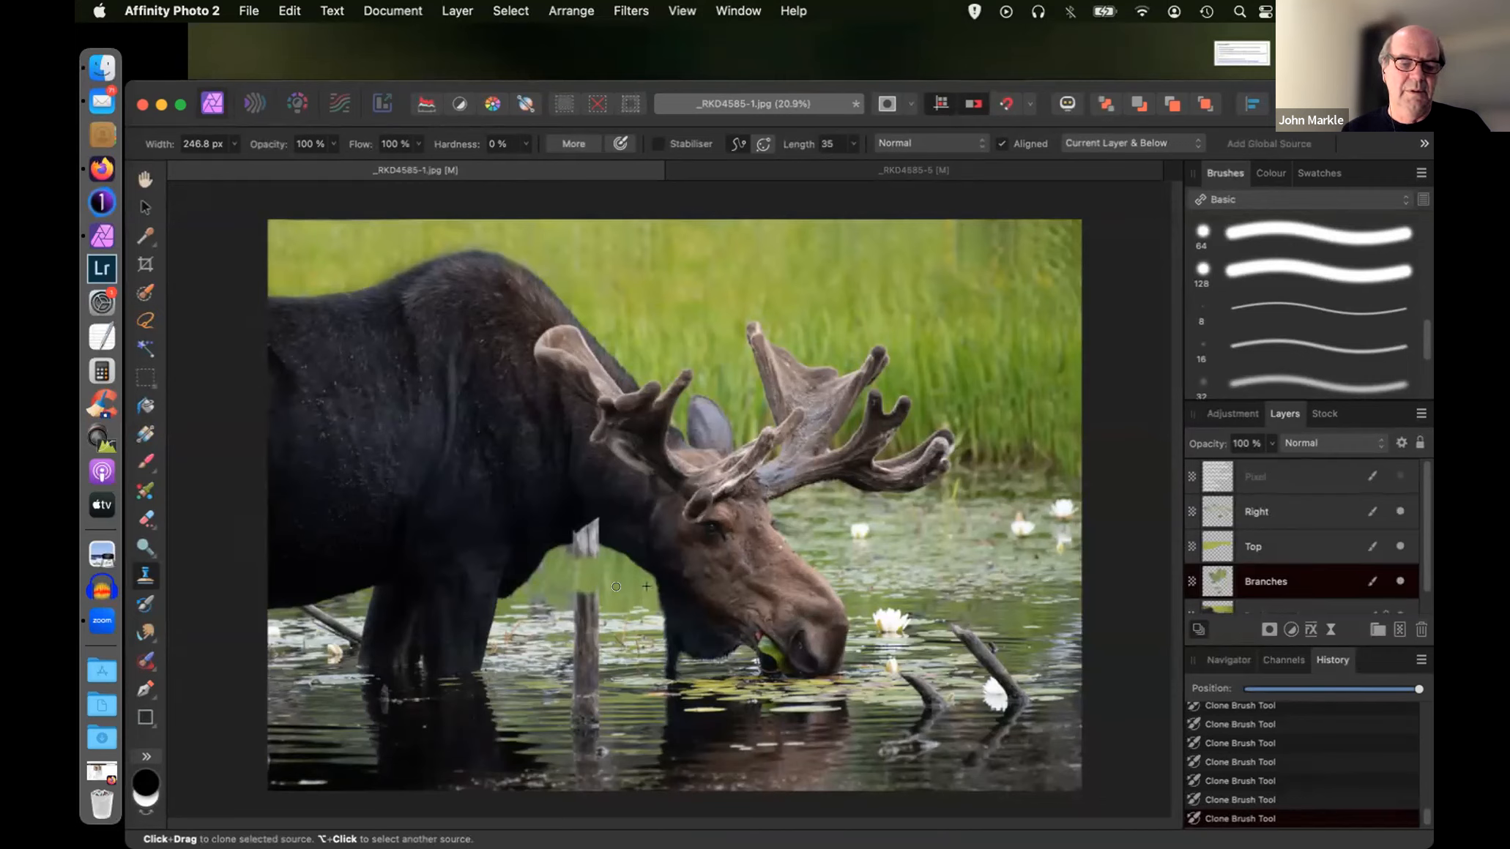
{"action": "left_click", "coordinate": [615, 587], "text": "alt"}
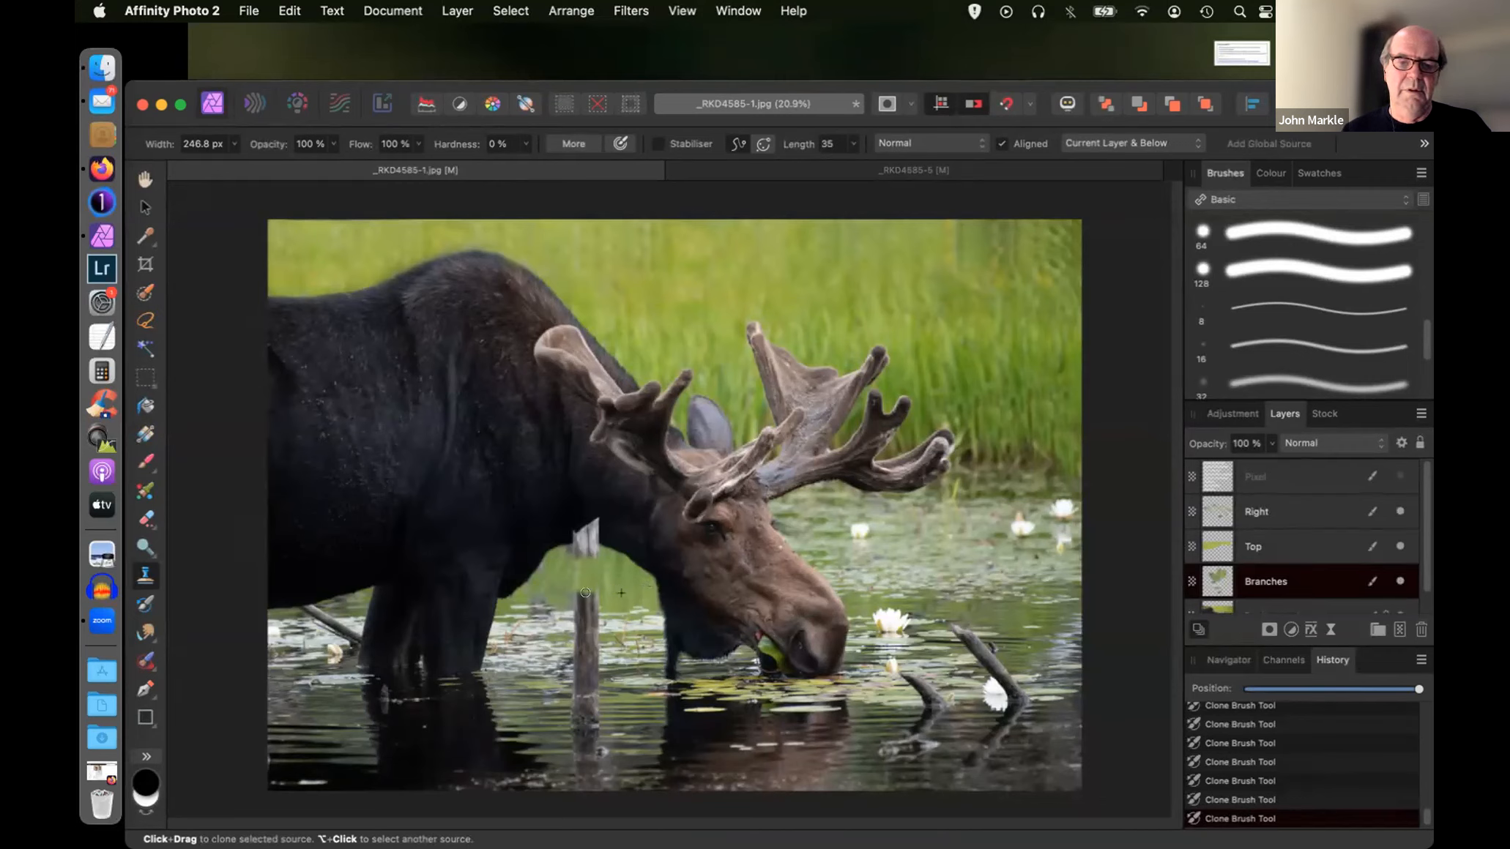
{"action": "key", "text": "bracketright"}
{"action": "key", "text": "bracketright"}
{"action": "key", "text": "bracketright"}
{"action": "key", "text": "bracketright"}
{"action": "key", "text": "bracketright"}
{"action": "key", "text": "bracketright"}
{"action": "key", "text": "bracketright"}
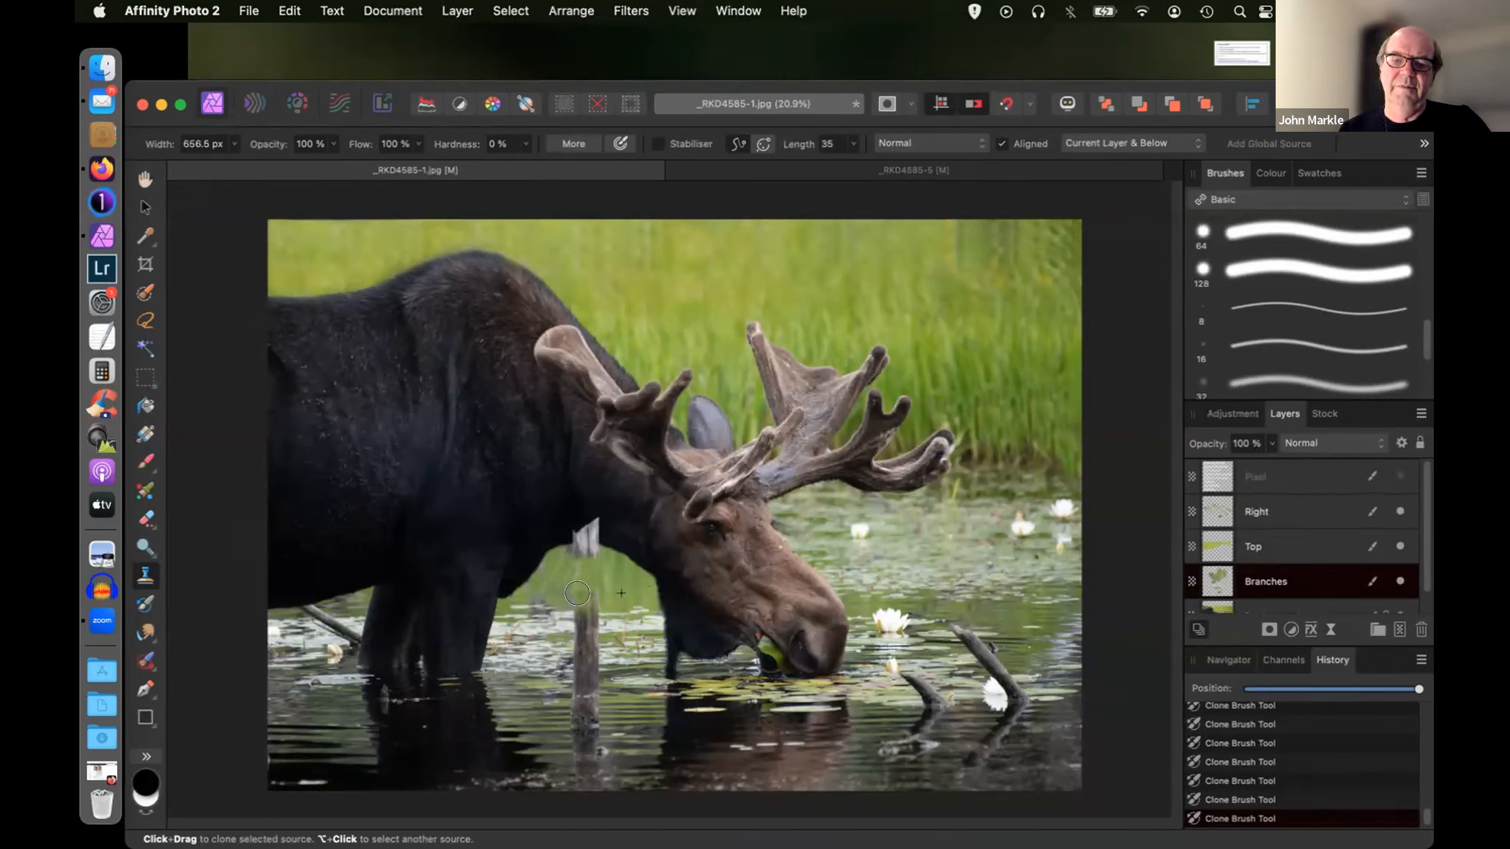
{"action": "key", "text": "bracketright"}
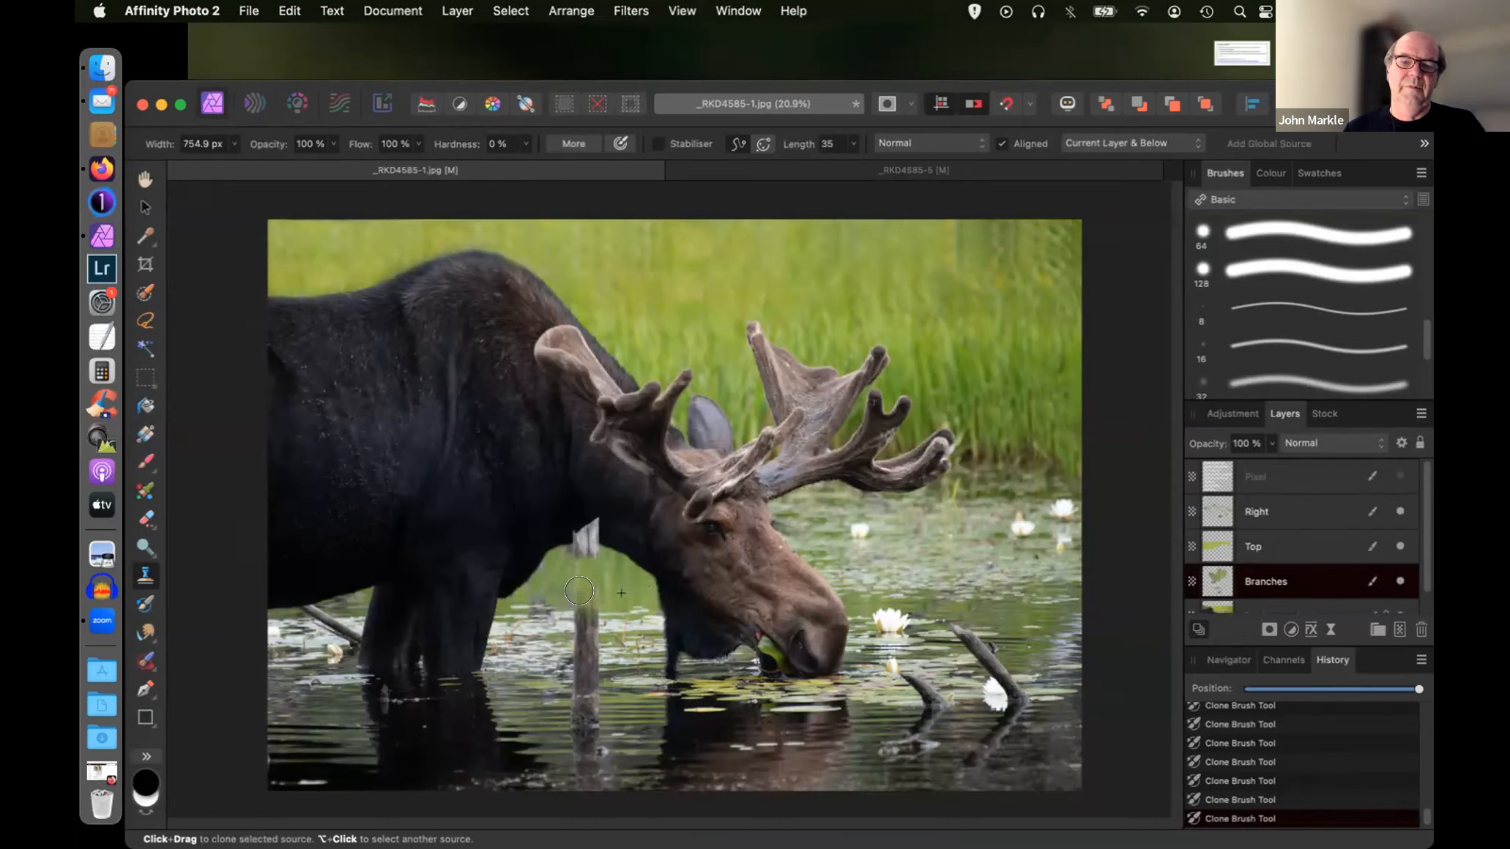
{"action": "left_click", "coordinate": [579, 591]}
{"action": "left_click_drag", "start_coordinate": [578, 591], "coordinate": [579, 667]}
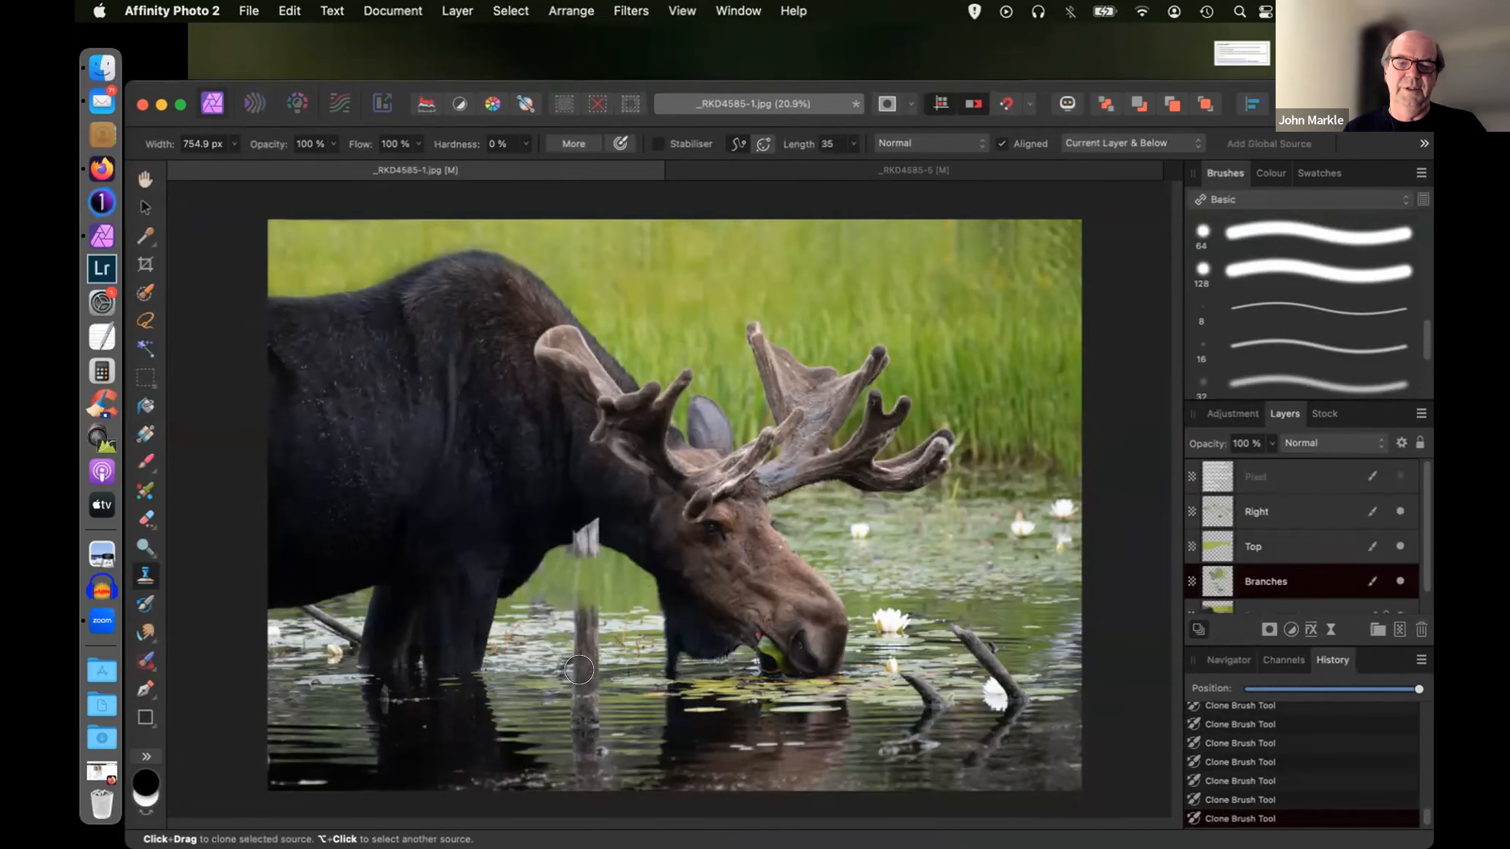
{"action": "left_click_drag", "start_coordinate": [579, 670], "coordinate": [577, 679]}
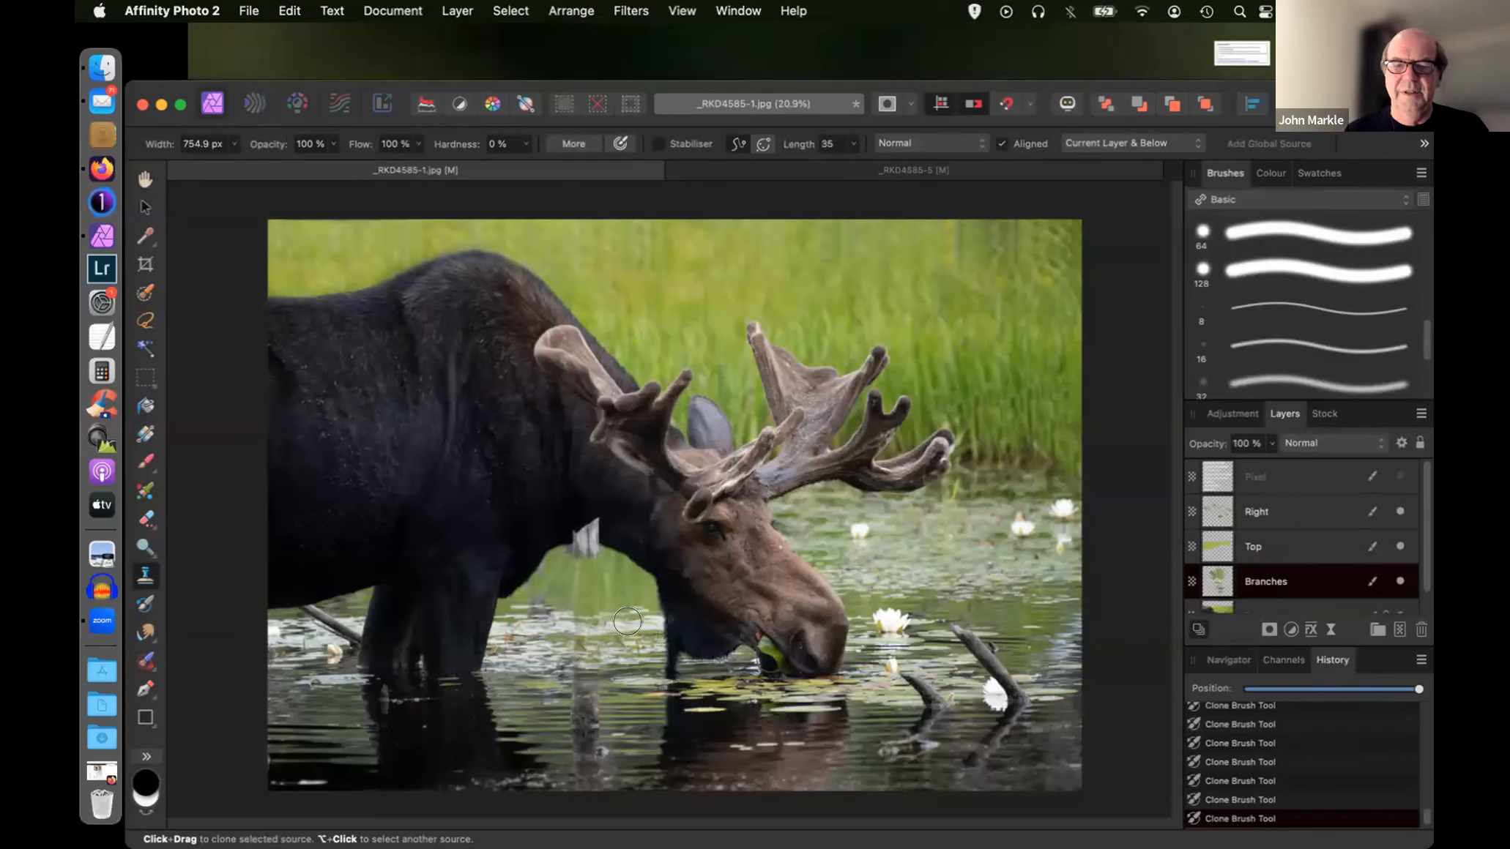
- Clone water sampled beside the front leg over the post's remains at the waterline and reduce the Clone Brush to 242 px
{"action": "left_click", "coordinate": [537, 660], "text": "alt"}
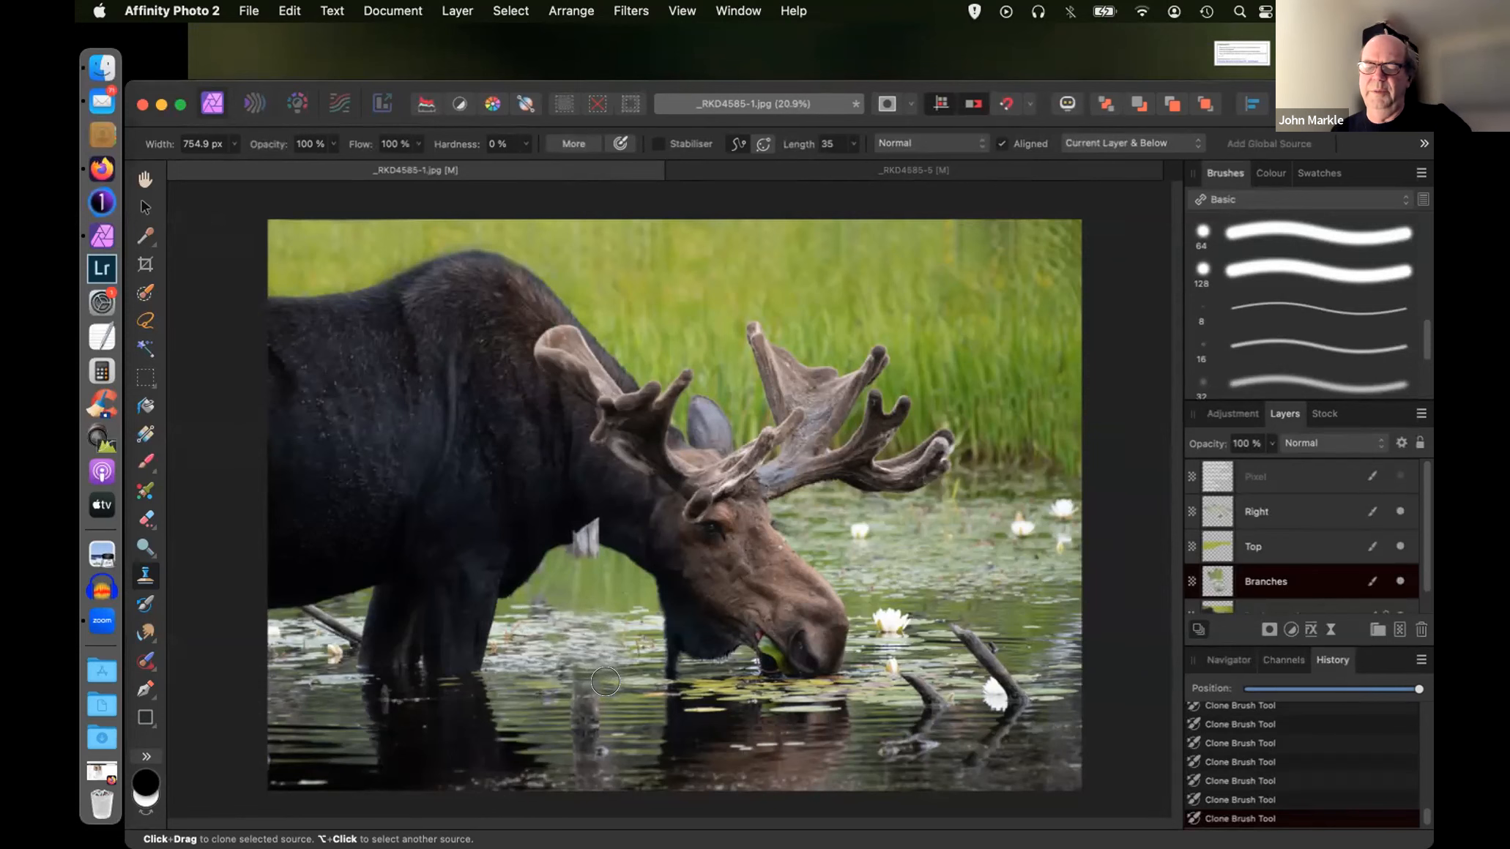
{"action": "key", "text": "super+equal"}
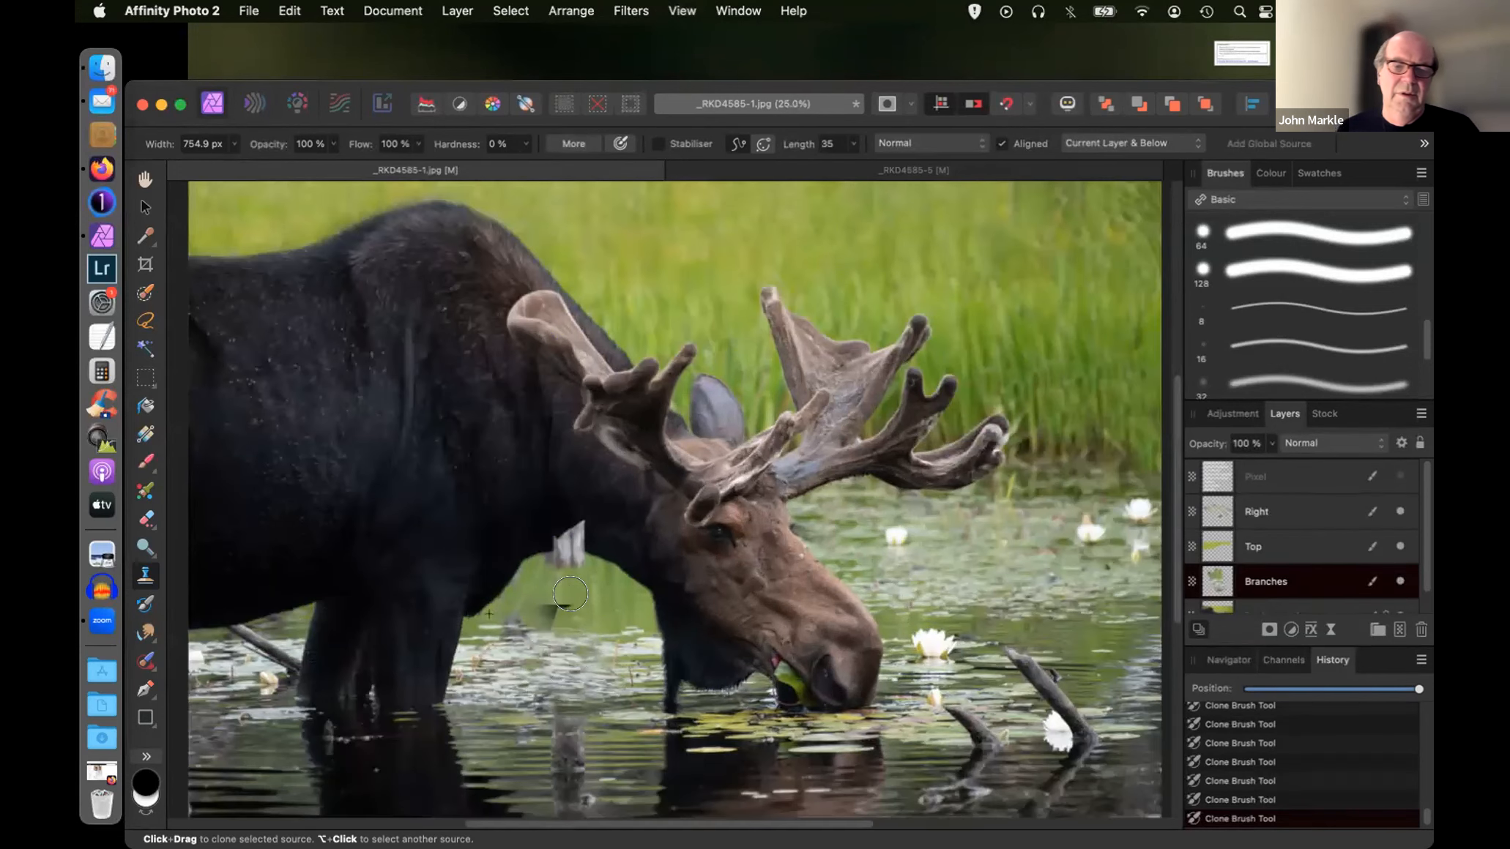
{"action": "key", "text": "bracketleft"}
{"action": "key", "text": "bracketleft"}
{"action": "key", "text": "bracketleft"}
{"action": "key", "text": "bracketleft"}
{"action": "key", "text": "bracketleft"}
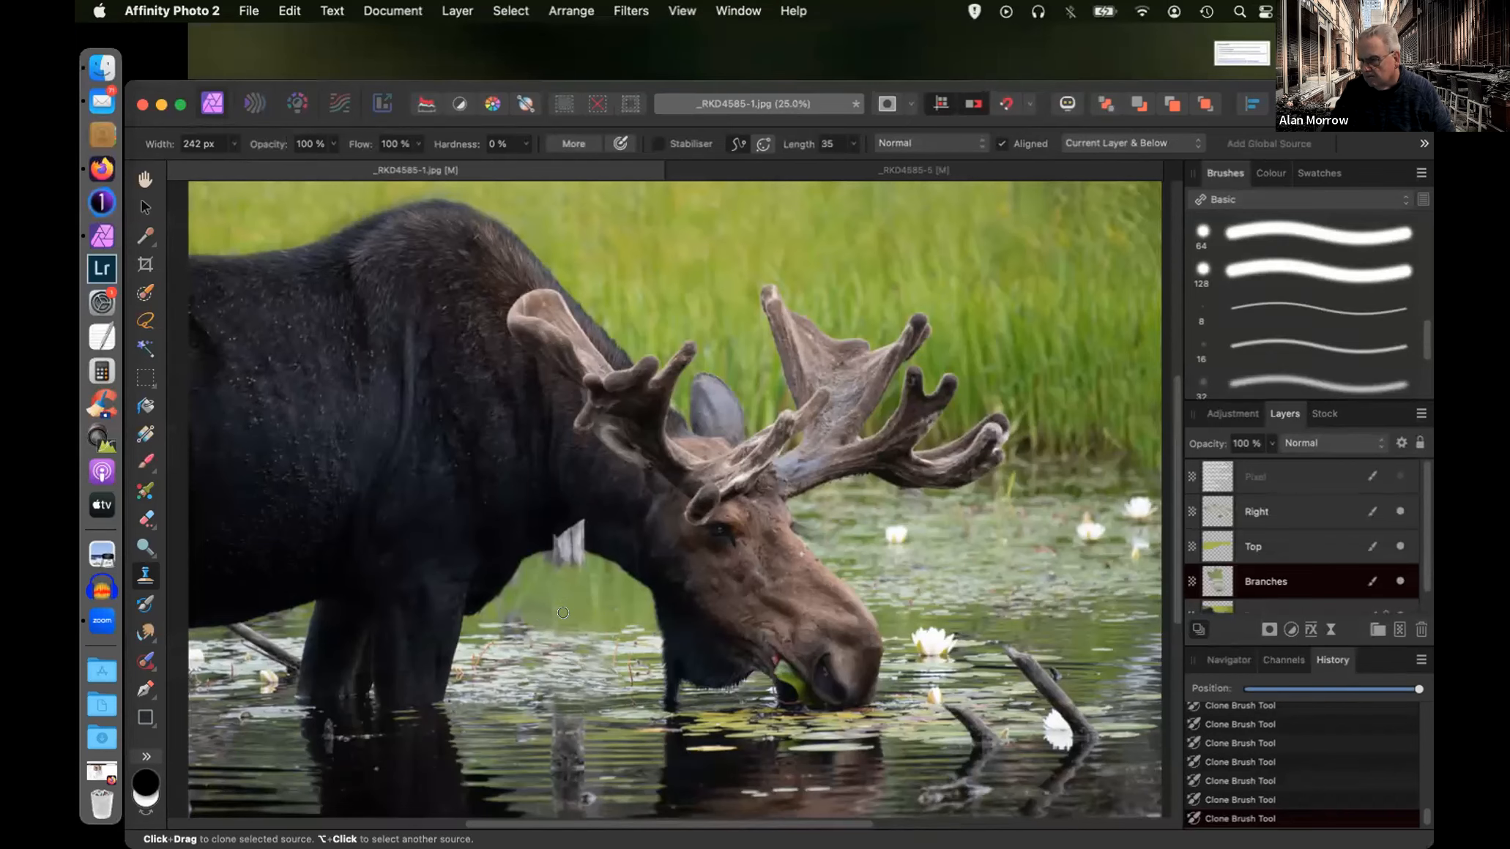
- Clone rippled water sampled beside the post's reflection over it, using a 643.8 px Clone Brush and undoing the stray stroke
{"action": "scroll", "coordinate": [563, 613], "scroll_direction": "down", "scroll_amount": 3}
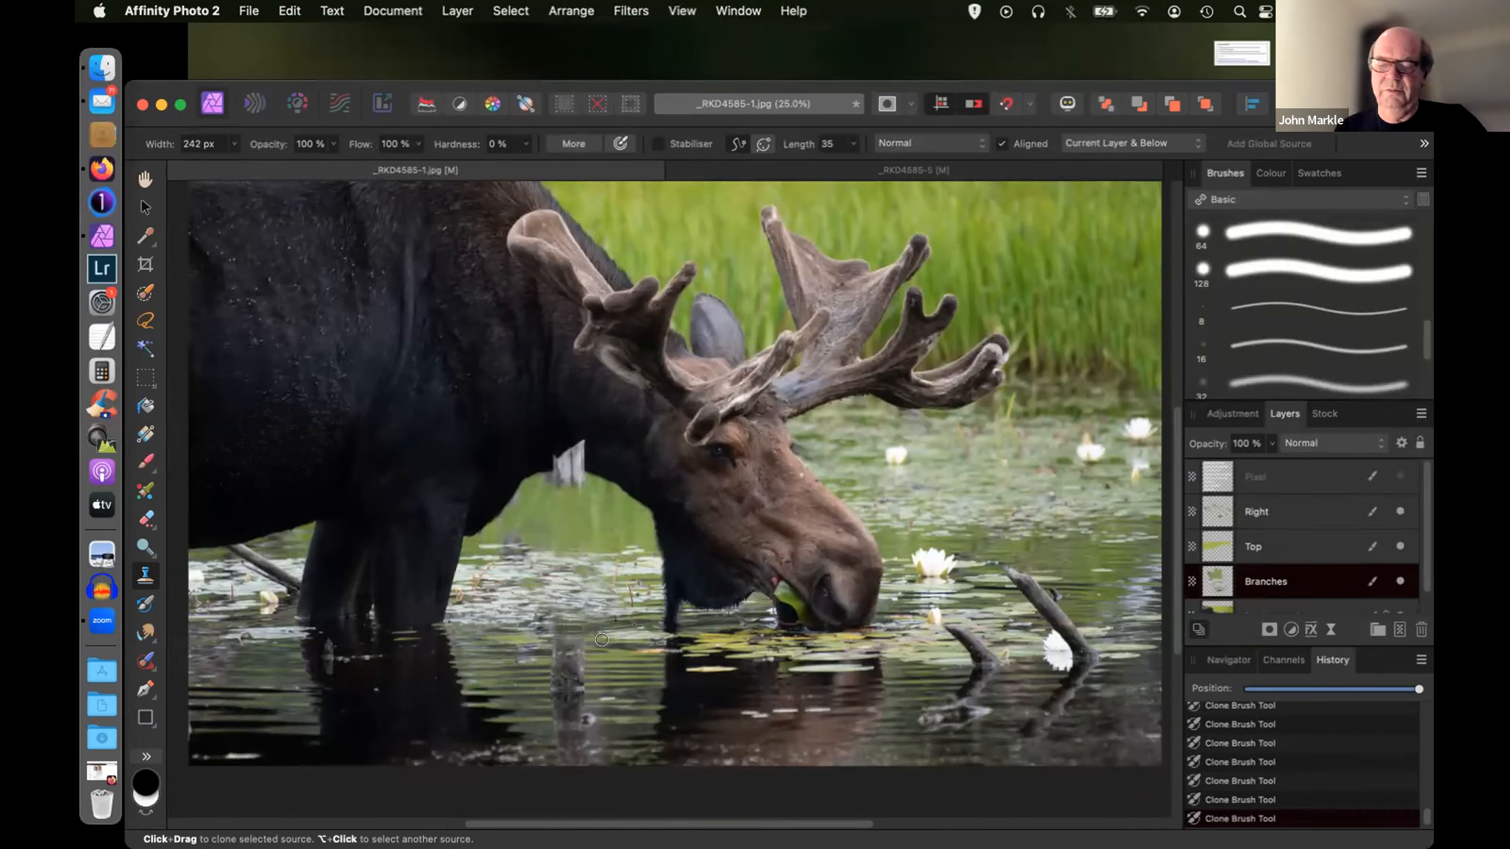
{"action": "key", "text": "bracketright"}
{"action": "key", "text": "bracketright"}
{"action": "key", "text": "bracketright"}
{"action": "key", "text": "bracketright"}
{"action": "key", "text": "bracketright"}
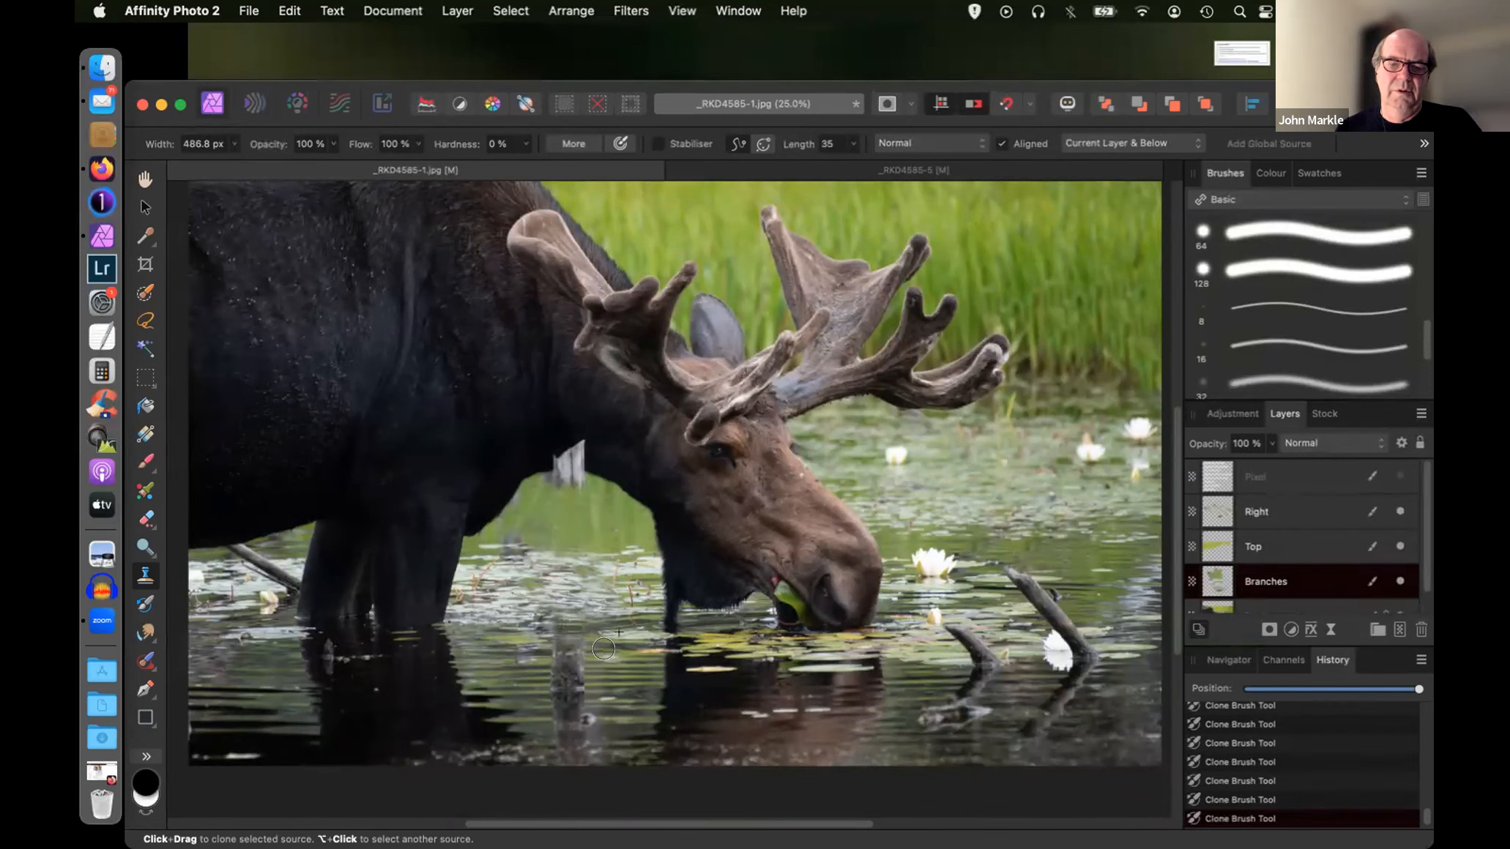
{"action": "left_click", "coordinate": [609, 655], "text": "alt"}
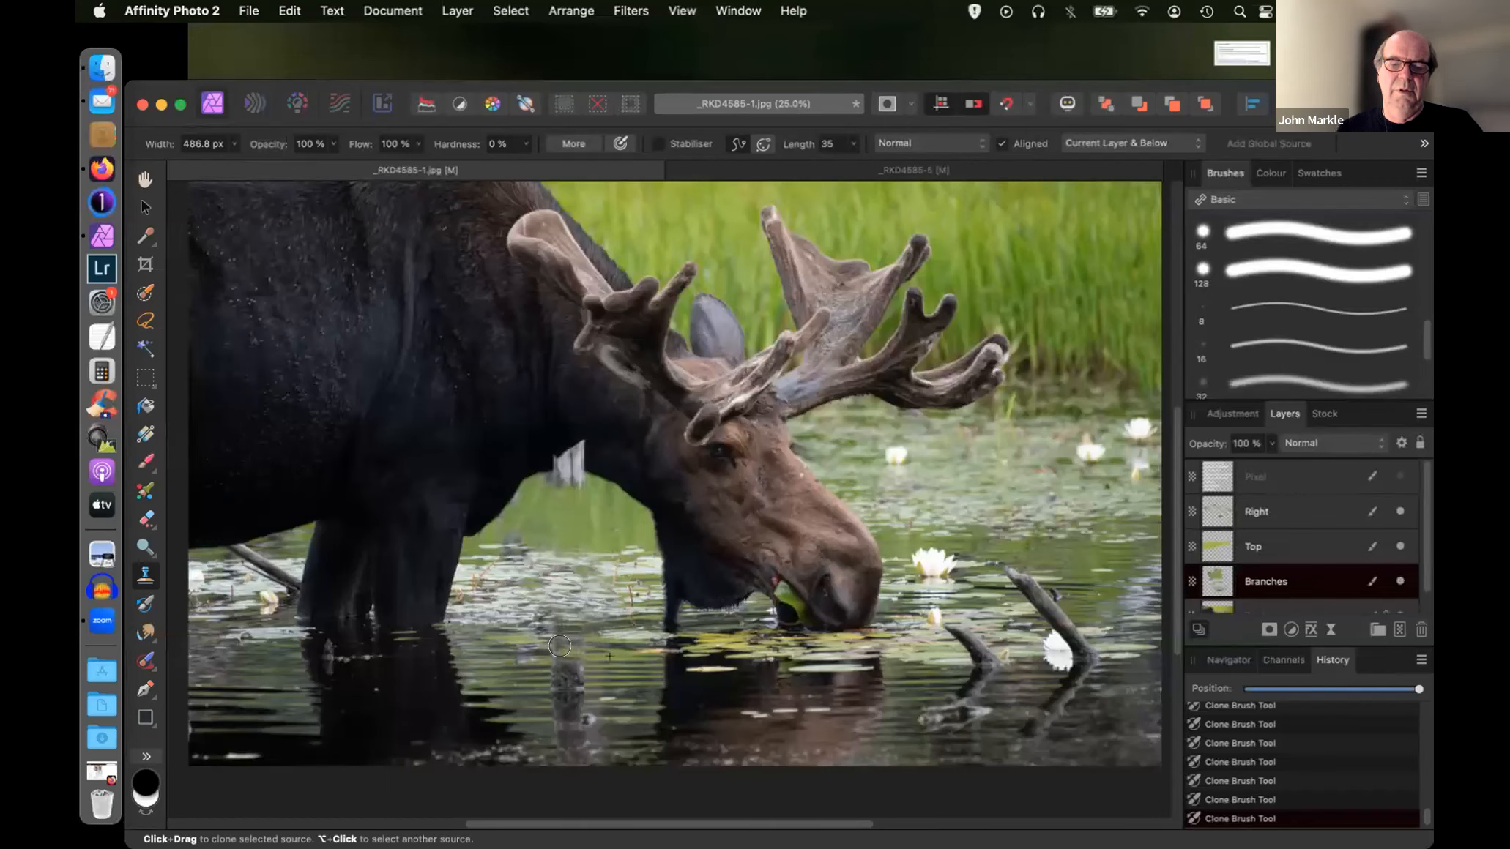
{"action": "key", "text": "bracketright"}
{"action": "key", "text": "bracketright"}
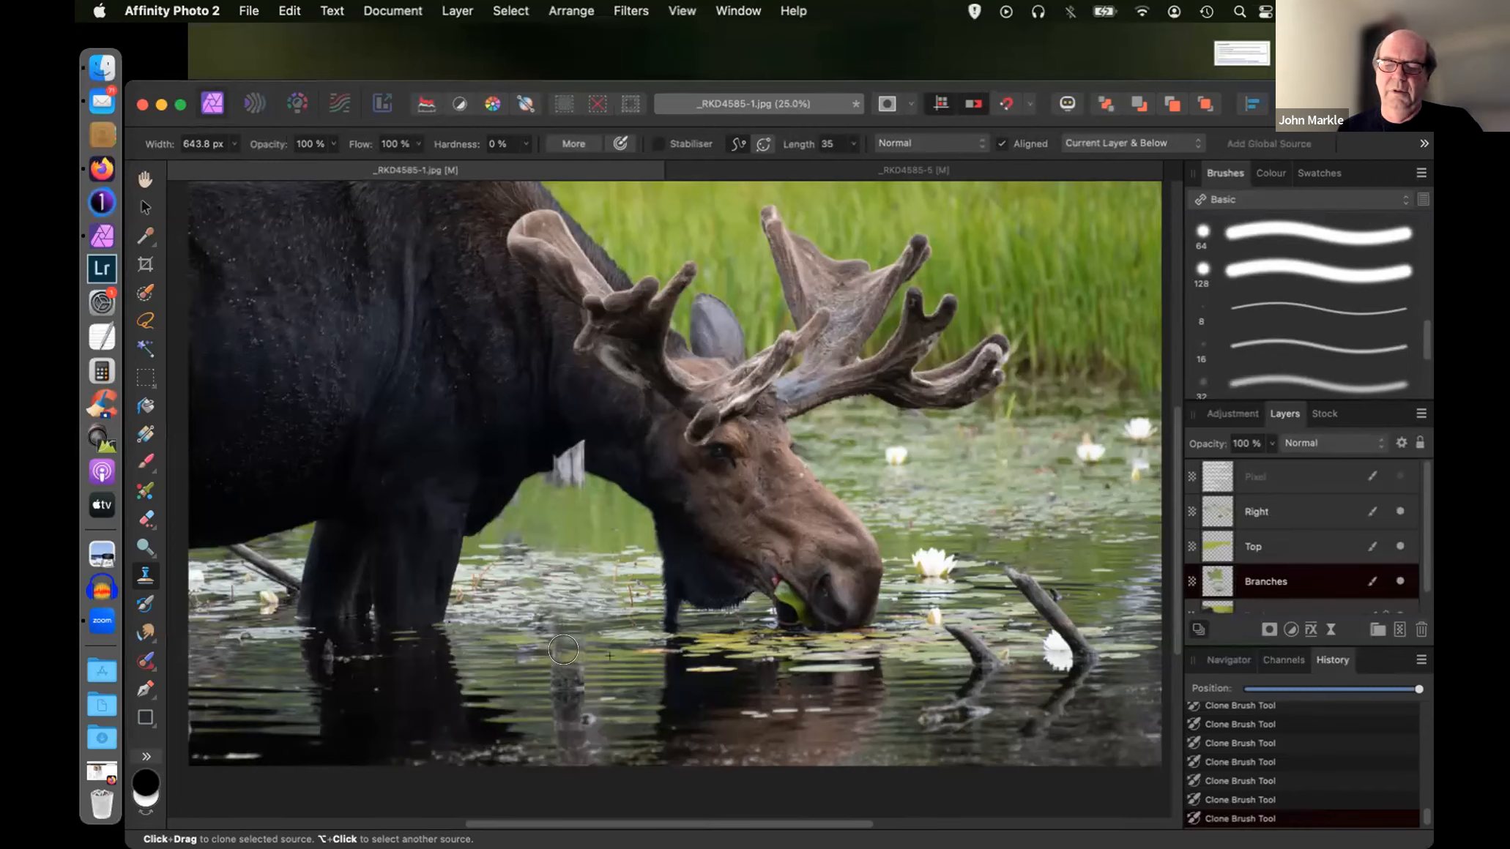
{"action": "left_click", "coordinate": [563, 651]}
{"action": "left_click", "coordinate": [563, 650]}
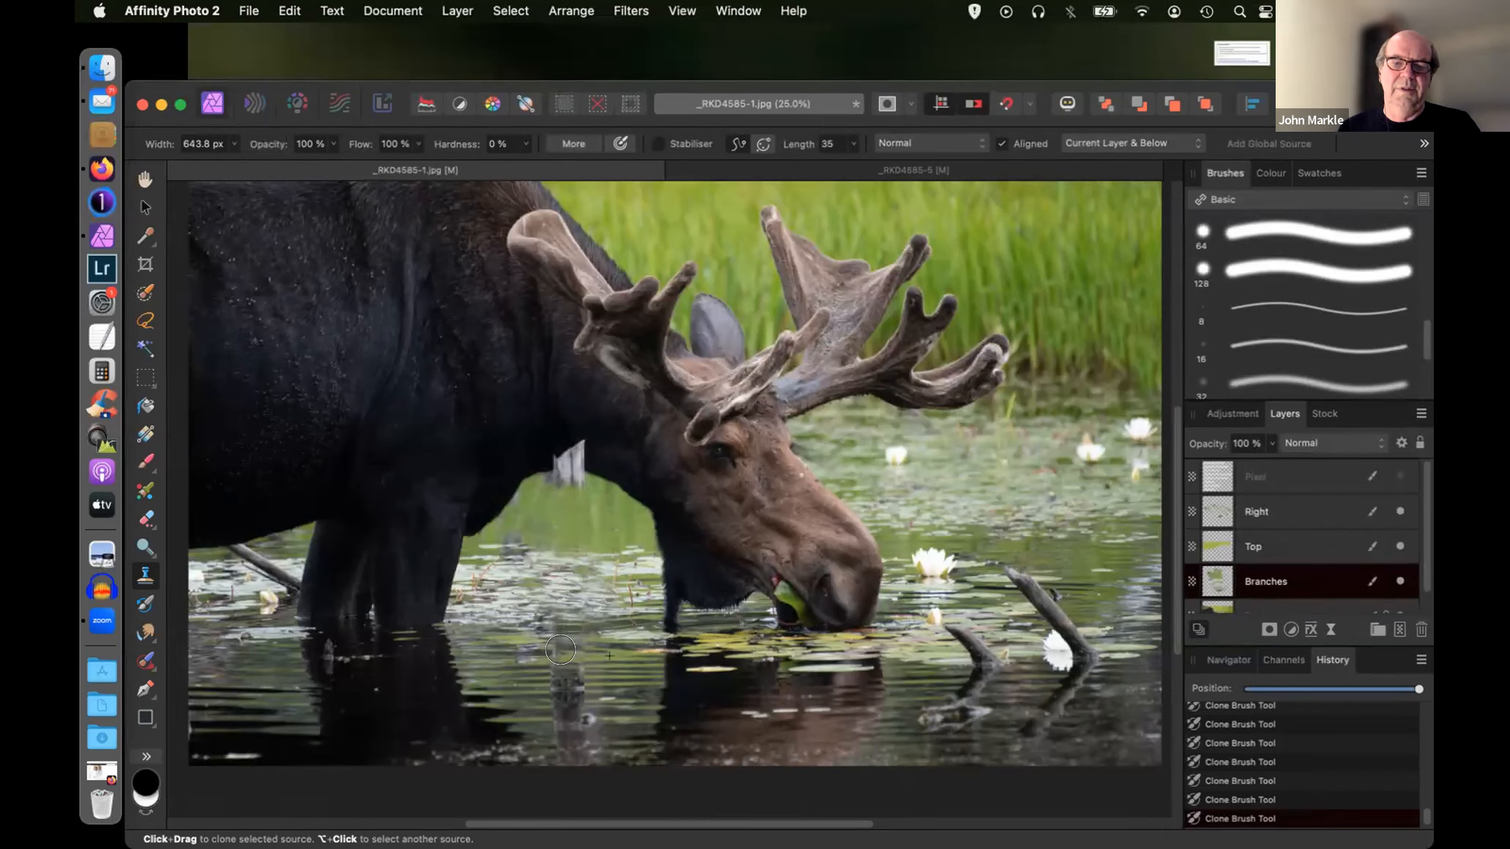
{"action": "key", "text": "super+z"}
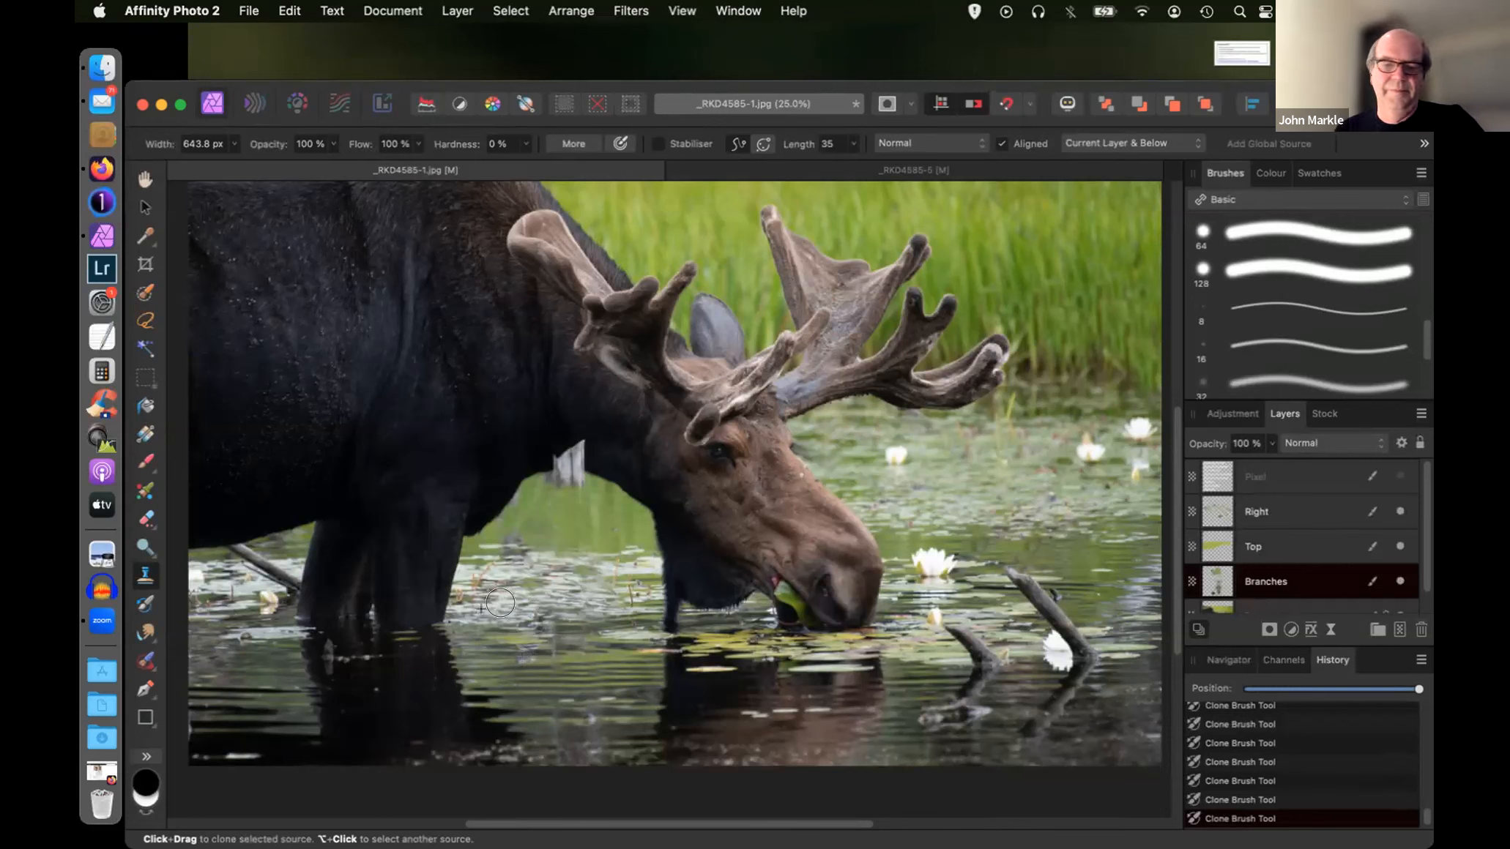
- Reduce the Clone Brush to 336.1 px and retouch the lily pads beside the moose's front leg
{"action": "key", "text": "bracketleft"}
{"action": "key", "text": "bracketleft"}
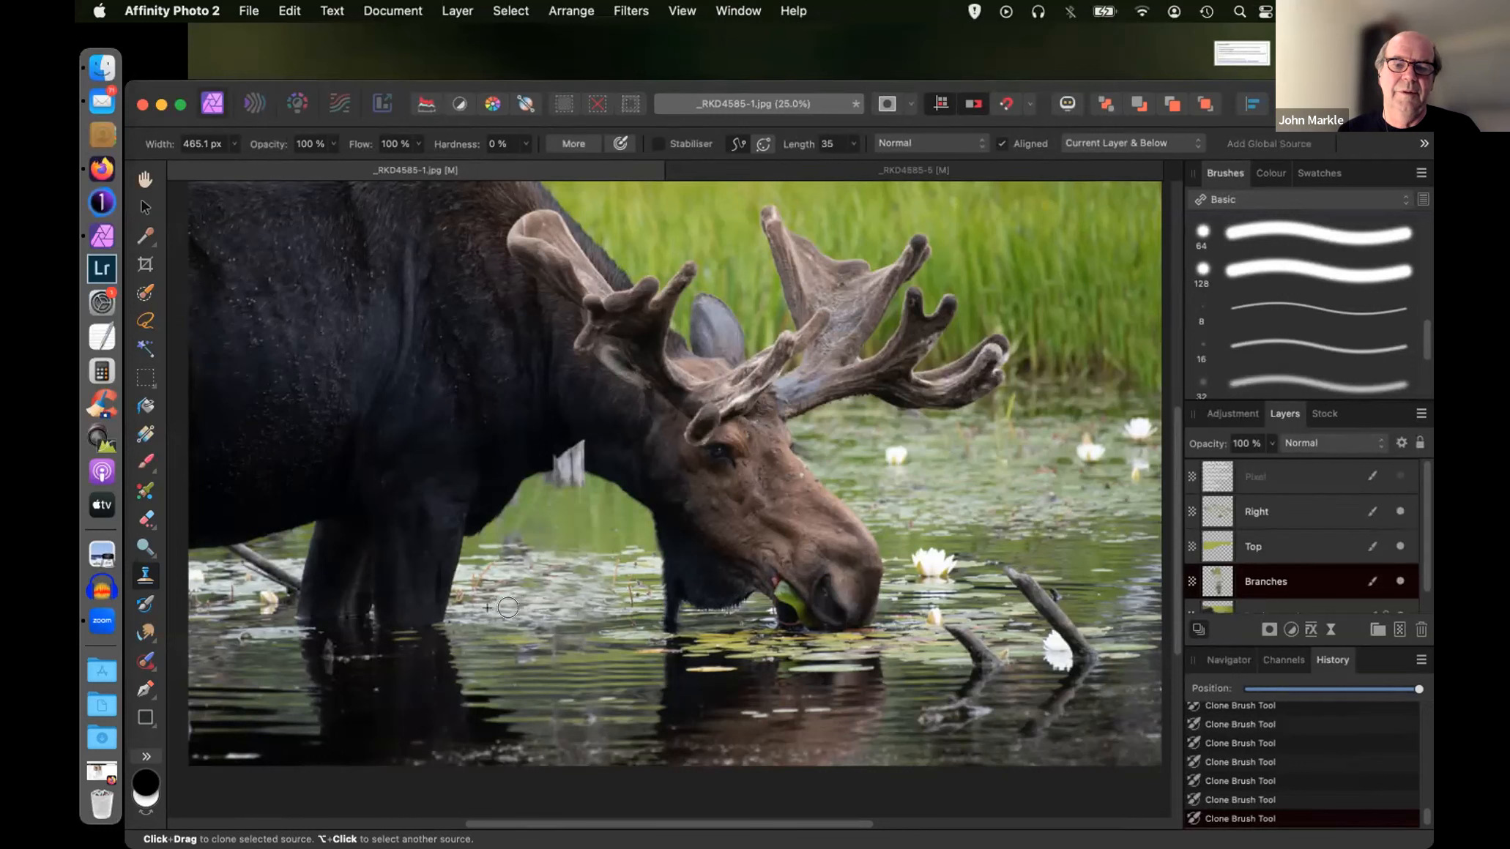
{"action": "key", "text": "bracketleft"}
{"action": "key", "text": "bracketleft"}
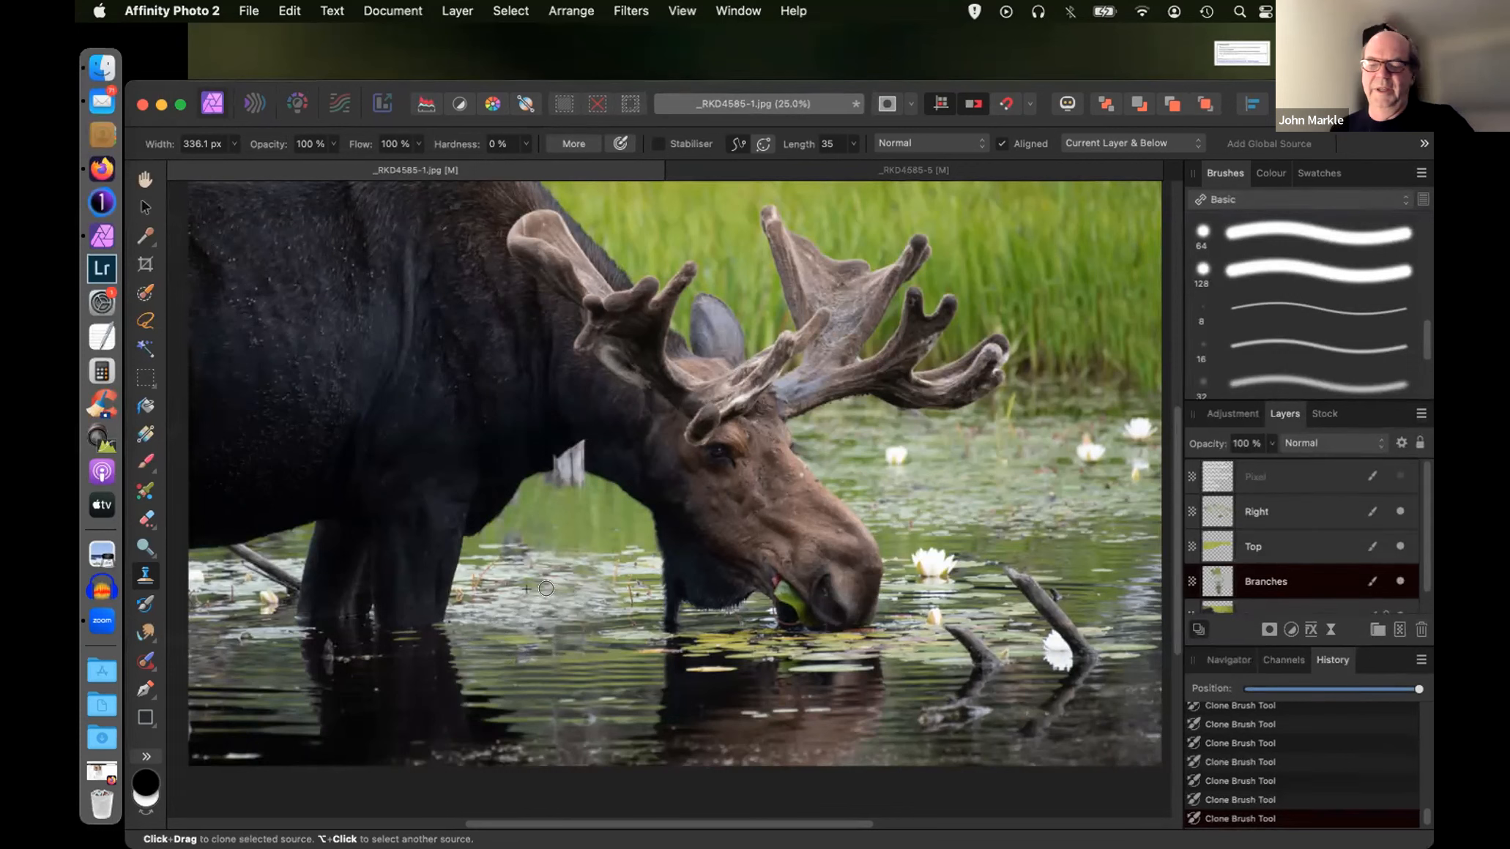
- Clone dark fur over the upper part of the pale post stub under the neck and green water over its lower part
{"action": "key", "text": "super+equal"}
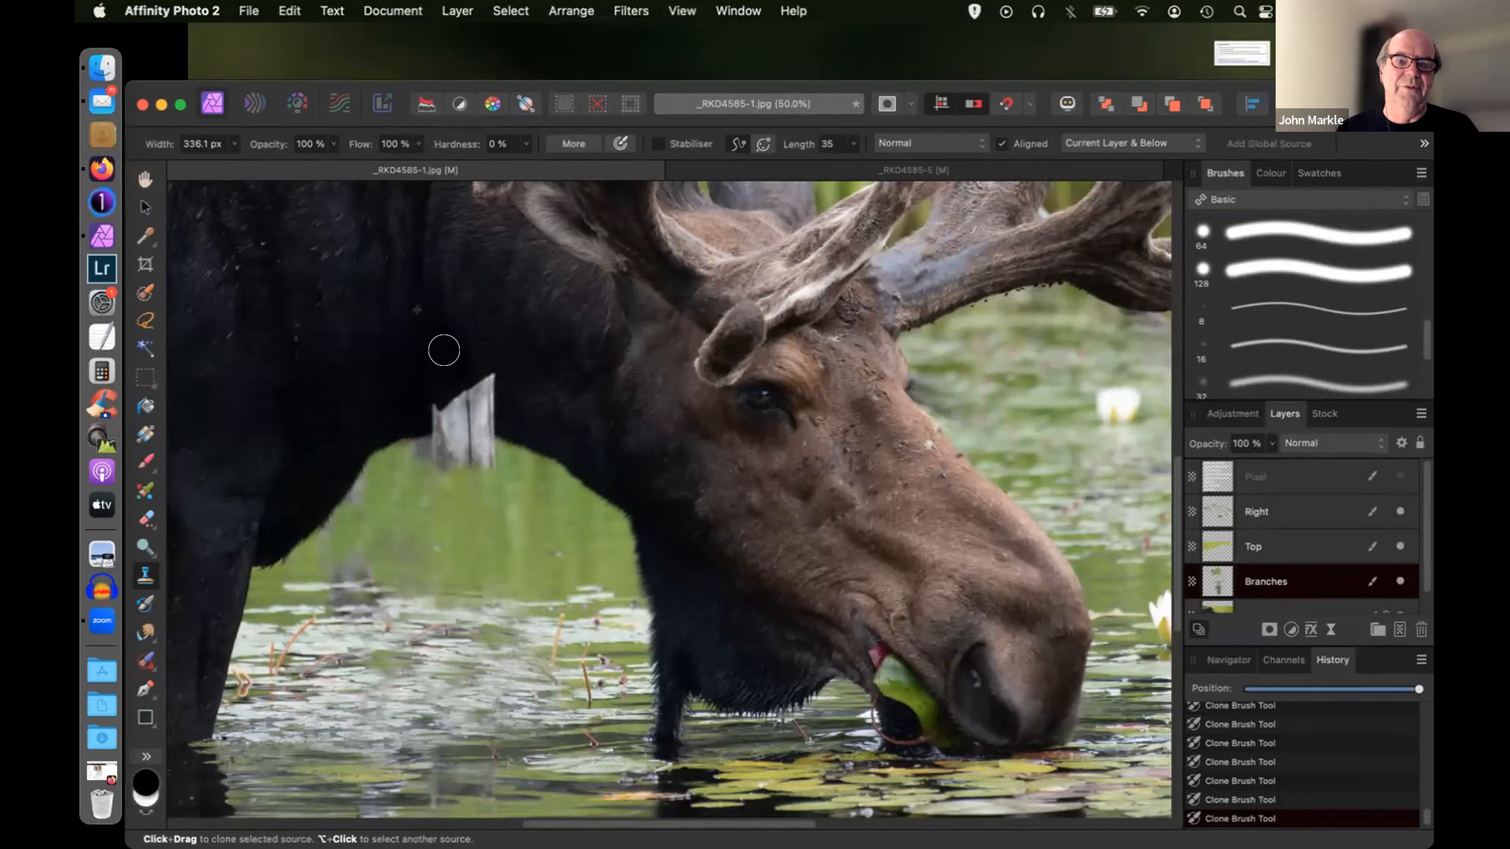
{"action": "mouse_move", "coordinate": [477, 373]}
{"action": "left_mouse_down"}
{"action": "mouse_move", "coordinate": [438, 387]}
{"action": "mouse_move", "coordinate": [482, 399]}
{"action": "mouse_move", "coordinate": [474, 411]}
{"action": "mouse_move", "coordinate": [416, 400]}
{"action": "mouse_move", "coordinate": [430, 401]}
{"action": "left_mouse_up"}
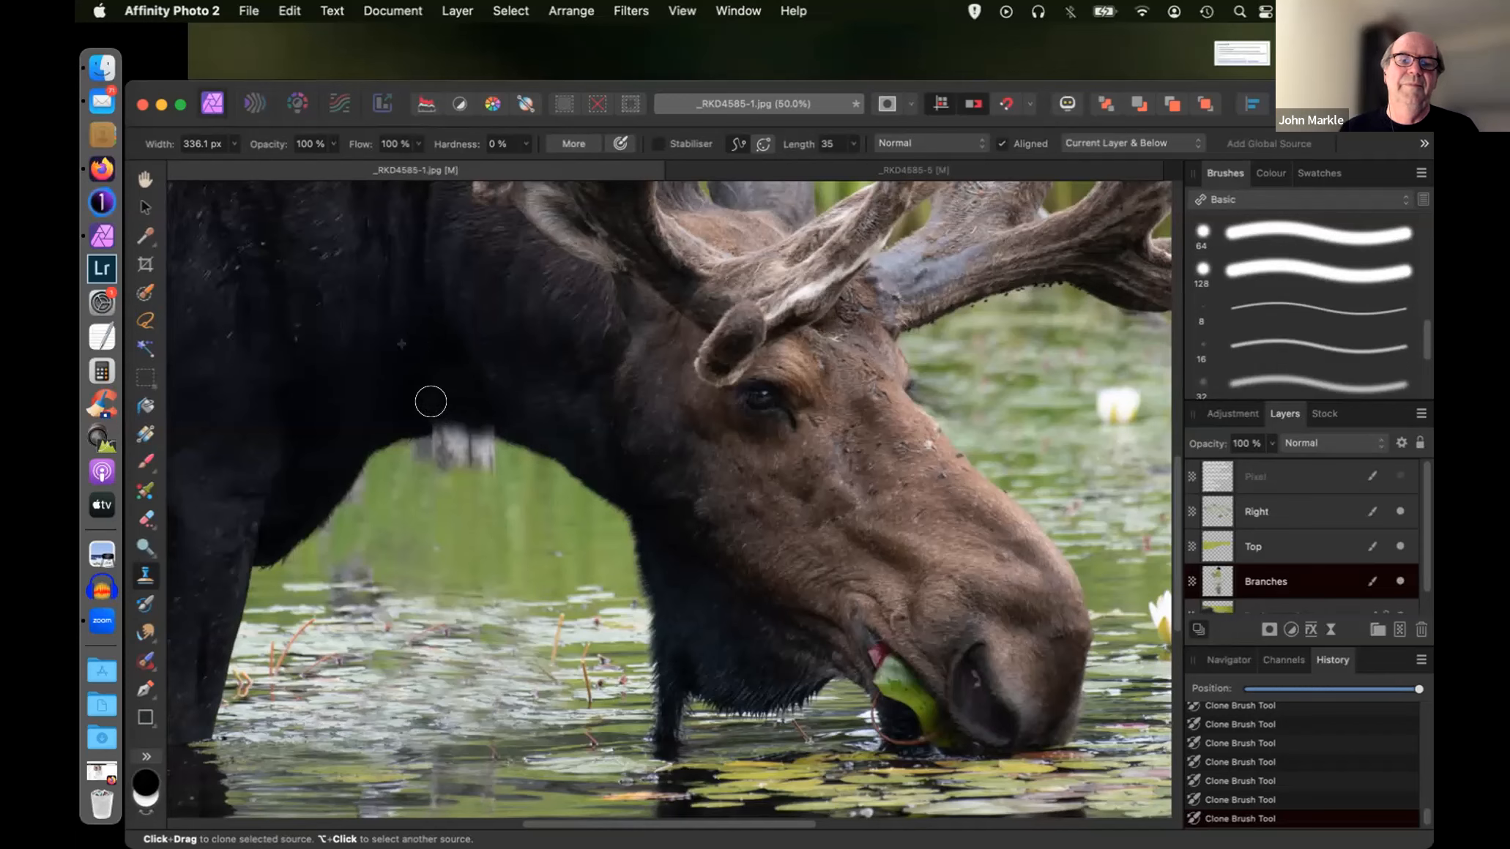
{"action": "left_click", "coordinate": [466, 524], "text": "alt"}
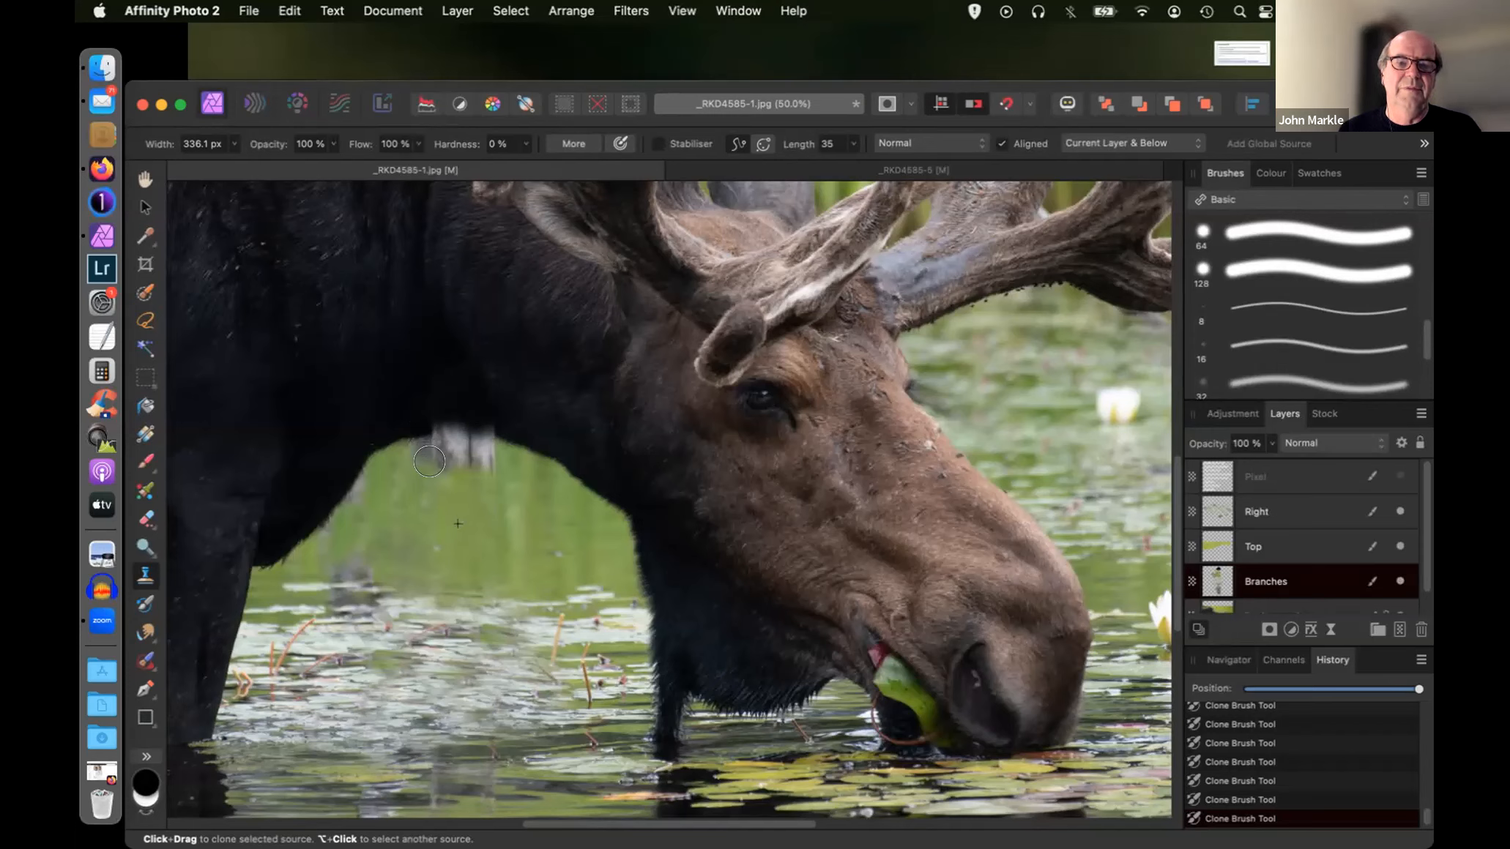
{"action": "mouse_move", "coordinate": [448, 461]}
{"action": "left_mouse_down"}
{"action": "mouse_move", "coordinate": [493, 457]}
{"action": "mouse_move", "coordinate": [418, 452]}
{"action": "mouse_move", "coordinate": [446, 446]}
{"action": "mouse_move", "coordinate": [430, 491]}
{"action": "left_mouse_up"}
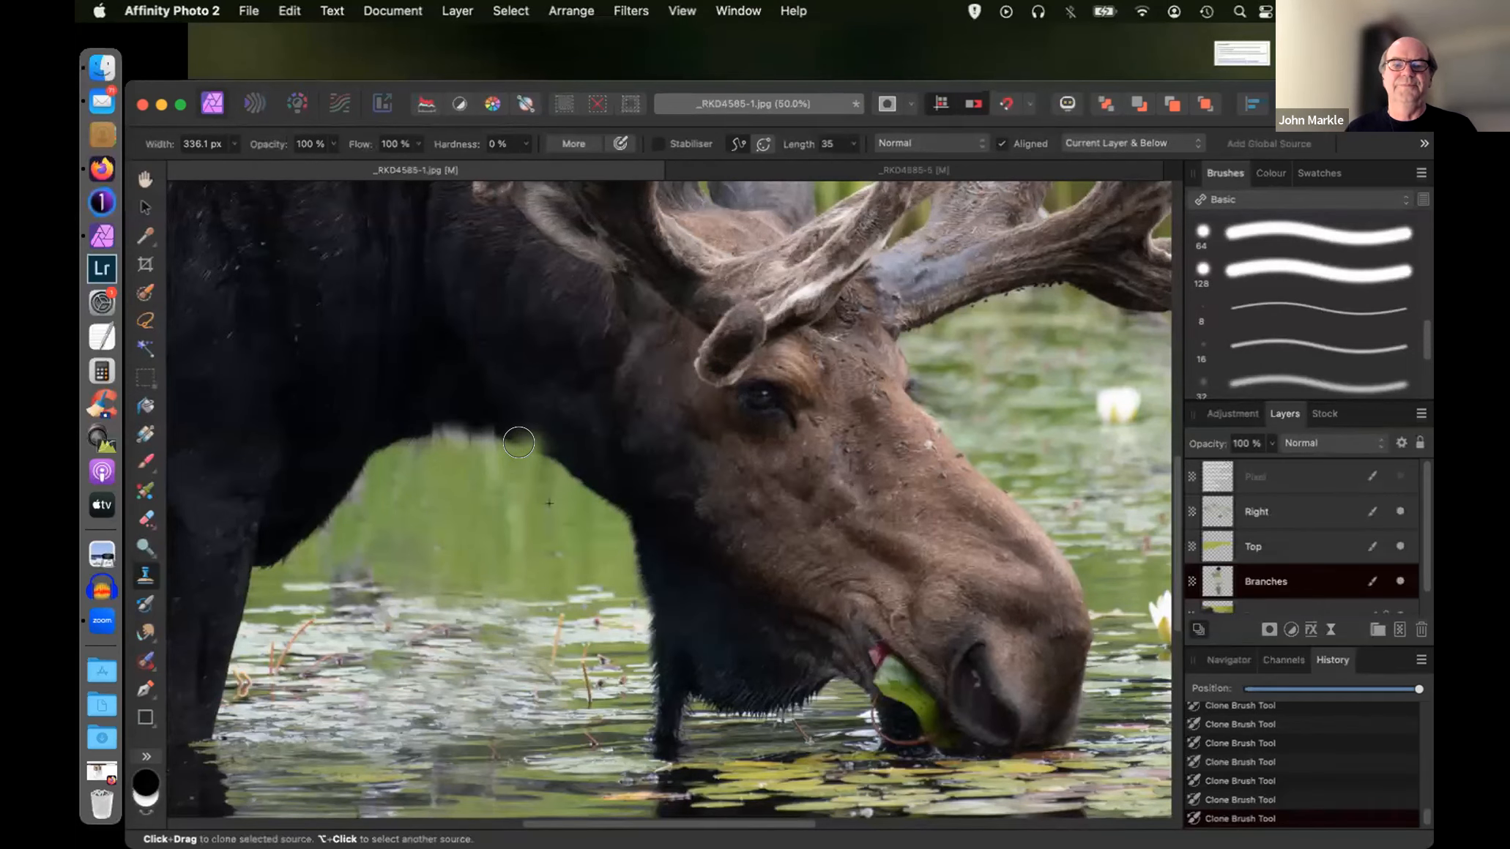
- Retouch the underside of the moose's neck where the stub met it, using a 444.4 px Clone Brush
{"action": "key", "text": "]"}
{"action": "key", "text": "]"}
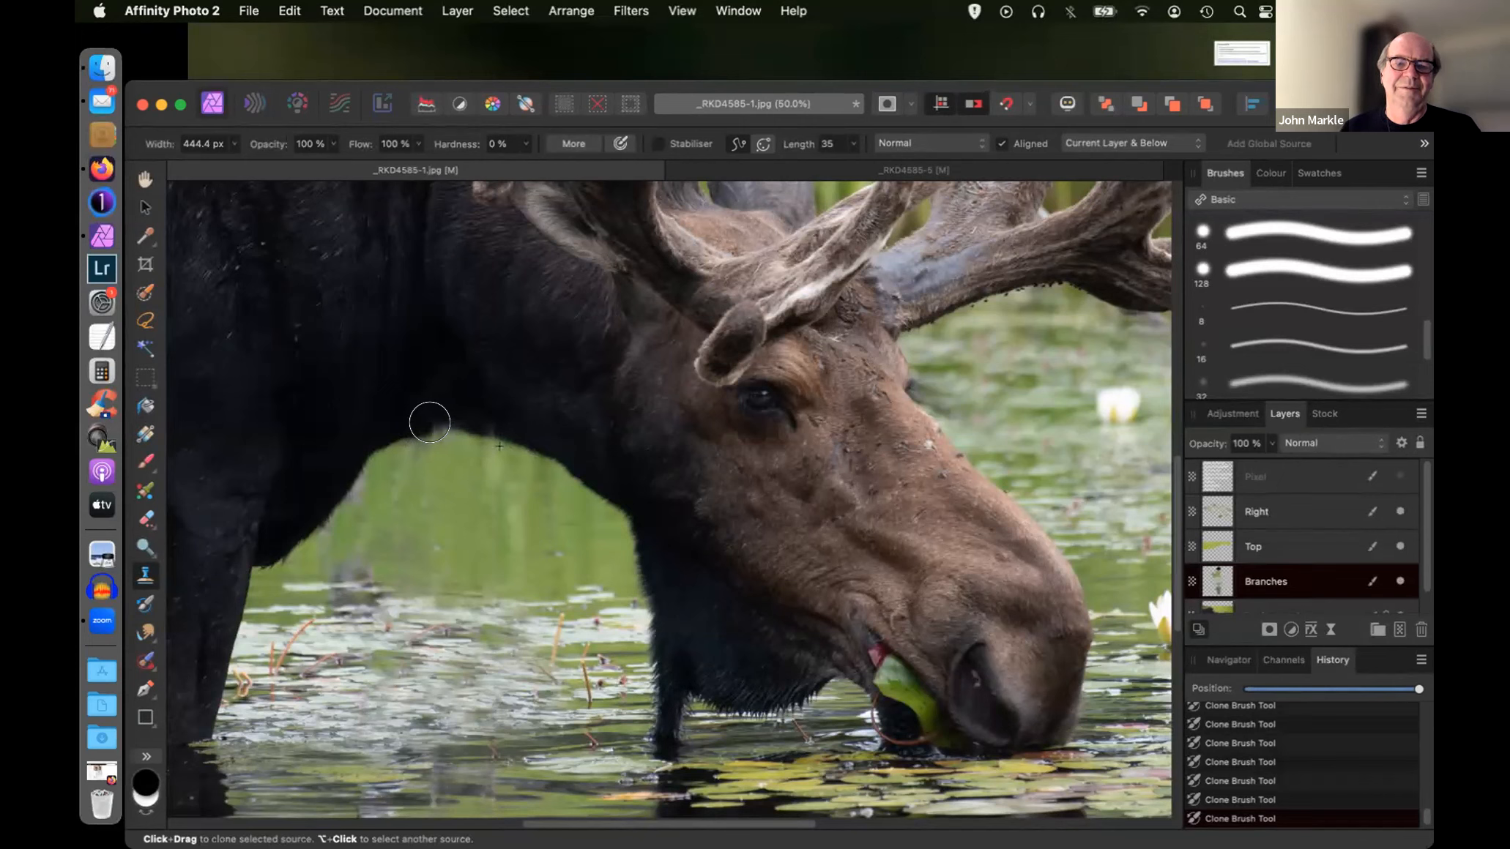
{"action": "left_click", "coordinate": [430, 422]}
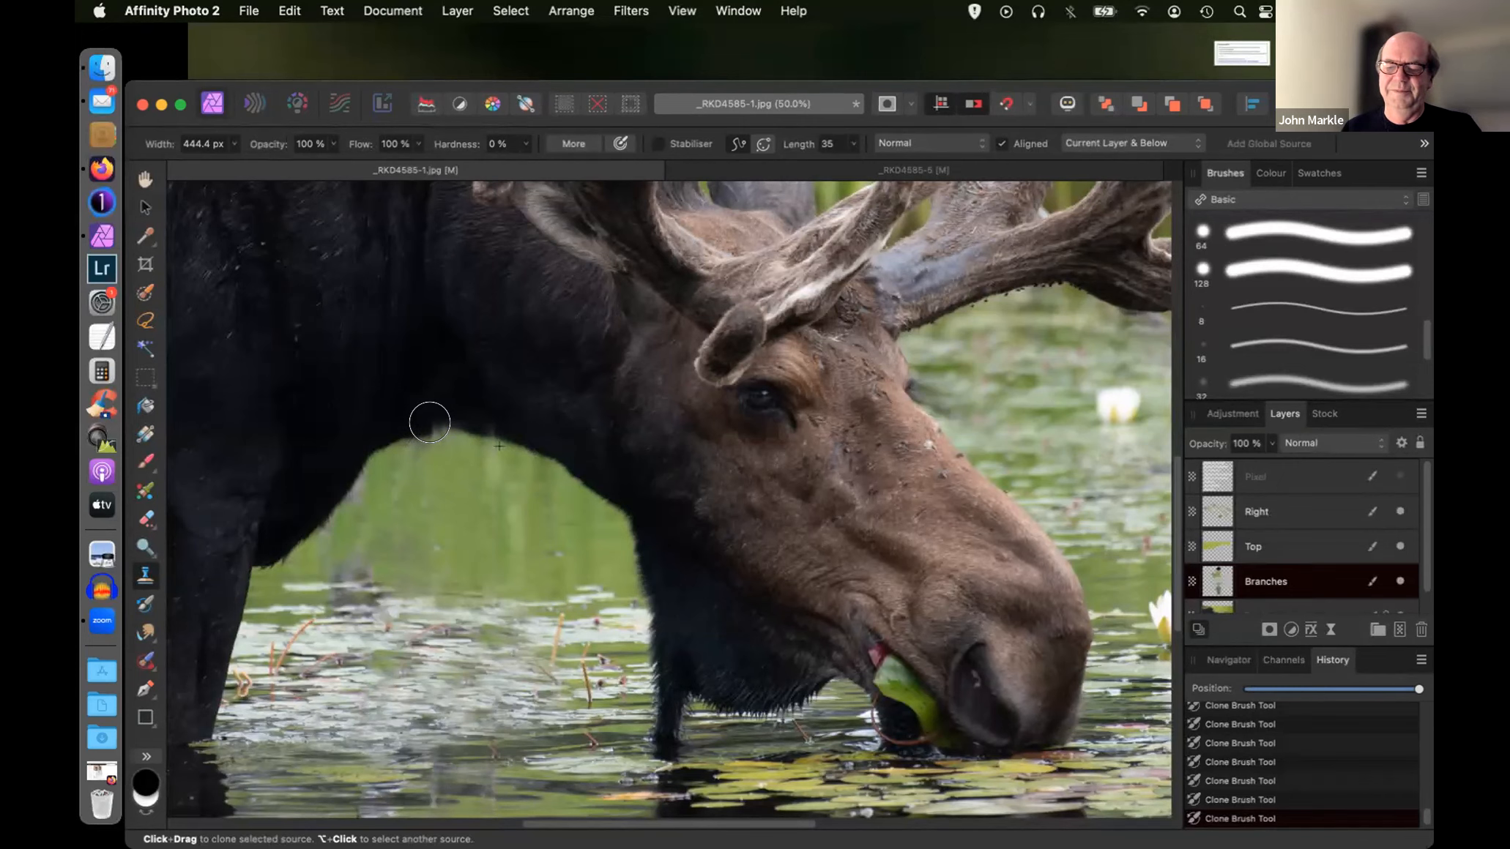
{"action": "left_click", "coordinate": [430, 422]}
{"action": "left_click", "coordinate": [425, 418]}
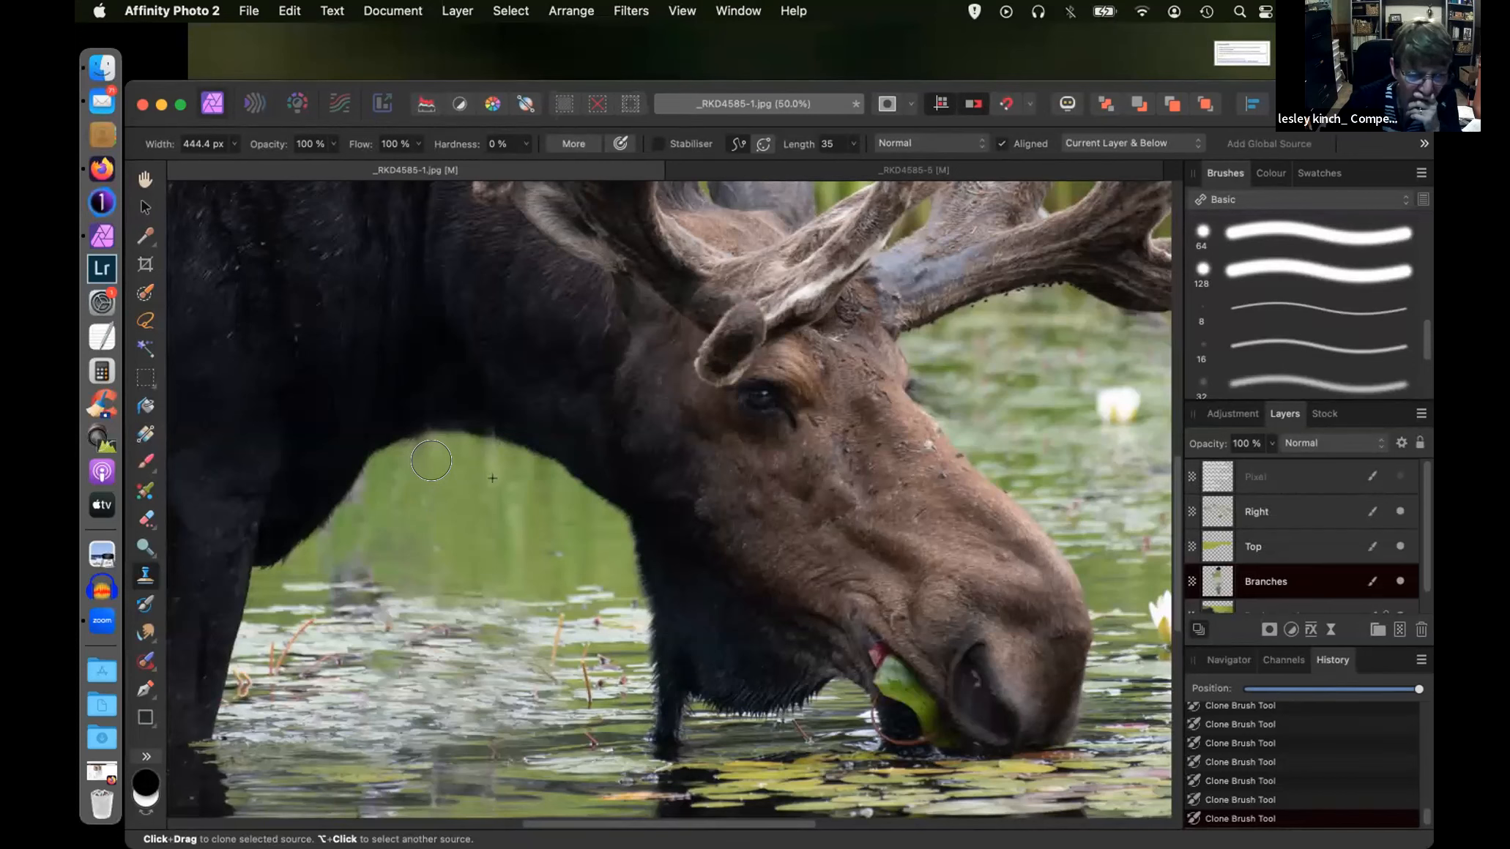
- Clone nearby water over the ghosted traces of the post below the lily pads, undoing the last stroke
{"action": "left_click", "coordinate": [144, 178]}
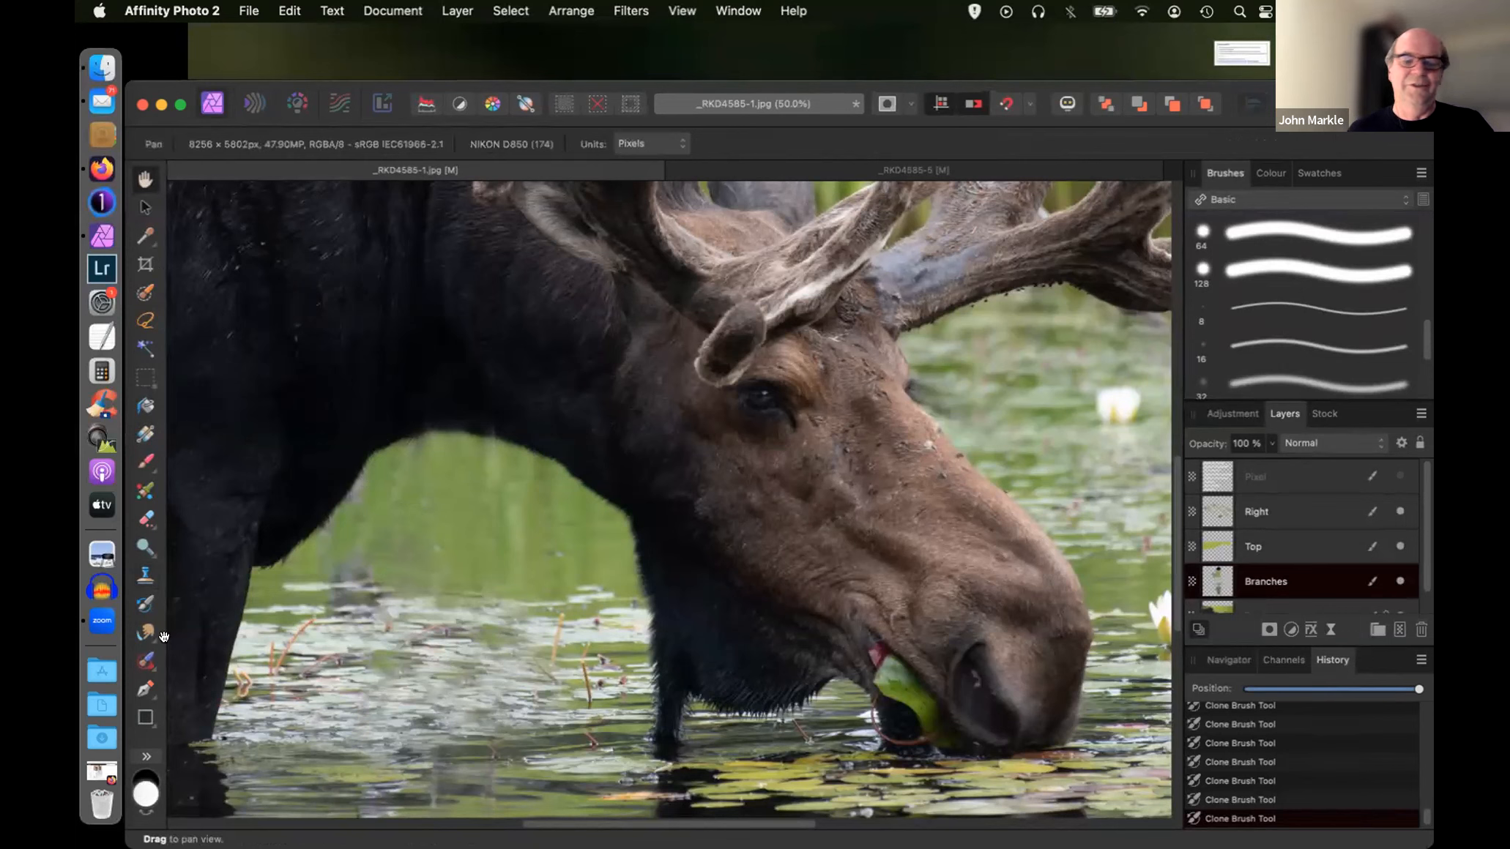
{"action": "key", "text": "s"}
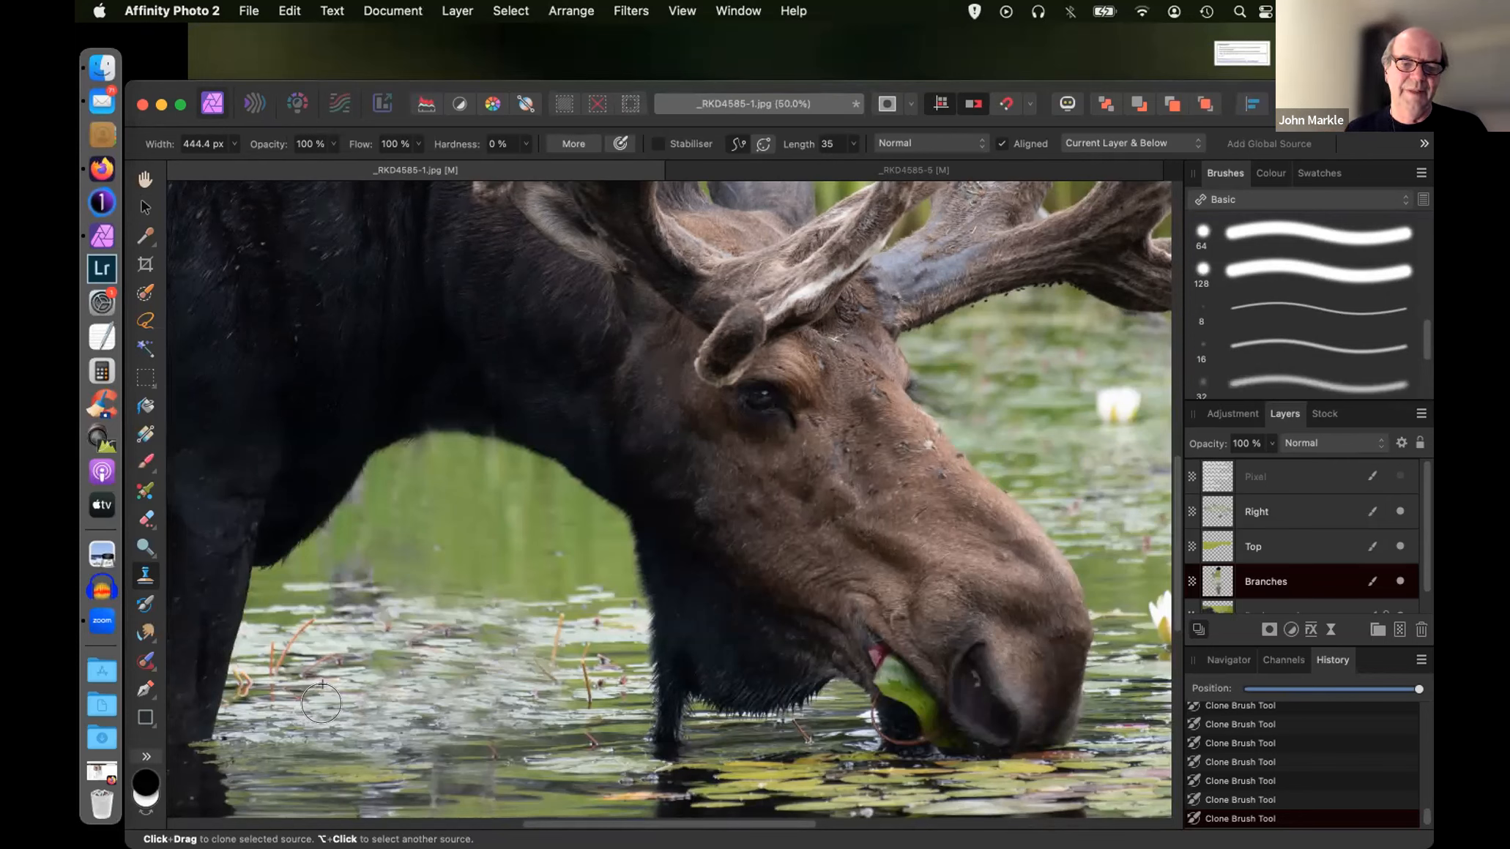
{"action": "scroll", "coordinate": [322, 703], "scroll_direction": "down", "scroll_amount": 2}
{"action": "scroll", "coordinate": [324, 703], "scroll_direction": "down", "scroll_amount": 4}
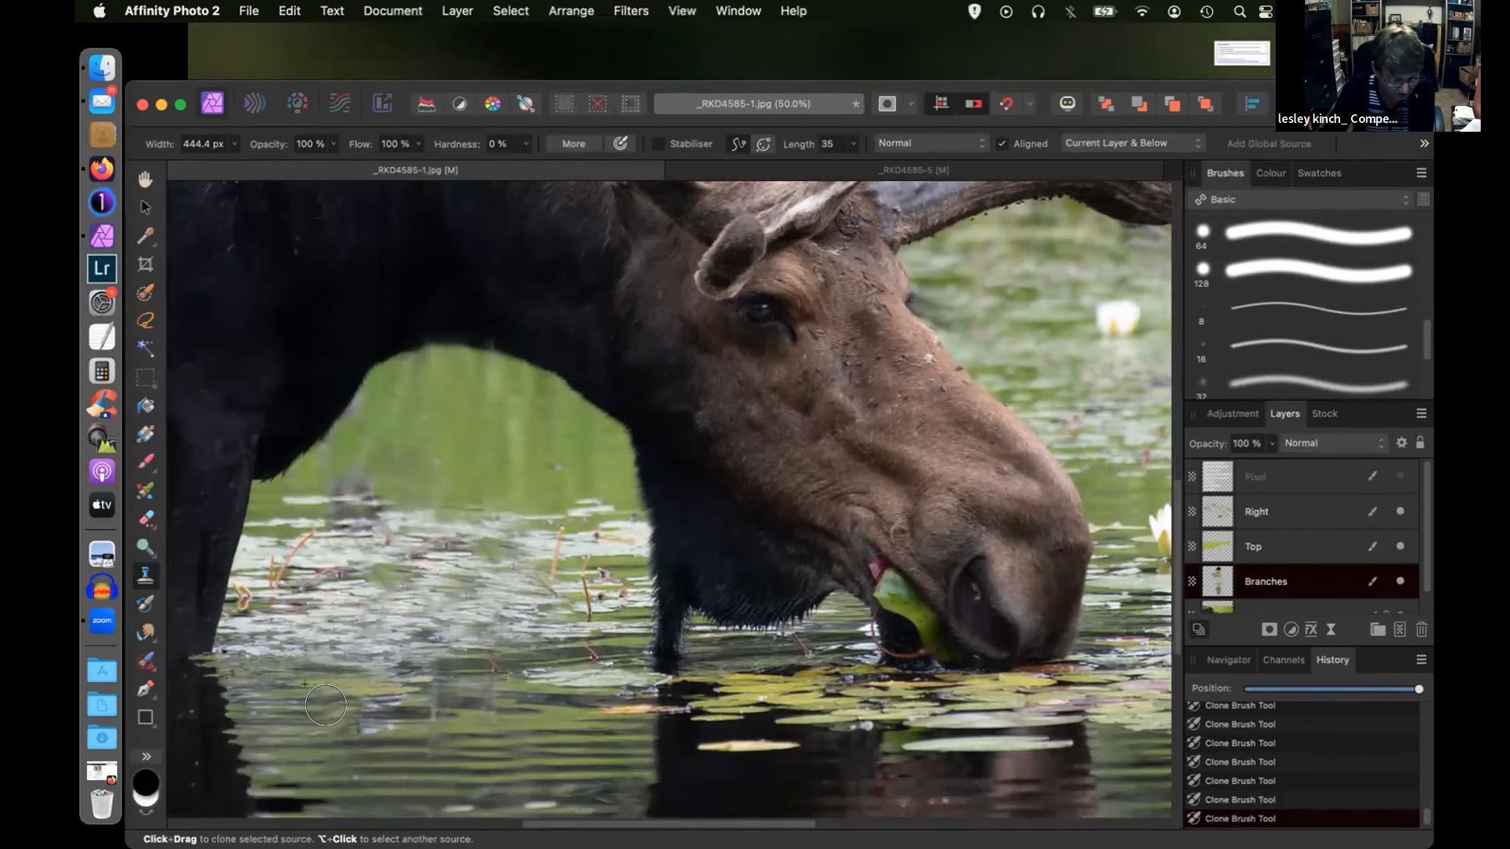
{"action": "left_click", "coordinate": [475, 722], "text": "alt"}
{"action": "mouse_move", "coordinate": [503, 691]}
{"action": "left_mouse_down"}
{"action": "mouse_move", "coordinate": [529, 703]}
{"action": "mouse_move", "coordinate": [513, 720]}
{"action": "mouse_move", "coordinate": [534, 674]}
{"action": "left_mouse_up"}
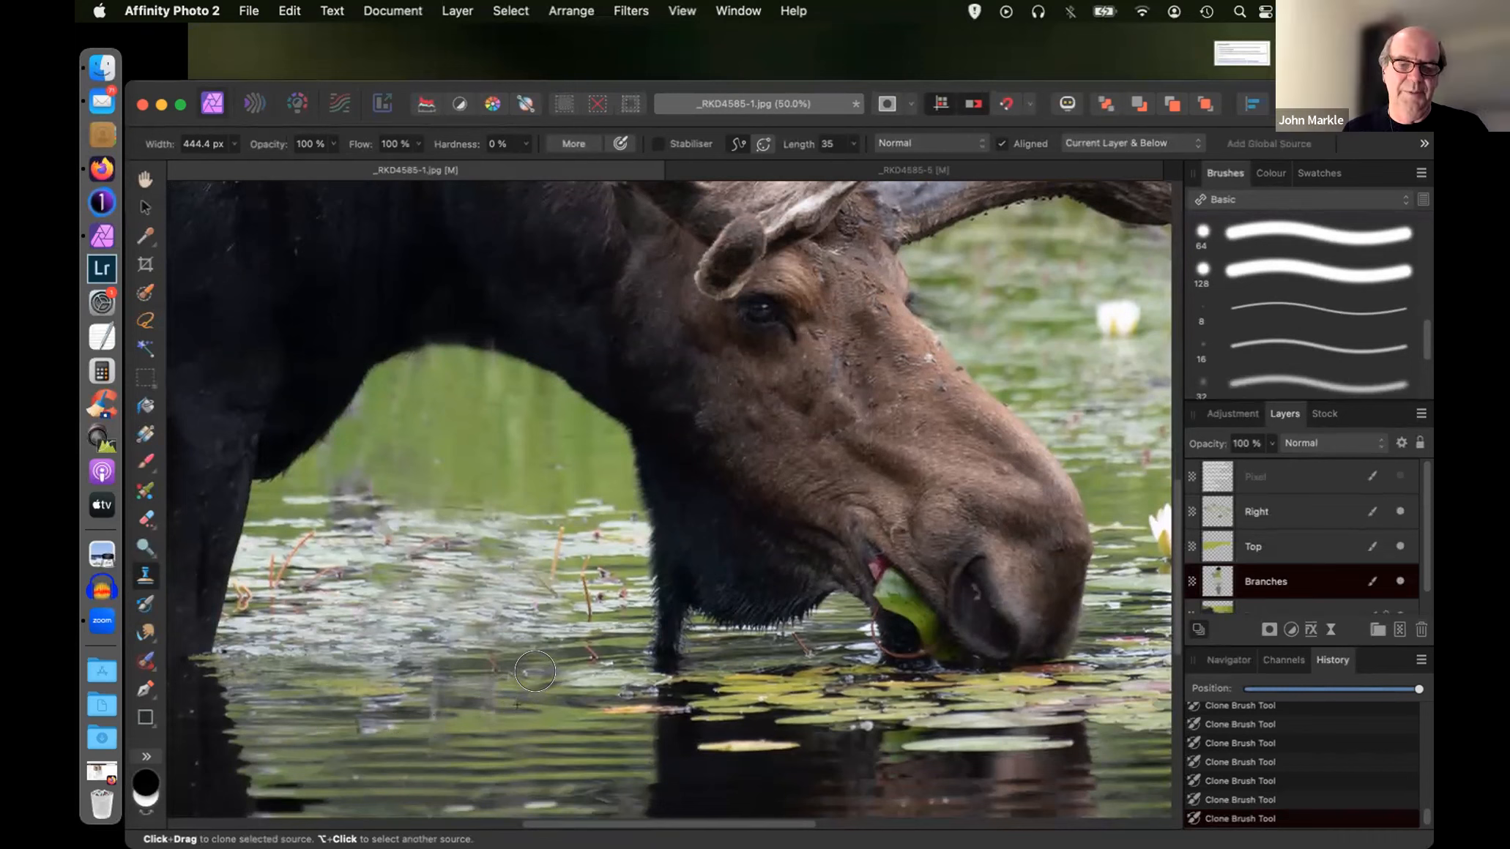
{"action": "left_click", "coordinate": [548, 675], "text": "alt"}
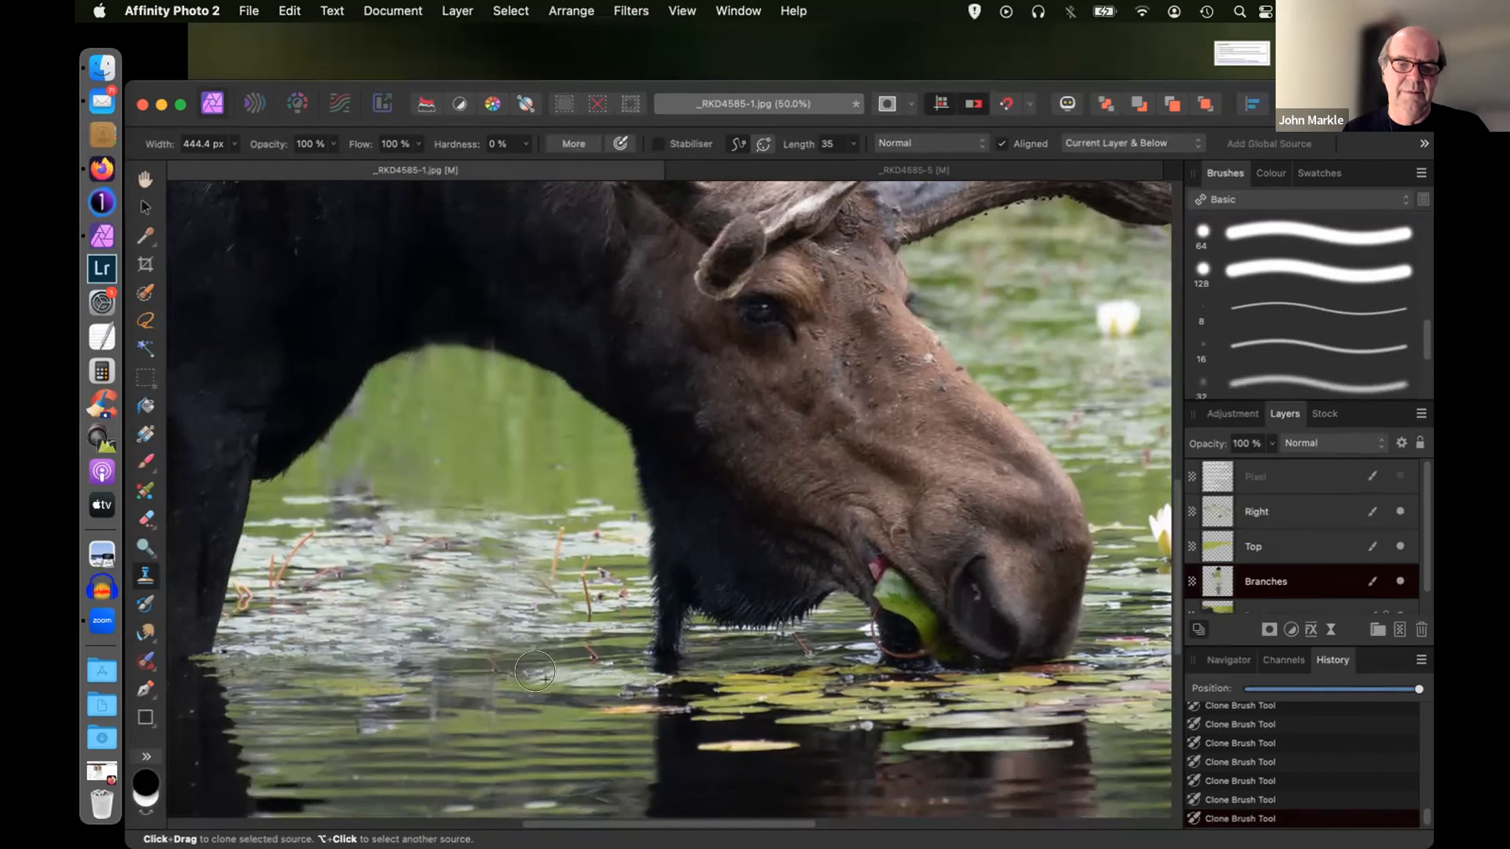
{"action": "left_click_drag", "start_coordinate": [479, 660], "coordinate": [474, 663]}
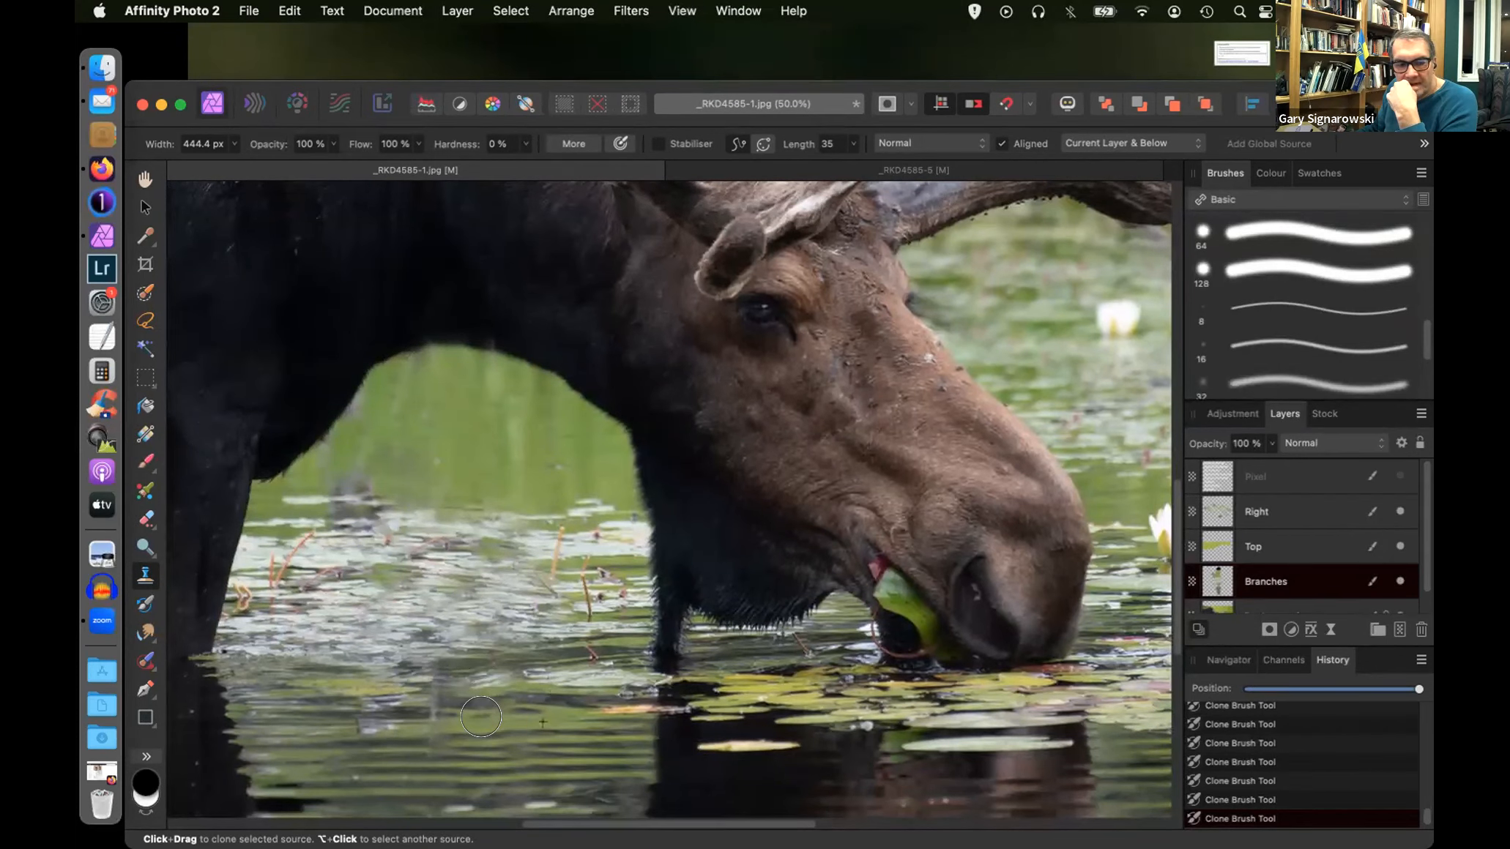
{"action": "key", "text": "super+z"}
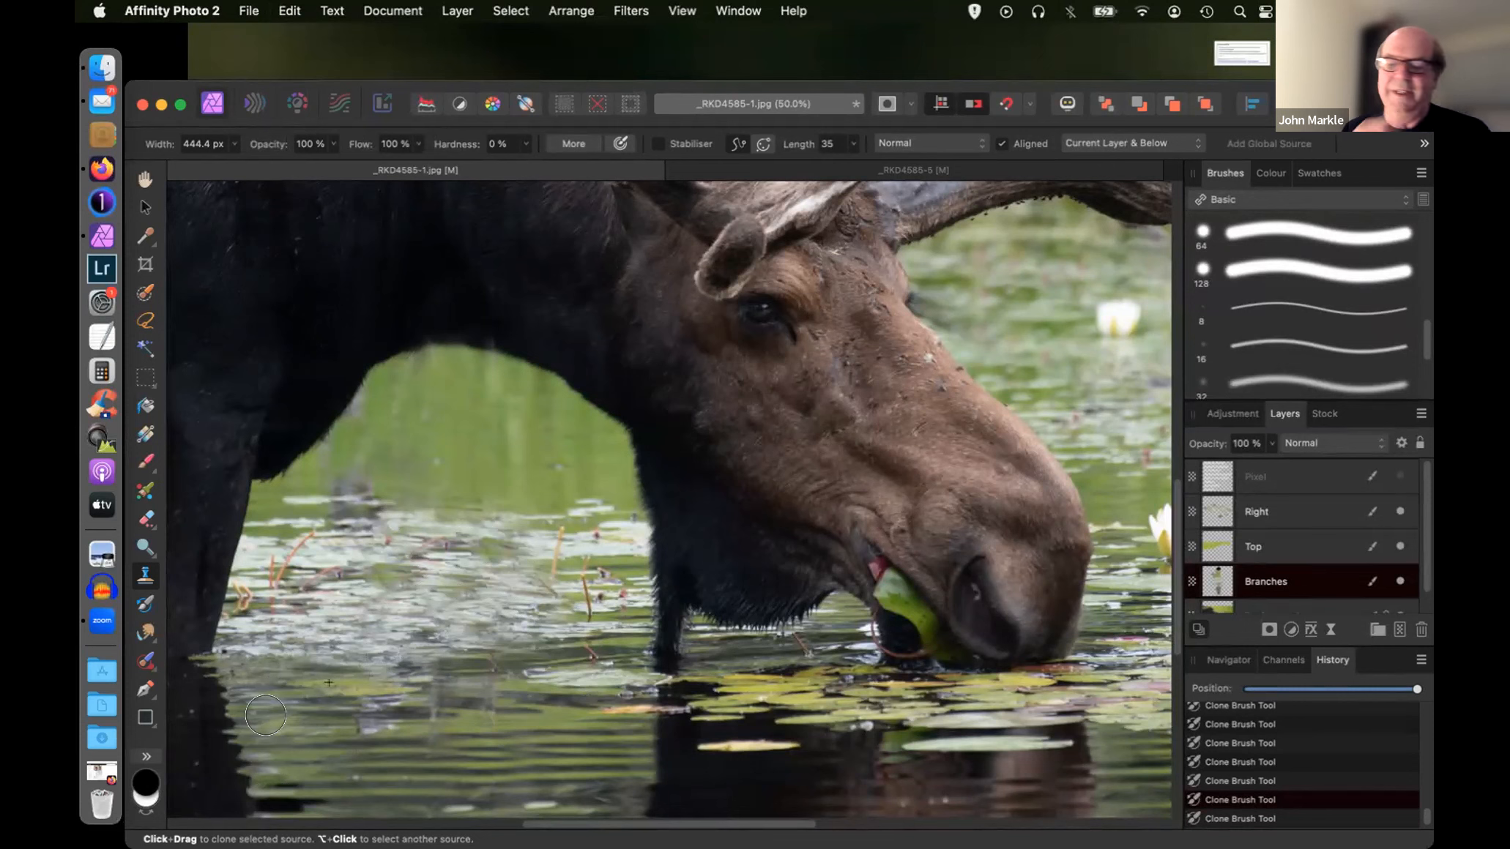
- Examine the water around the moose's legs and belly for remaining branches
{"action": "key", "text": "super+minus"}
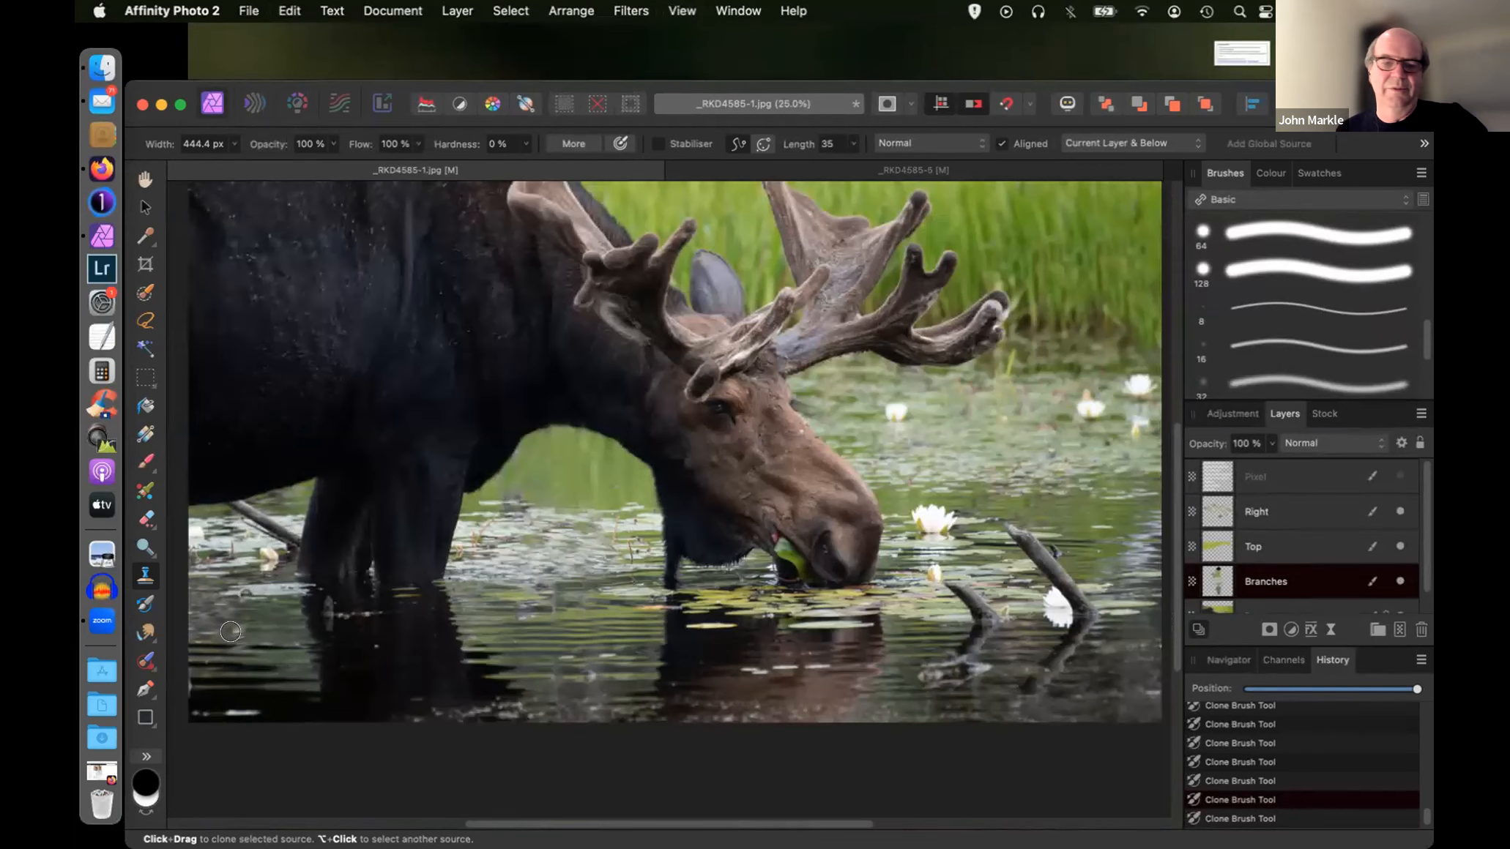
{"action": "key", "text": "super+plus"}
{"action": "key", "text": "super+plus"}
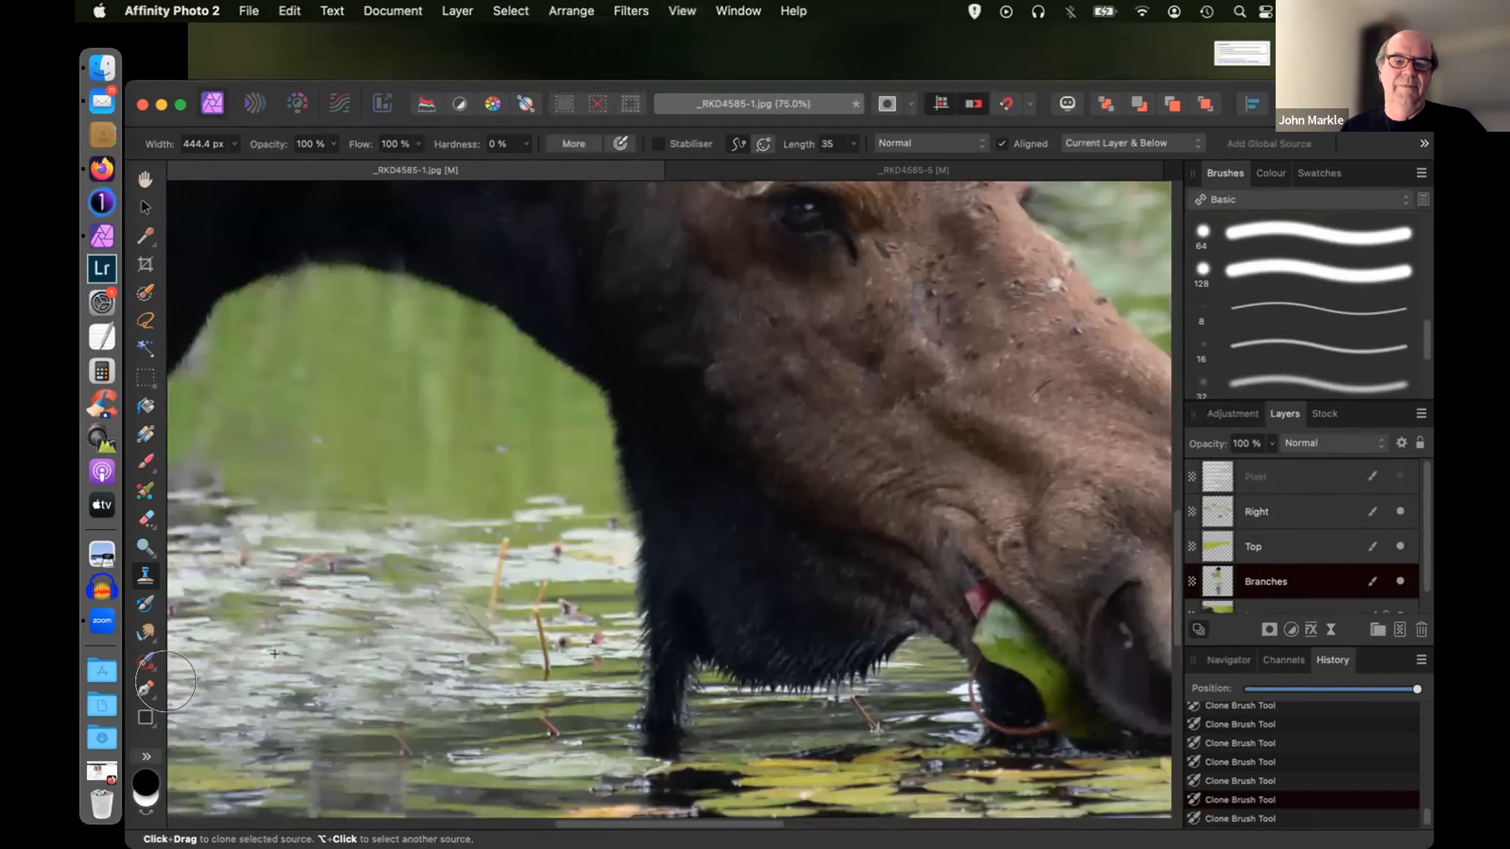
{"action": "scroll", "coordinate": [183, 641], "scroll_direction": "down", "scroll_amount": 5}
{"action": "scroll", "coordinate": [172, 670], "scroll_direction": "down", "scroll_amount": 5}
{"action": "scroll", "coordinate": [173, 671], "scroll_direction": "left", "scroll_amount": 5}
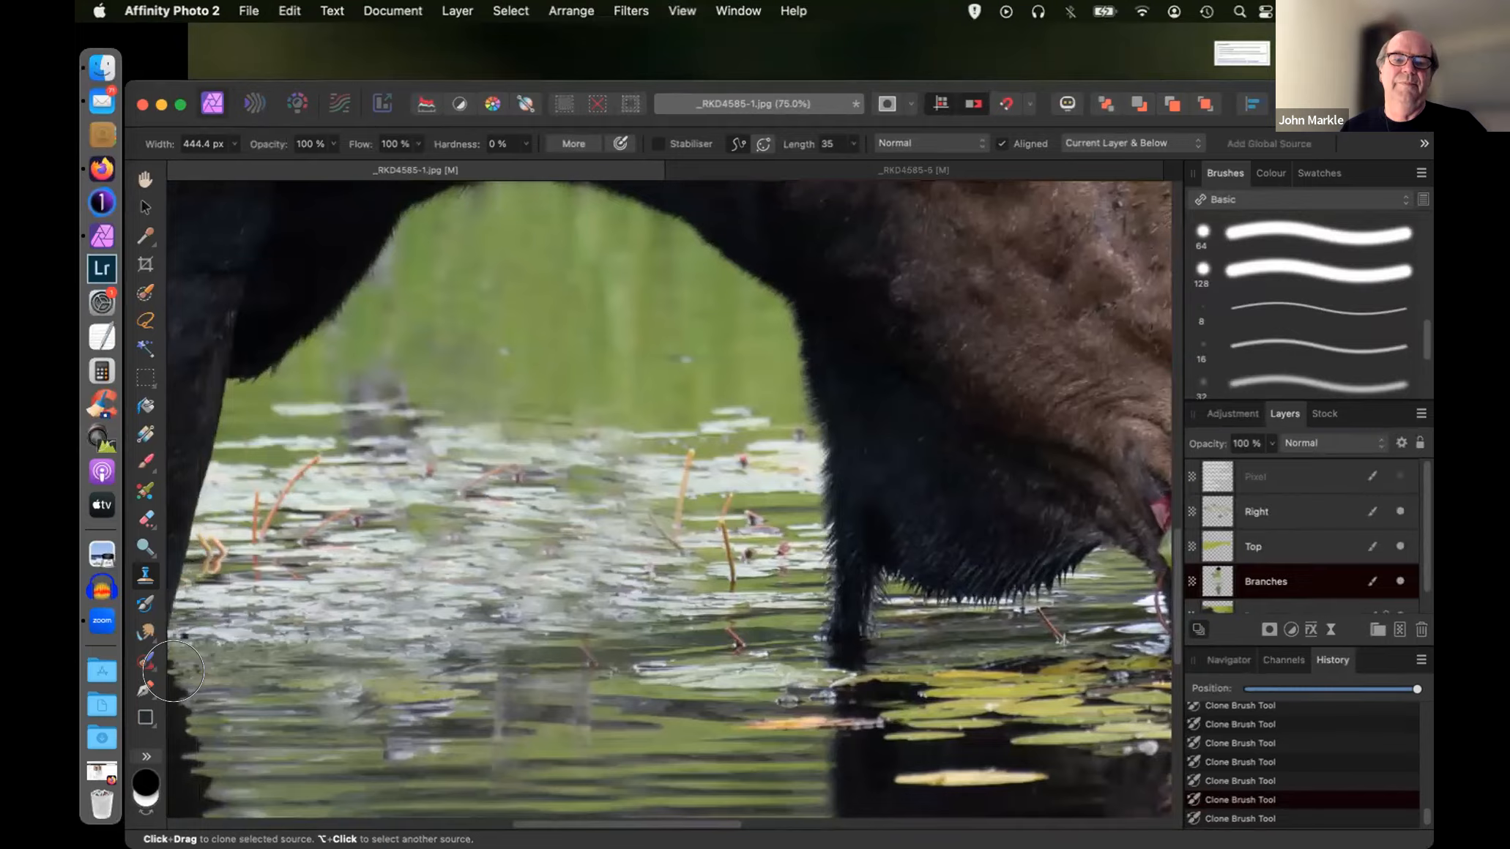
{"action": "scroll", "coordinate": [175, 668], "scroll_direction": "left", "scroll_amount": 5}
{"action": "scroll", "coordinate": [175, 667], "scroll_direction": "up", "scroll_amount": 2}
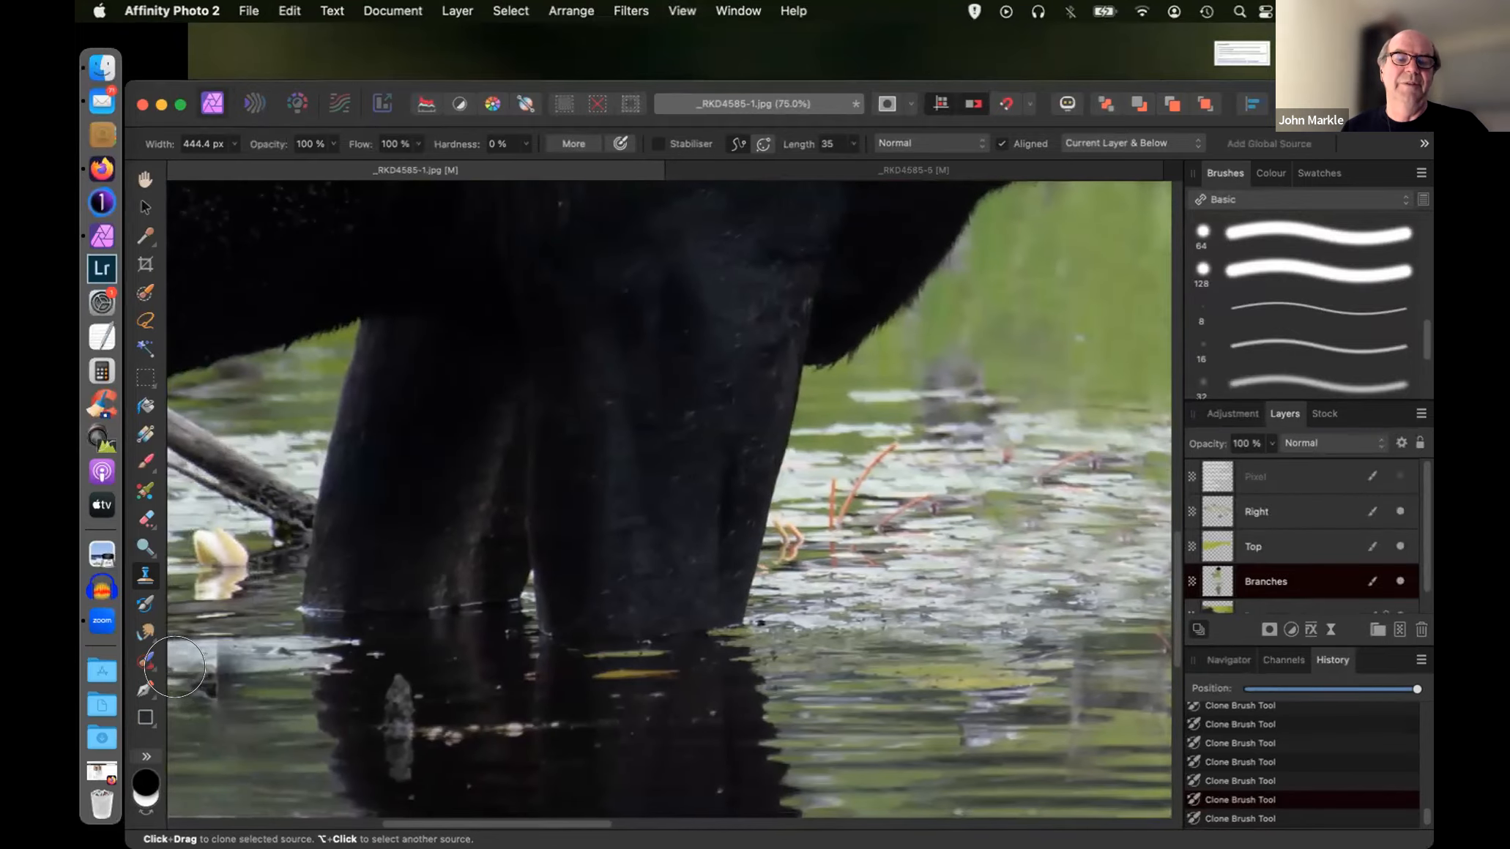
{"action": "scroll", "coordinate": [176, 665], "scroll_direction": "left", "scroll_amount": 5}
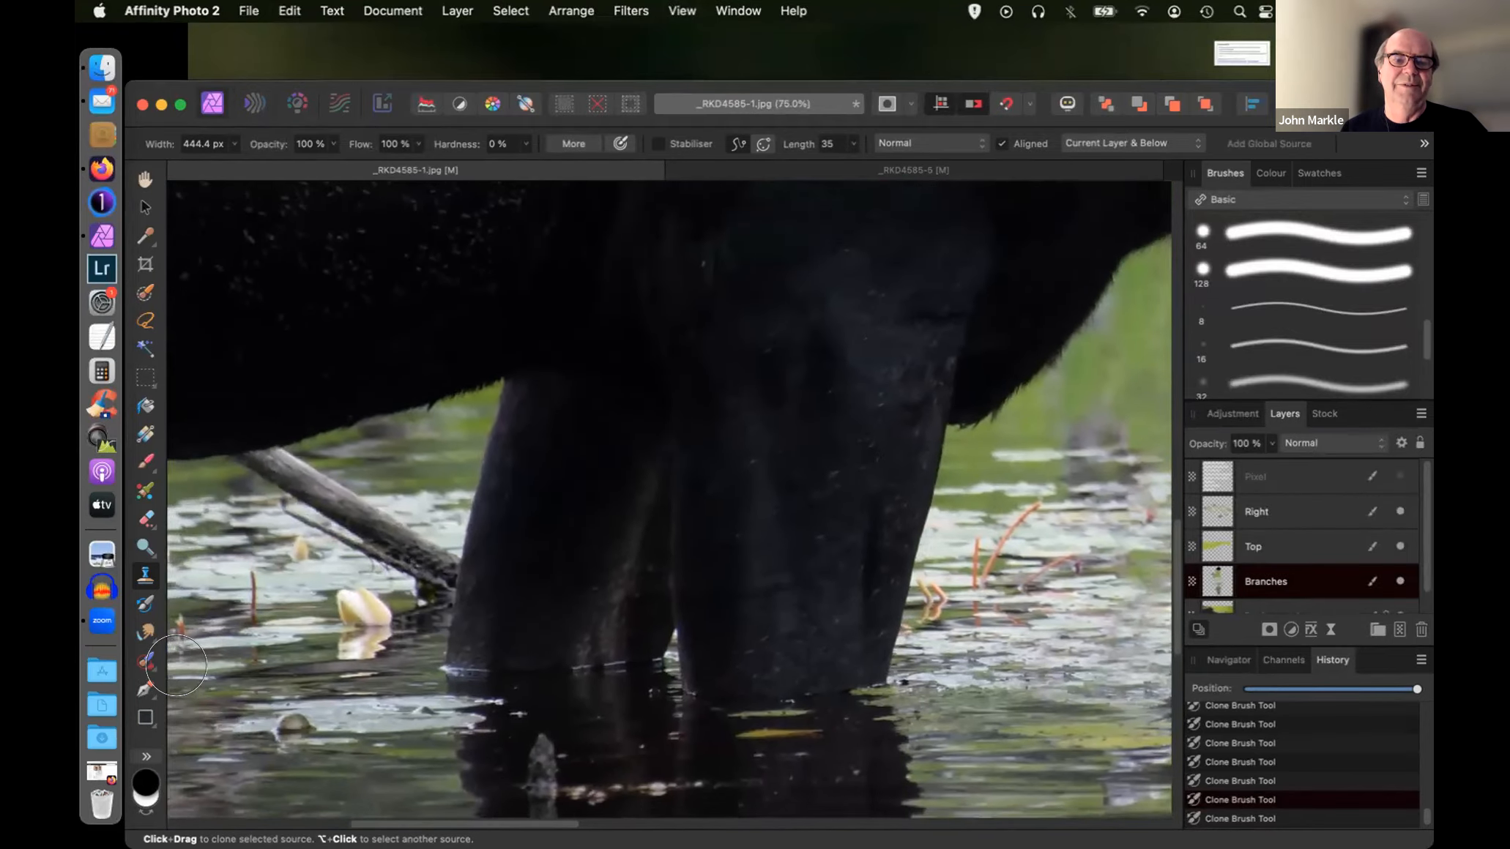
{"action": "scroll", "coordinate": [176, 666], "scroll_direction": "left", "scroll_amount": 5}
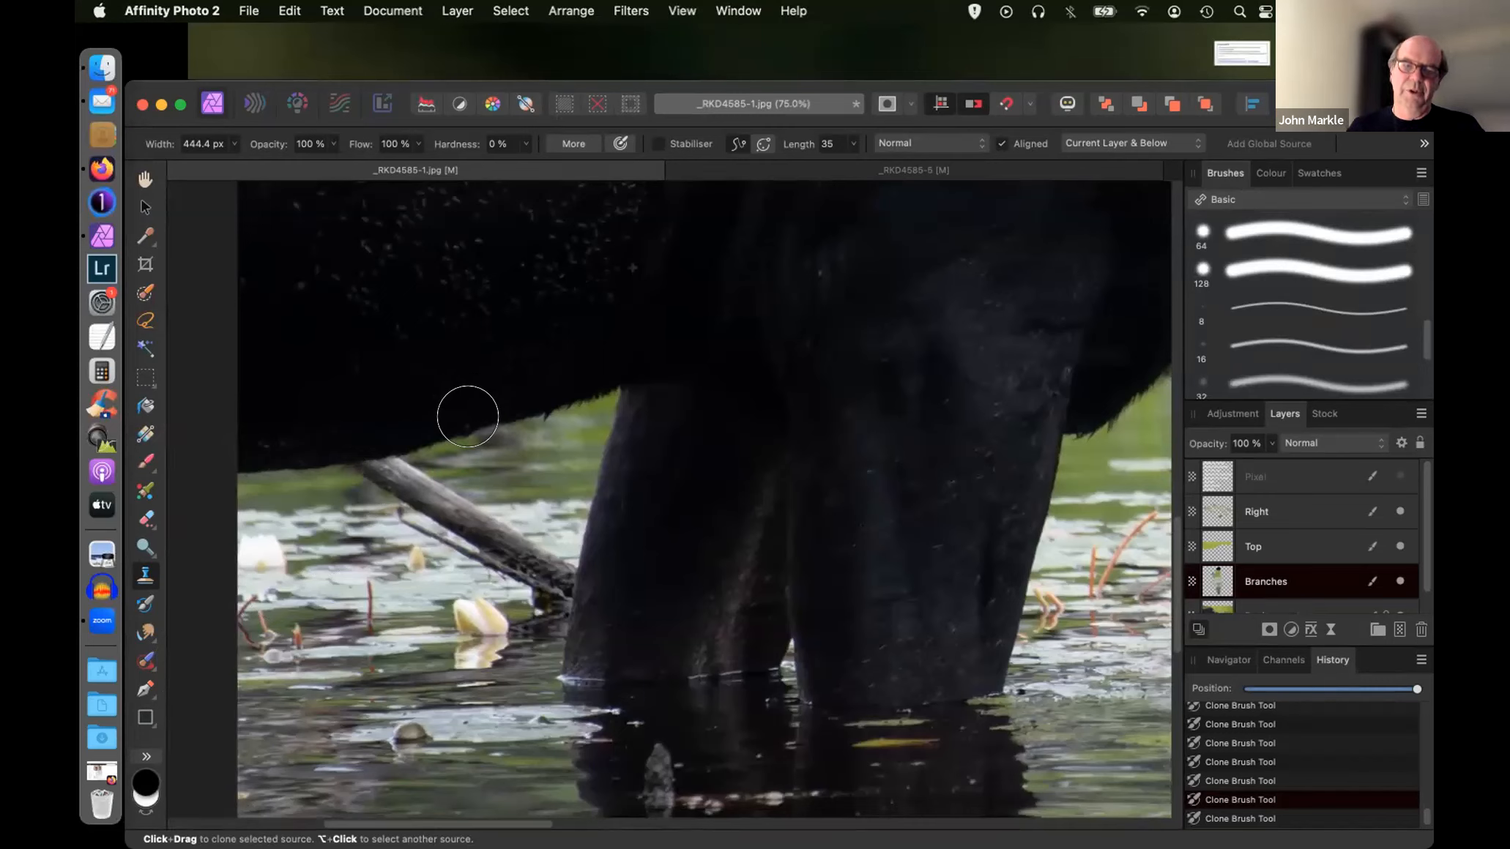
- Try to clone dark fur along the moose's belly edge above the slanted branch with the 444.4 px Clone Brush
{"action": "left_click_drag", "start_coordinate": [465, 417], "coordinate": [464, 418]}
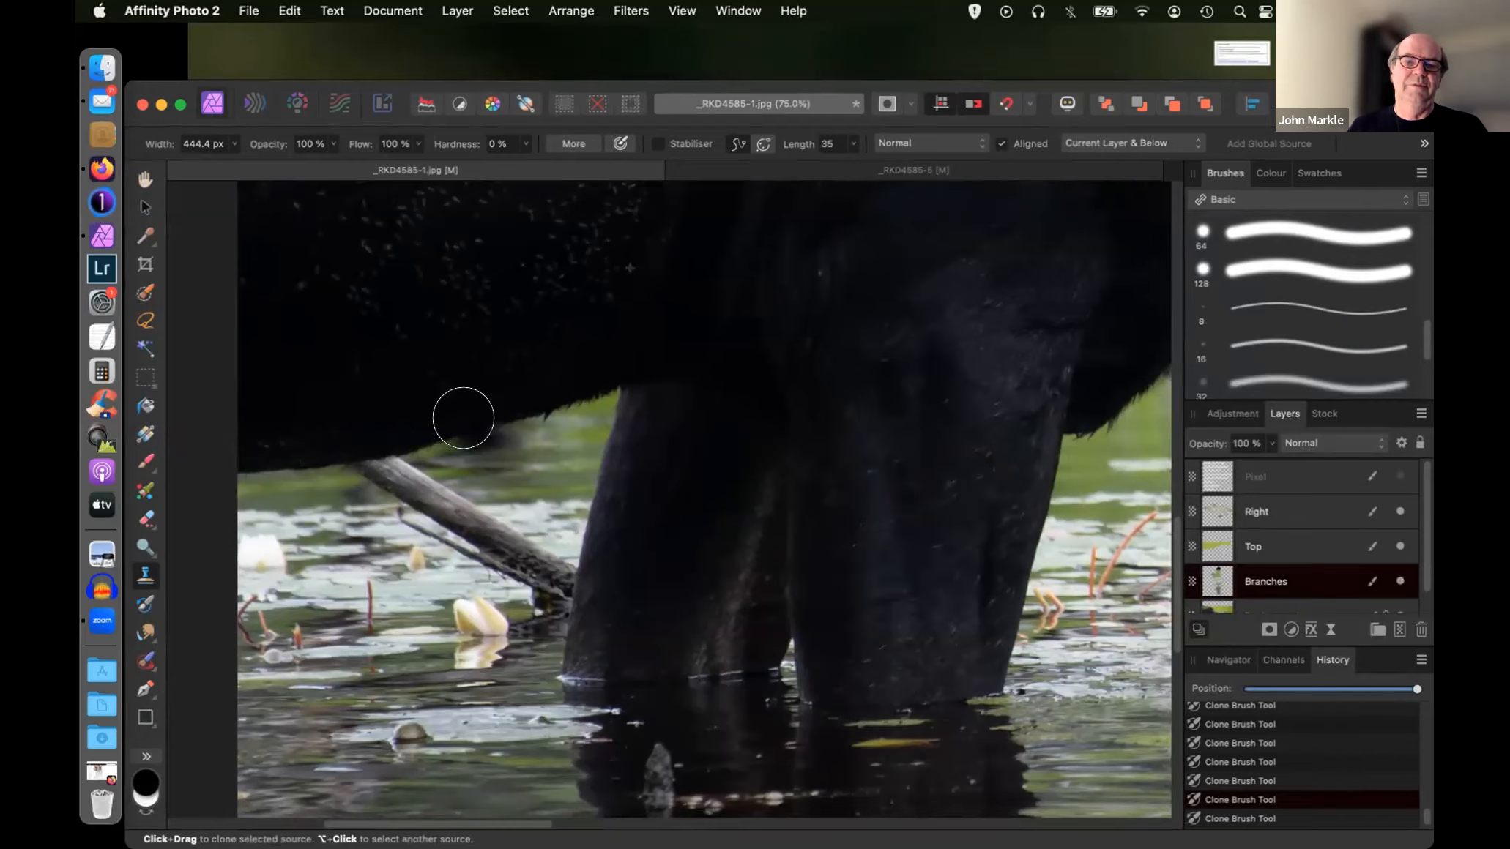
{"action": "key", "text": "super+z"}
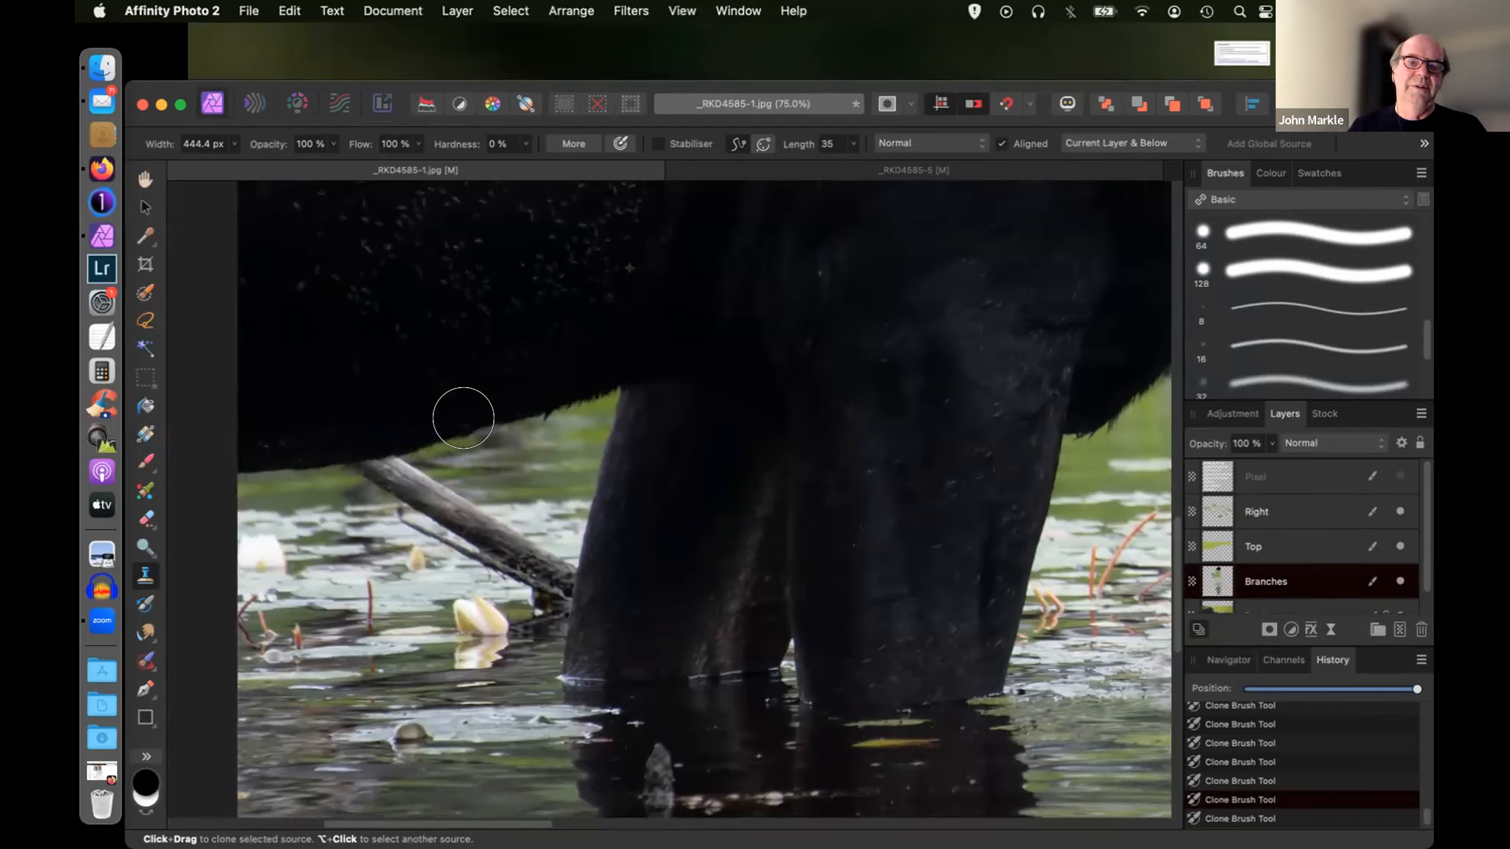
{"action": "key", "text": "super+shift+z"}
{"action": "key", "text": "super+z"}
{"action": "key", "text": "super+shift+z"}
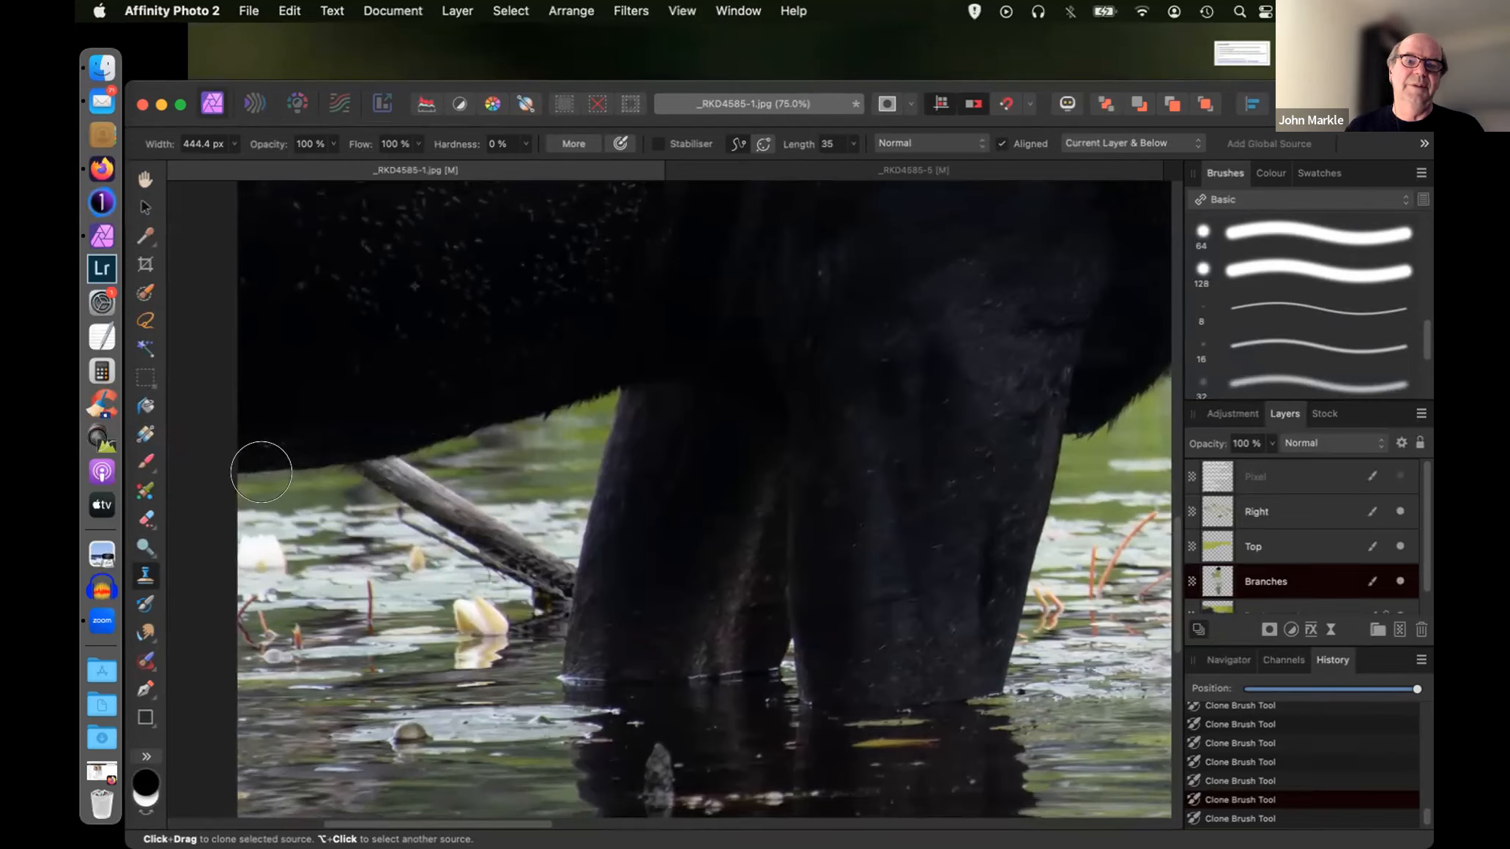
- Clone nearby water over the slanted branch's upper end below the belly, reducing the Clone Brush to 321.1 px and 272.9 px
{"action": "key", "text": "bracketleft"}
{"action": "key", "text": "bracketleft"}
{"action": "key", "text": "bracketleft"}
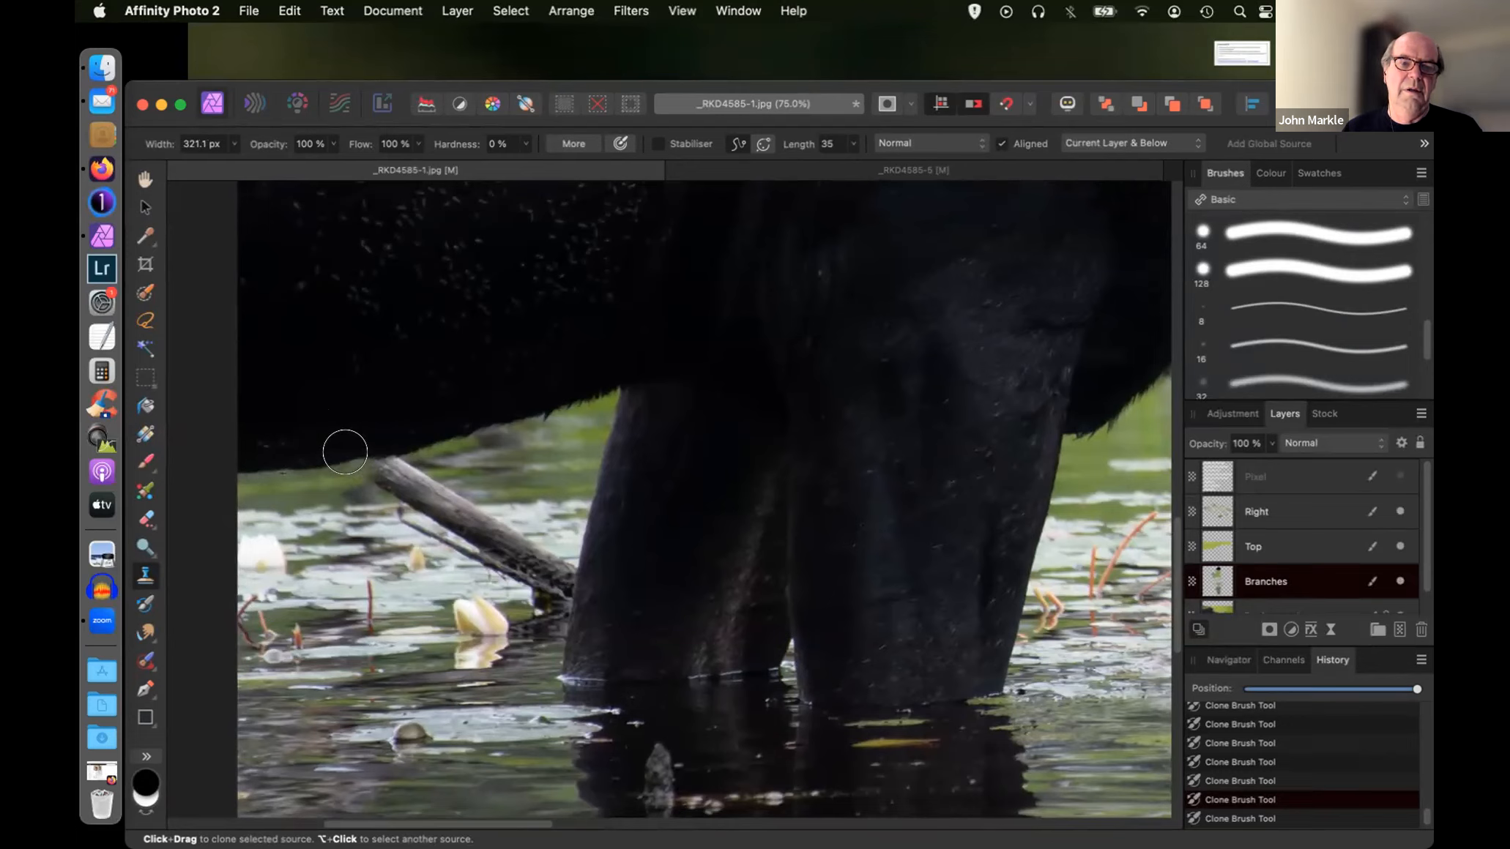
{"action": "left_click", "coordinate": [355, 451]}
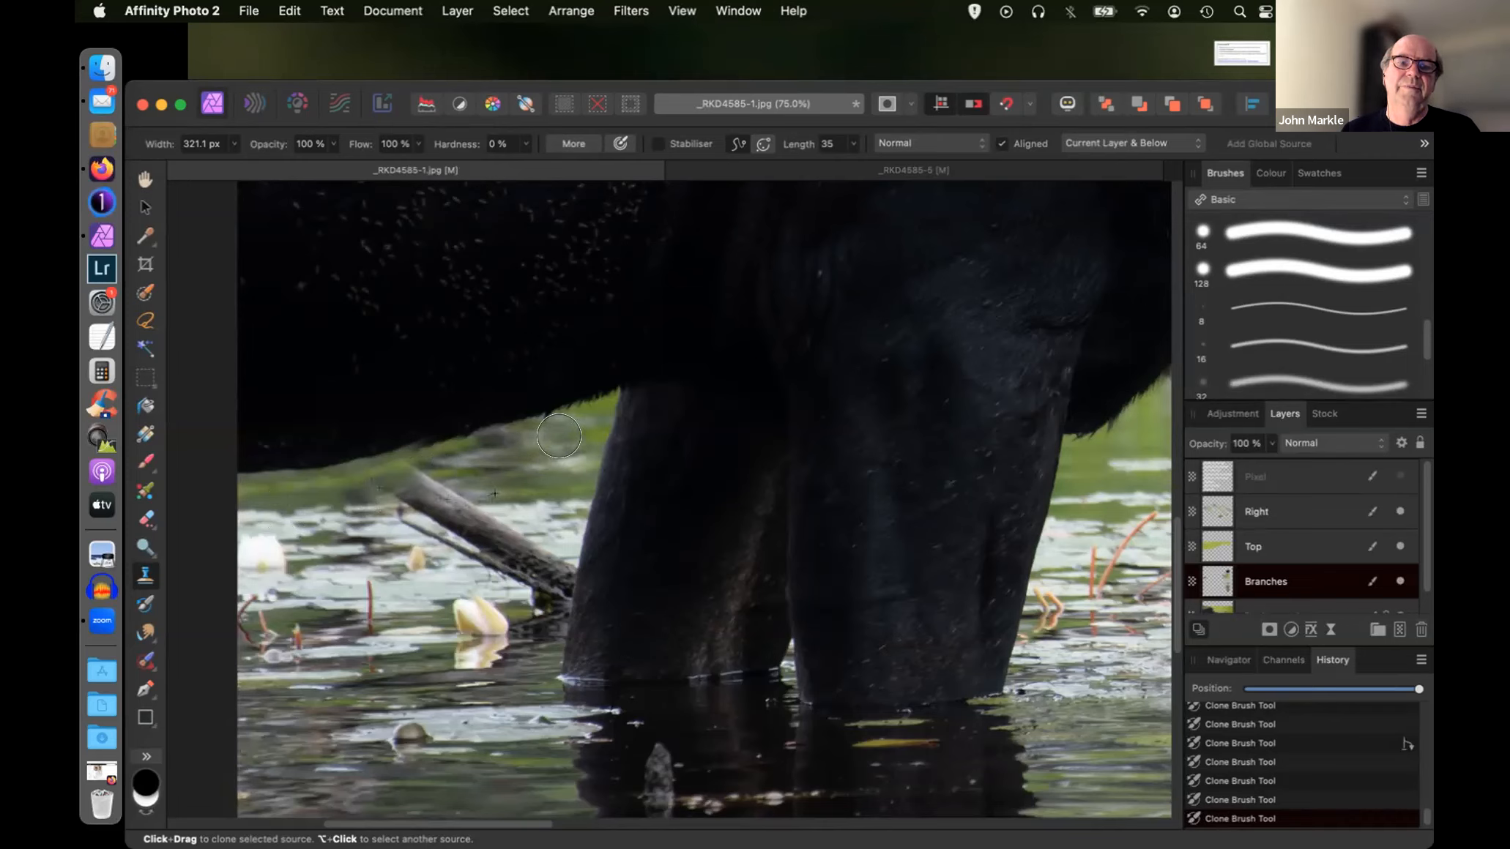
{"action": "left_click", "coordinate": [568, 446], "text": "alt"}
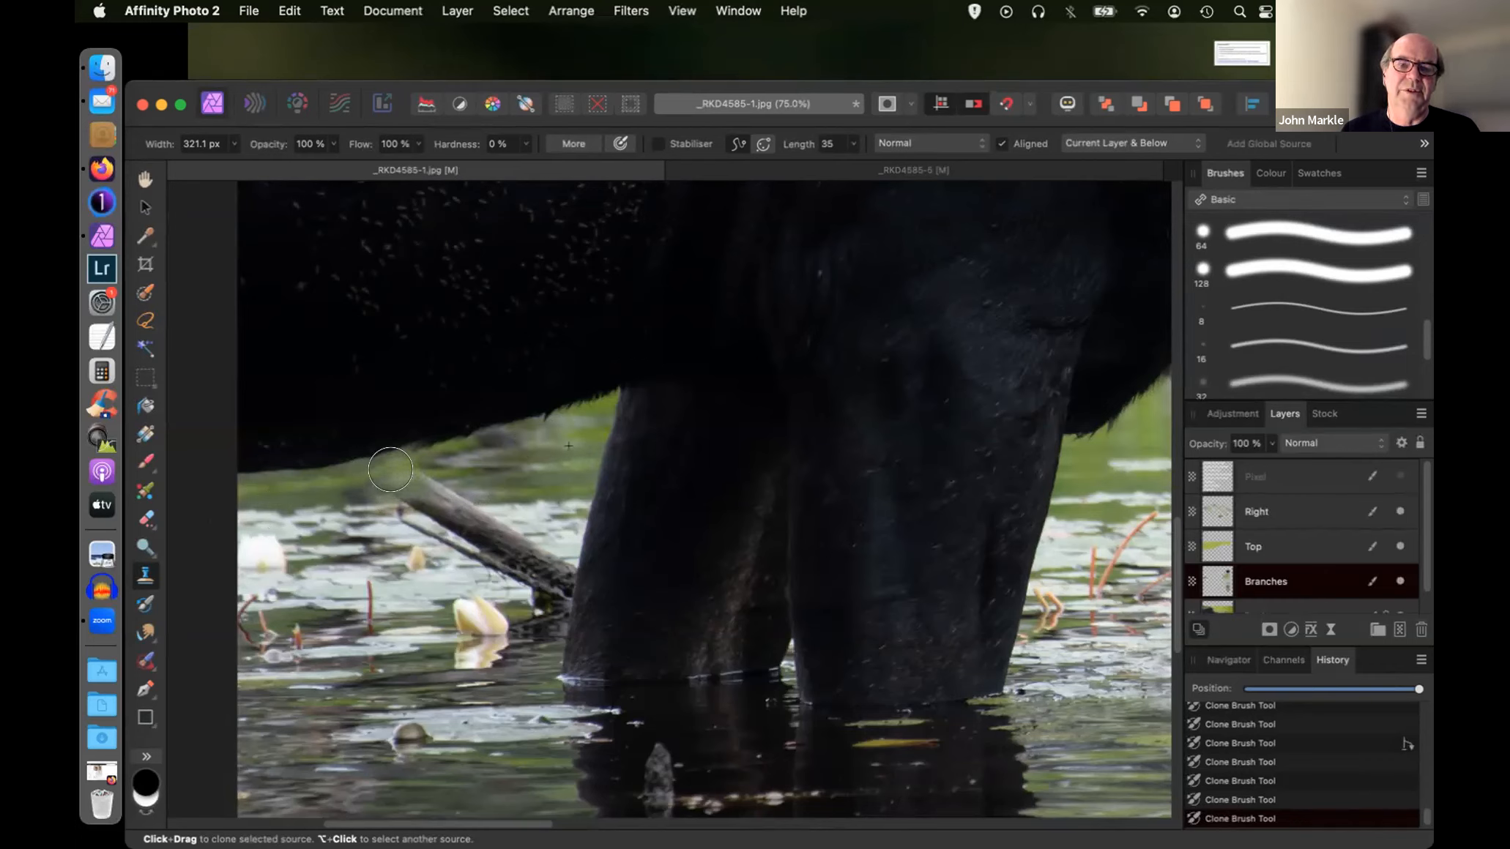
{"action": "key", "text": "bracketleft"}
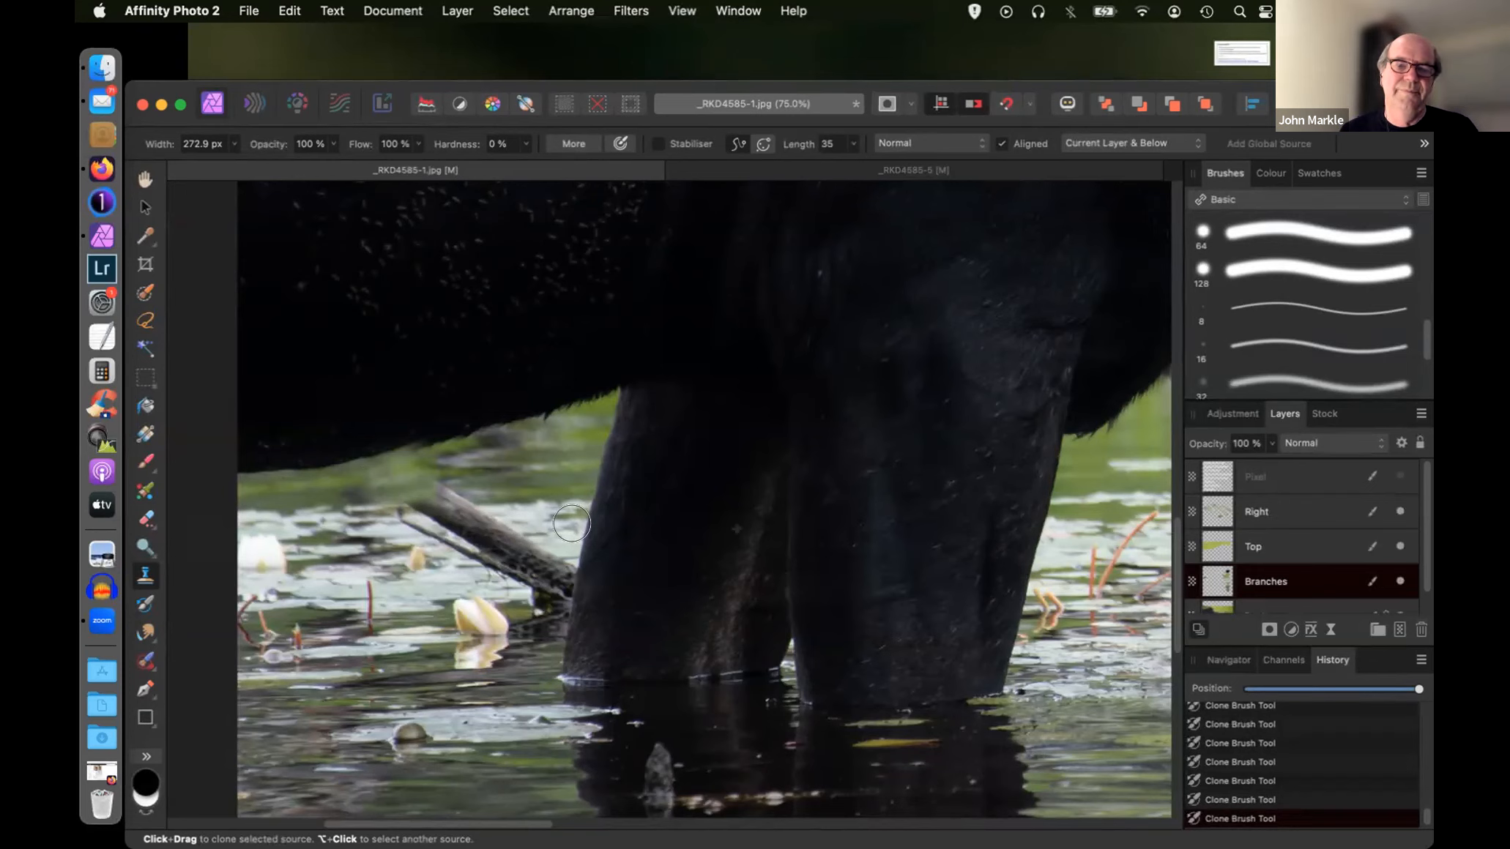
{"action": "left_click_drag", "start_coordinate": [572, 524], "coordinate": [572, 520]}
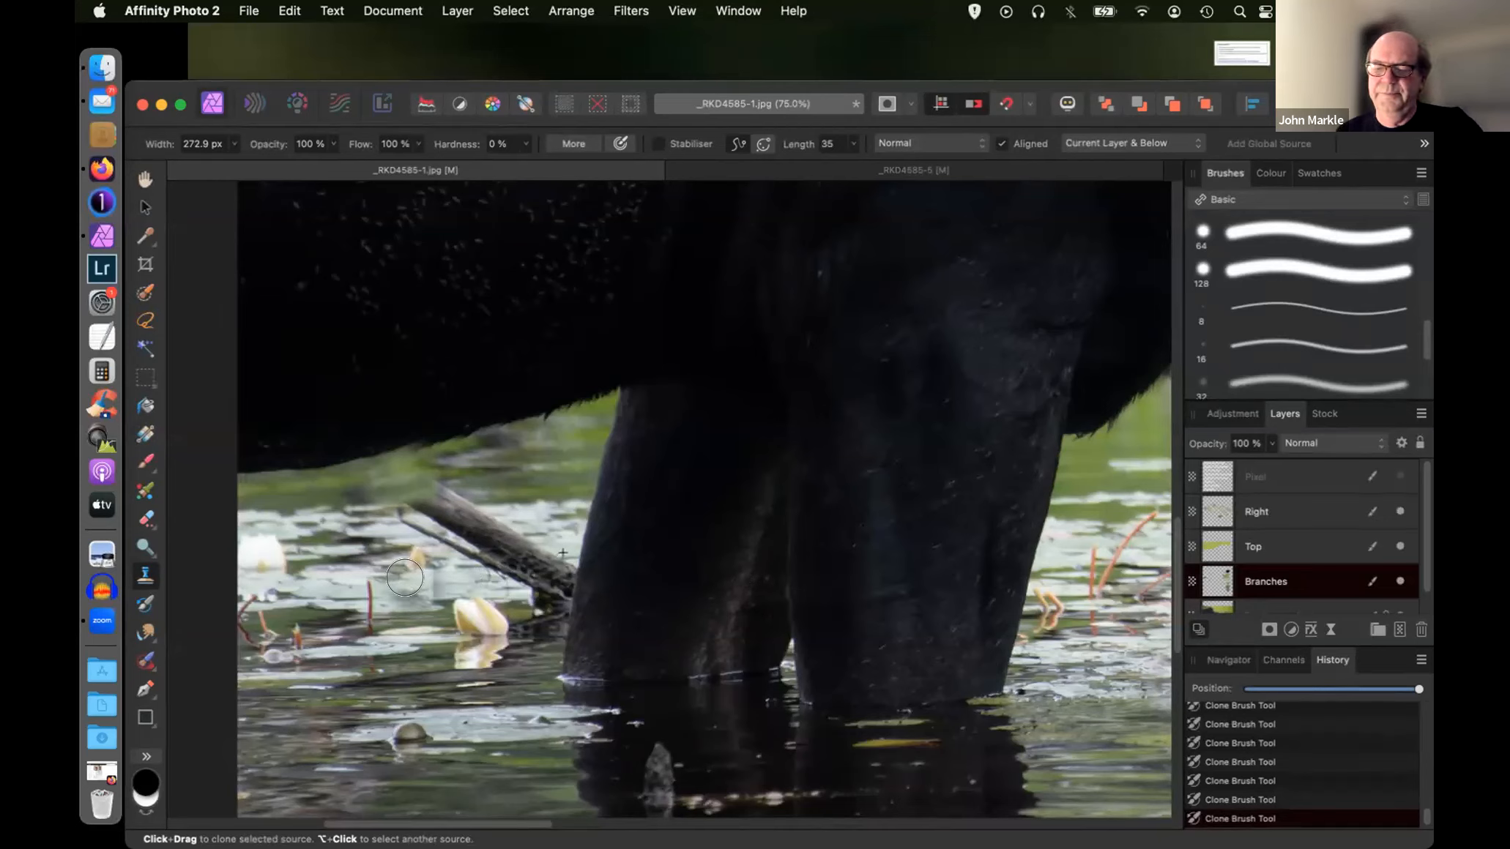
{"action": "key", "text": "bracketleft"}
{"action": "key", "text": "bracketleft"}
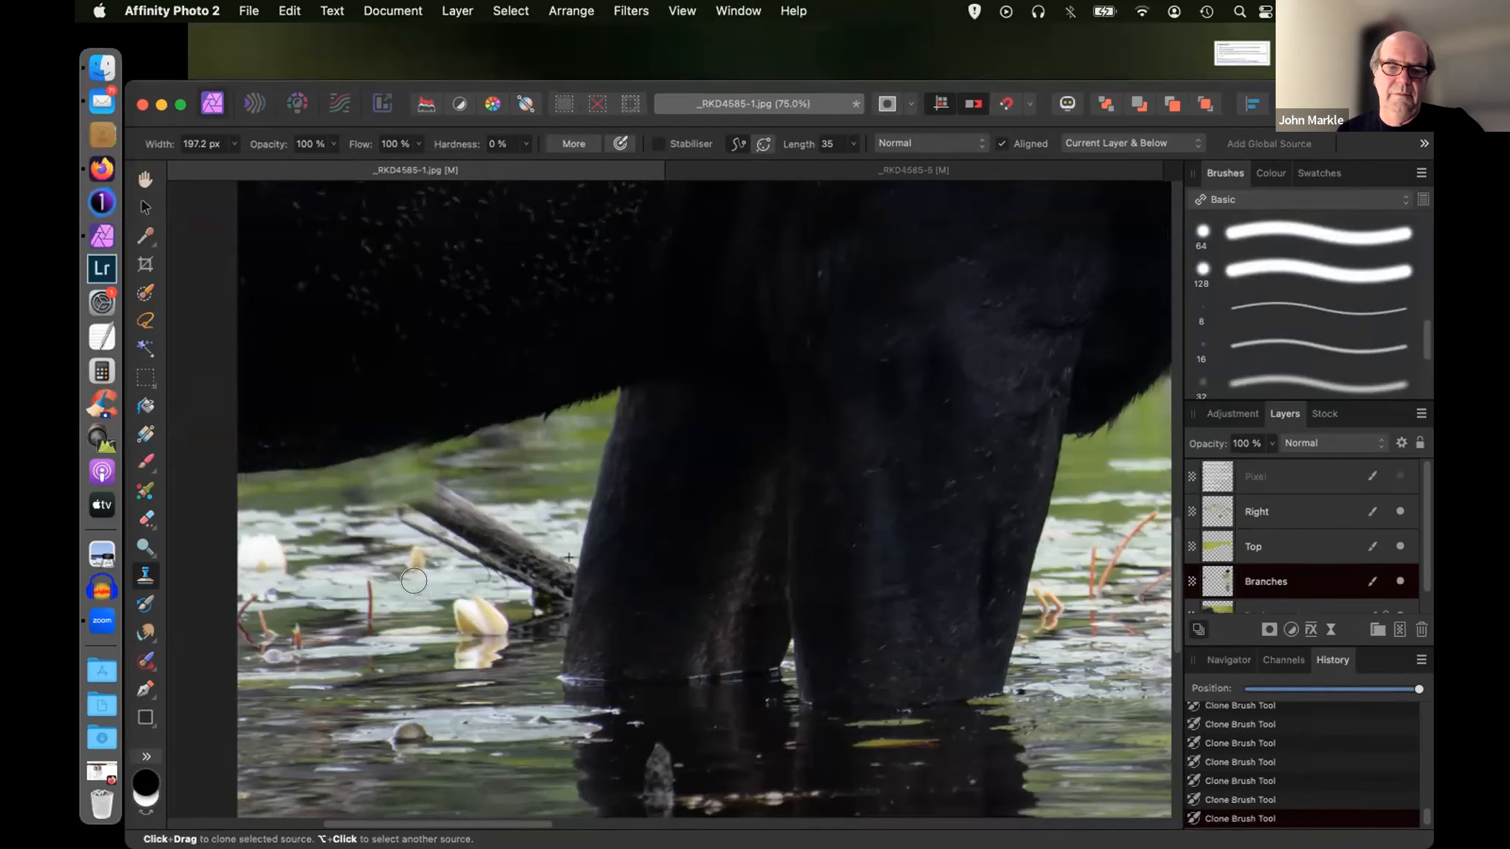
{"action": "key", "text": "bracketleft"}
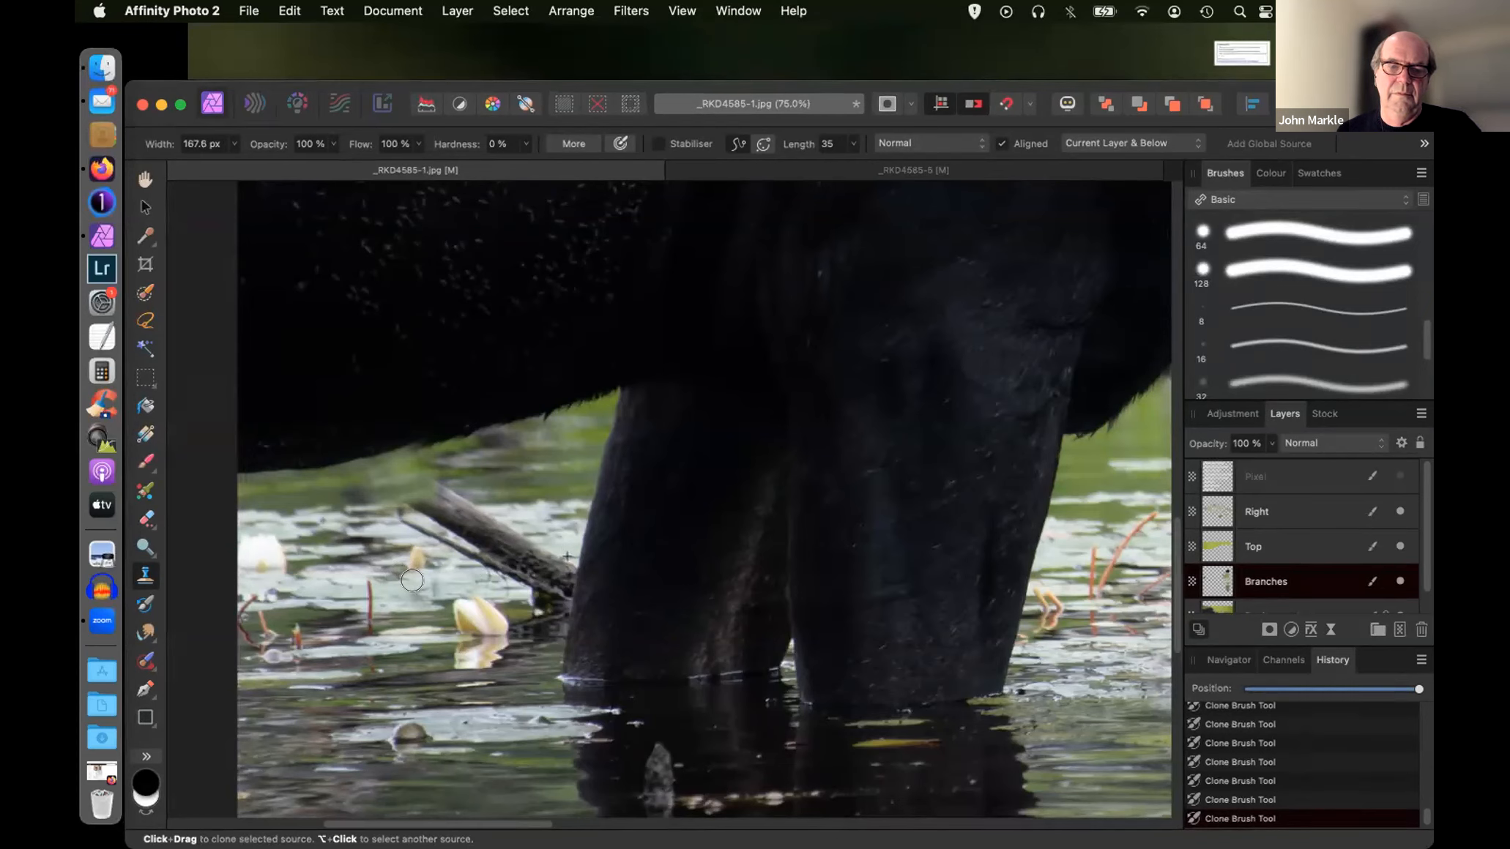
{"action": "left_click", "coordinate": [420, 588], "text": "alt"}
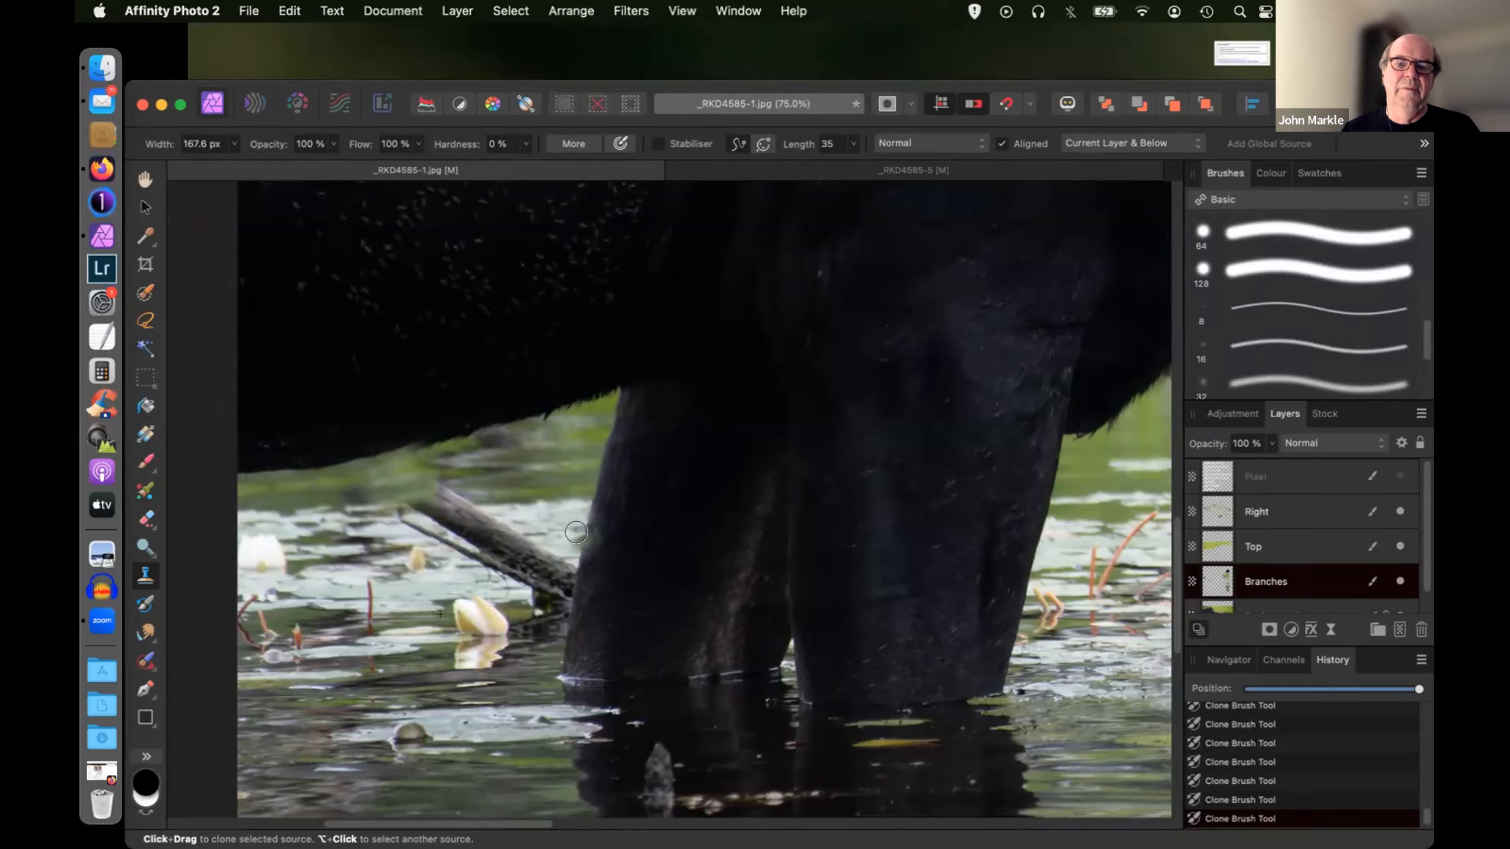
- Clone the lily pads beside the moose's leg over the slanted branch's lower end, enlarging the Clone Brush to 293.2 px
{"action": "key", "text": "bracketright"}
{"action": "key", "text": "bracketright"}
{"action": "key", "text": "bracketright"}
{"action": "key", "text": "bracketright"}
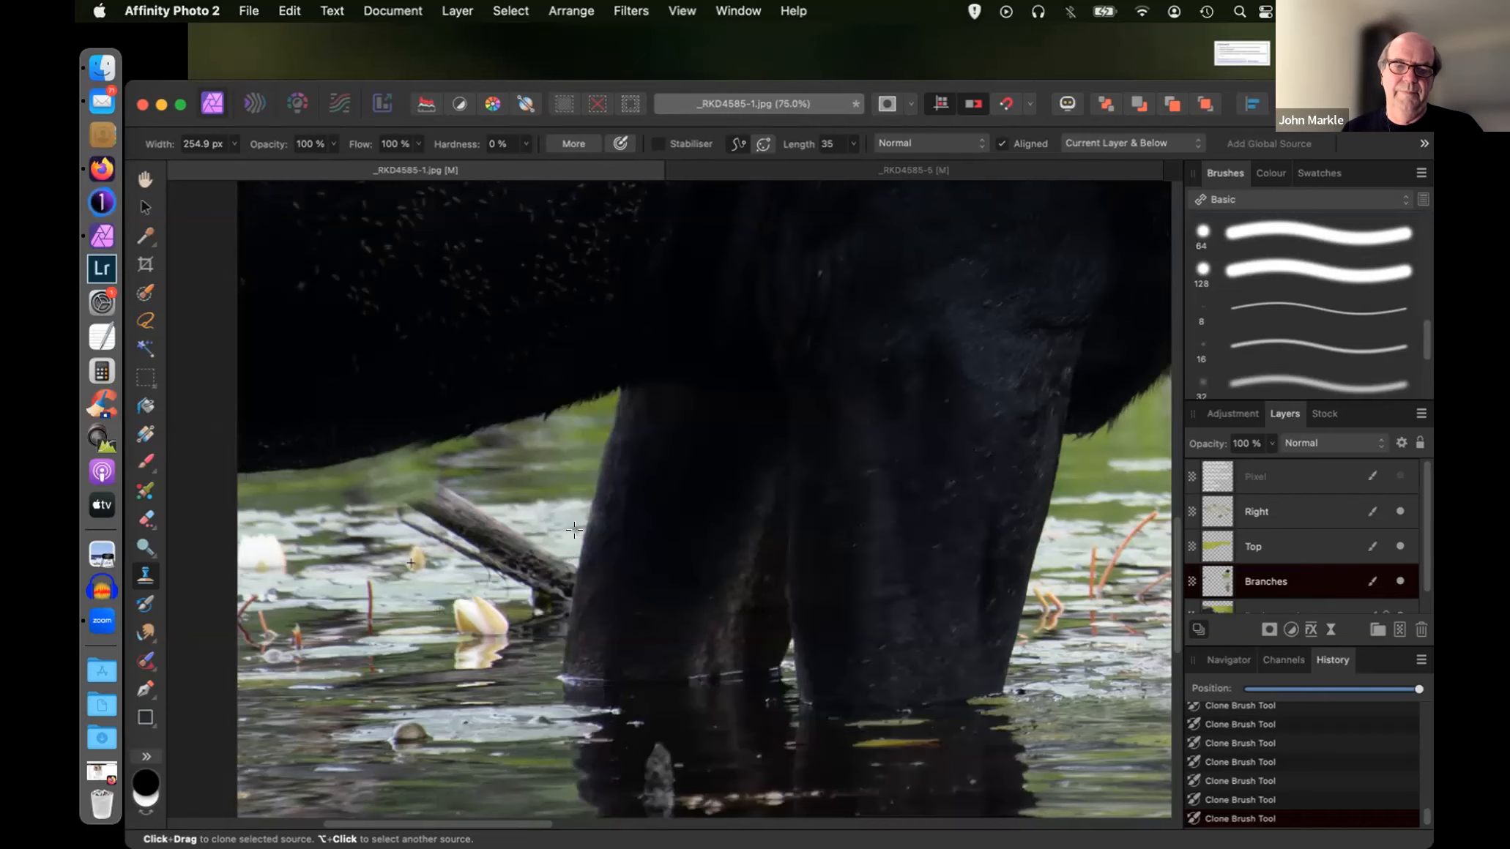
{"action": "left_click", "coordinate": [574, 531], "text": "alt"}
{"action": "left_click_drag", "start_coordinate": [555, 560], "coordinate": [561, 569]}
{"action": "key", "text": "bracketright"}
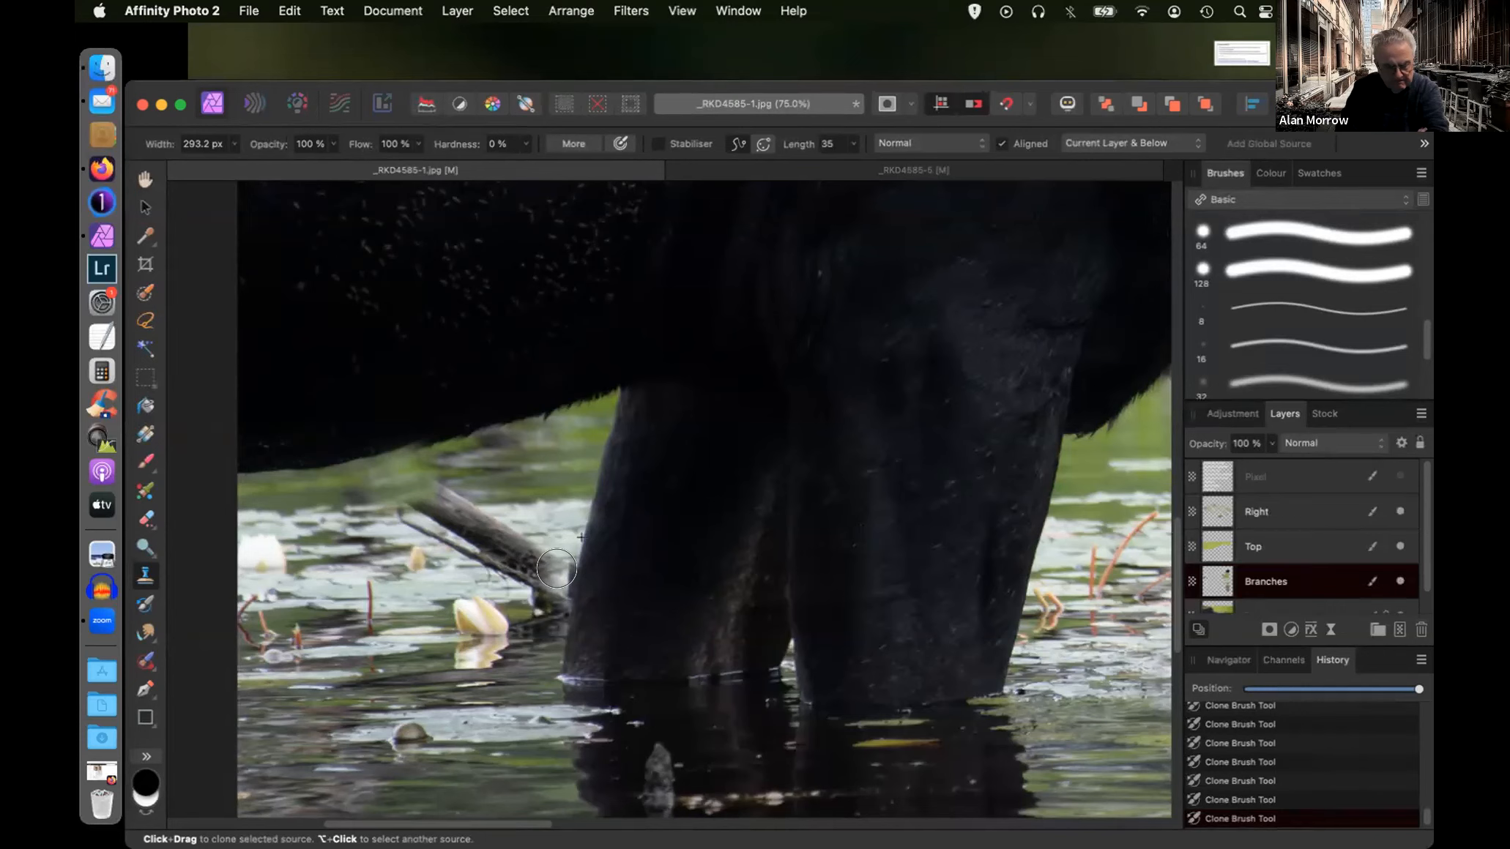
{"action": "left_click", "coordinate": [557, 569]}
{"action": "left_click", "coordinate": [556, 569]}
{"action": "left_click", "coordinate": [557, 569]}
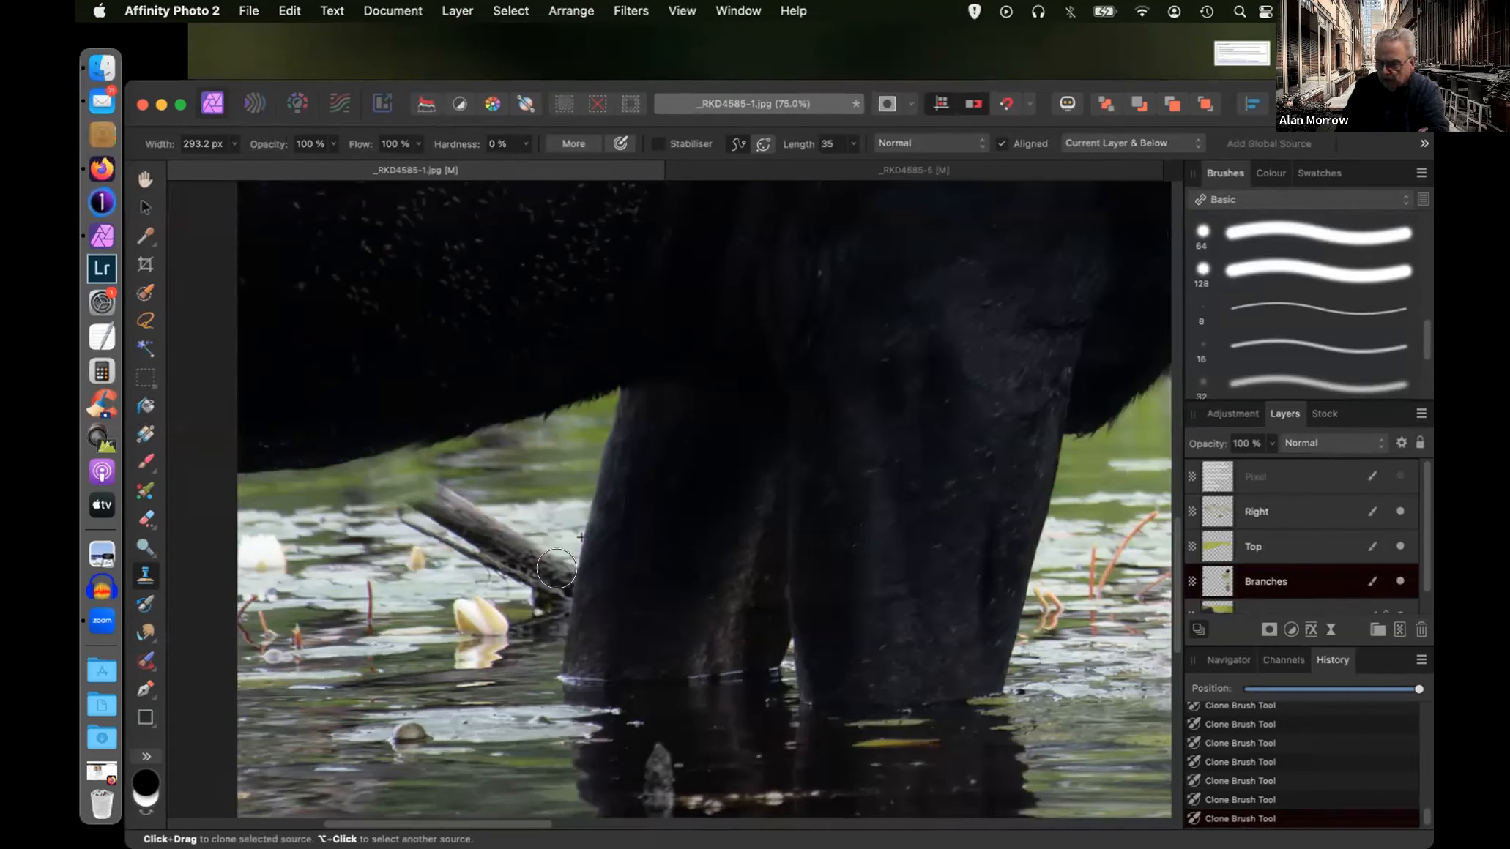
{"action": "left_click", "coordinate": [556, 569]}
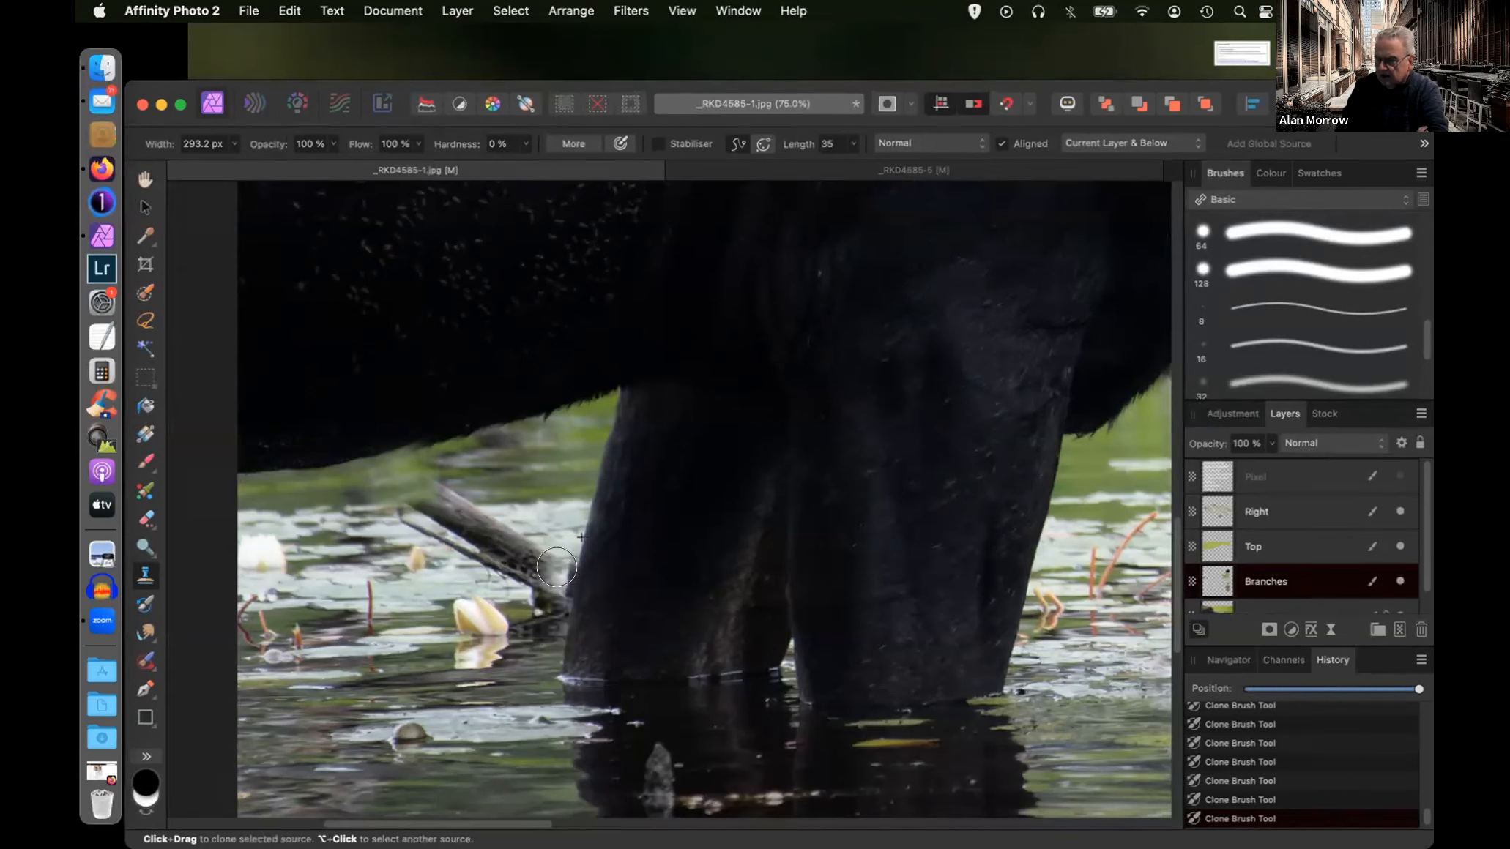
{"action": "left_click", "coordinate": [556, 568]}
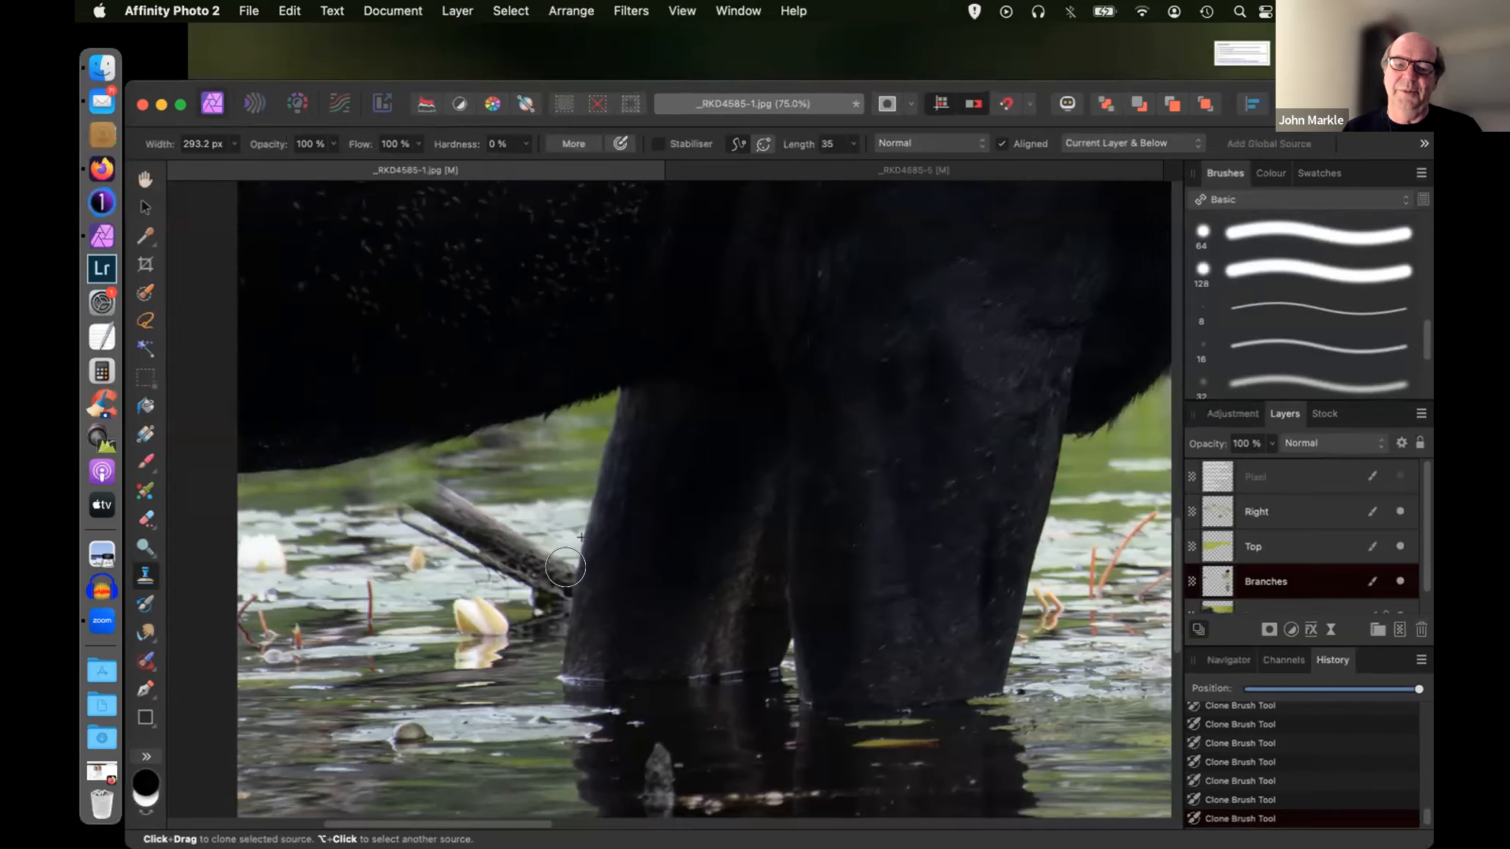
{"action": "left_click", "coordinate": [563, 579]}
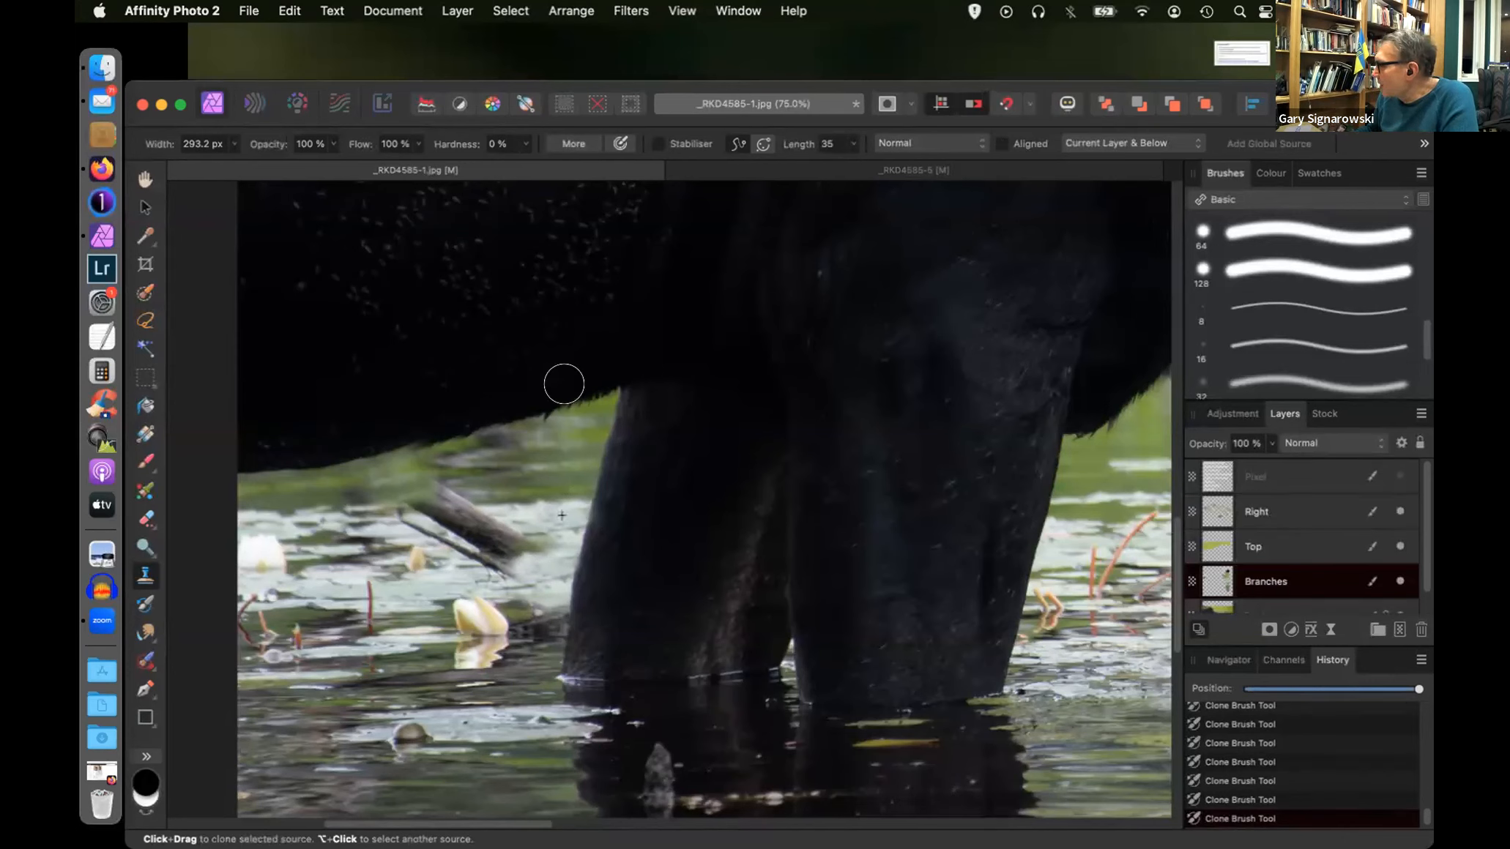
- Clone lily pads over the rest of the slanted branch with Aligned off, reducing the Clone Brush to 211.8 px
{"action": "mouse_move", "coordinate": [448, 562]}
{"action": "left_mouse_down"}
{"action": "mouse_move", "coordinate": [523, 524]}
{"action": "mouse_move", "coordinate": [542, 545]}
{"action": "mouse_move", "coordinate": [538, 519]}
{"action": "left_mouse_up"}
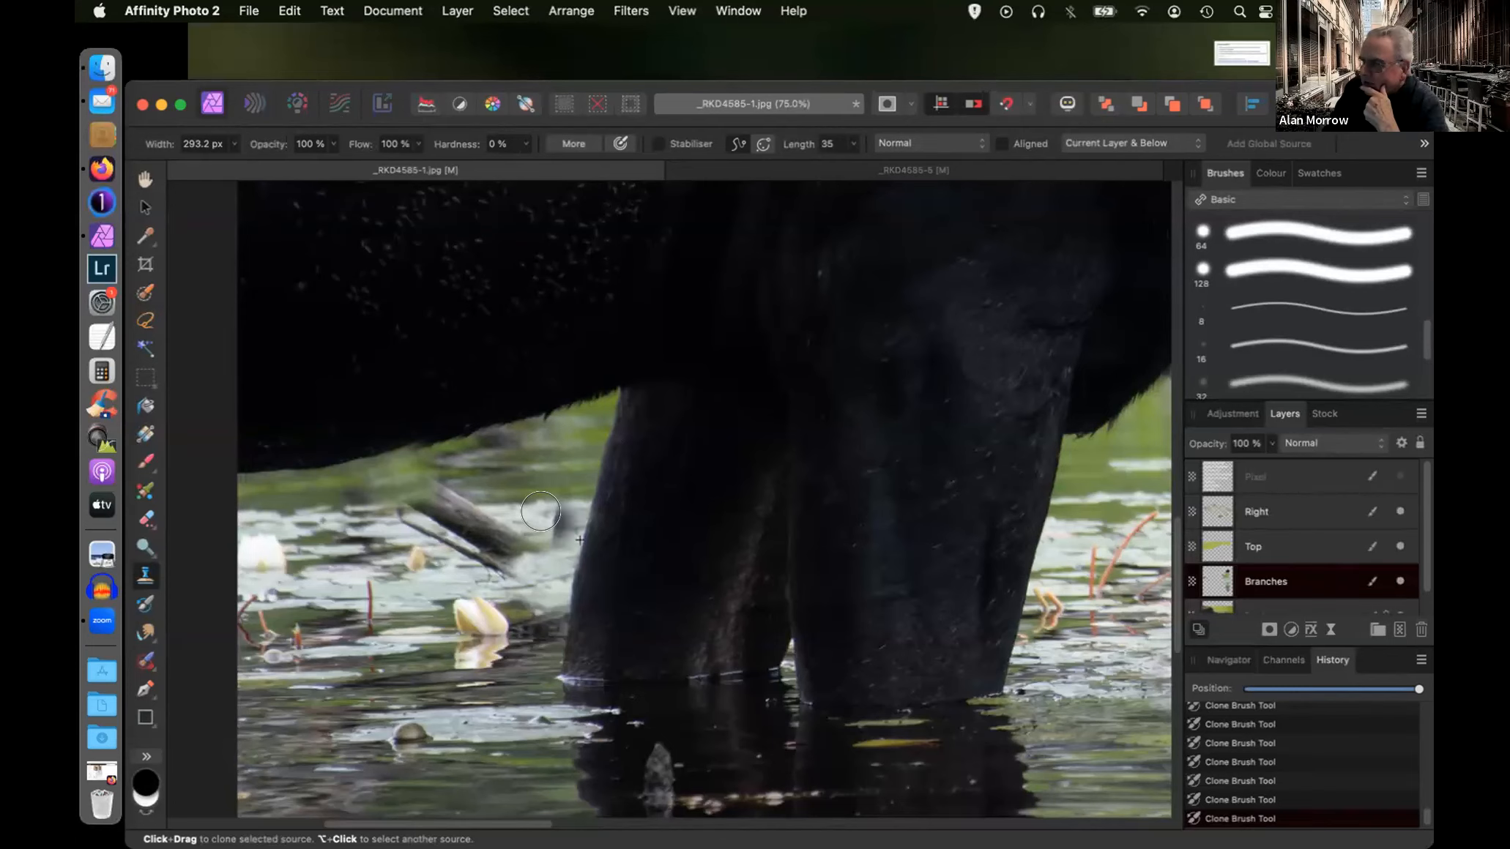
{"action": "key", "text": "bracketleft"}
{"action": "key", "text": "bracketleft"}
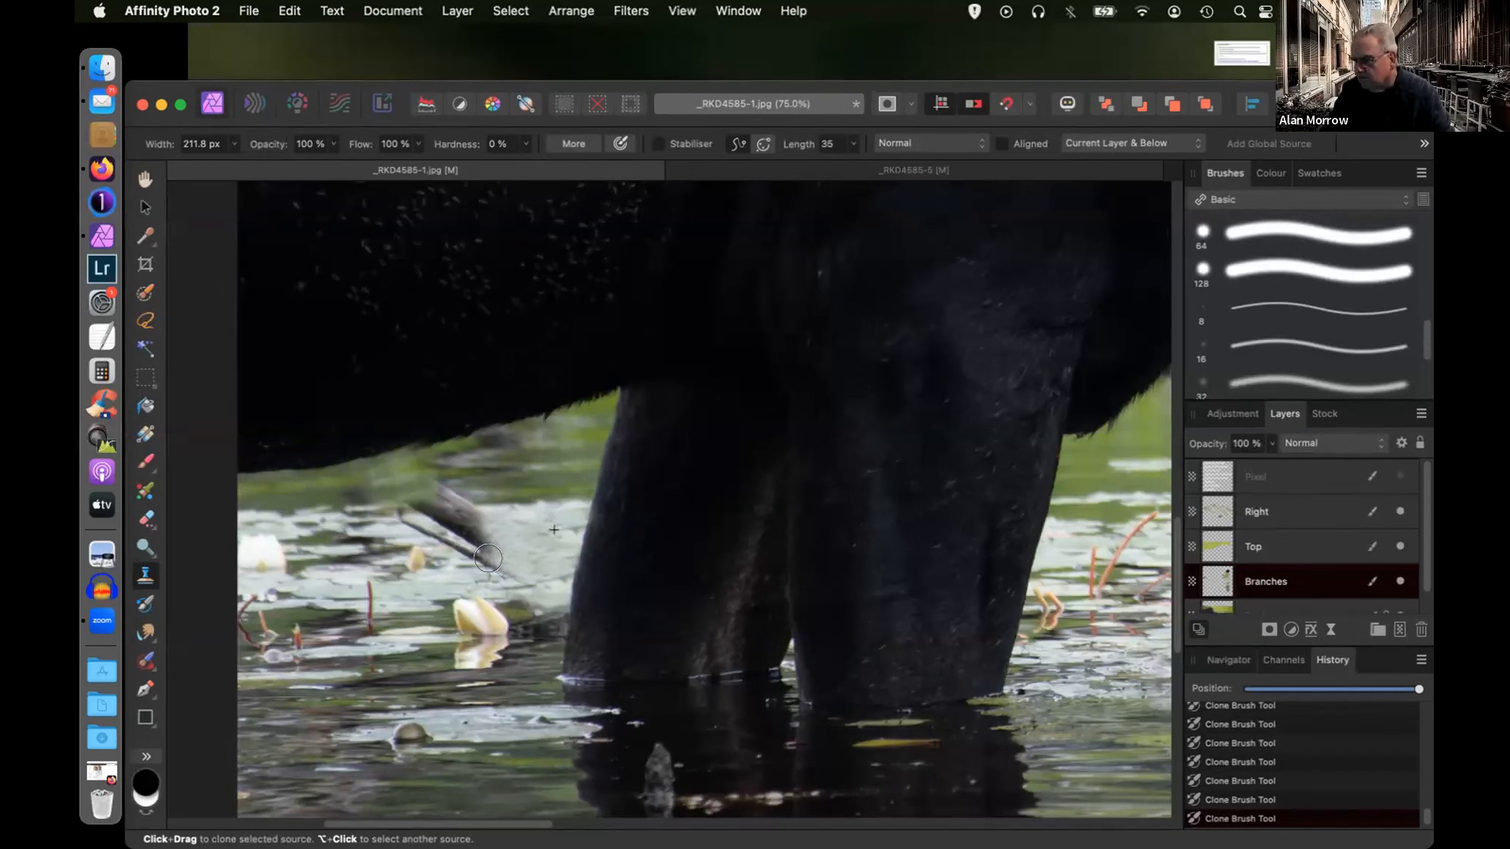
{"action": "mouse_move", "coordinate": [484, 559]}
{"action": "left_mouse_down"}
{"action": "mouse_move", "coordinate": [459, 544]}
{"action": "mouse_move", "coordinate": [473, 536]}
{"action": "left_mouse_up"}
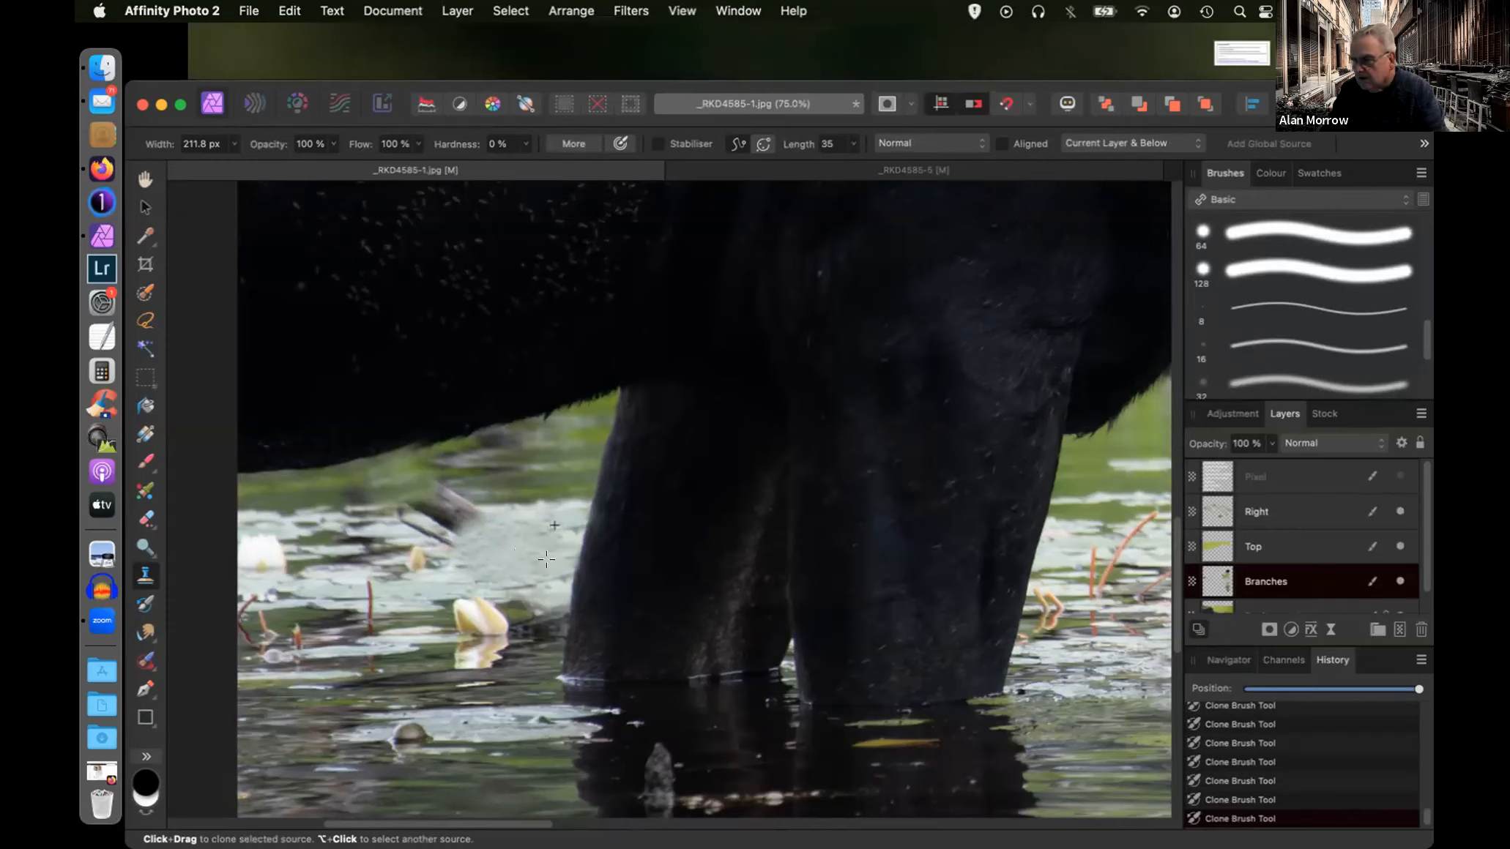
{"action": "left_click", "coordinate": [1003, 144]}
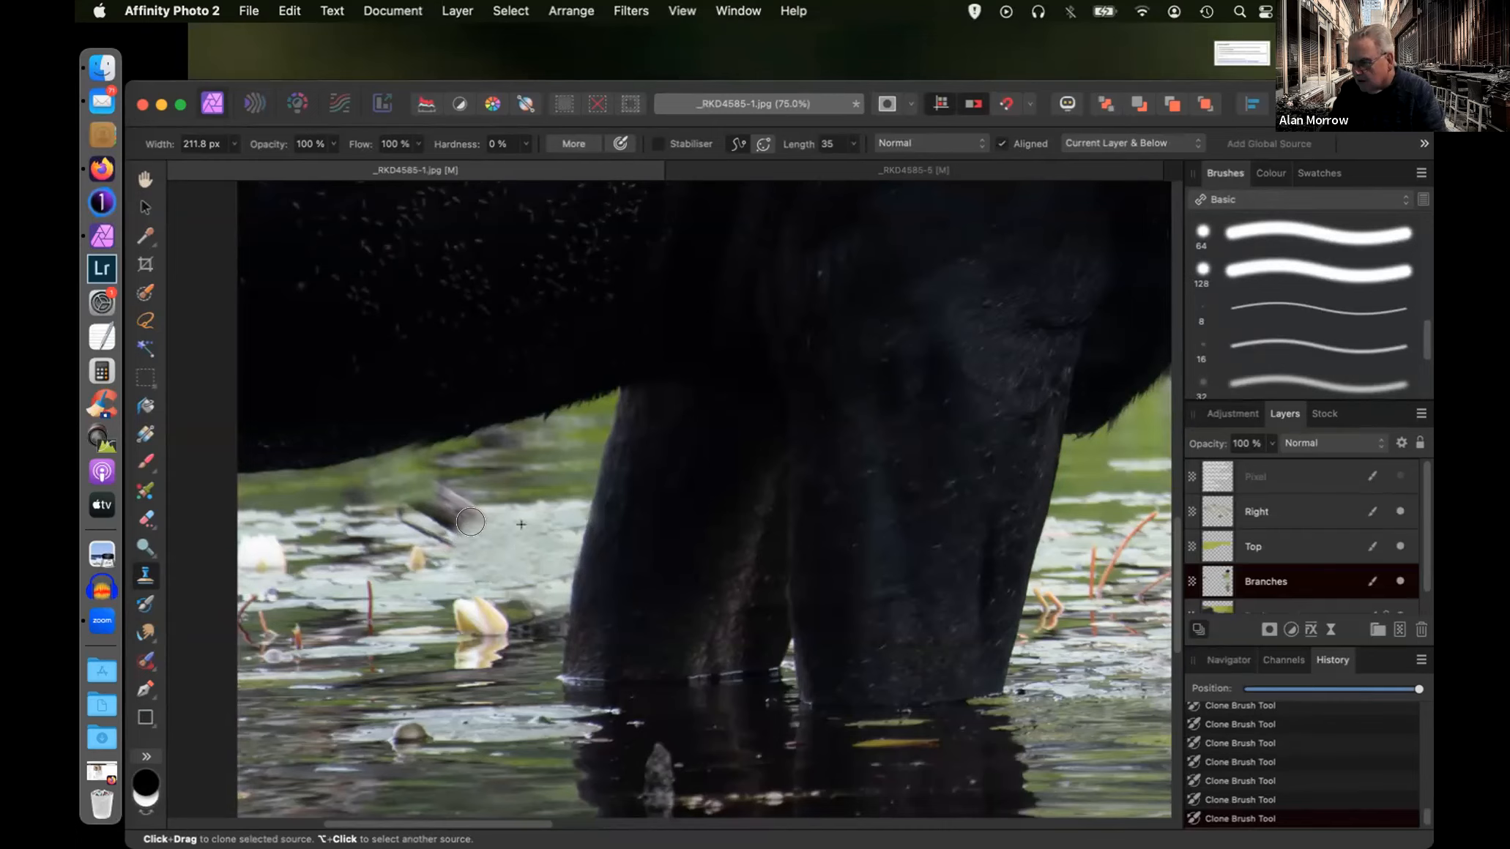
{"action": "mouse_move", "coordinate": [465, 521]}
{"action": "left_mouse_down"}
{"action": "mouse_move", "coordinate": [400, 517]}
{"action": "mouse_move", "coordinate": [446, 515]}
{"action": "left_mouse_up"}
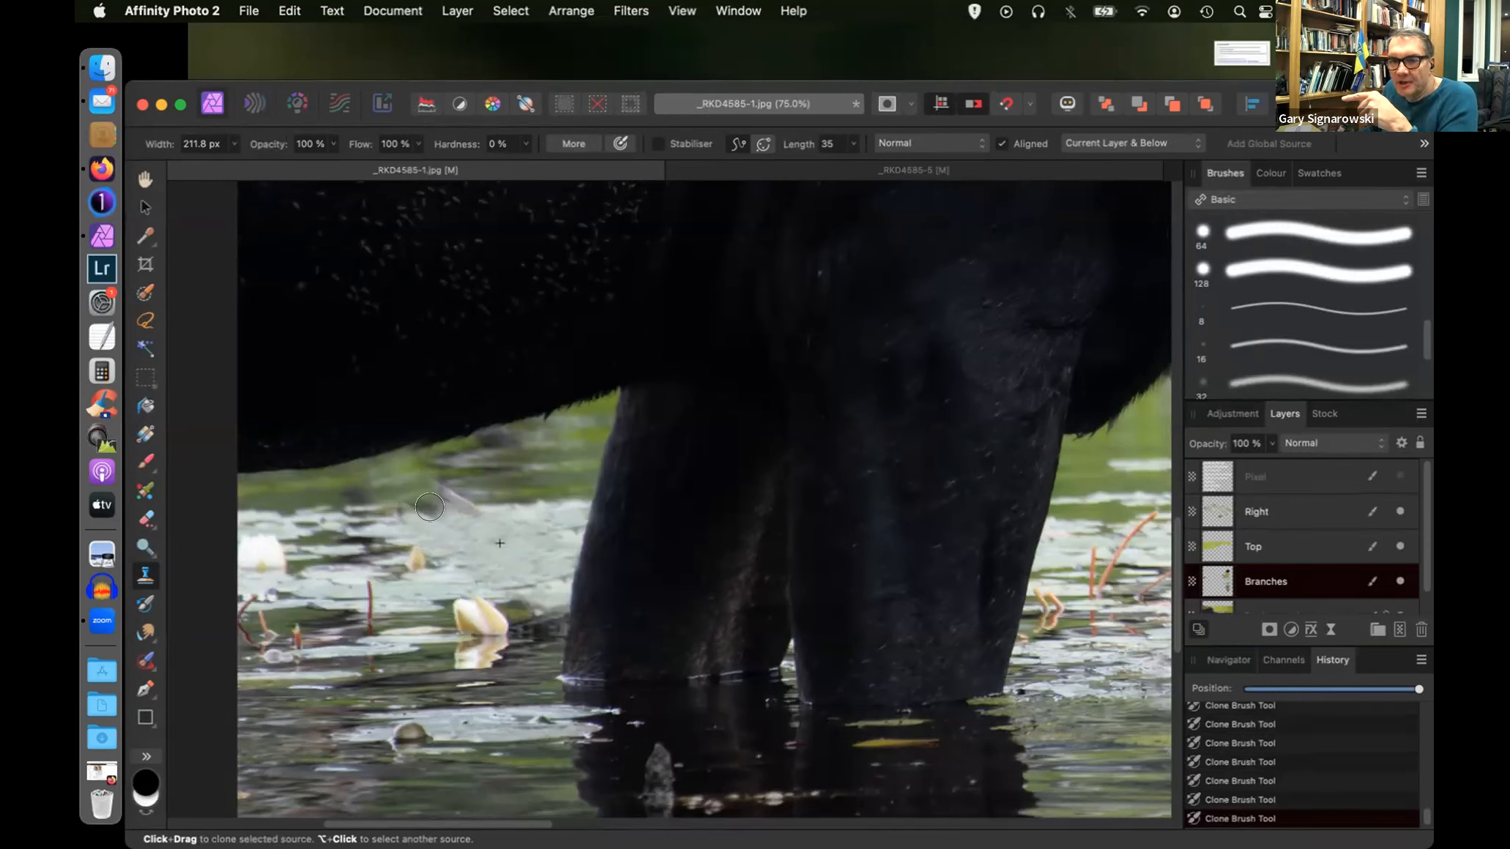
- Clone green water over the leftover branch tip just below the belly, undoing the first stroke
{"action": "left_click_drag", "start_coordinate": [502, 476], "coordinate": [502, 475]}
{"action": "key", "text": "super+z"}
{"action": "left_click", "coordinate": [505, 478], "text": "alt"}
{"action": "left_click", "coordinate": [454, 476]}
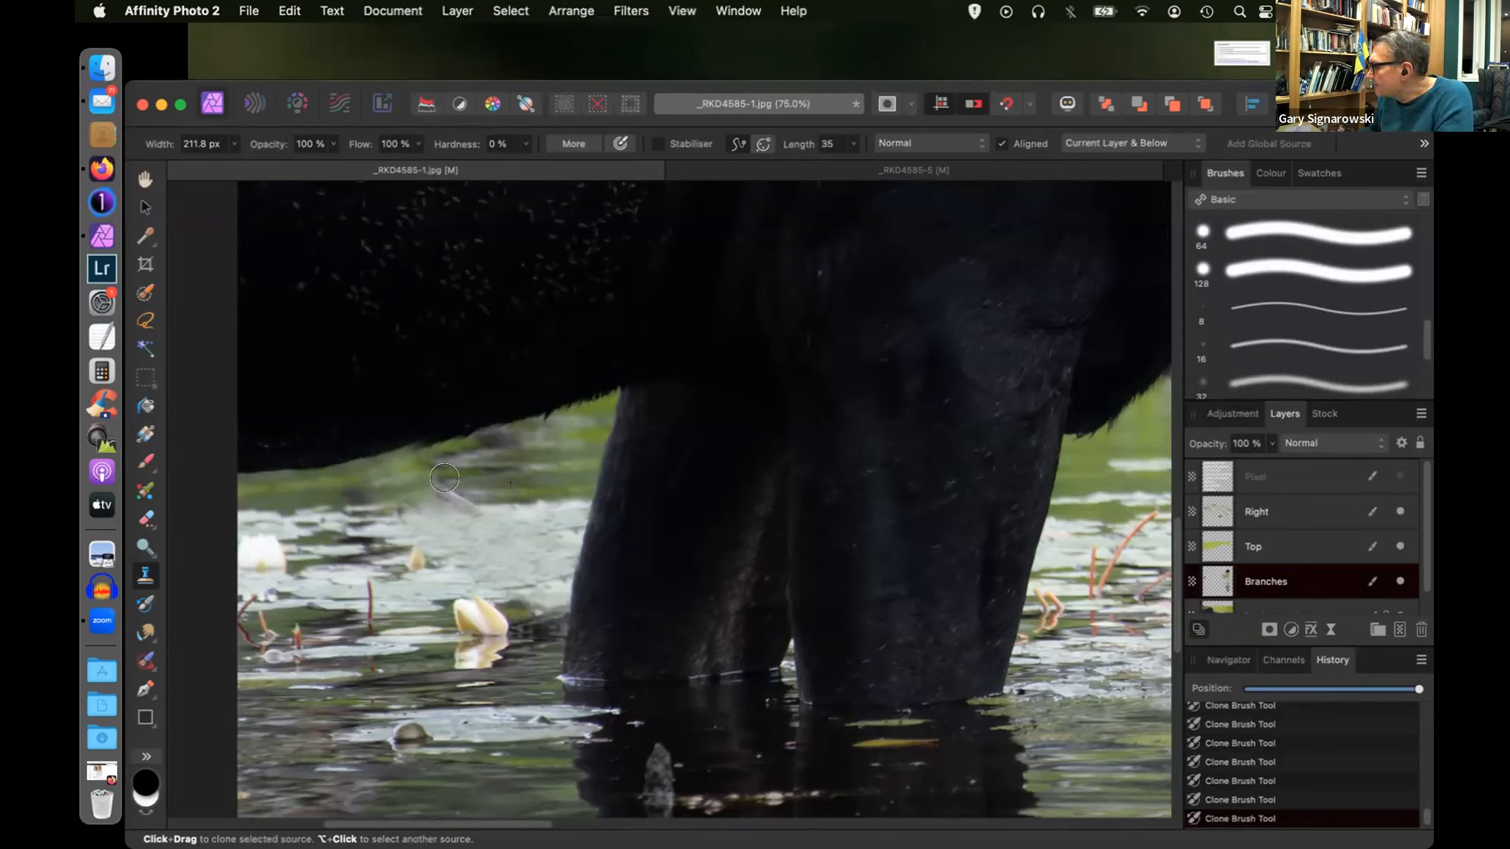
{"action": "left_click_drag", "start_coordinate": [426, 476], "coordinate": [417, 478]}
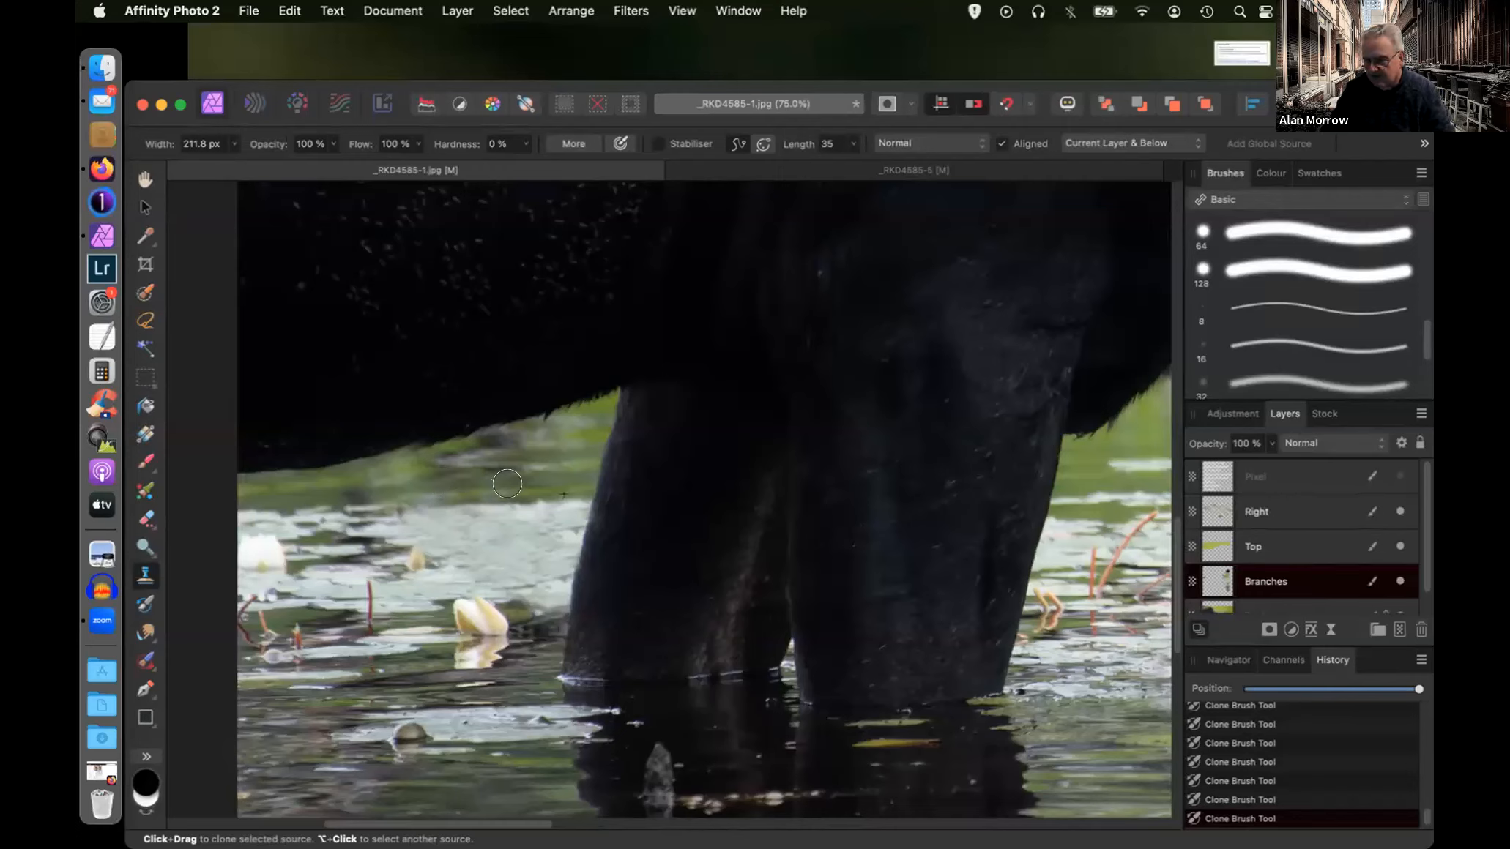
- Clone nearby water over the faint post reflection between the legs and the muzzle, undoing the last stroke
{"action": "key", "text": "super+0"}
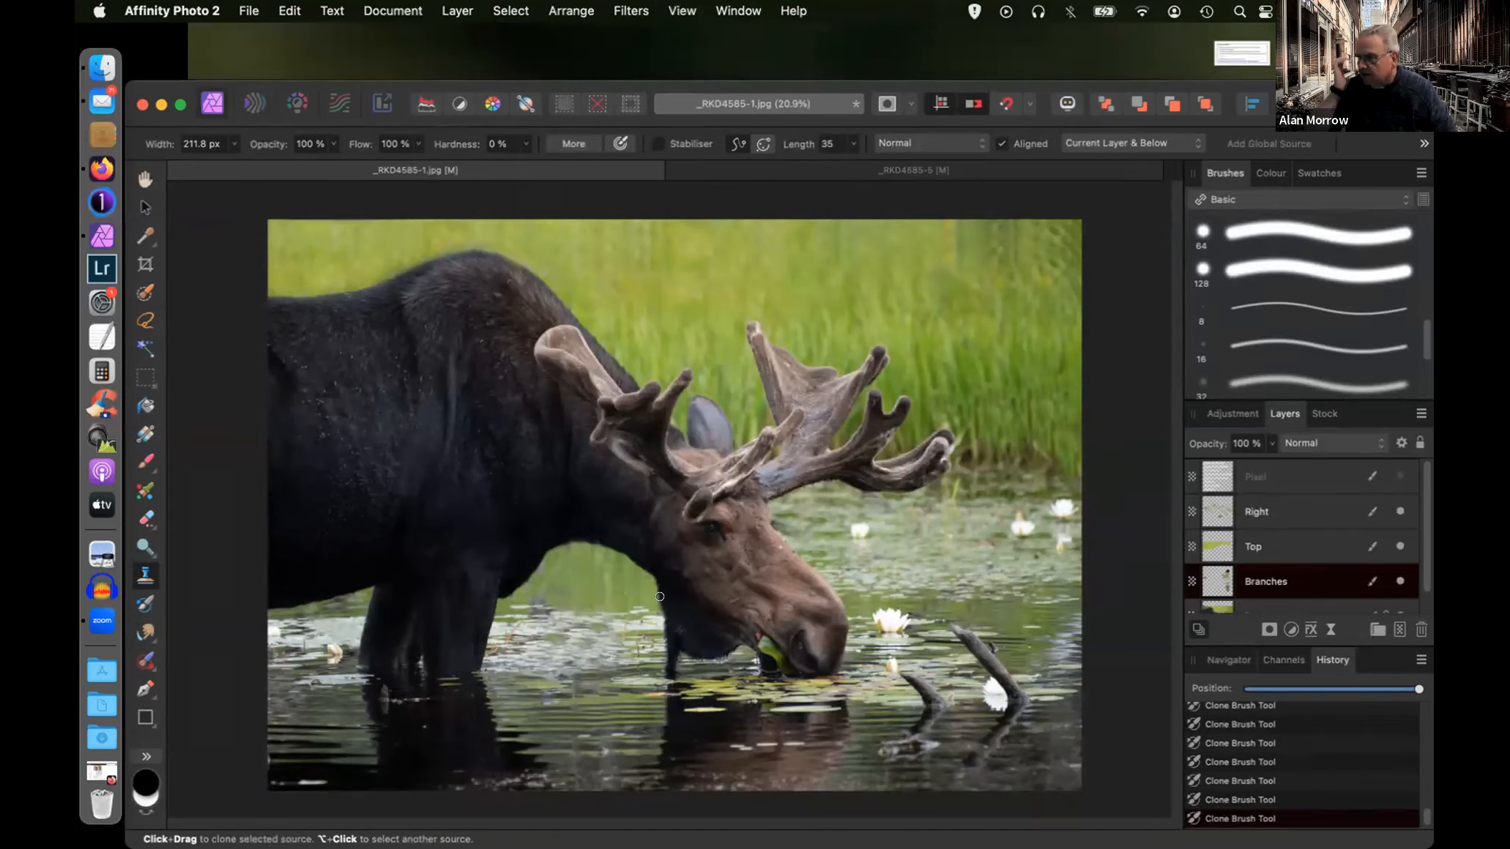
{"action": "key", "text": "super+1"}
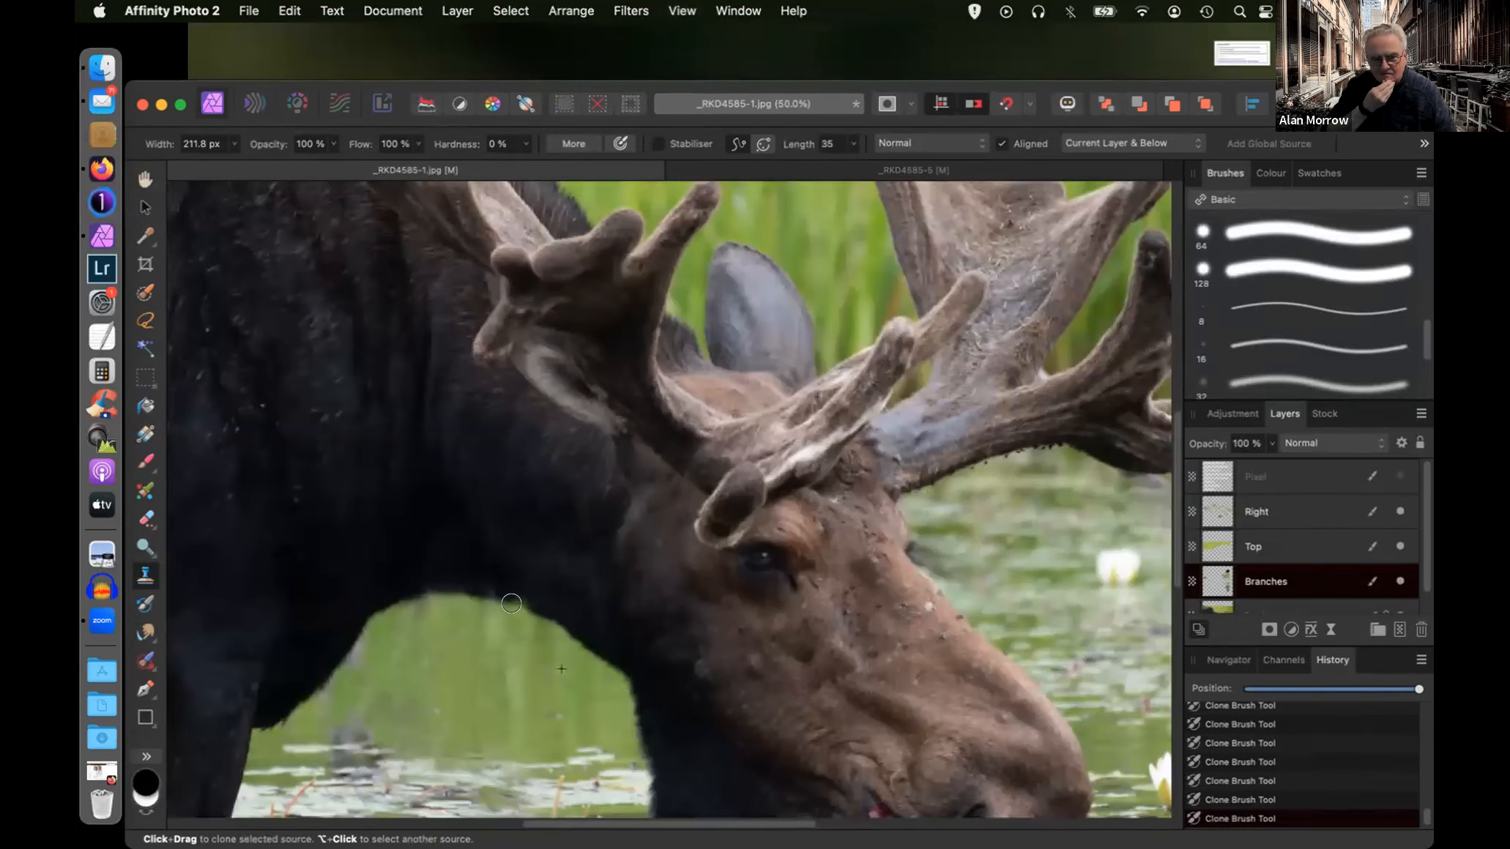
{"action": "scroll", "coordinate": [512, 602], "scroll_direction": "down", "scroll_amount": 5}
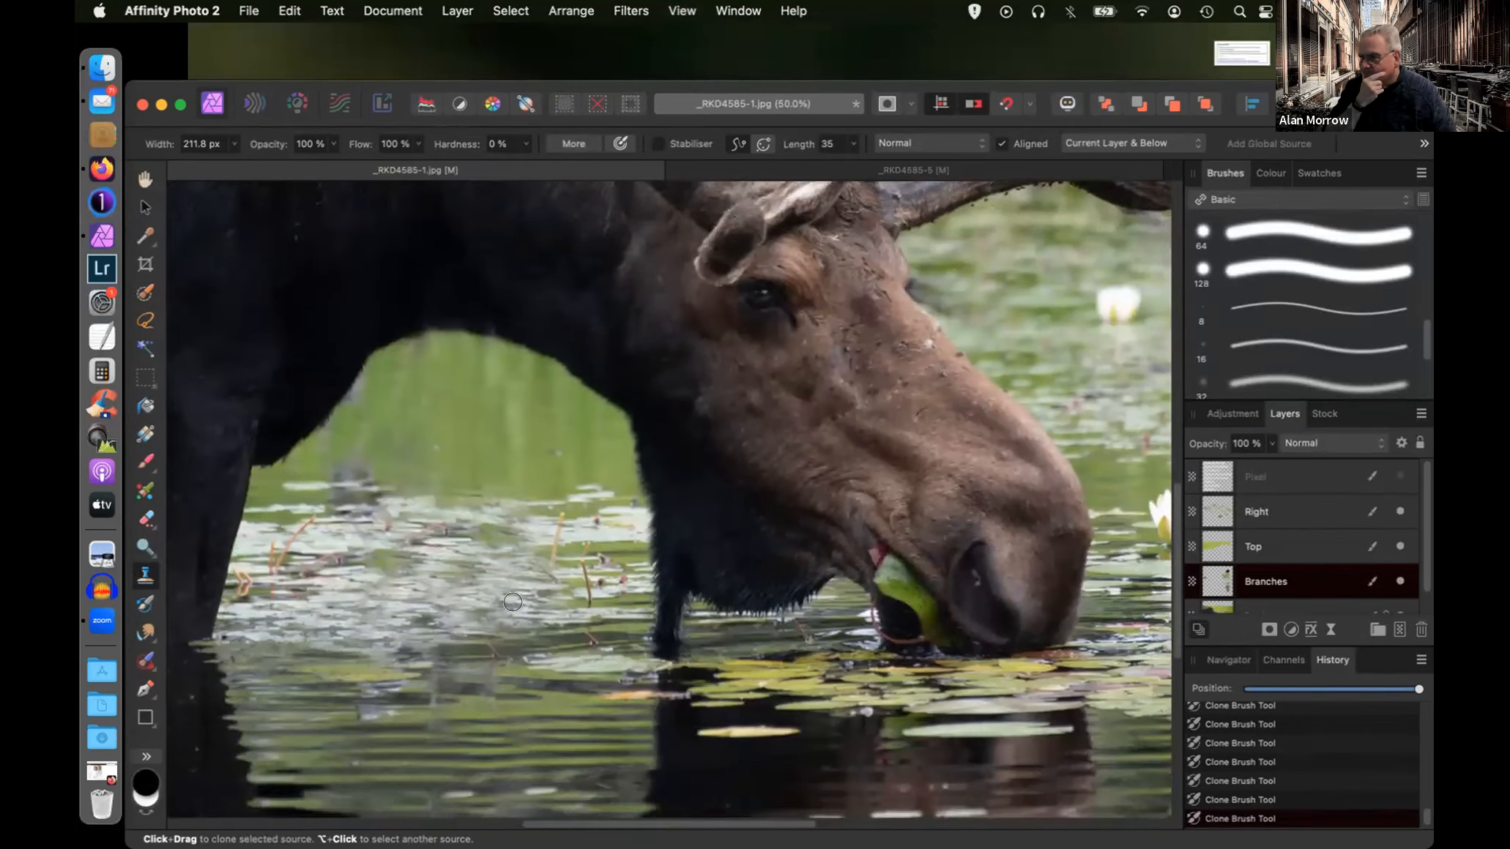
{"action": "scroll", "coordinate": [512, 602], "scroll_direction": "down", "scroll_amount": 1}
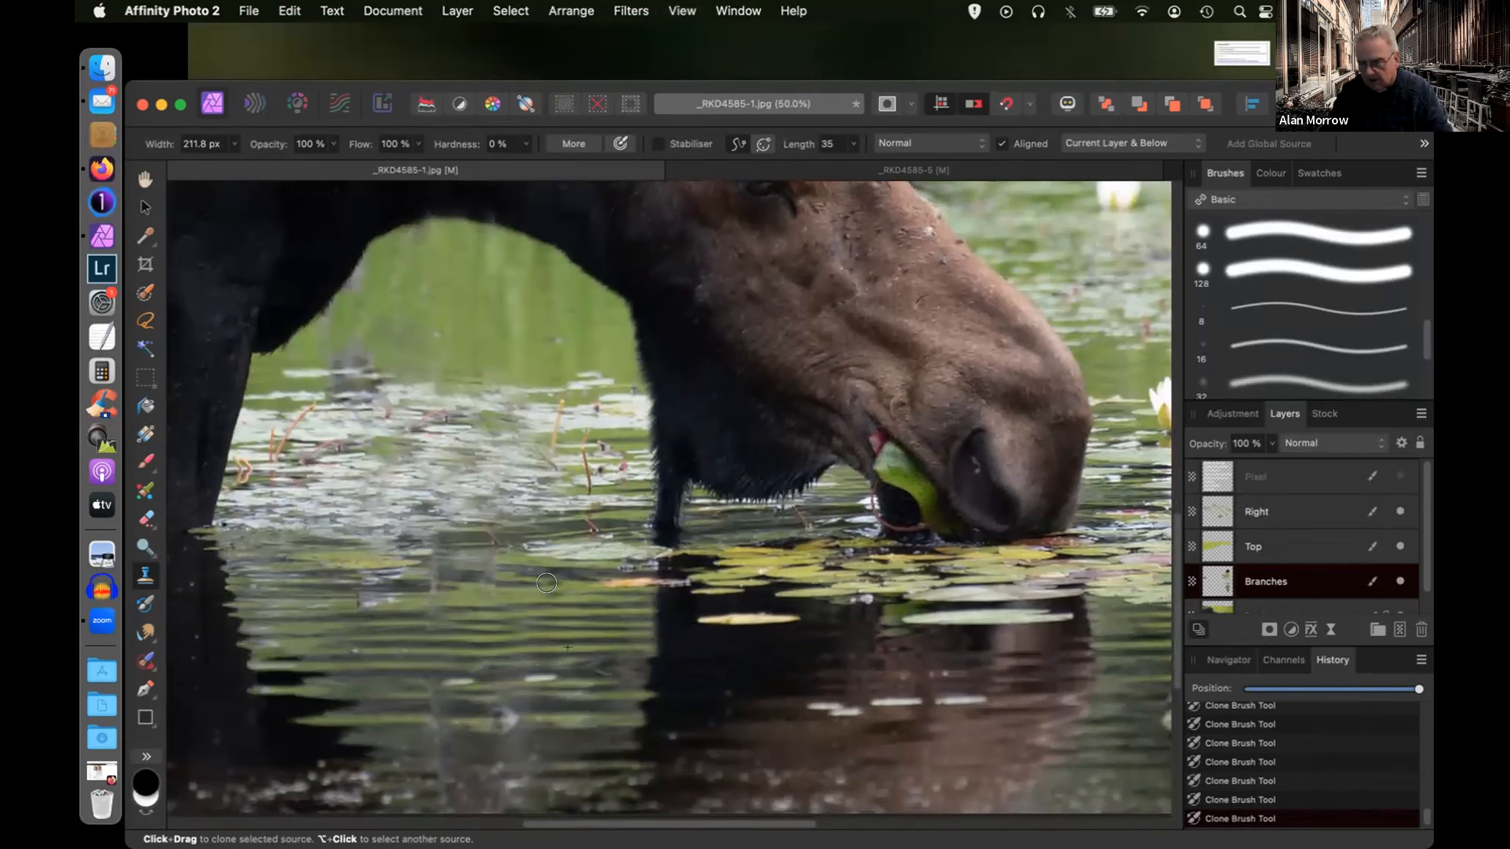
{"action": "left_click", "coordinate": [555, 587], "text": "alt"}
{"action": "mouse_move", "coordinate": [478, 578]}
{"action": "left_mouse_down"}
{"action": "mouse_move", "coordinate": [484, 539]}
{"action": "mouse_move", "coordinate": [496, 553]}
{"action": "mouse_move", "coordinate": [477, 602]}
{"action": "left_mouse_up"}
{"action": "left_click", "coordinate": [584, 533], "text": "alt"}
{"action": "left_click", "coordinate": [529, 596], "text": "alt"}
{"action": "key", "text": "super+z"}
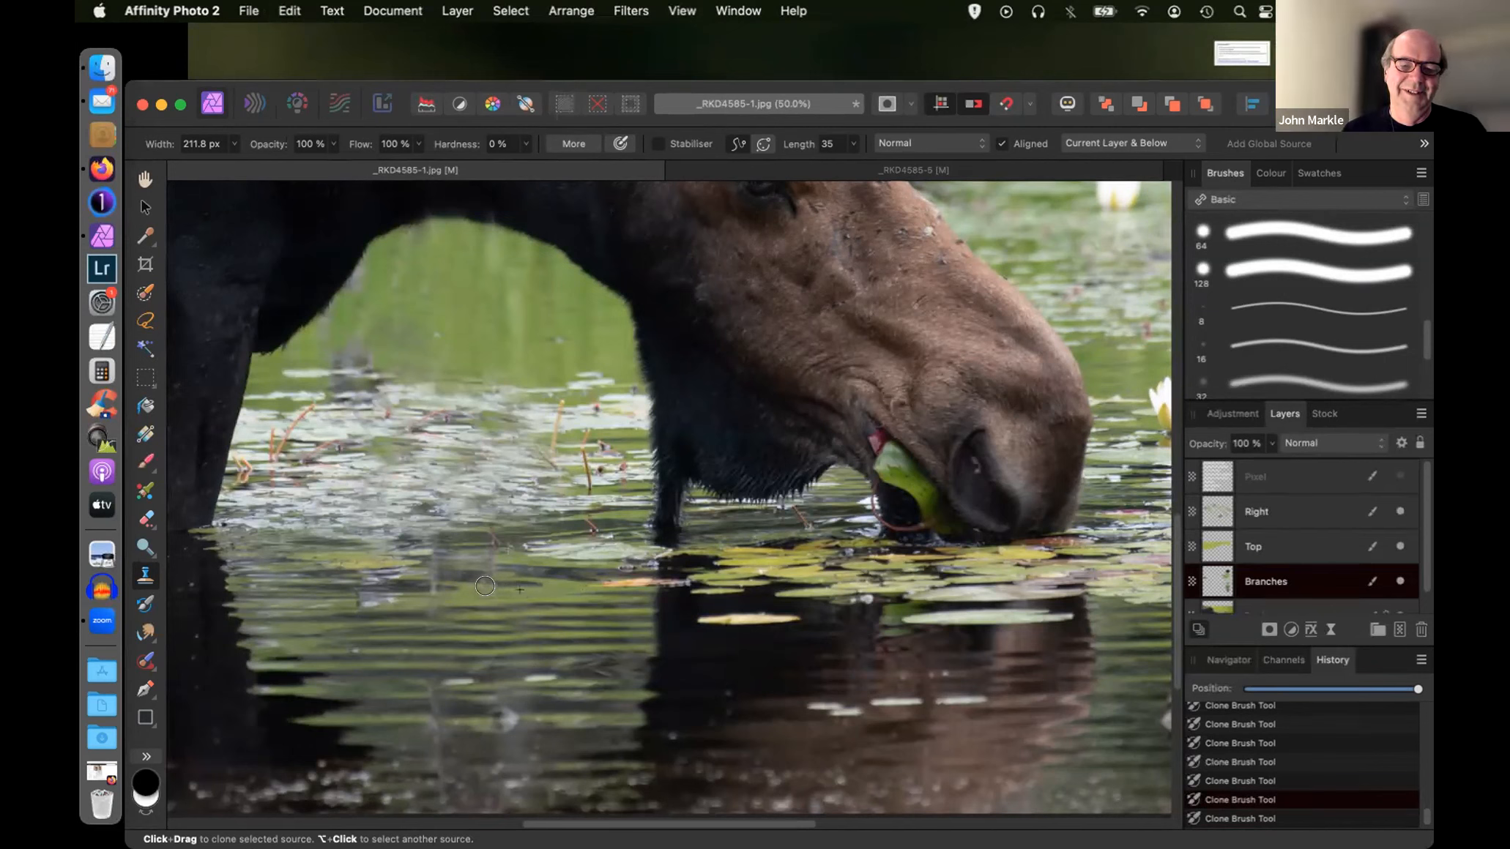
- Blend out the remaining vertical post traces at the lily pads' lower edge with short 211.8 px Clone Brush dabs
{"action": "left_click", "coordinate": [484, 578]}
{"action": "left_click", "coordinate": [484, 577]}
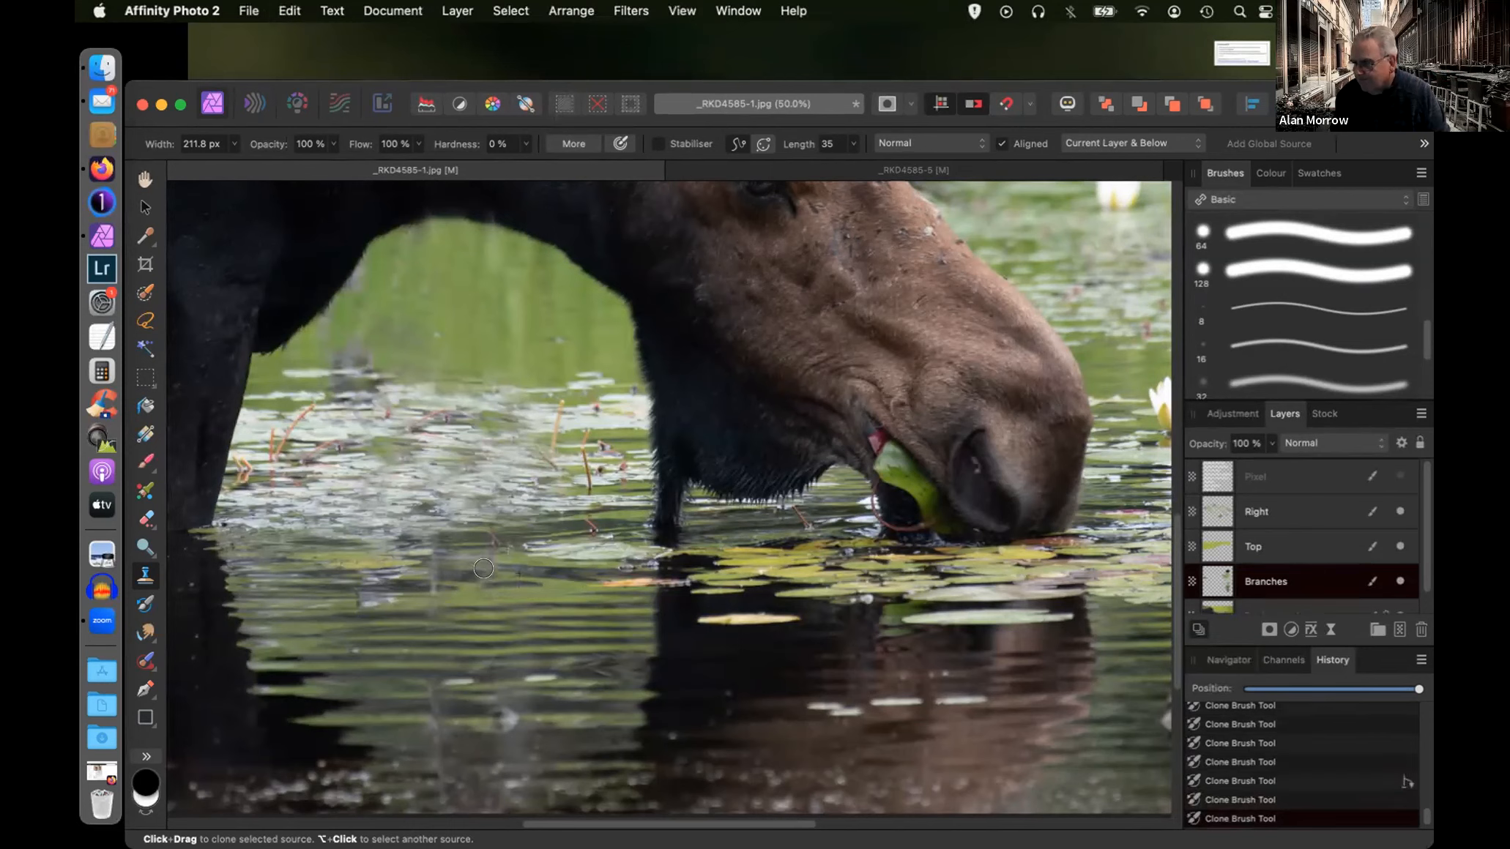
{"action": "left_click", "coordinate": [485, 554]}
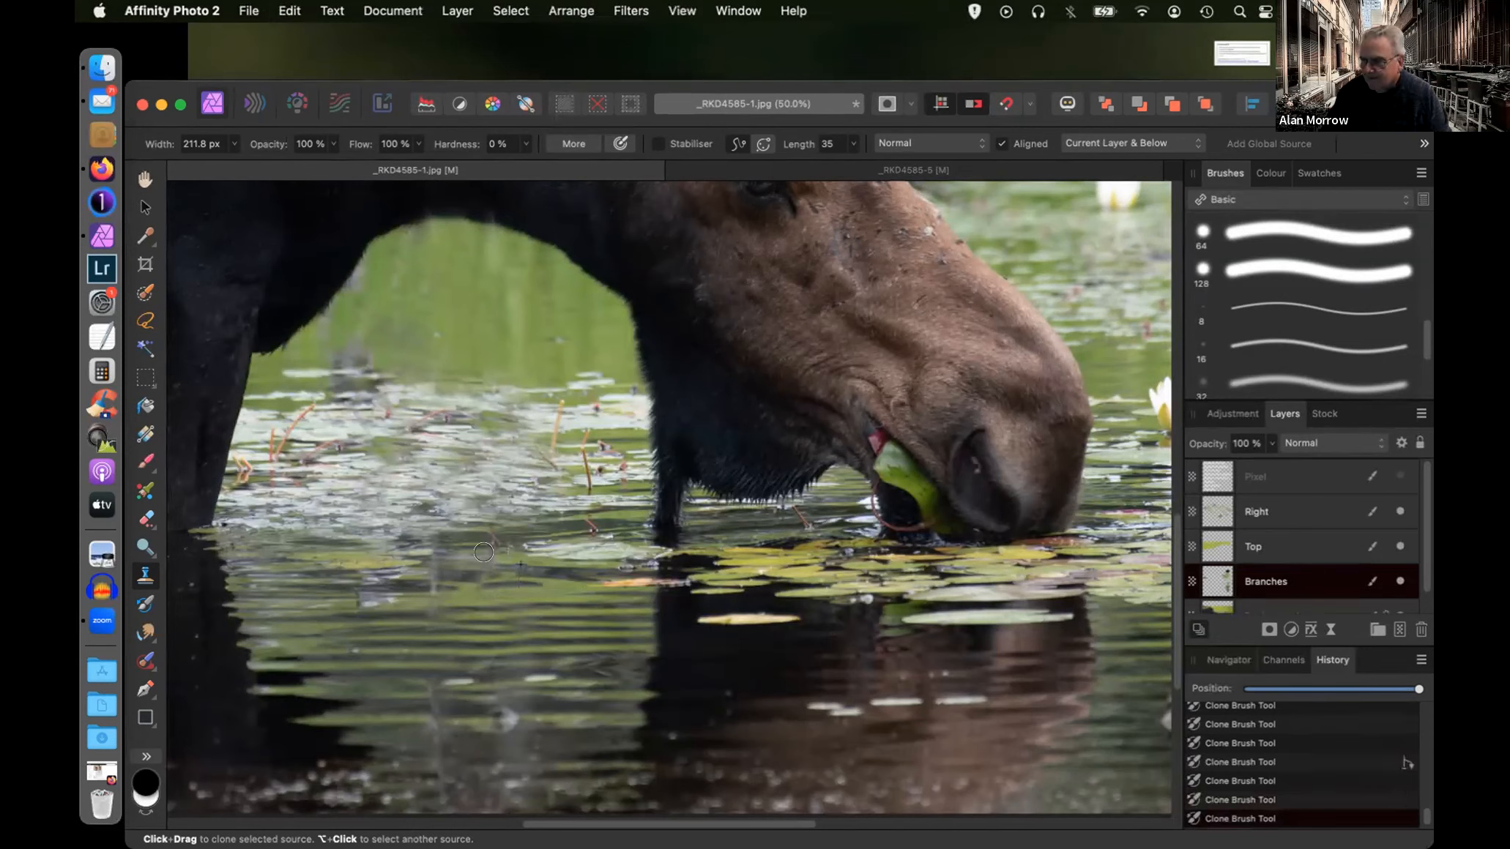
{"action": "left_click", "coordinate": [483, 553]}
{"action": "left_click", "coordinate": [451, 582]}
{"action": "left_click", "coordinate": [426, 600]}
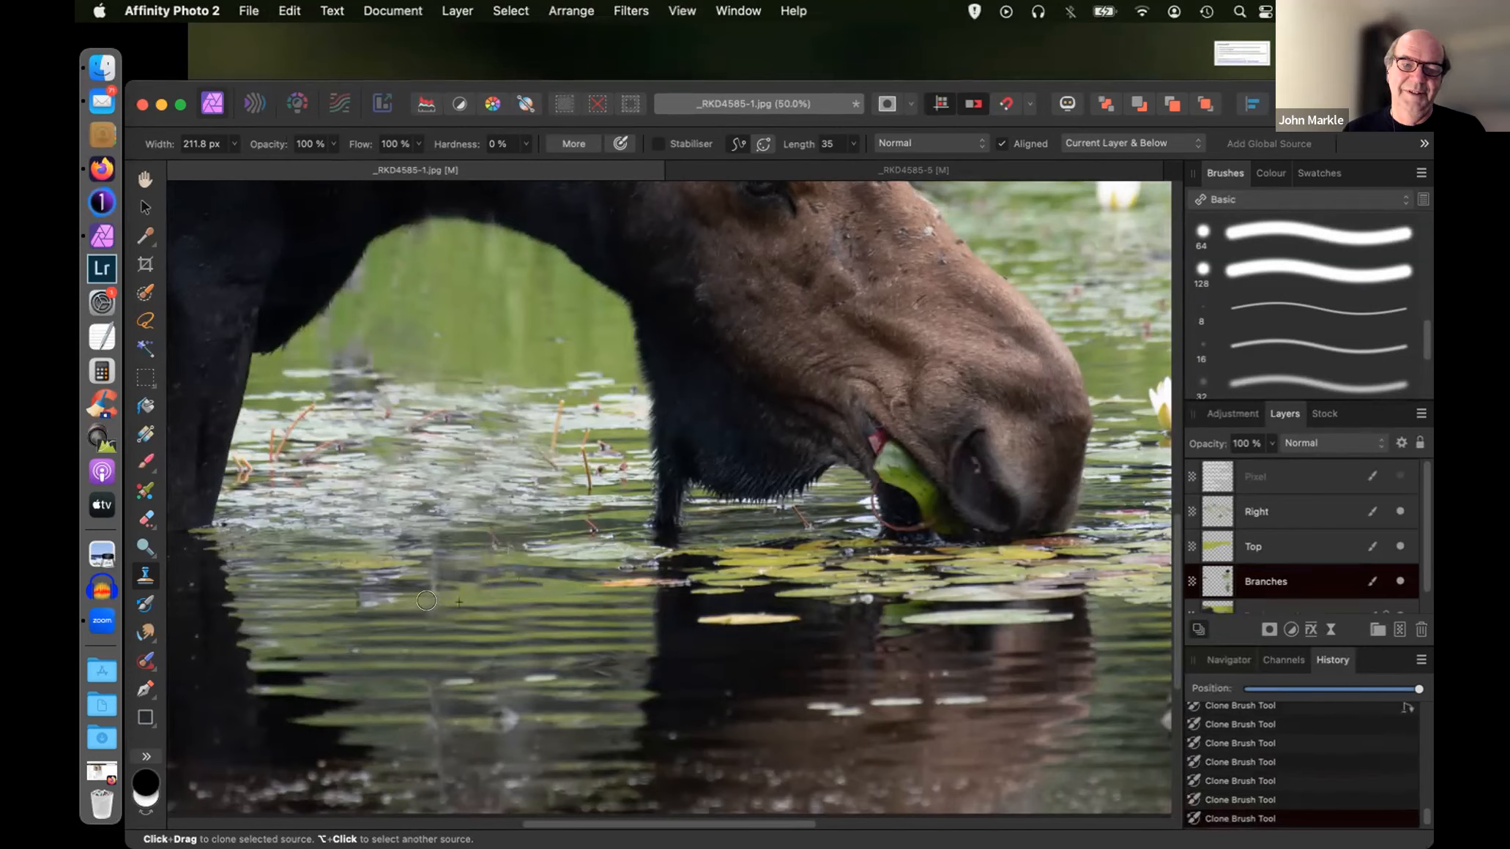
{"action": "left_click", "coordinate": [432, 584]}
{"action": "left_click_drag", "start_coordinate": [433, 579], "coordinate": [434, 572]}
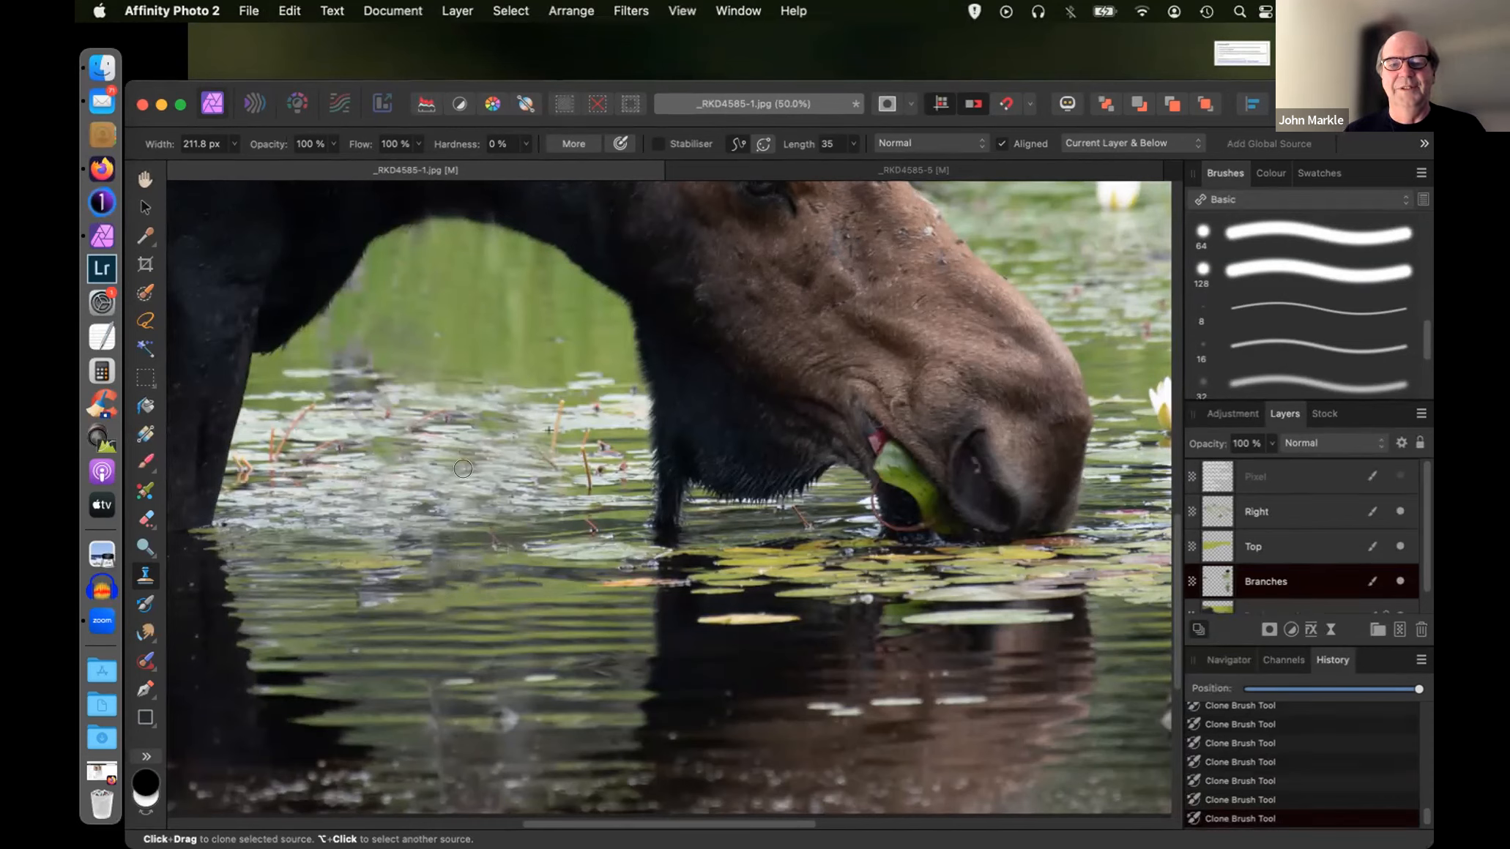
{"action": "left_click", "coordinate": [469, 598], "text": "alt"}
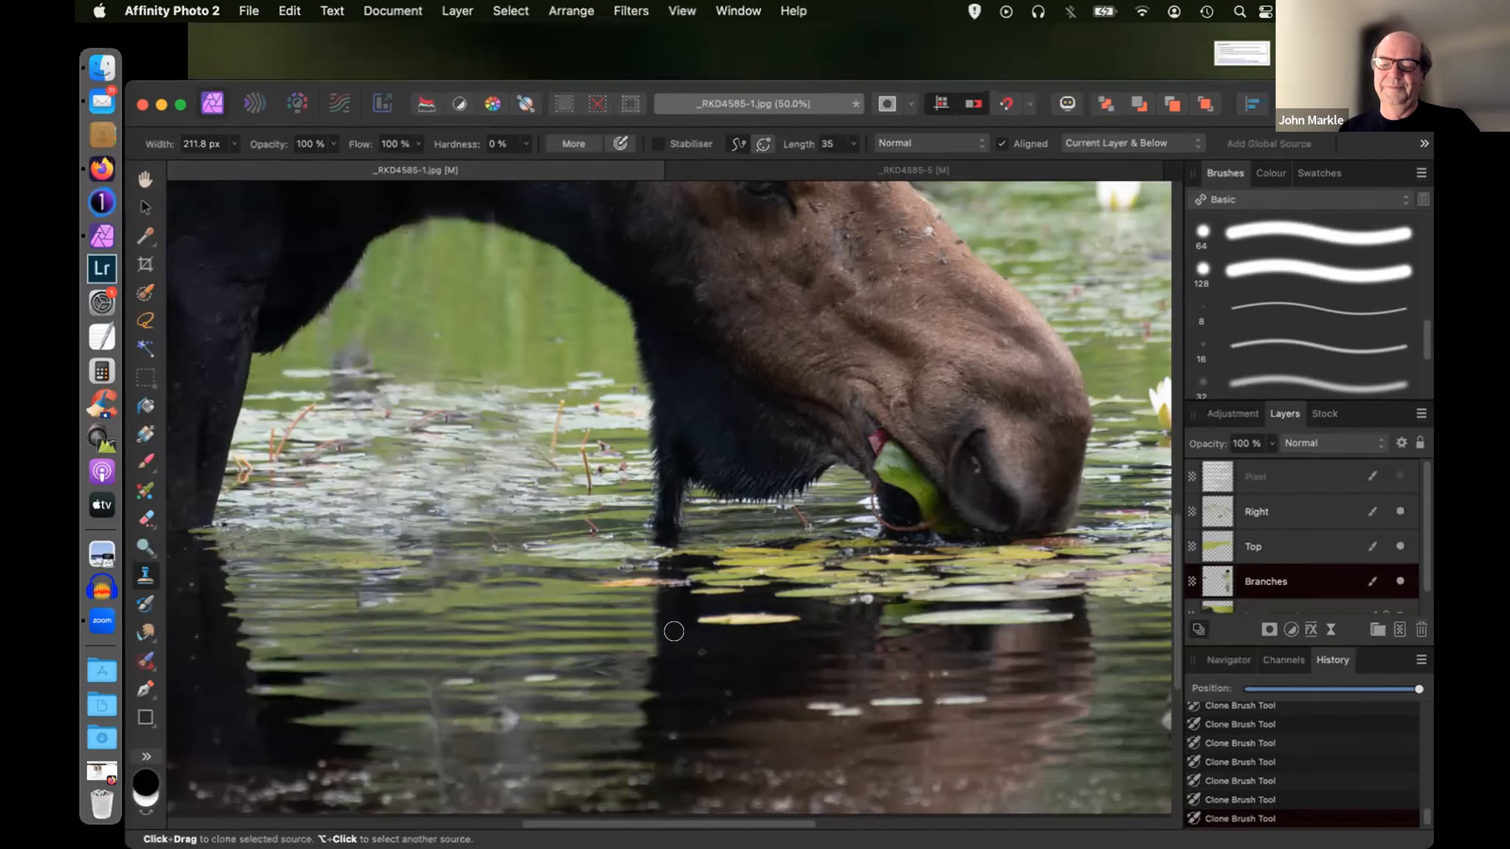
- Sample clean grass near the photo's upper edge with the Healing Brush and enlarge the brush to 745.1 px
{"action": "key", "text": "super+0"}
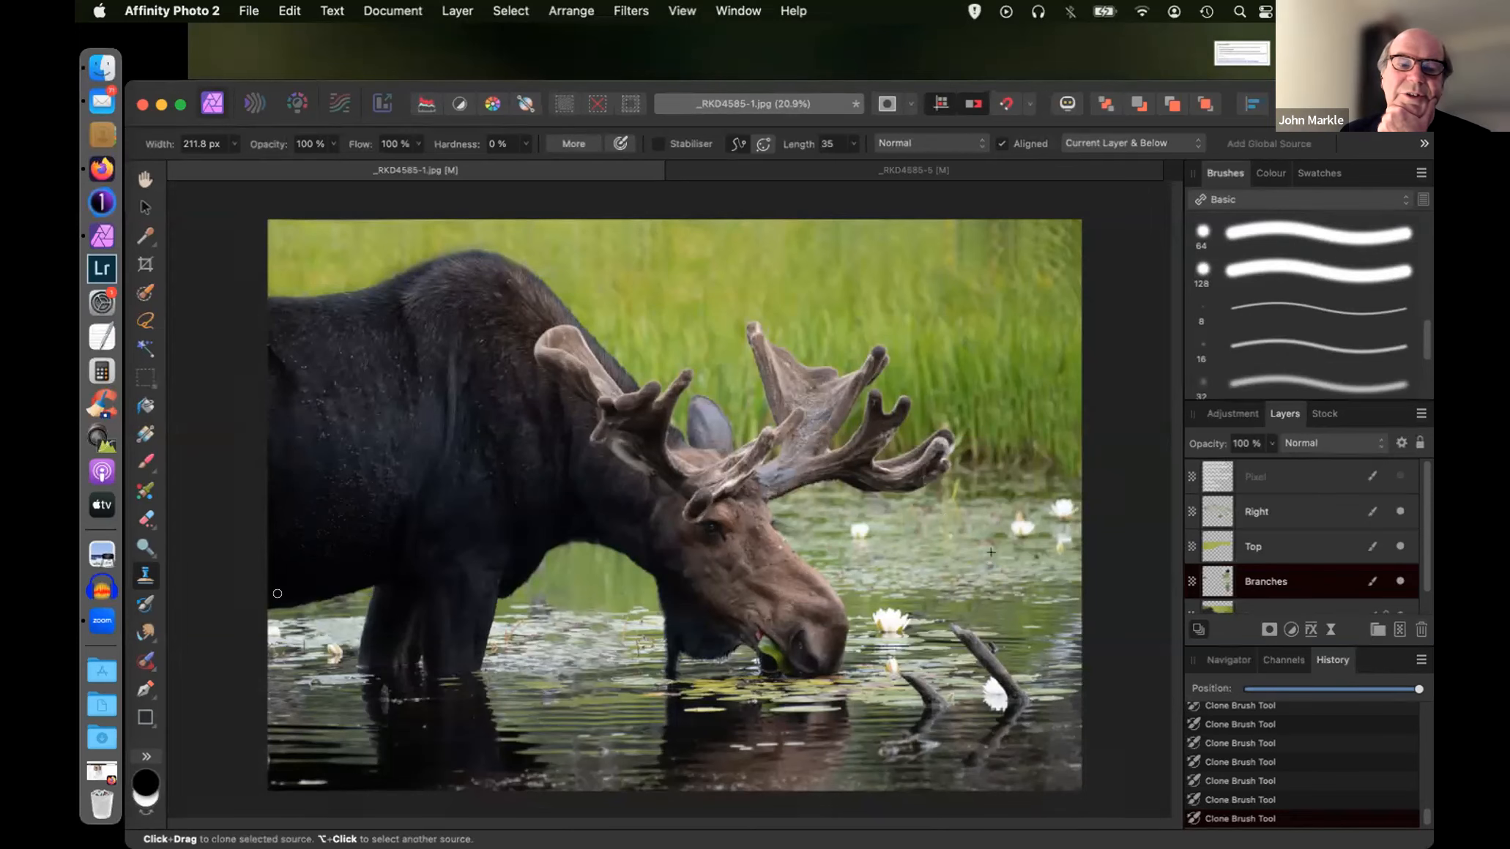
{"action": "left_click", "coordinate": [146, 664]}
{"action": "left_click", "coordinate": [155, 672]}
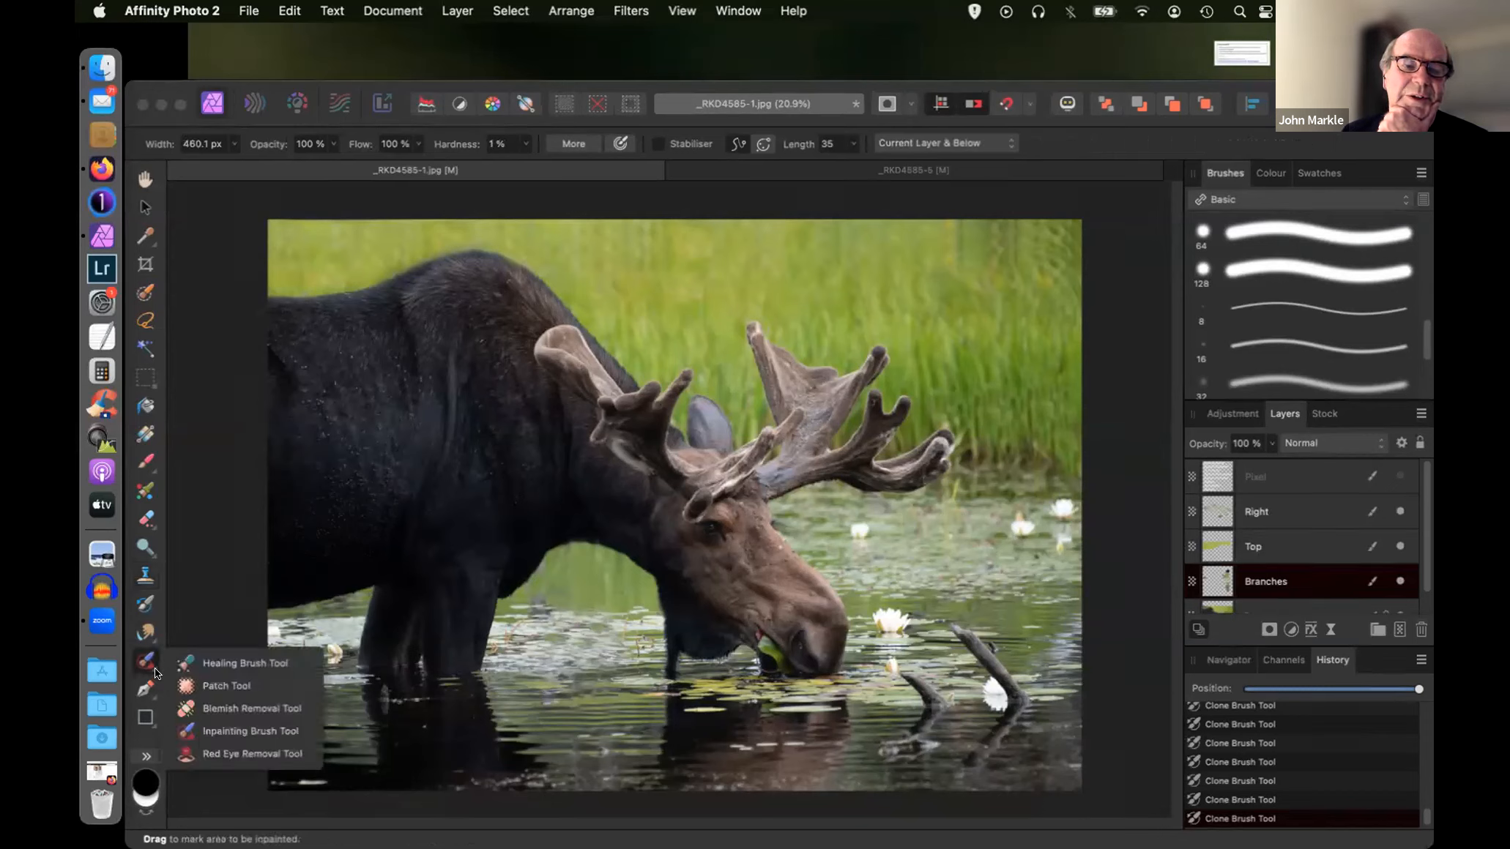
{"action": "left_click", "coordinate": [203, 664]}
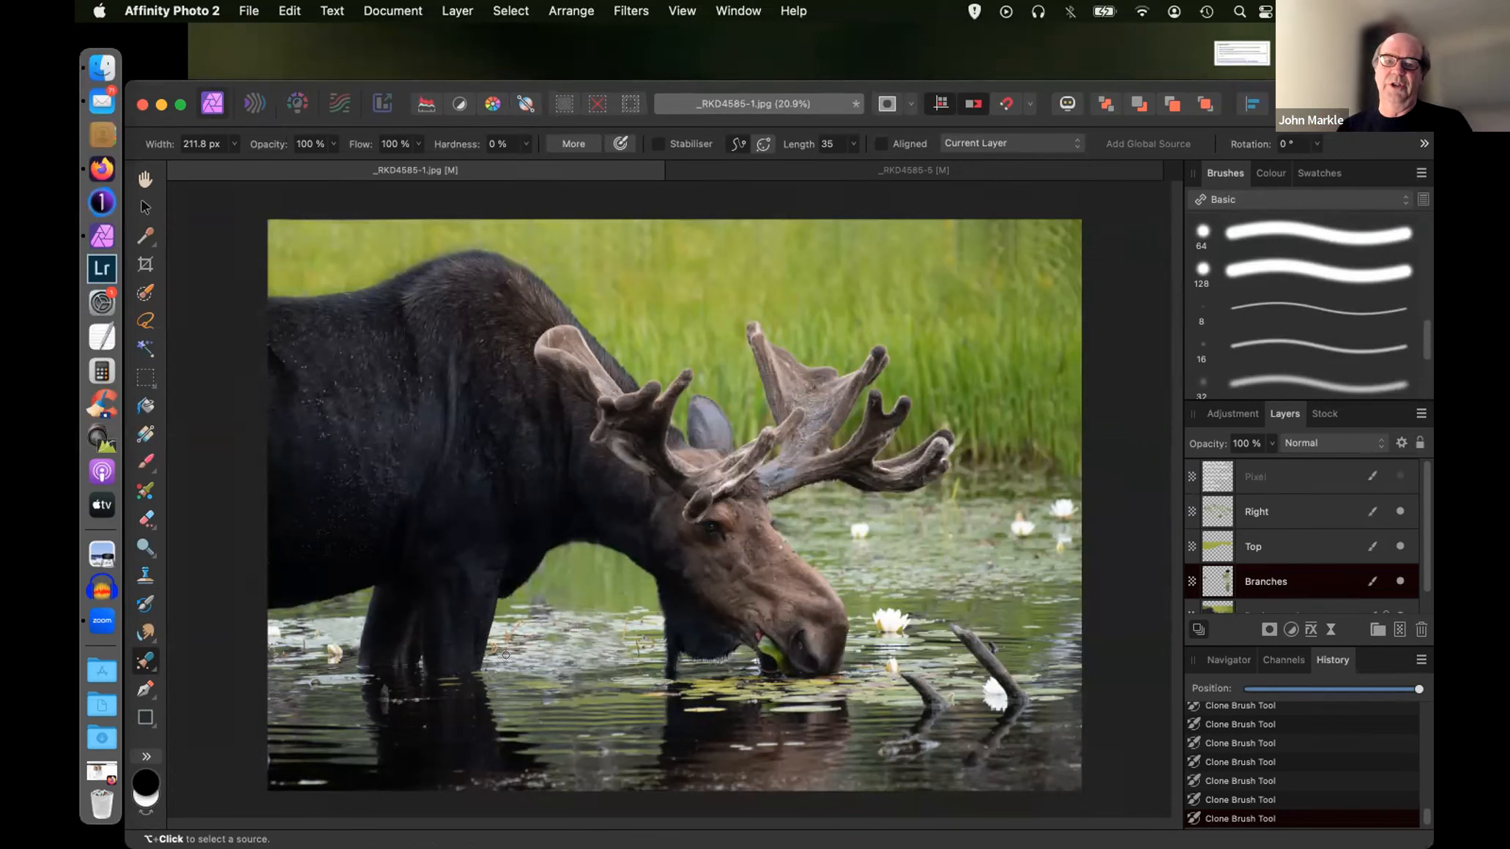
{"action": "left_click", "coordinate": [744, 241], "text": "alt"}
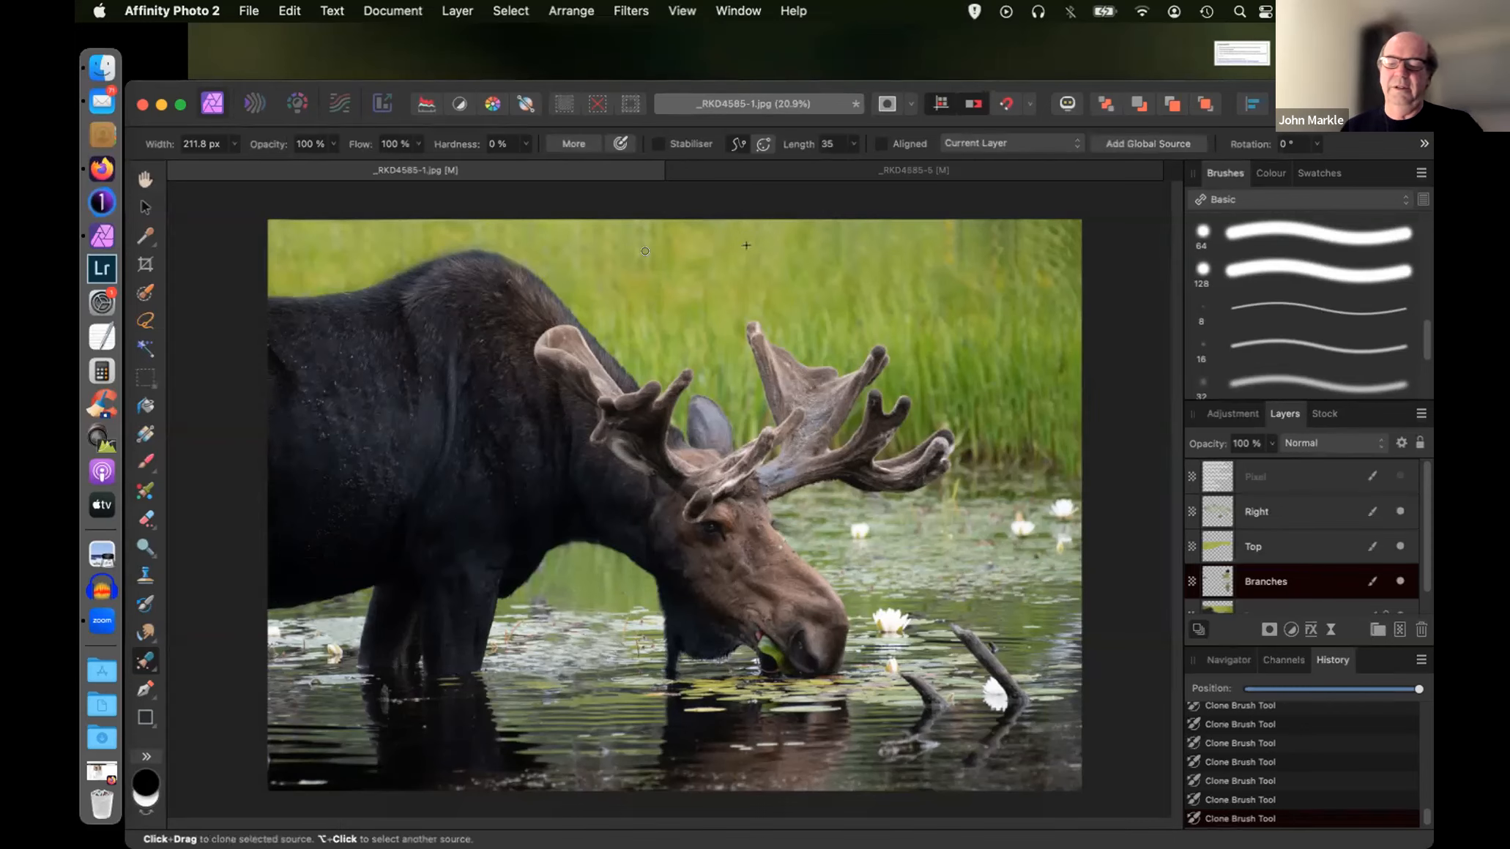
{"action": "key", "text": "bracketright"}
{"action": "key", "text": "bracketright"}
{"action": "key", "text": "bracketright"}
{"action": "key", "text": "bracketright"}
{"action": "key", "text": "bracketright"}
{"action": "key", "text": "bracketright"}
{"action": "key", "text": "bracketright"}
{"action": "key", "text": "bracketright"}
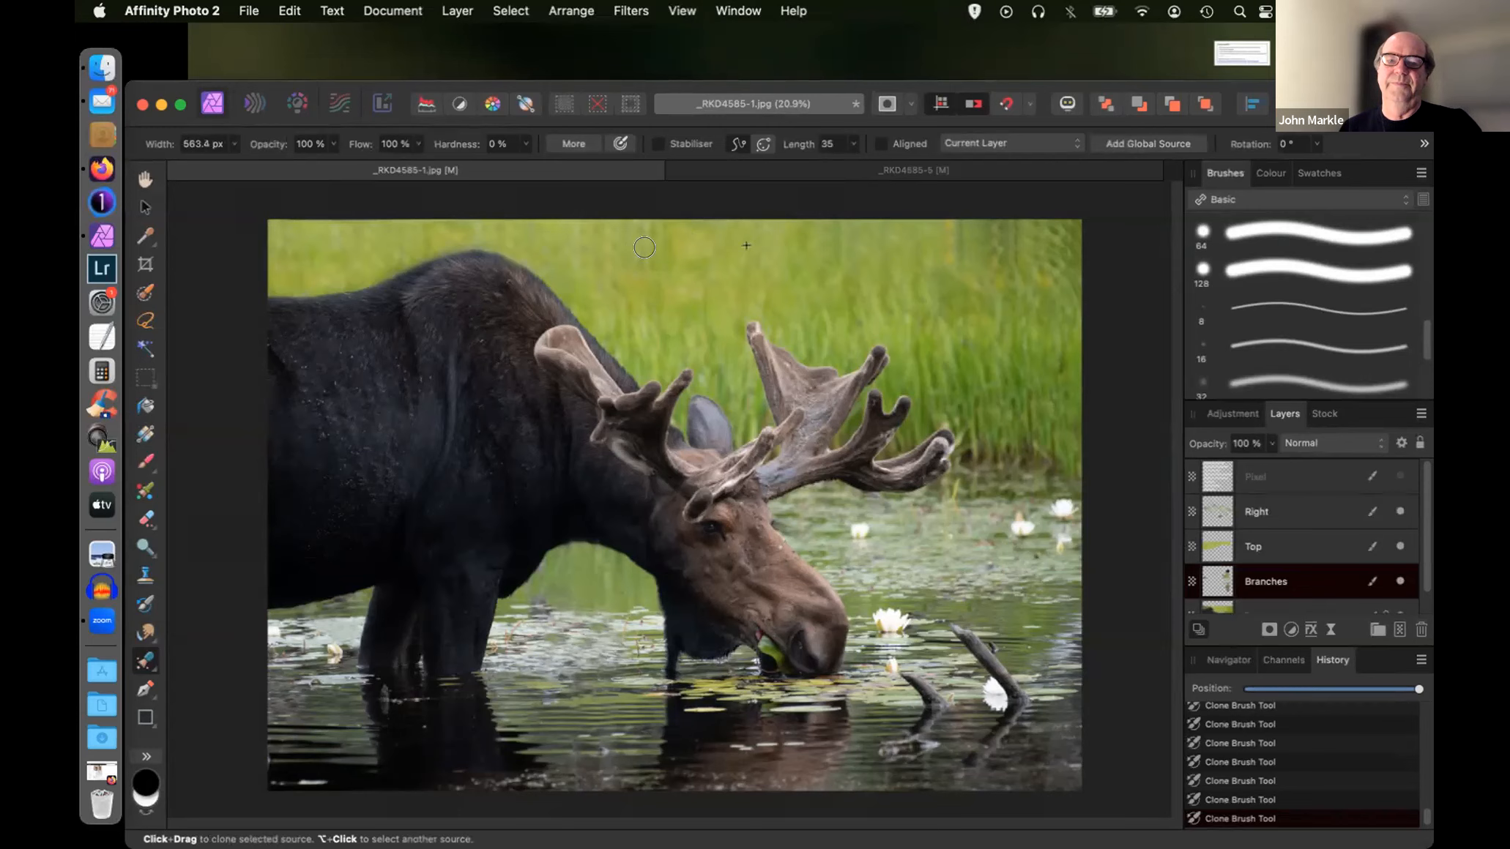
{"action": "key", "text": "bracketright"}
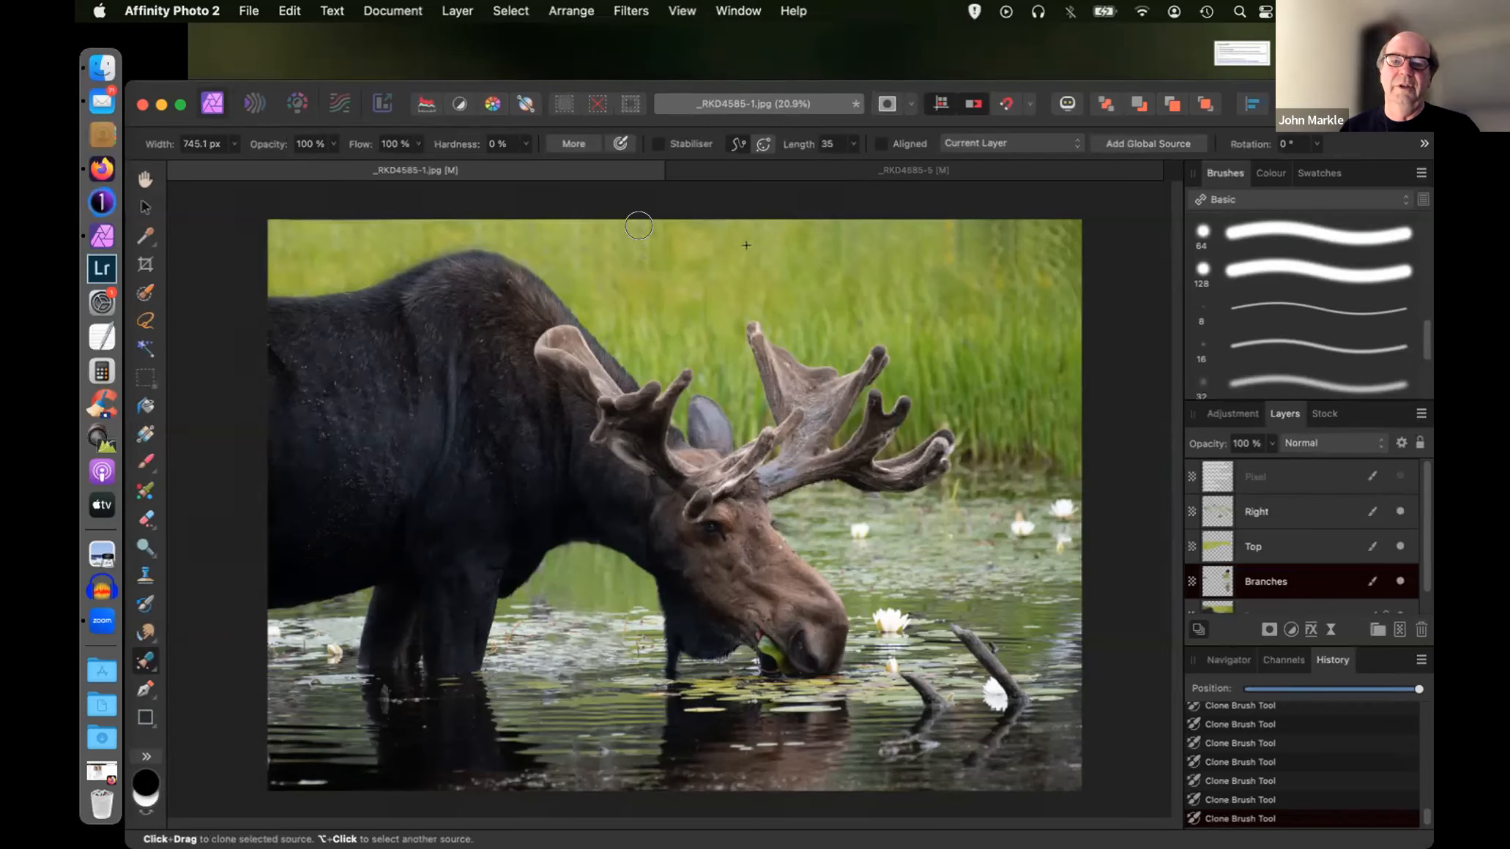
- Heal the grass at the photo's upper edge between the moose's hump and antlers, setting the source to Current Layer & Below
{"action": "left_click", "coordinate": [640, 232]}
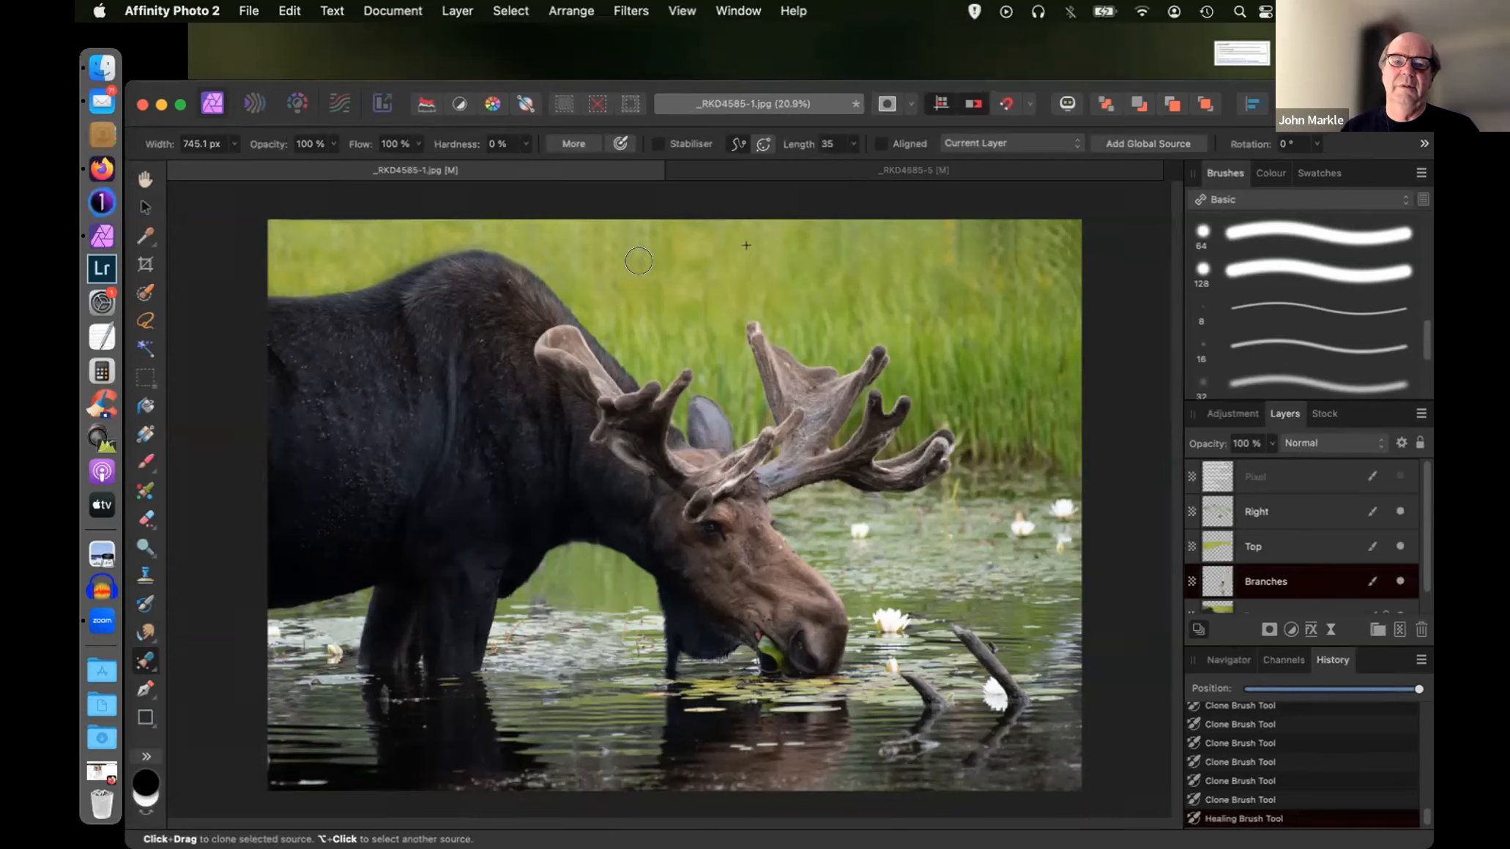
{"action": "left_click", "coordinate": [1073, 149]}
{"action": "left_click", "coordinate": [1069, 161]}
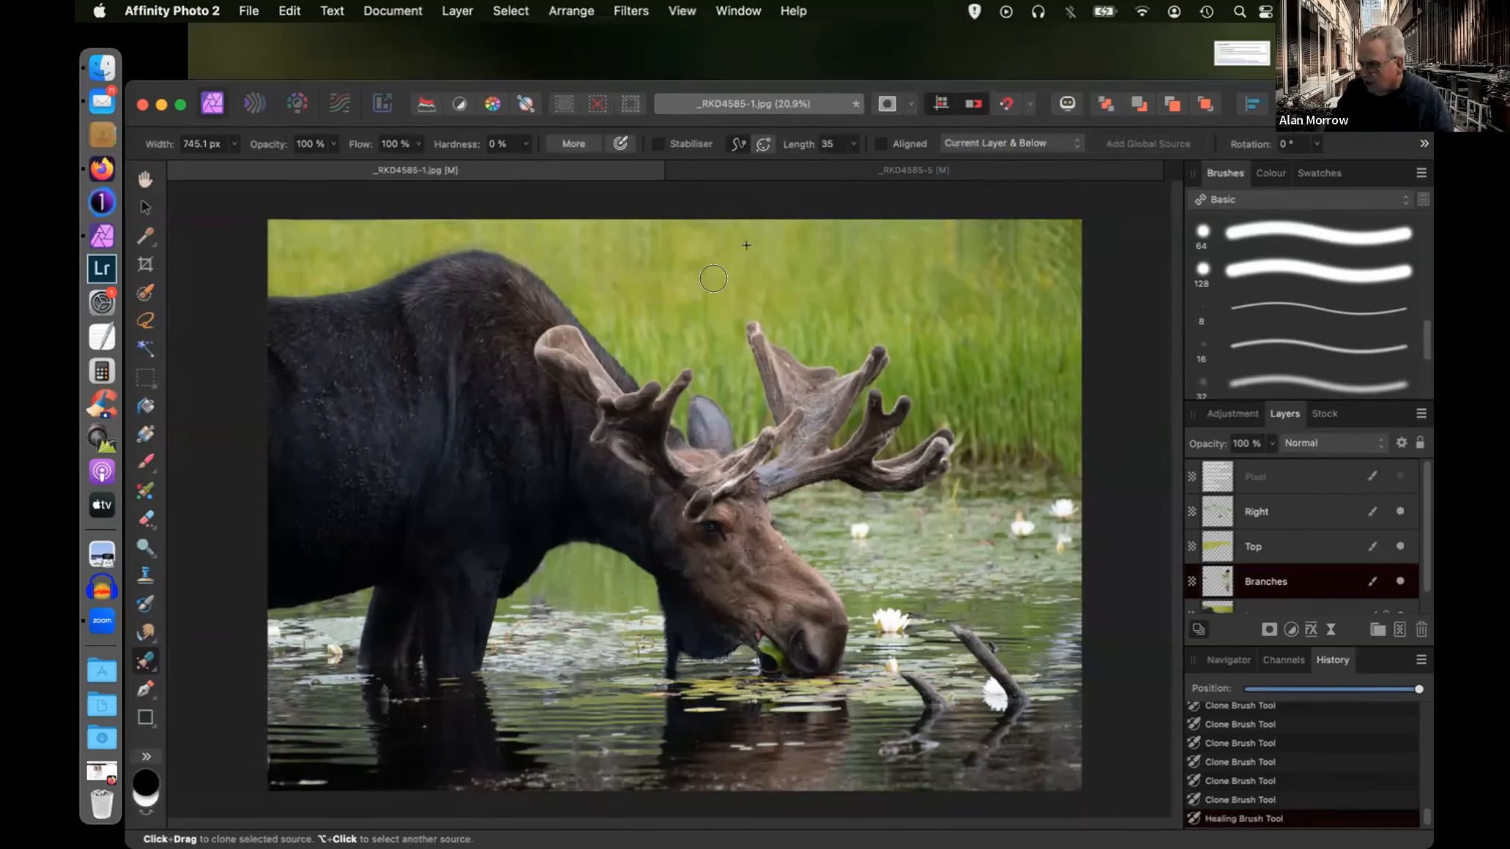
{"action": "left_click", "coordinate": [654, 219]}
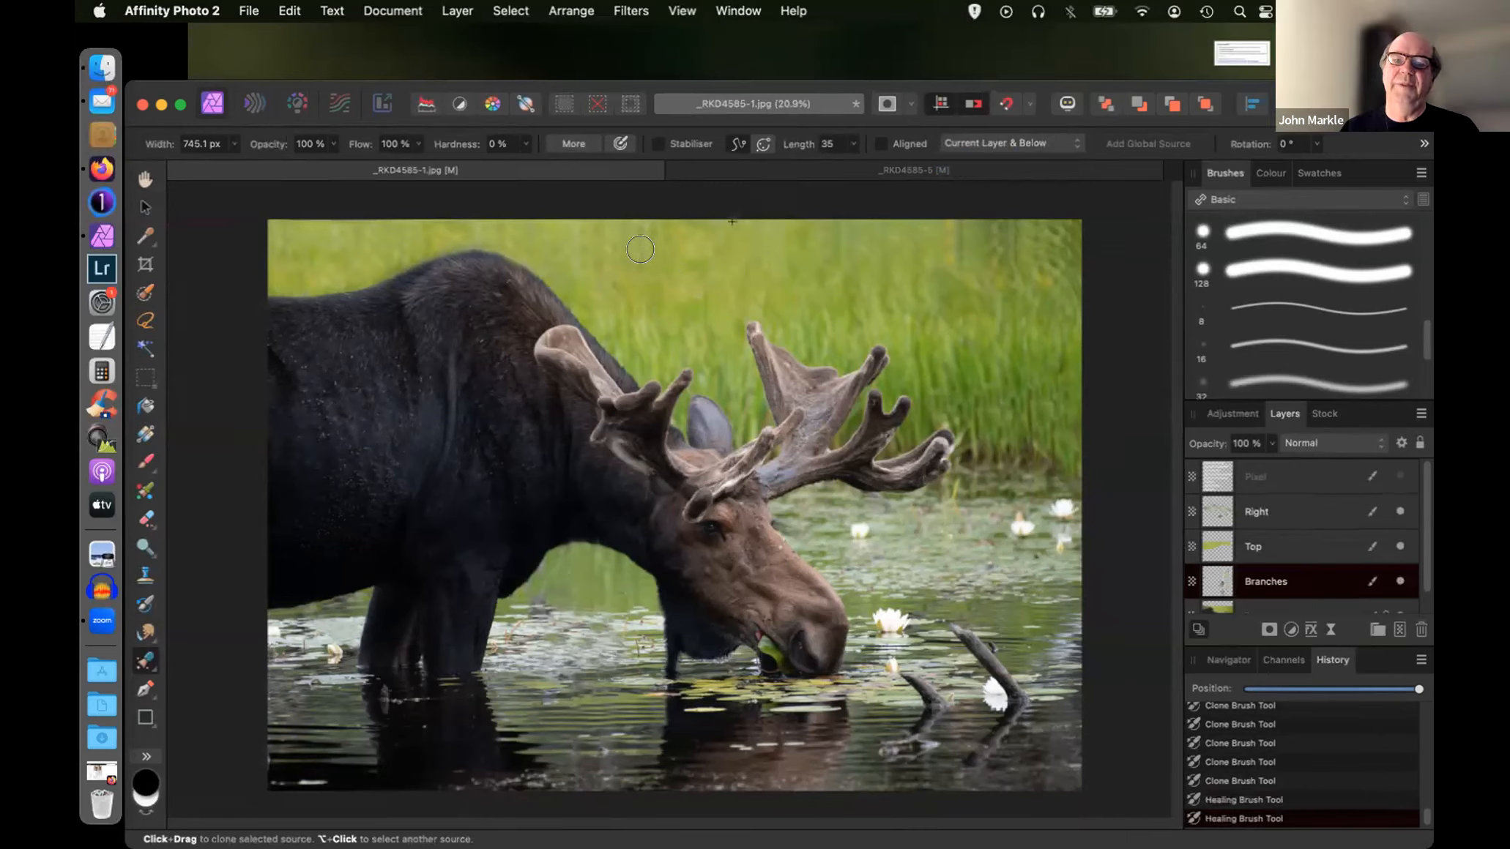
{"action": "left_click_drag", "start_coordinate": [637, 250], "coordinate": [634, 216]}
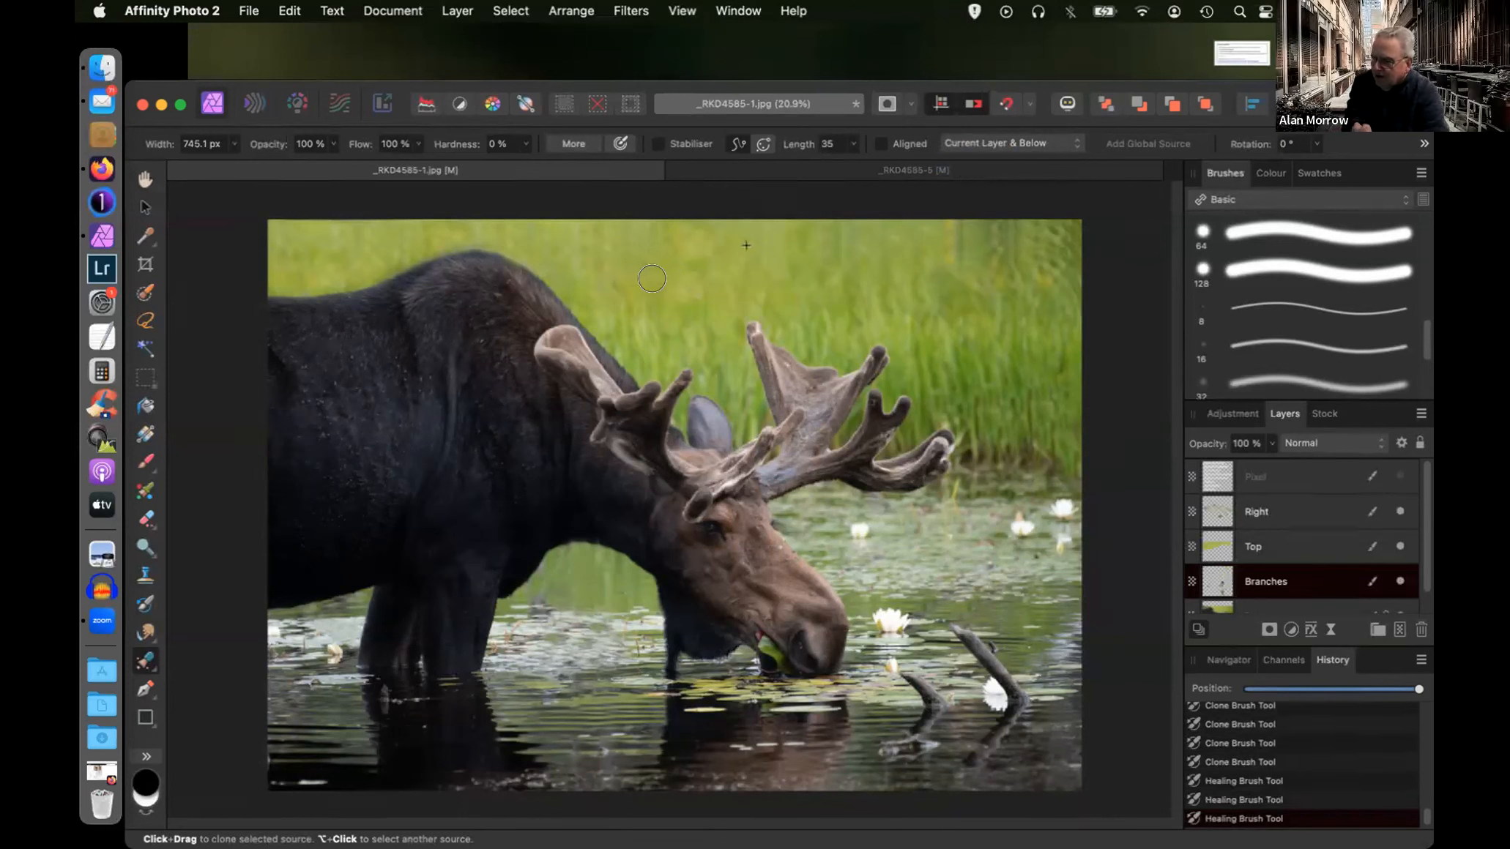
{"action": "left_click_drag", "start_coordinate": [668, 219], "coordinate": [670, 246]}
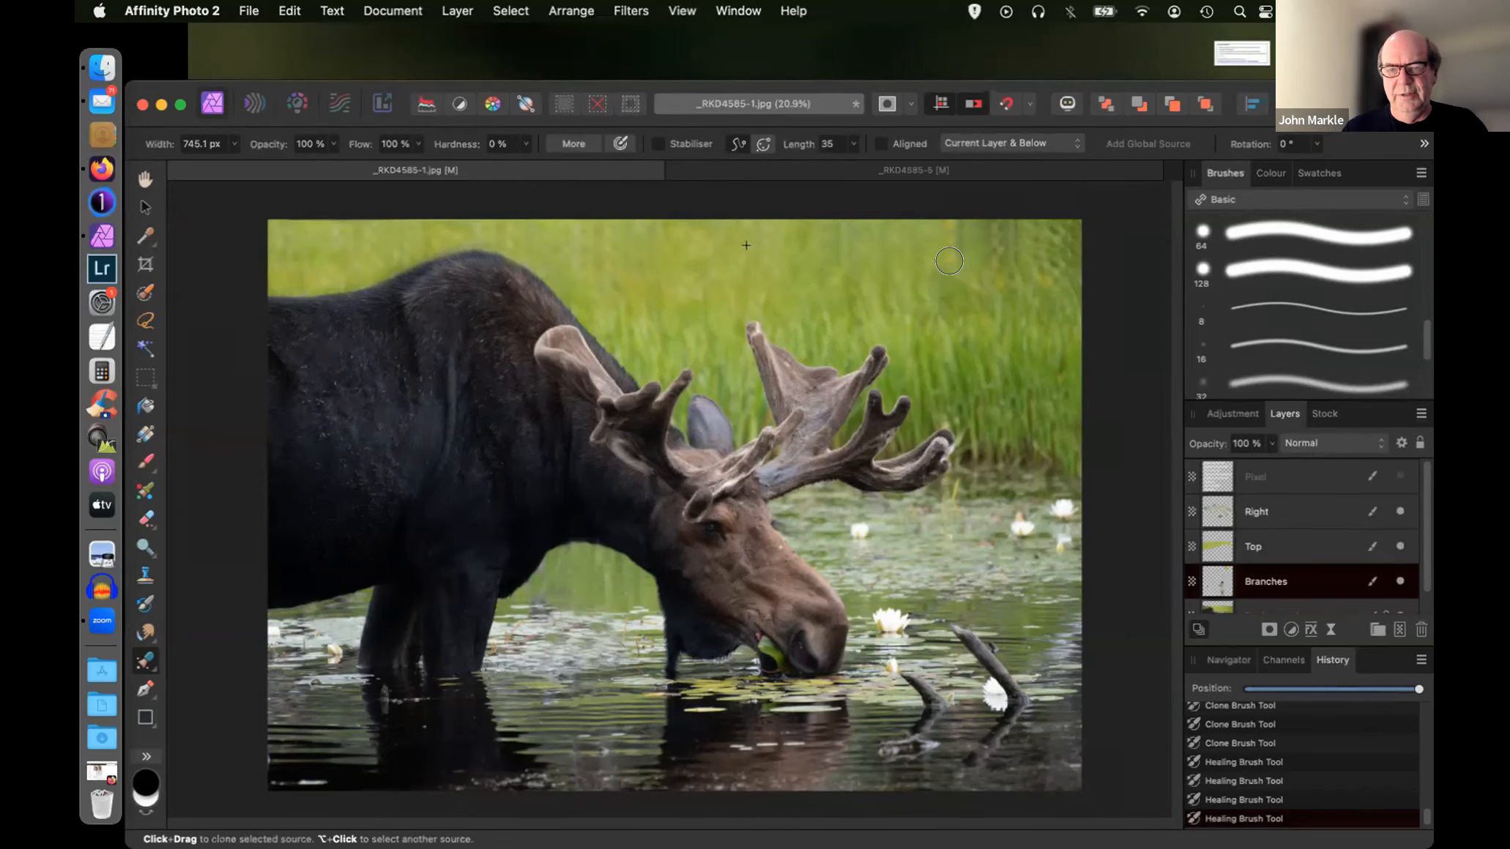
- Heal the dark vertical streaks in the grass near the photo's upper-right corner, resampling from the grass above the antlers
{"action": "left_click_drag", "start_coordinate": [944, 260], "coordinate": [956, 218]}
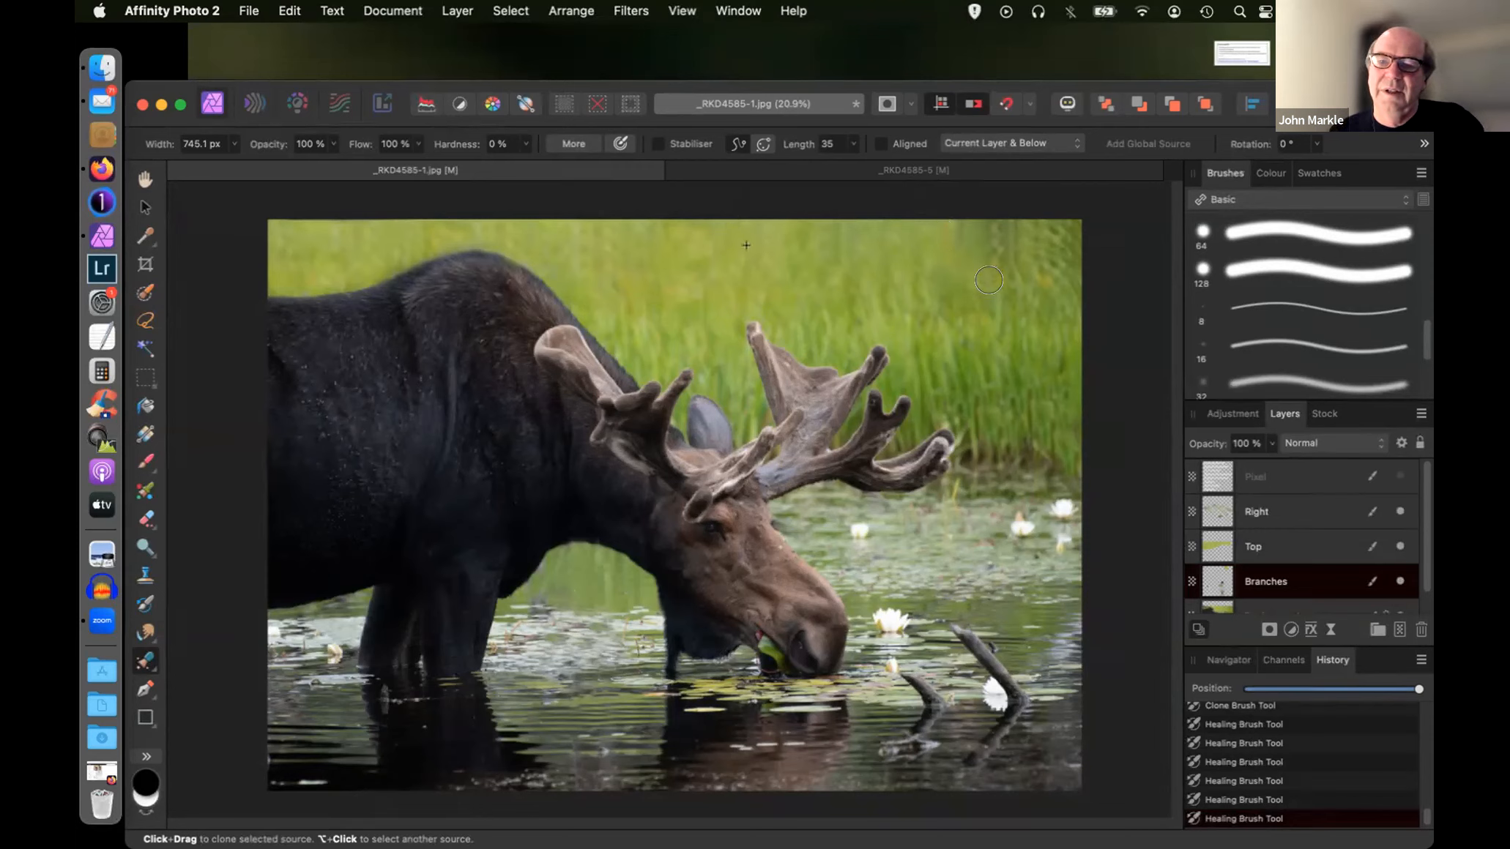
{"action": "left_click_drag", "start_coordinate": [994, 244], "coordinate": [997, 199]}
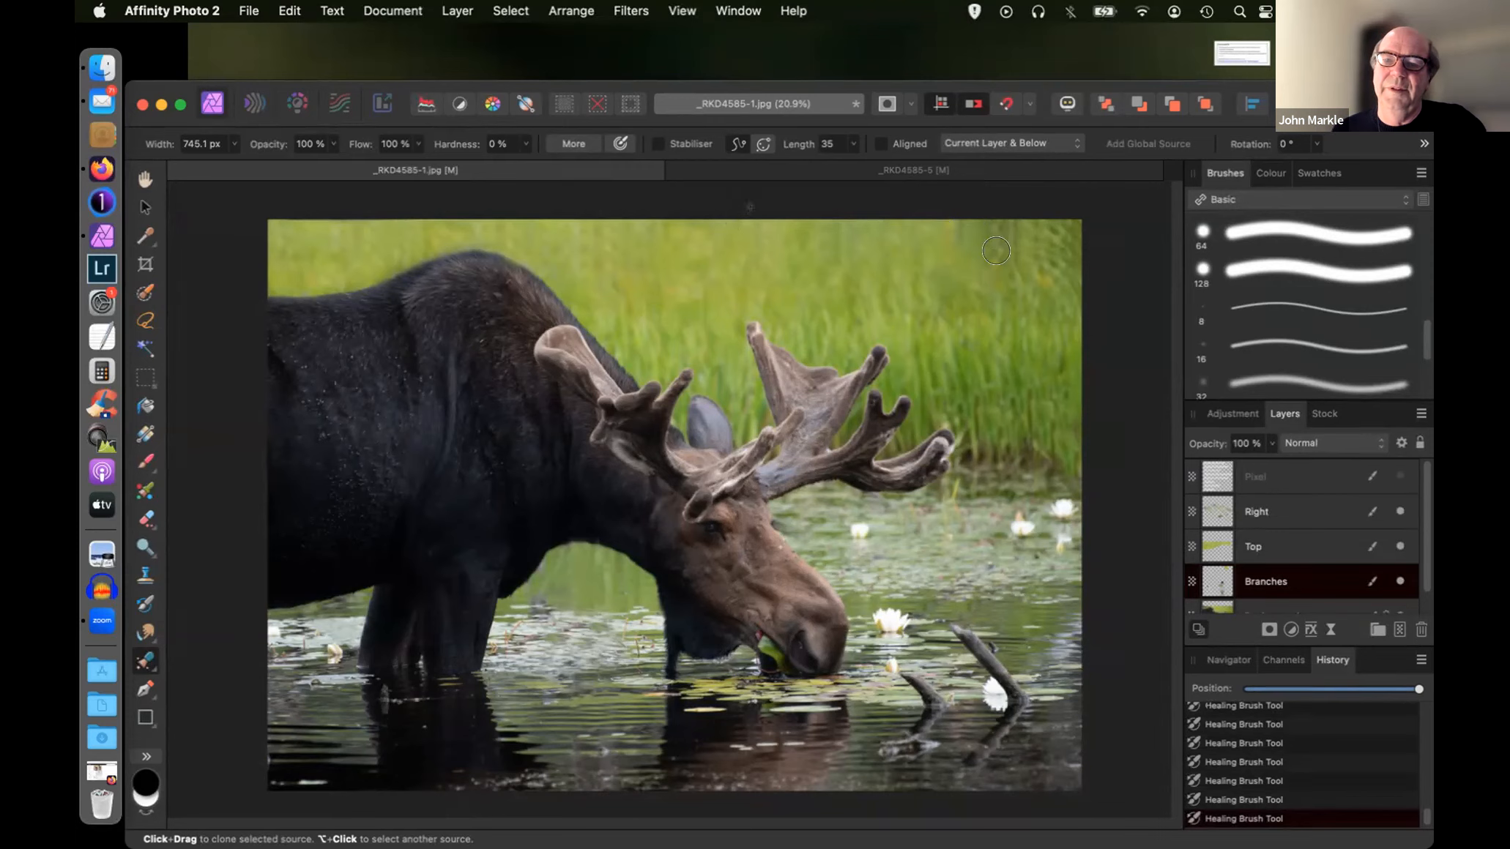
{"action": "left_click", "coordinate": [797, 289], "text": "alt"}
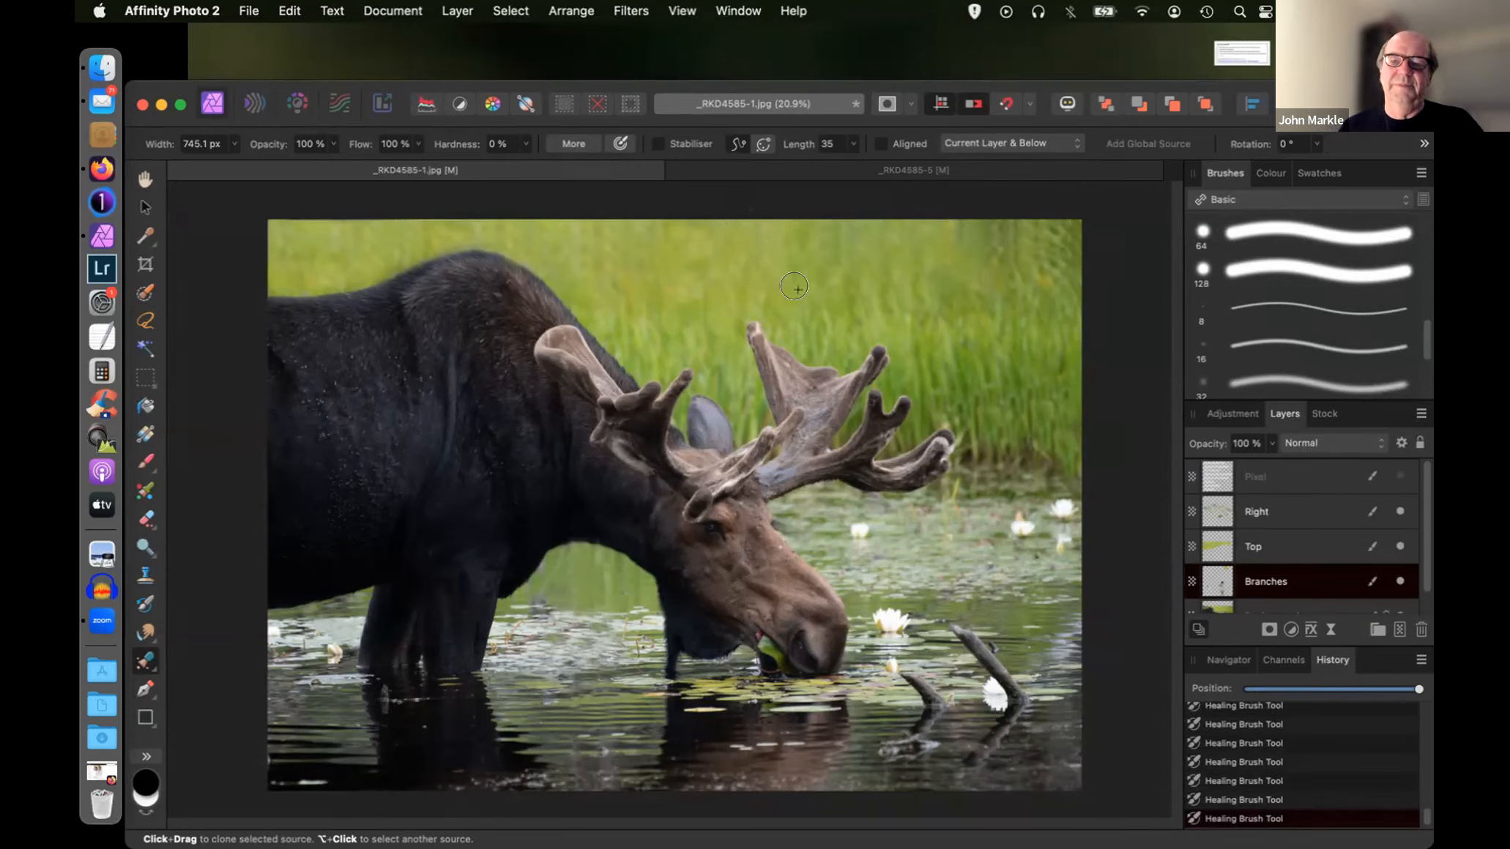
{"action": "mouse_move", "coordinate": [991, 259]}
{"action": "left_mouse_down"}
{"action": "mouse_move", "coordinate": [996, 252]}
{"action": "mouse_move", "coordinate": [986, 216]}
{"action": "mouse_move", "coordinate": [948, 237]}
{"action": "left_mouse_up"}
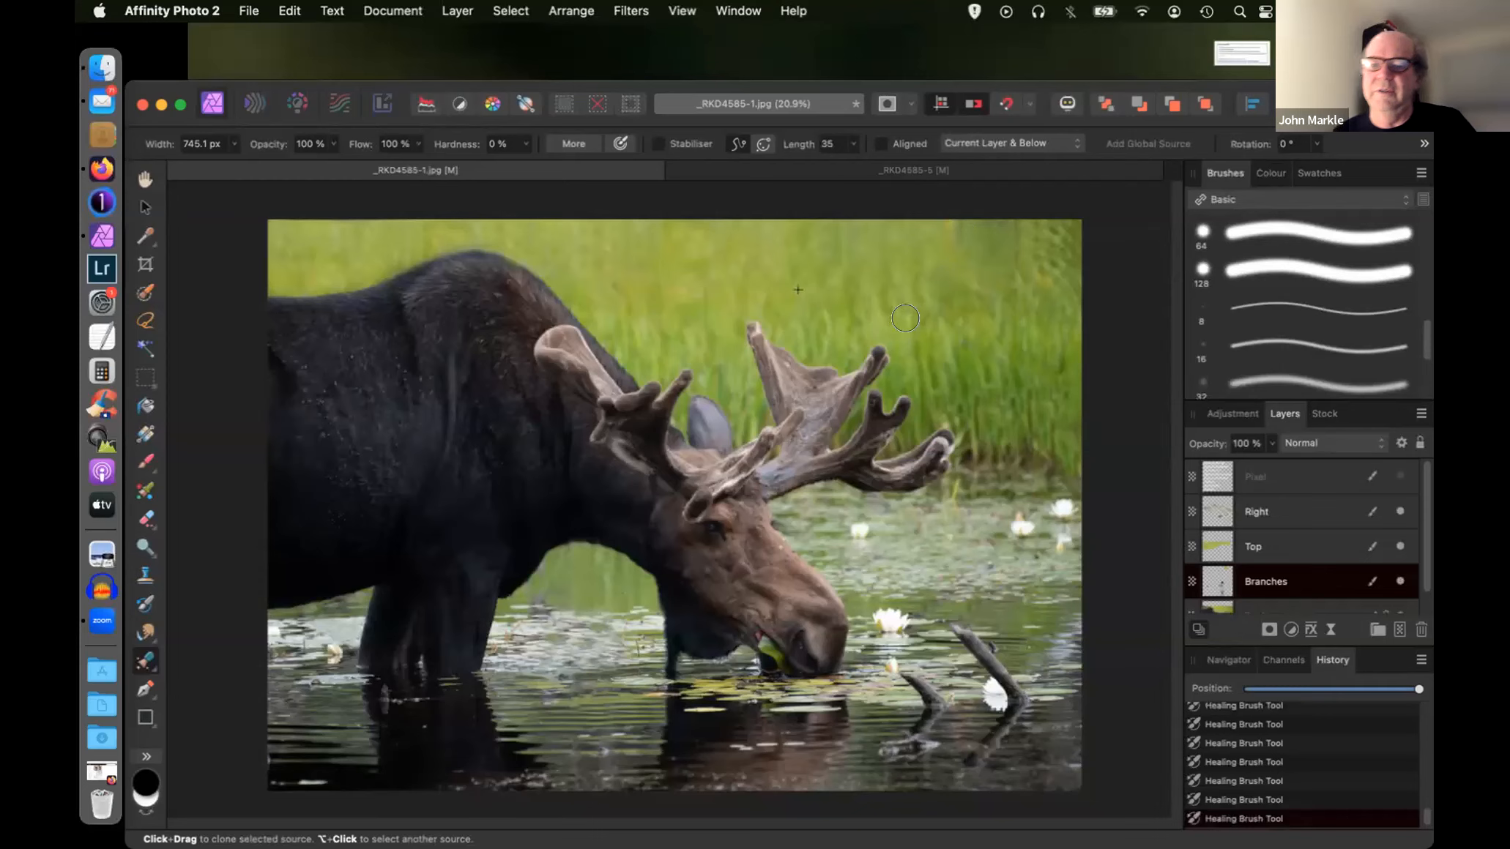
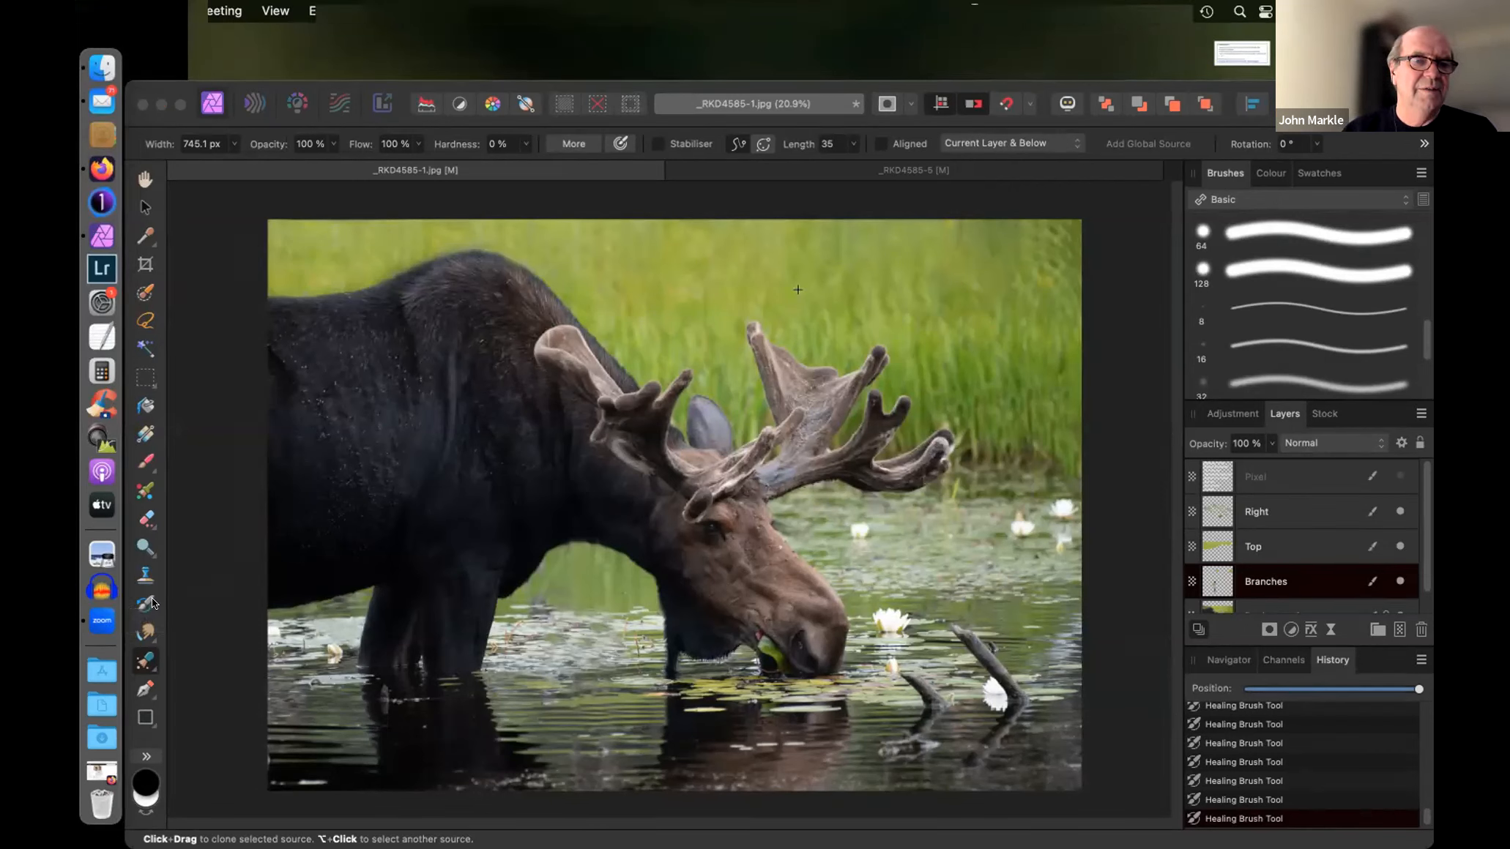
- Erase a small spot on the Branches layer under the moose's neck with a 170.2 px Erase Brush
{"action": "left_click", "coordinate": [151, 530]}
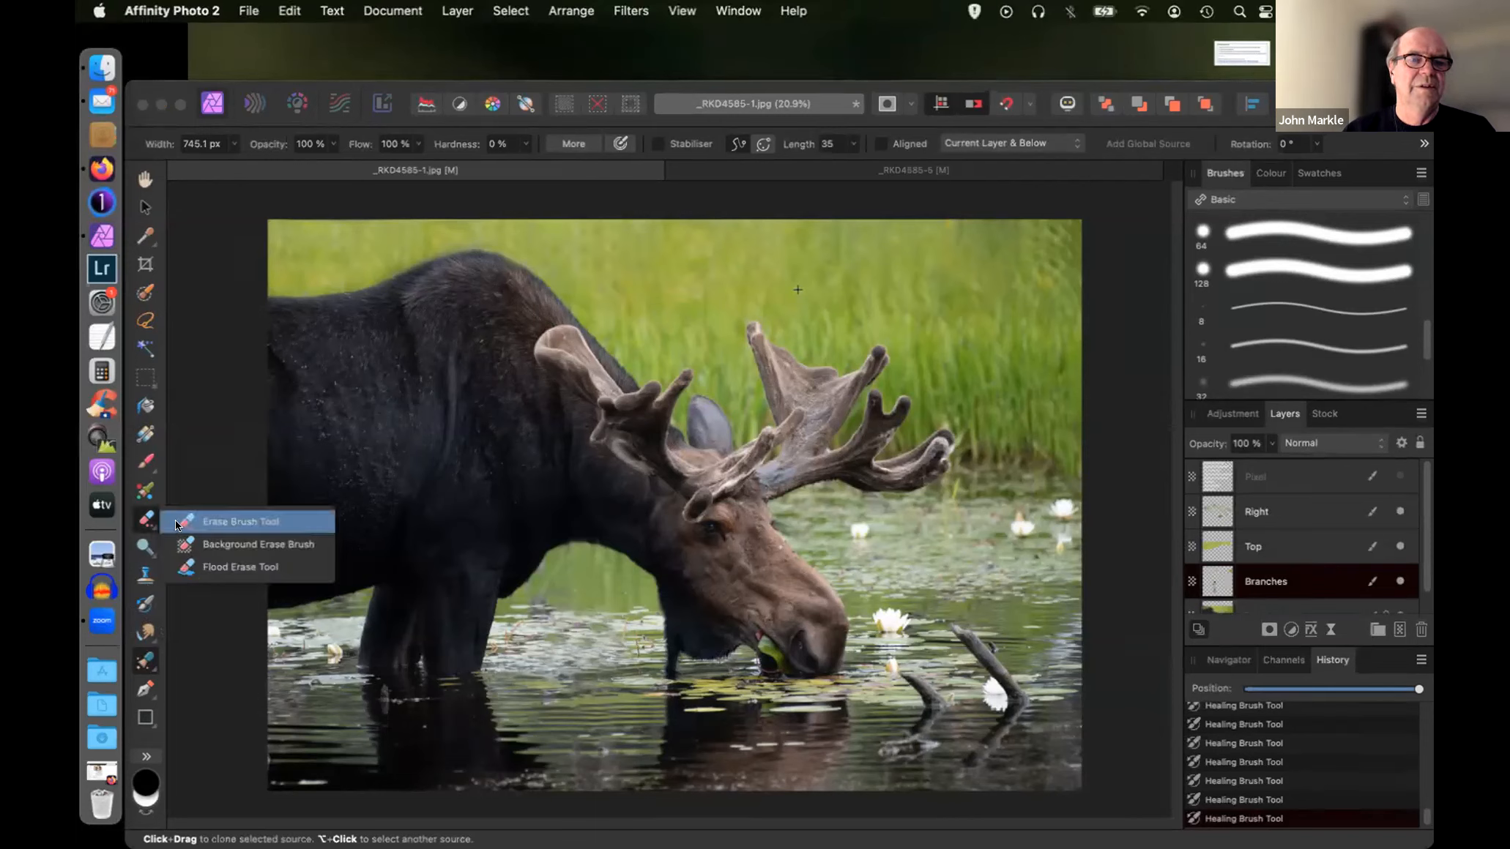
{"action": "left_click", "coordinate": [198, 522]}
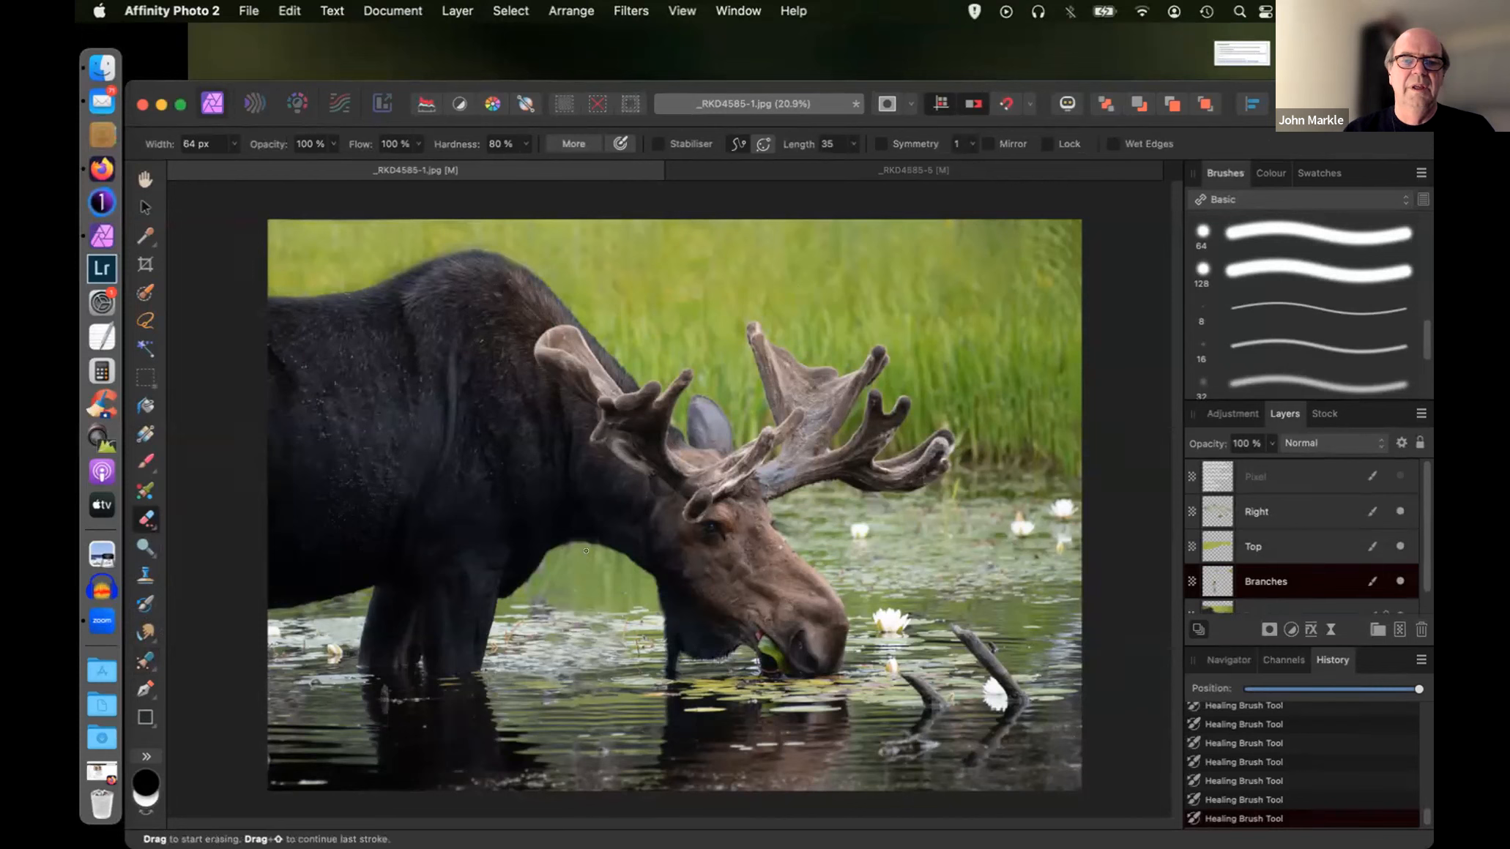
{"action": "key", "text": "bracketright"}
{"action": "key", "text": "bracketright"}
{"action": "key", "text": "bracketright"}
{"action": "key", "text": "bracketright"}
{"action": "key", "text": "bracketright"}
{"action": "key", "text": "bracketright"}
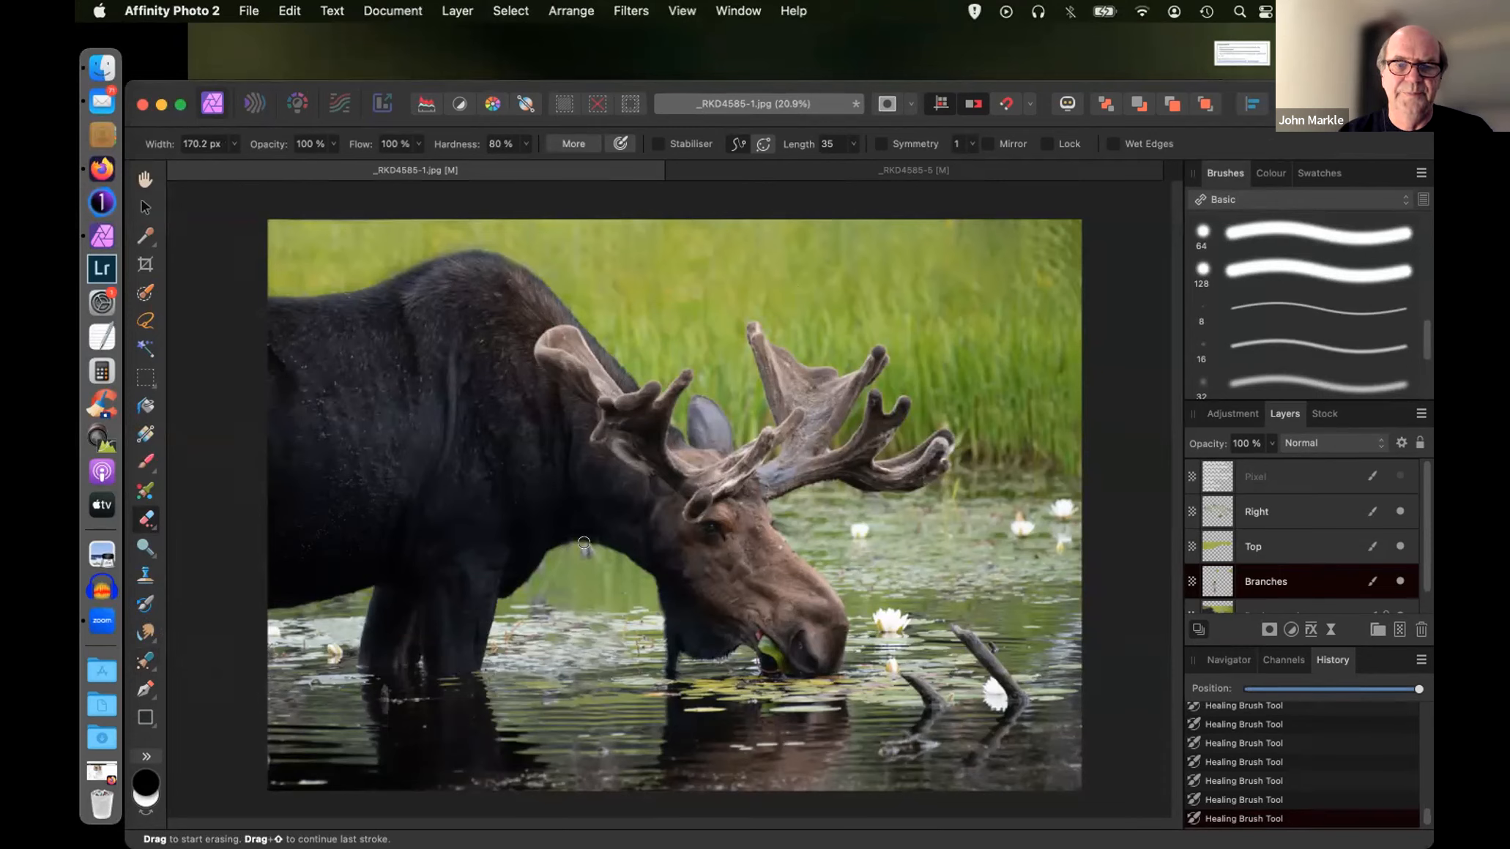
{"action": "left_click", "coordinate": [584, 542]}
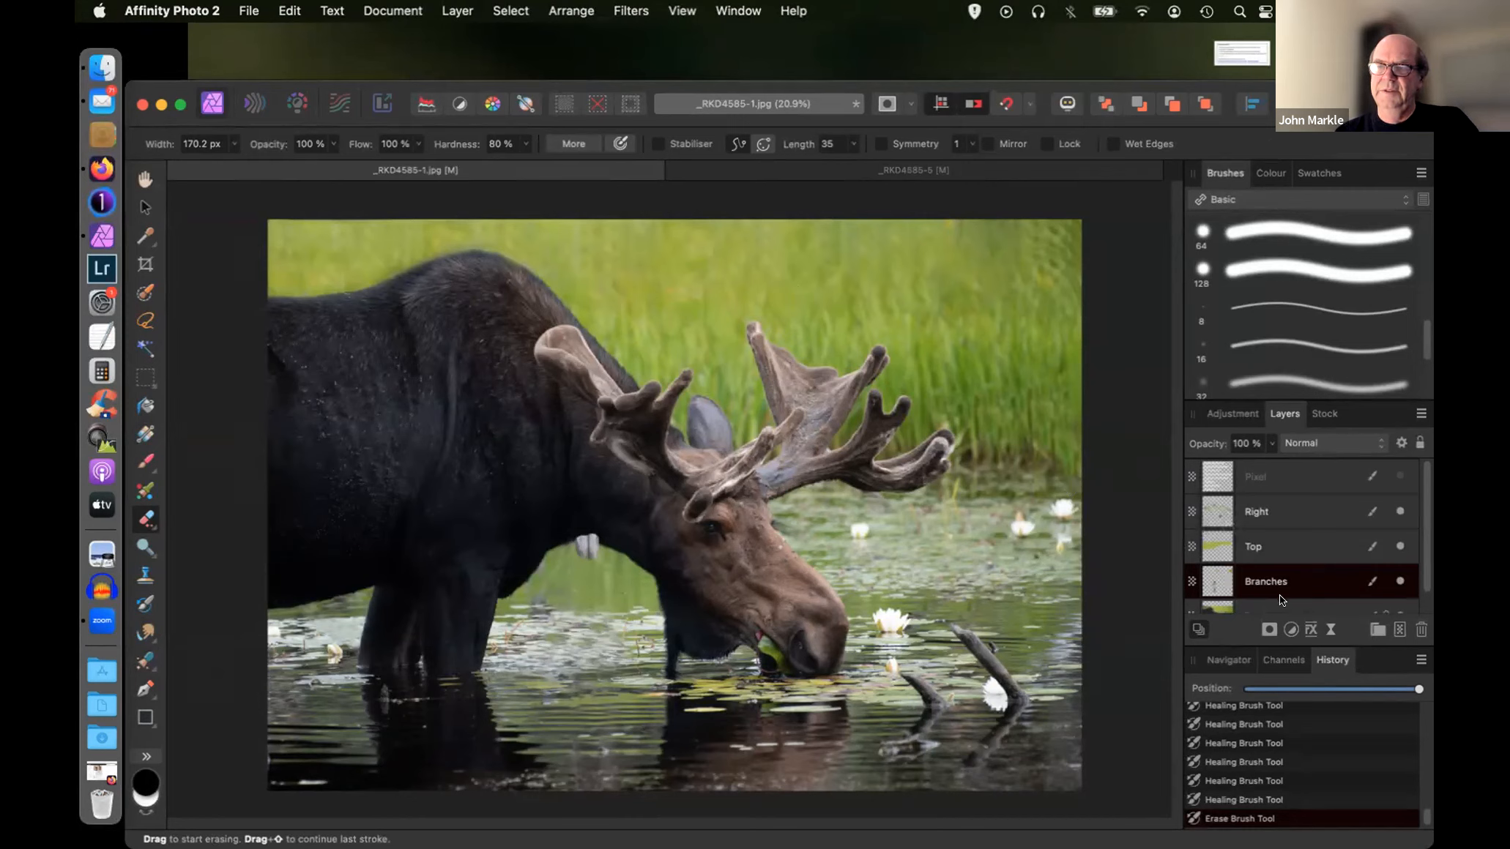
- Add a new empty pixel layer directly above the Branches layer for repairing the neckline
{"action": "left_click", "coordinate": [1399, 630]}
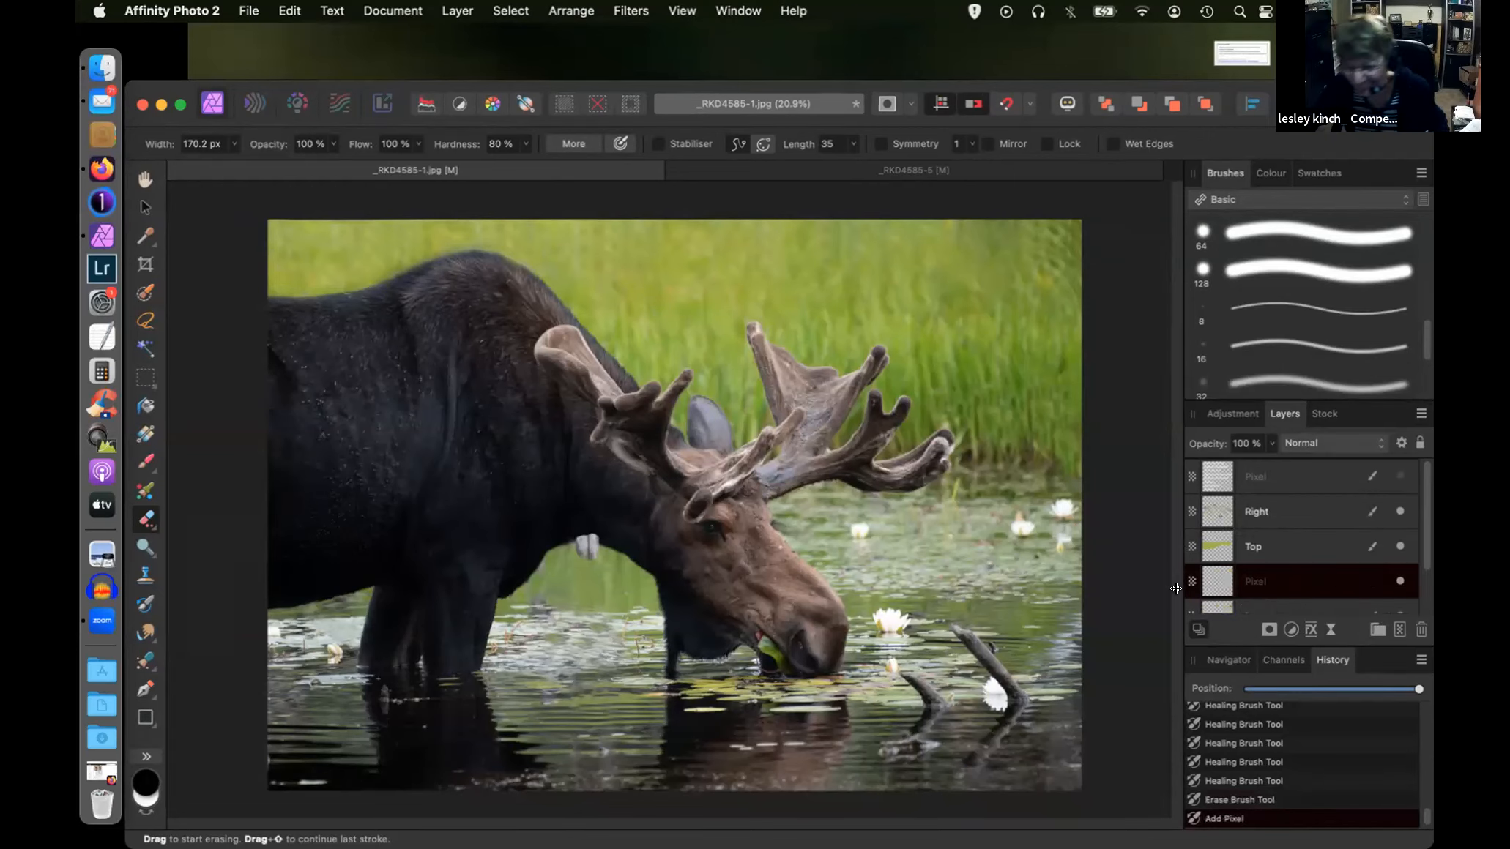
{"action": "key", "text": "super+="}
{"action": "key", "text": "super+="}
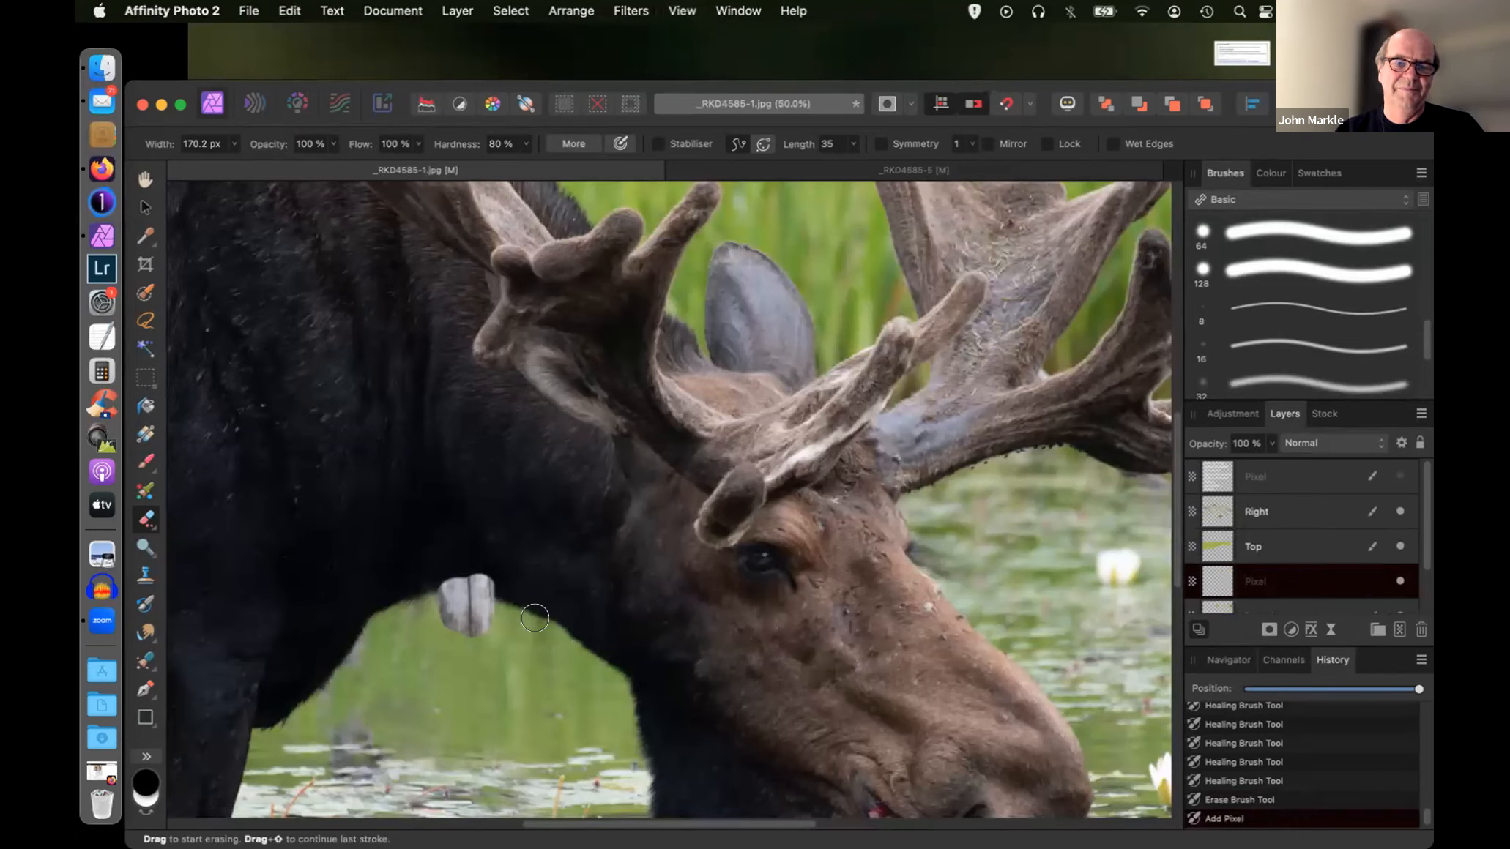
- Enlarge the Erase Brush to 342.4 px wide
{"action": "key", "text": "bracketright"}
{"action": "key", "text": "bracketright"}
{"action": "key", "text": "bracketright"}
{"action": "key", "text": "bracketright"}
{"action": "key", "text": "bracketright"}
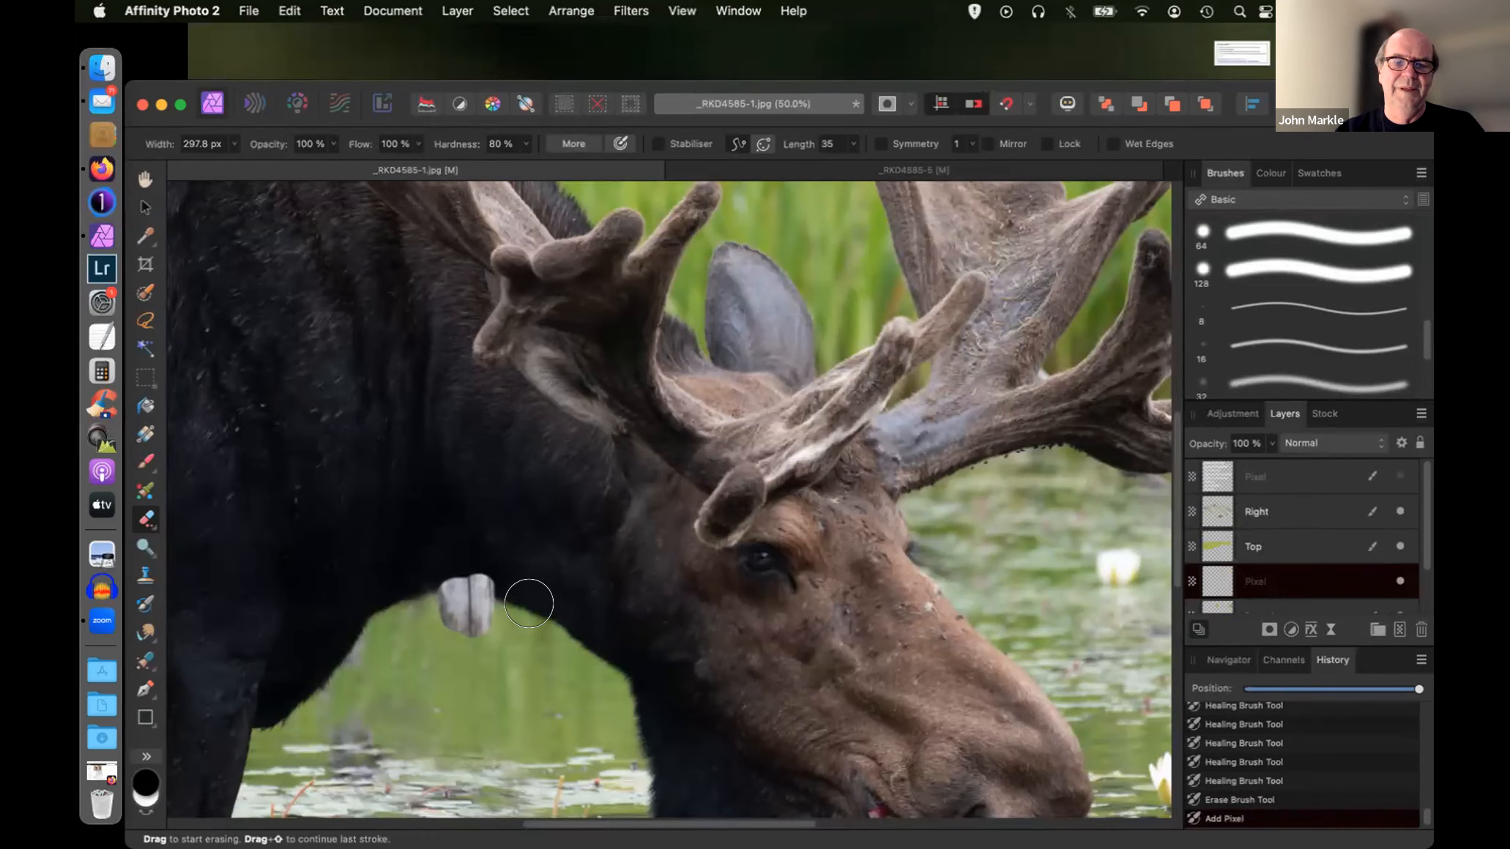
{"action": "key", "text": "bracketright"}
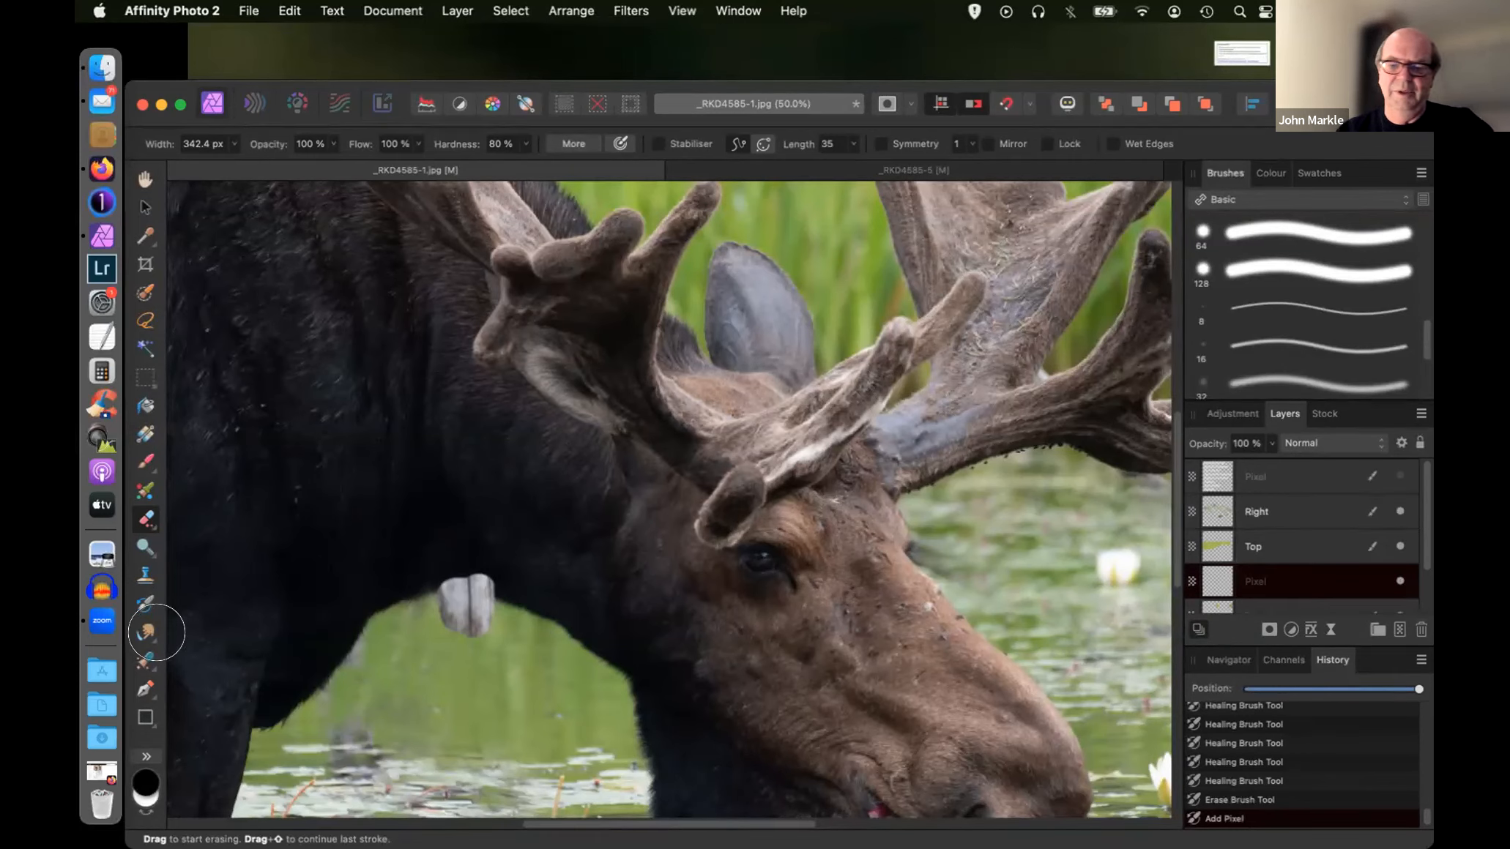
- Switch to the Clone Brush and set it to 30% hardness and 538.3 px width
{"action": "key", "text": "s"}
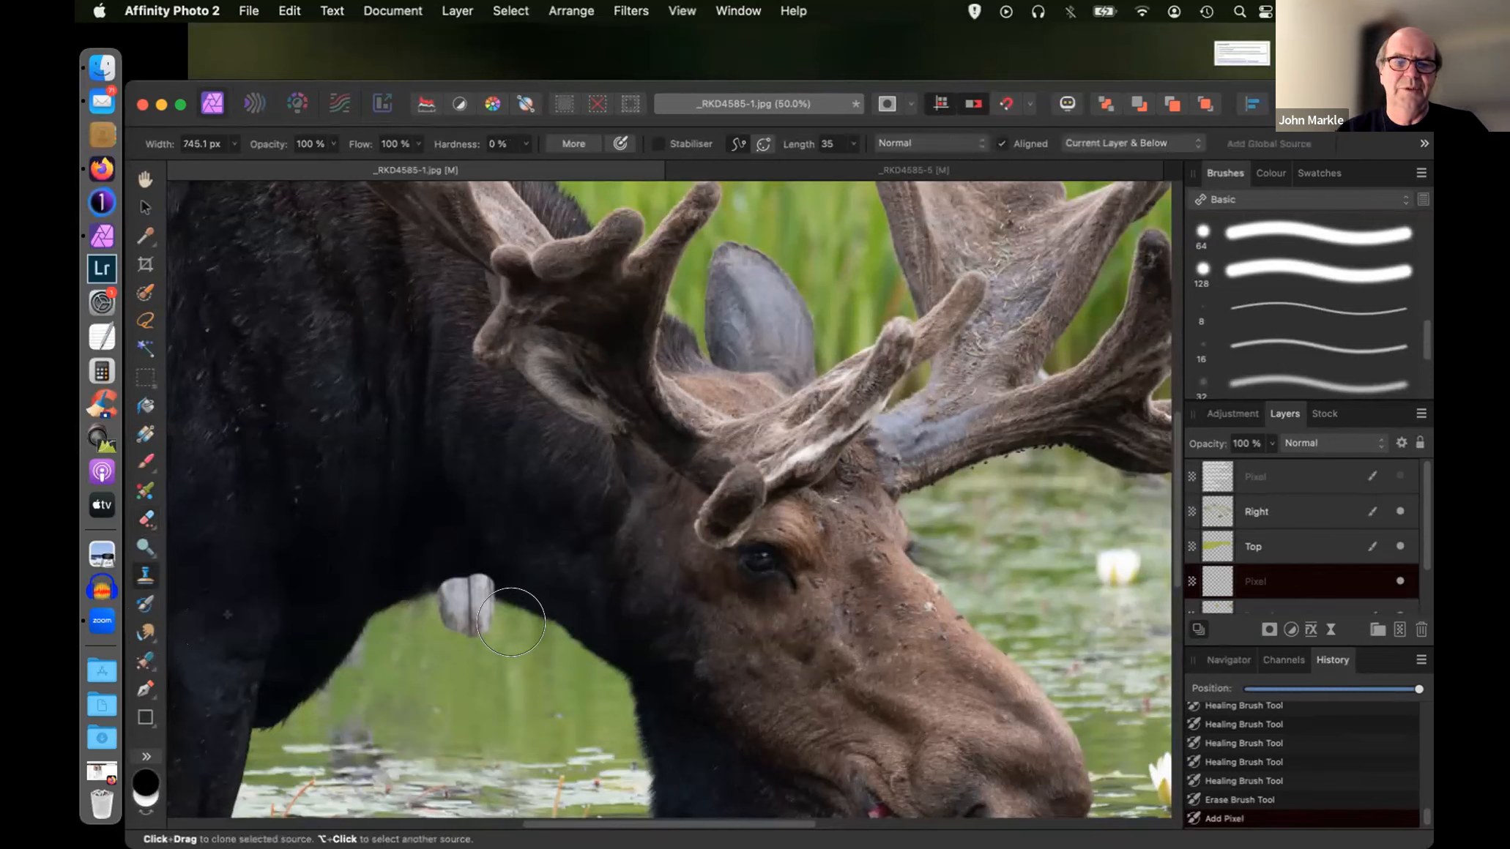
{"action": "mouse_move", "coordinate": [526, 615]}
{"action": "left_mouse_down"}
{"action": "mouse_move", "coordinate": [538, 626]}
{"action": "mouse_move", "coordinate": [532, 612]}
{"action": "left_mouse_up"}
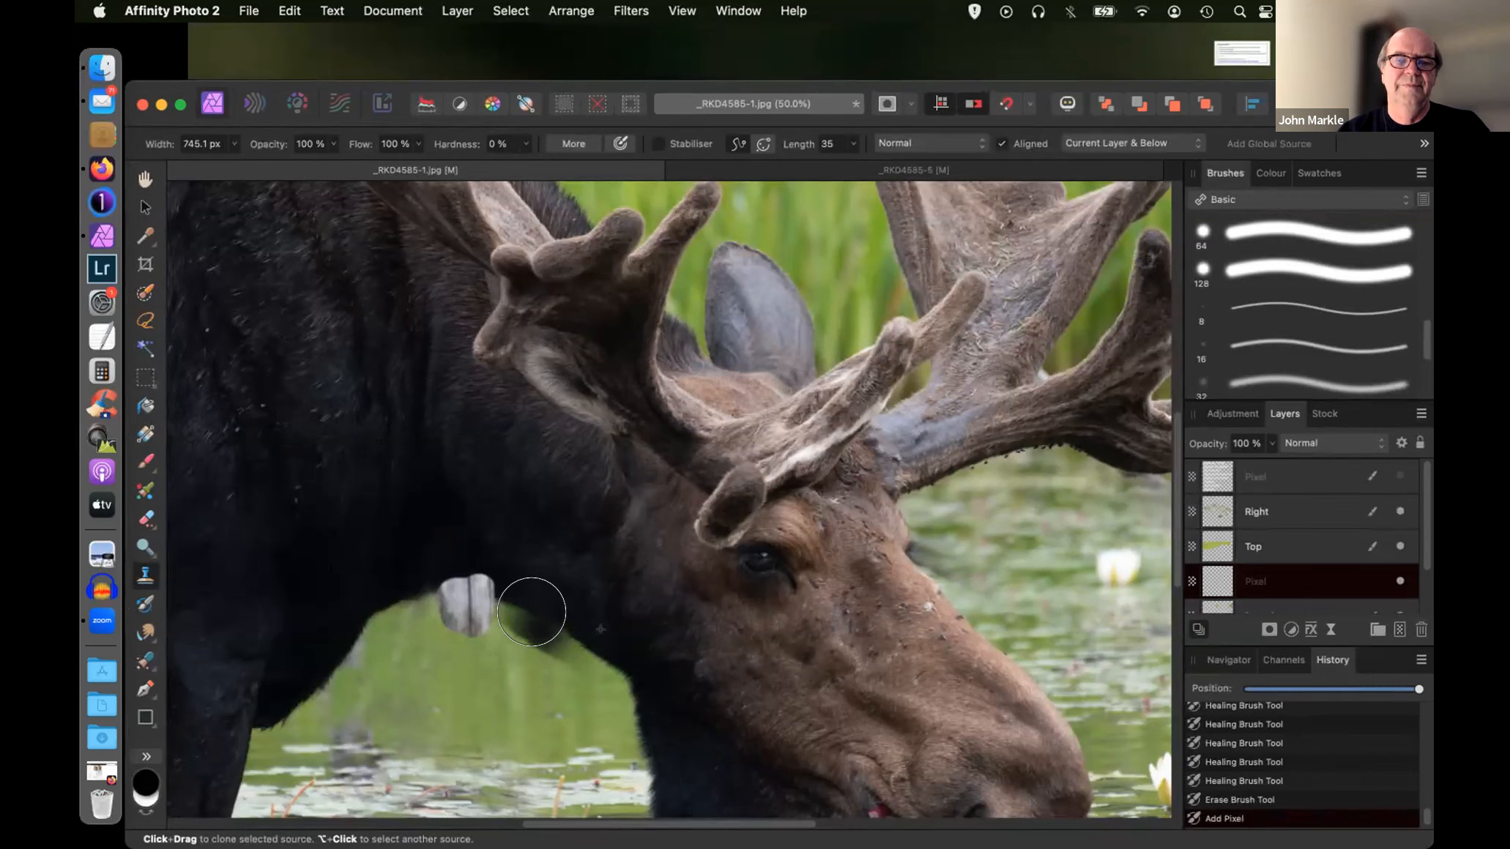
{"action": "left_click", "coordinate": [524, 143]}
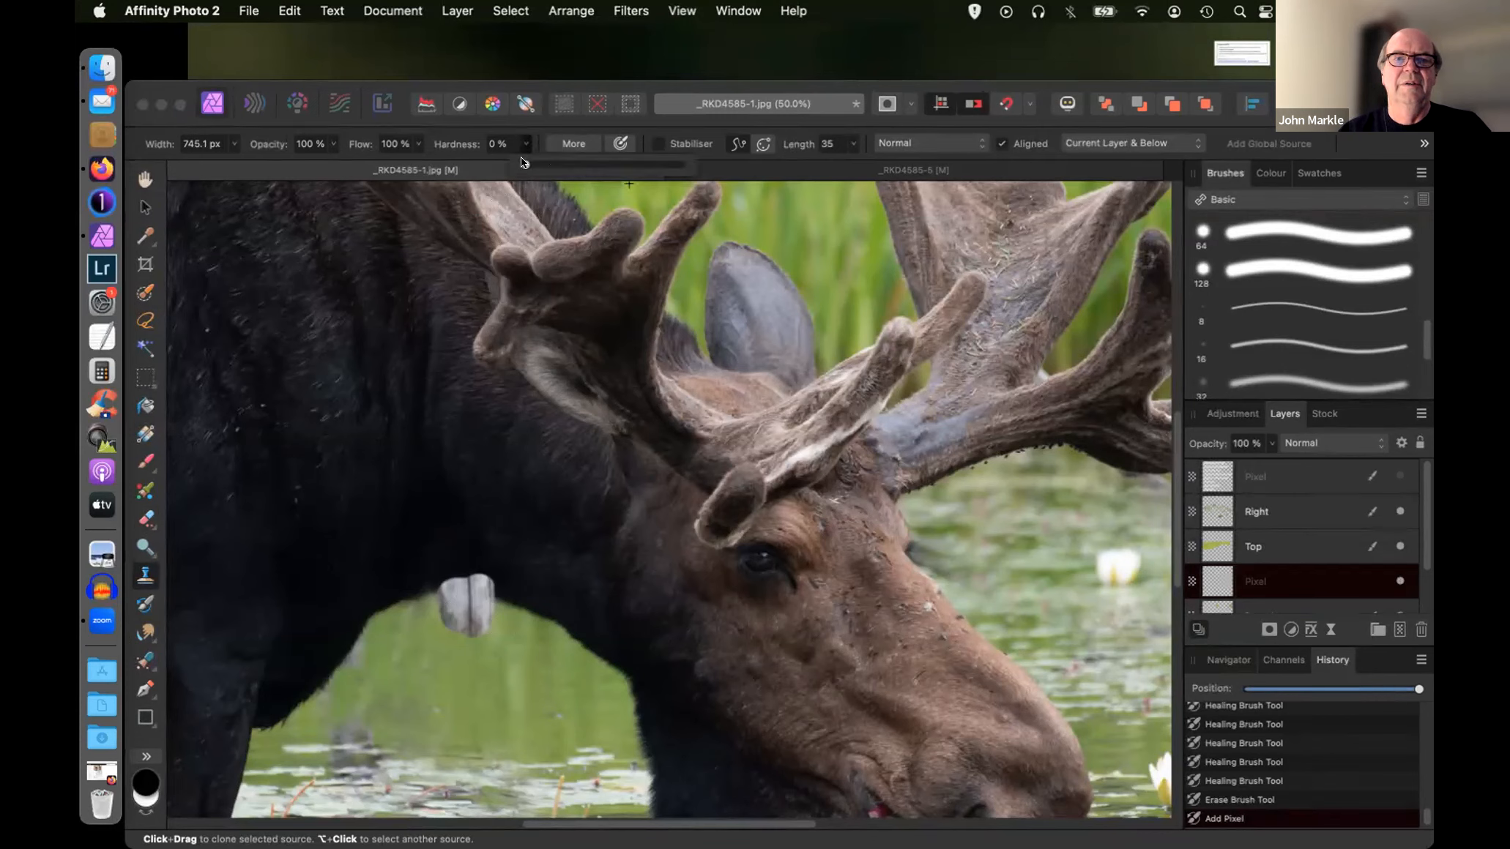
{"action": "left_click_drag", "start_coordinate": [523, 163], "coordinate": [567, 165]}
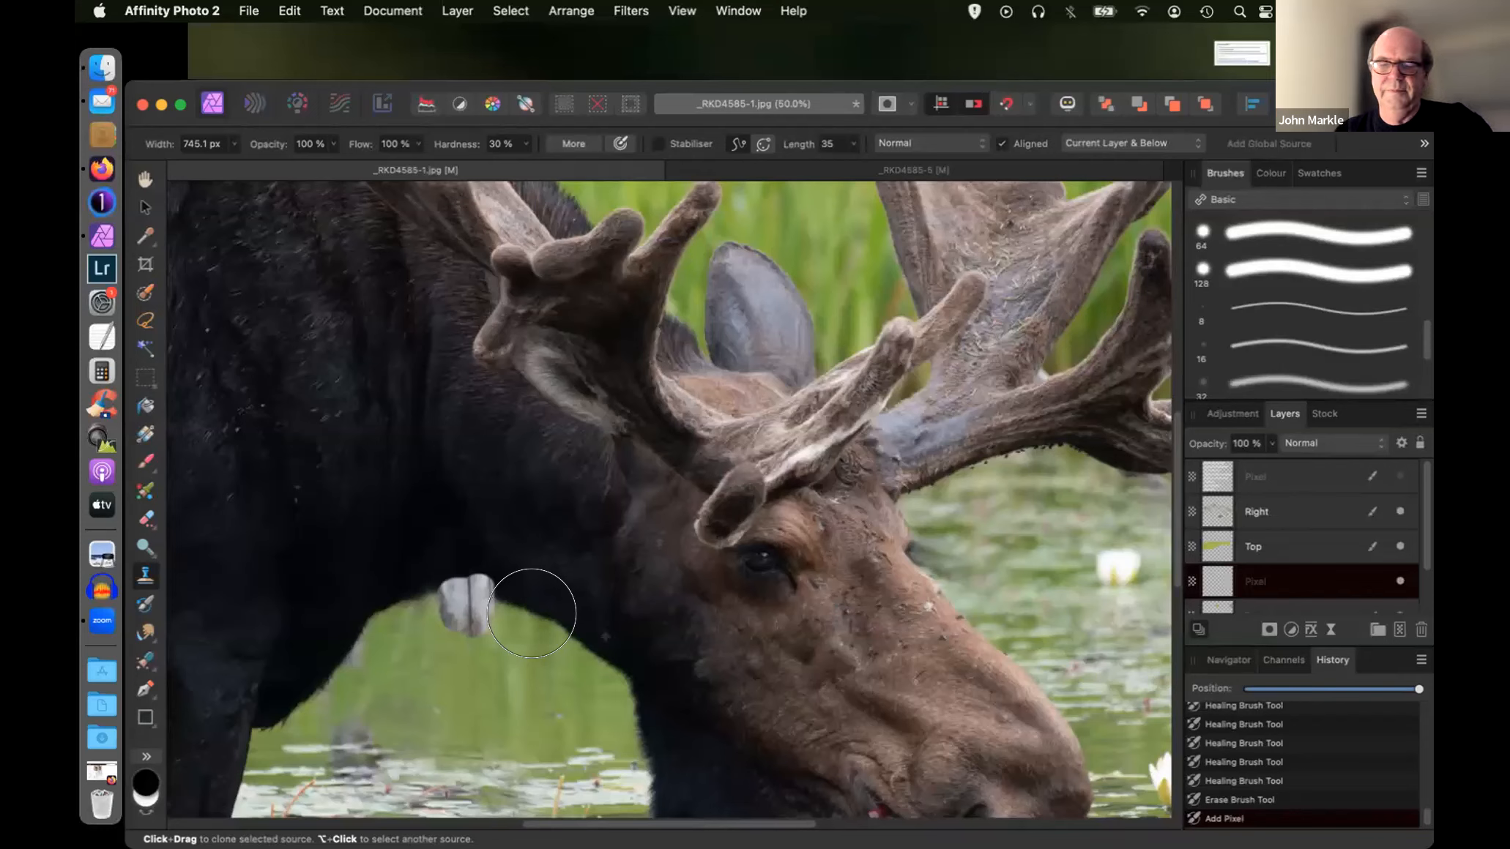
{"action": "key", "text": "bracketleft"}
{"action": "key", "text": "bracketleft"}
{"action": "key", "text": "bracketleft"}
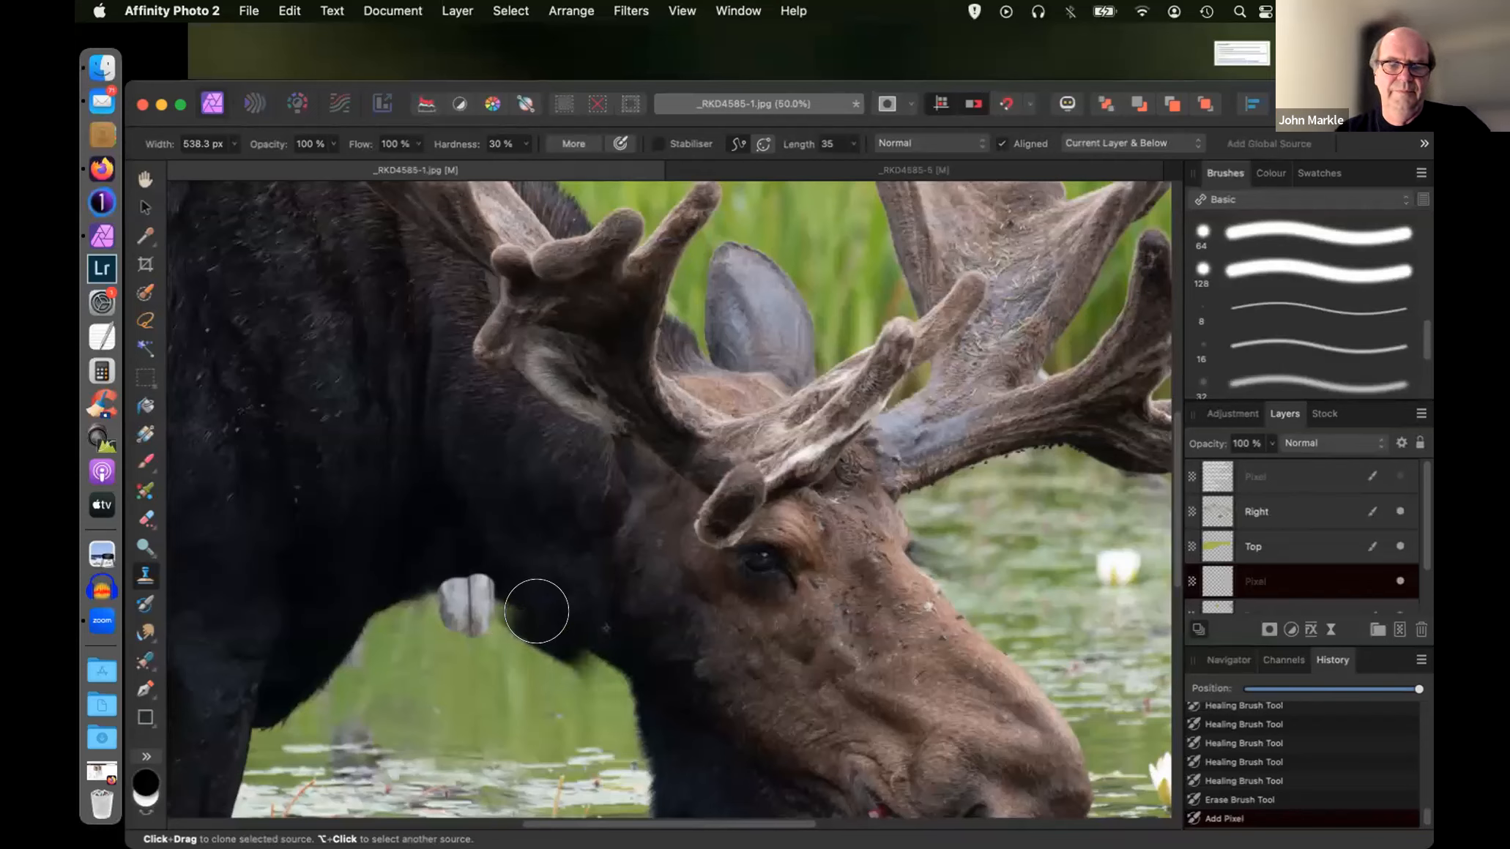
- Sample the moose's lower neck edge and clone it over the grey patch beneath the neck on the new layer
{"action": "left_click_drag", "start_coordinate": [538, 611], "coordinate": [534, 614]}
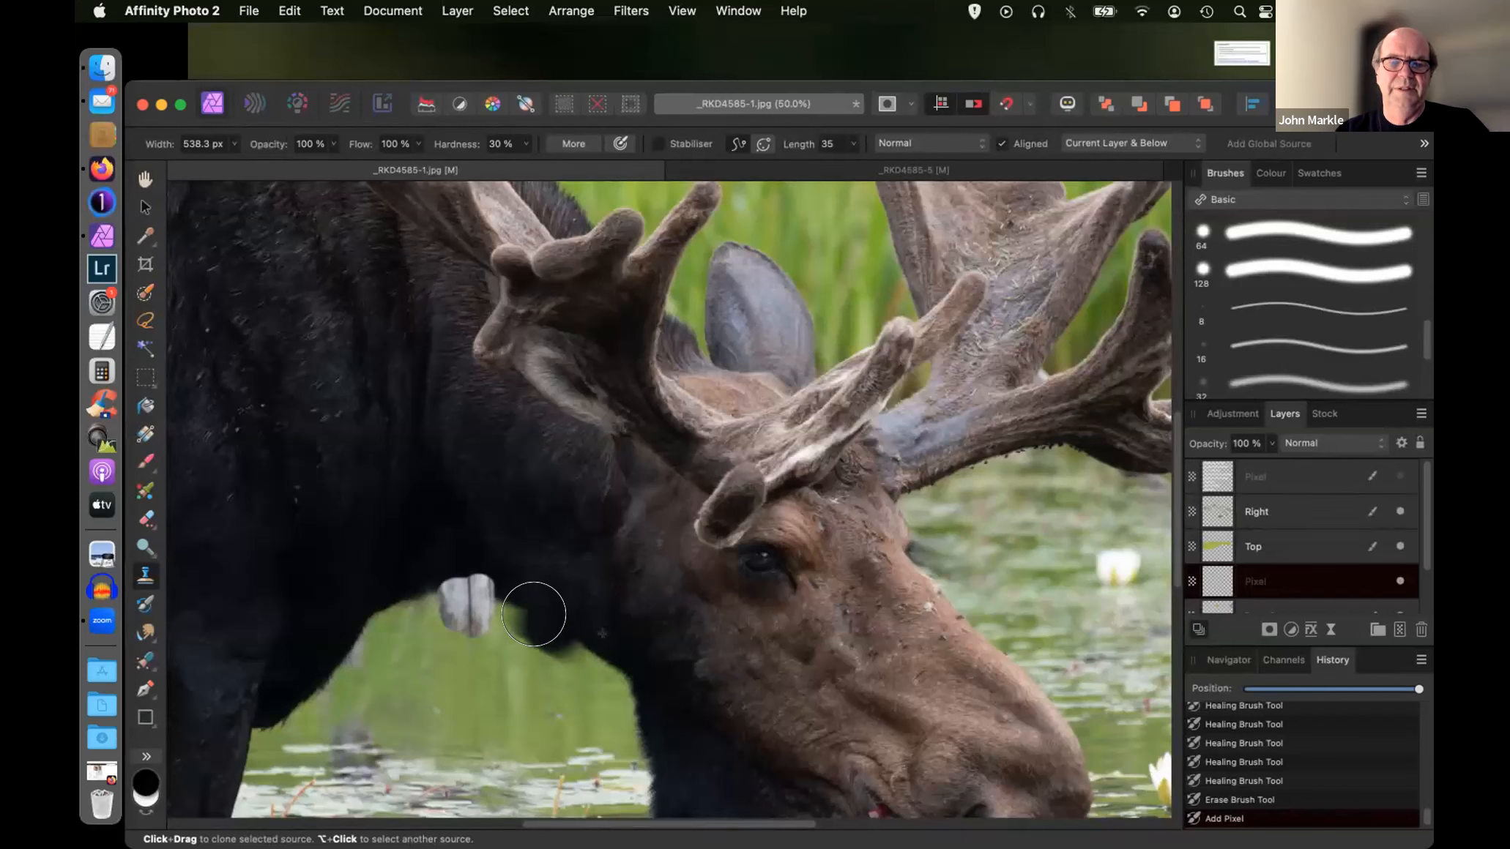
{"action": "key", "text": "super+z"}
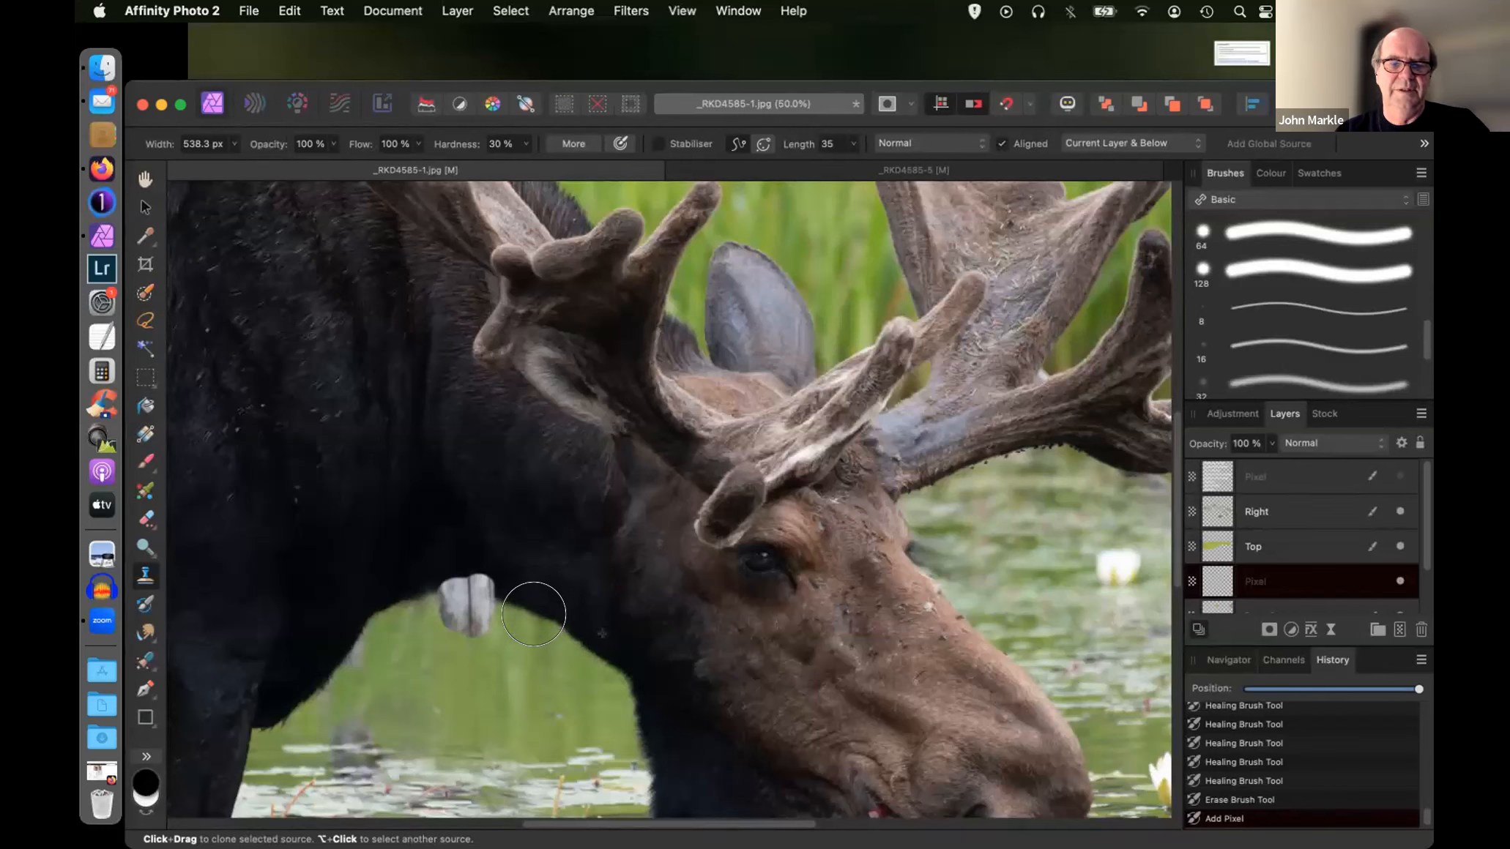
{"action": "left_click", "coordinate": [543, 626], "text": "alt"}
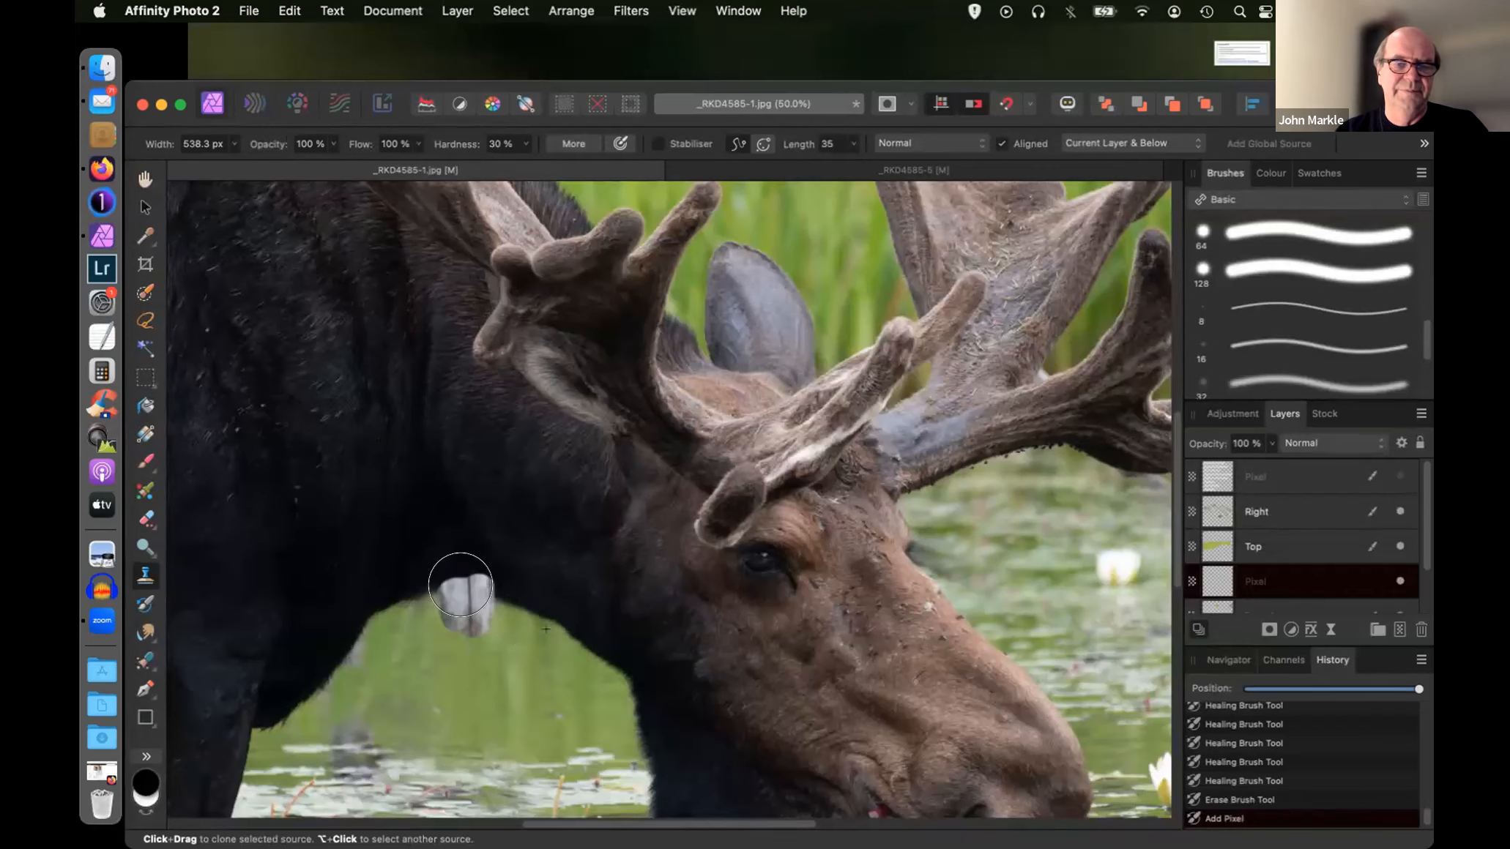
{"action": "left_click_drag", "start_coordinate": [460, 590], "coordinate": [456, 590]}
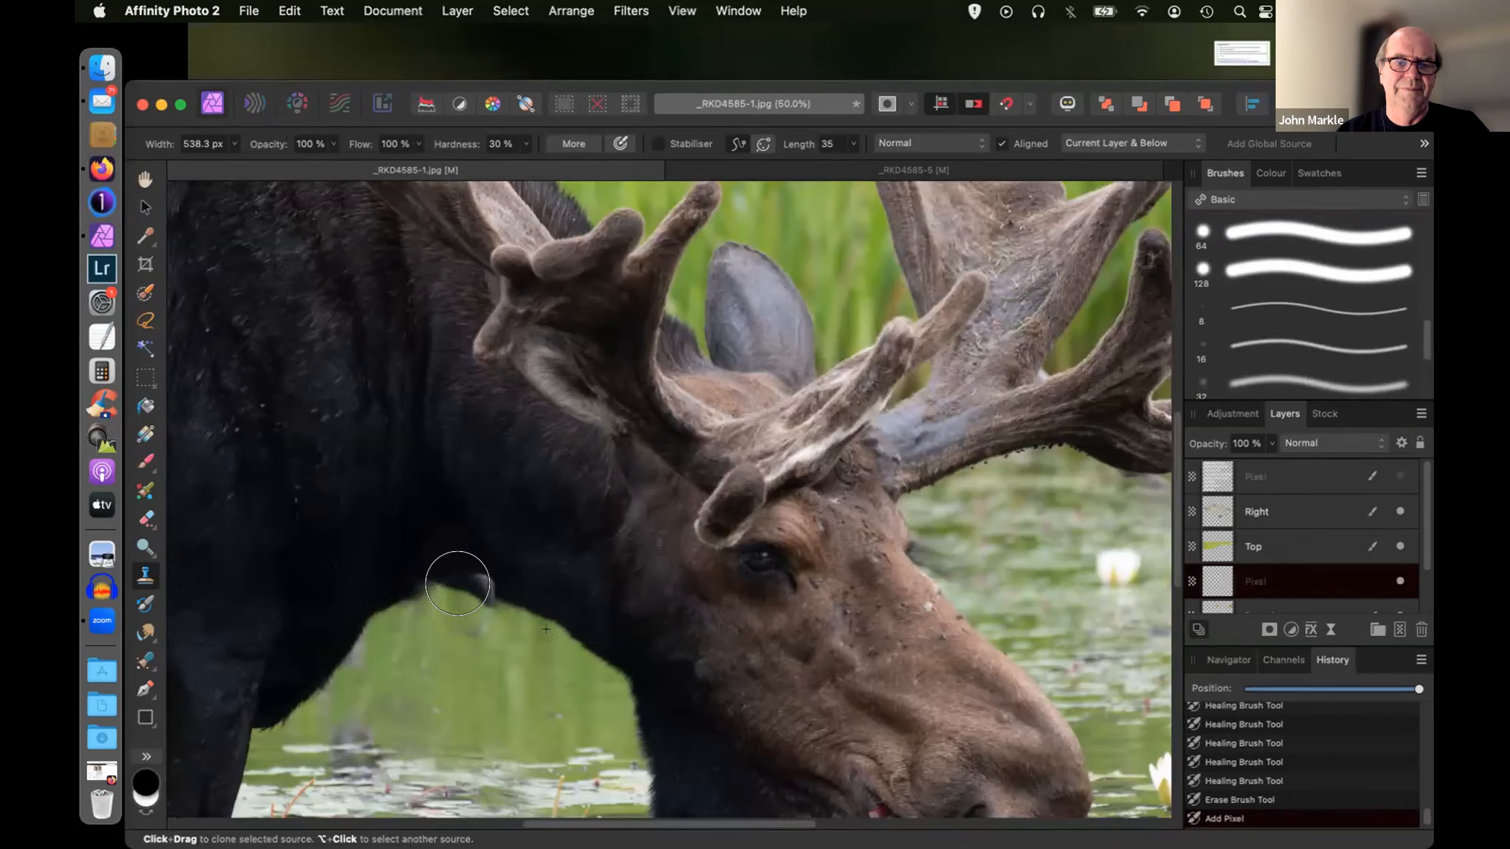
{"action": "left_click_drag", "start_coordinate": [458, 584], "coordinate": [456, 585]}
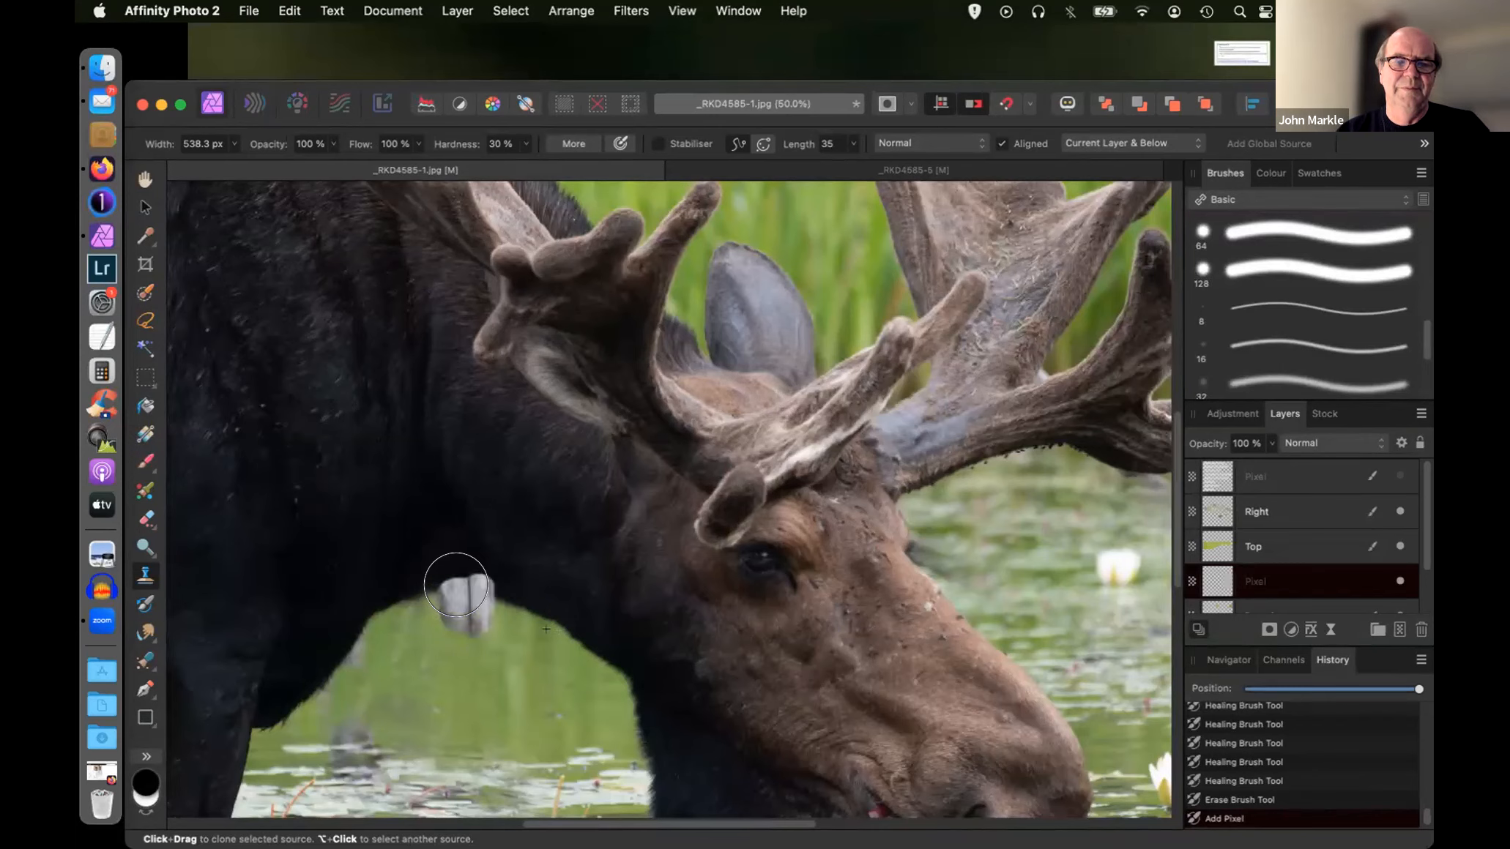
{"action": "left_click", "coordinate": [456, 584]}
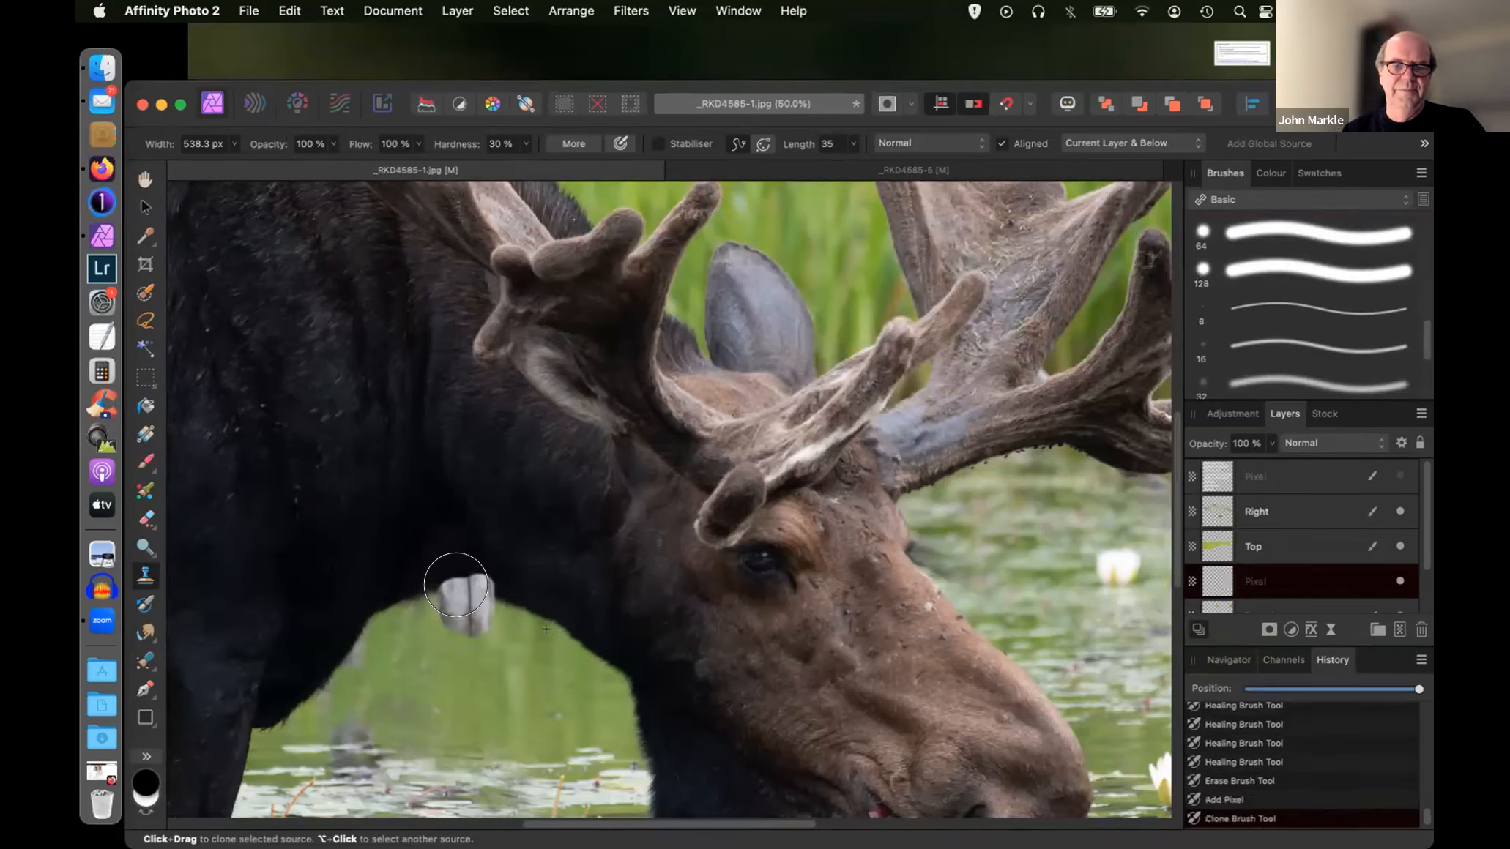
{"action": "left_click", "coordinate": [455, 645]}
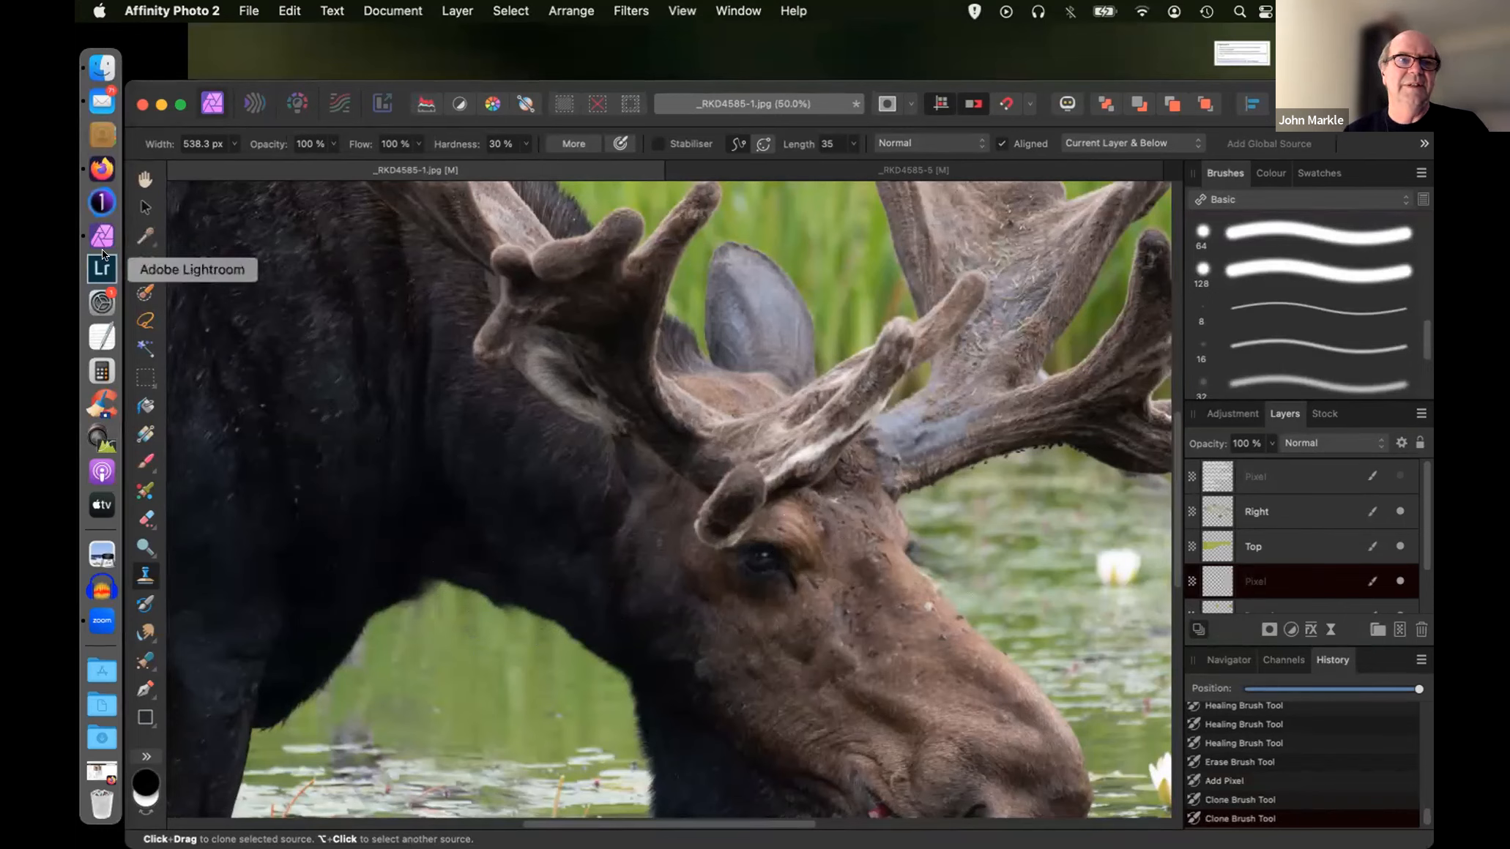
- Rotate the cloned patch slightly counterclockwise so its edge follows the neckline, and return to the Clone Brush
{"action": "left_click", "coordinate": [143, 207]}
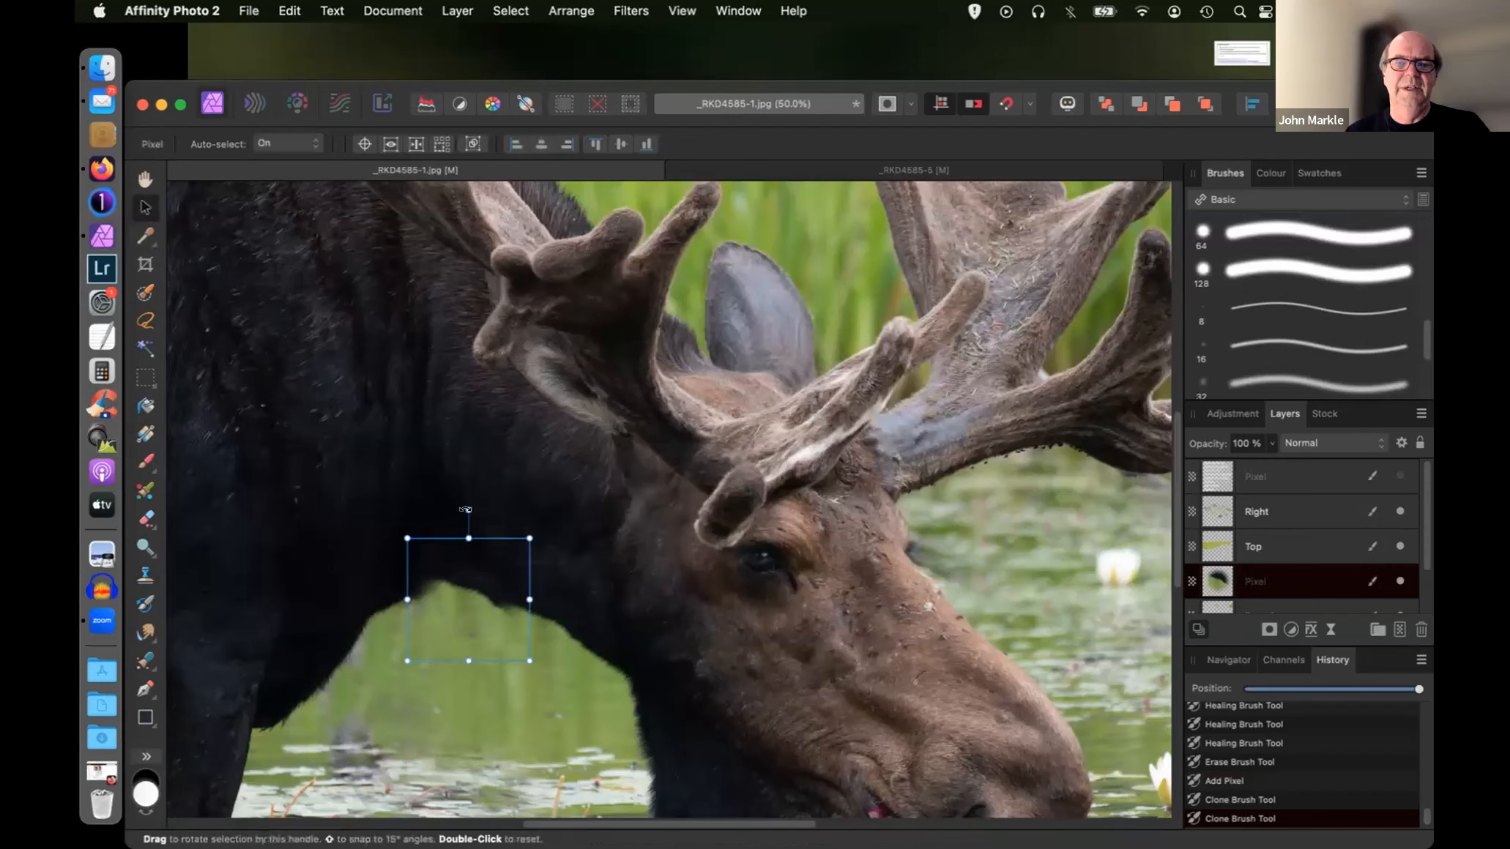
{"action": "left_click_drag", "start_coordinate": [466, 508], "coordinate": [449, 505]}
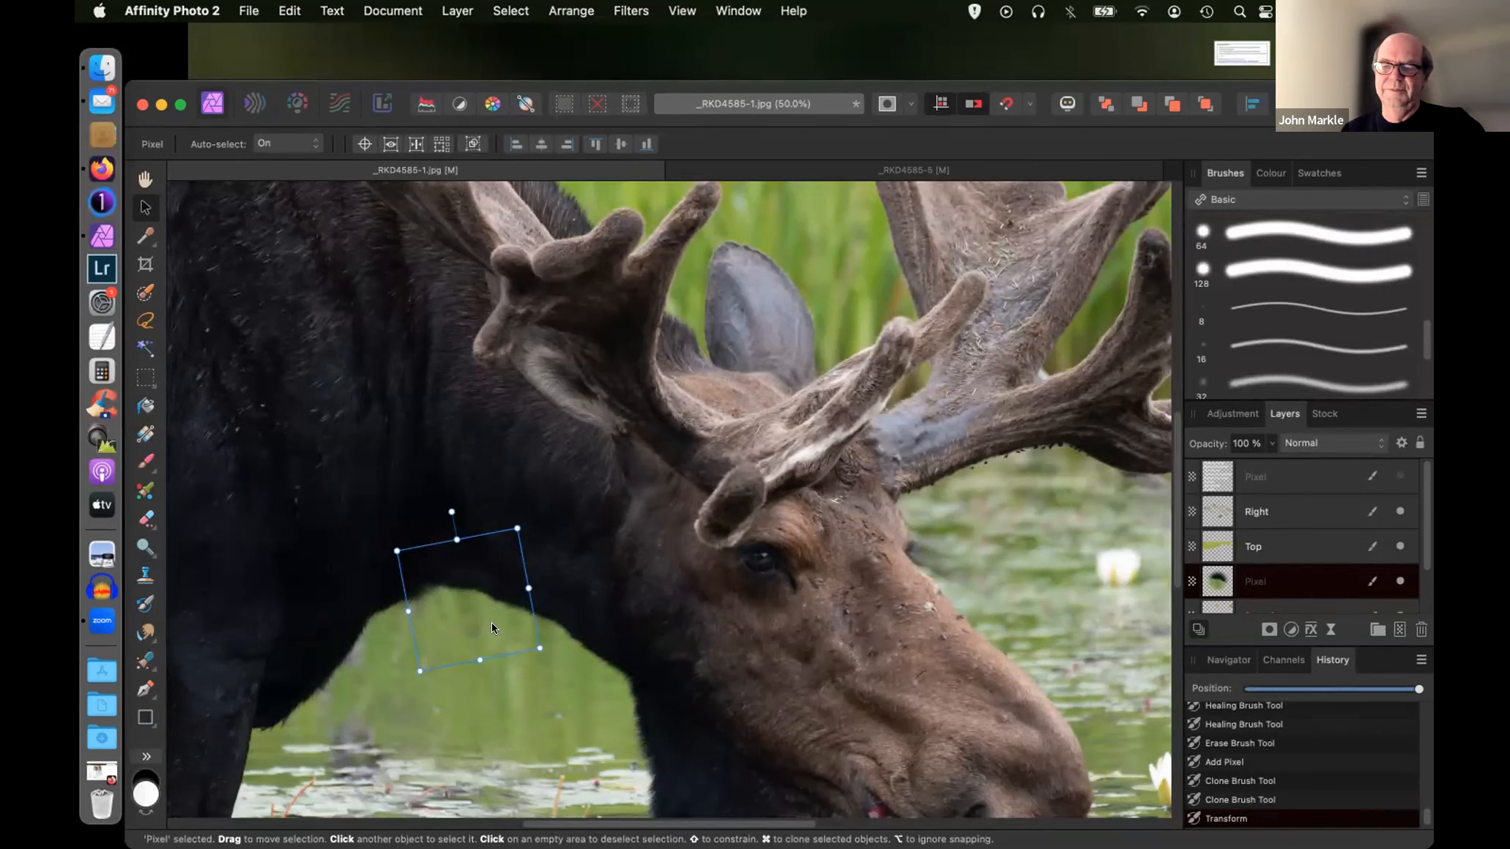
{"action": "key", "text": "c"}
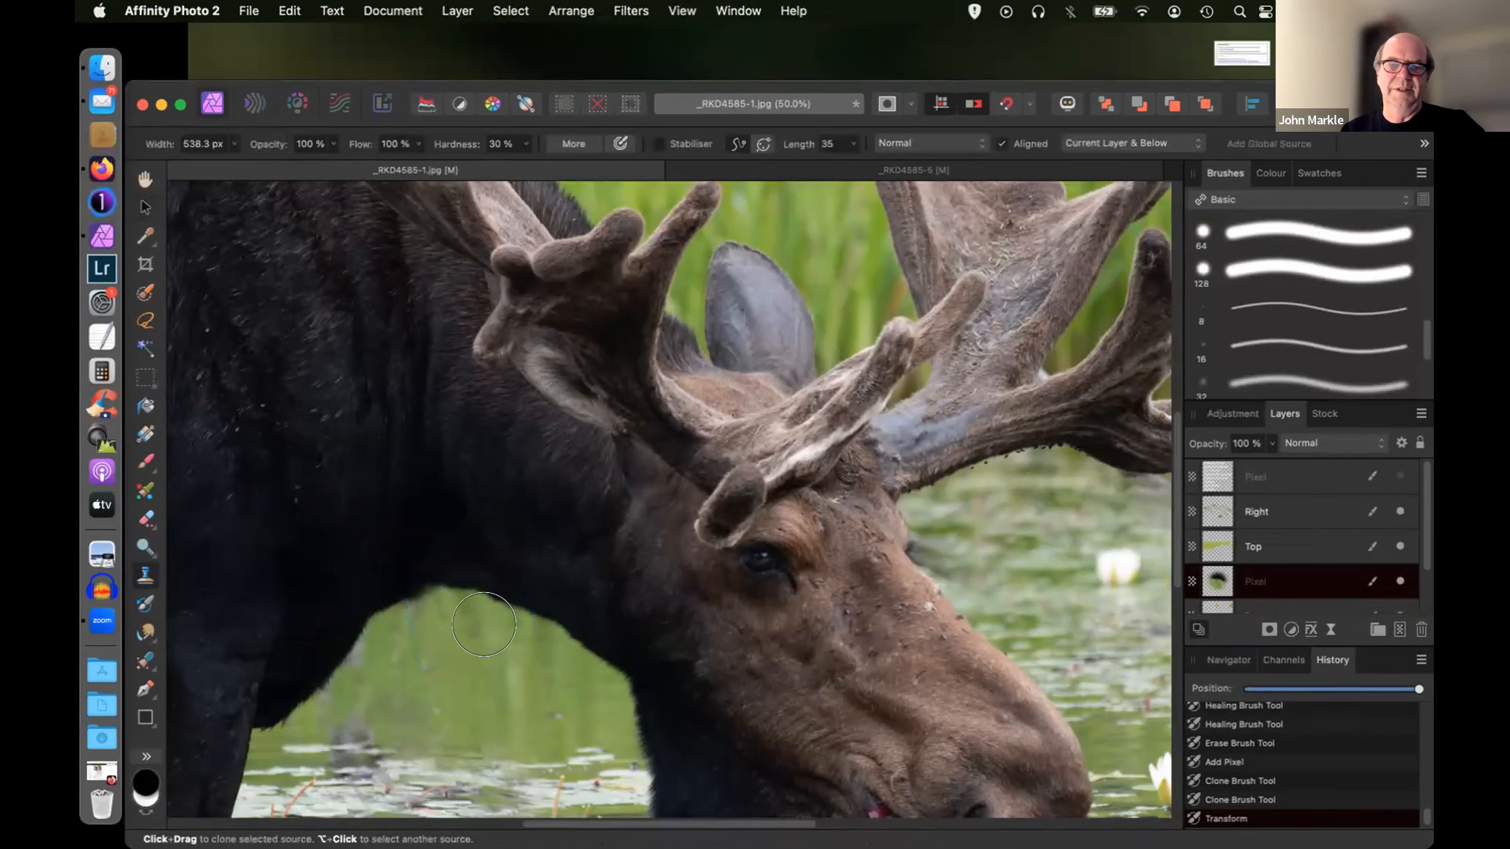
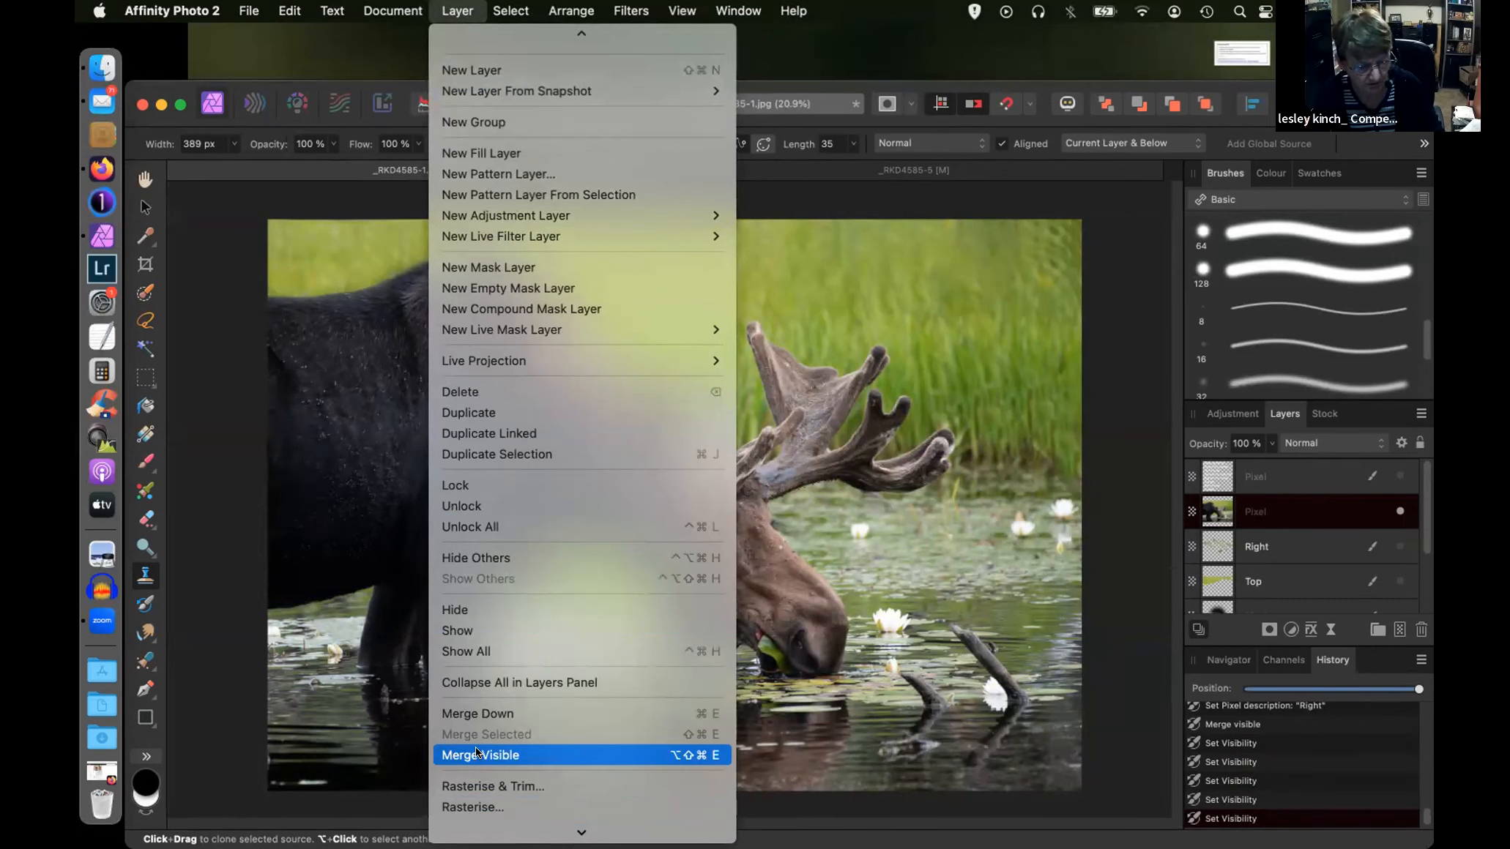
- Review the merge commands available for the layers, including for the two uppermost pixel layers selected together
{"action": "mouse_move", "coordinate": [714, 214]}
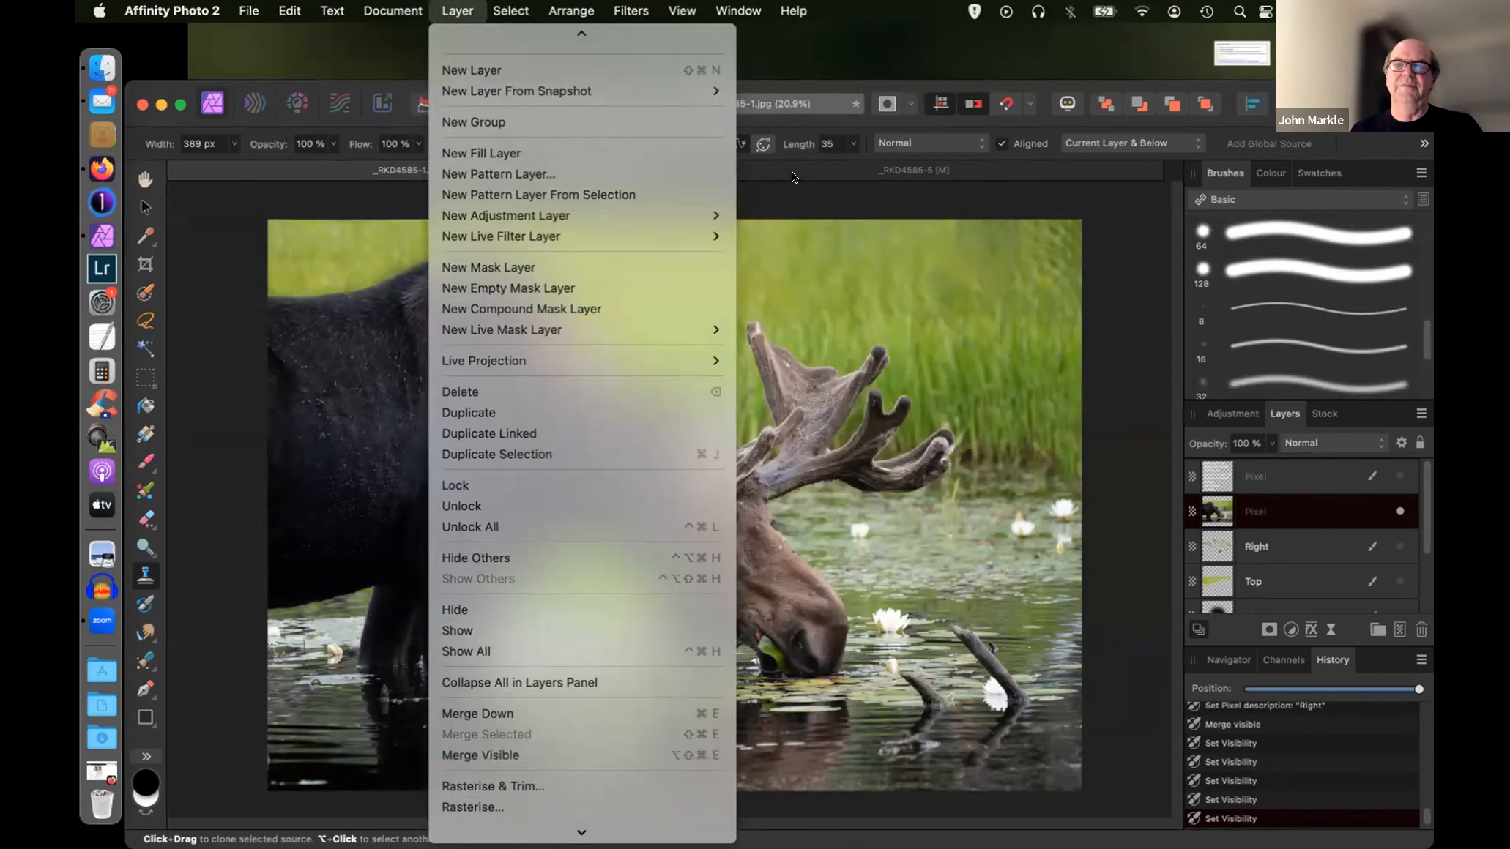
{"action": "left_click", "coordinate": [793, 181]}
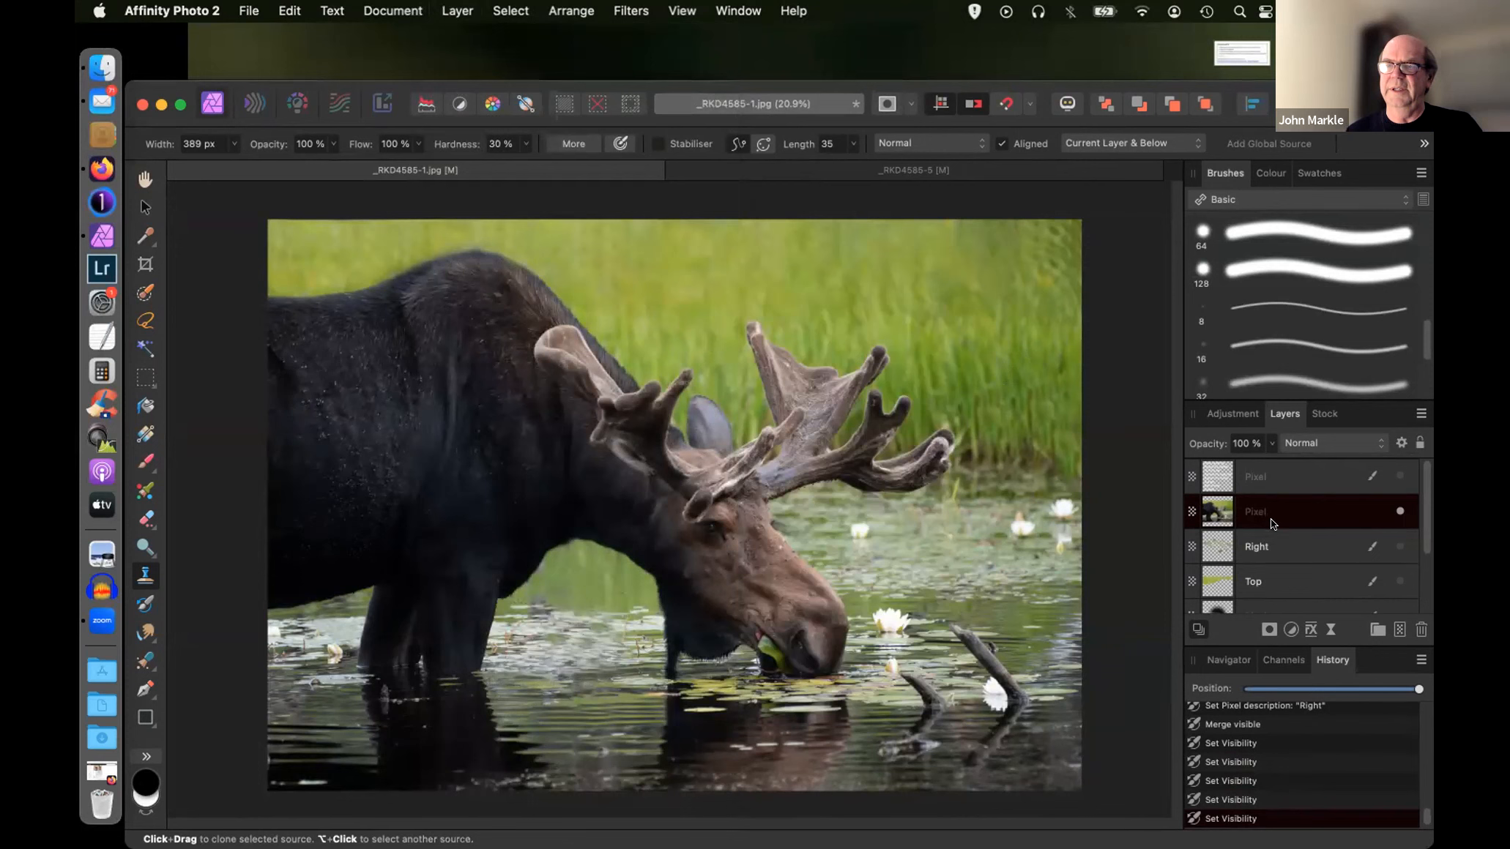
{"action": "left_click", "coordinate": [1272, 473], "text": "shift"}
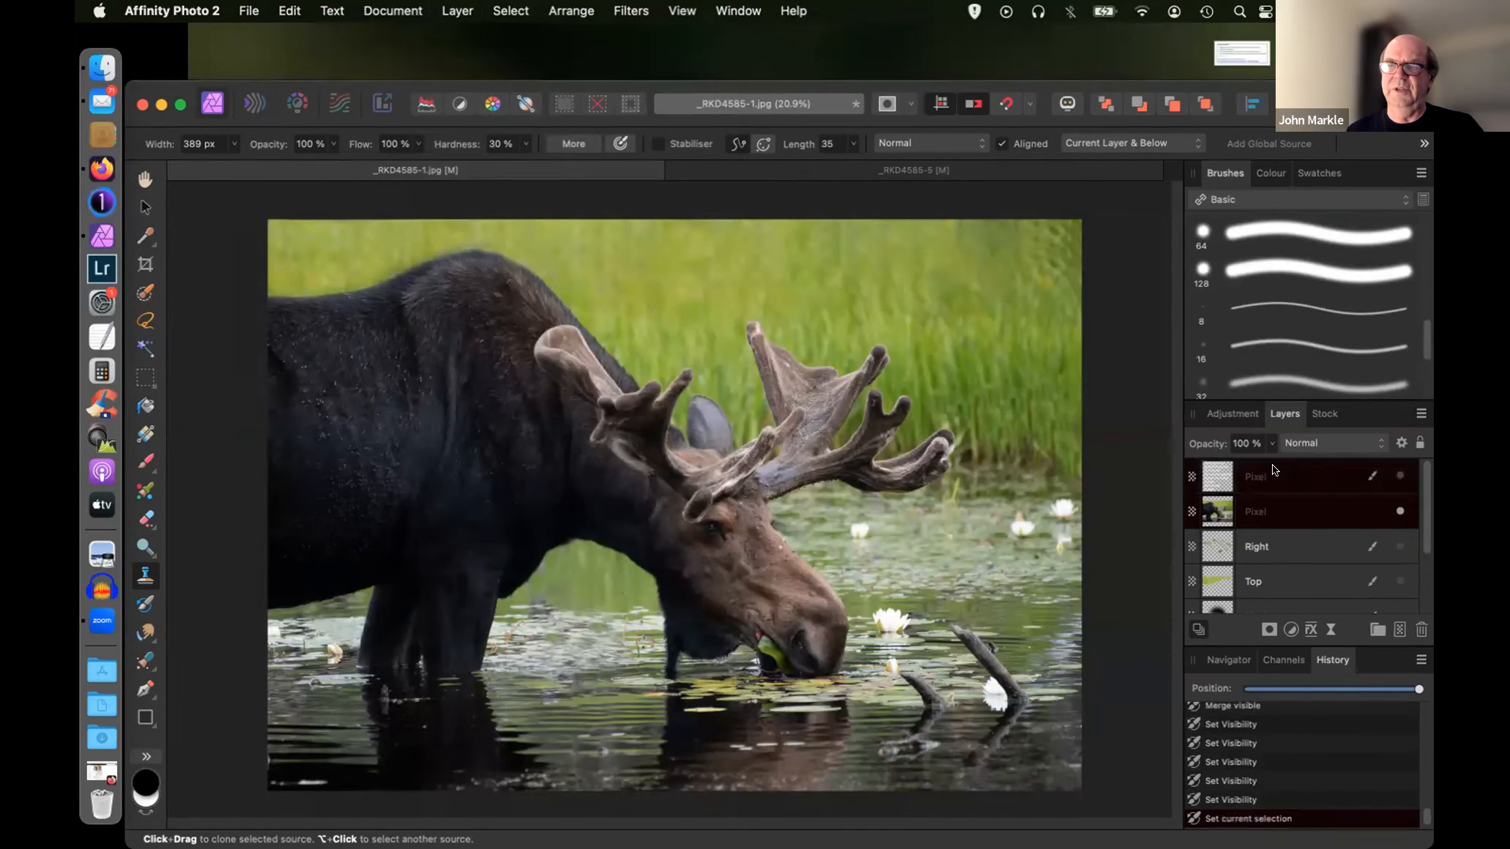
{"action": "right_click", "coordinate": [1272, 472]}
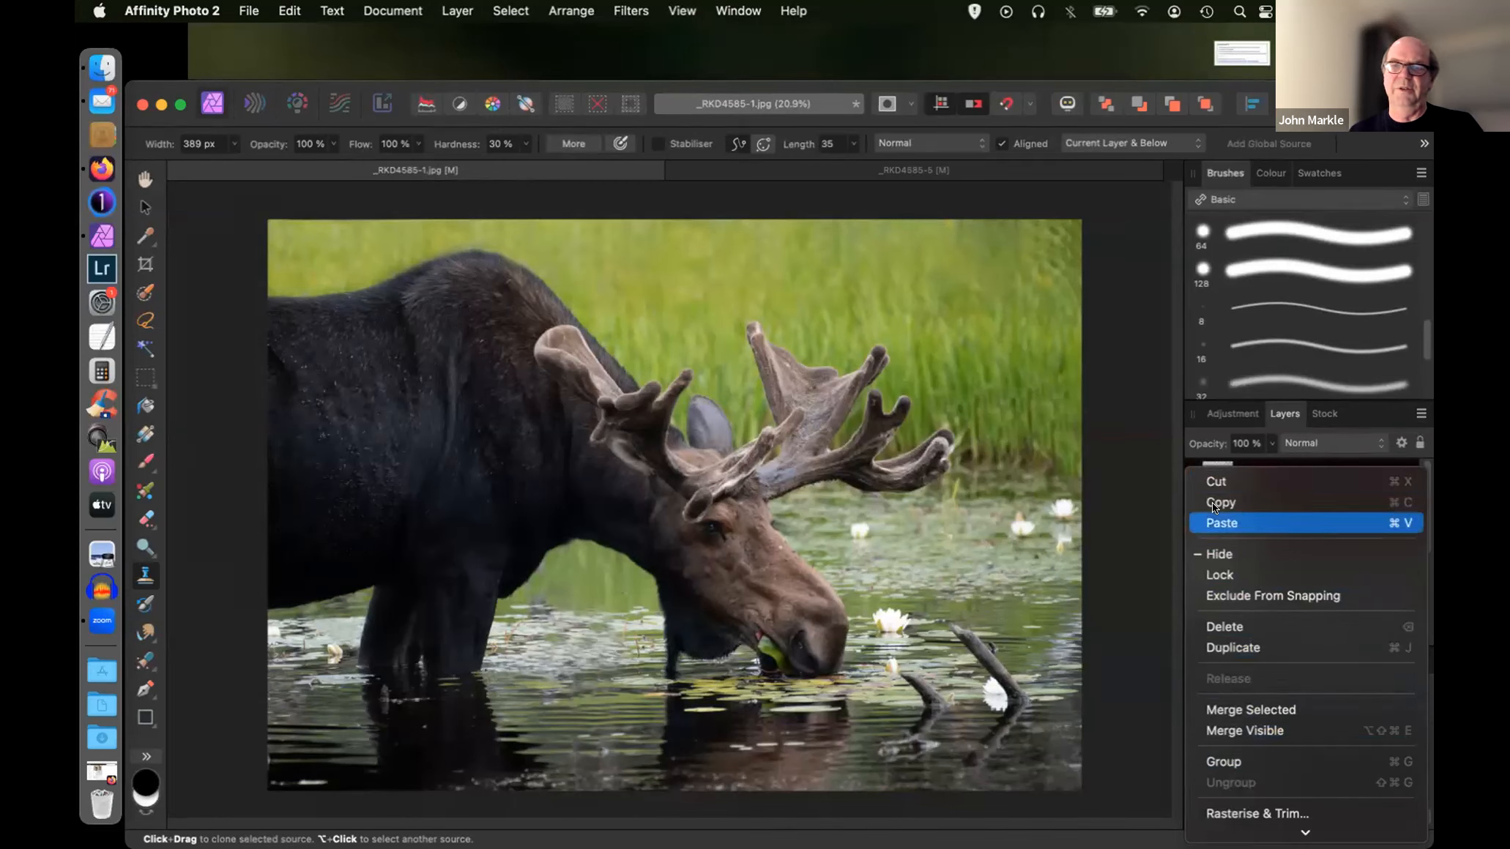
{"action": "left_click", "coordinate": [1128, 495]}
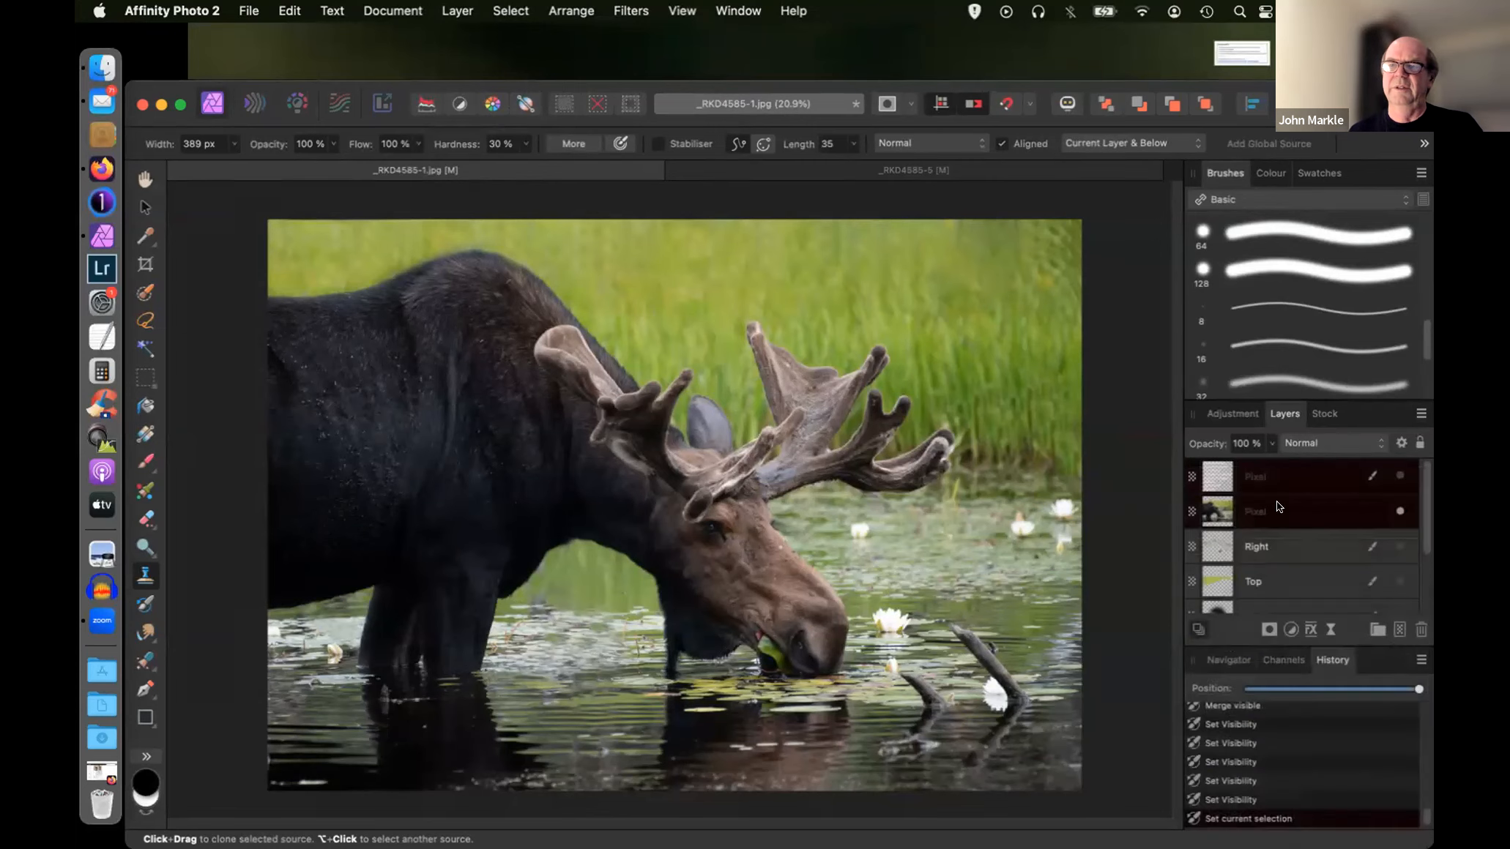
{"action": "left_click", "coordinate": [1275, 513]}
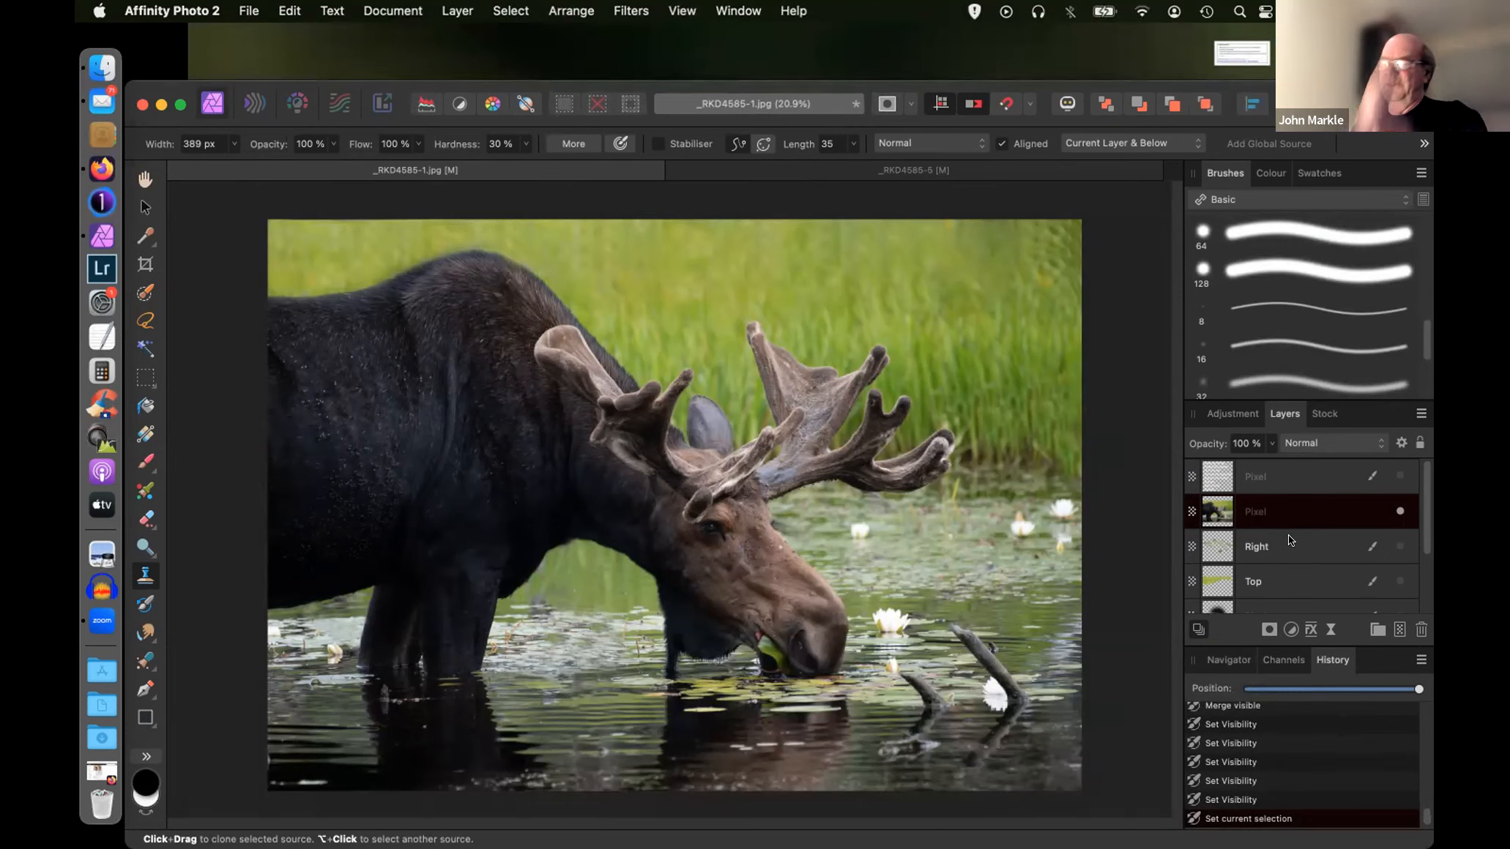
- Rename the merged pixel layer directly above the Right layer as Merged
{"action": "scroll", "coordinate": [1300, 541], "scroll_direction": "down", "scroll_amount": 3}
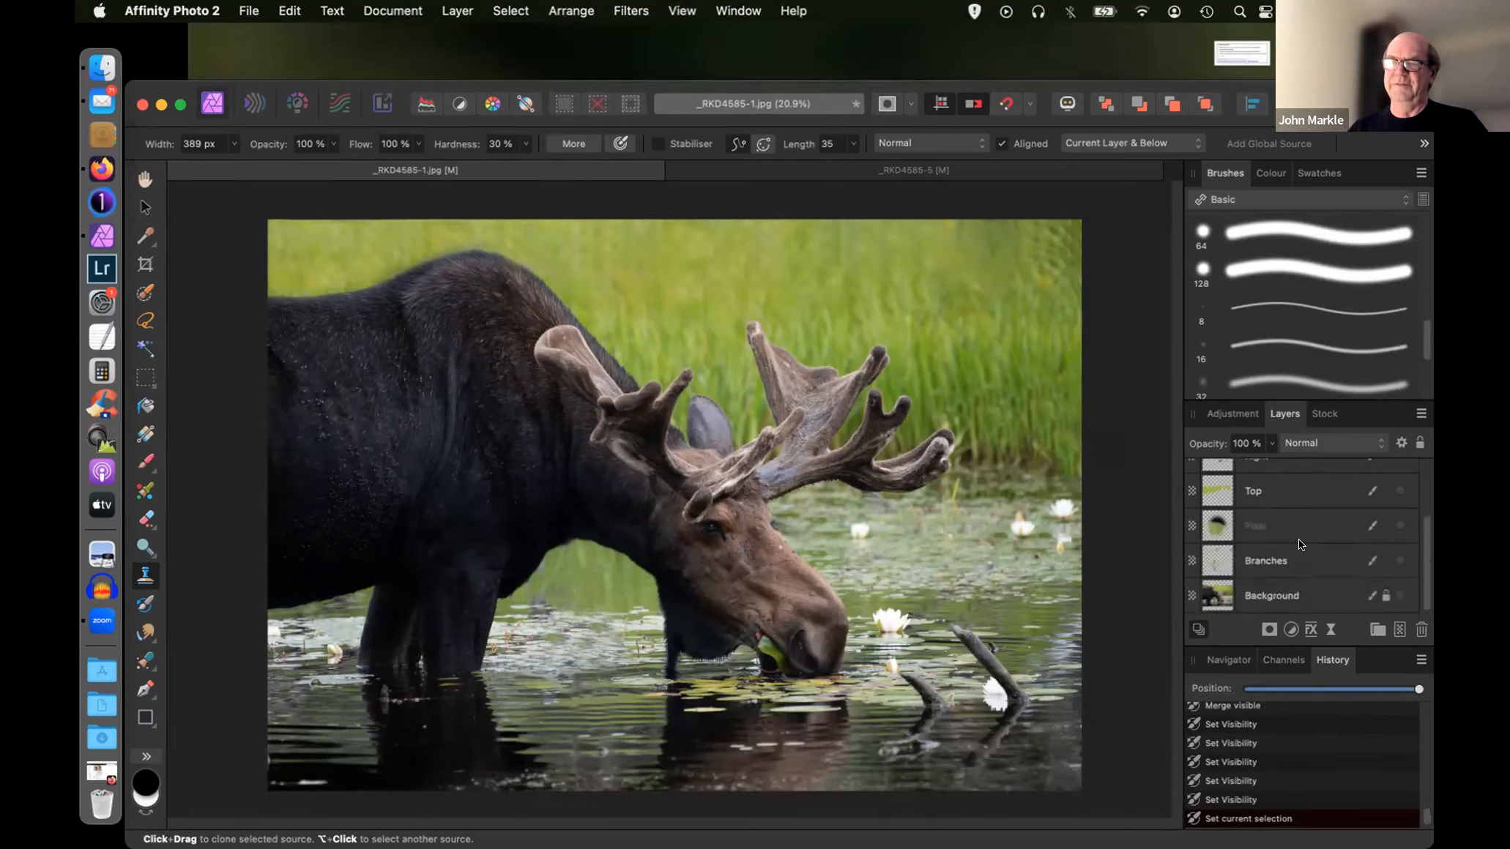
{"action": "scroll", "coordinate": [1295, 542], "scroll_direction": "up", "scroll_amount": 3}
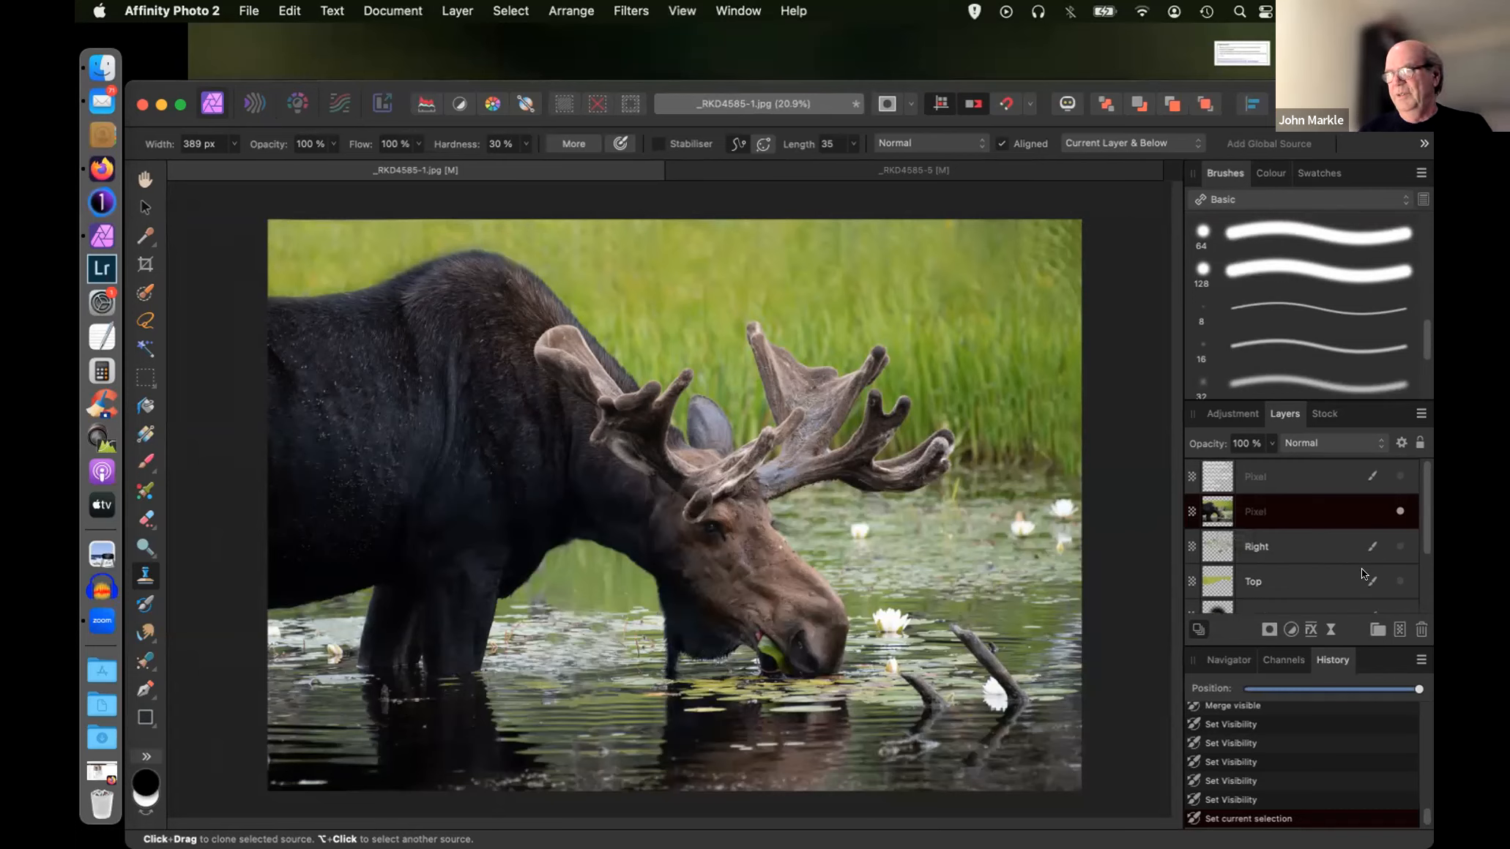
{"action": "double_click", "coordinate": [1249, 510]}
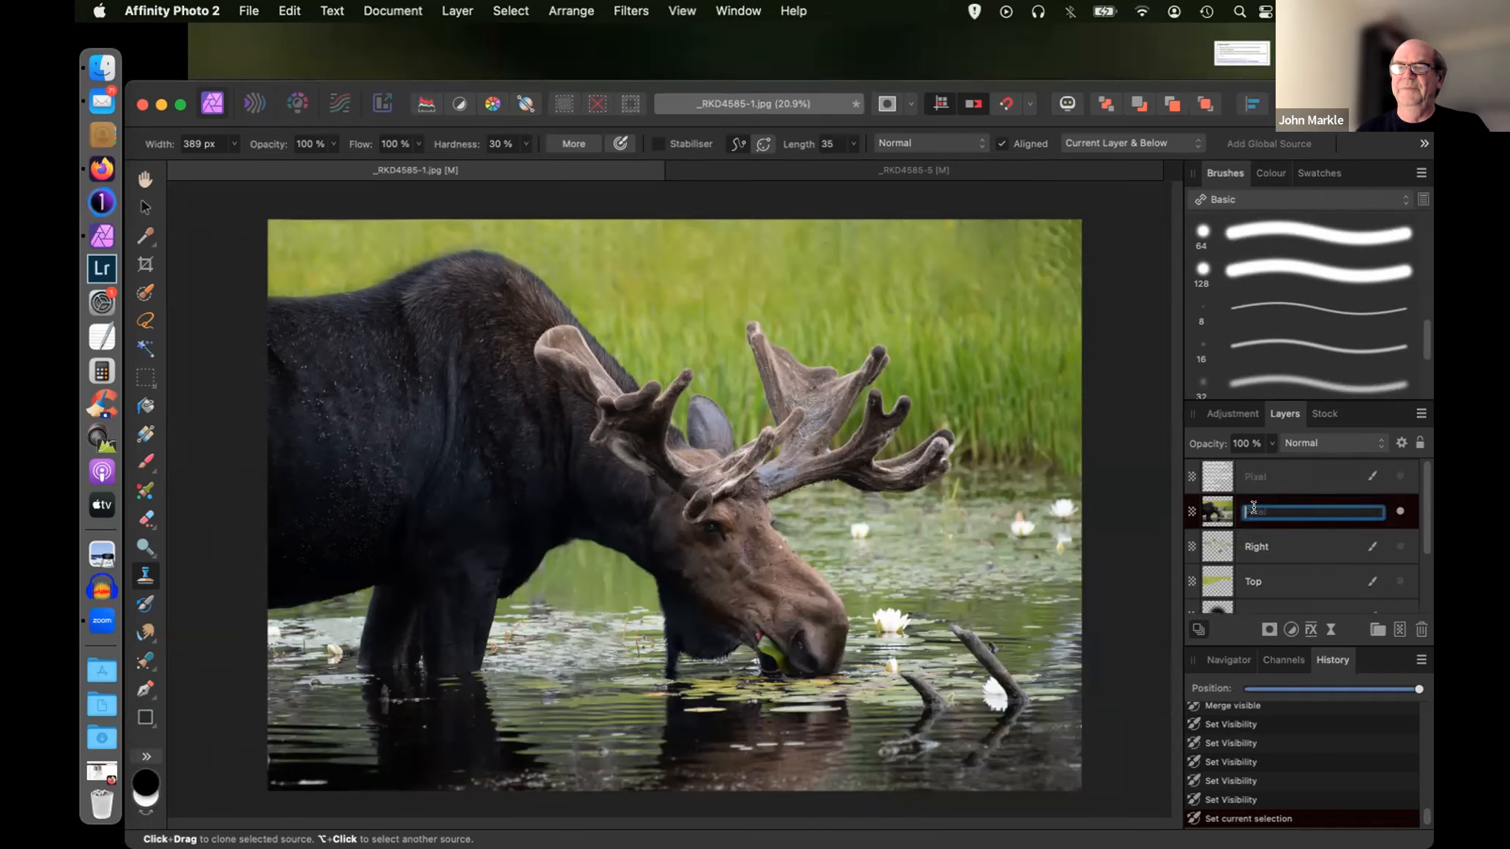
{"action": "type", "text": "Me"}
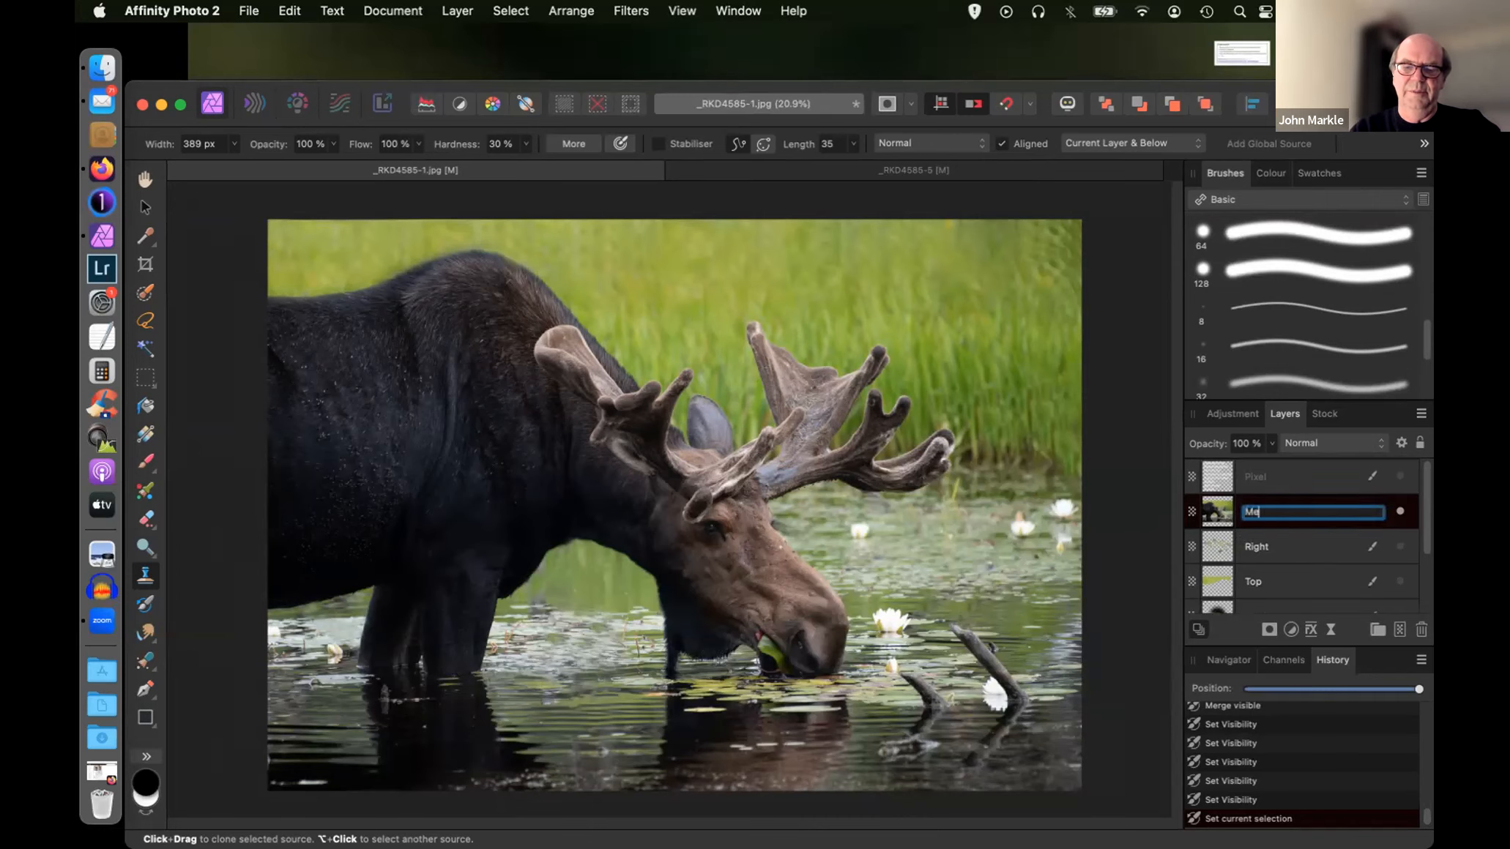
{"action": "type", "text": "rged"}
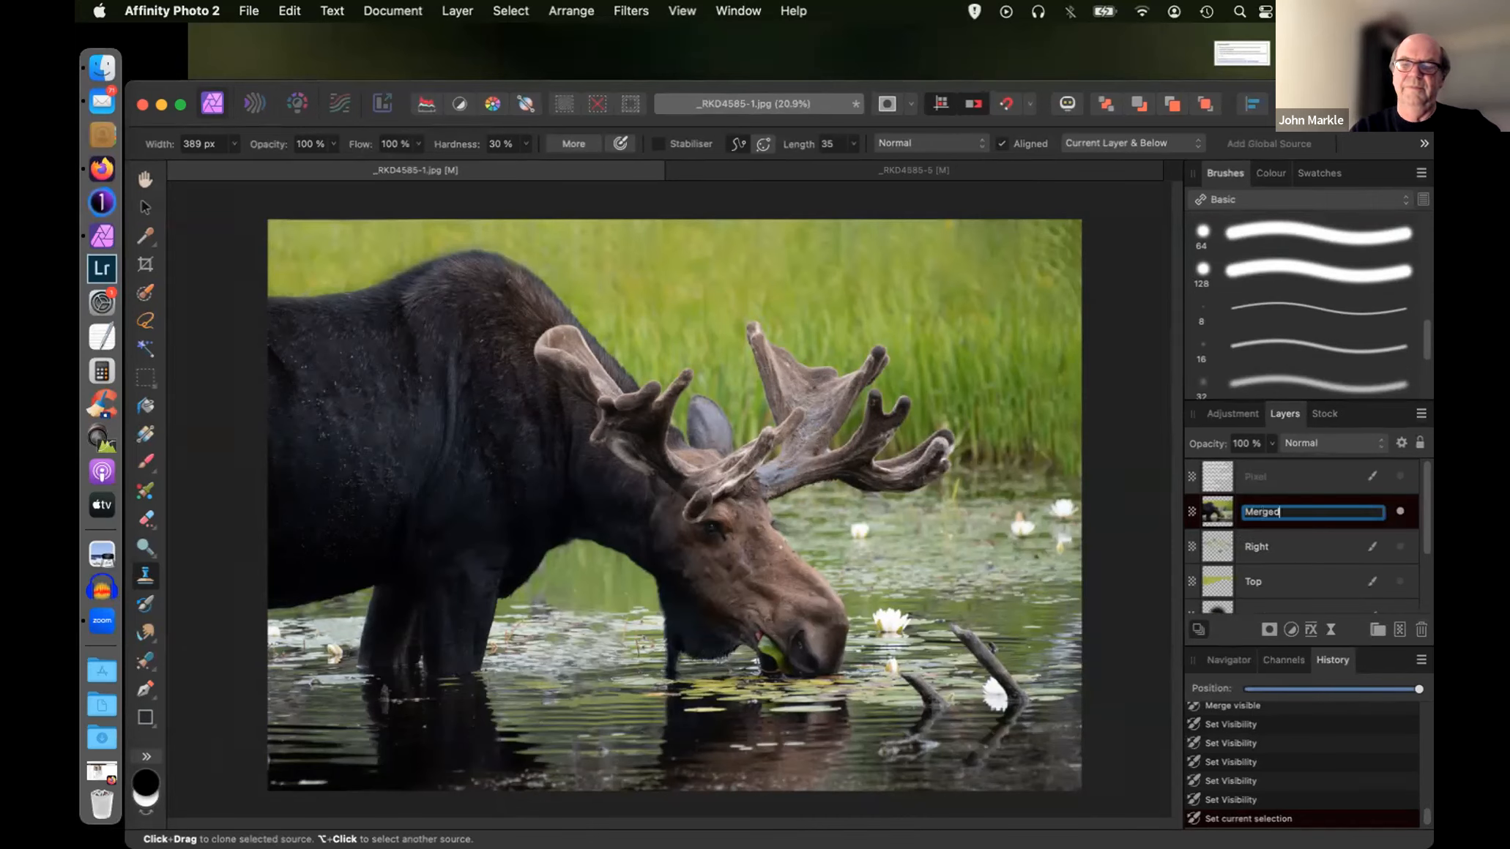
{"action": "key", "text": "Return"}
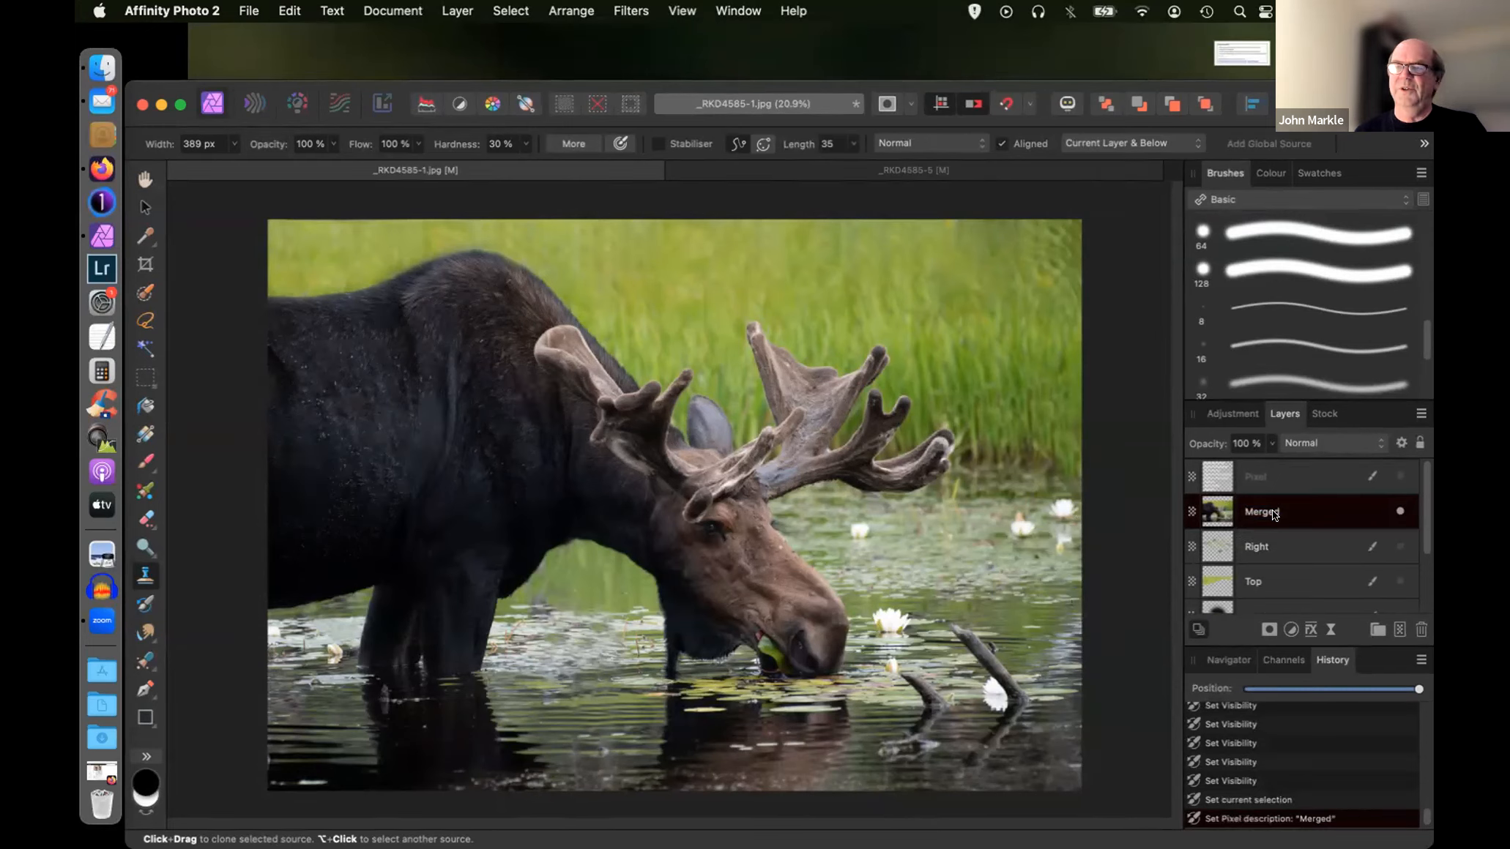
- Add a Brightness and Contrast adjustment above the Merged layer with brightness set to 37%
{"action": "left_click", "coordinate": [1290, 631]}
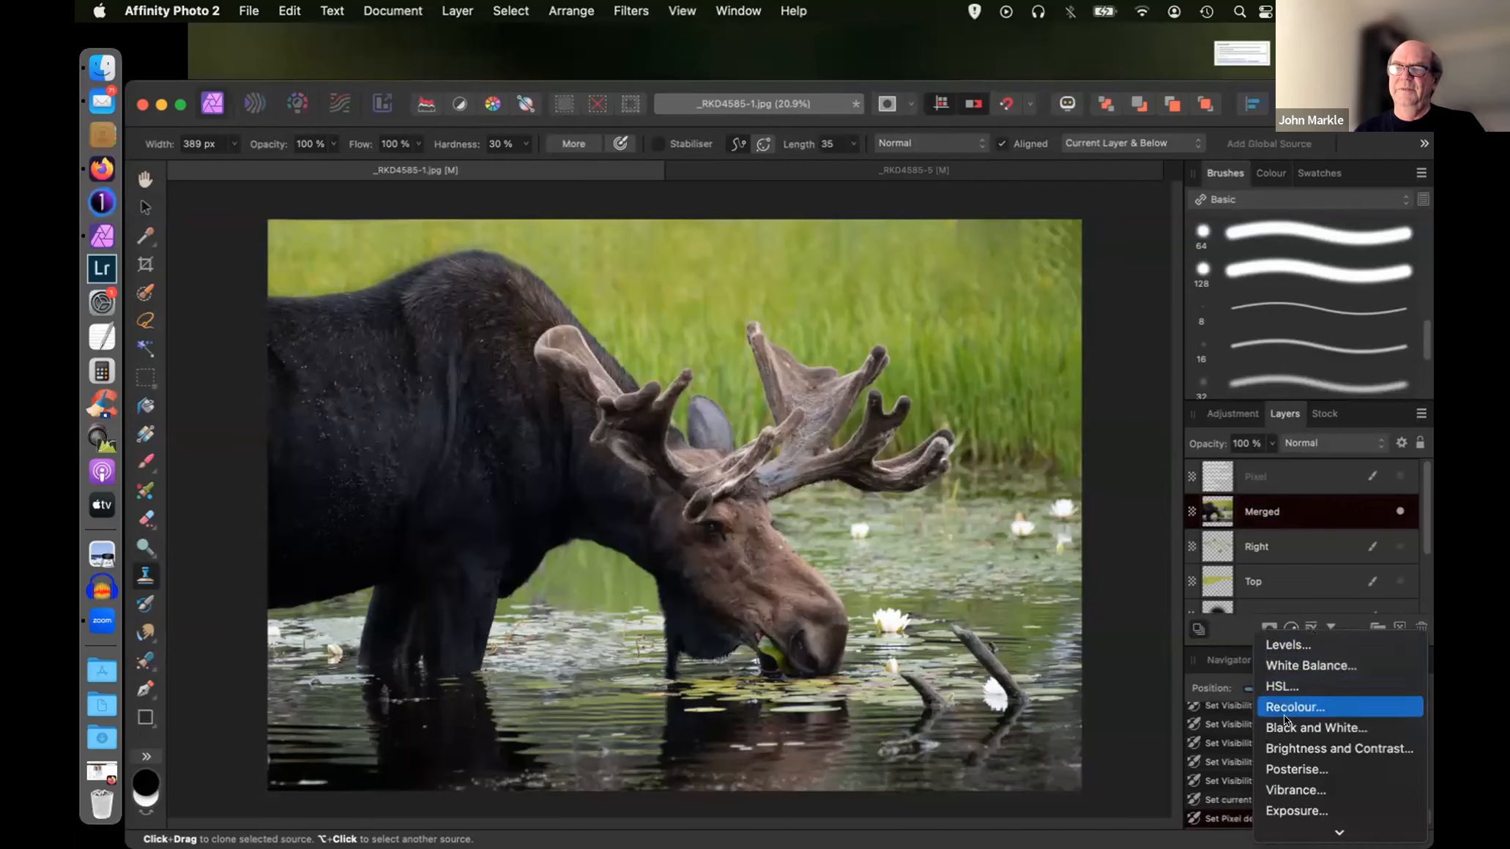
{"action": "left_click", "coordinate": [1276, 747]}
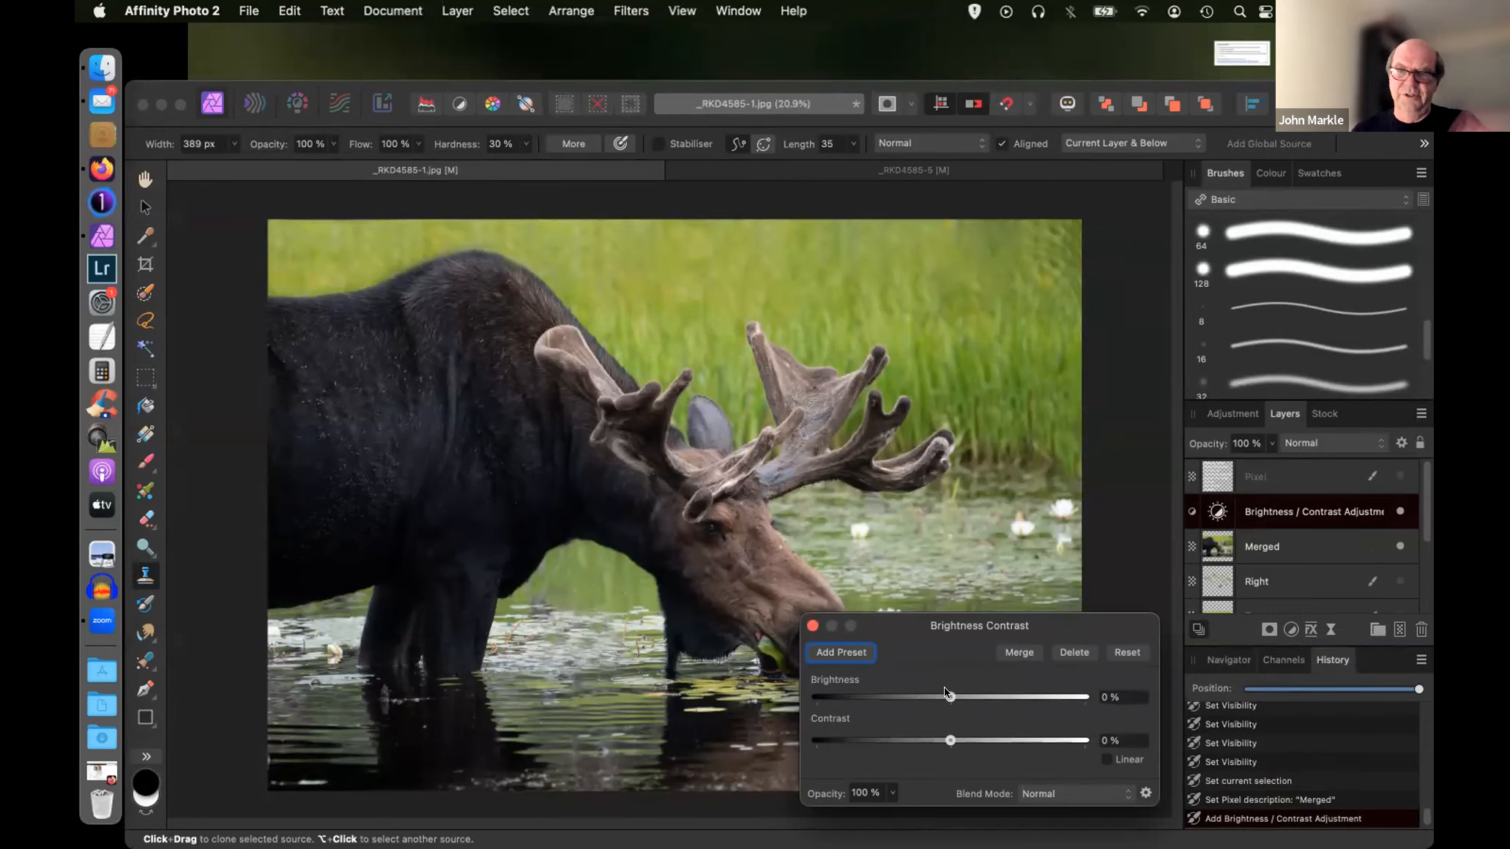
{"action": "left_click_drag", "start_coordinate": [951, 692], "coordinate": [992, 692]}
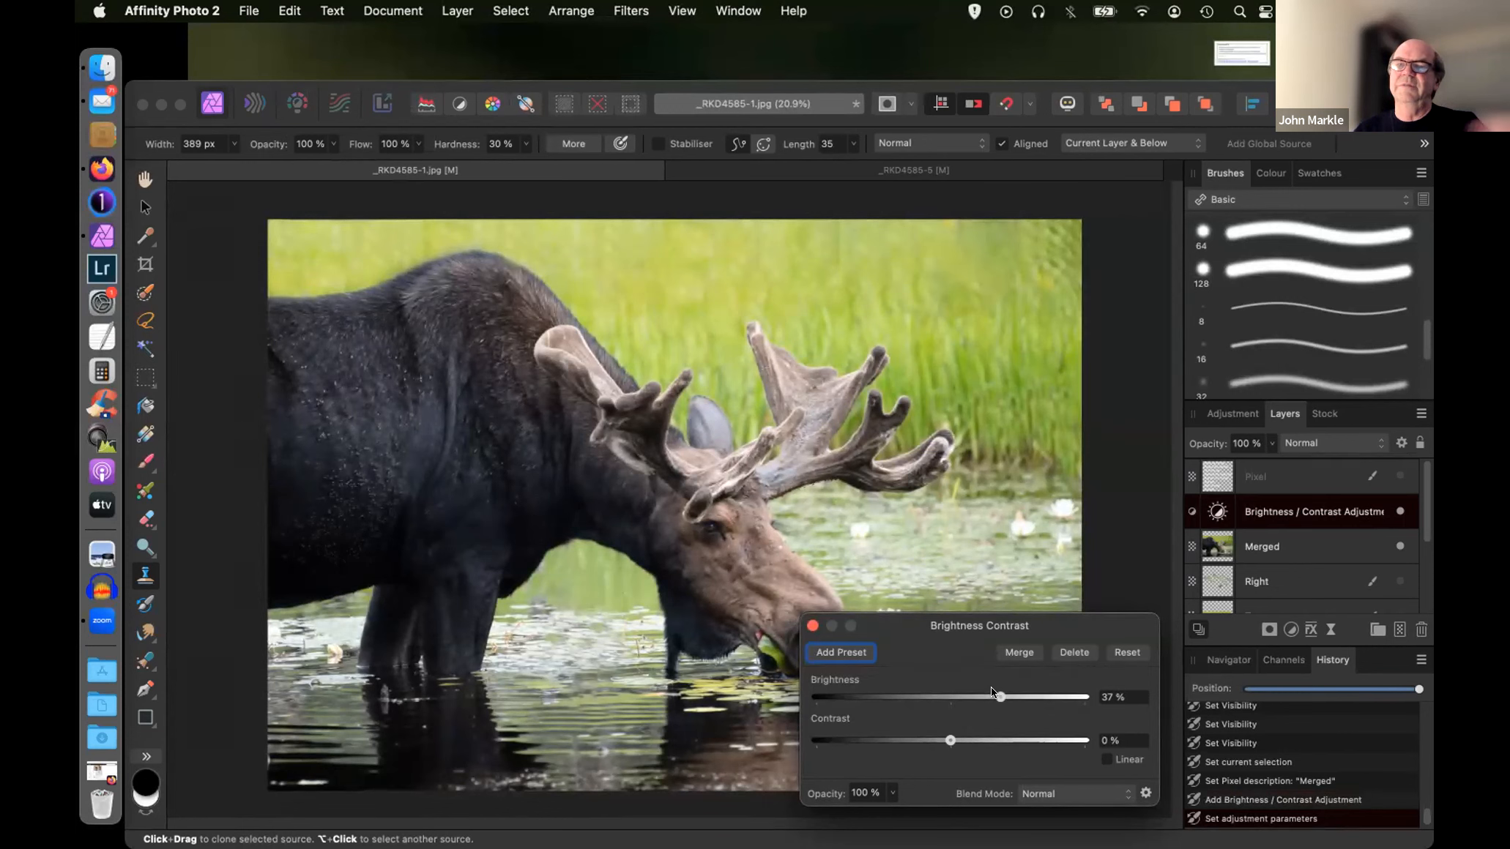
{"action": "left_click", "coordinate": [812, 627]}
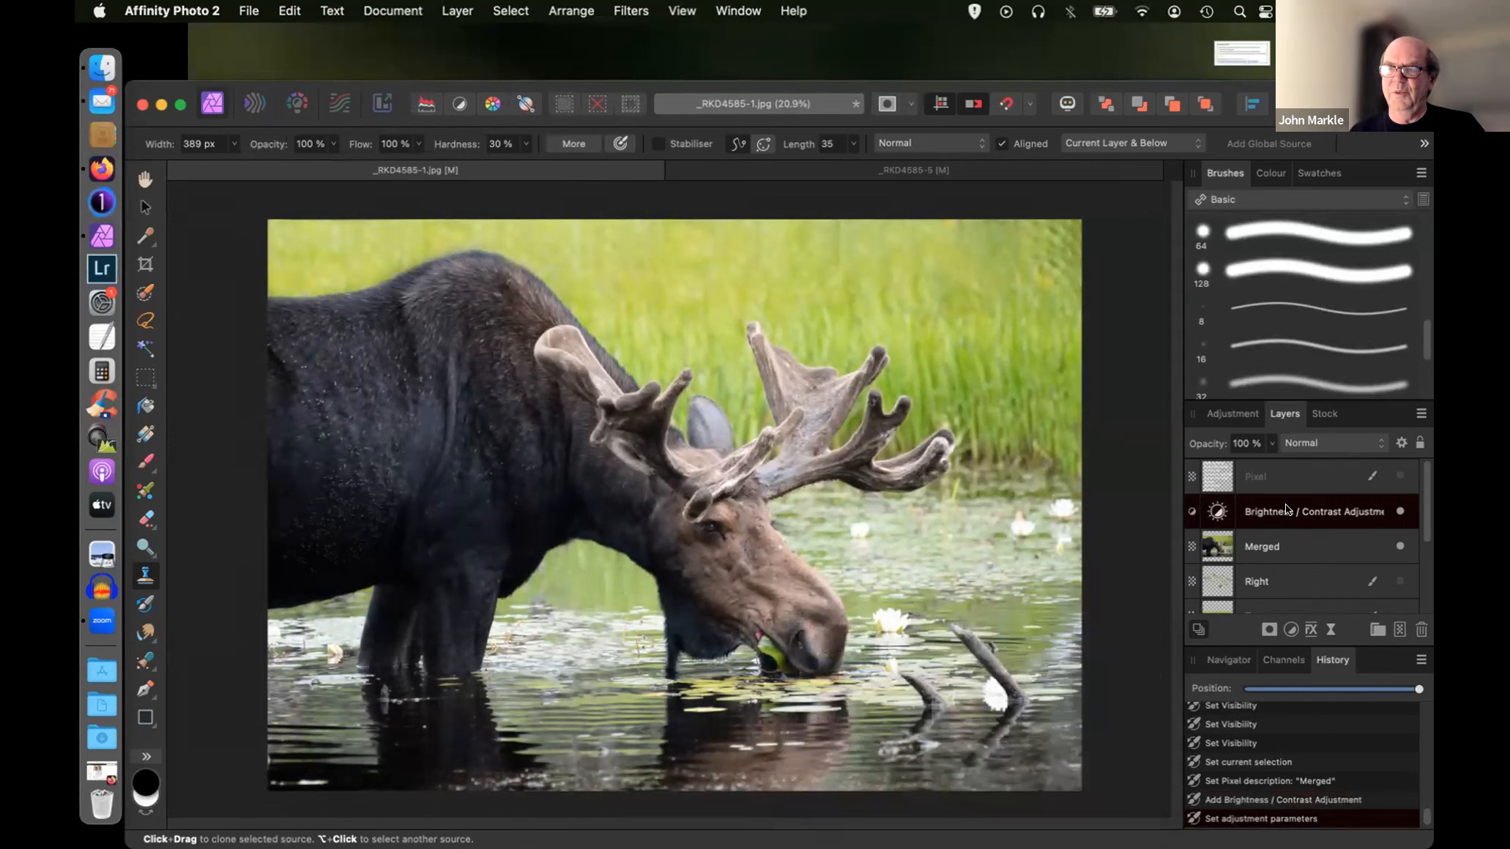
- Add a live Unsharp Mask filter above the Brightness / Contrast adjustment, keeping its default settings
{"action": "left_click", "coordinate": [1330, 629]}
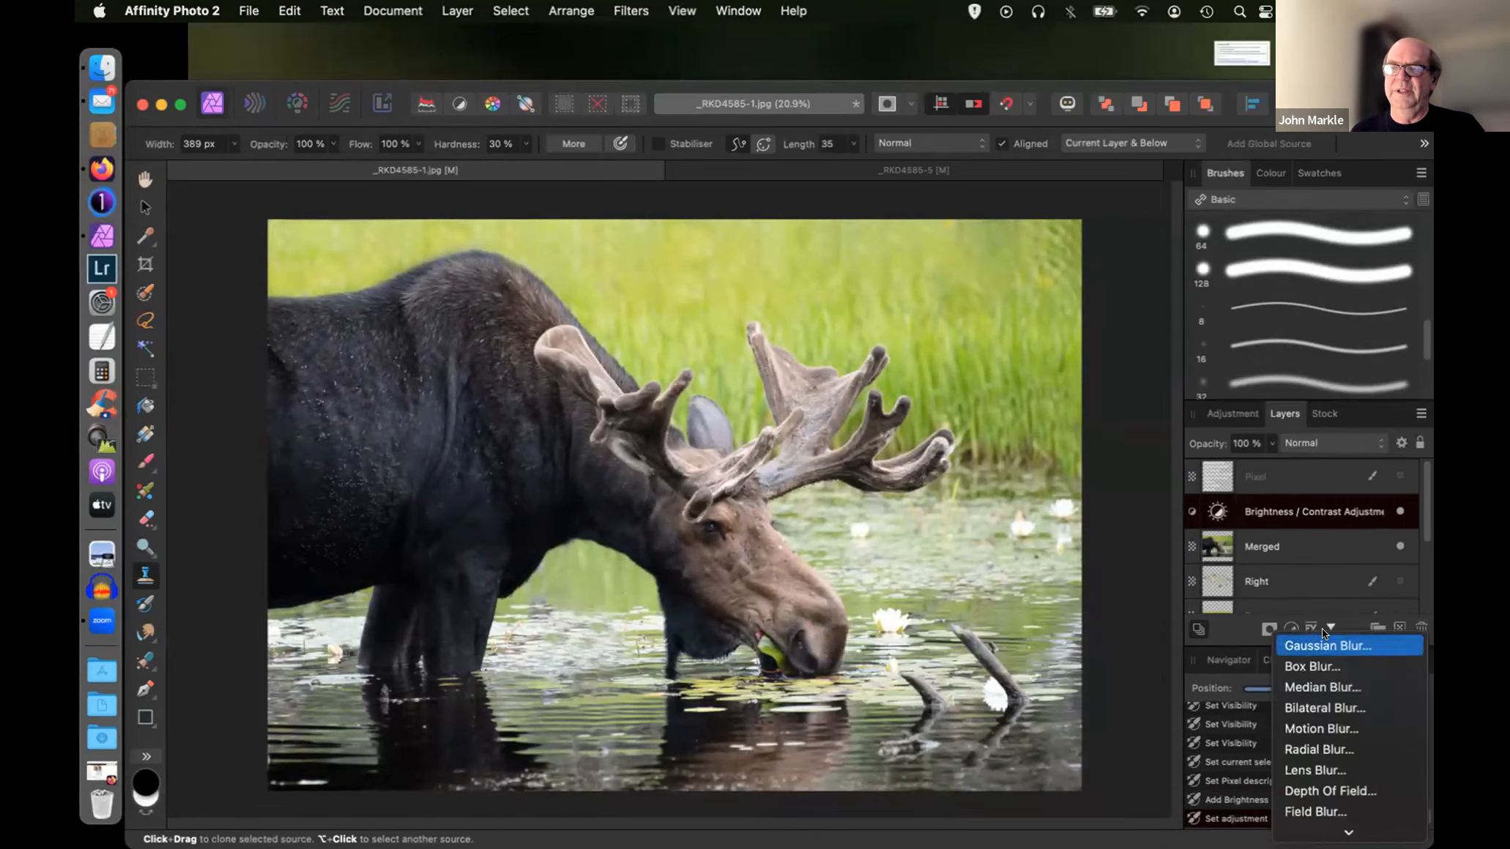
{"action": "scroll", "coordinate": [1279, 711], "scroll_direction": "down", "scroll_amount": 3}
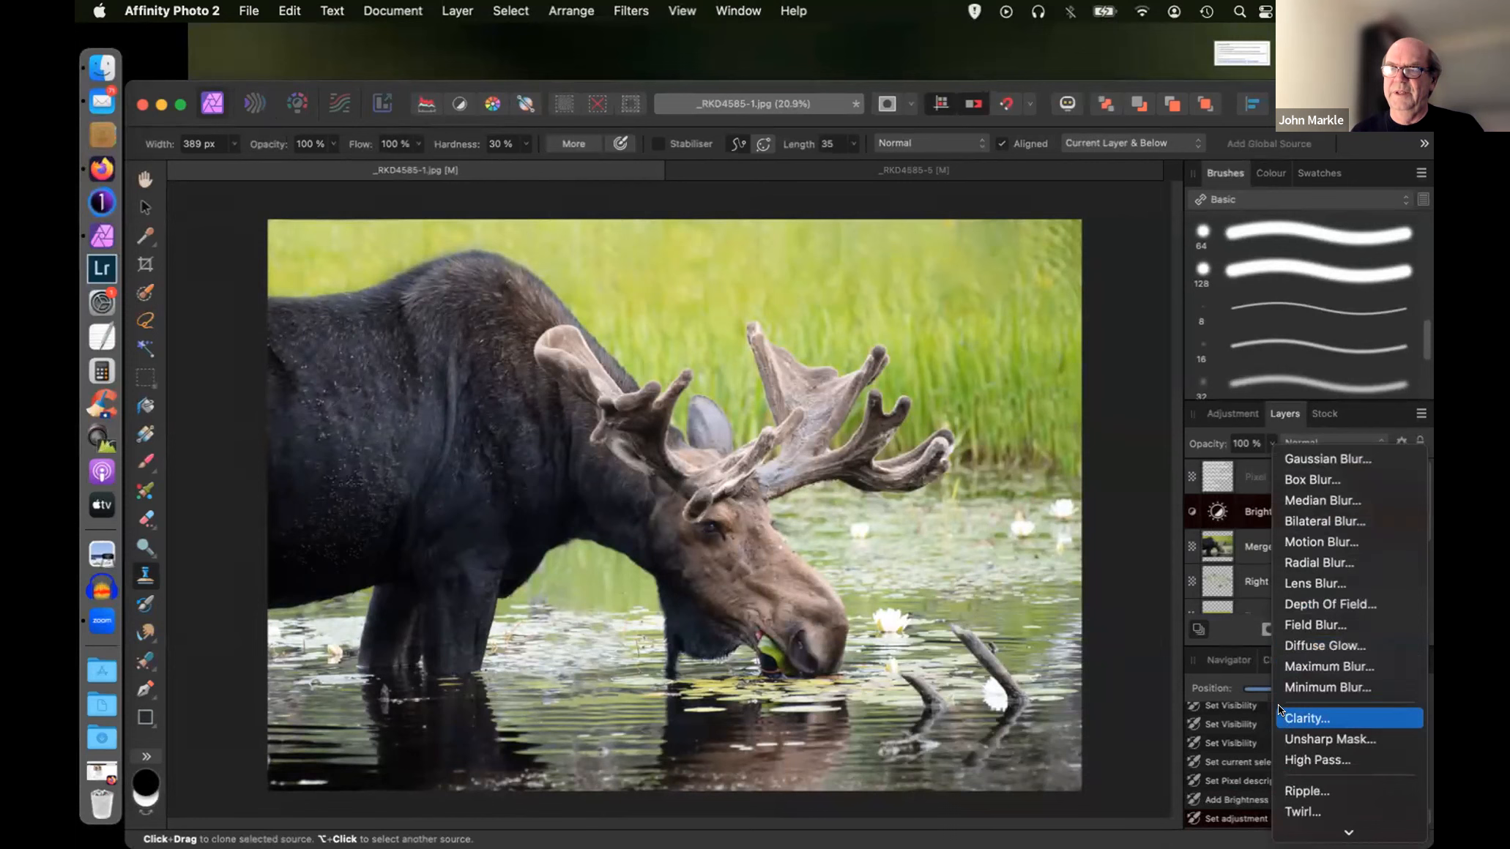
{"action": "scroll", "coordinate": [1279, 709], "scroll_direction": "down", "scroll_amount": 3}
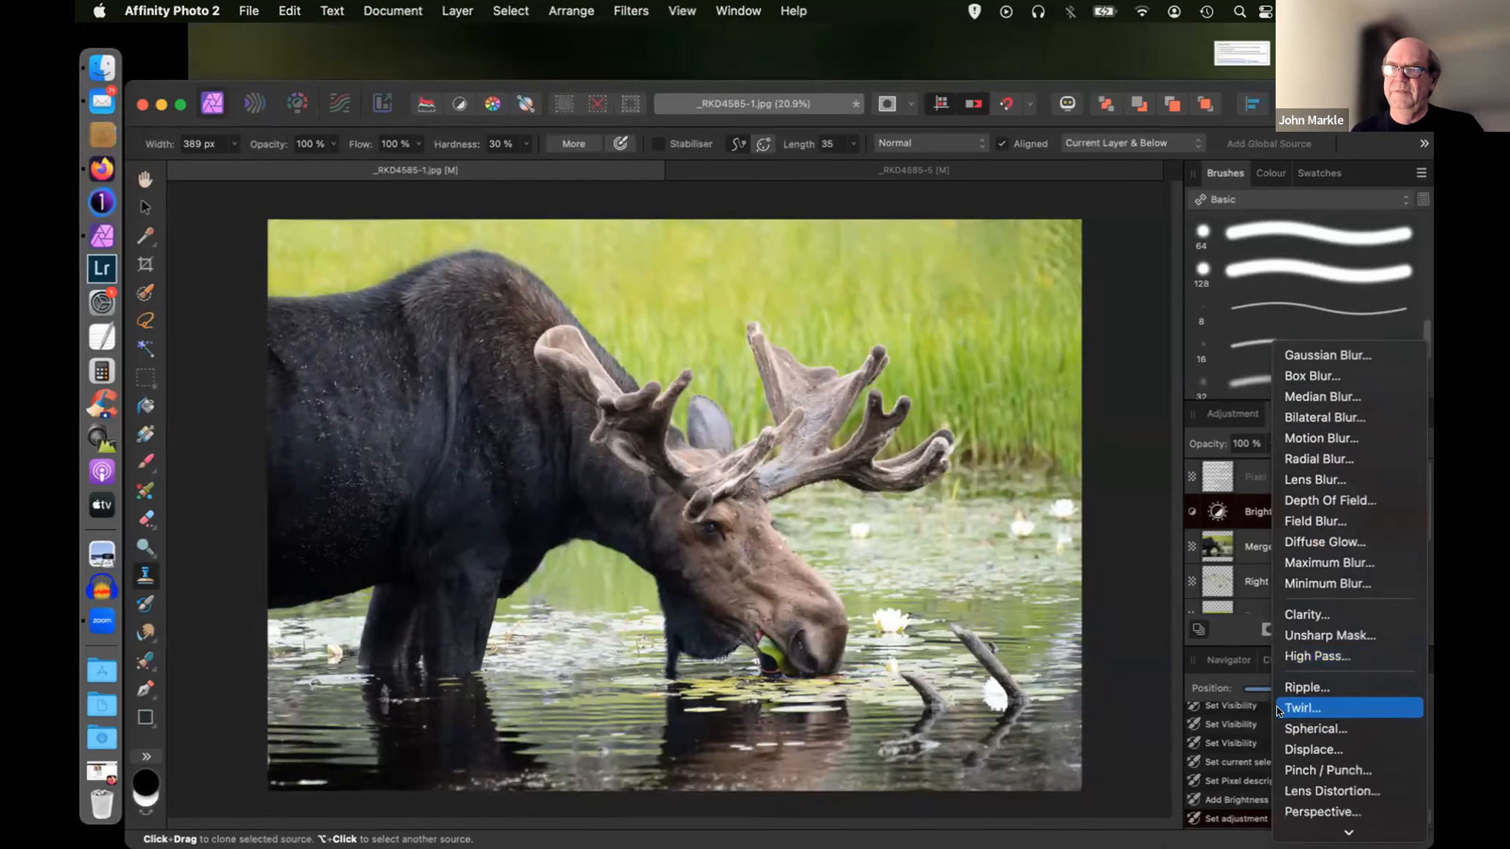
{"action": "left_click", "coordinate": [1288, 634]}
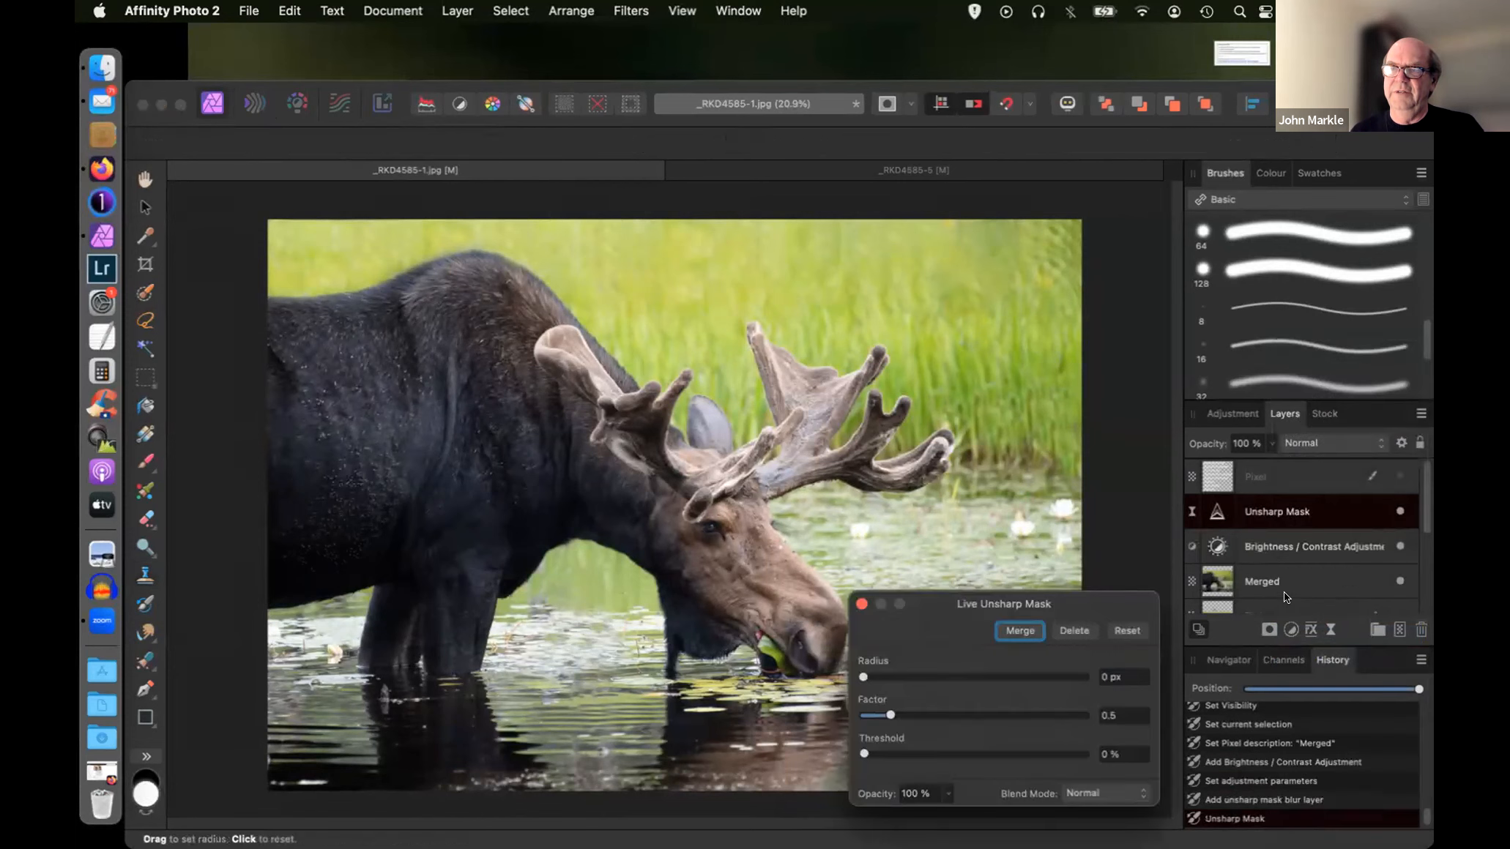
{"action": "left_click", "coordinate": [861, 603]}
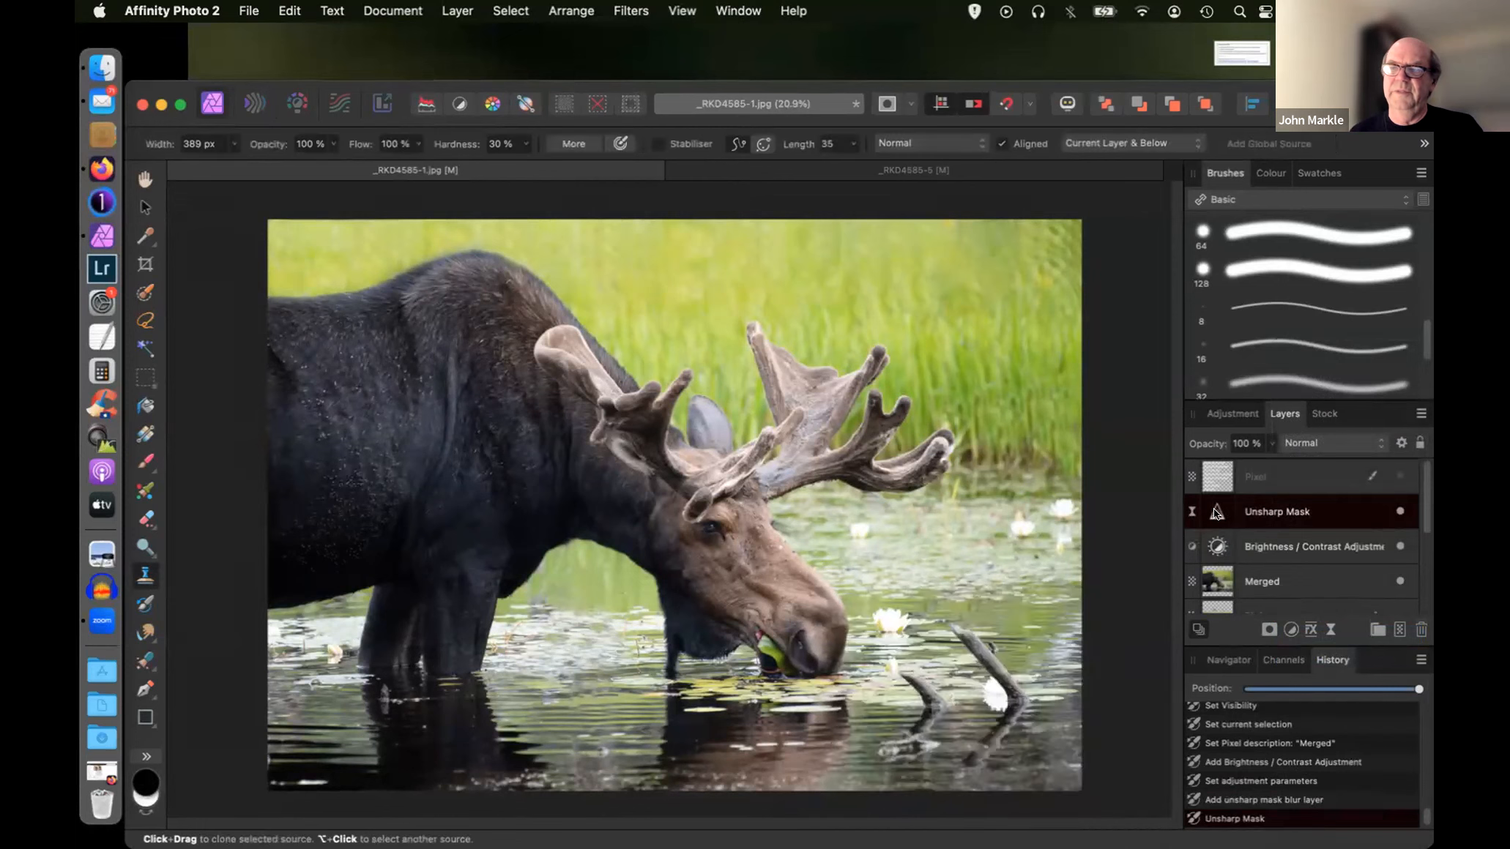
- Group the Unsharp Mask and Brightness / Contrast layers and expand the group to show its contents
{"action": "left_click", "coordinate": [1275, 549], "text": "shift"}
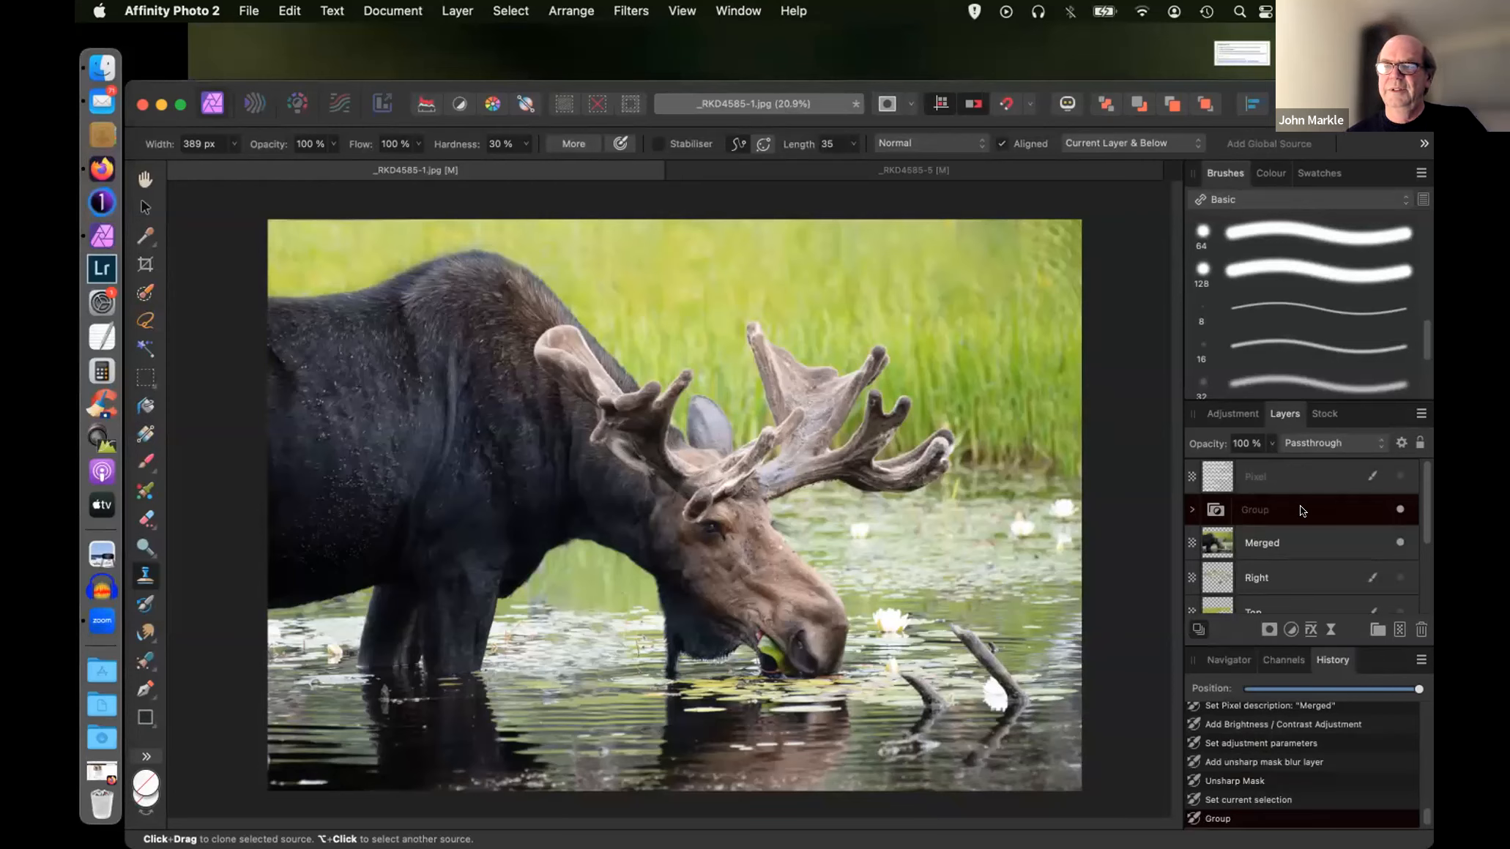
{"action": "left_click", "coordinate": [1278, 541]}
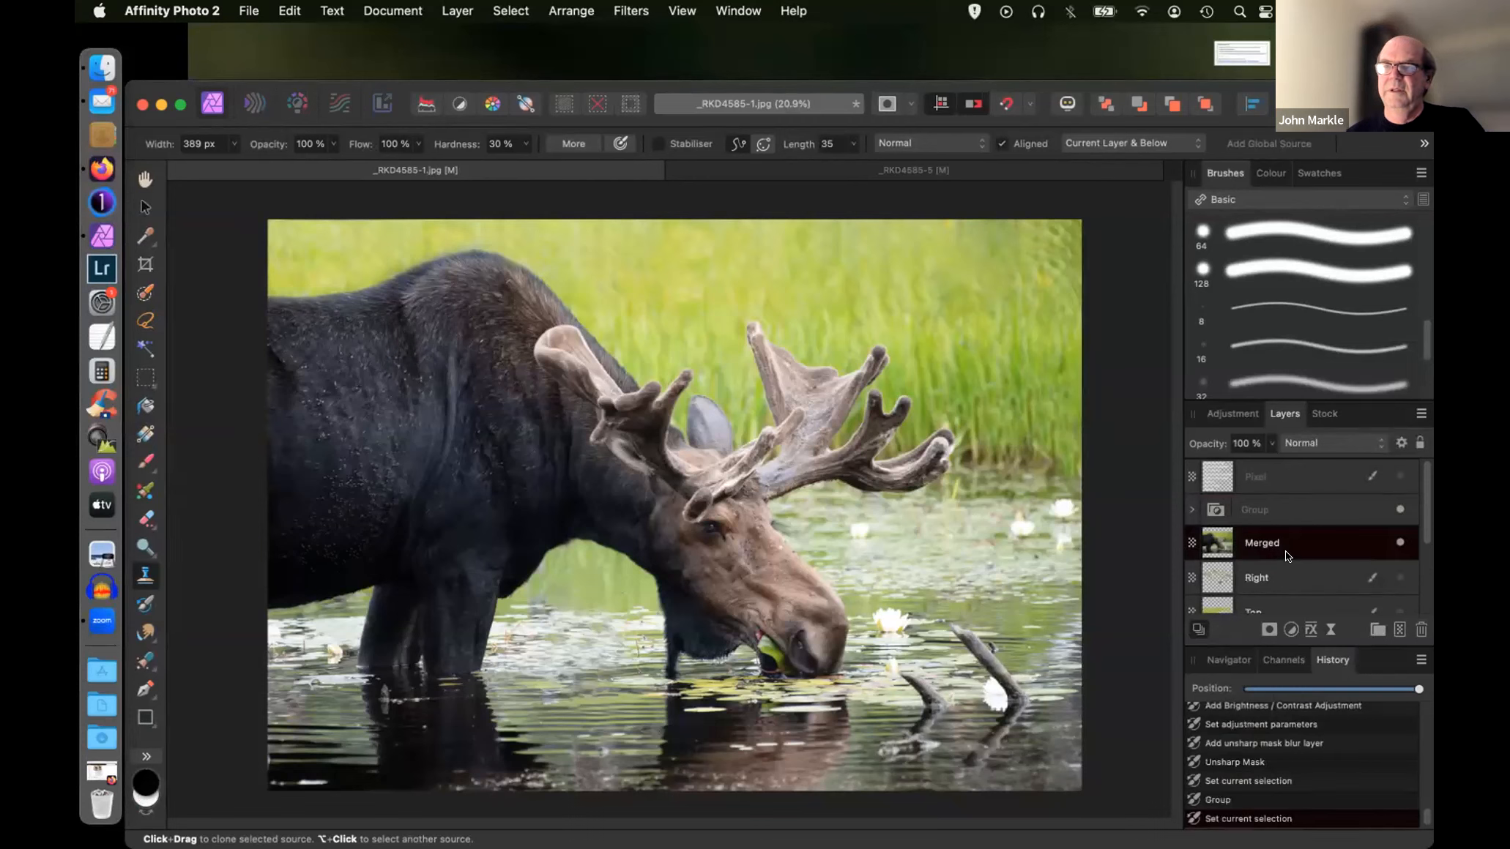
{"action": "left_click", "coordinate": [1192, 509]}
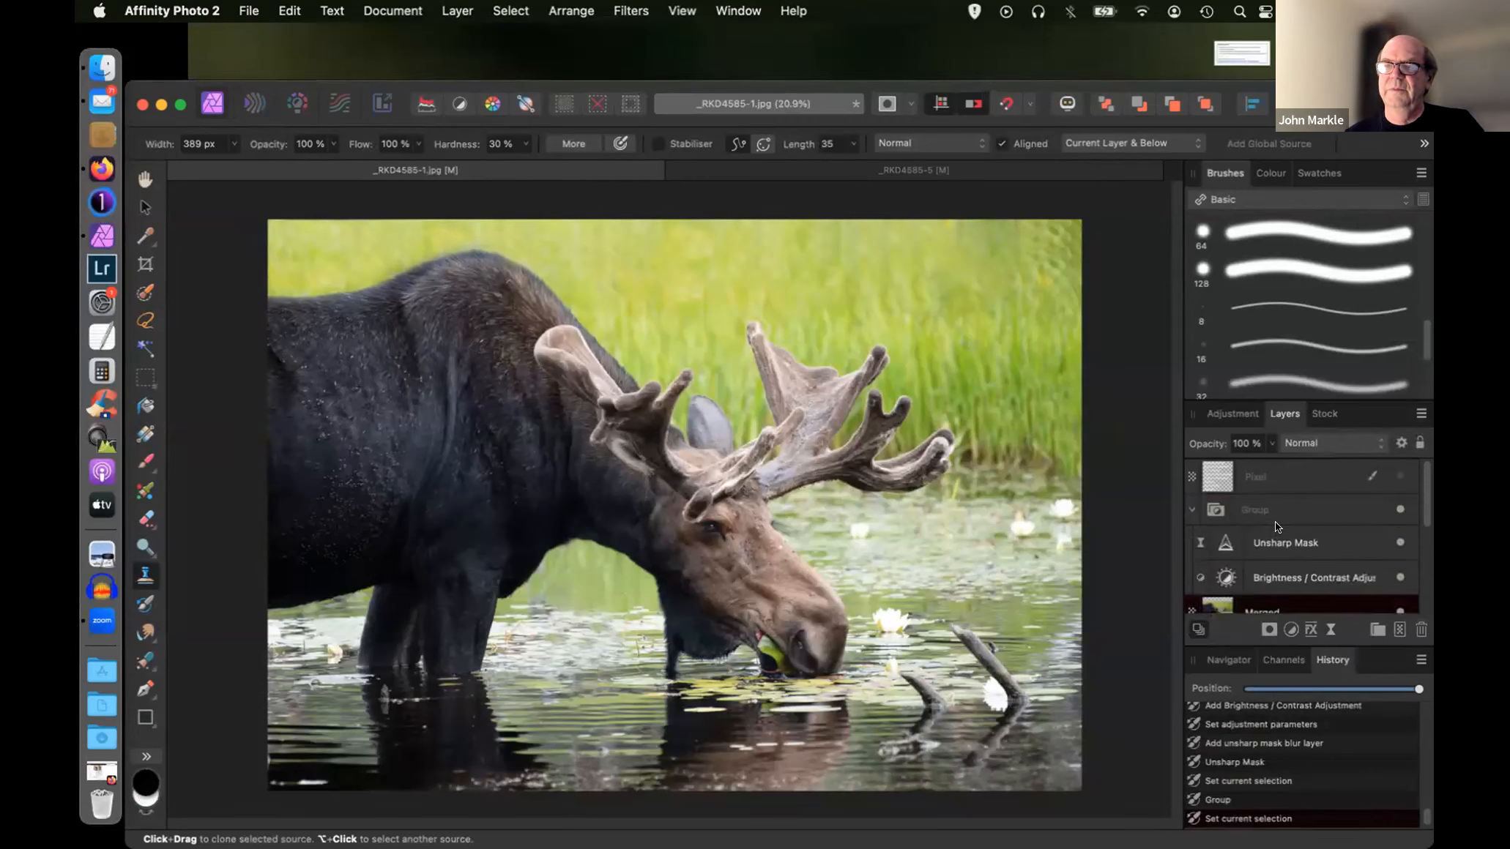
- Review the commands available for the grouped Unsharp Mask, and delete the whole group above the Merged layer
{"action": "left_click", "coordinate": [1278, 543]}
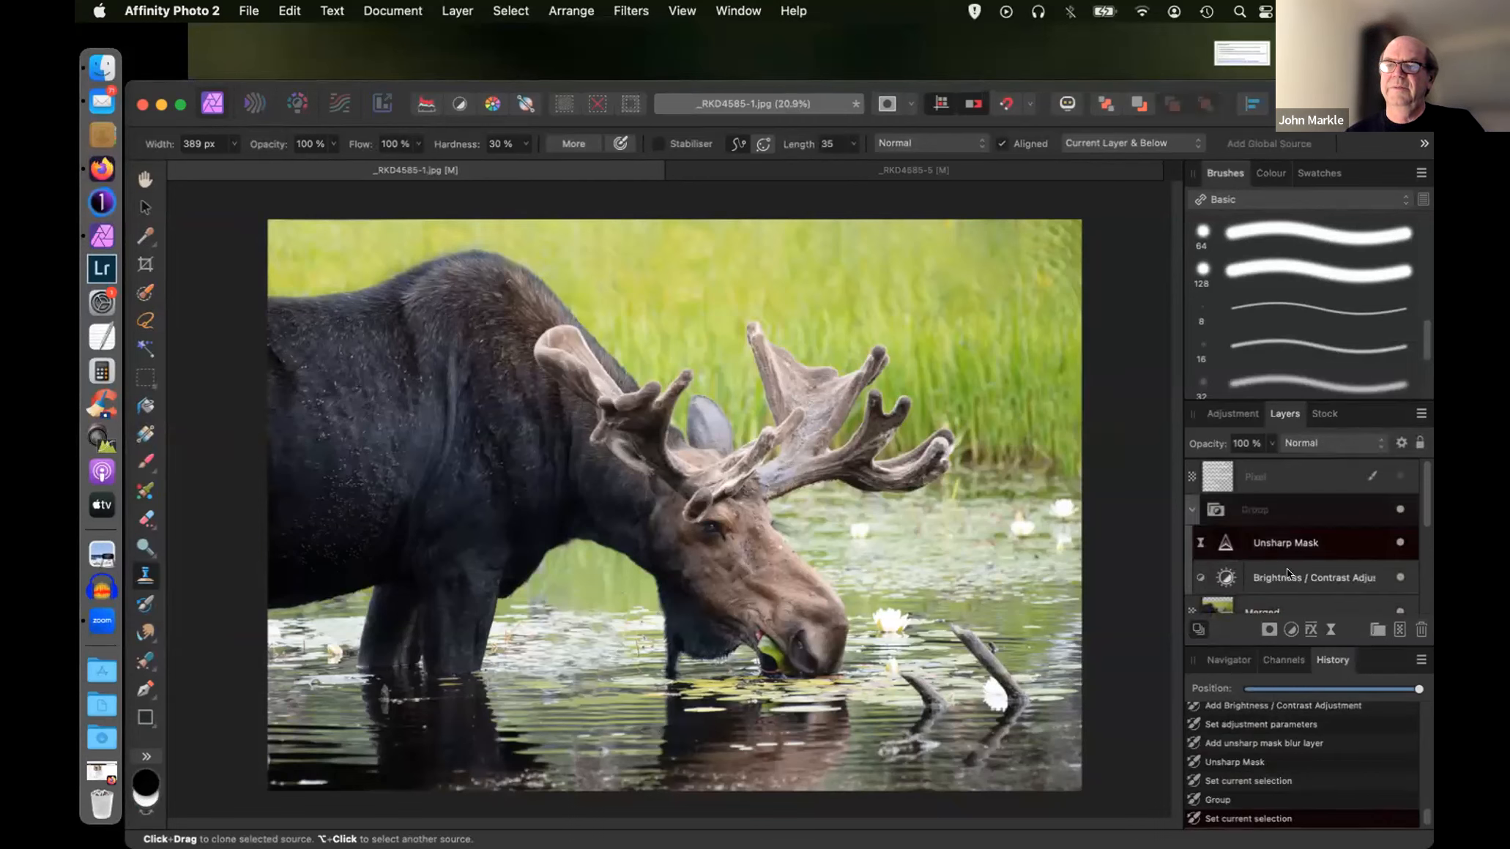
{"action": "right_click", "coordinate": [1278, 541]}
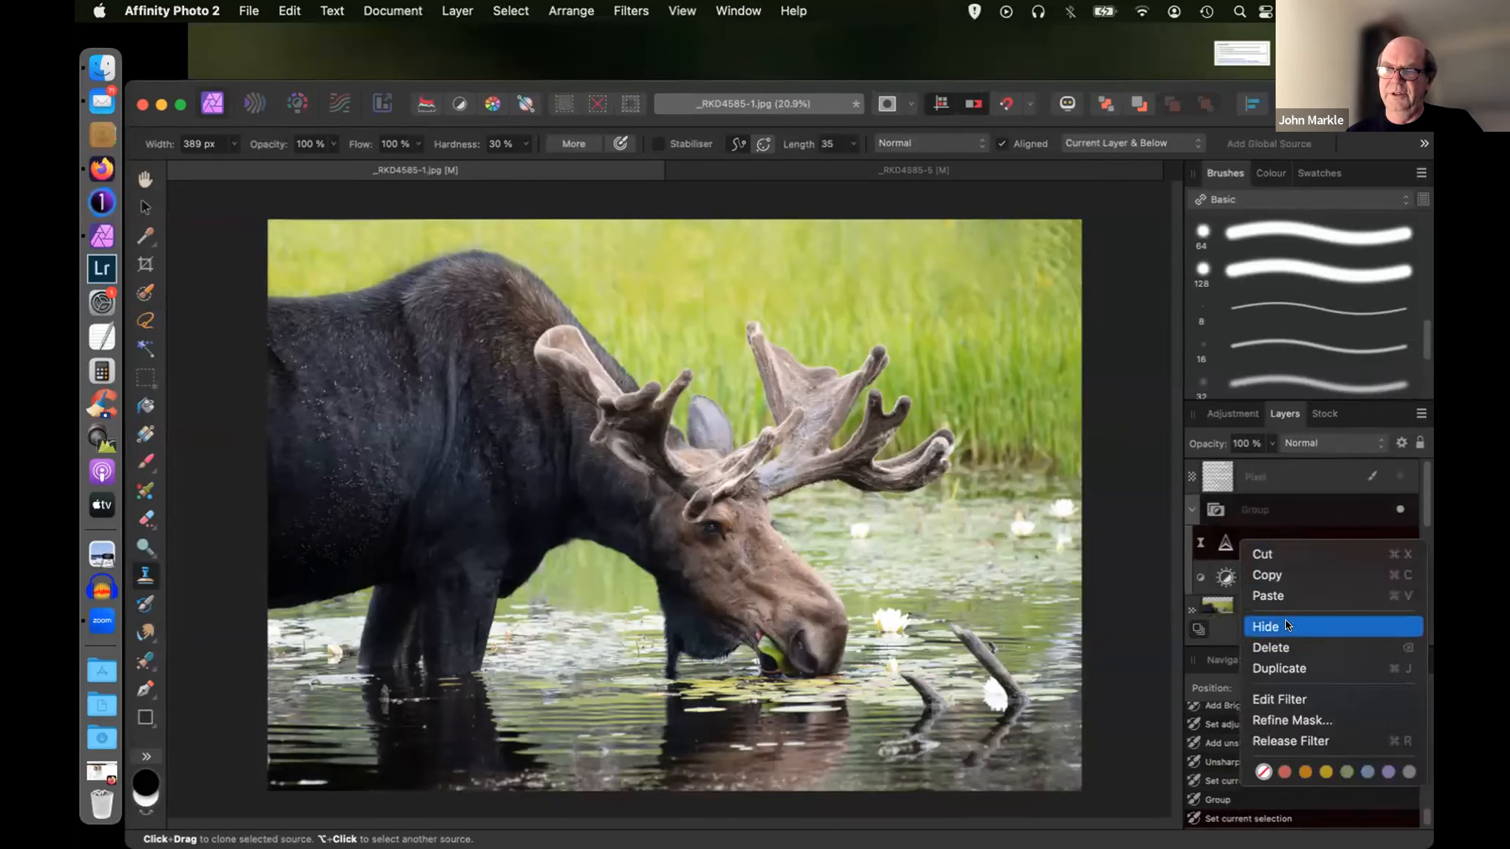
{"action": "left_click", "coordinate": [1113, 588]}
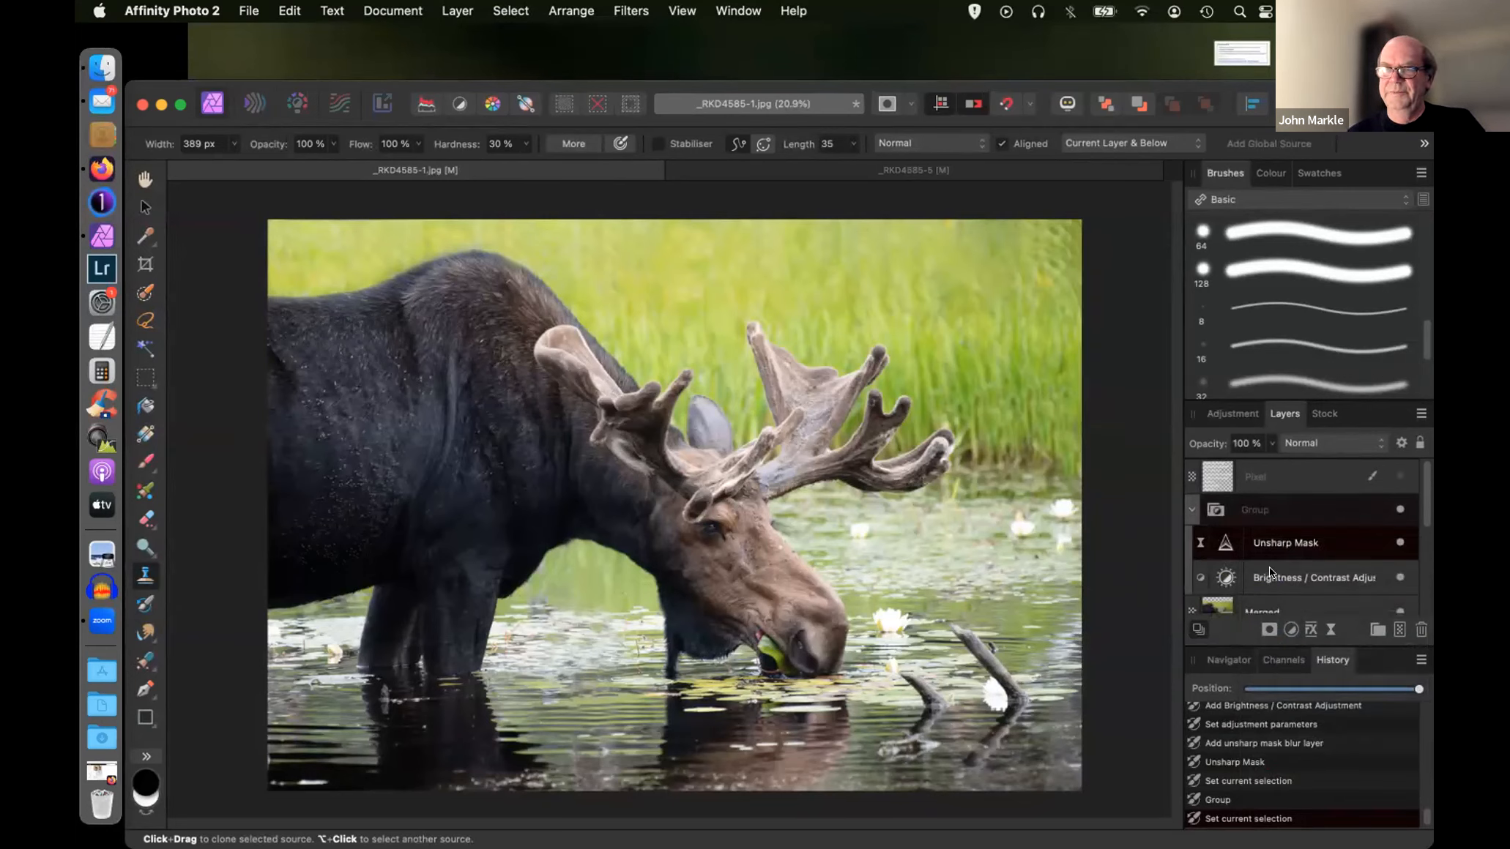
{"action": "left_click", "coordinate": [1260, 511]}
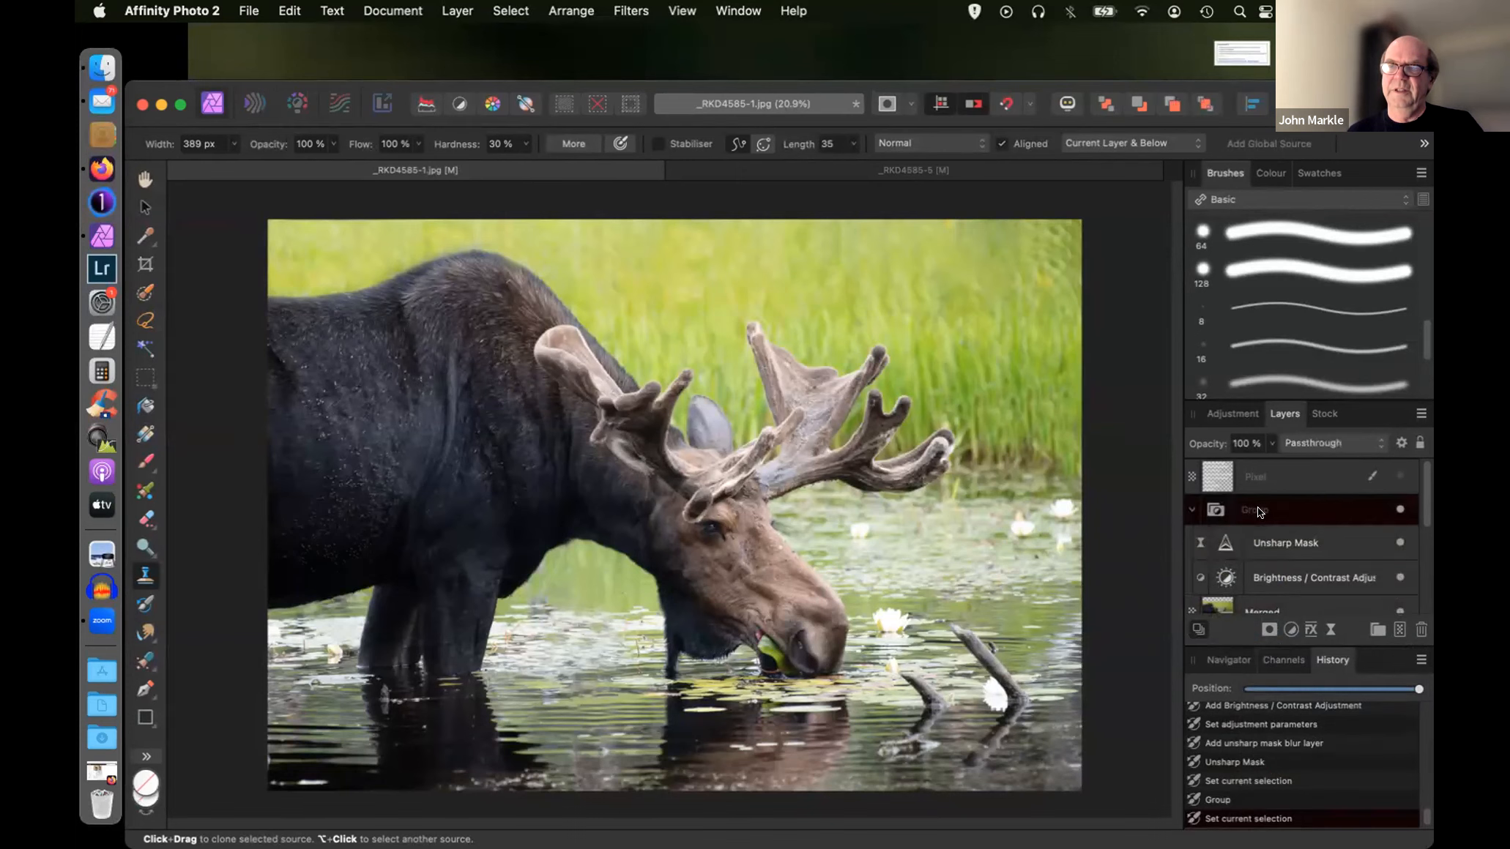
{"action": "left_click", "coordinate": [1421, 630]}
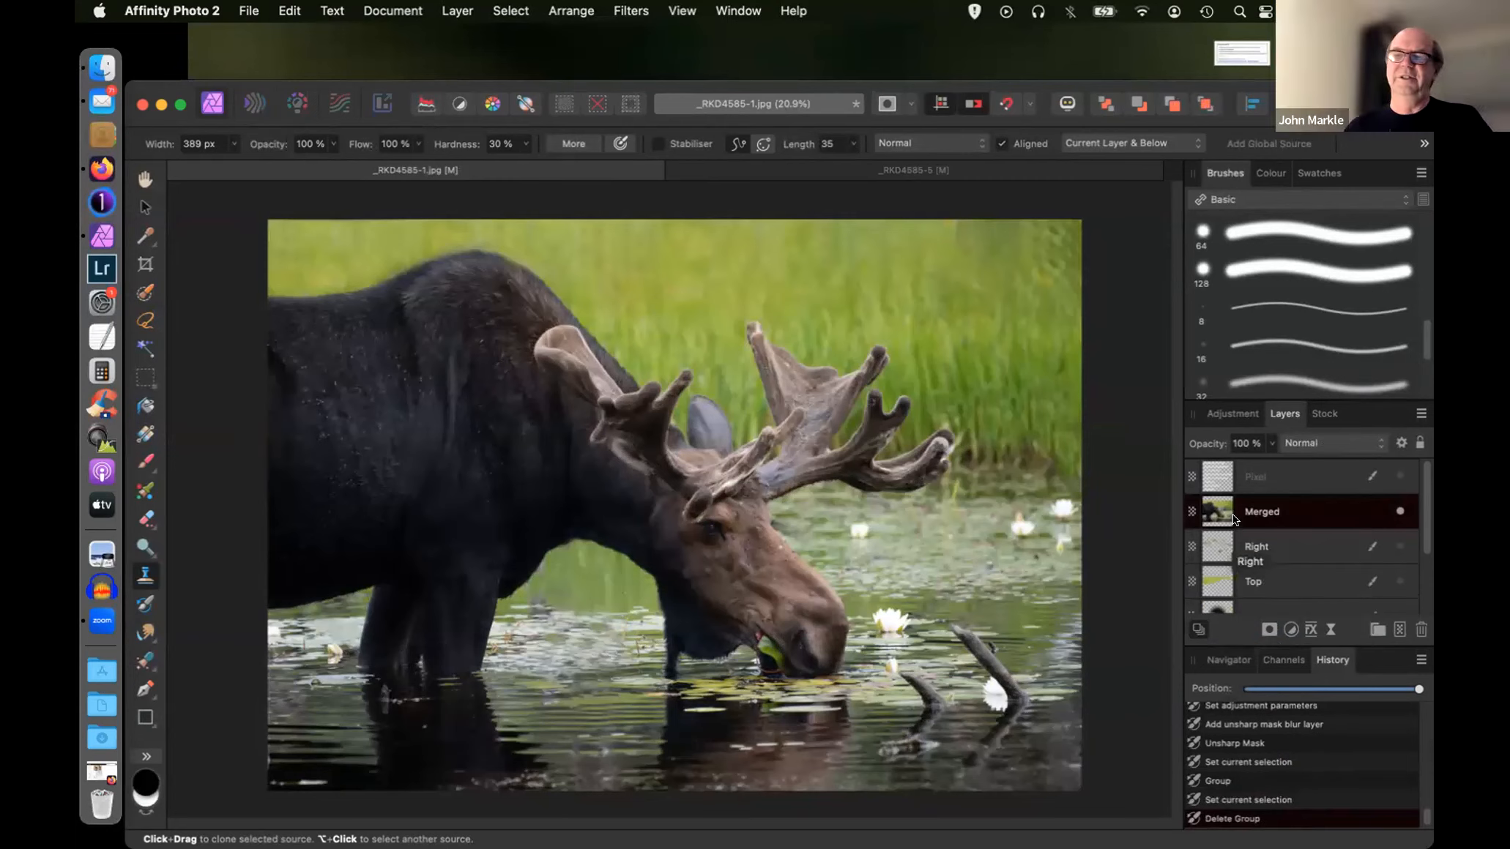
- Add a fresh Brightness and Contrast adjustment above the Merged layer and raise its brightness
{"action": "left_click", "coordinate": [1291, 630]}
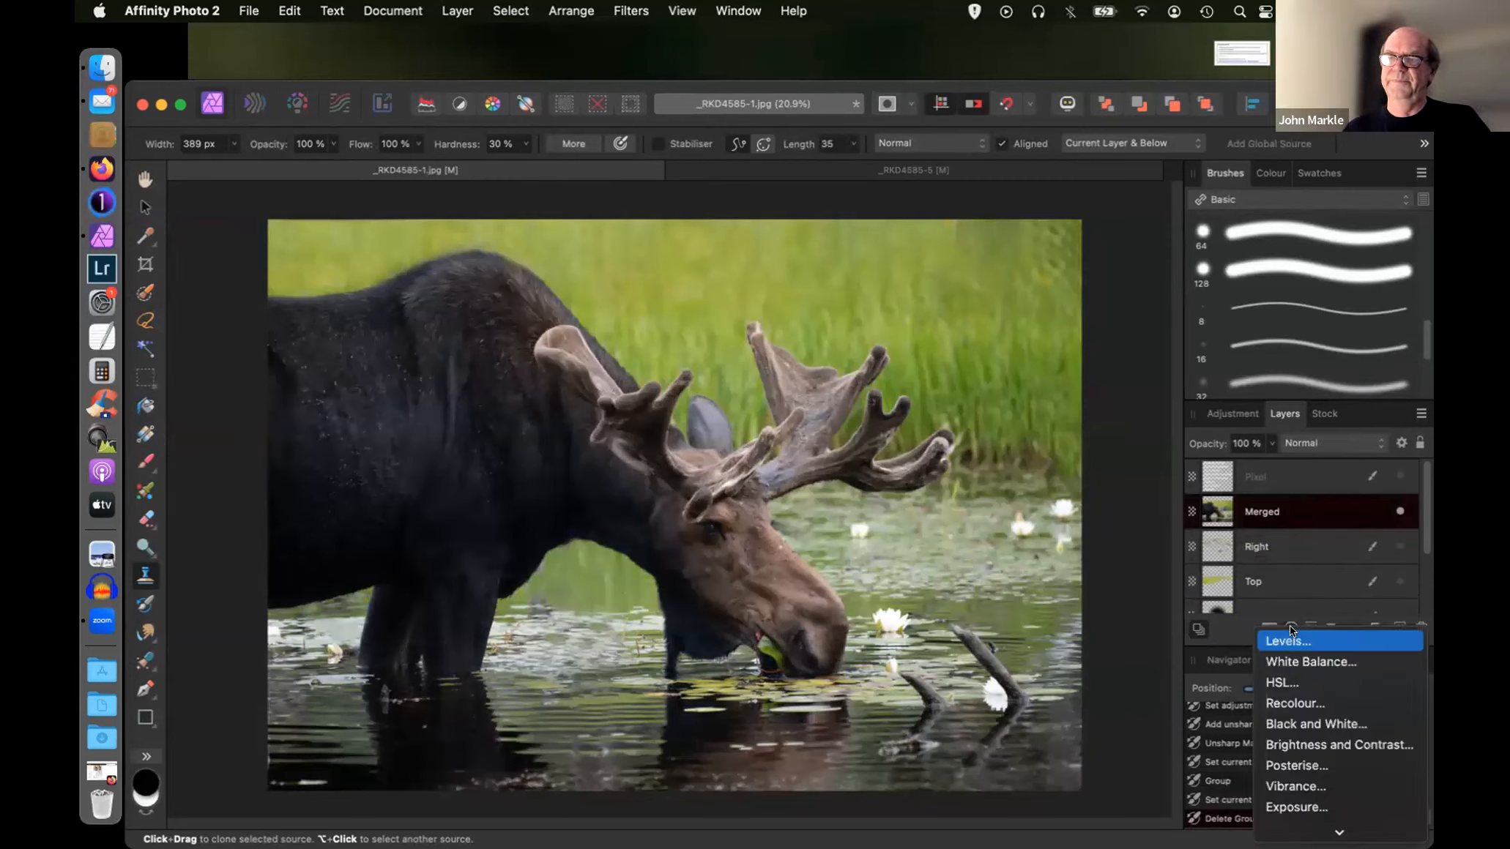
{"action": "left_click", "coordinate": [1293, 741]}
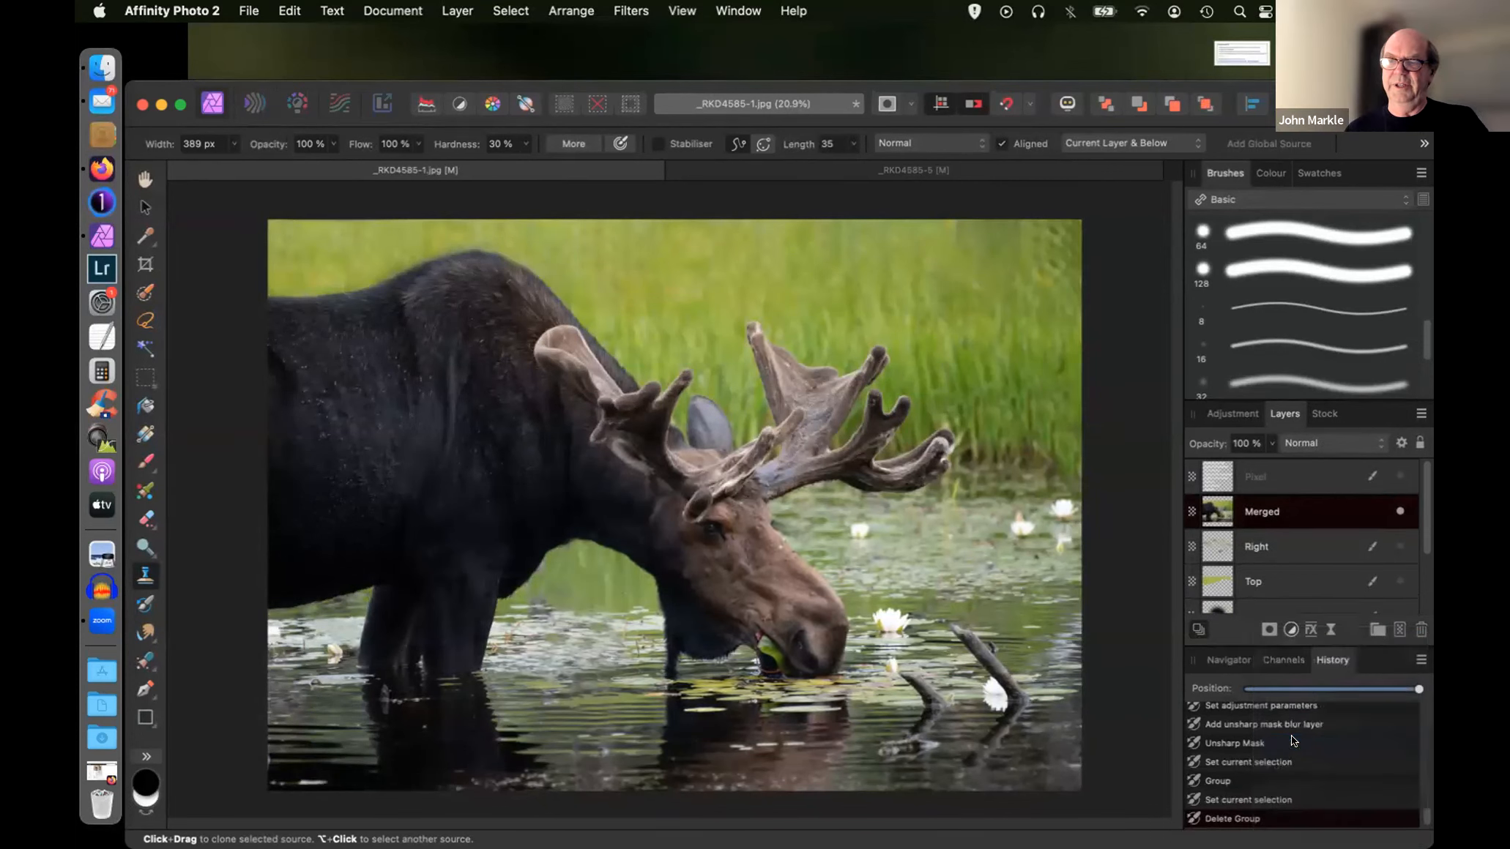
{"action": "left_click_drag", "start_coordinate": [948, 696], "coordinate": [997, 695]}
{"action": "left_click", "coordinate": [812, 627]}
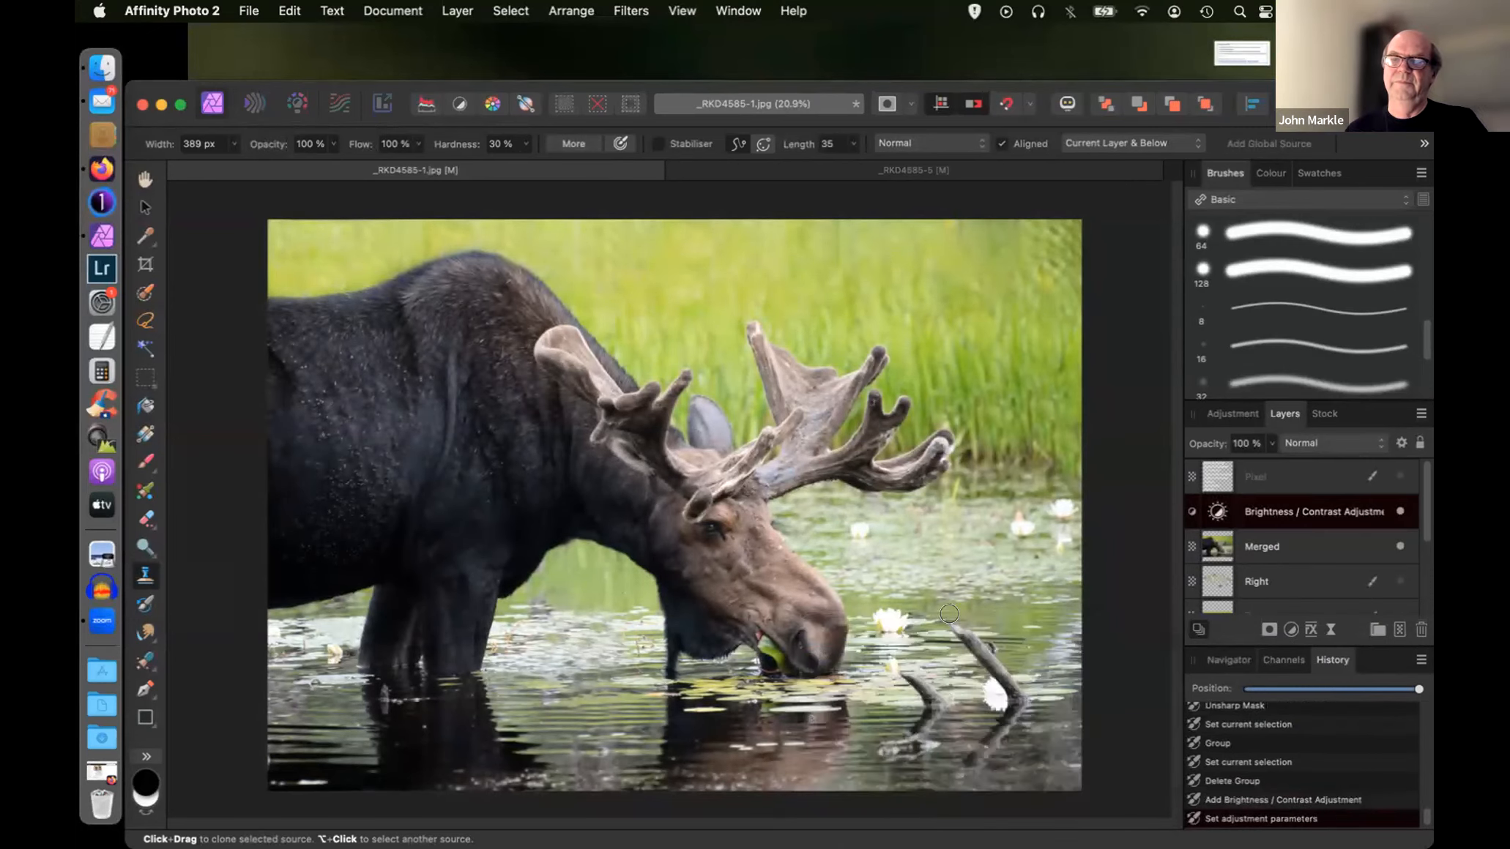
- Add a live Unsharp Mask filter layer above the new Brightness / Contrast adjustment
{"action": "left_click", "coordinate": [1288, 630]}
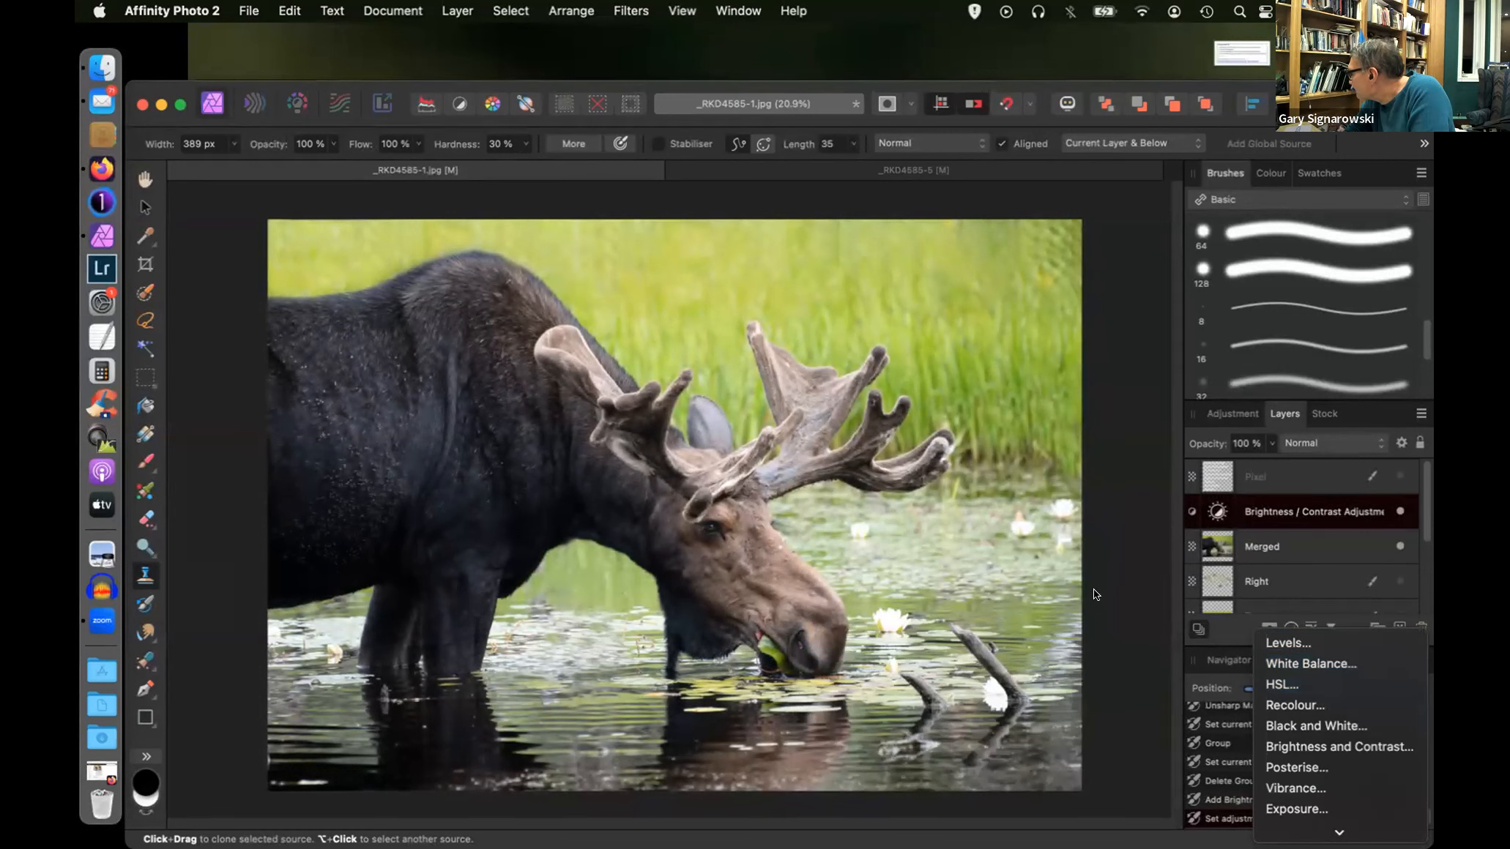
{"action": "left_click", "coordinate": [1119, 578]}
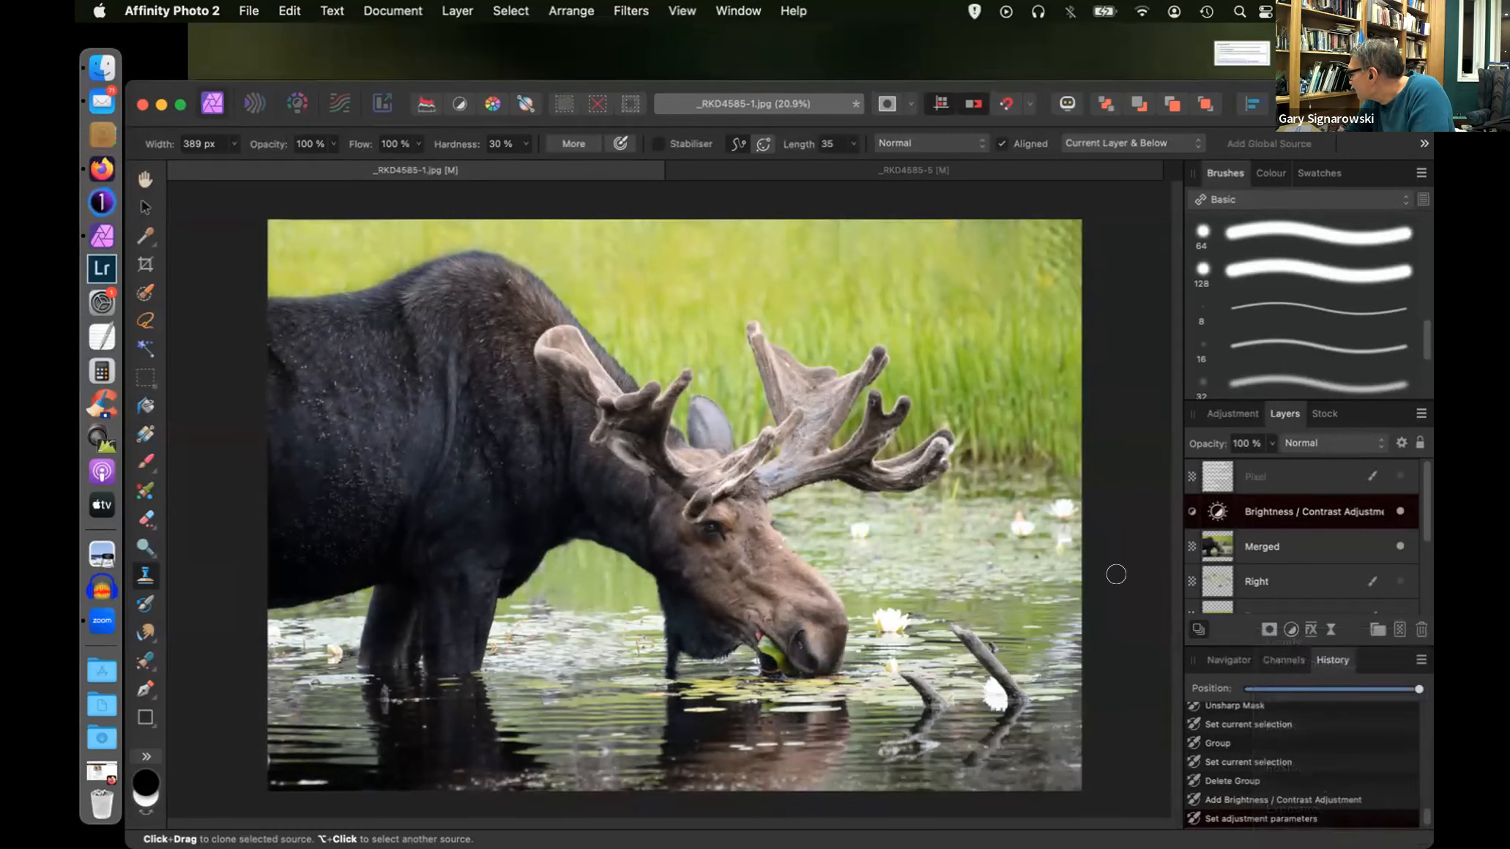
{"action": "left_click", "coordinate": [1329, 630]}
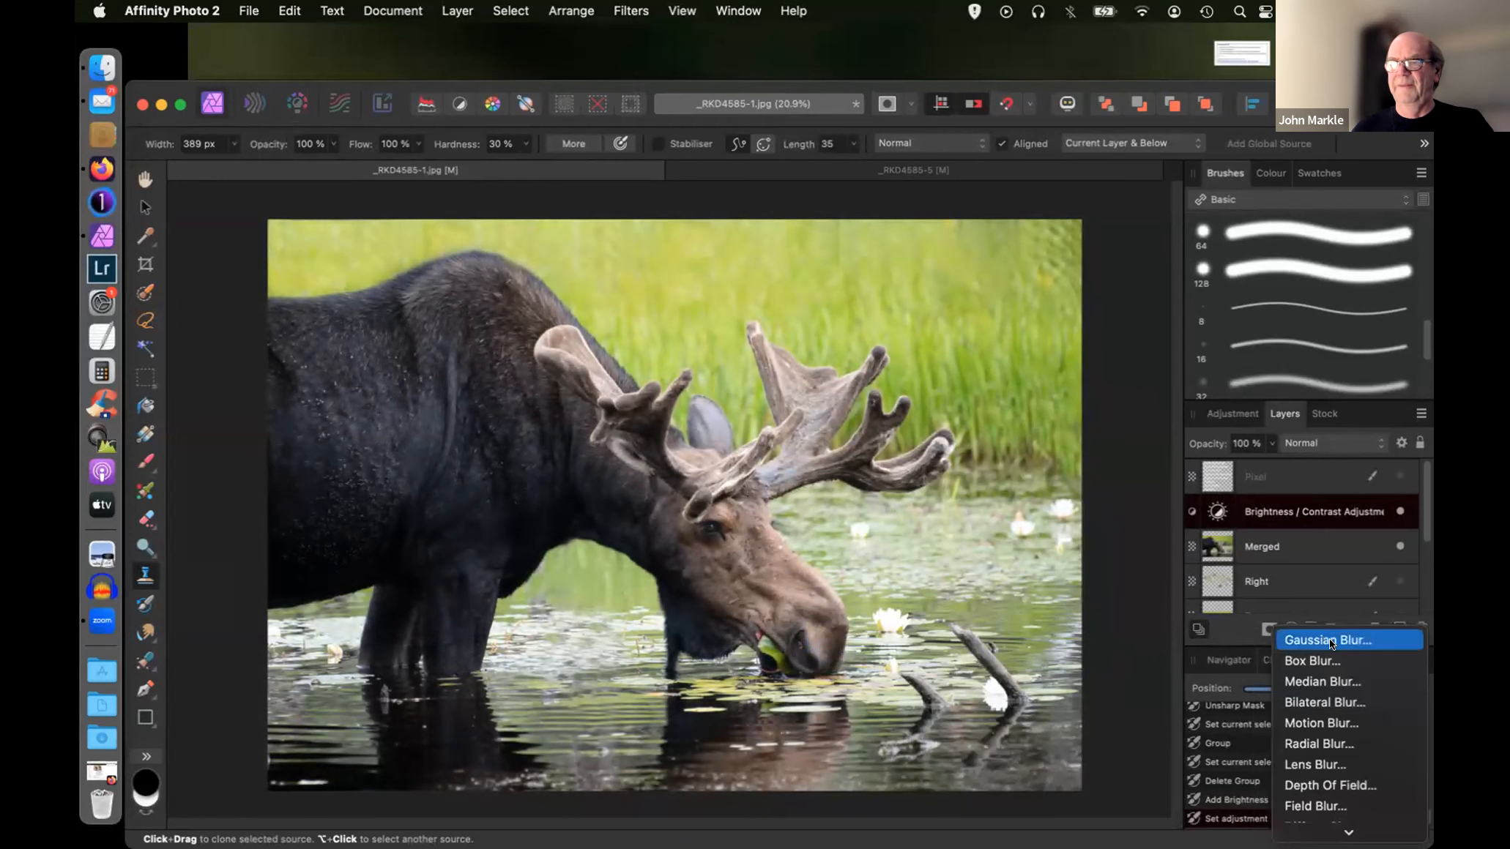
{"action": "scroll", "coordinate": [1330, 653], "scroll_direction": "down", "scroll_amount": 5}
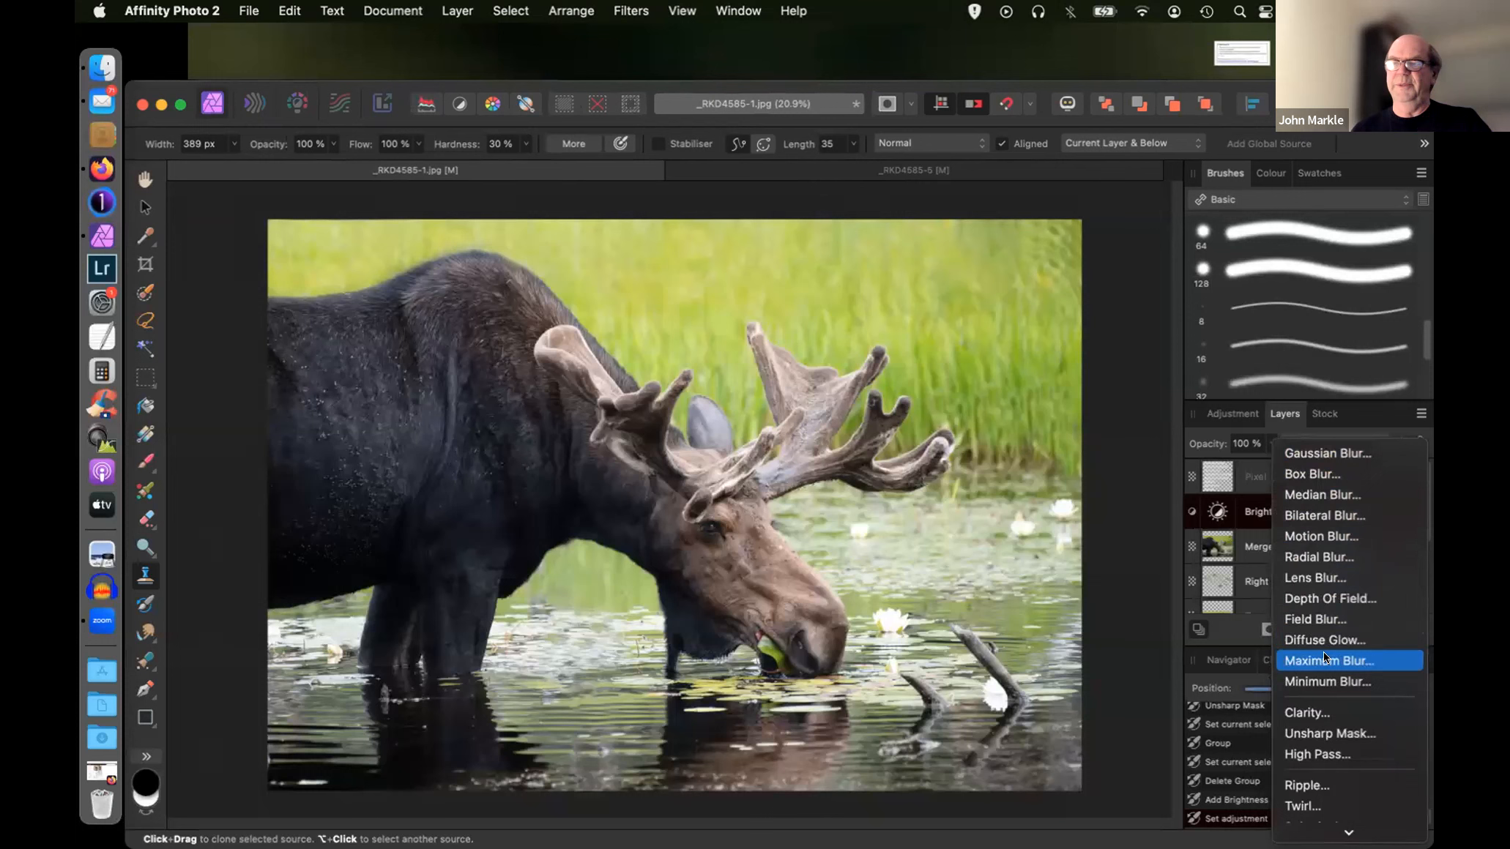
{"action": "scroll", "coordinate": [1323, 651], "scroll_direction": "down", "scroll_amount": 5}
{"action": "scroll", "coordinate": [1323, 654], "scroll_direction": "down", "scroll_amount": 1}
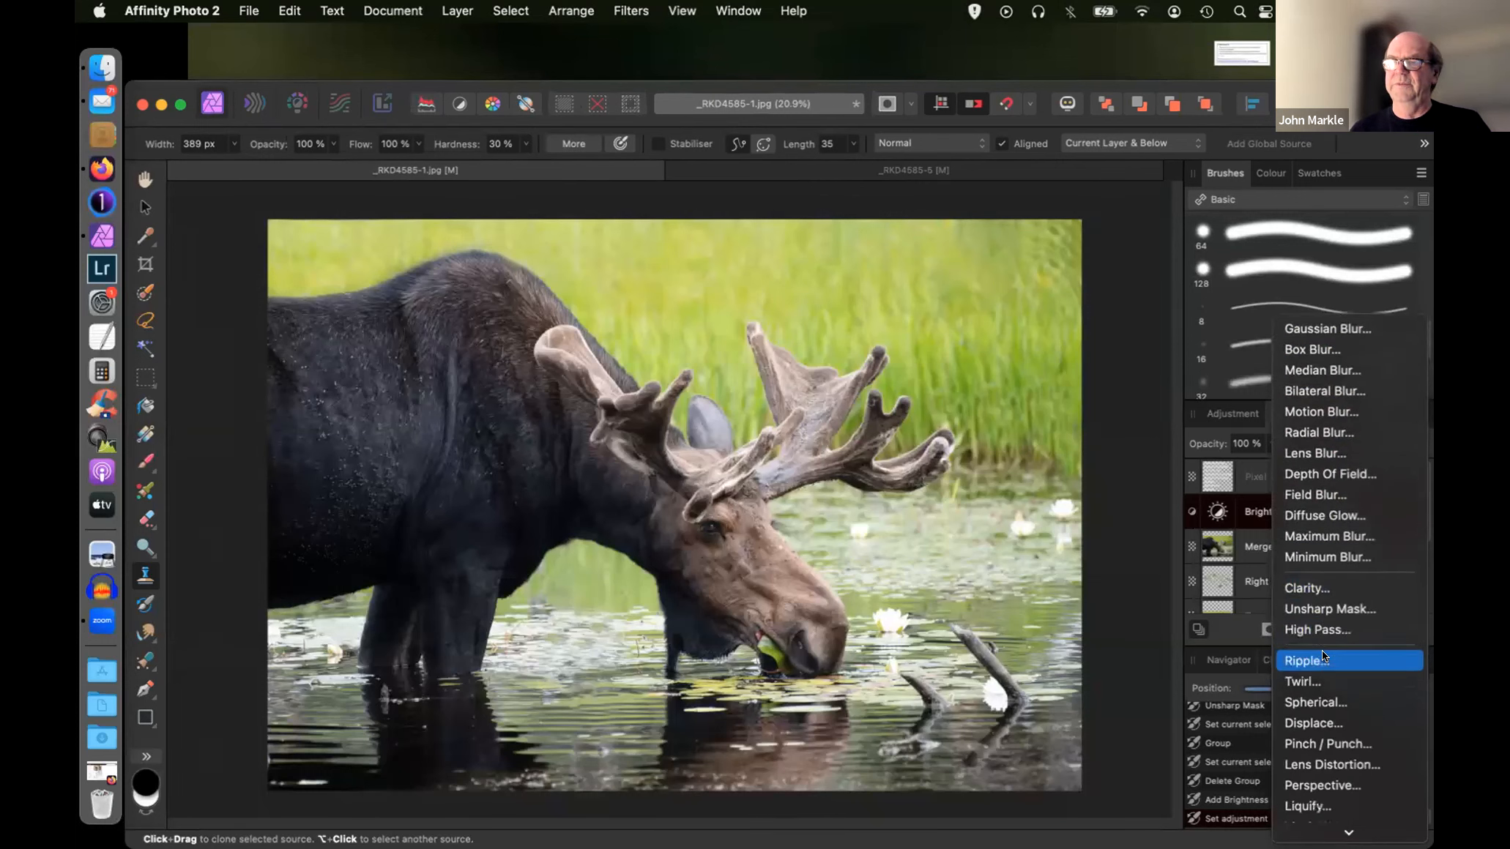
{"action": "left_click", "coordinate": [1322, 610]}
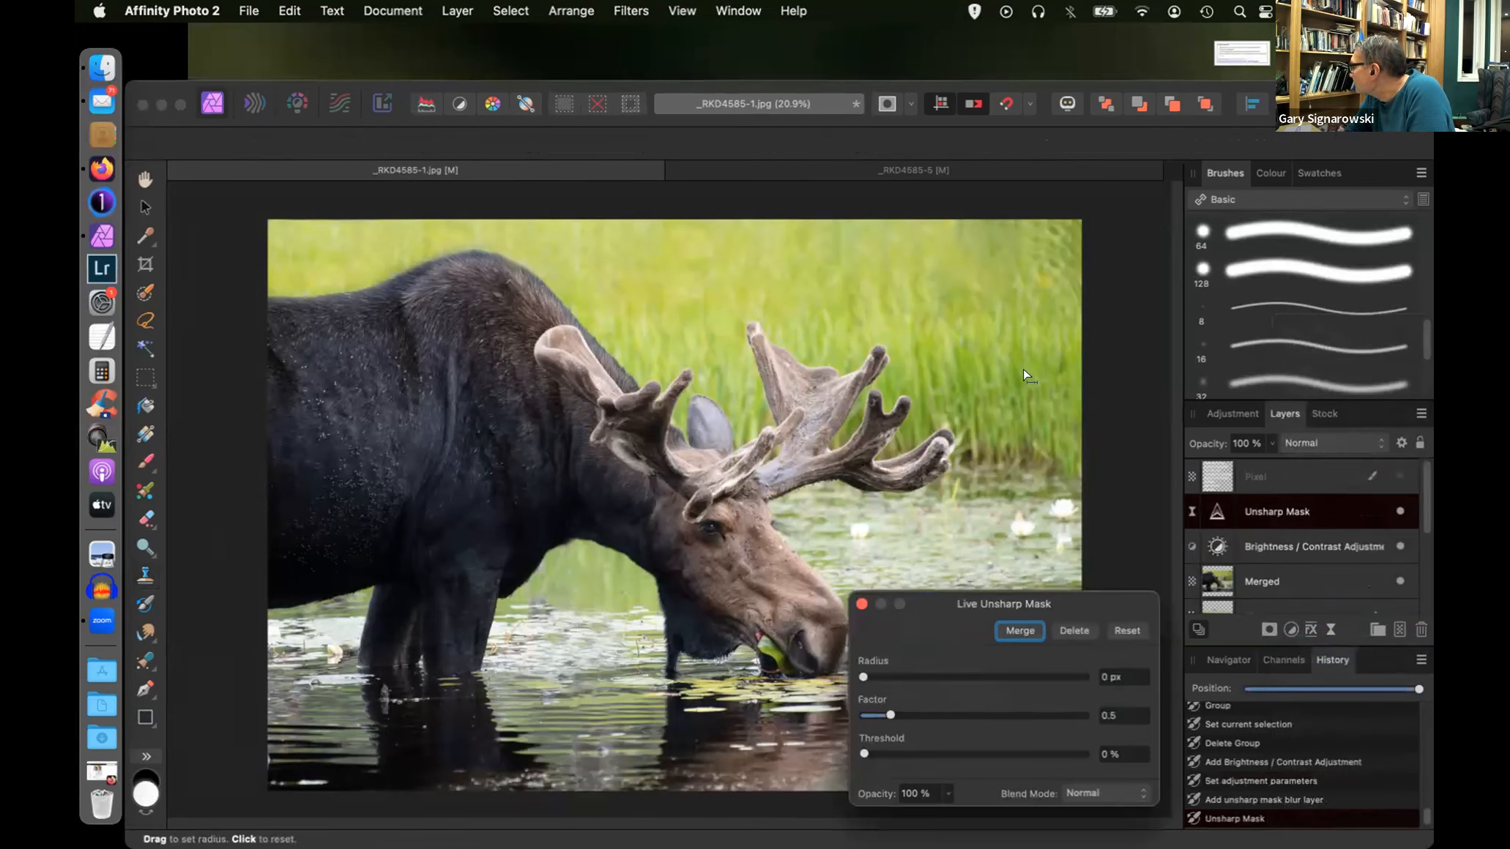
{"action": "left_click", "coordinate": [631, 11]}
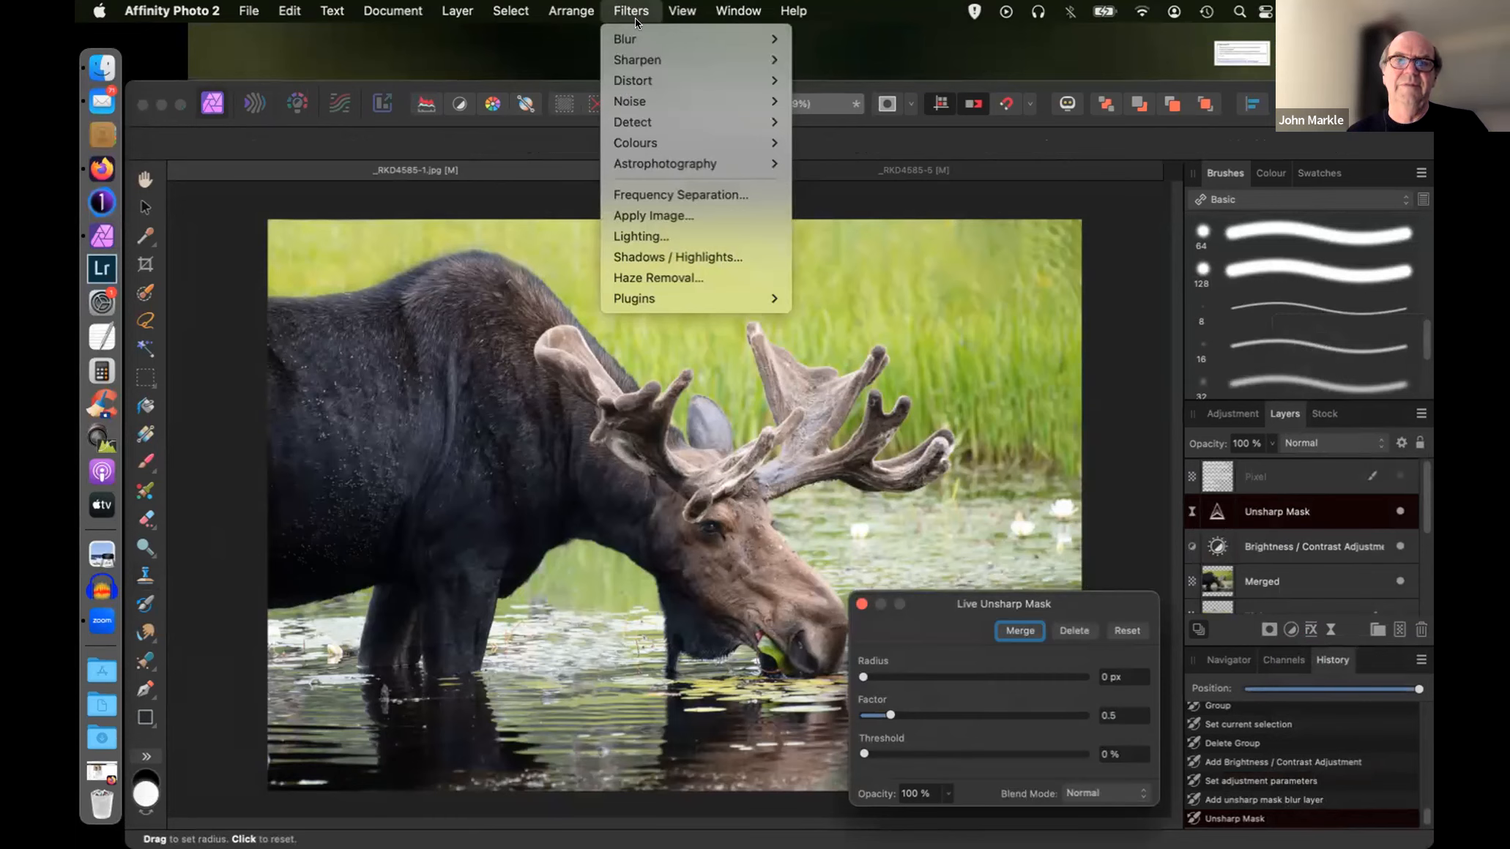
{"action": "mouse_move", "coordinate": [673, 59]}
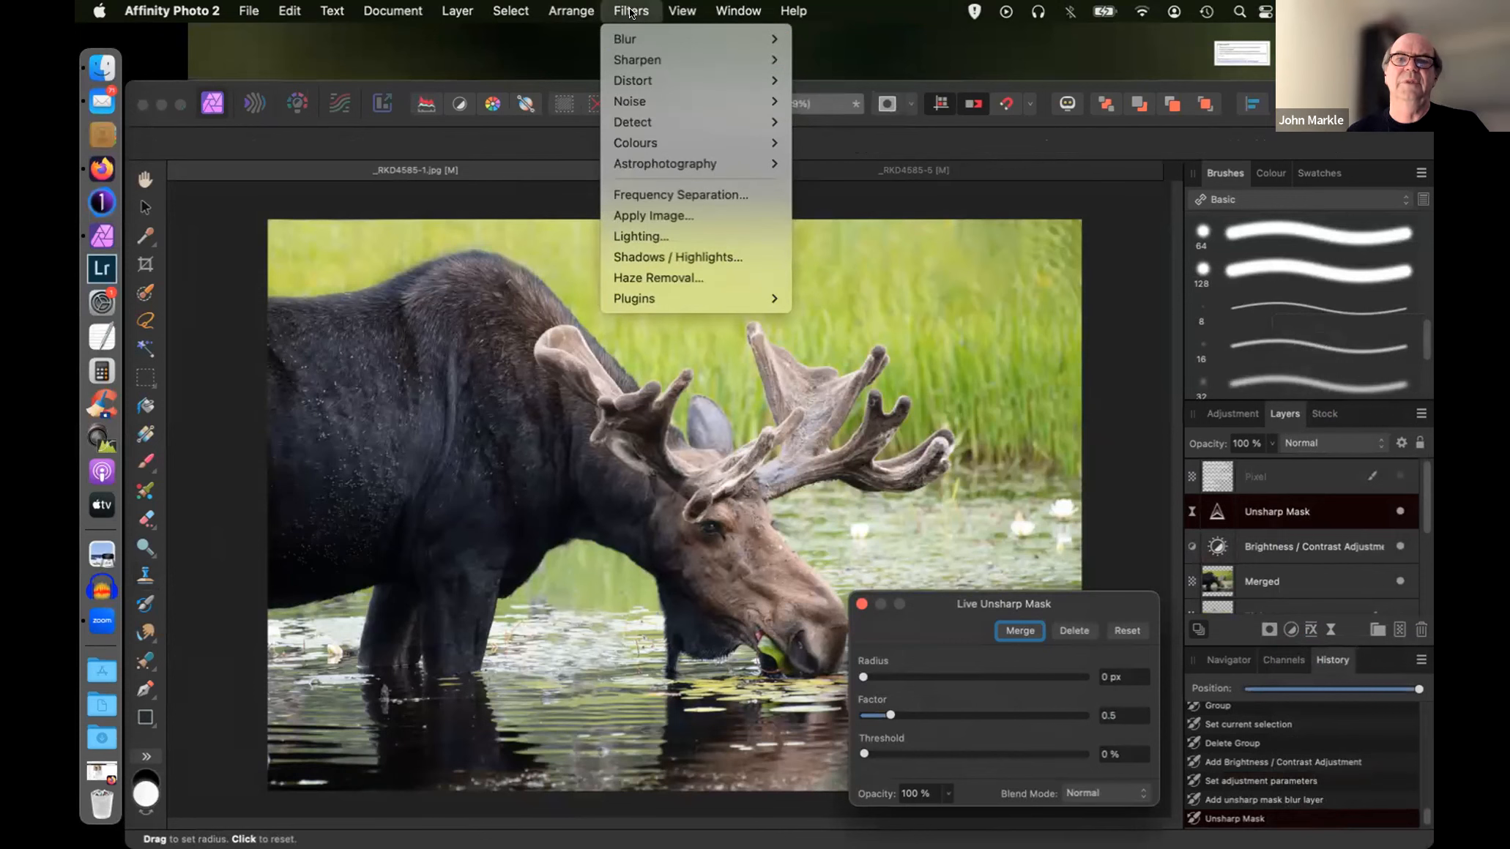
{"action": "mouse_move", "coordinate": [531, 14]}
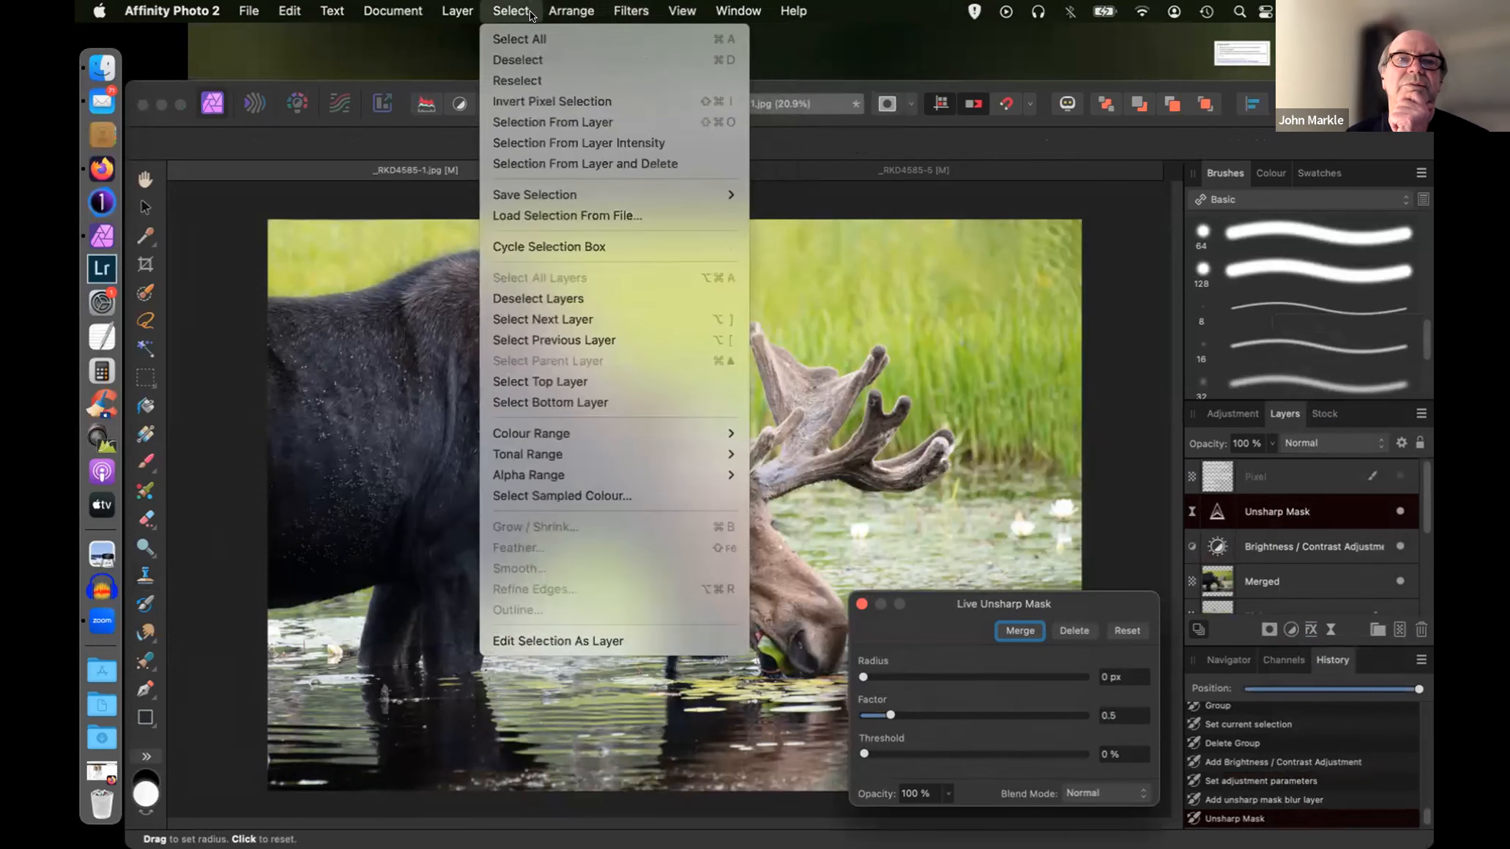
- Close the Live Unsharp Mask settings, keeping the filter layer above the Brightness / Contrast adjustment
{"action": "mouse_move", "coordinate": [455, 12]}
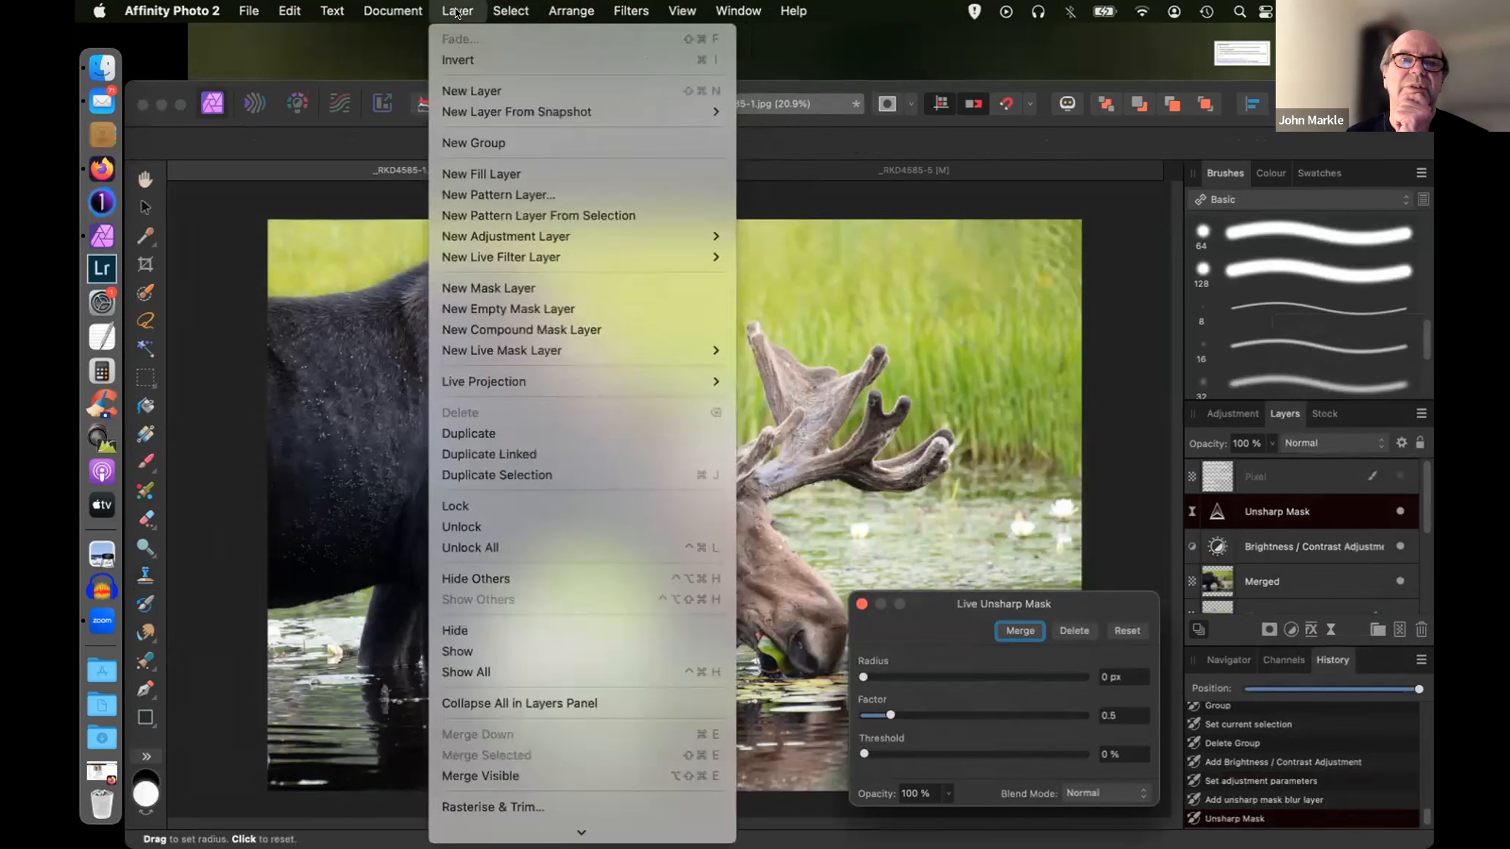
{"action": "mouse_move", "coordinate": [398, 8]}
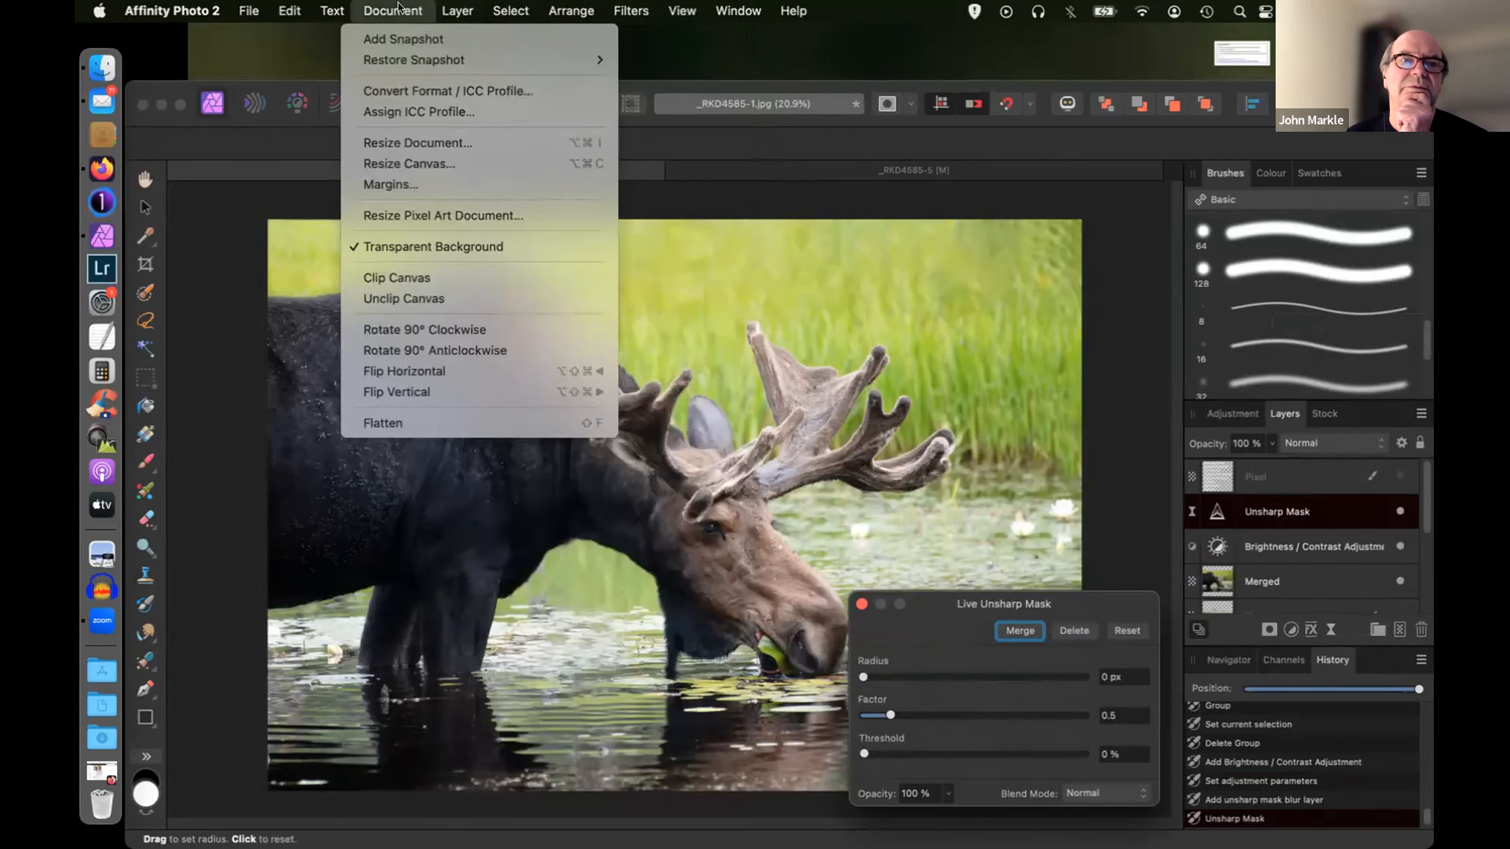
{"action": "mouse_move", "coordinate": [333, 10]}
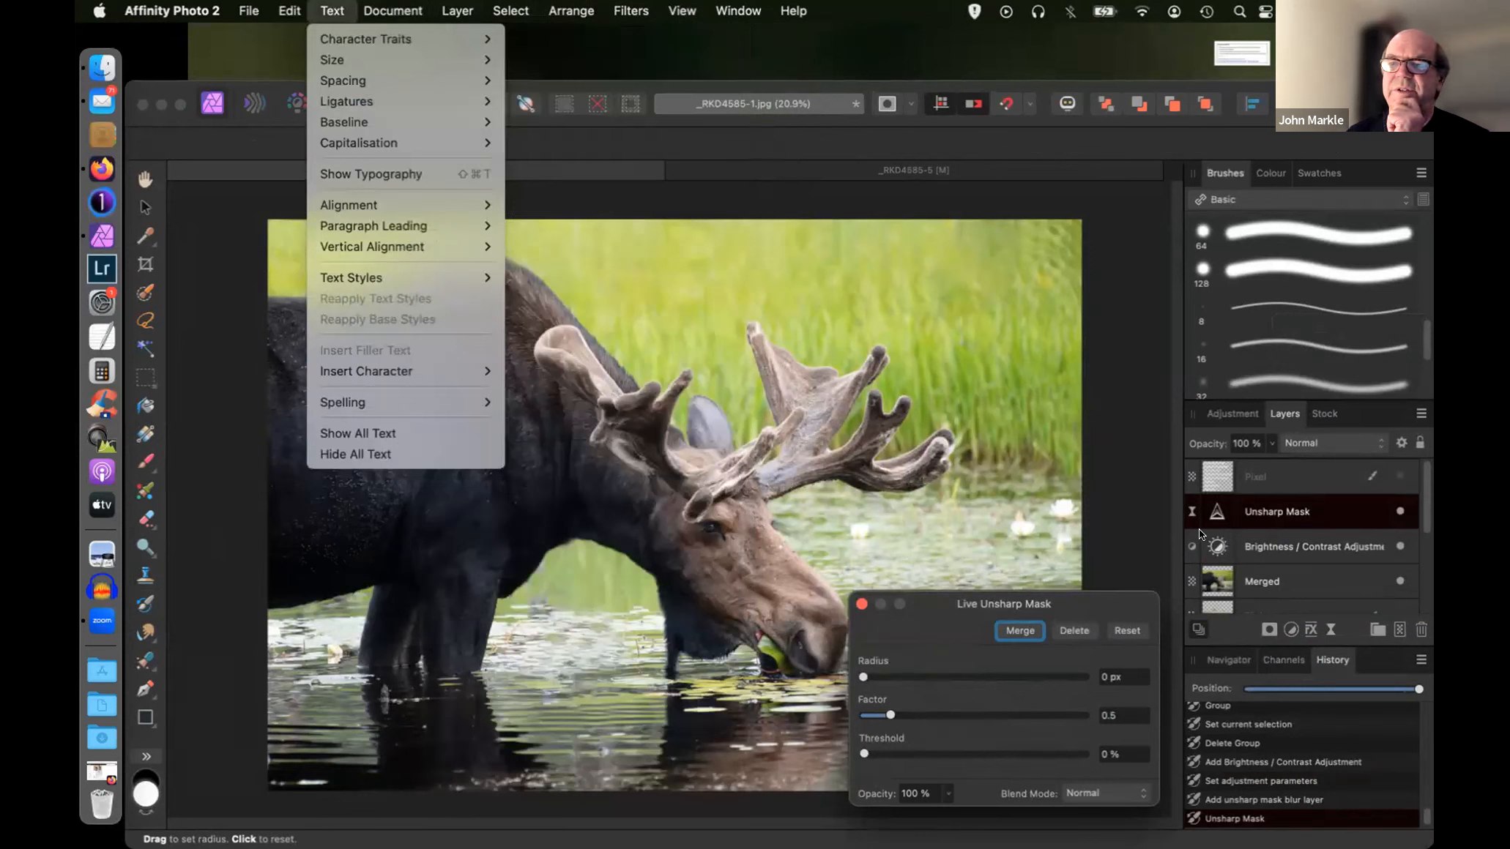
{"action": "left_click", "coordinate": [1126, 485]}
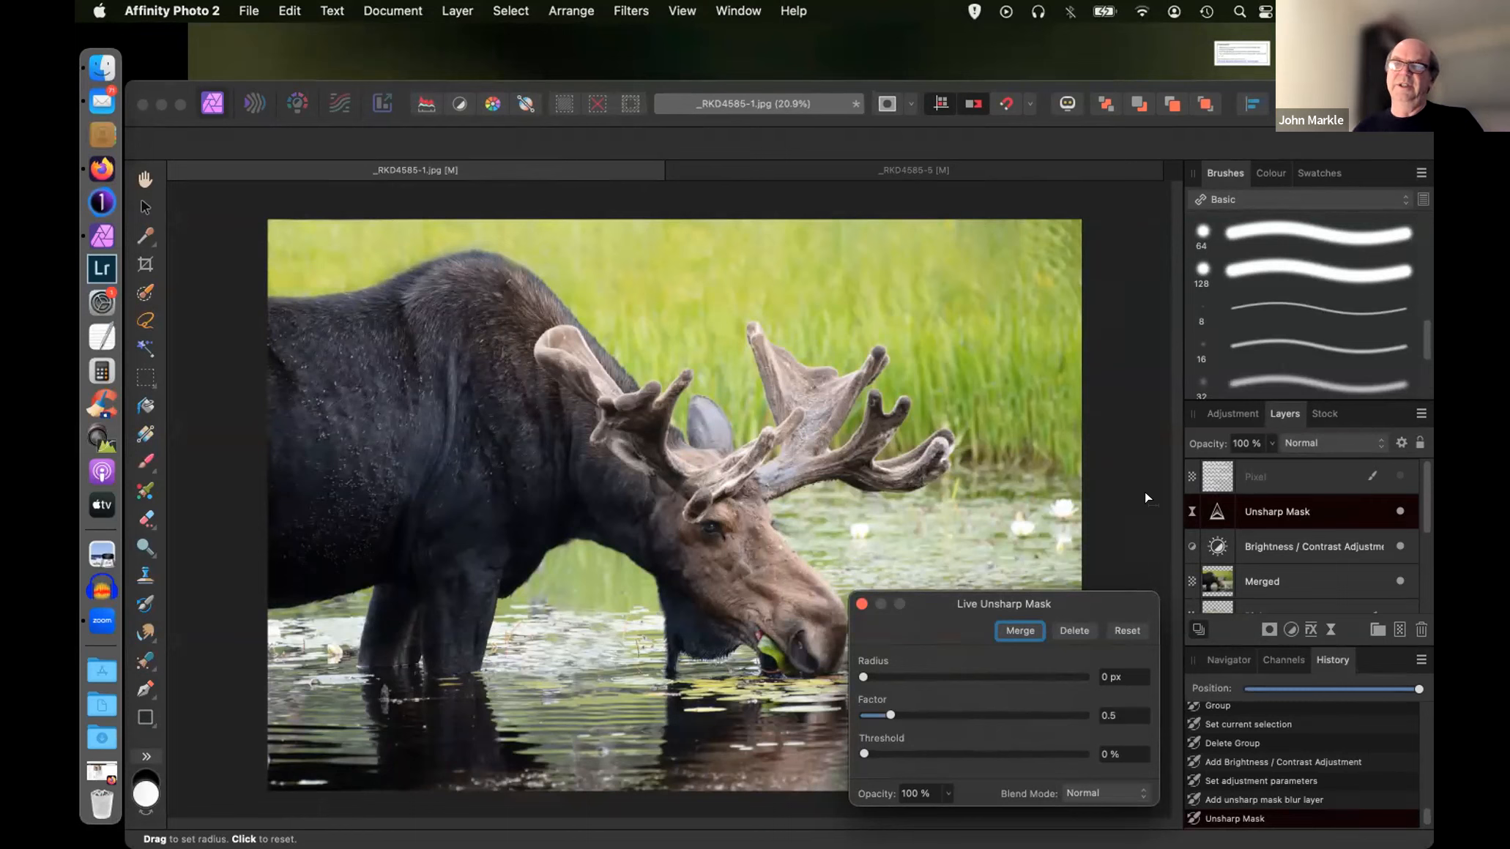
{"action": "left_click", "coordinate": [862, 604]}
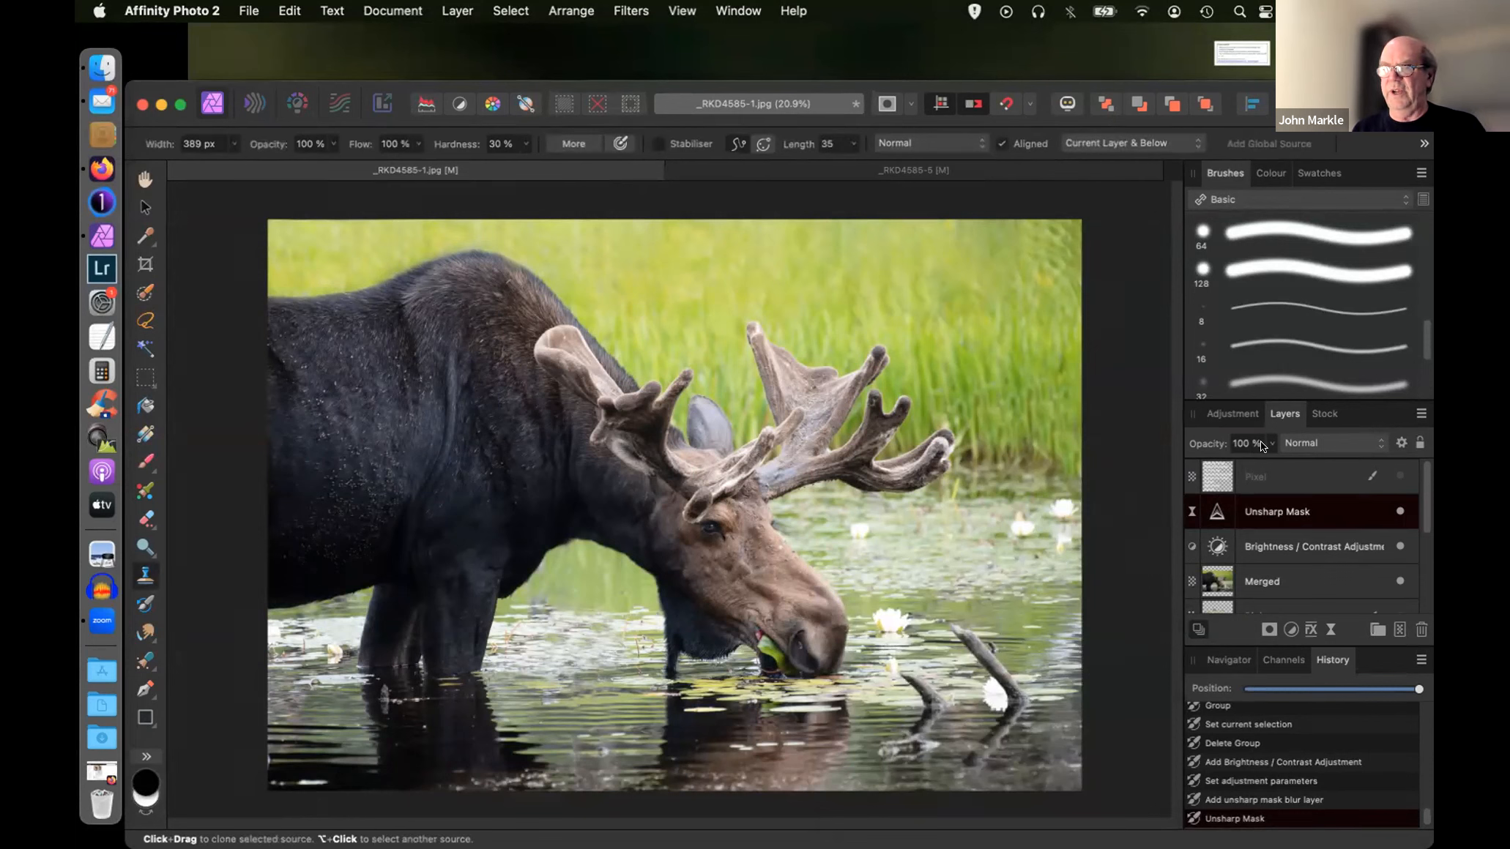
- Select the Brightness / Contrast adjustment and try out its layer opacity, ending at 100 %
{"action": "left_click", "coordinate": [1280, 541]}
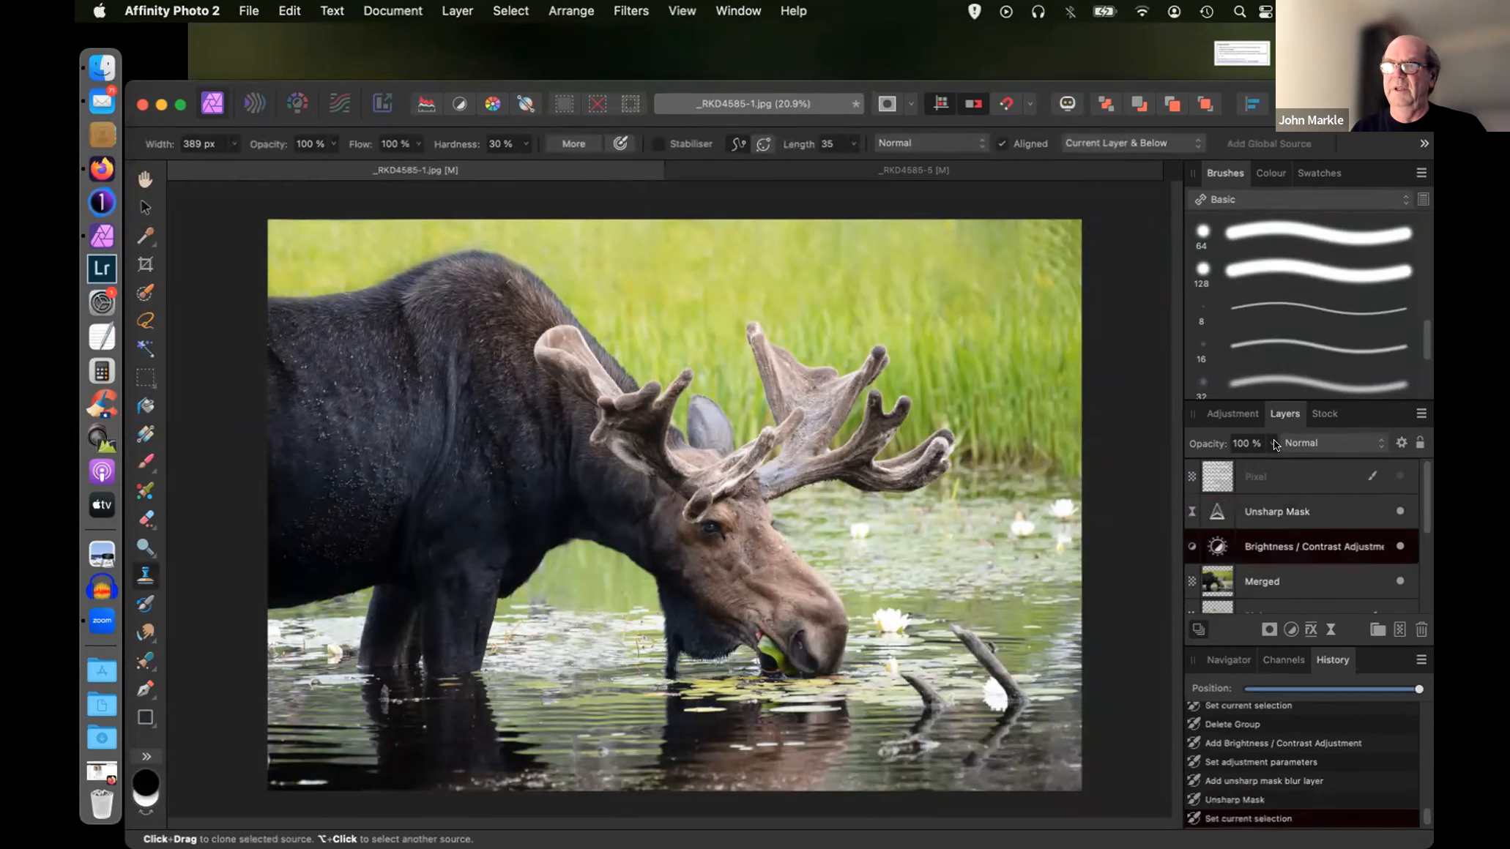
{"action": "left_click", "coordinate": [1272, 443]}
{"action": "mouse_move", "coordinate": [1269, 459]}
{"action": "left_mouse_down"}
{"action": "mouse_move", "coordinate": [1141, 462]}
{"action": "mouse_move", "coordinate": [1275, 464]}
{"action": "left_mouse_up"}
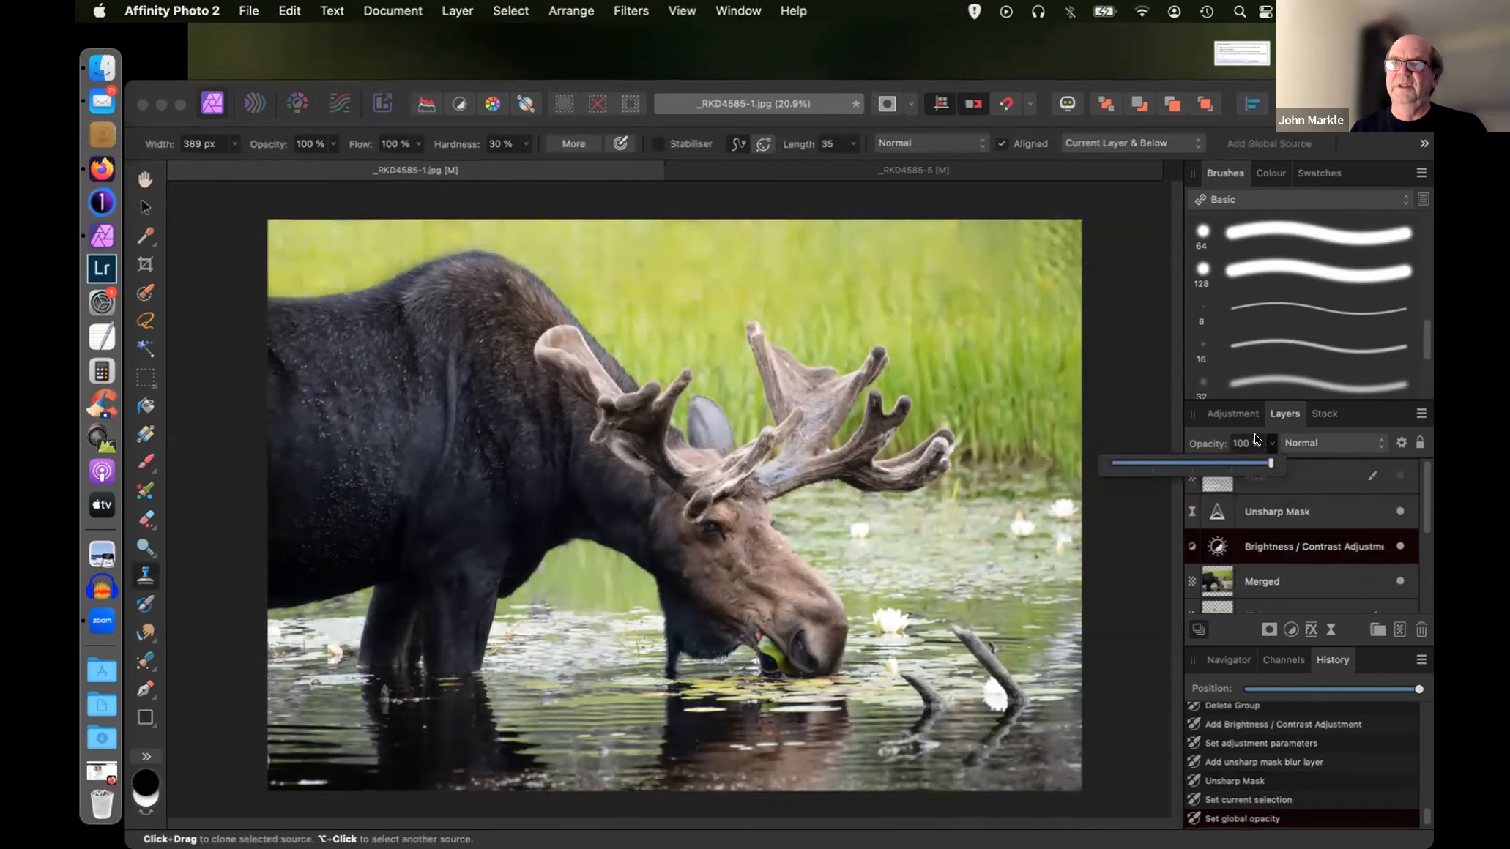
{"action": "left_click", "coordinate": [1255, 439]}
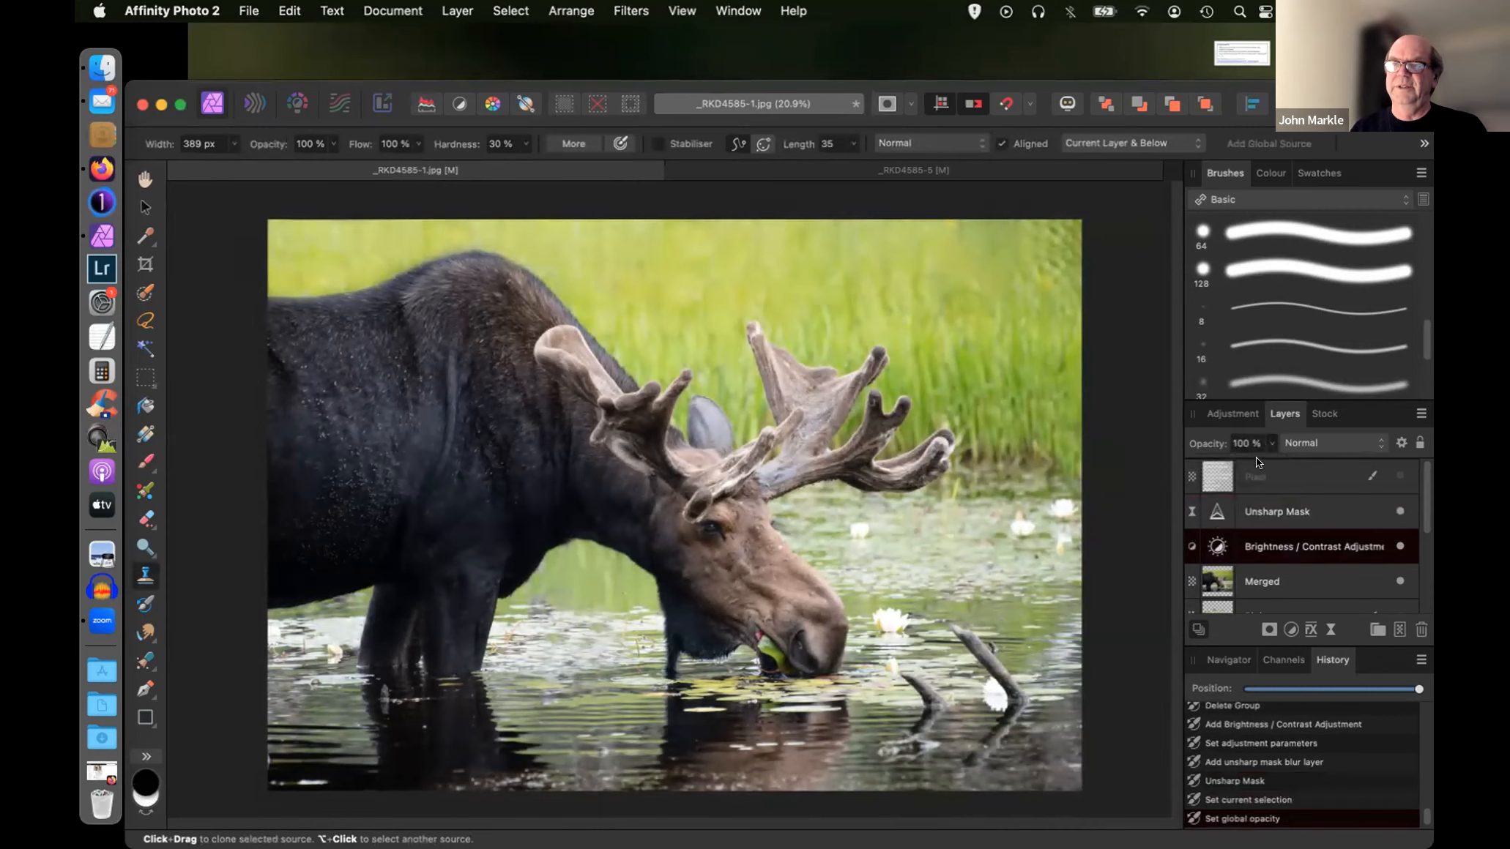
- Select the Unsharp Mask layer together with the Brightness / Contrast adjustment and group them
{"action": "left_click", "coordinate": [1260, 509], "text": "super"}
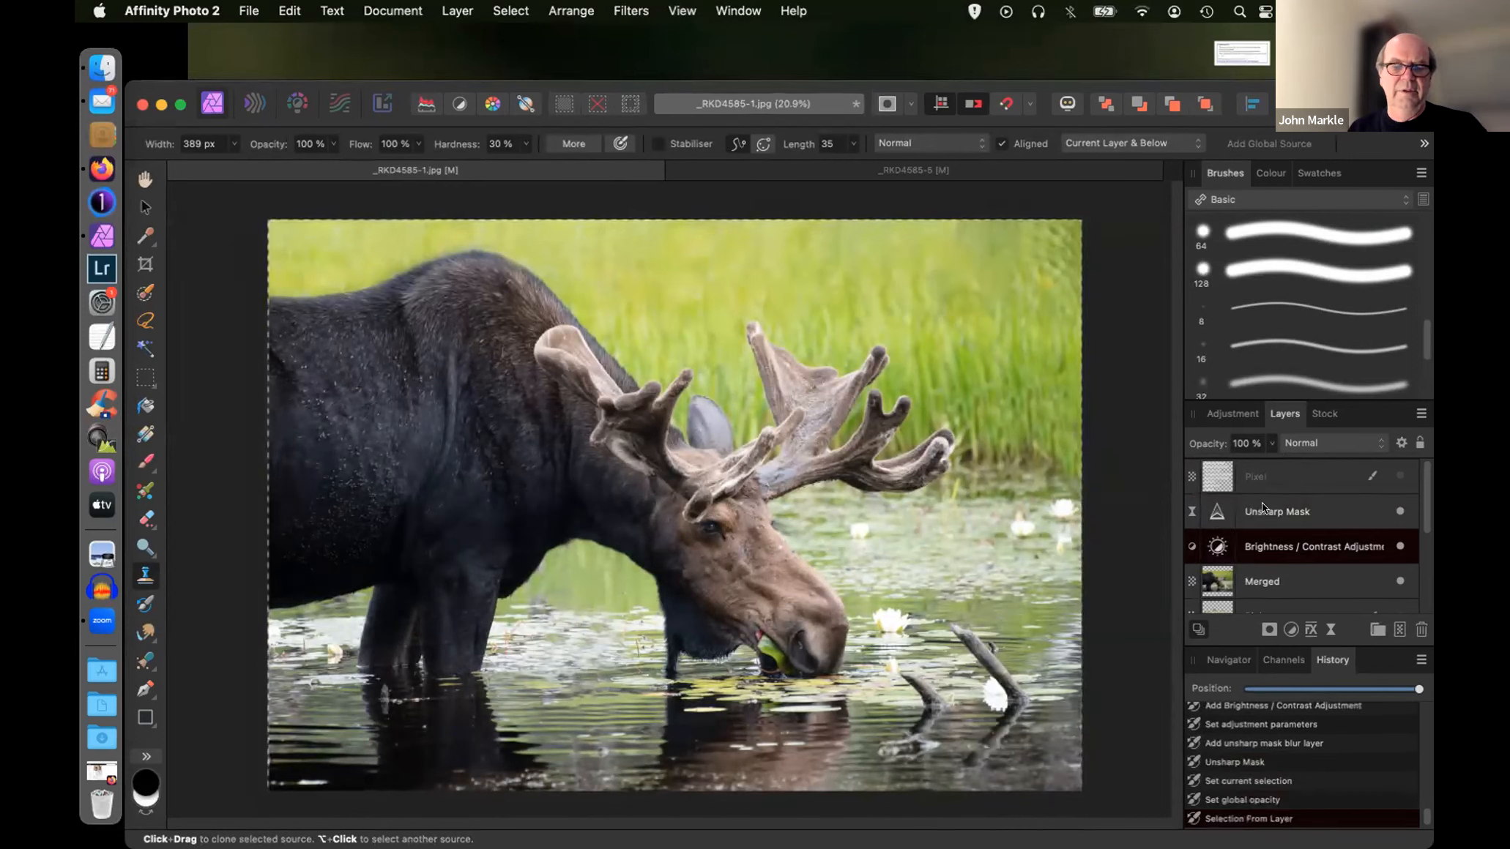
{"action": "key", "text": "super+d"}
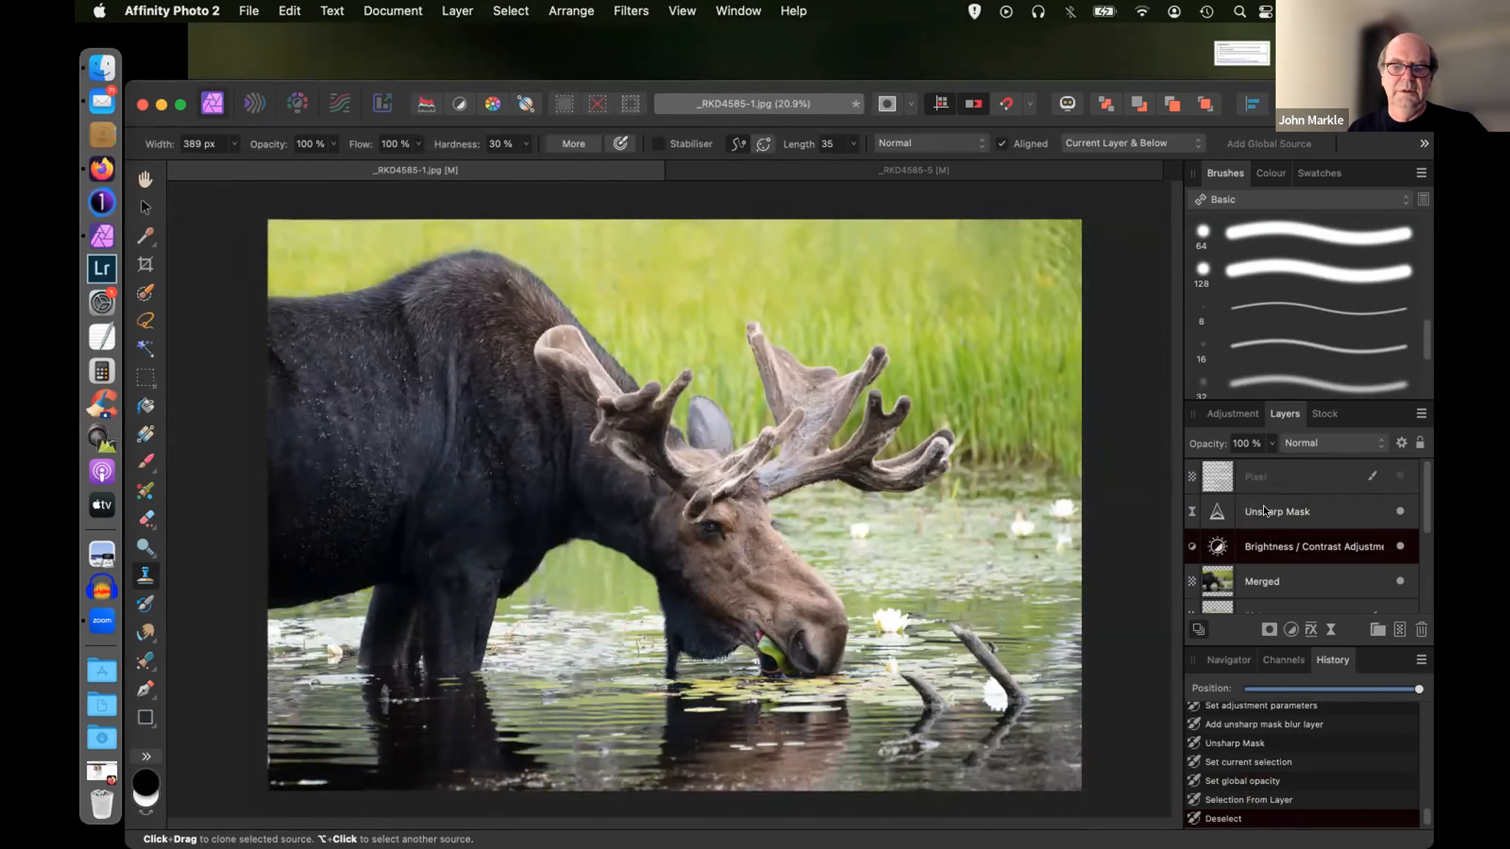
{"action": "left_click", "coordinate": [1264, 511], "text": "shift"}
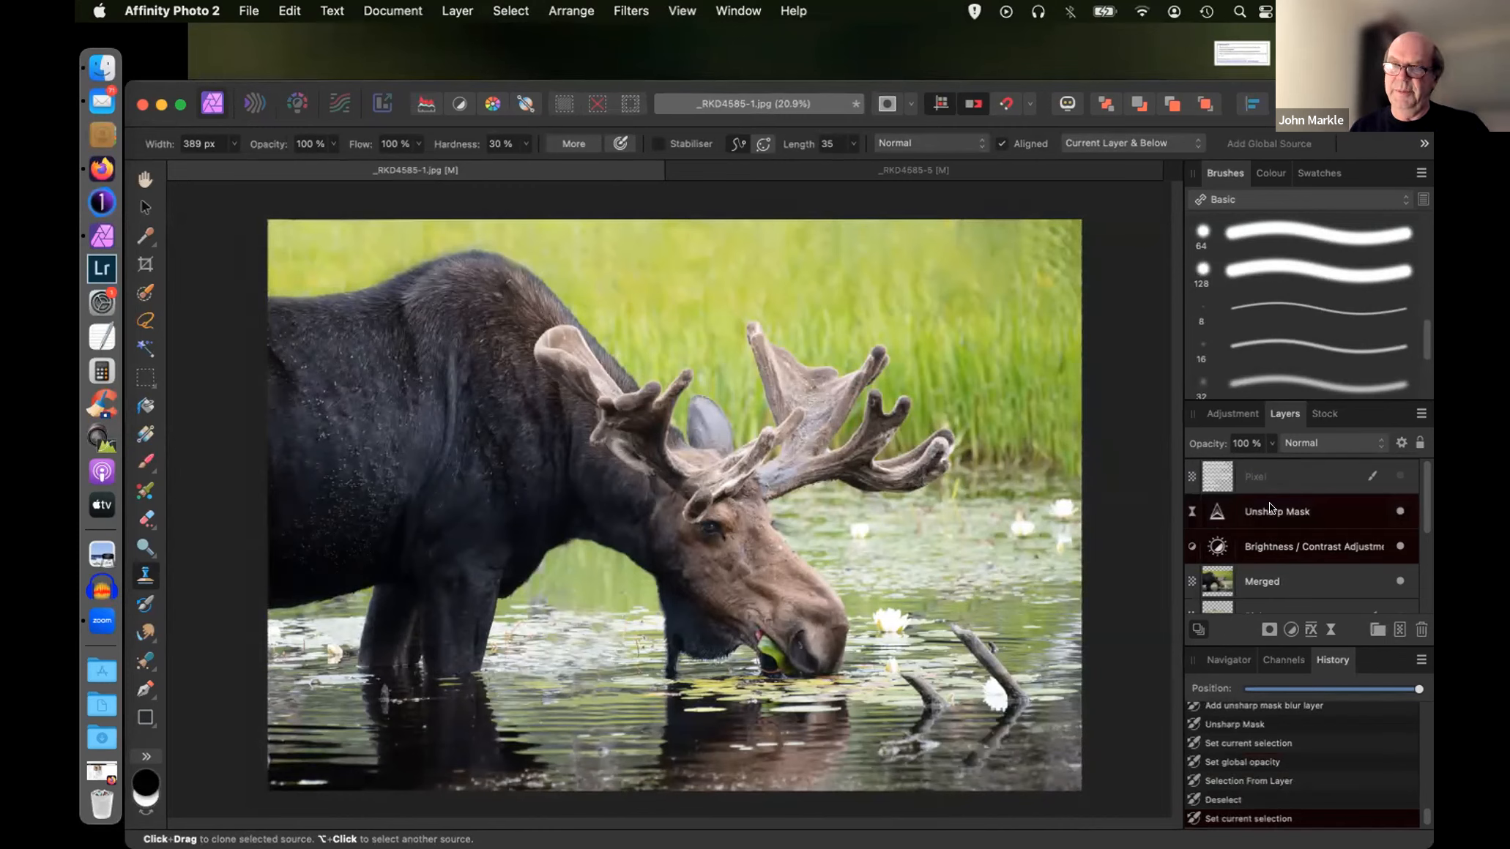
{"action": "right_click", "coordinate": [1269, 507]}
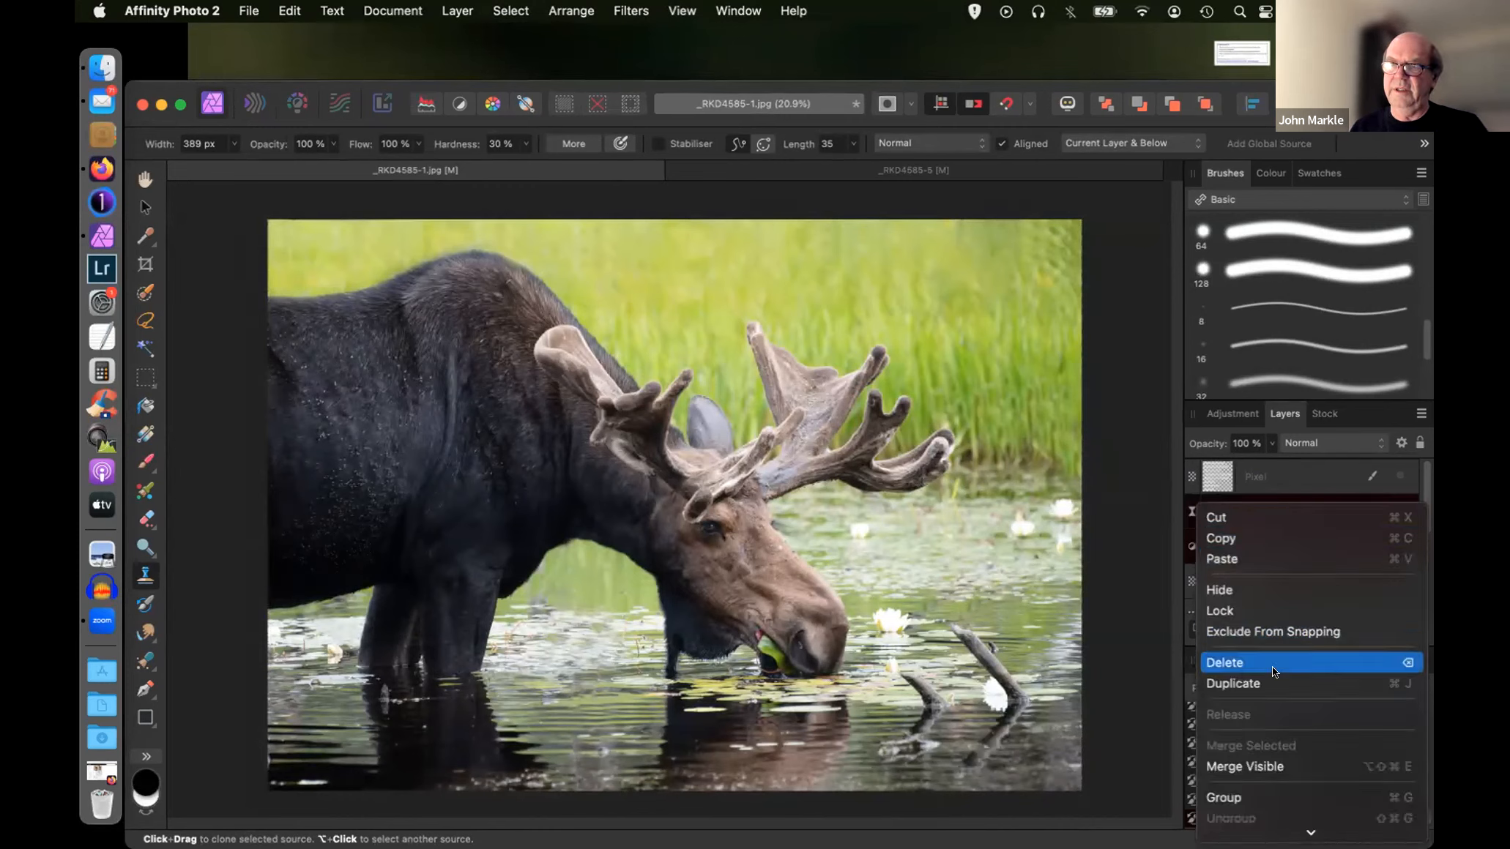
{"action": "left_click", "coordinate": [1245, 796]}
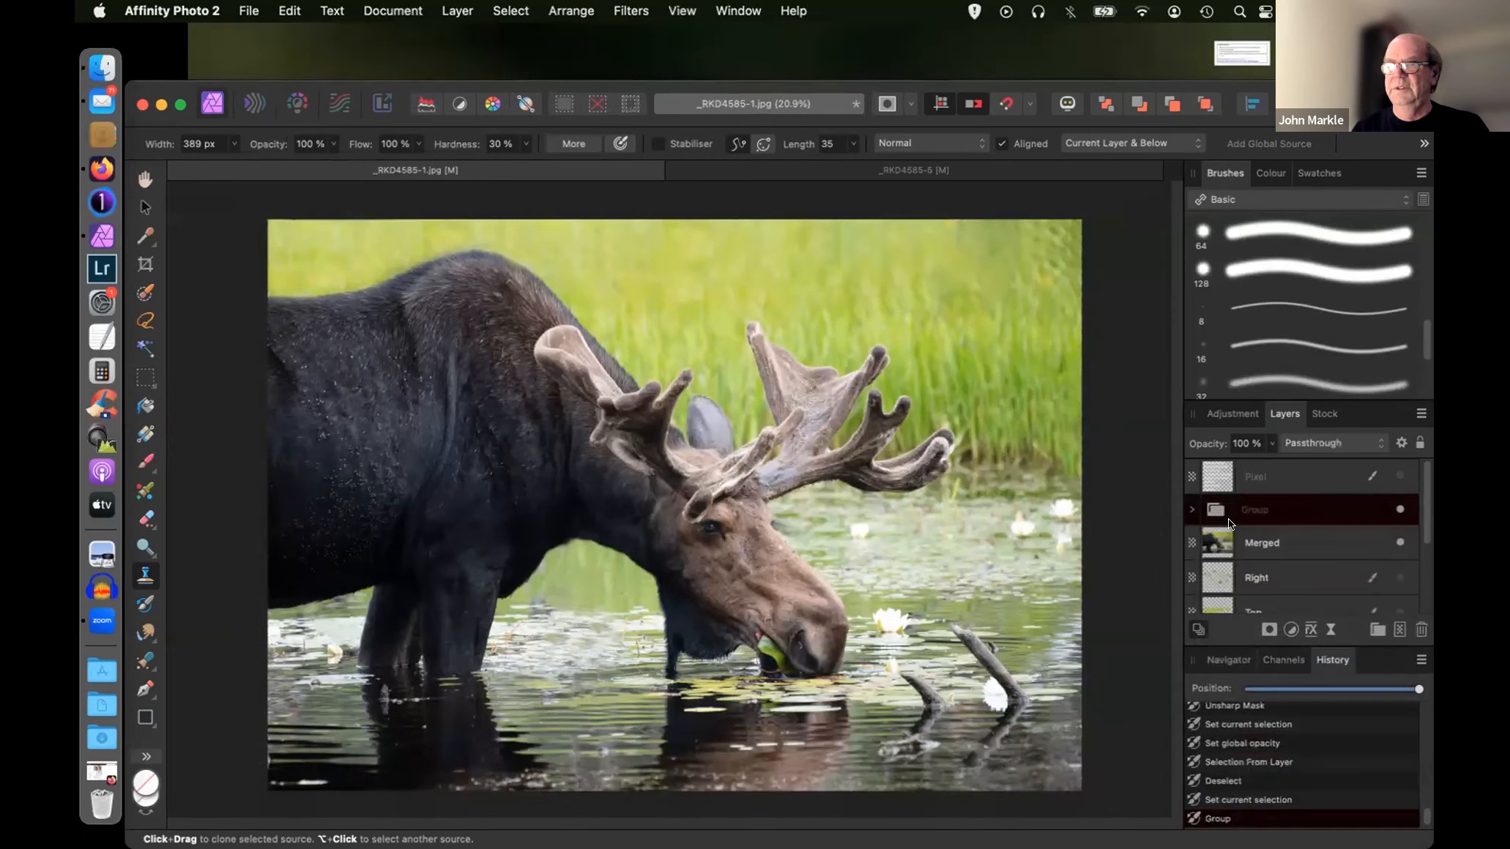
- Rename the new group to "Sharp & Brighten" and expand it to show its layers
{"action": "double_click", "coordinate": [1247, 509]}
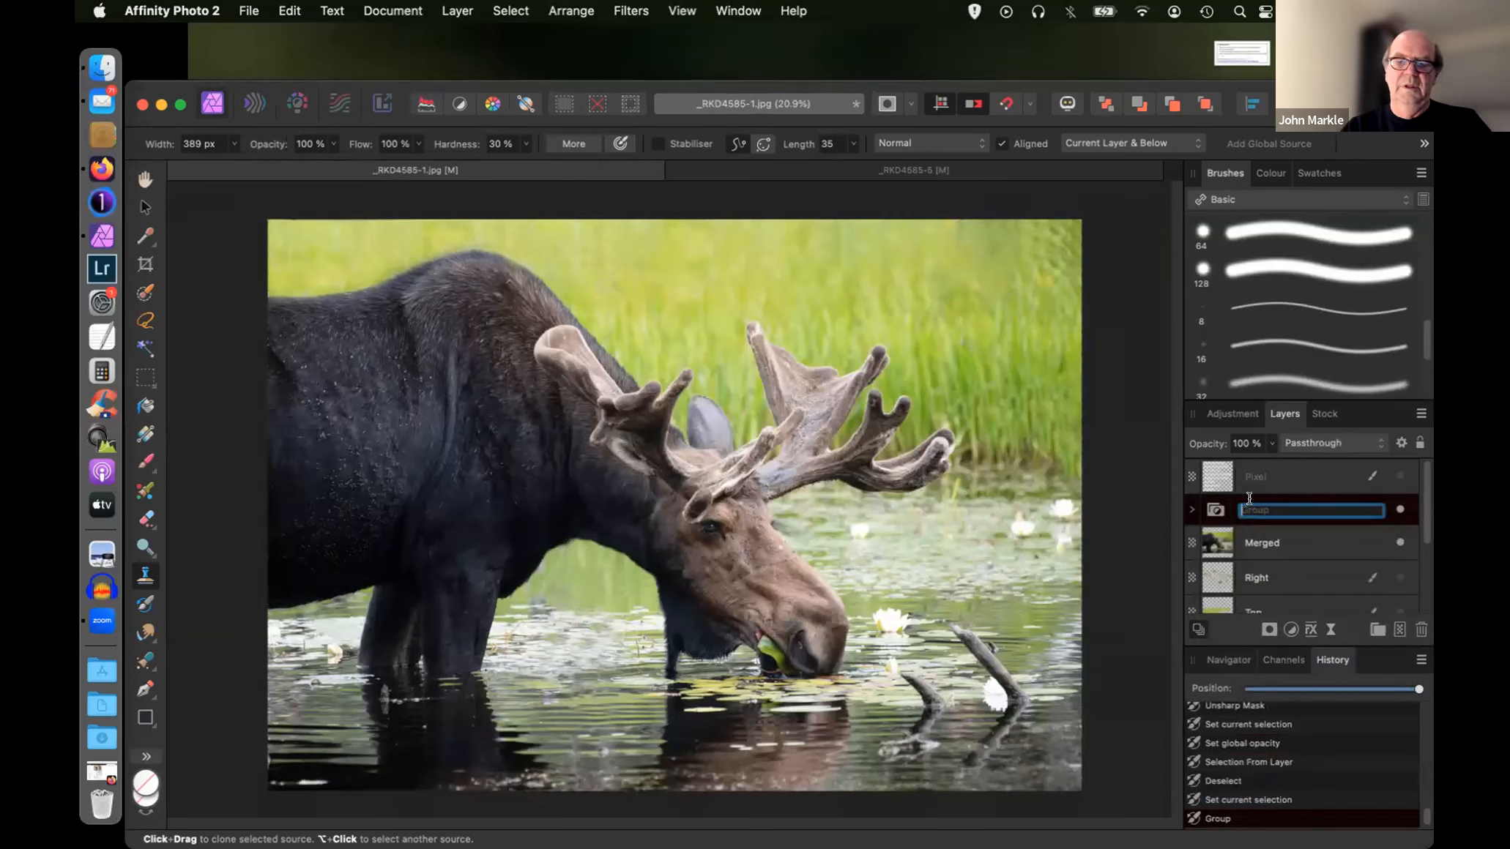
{"action": "type", "text": "Sharp"}
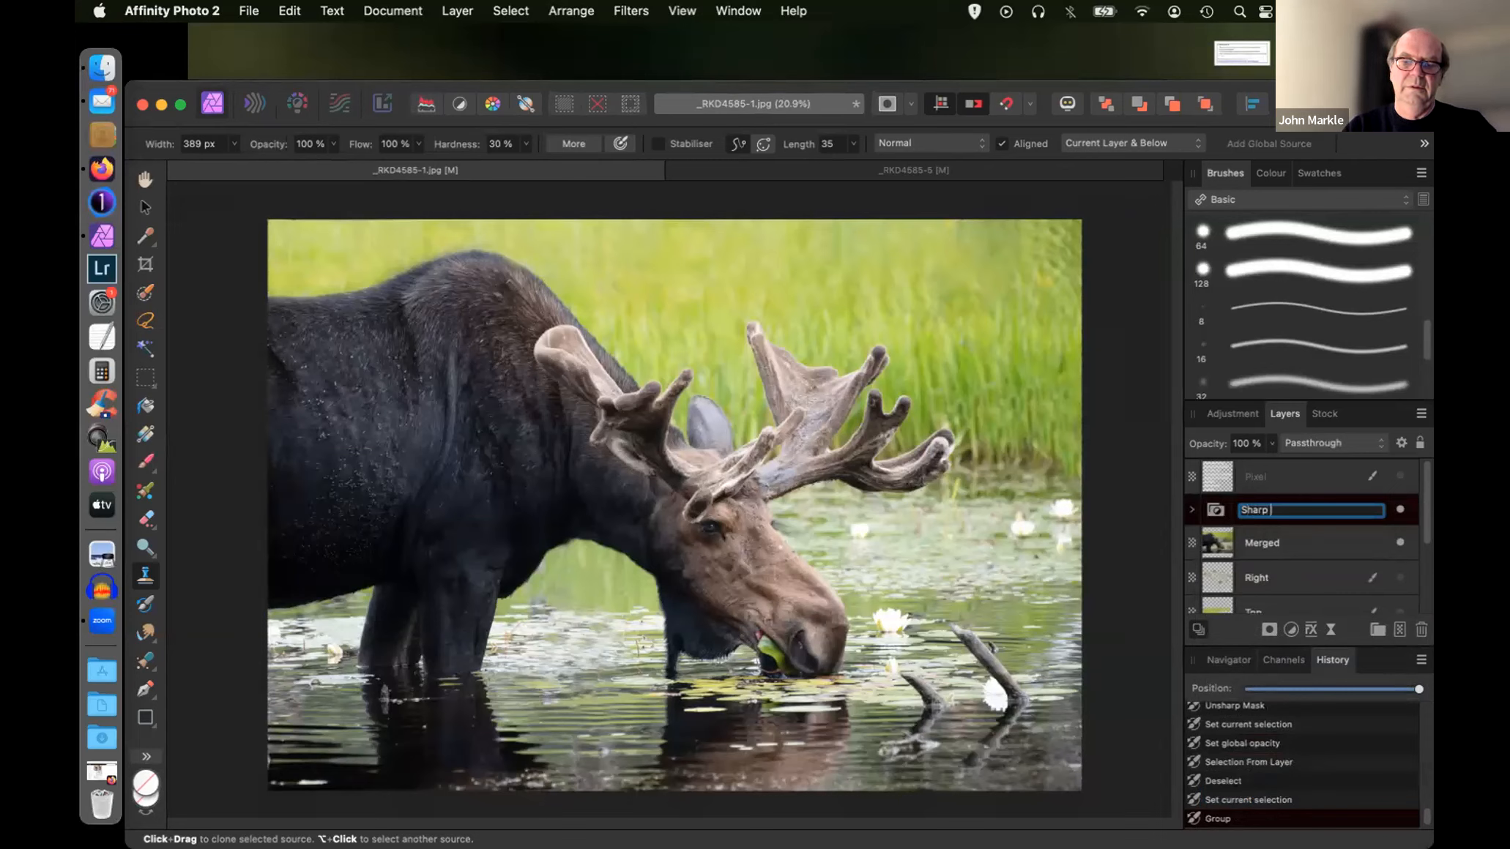
{"action": "type", "text": " & Brighten"}
{"action": "key", "text": "Return"}
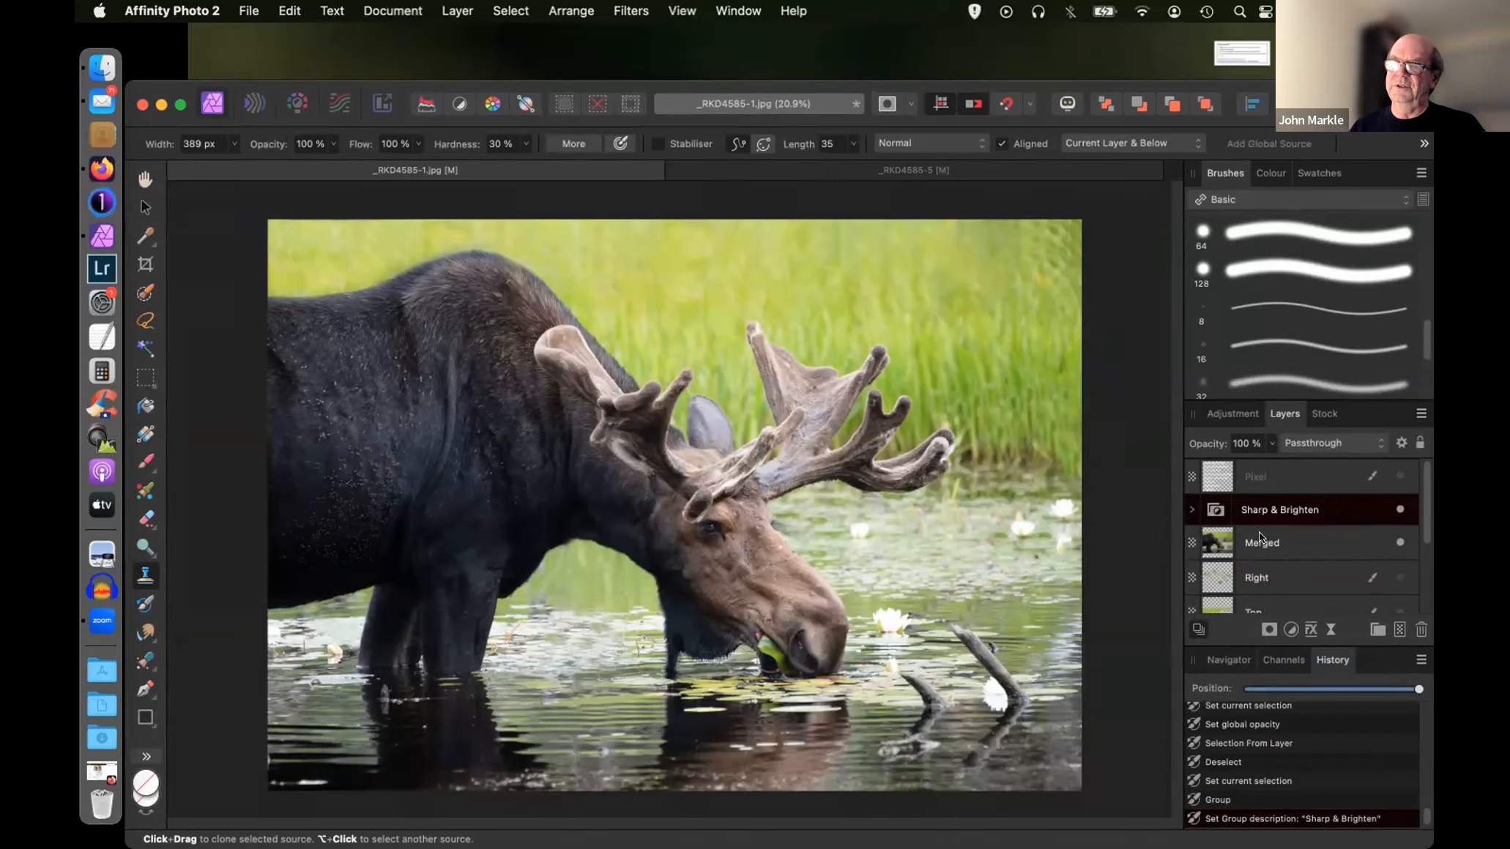
{"action": "left_click", "coordinate": [1192, 510]}
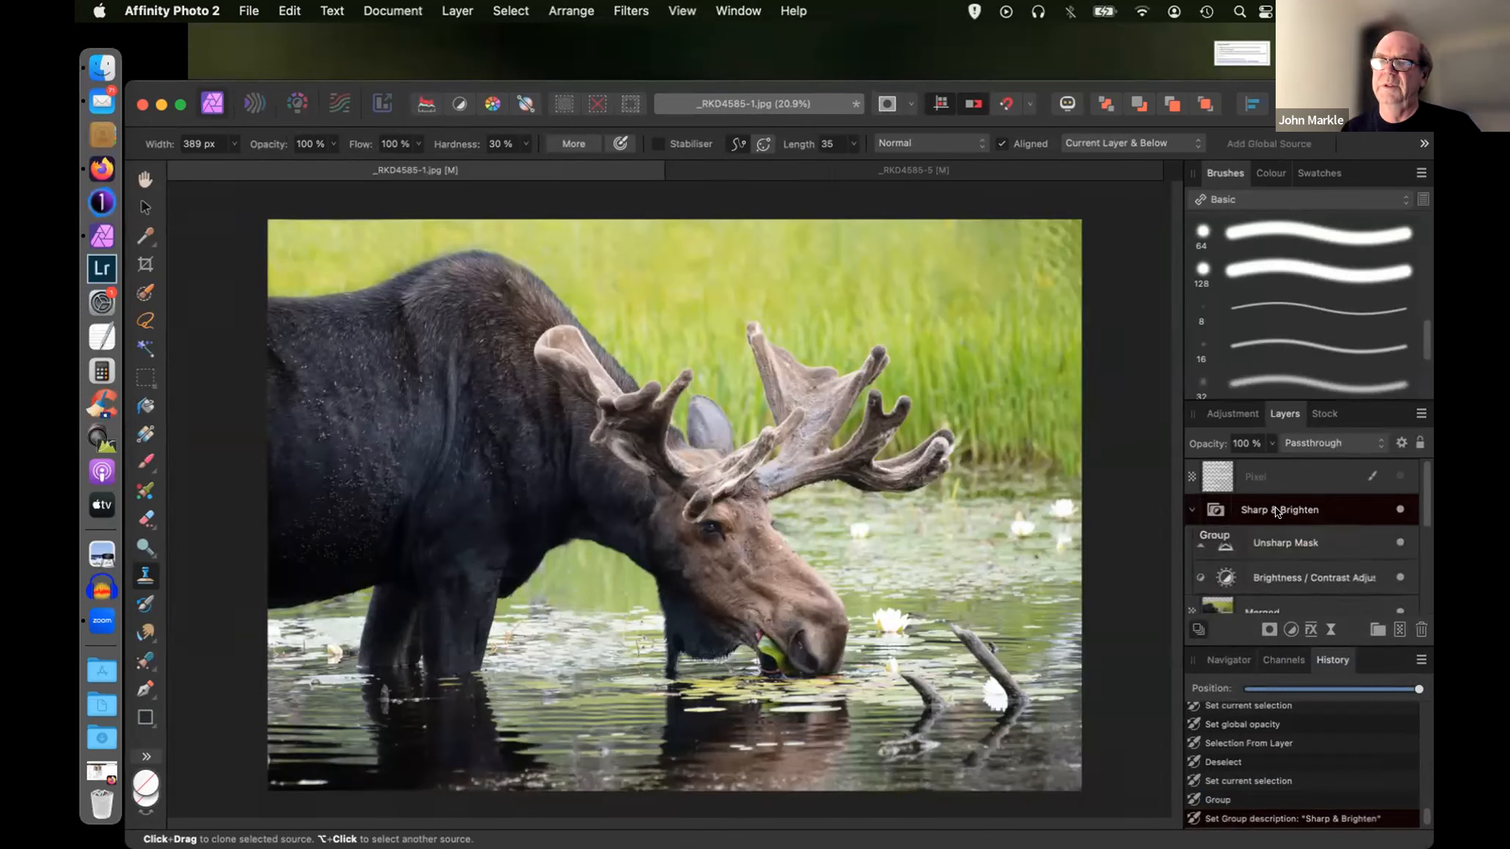
- Add a mask layer to the Sharp & Brighten group and invert it to black to hide the group's effect
{"action": "left_click", "coordinate": [1263, 629]}
{"action": "left_click", "coordinate": [1272, 645]}
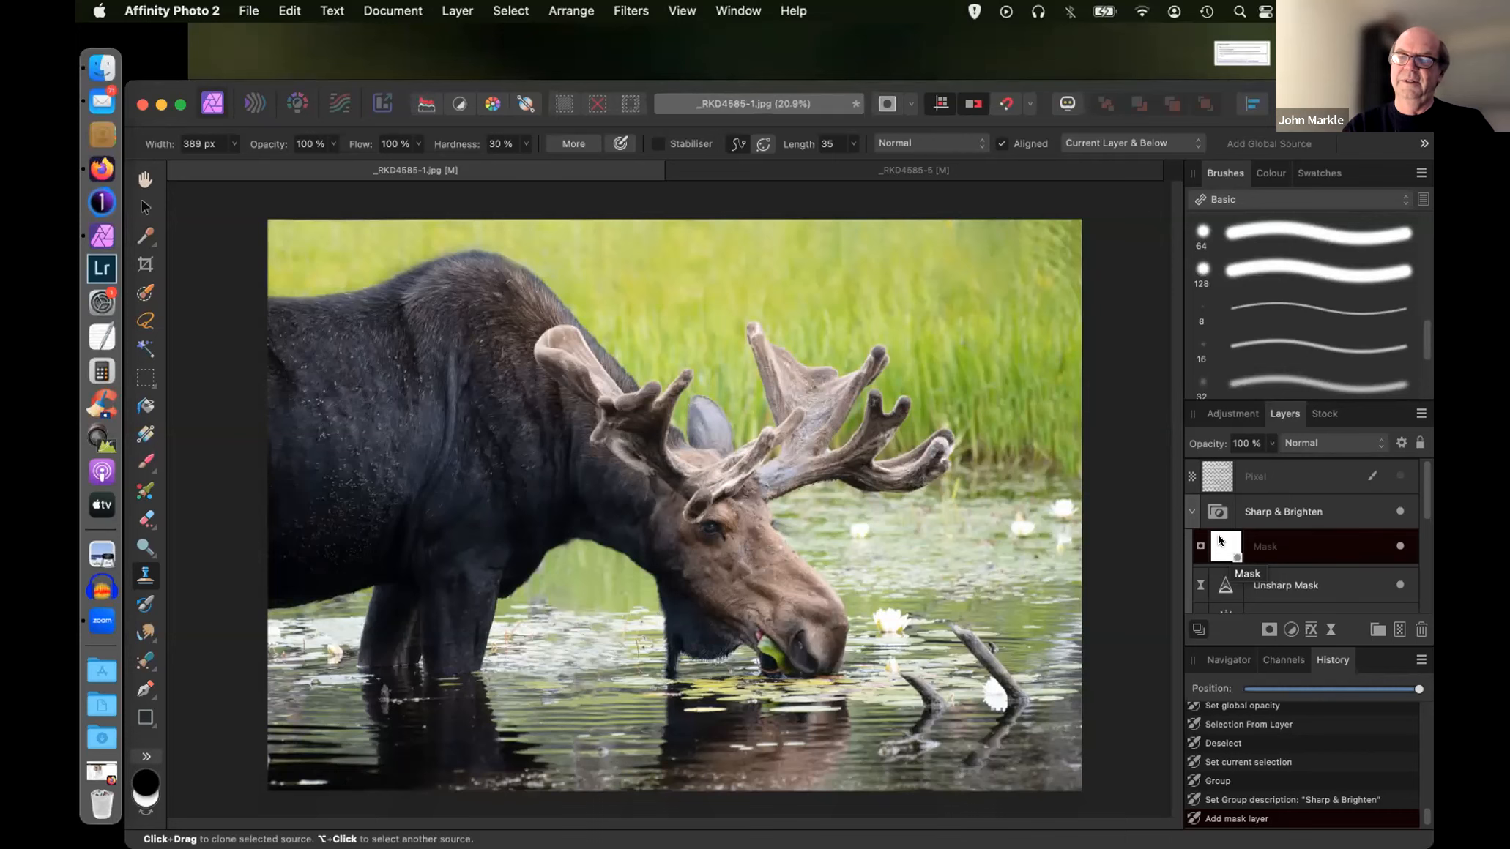
{"action": "key", "text": "super+i"}
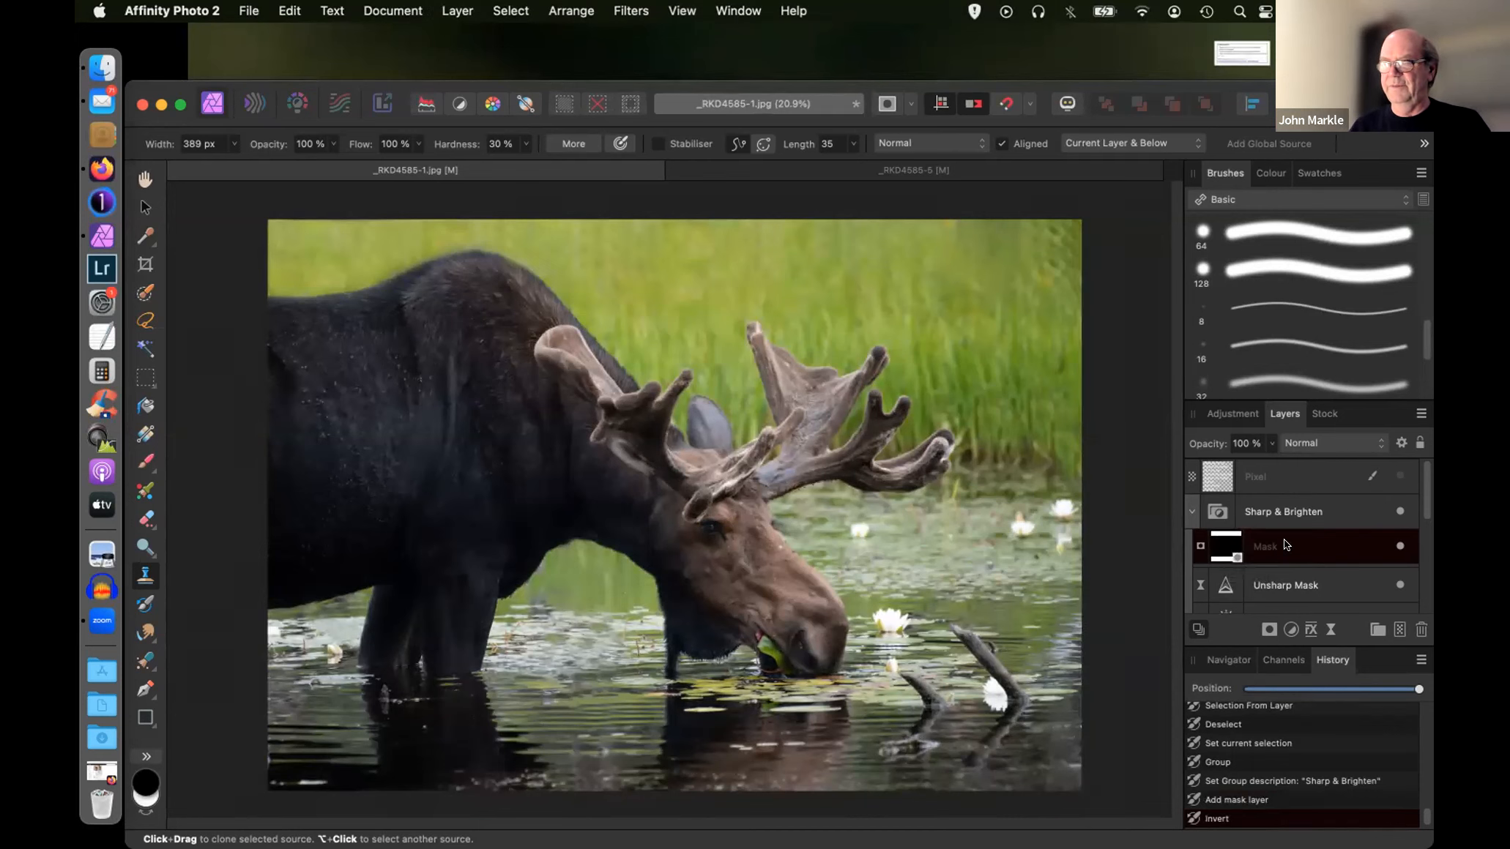
{"action": "scroll", "coordinate": [1282, 547], "scroll_direction": "down", "scroll_amount": 1}
{"action": "scroll", "coordinate": [1282, 549], "scroll_direction": "down", "scroll_amount": 2}
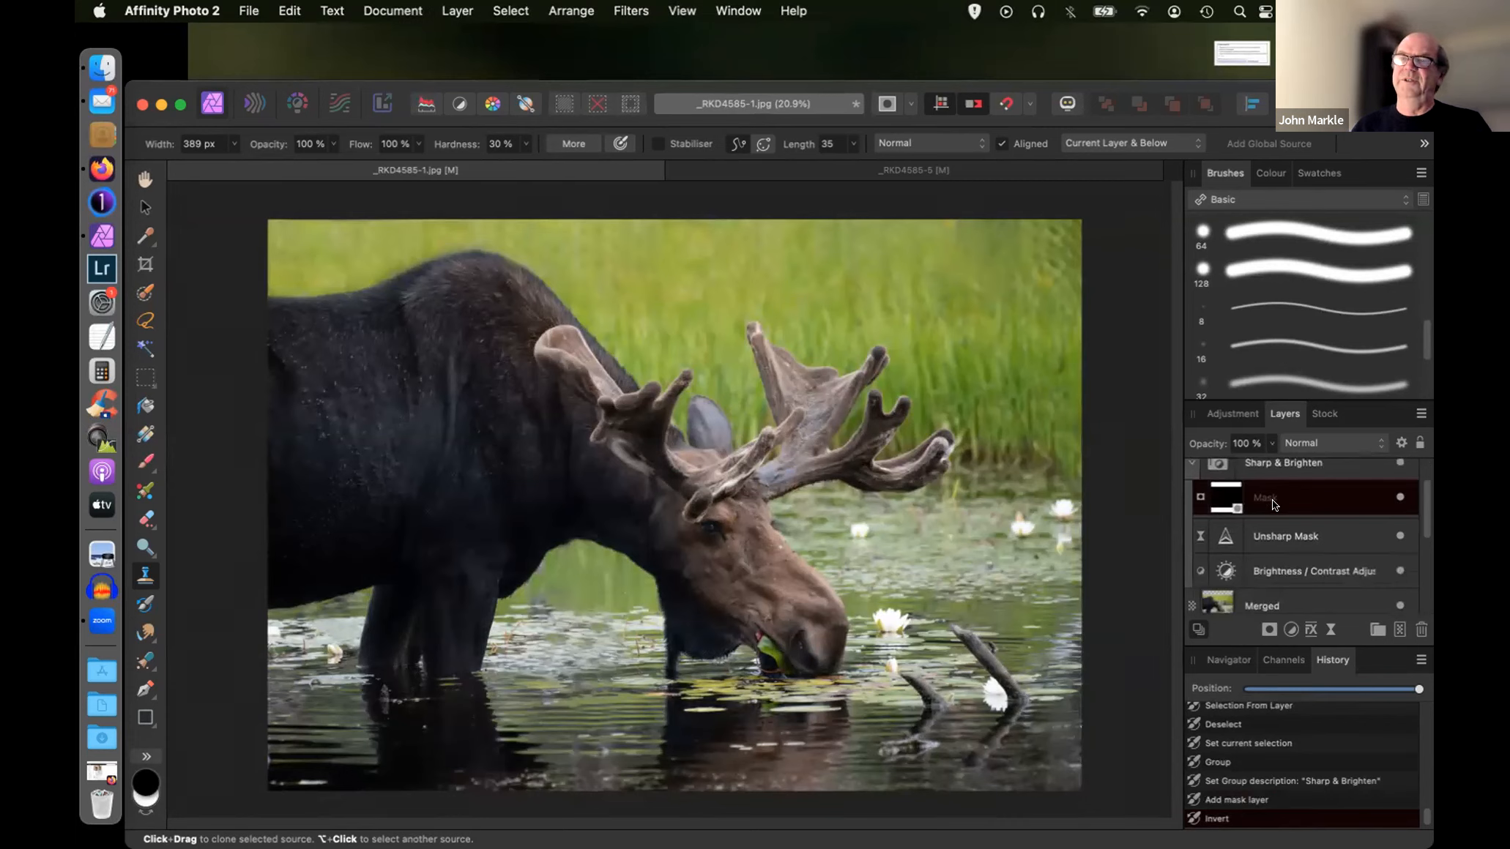
- Make white the active colour, enlarge the clone brush to 514.4 px, and reselect the Sharp & Brighten group's mask
{"action": "right_click", "coordinate": [256, 441]}
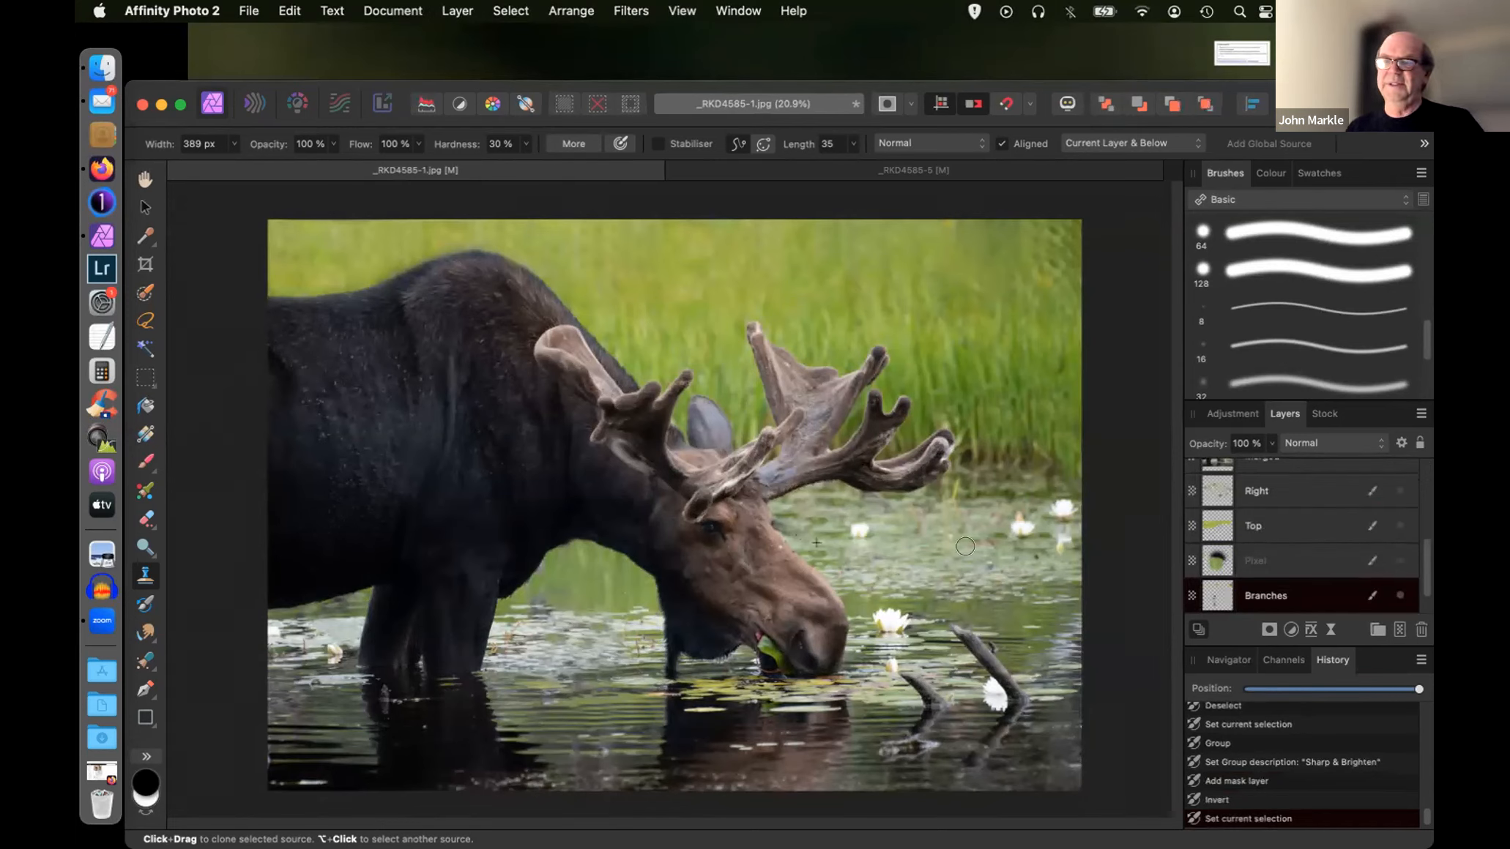
{"action": "scroll", "coordinate": [1188, 521], "scroll_direction": "up", "scroll_amount": 5}
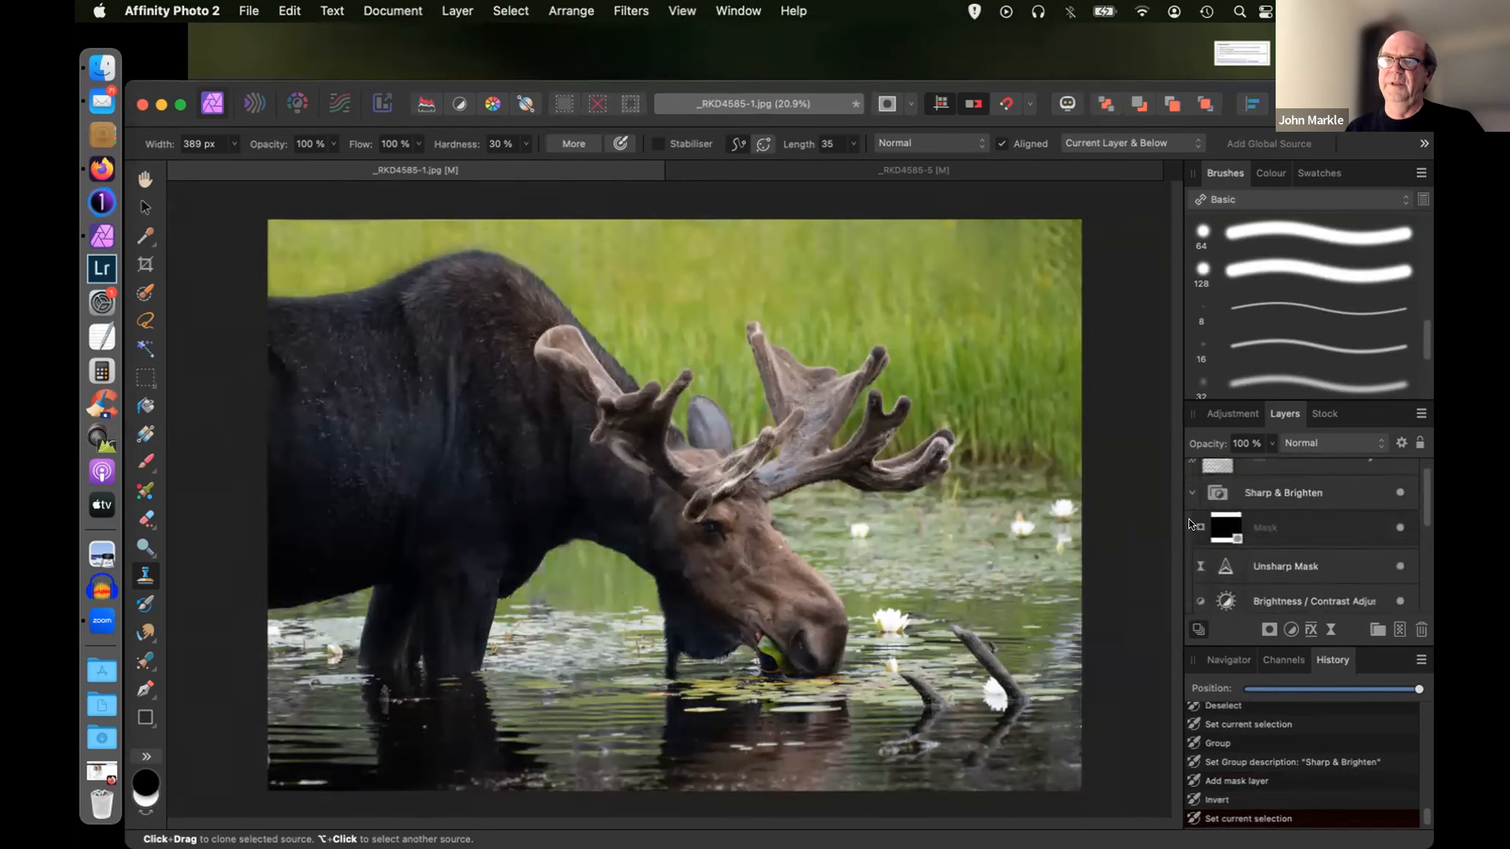
{"action": "left_click", "coordinate": [143, 798]}
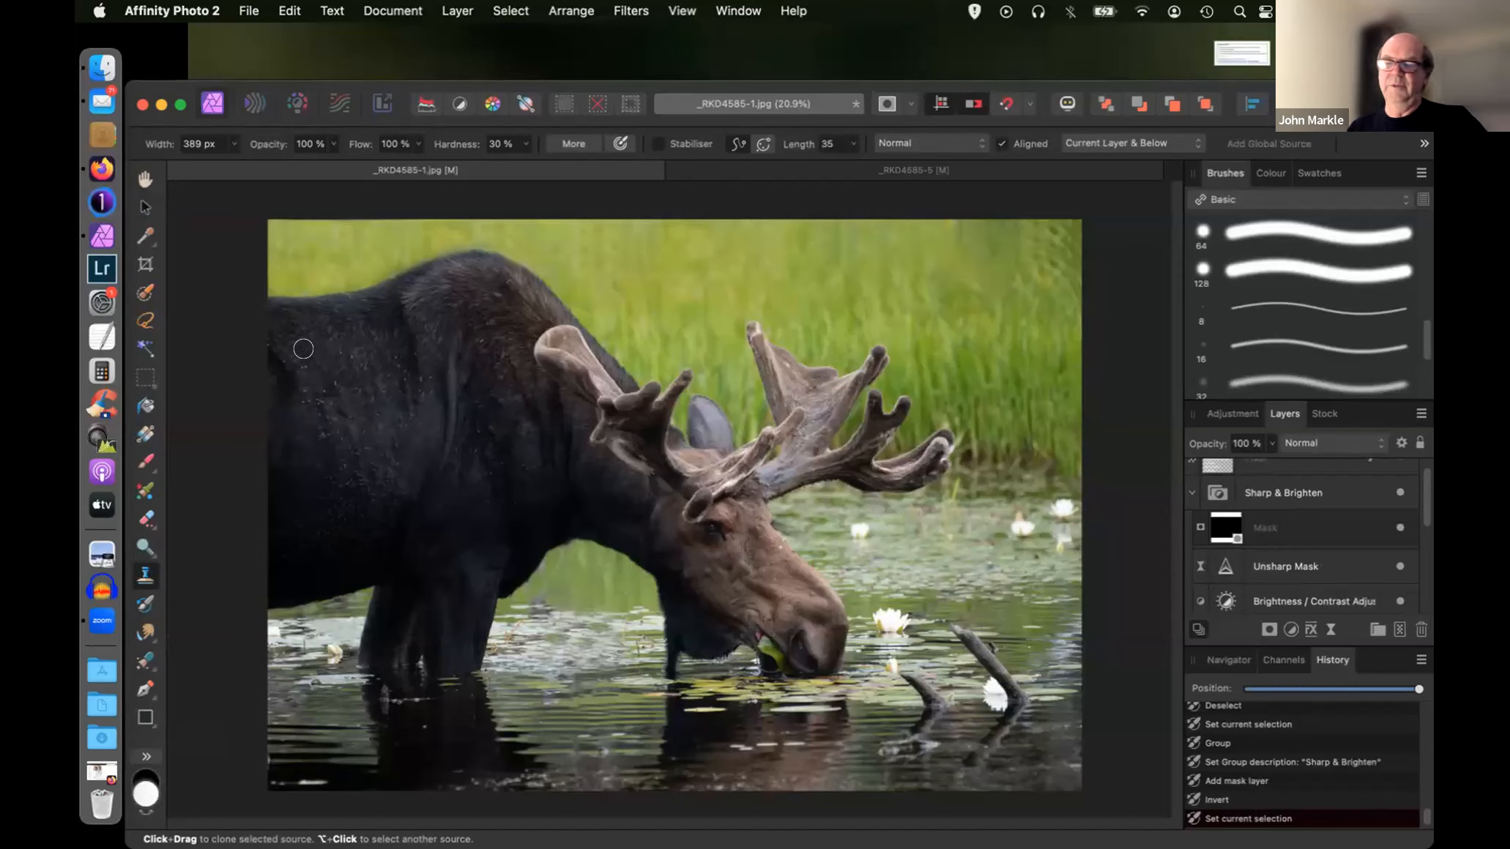
{"action": "key", "text": "bracketright"}
{"action": "key", "text": "bracketright"}
{"action": "key", "text": "bracketright"}
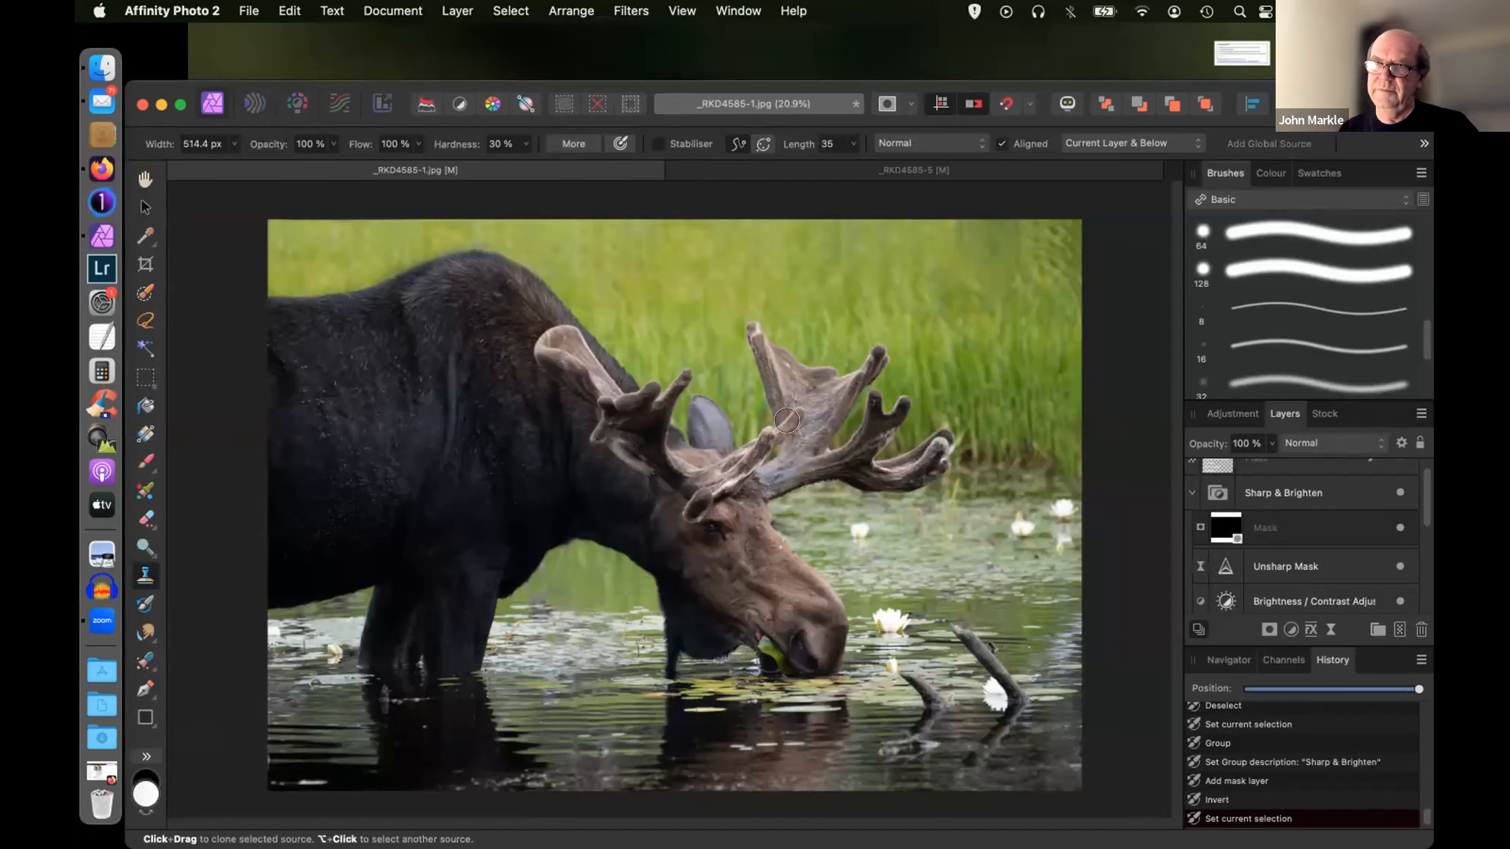
{"action": "left_click", "coordinate": [1271, 527]}
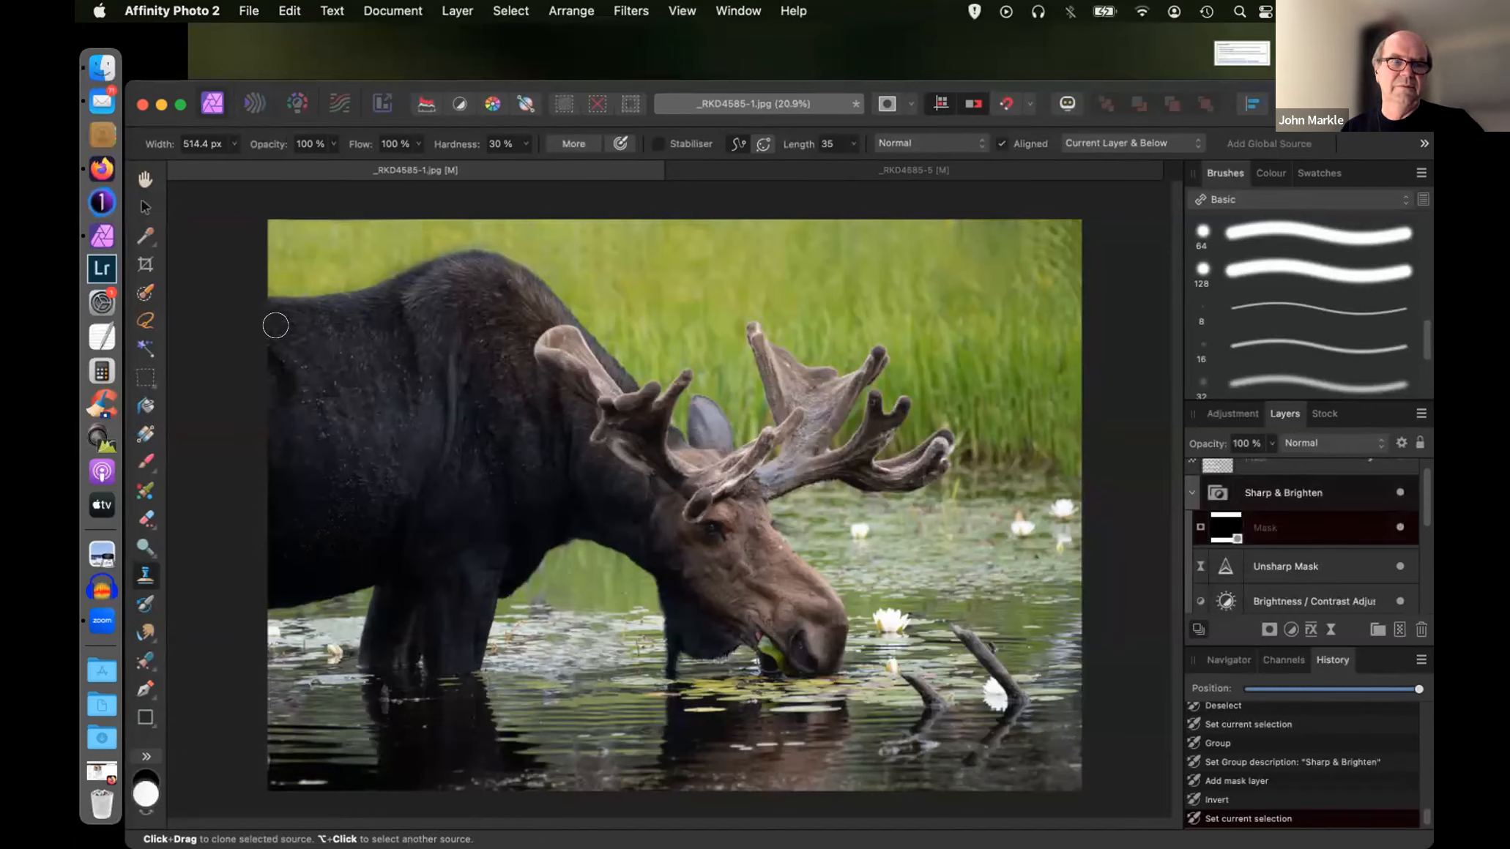
- Switch to the Paint Brush tool and raise its hardness to 100 %
{"action": "key", "text": "b"}
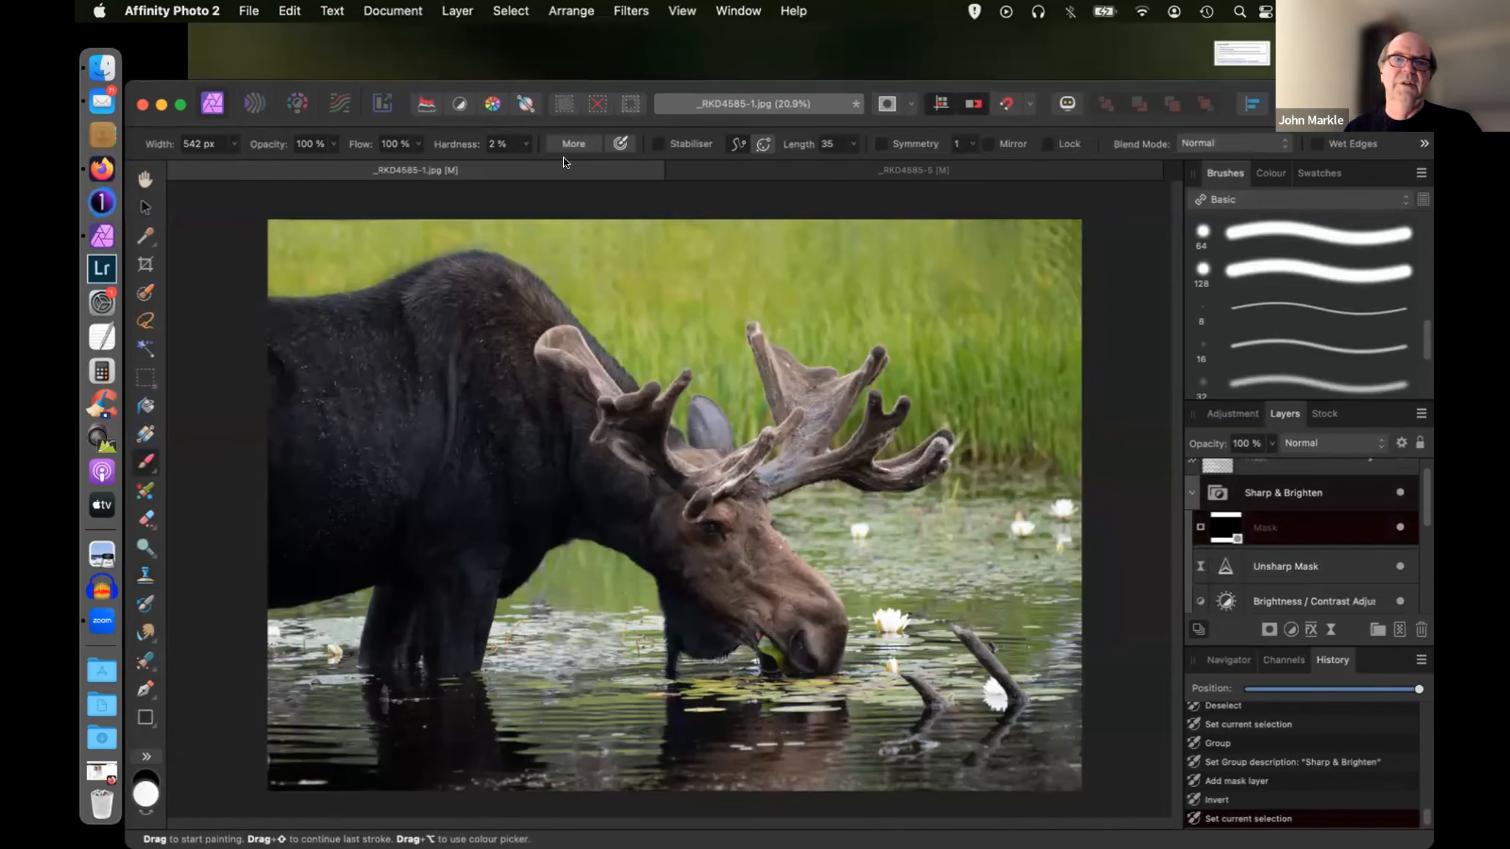
{"action": "left_click", "coordinate": [523, 145]}
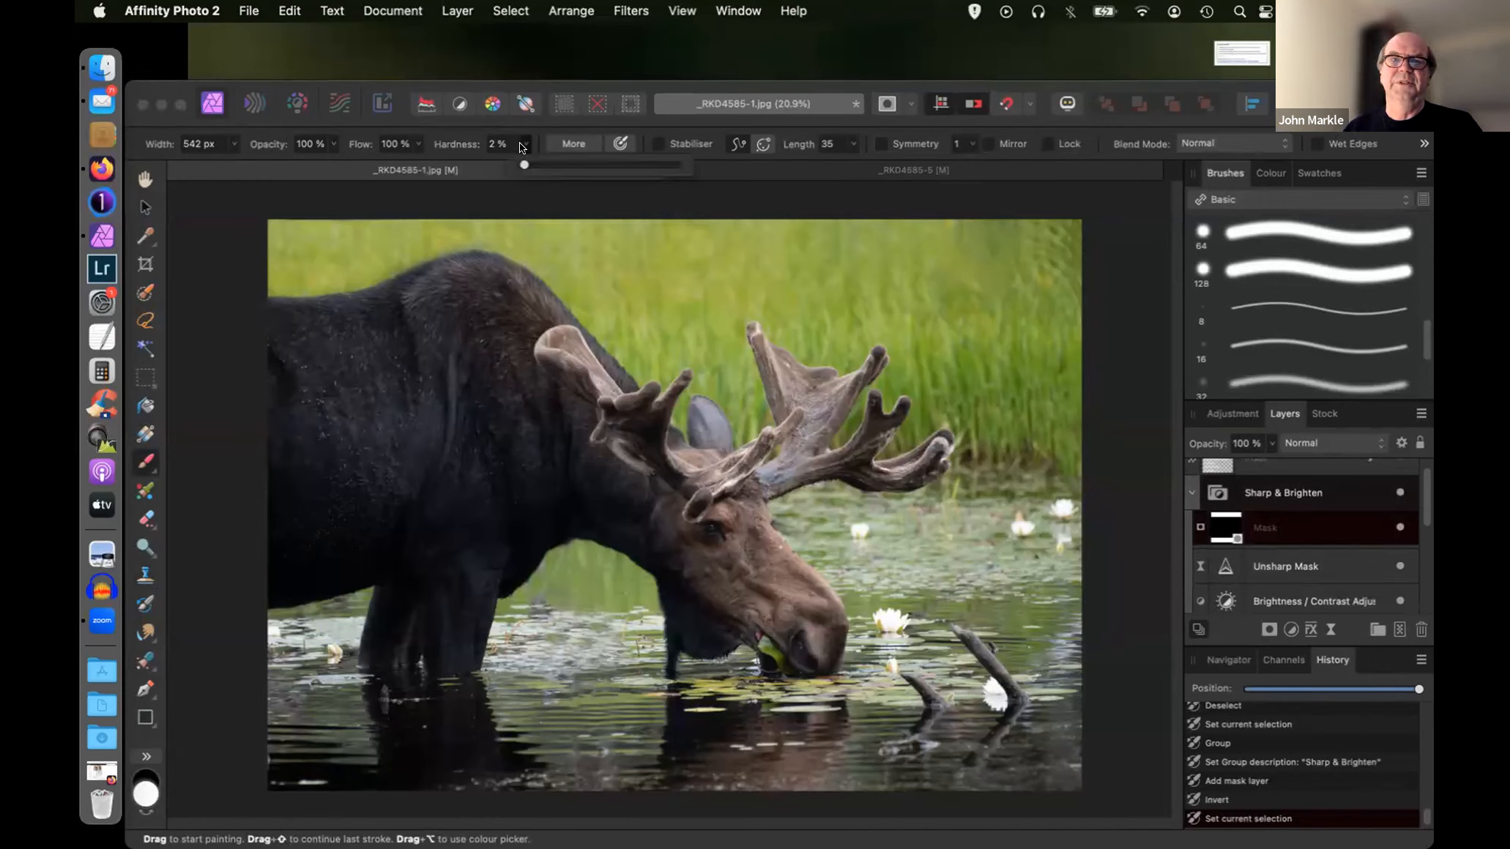
{"action": "left_click_drag", "start_coordinate": [524, 166], "coordinate": [689, 174]}
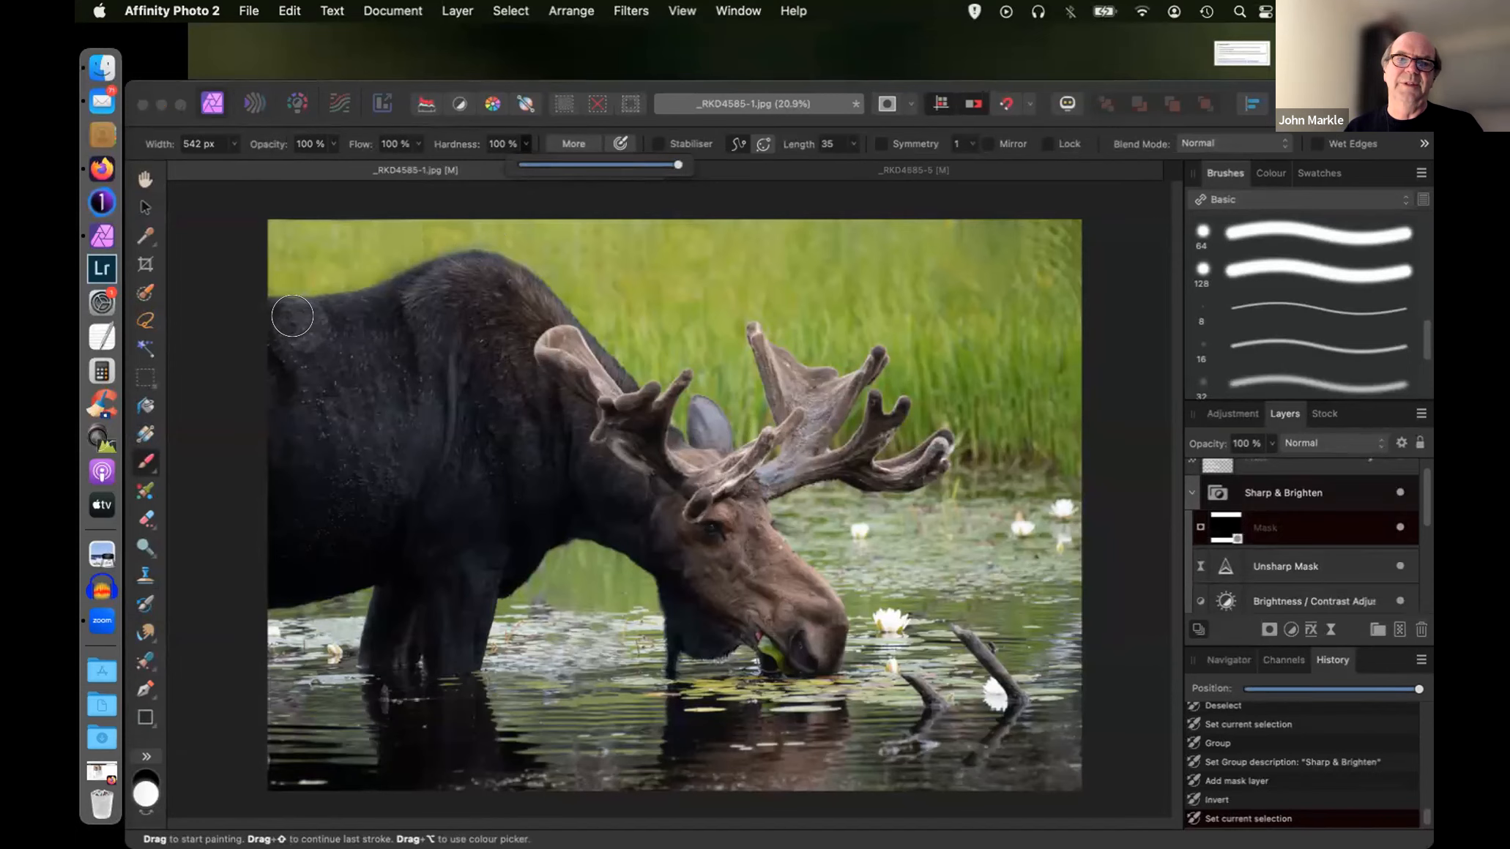
{"action": "left_click", "coordinate": [292, 316]}
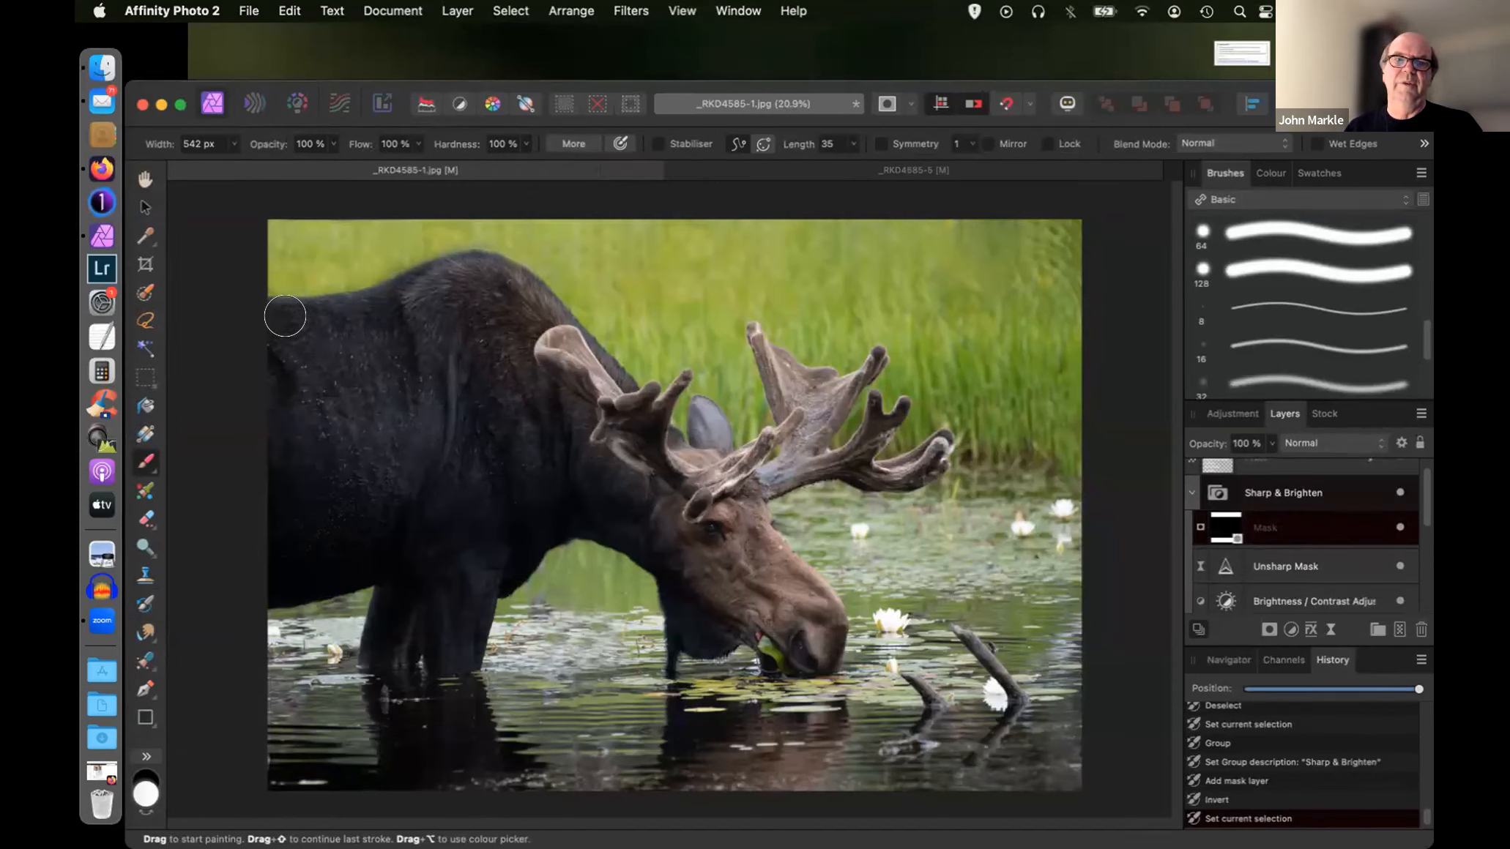
- Paint white on the mask over the moose's back, shoulder and flank to reveal the sharpening and brightening there
{"action": "left_click", "coordinate": [287, 315]}
{"action": "left_click_drag", "start_coordinate": [311, 314], "coordinate": [449, 275]}
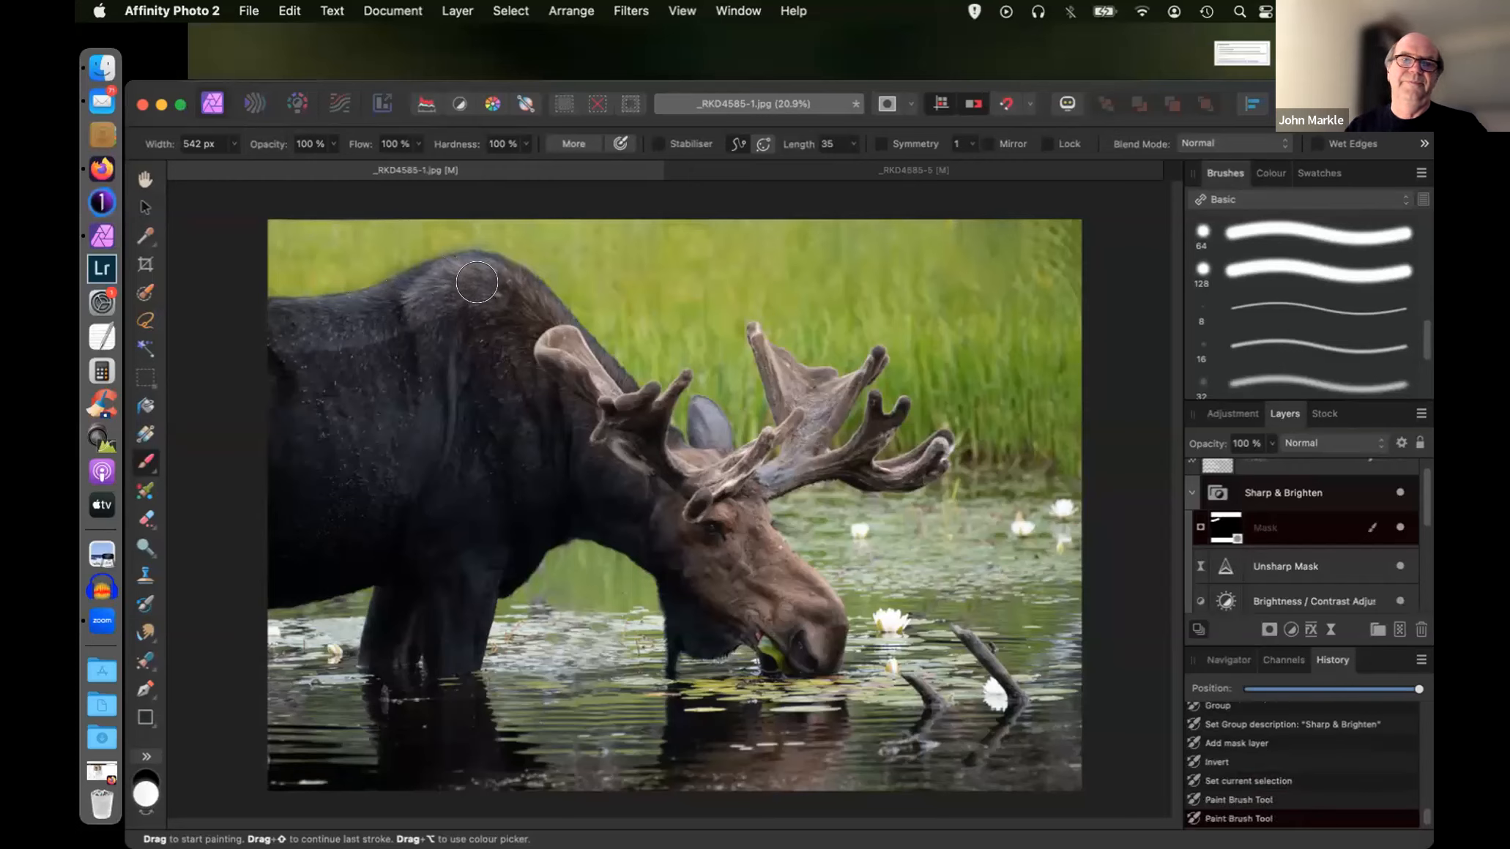
{"action": "left_click", "coordinate": [487, 279]}
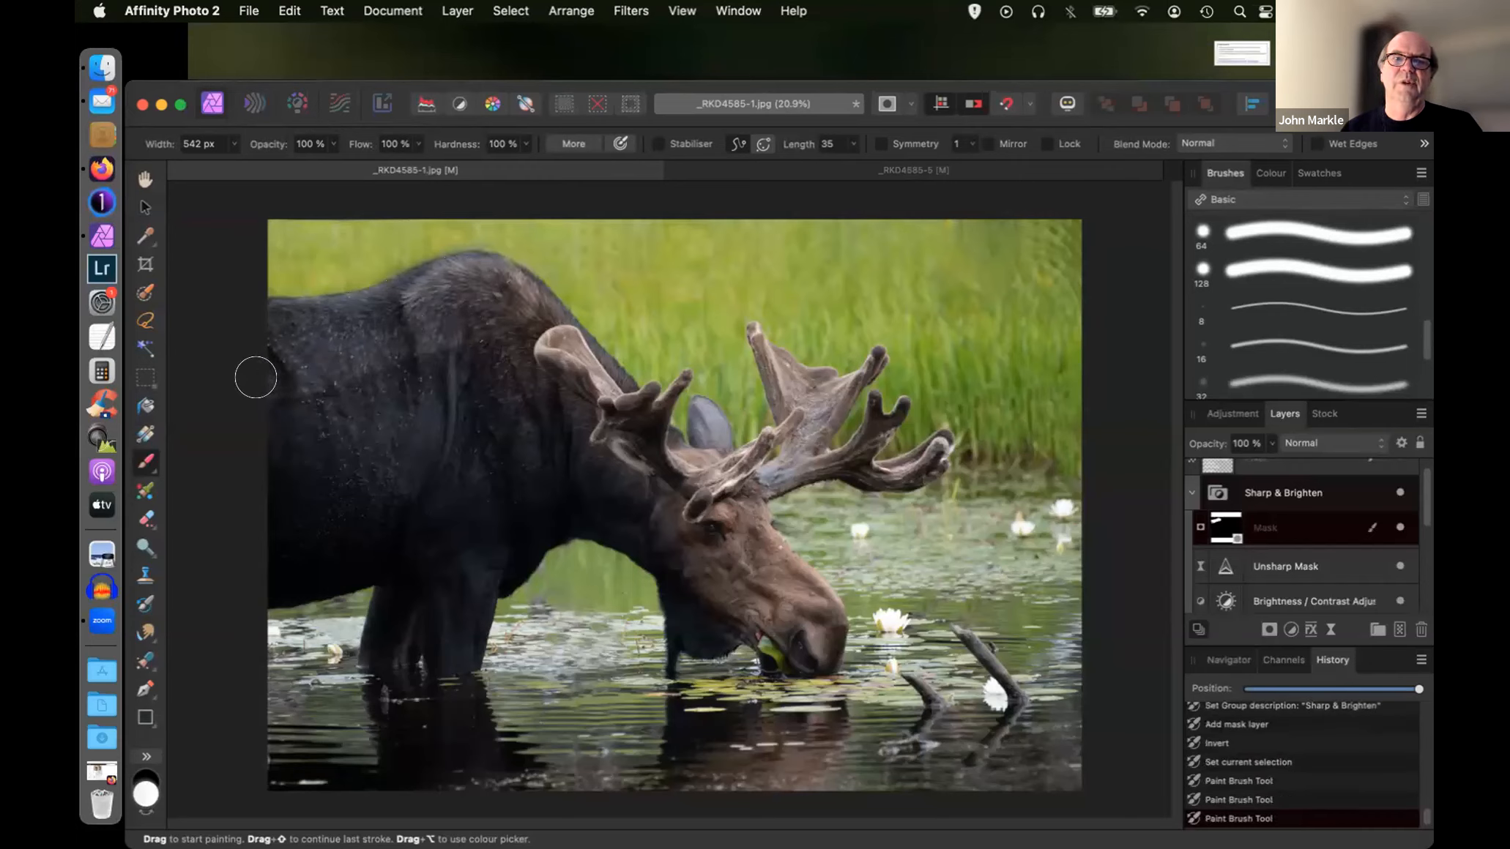
{"action": "mouse_move", "coordinate": [270, 380]}
{"action": "left_mouse_down"}
{"action": "mouse_move", "coordinate": [344, 392]}
{"action": "mouse_move", "coordinate": [443, 369]}
{"action": "left_mouse_up"}
{"action": "left_click", "coordinate": [296, 375]}
{"action": "left_click", "coordinate": [287, 355]}
{"action": "mouse_move", "coordinate": [293, 437]}
{"action": "left_mouse_down"}
{"action": "mouse_move", "coordinate": [374, 408]}
{"action": "mouse_move", "coordinate": [476, 342]}
{"action": "mouse_move", "coordinate": [398, 428]}
{"action": "mouse_move", "coordinate": [272, 508]}
{"action": "mouse_move", "coordinate": [430, 437]}
{"action": "mouse_move", "coordinate": [297, 534]}
{"action": "mouse_move", "coordinate": [309, 507]}
{"action": "mouse_move", "coordinate": [284, 430]}
{"action": "mouse_move", "coordinate": [278, 525]}
{"action": "mouse_move", "coordinate": [417, 484]}
{"action": "mouse_move", "coordinate": [479, 408]}
{"action": "mouse_move", "coordinate": [450, 497]}
{"action": "mouse_move", "coordinate": [270, 563]}
{"action": "mouse_move", "coordinate": [361, 554]}
{"action": "mouse_move", "coordinate": [446, 519]}
{"action": "mouse_move", "coordinate": [382, 640]}
{"action": "mouse_move", "coordinate": [383, 528]}
{"action": "mouse_move", "coordinate": [321, 503]}
{"action": "mouse_move", "coordinate": [308, 391]}
{"action": "mouse_move", "coordinate": [285, 348]}
{"action": "mouse_move", "coordinate": [314, 377]}
{"action": "mouse_move", "coordinate": [451, 398]}
{"action": "mouse_move", "coordinate": [475, 422]}
{"action": "mouse_move", "coordinate": [443, 643]}
{"action": "mouse_move", "coordinate": [437, 613]}
{"action": "mouse_move", "coordinate": [465, 586]}
{"action": "mouse_move", "coordinate": [449, 631]}
{"action": "mouse_move", "coordinate": [519, 529]}
{"action": "mouse_move", "coordinate": [539, 462]}
{"action": "mouse_move", "coordinate": [492, 420]}
{"action": "mouse_move", "coordinate": [534, 413]}
{"action": "mouse_move", "coordinate": [488, 361]}
{"action": "left_mouse_up"}
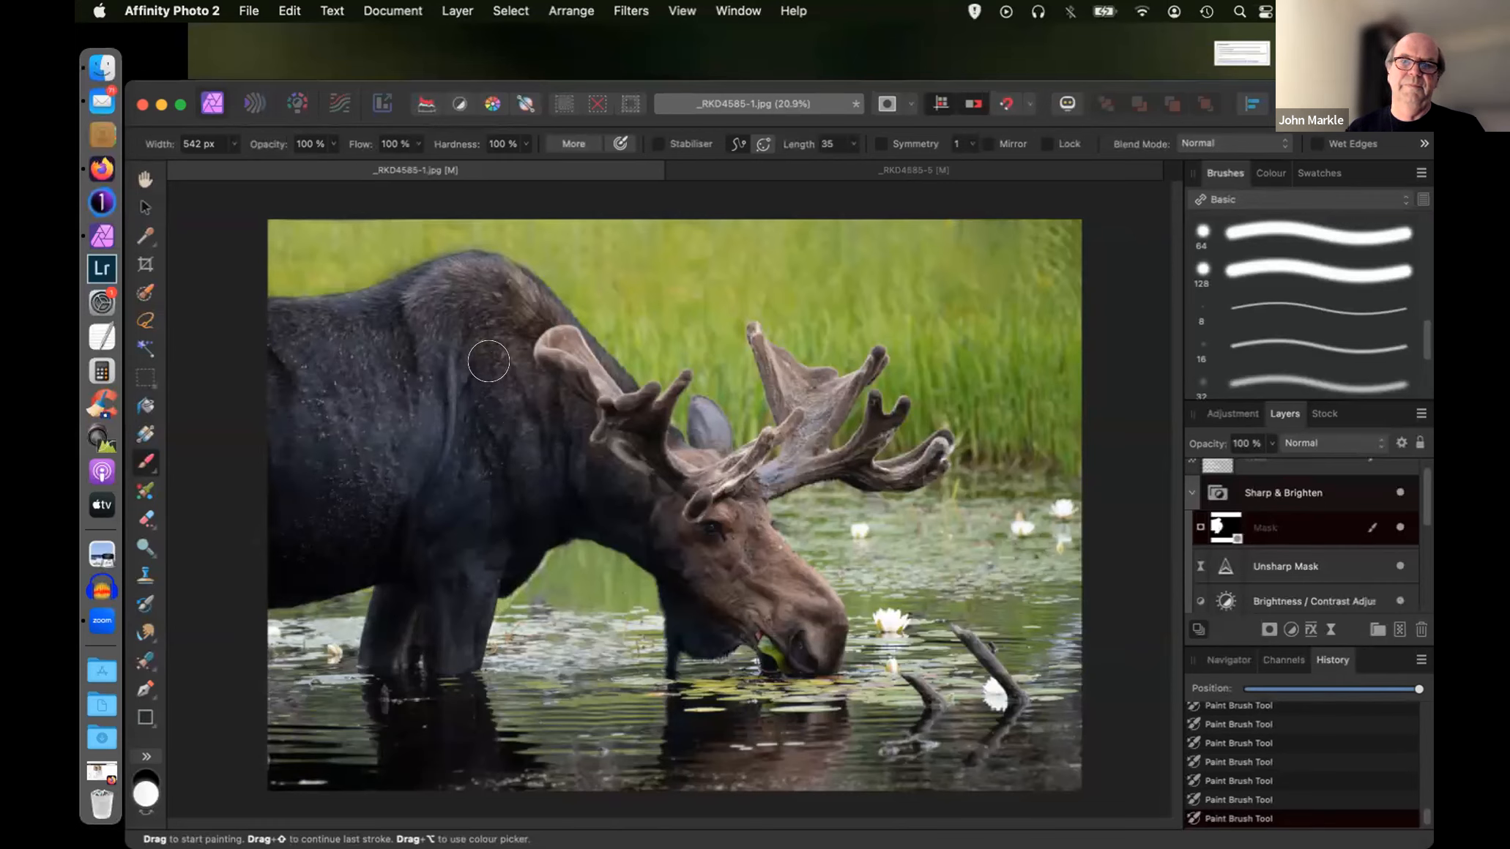
- Reduce the brush width to 240.5 px and paint the mask white over the moose's neck and front legs
{"action": "key", "text": "bracketleft"}
{"action": "key", "text": "bracketleft"}
{"action": "key", "text": "bracketleft"}
{"action": "key", "text": "bracketleft"}
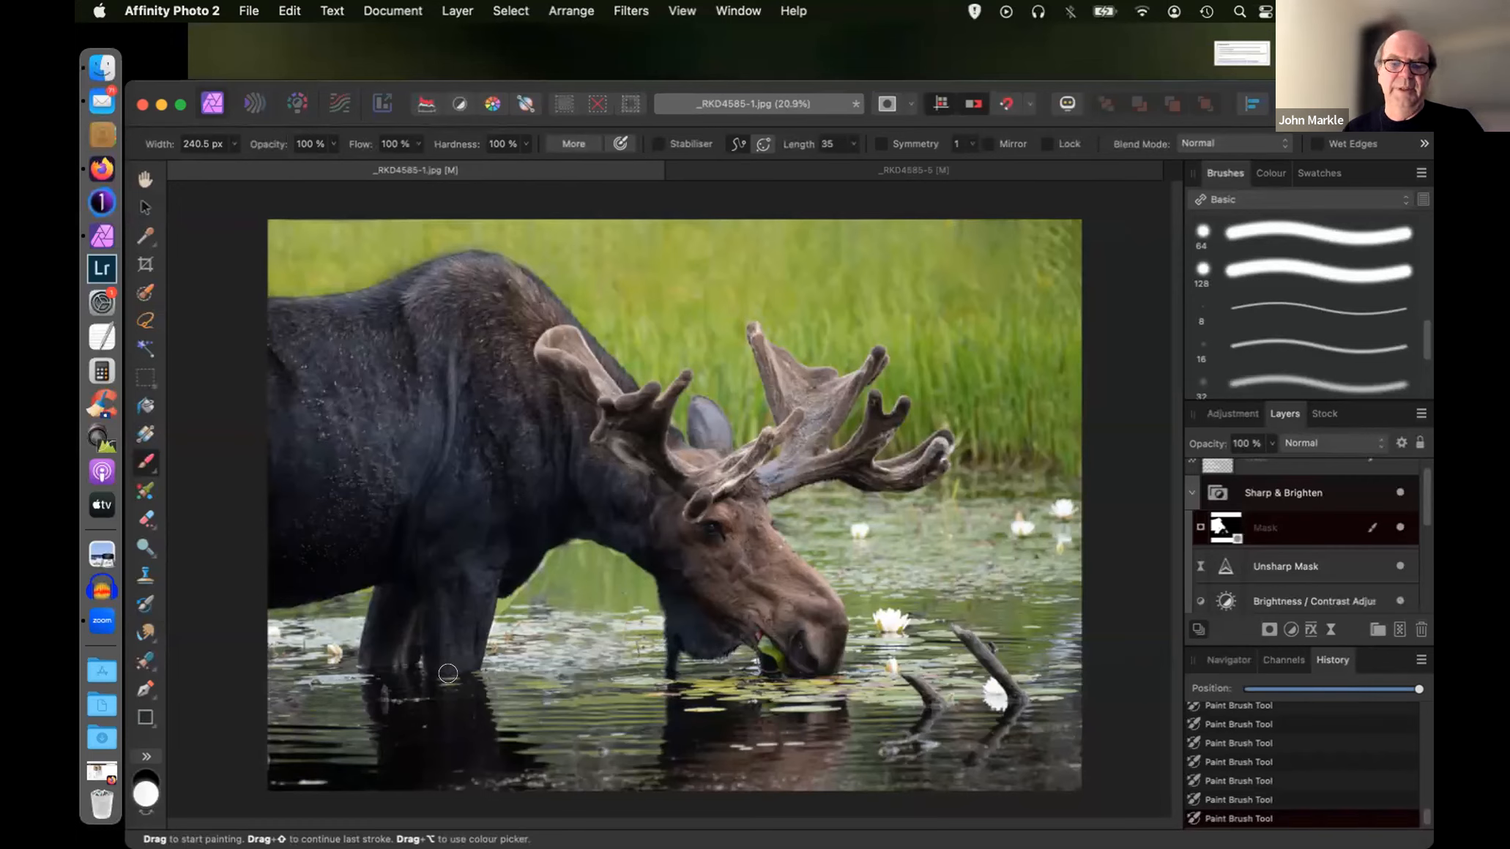
- Switch the painting colour to black and lower the brush flow to 35 %
{"action": "key", "text": "x"}
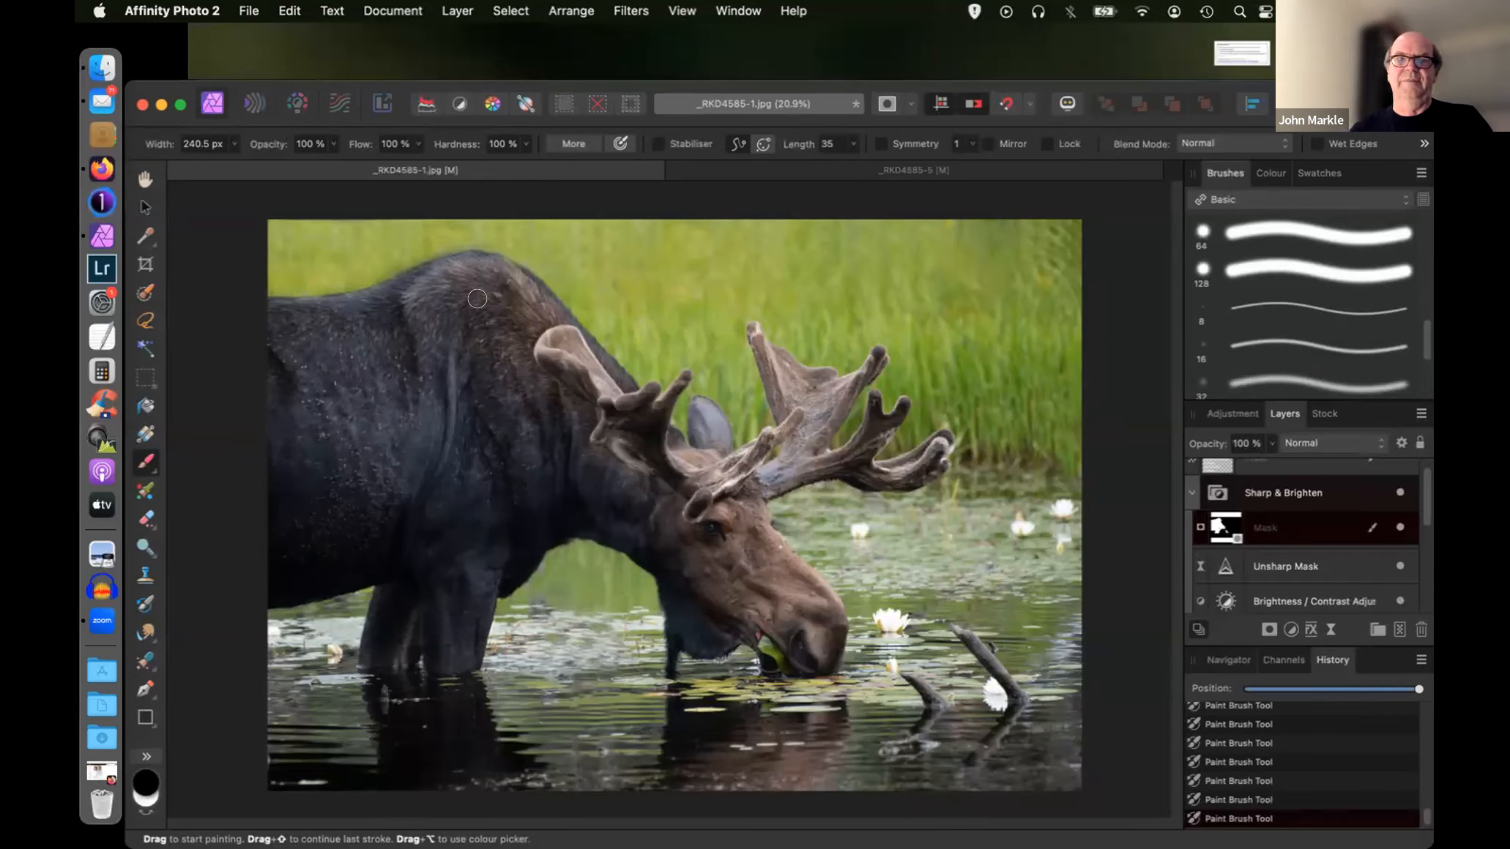
{"action": "left_click", "coordinate": [418, 145]}
{"action": "left_click_drag", "start_coordinate": [414, 165], "coordinate": [313, 171]}
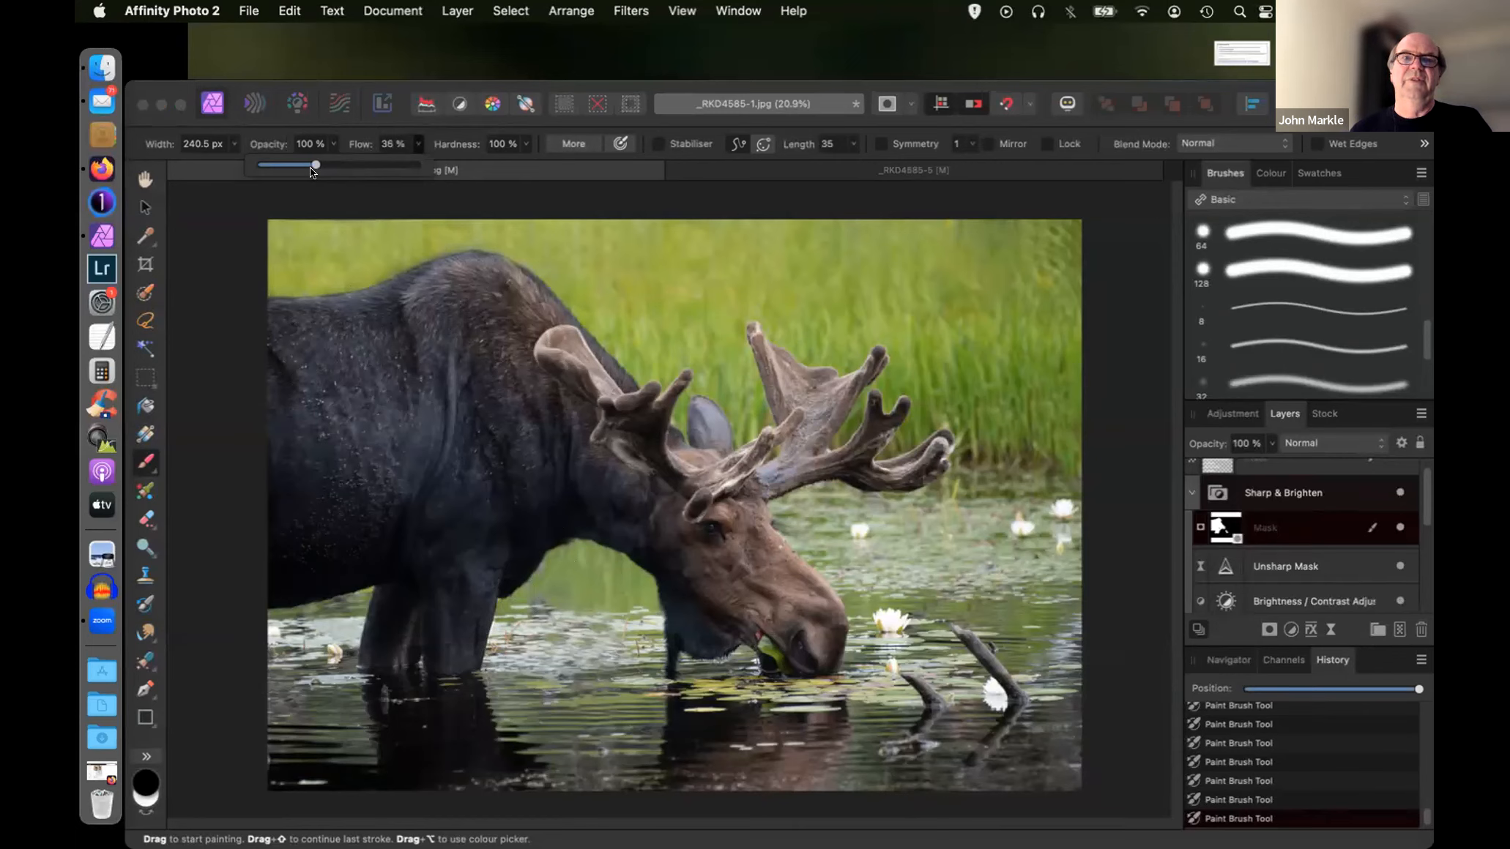
- Reduce the brush width to 106.7 px and raise the brush flow to 100 %
{"action": "left_click_drag", "start_coordinate": [342, 177], "coordinate": [345, 176]}
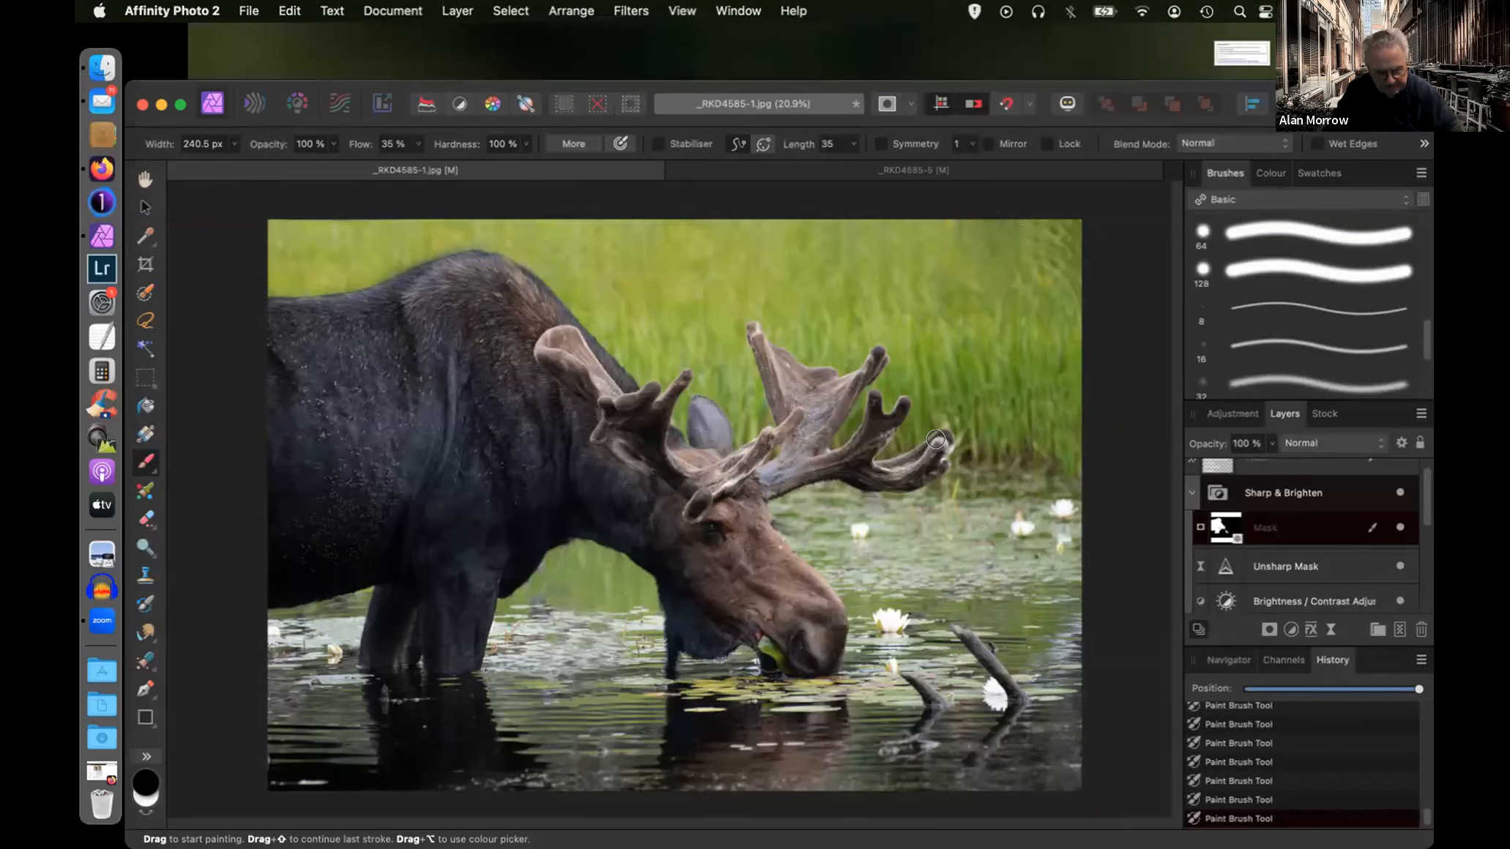
{"action": "key", "text": "bracketleft"}
{"action": "key", "text": "bracketleft"}
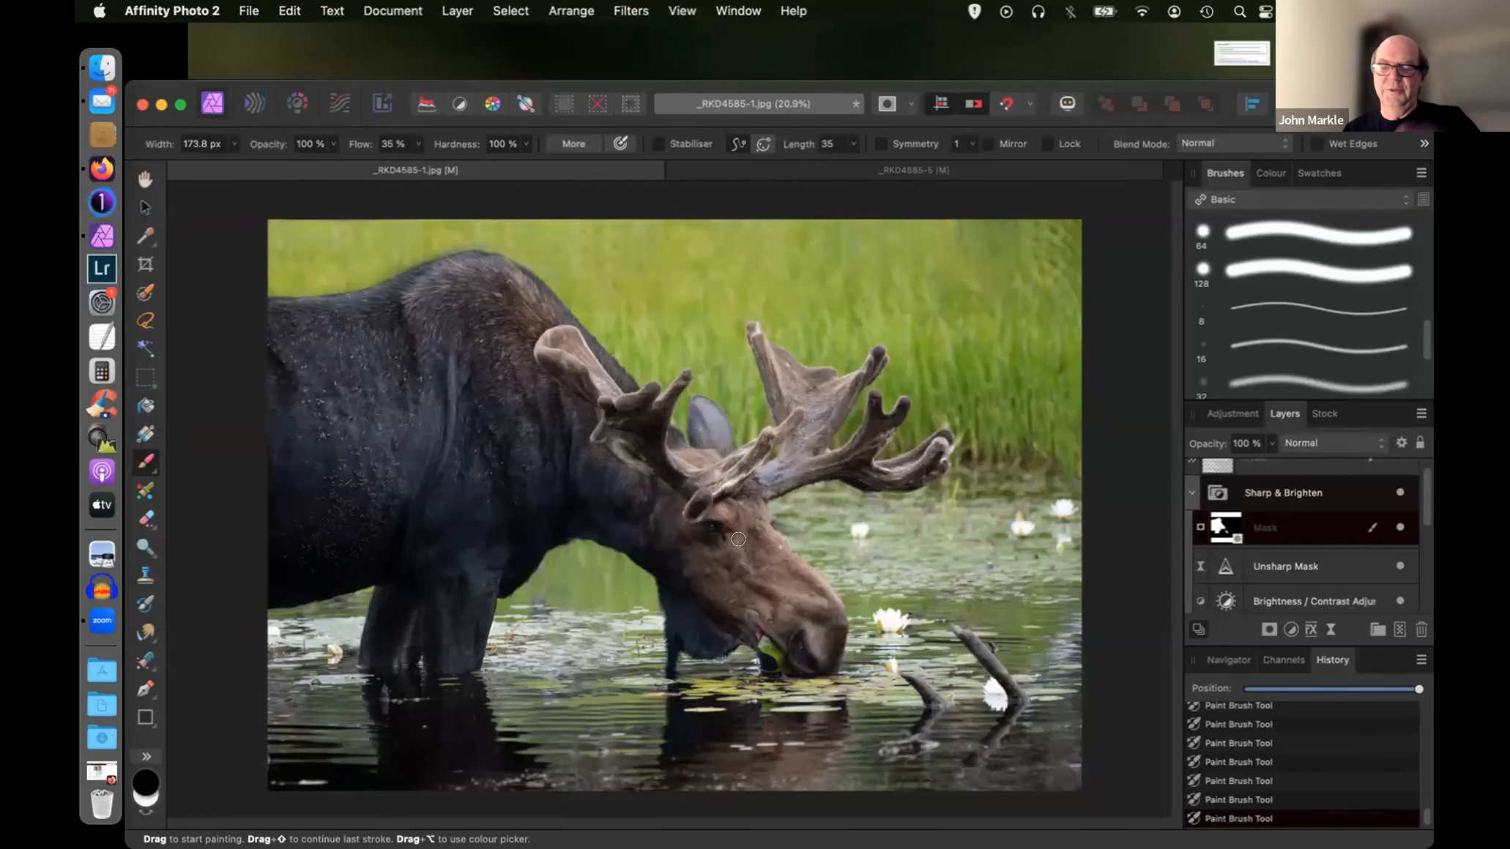
{"action": "key", "text": "super+plus"}
{"action": "key", "text": "super+plus"}
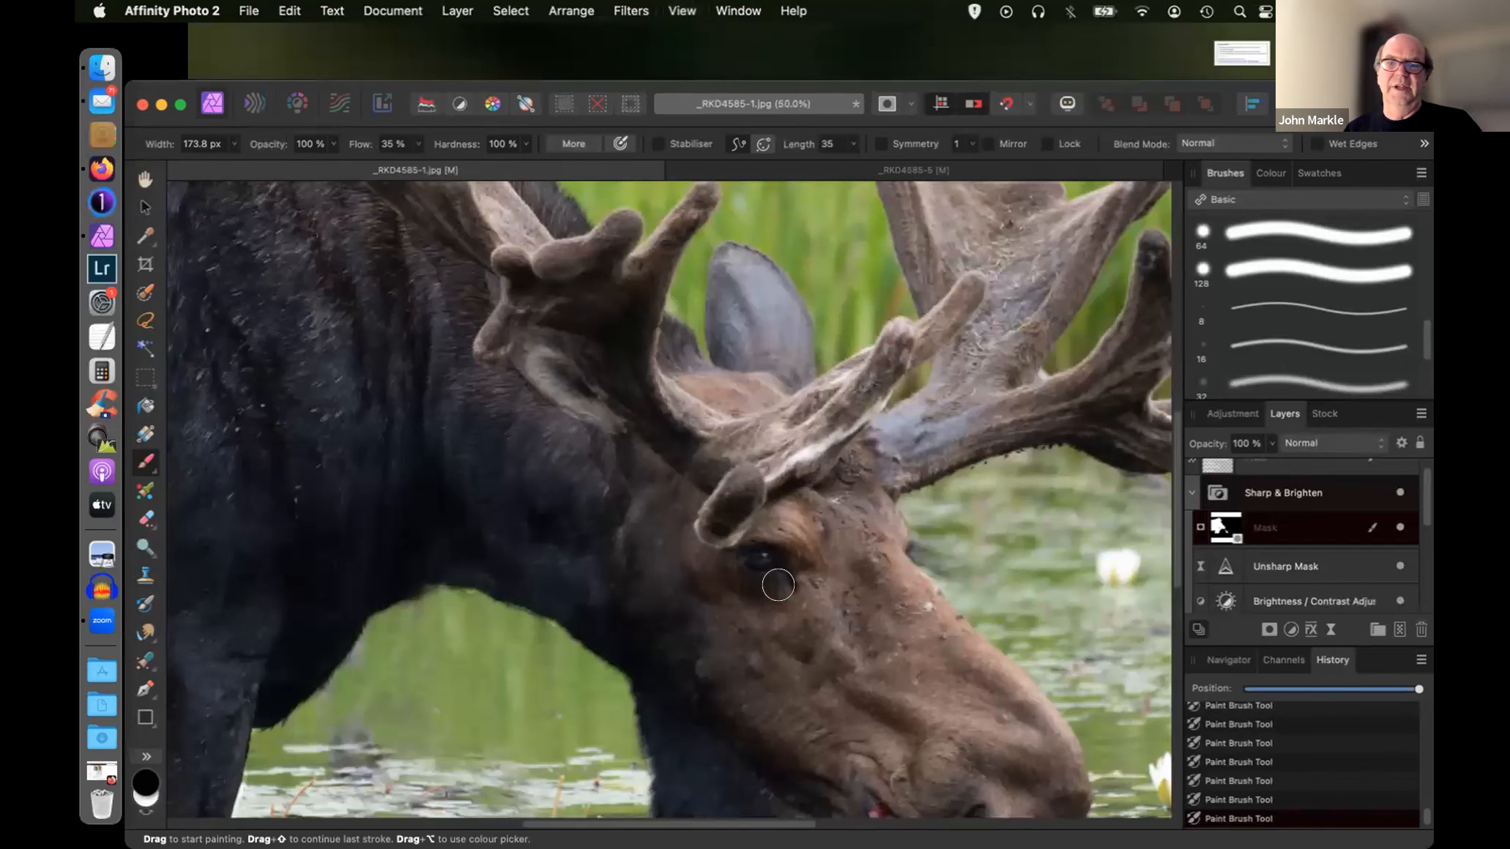
{"action": "left_click", "coordinate": [418, 144]}
{"action": "left_click_drag", "start_coordinate": [414, 164], "coordinate": [538, 174]}
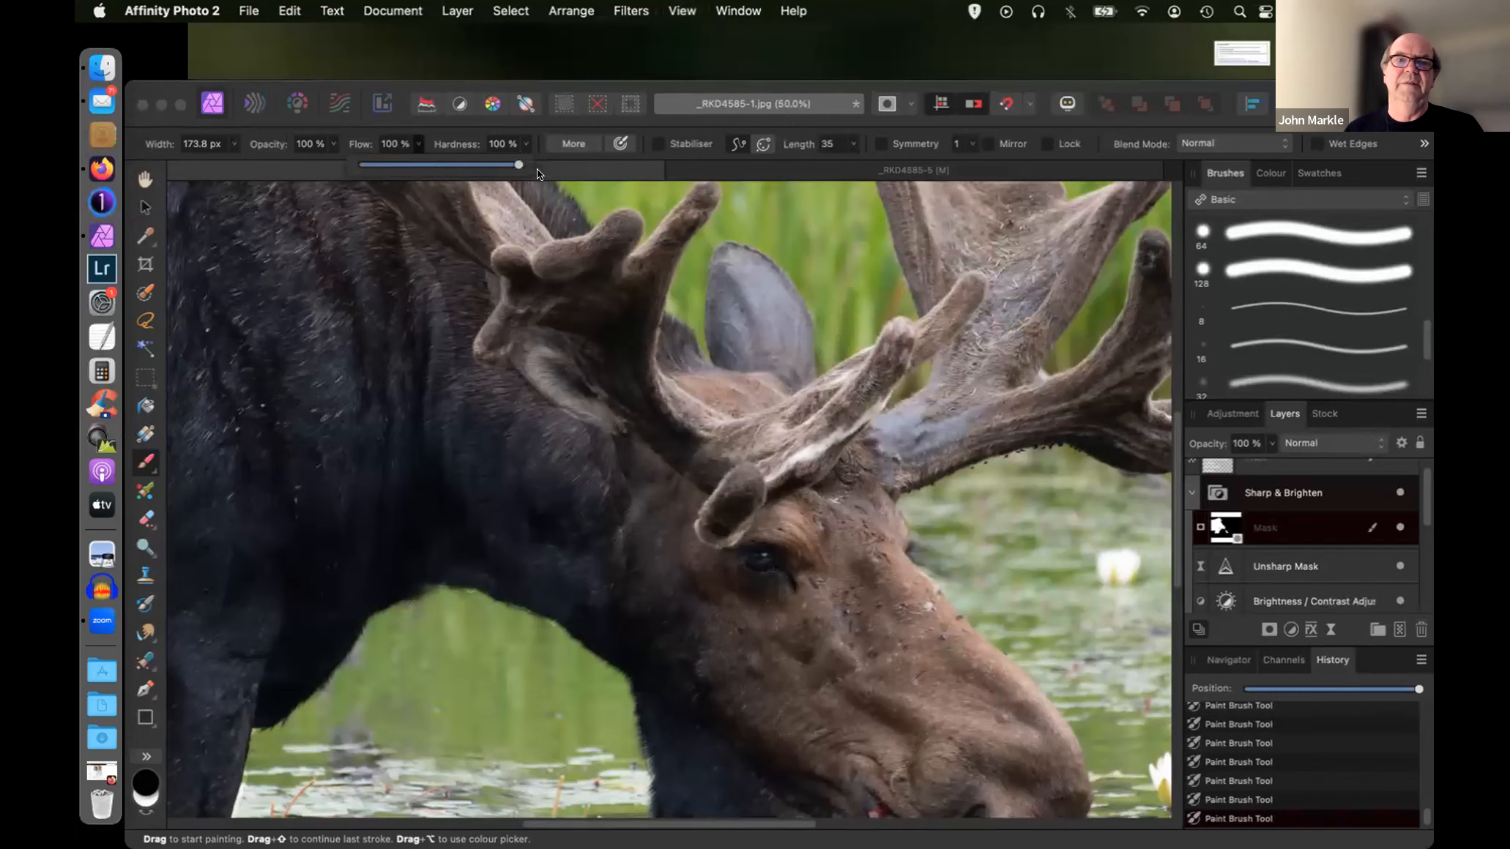
{"action": "left_click", "coordinate": [717, 234]}
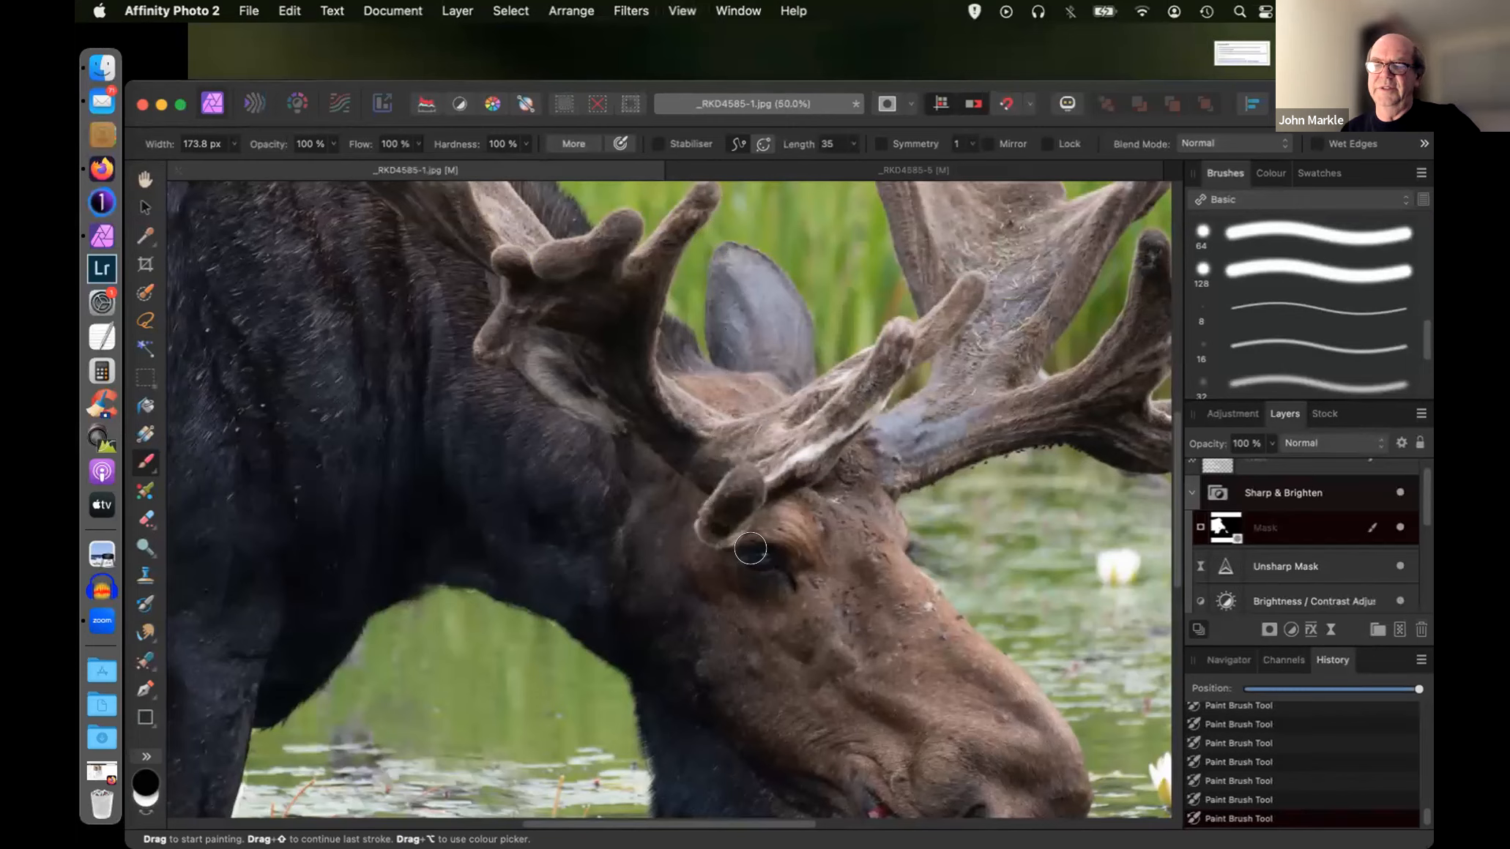
{"action": "key", "text": "bracketleft"}
{"action": "key", "text": "bracketleft"}
{"action": "key", "text": "bracketleft"}
{"action": "key", "text": "bracketleft"}
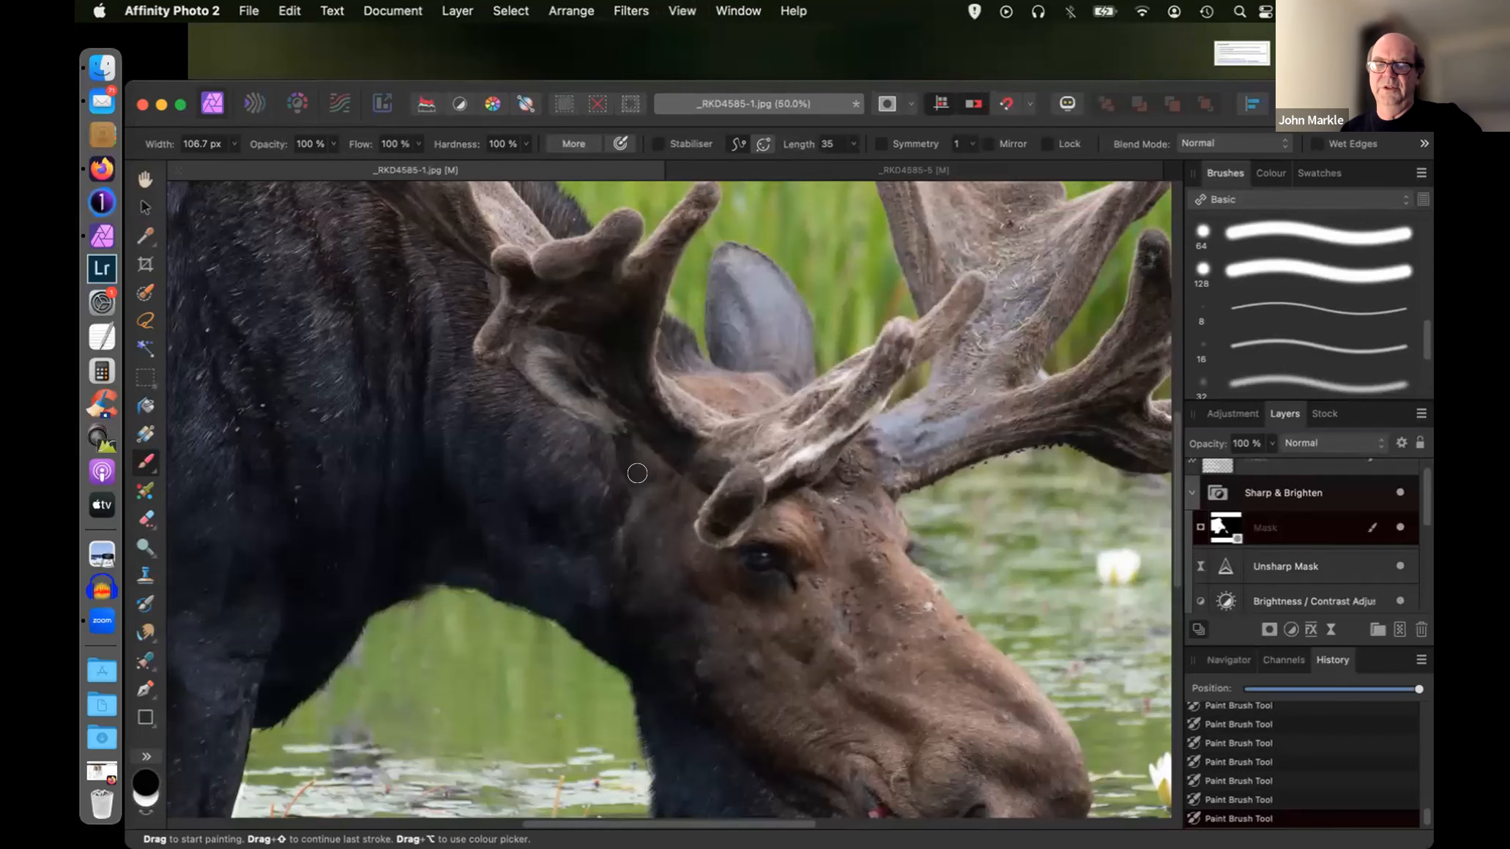
- Display the Sharp & Brighten mask on its own to examine its painted areas, and return to the photo
{"action": "scroll", "coordinate": [637, 474], "scroll_direction": "down", "scroll_amount": 5}
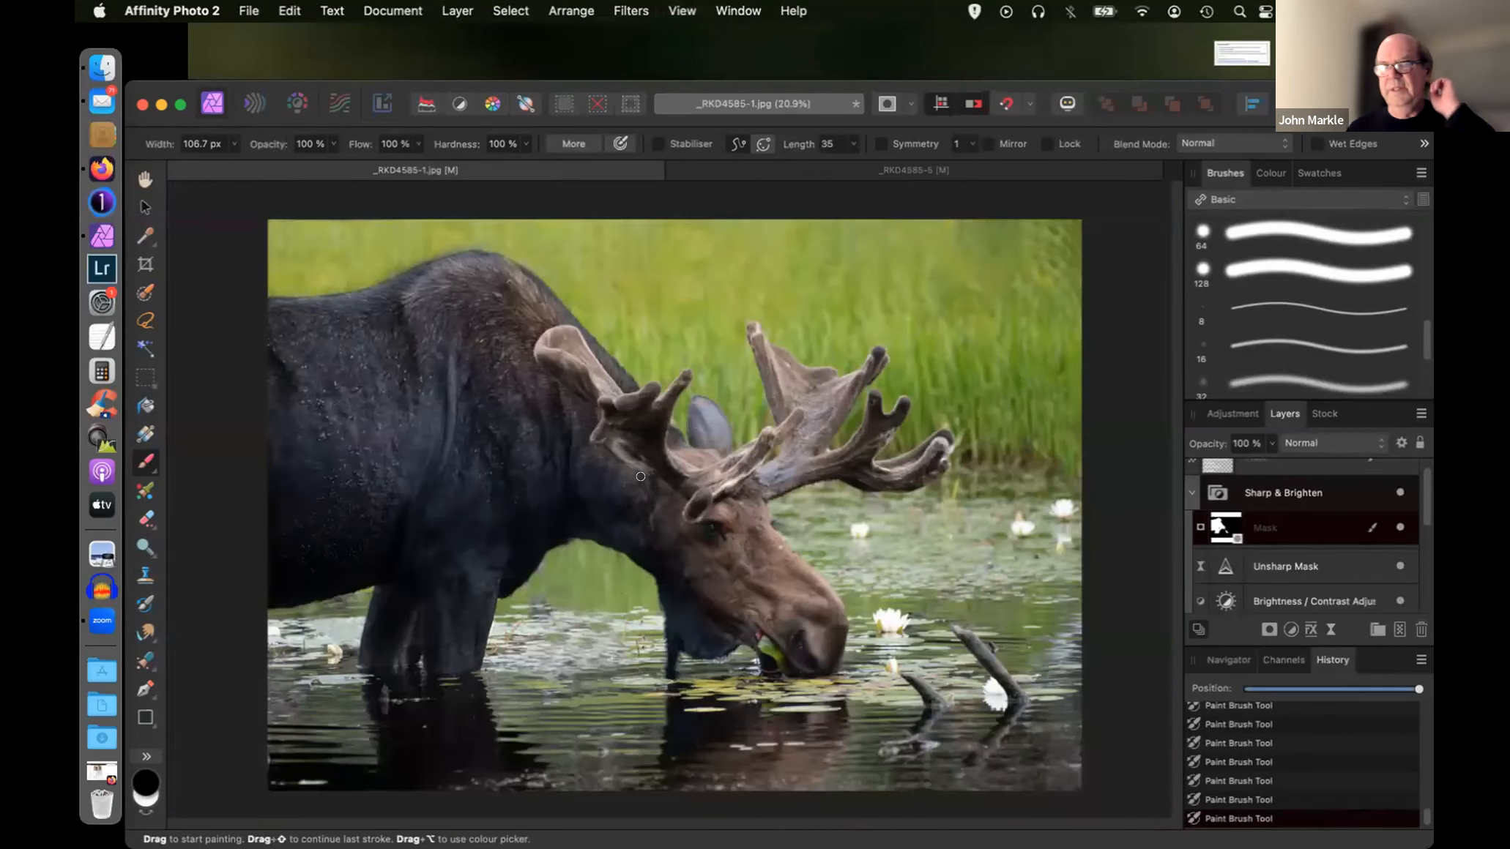
{"action": "left_click", "coordinate": [1216, 526], "text": "alt"}
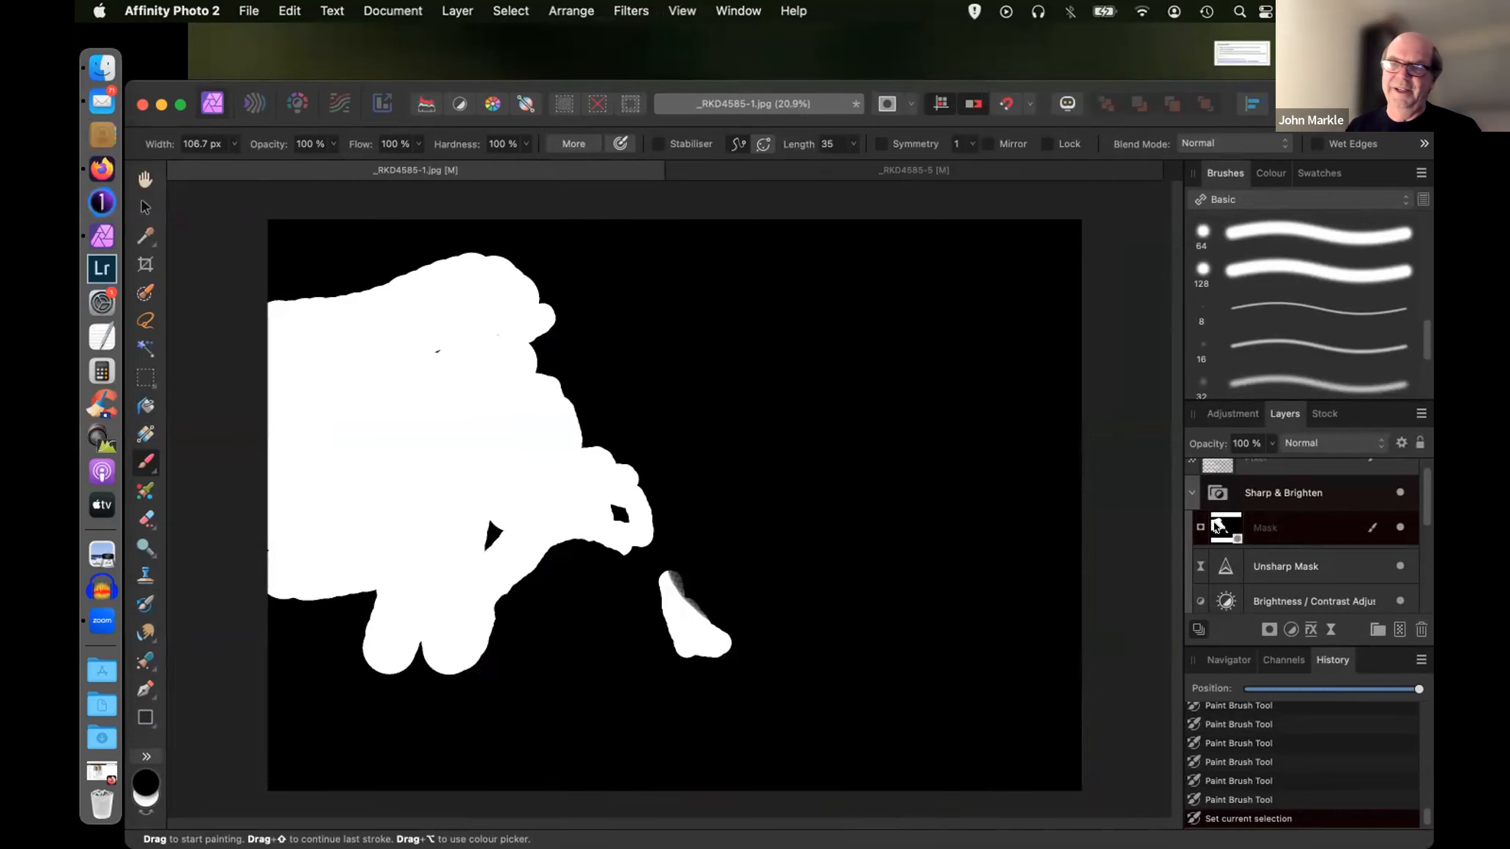
{"action": "left_click", "coordinate": [1261, 568]}
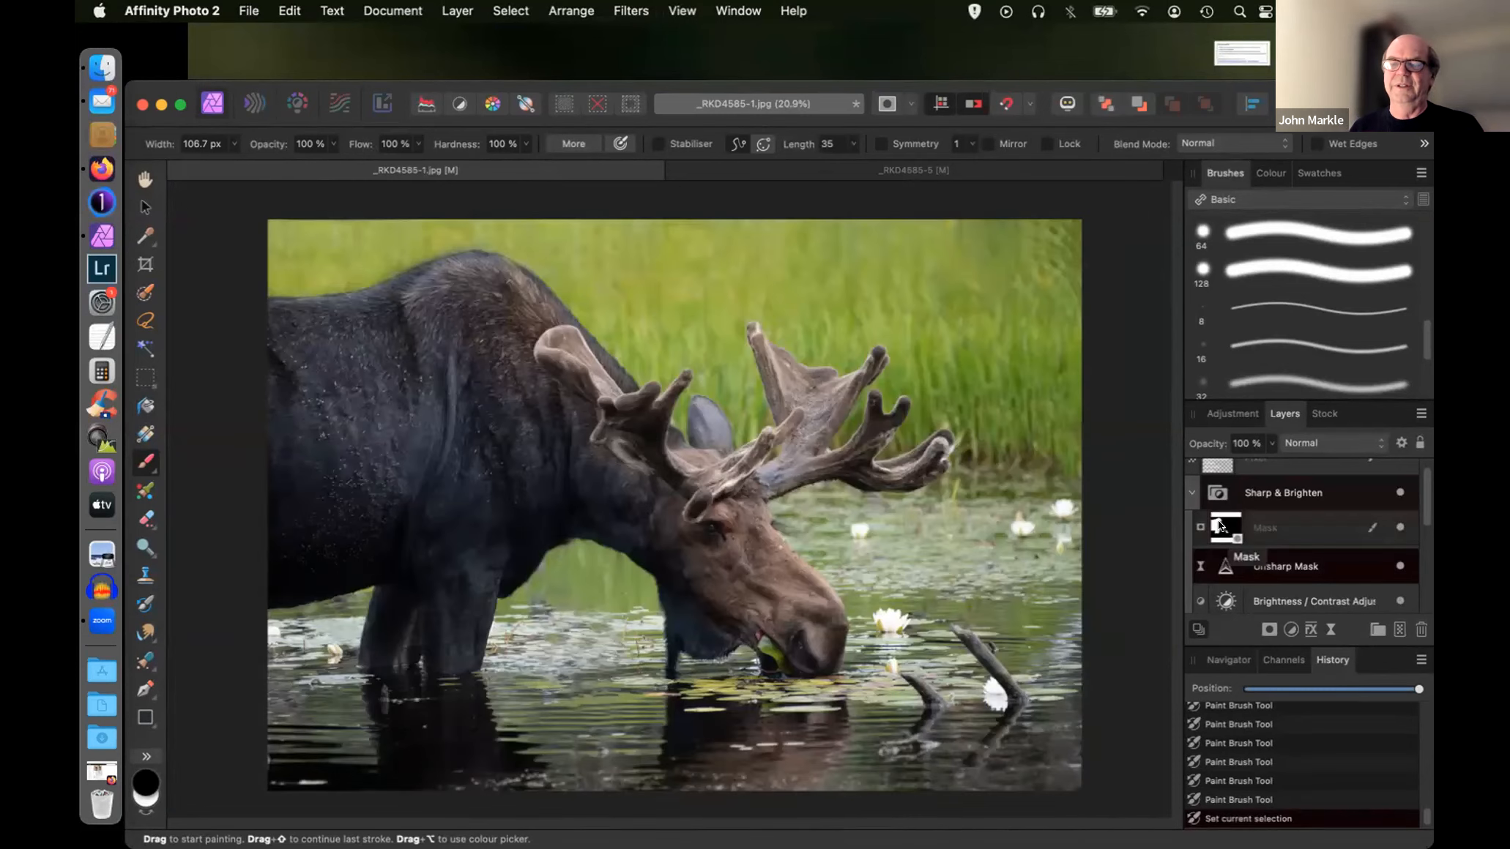
- Open Refine Mask for the Sharp & Brighten group's mask and enlarge the adjustment brush to 354 px
{"action": "left_click", "coordinate": [1219, 525]}
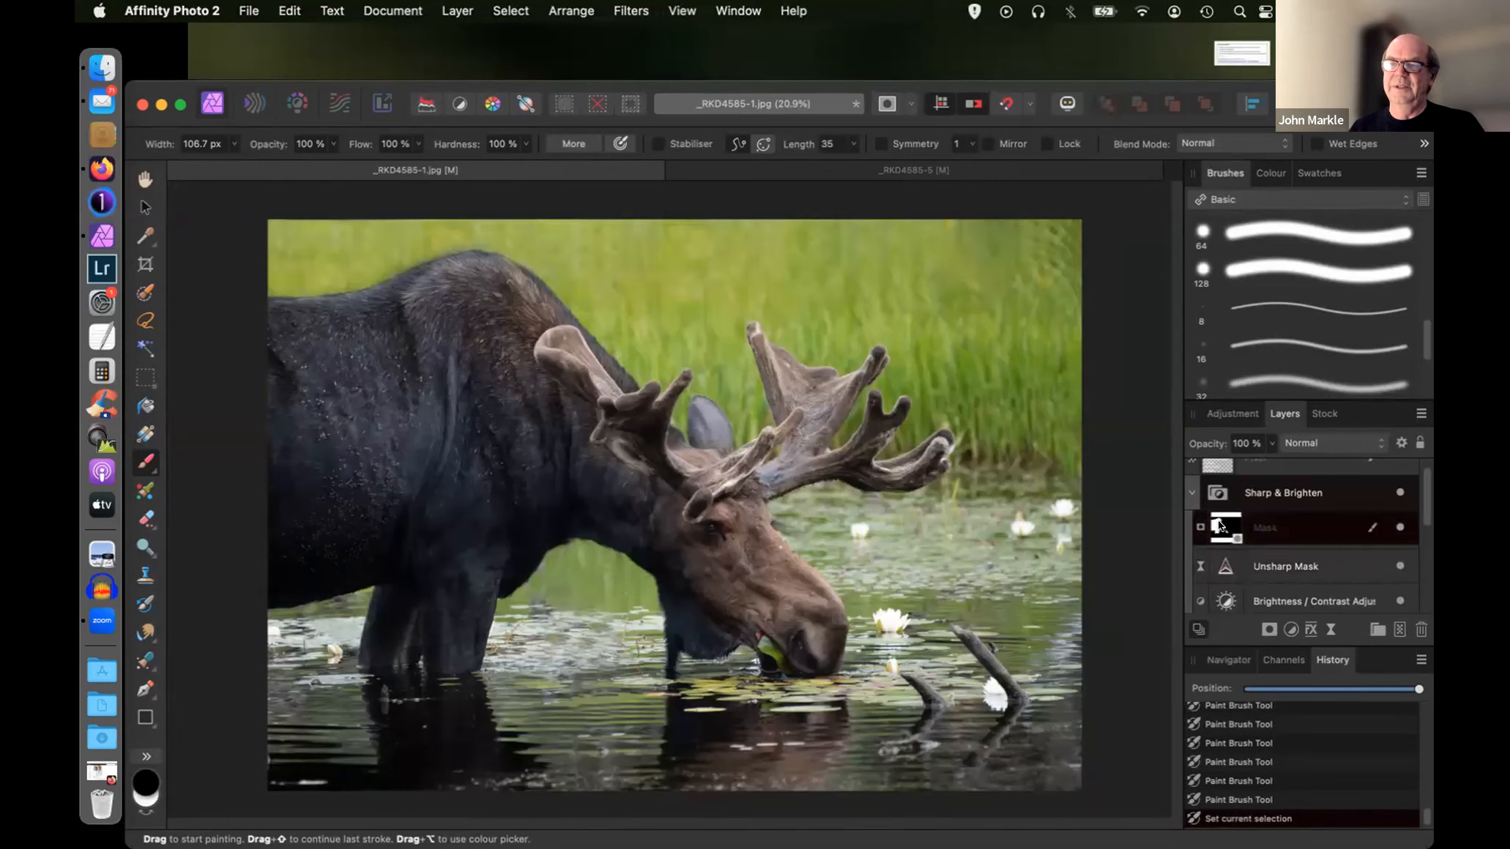
{"action": "right_click", "coordinate": [1219, 525]}
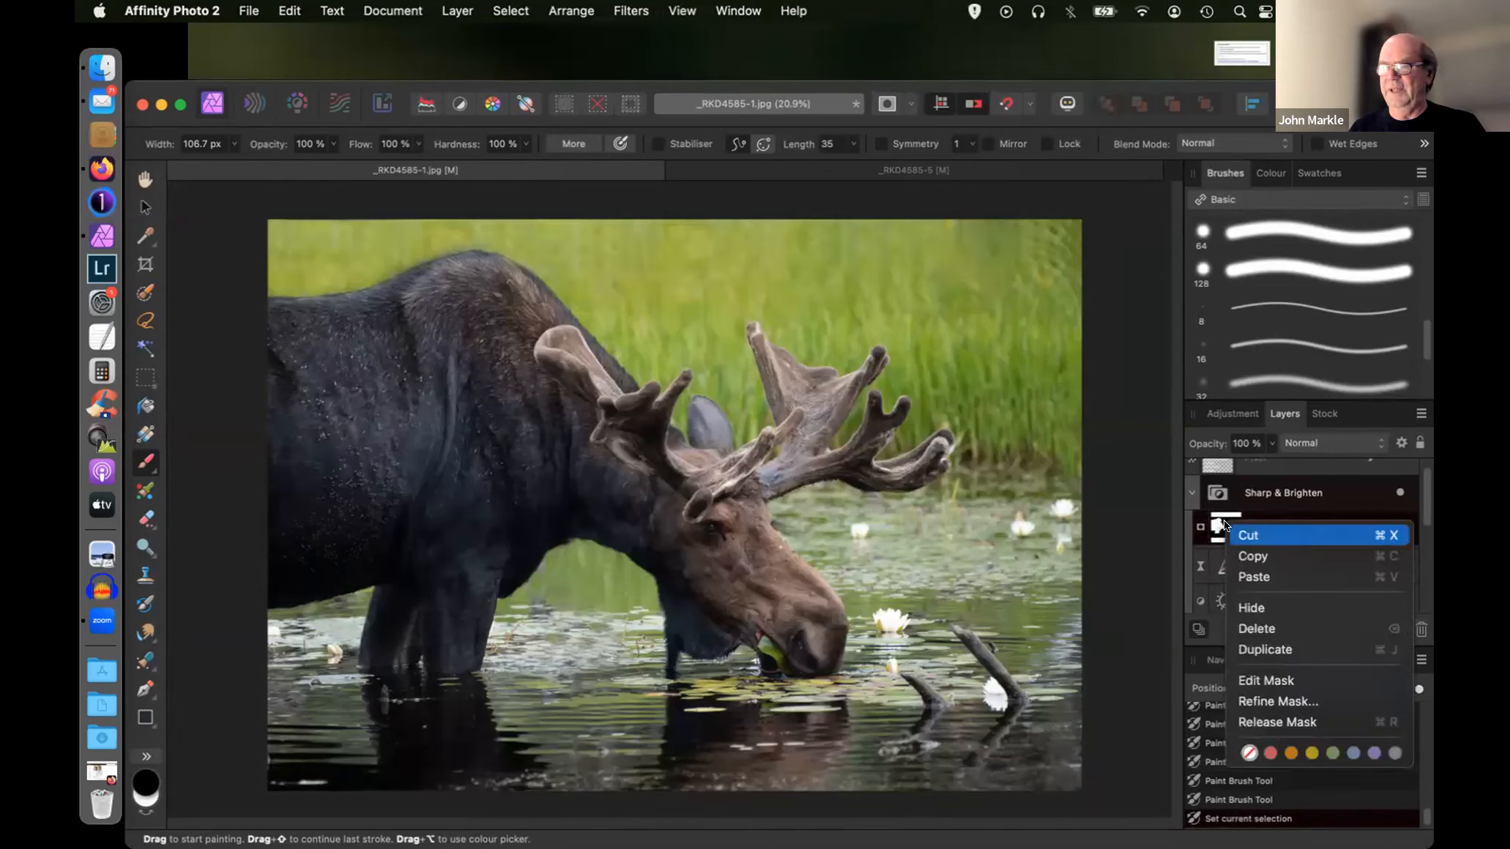
{"action": "left_click", "coordinate": [1244, 702]}
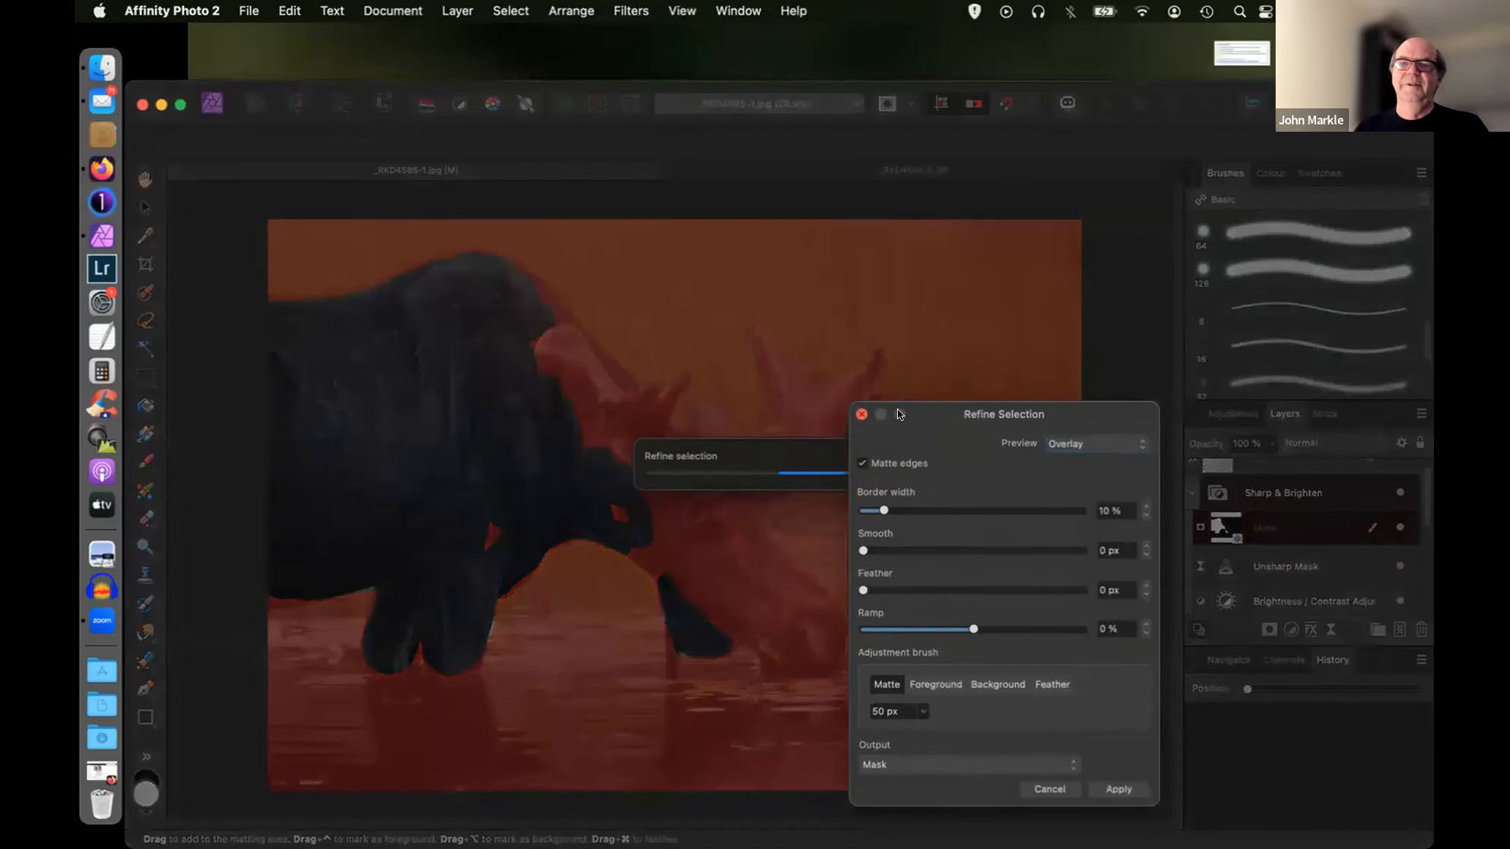
{"action": "left_click_drag", "start_coordinate": [938, 413], "coordinate": [1230, 221]}
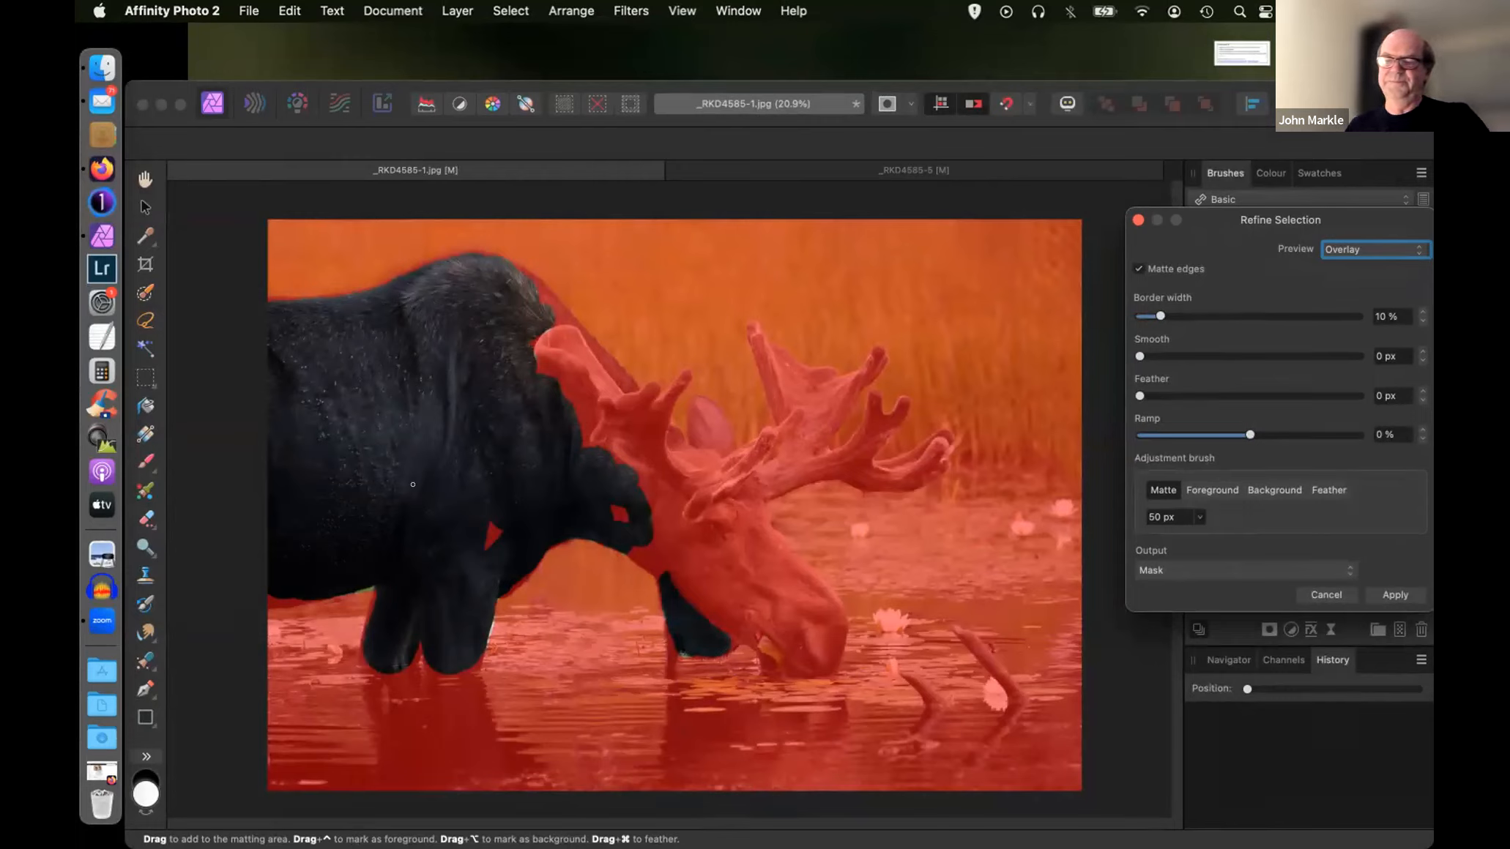
{"action": "key", "text": "bracketright"}
{"action": "key", "text": "bracketright"}
{"action": "key", "text": "bracketright"}
{"action": "key", "text": "bracketright"}
{"action": "key", "text": "bracketright"}
{"action": "key", "text": "bracketright"}
{"action": "key", "text": "bracketright"}
{"action": "key", "text": "bracketright"}
{"action": "key", "text": "bracketright"}
{"action": "key", "text": "bracketright"}
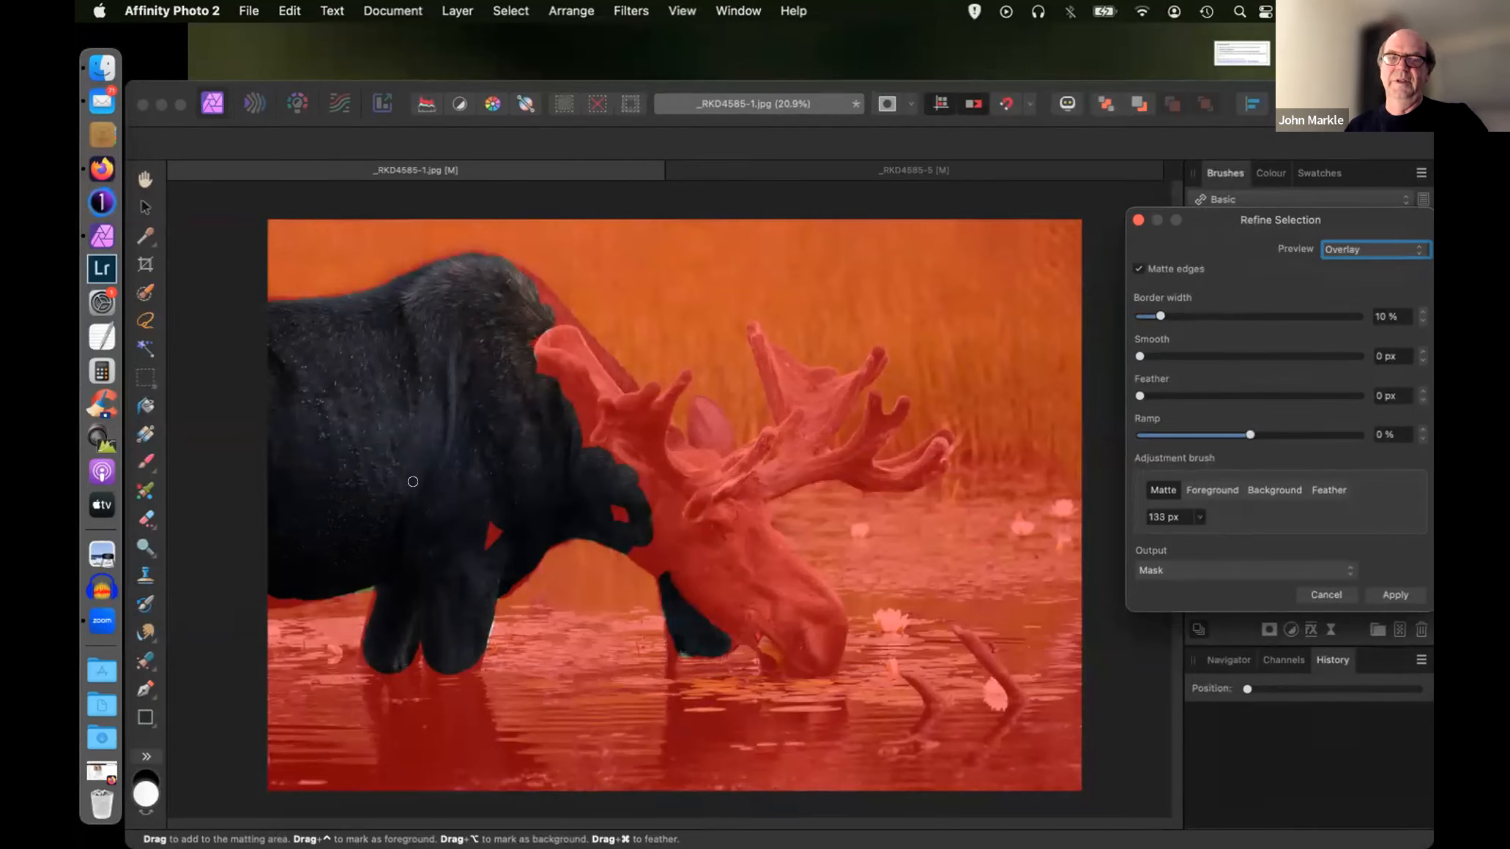
{"action": "key", "text": "bracketright"}
{"action": "key", "text": "bracketright"}
{"action": "key", "text": "bracketright"}
{"action": "key", "text": "bracketright"}
{"action": "key", "text": "bracketright"}
{"action": "key", "text": "bracketright"}
{"action": "key", "text": "bracketright"}
{"action": "key", "text": "bracketright"}
{"action": "key", "text": "bracketright"}
{"action": "key", "text": "bracketright"}
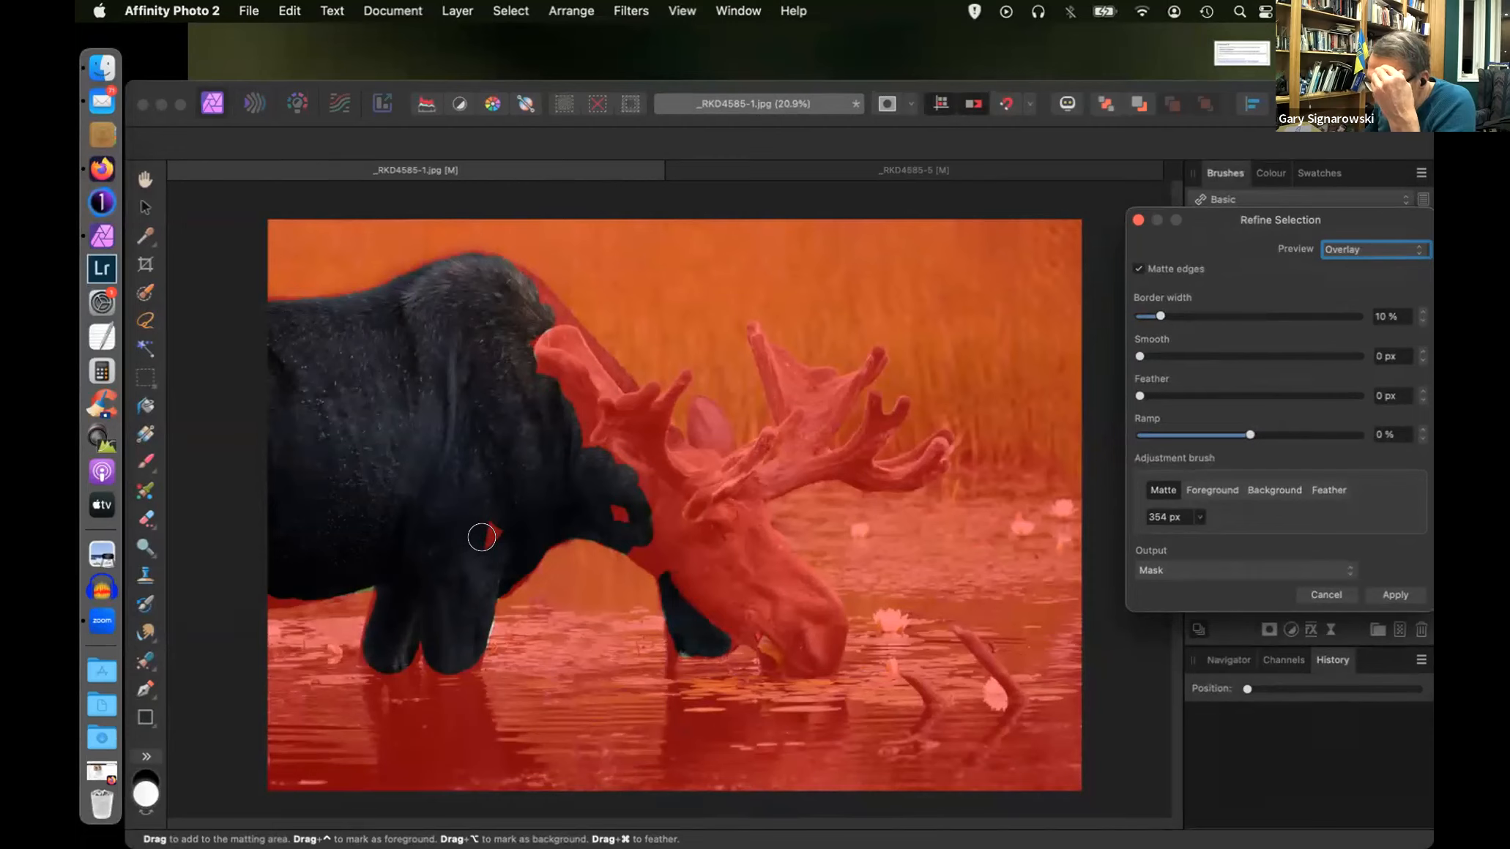
- Mark the unmasked gaps above the moose's front leg and in its neck as foreground and apply the mask refinement
{"action": "left_click_drag", "start_coordinate": [482, 538], "coordinate": [482, 528]}
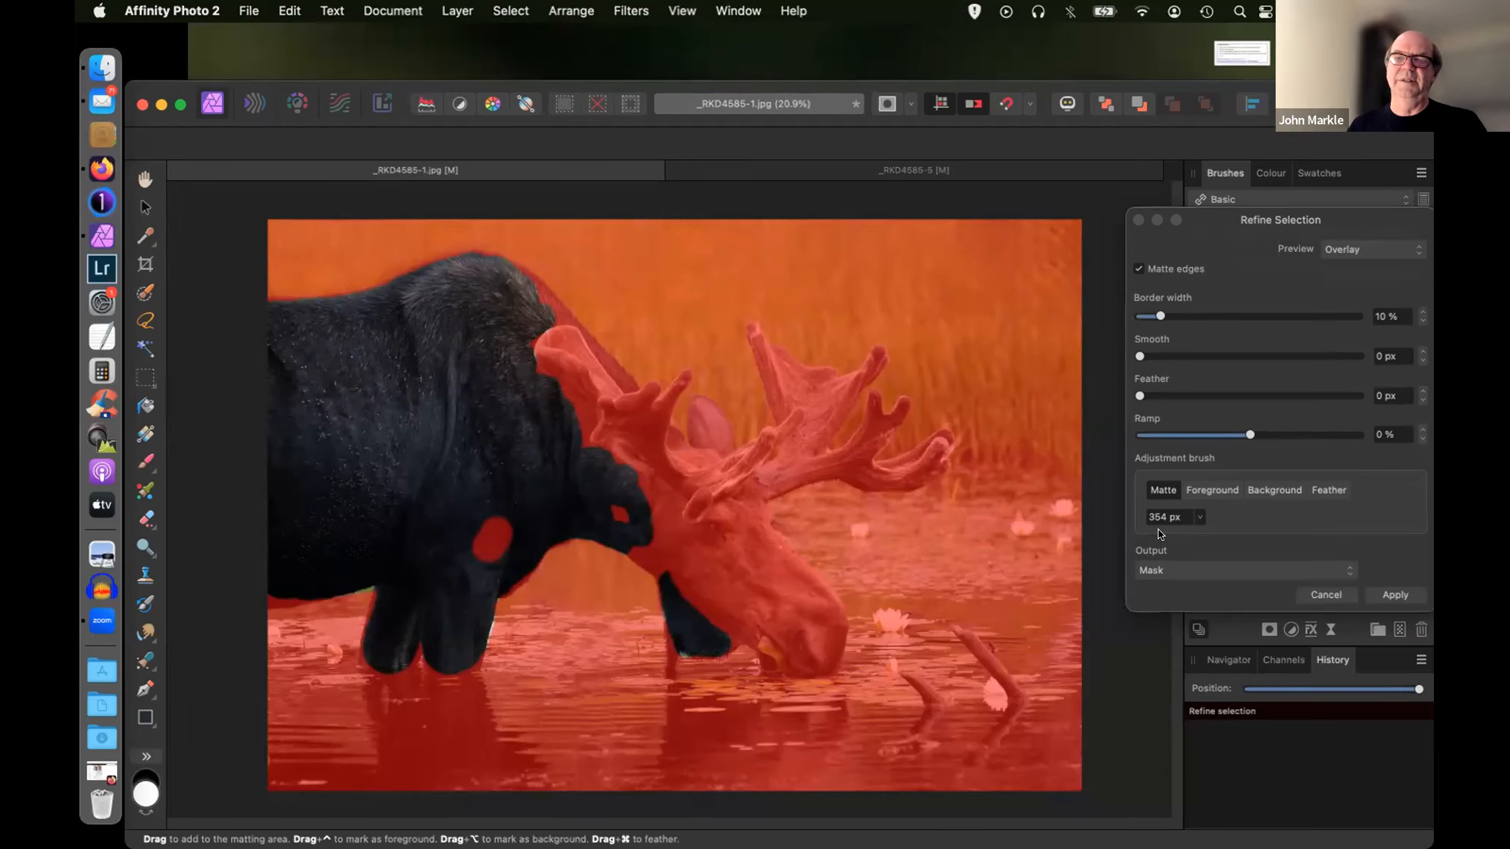
{"action": "left_click", "coordinate": [1212, 489]}
{"action": "mouse_move", "coordinate": [482, 546]}
{"action": "left_mouse_down"}
{"action": "mouse_move", "coordinate": [498, 520]}
{"action": "mouse_move", "coordinate": [466, 533]}
{"action": "mouse_move", "coordinate": [476, 523]}
{"action": "mouse_move", "coordinate": [454, 561]}
{"action": "mouse_move", "coordinate": [476, 530]}
{"action": "left_mouse_up"}
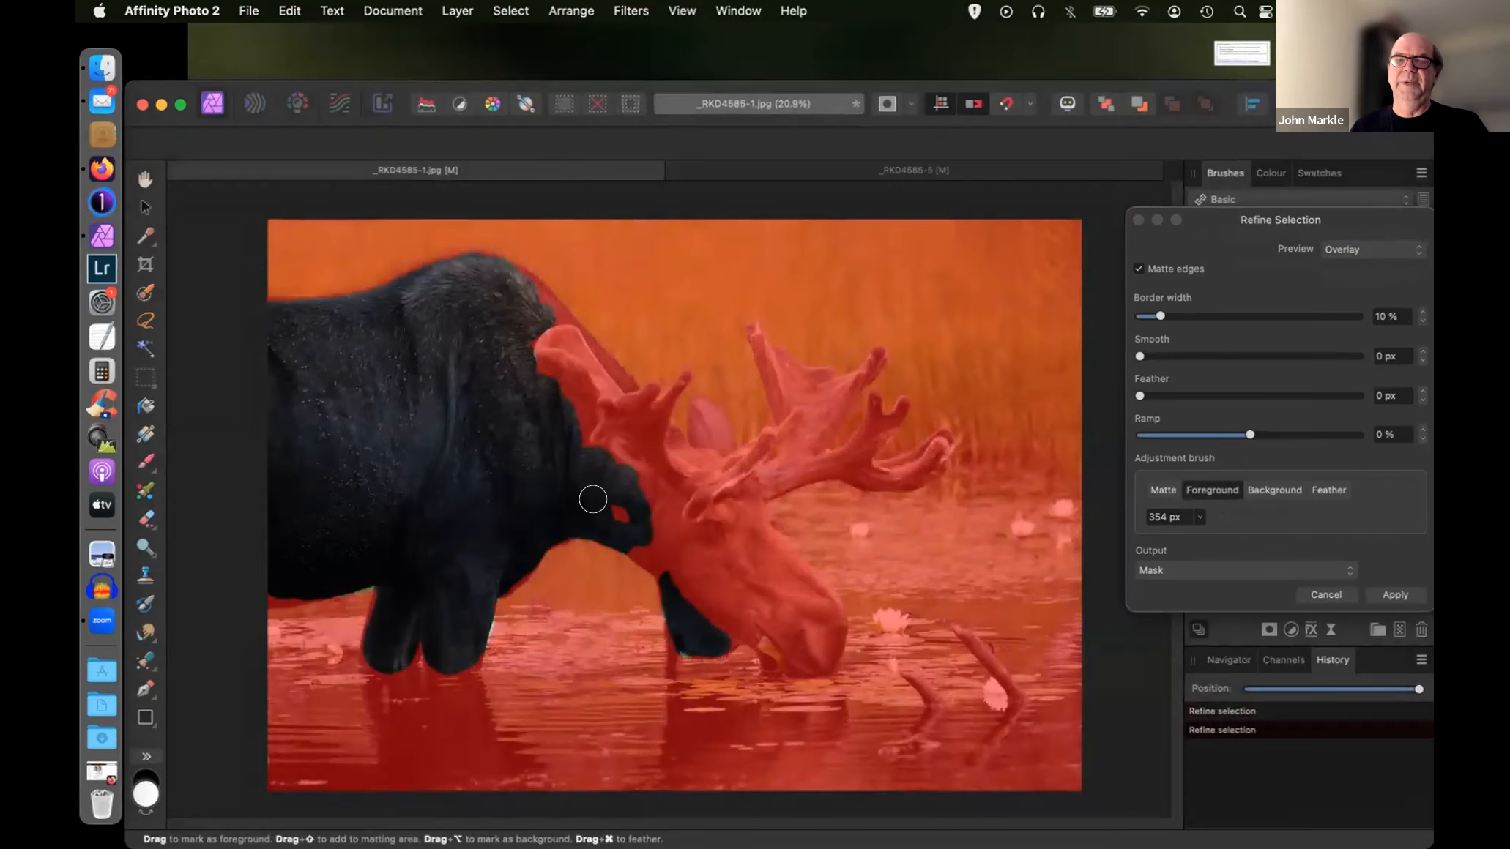
{"action": "left_click_drag", "start_coordinate": [612, 516], "coordinate": [620, 521]}
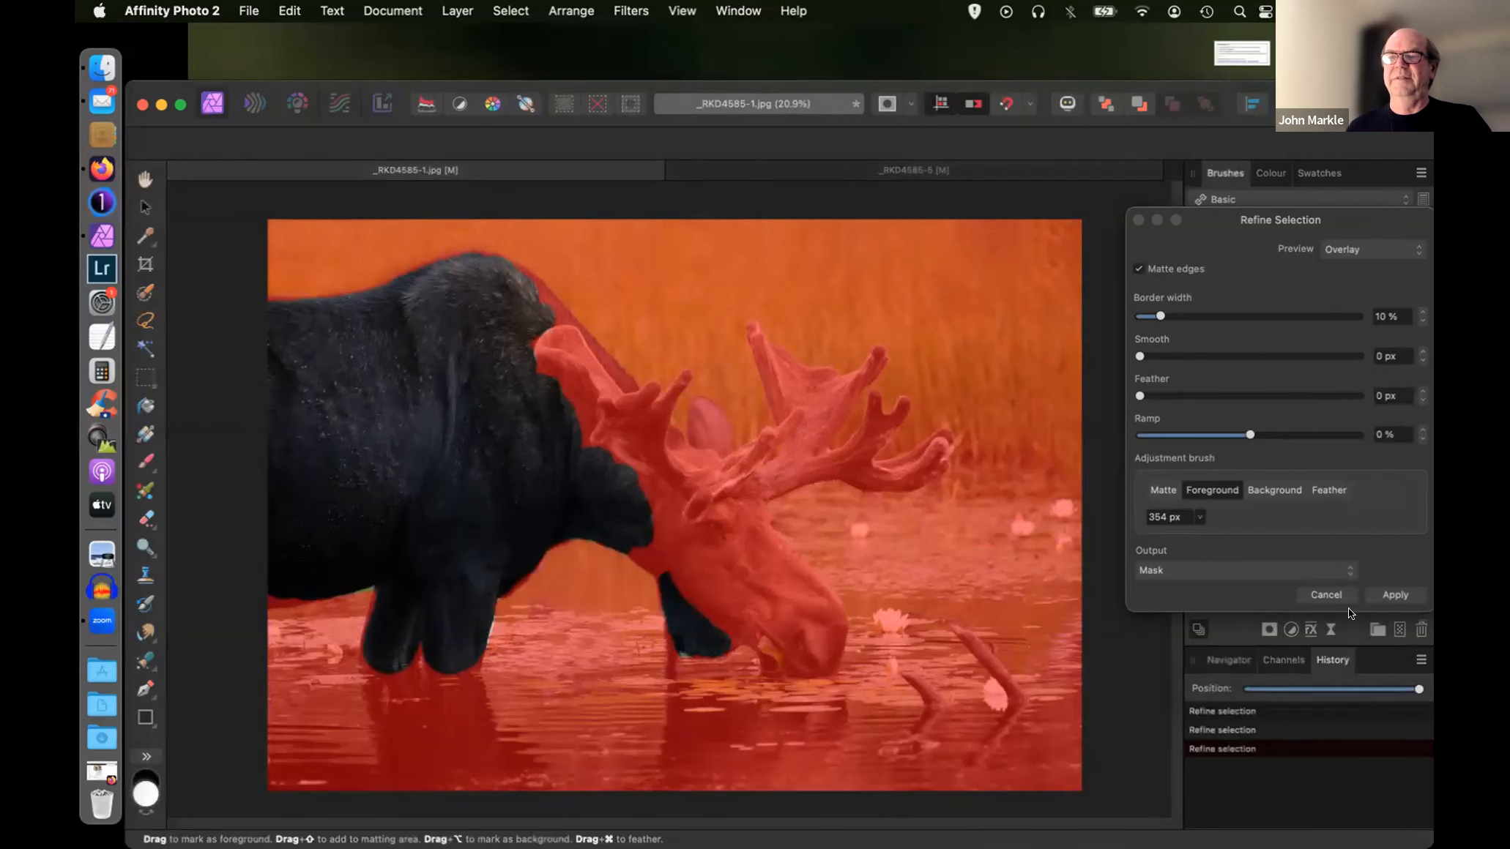
{"action": "left_click", "coordinate": [1390, 595]}
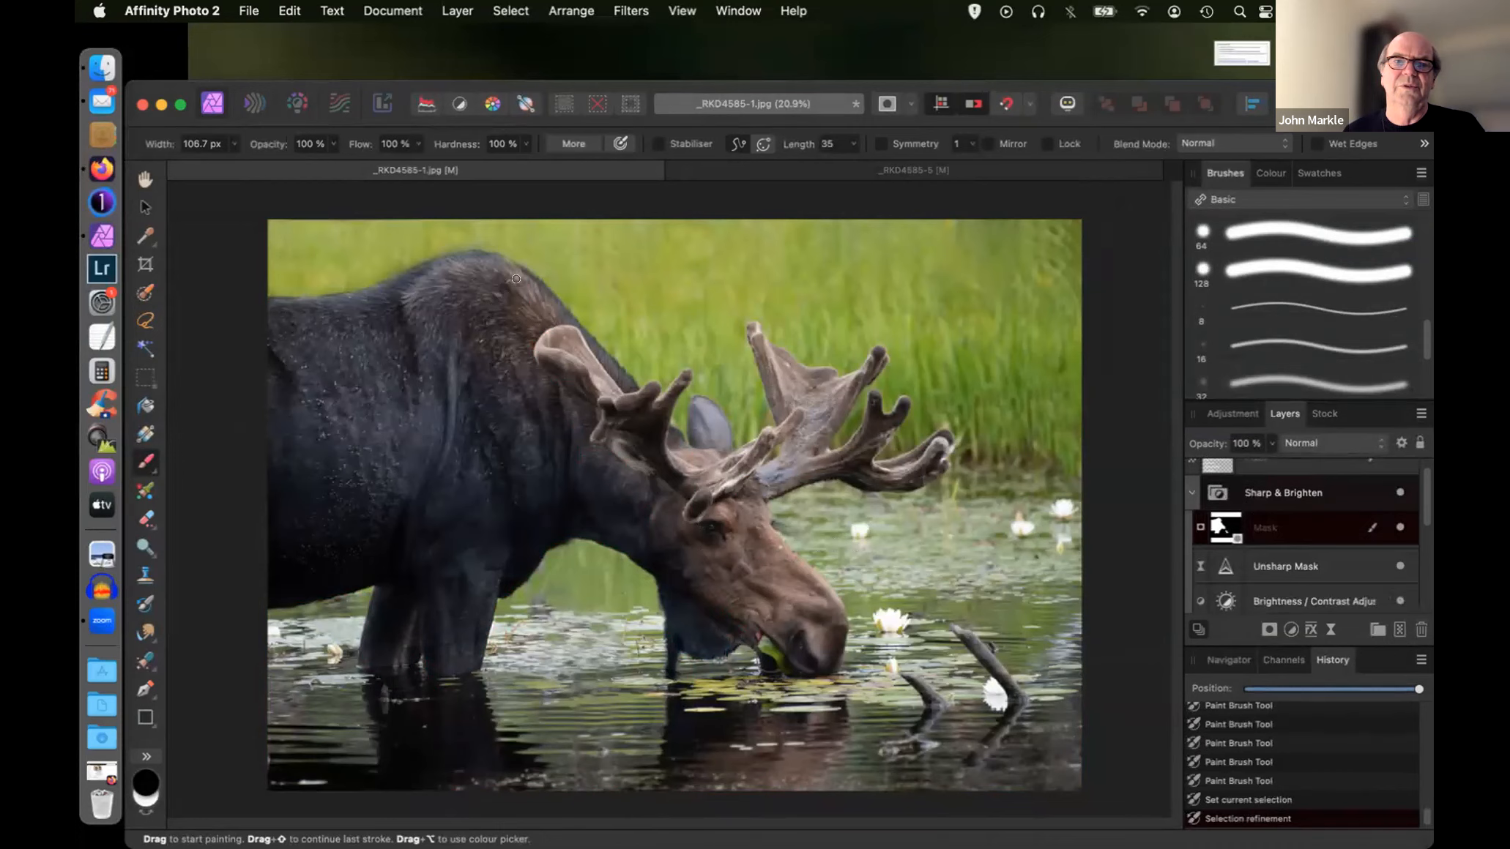
- Enlarge the brush width to 162.3 px and paint black on the mask at the edge of the moose's hump
{"action": "key", "text": "bracketright"}
{"action": "key", "text": "bracketright"}
{"action": "key", "text": "bracketright"}
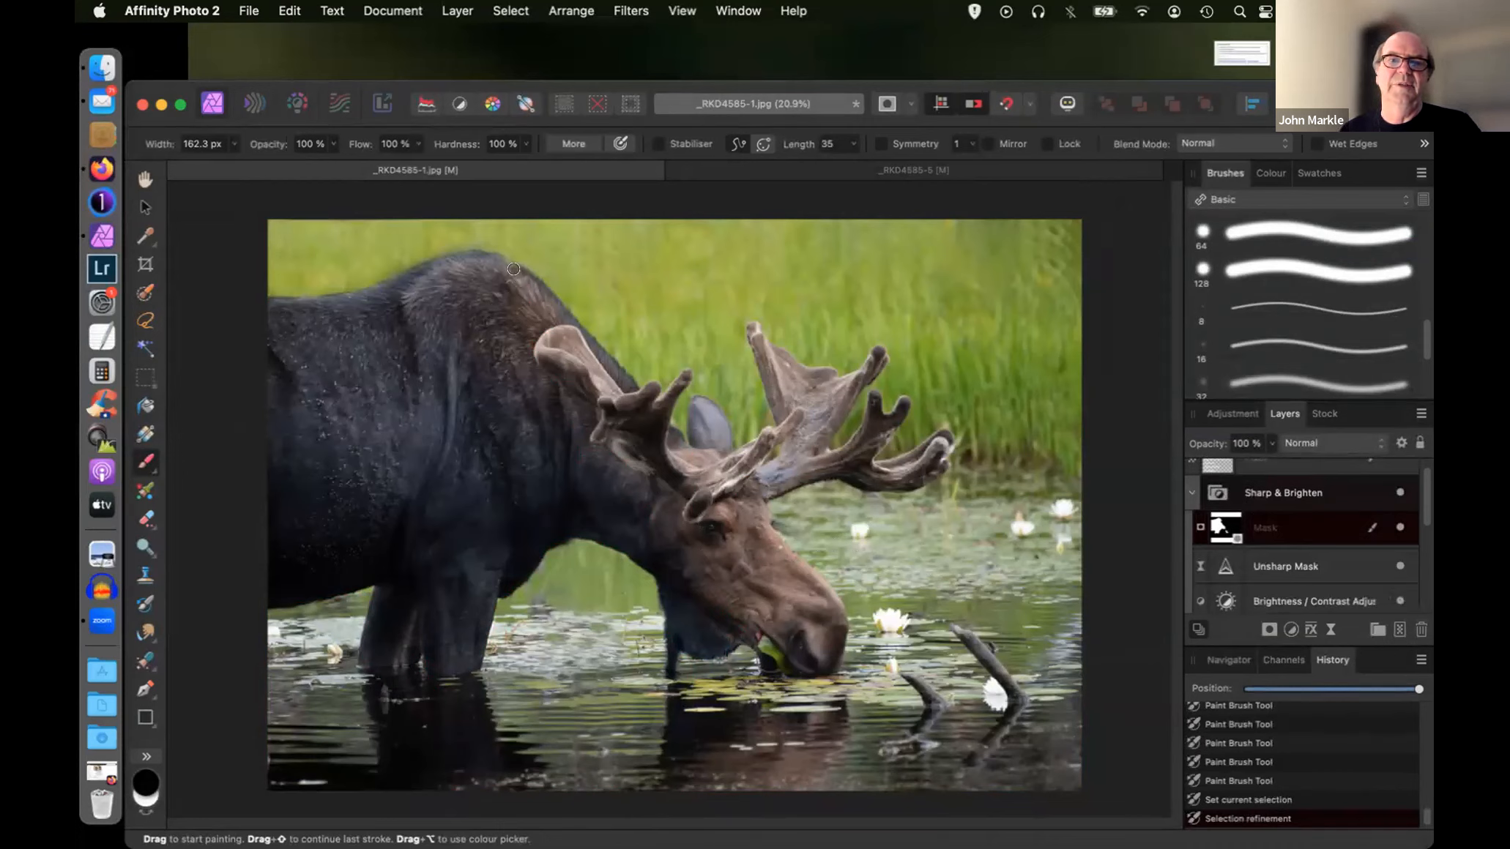
{"action": "left_click", "coordinate": [515, 270]}
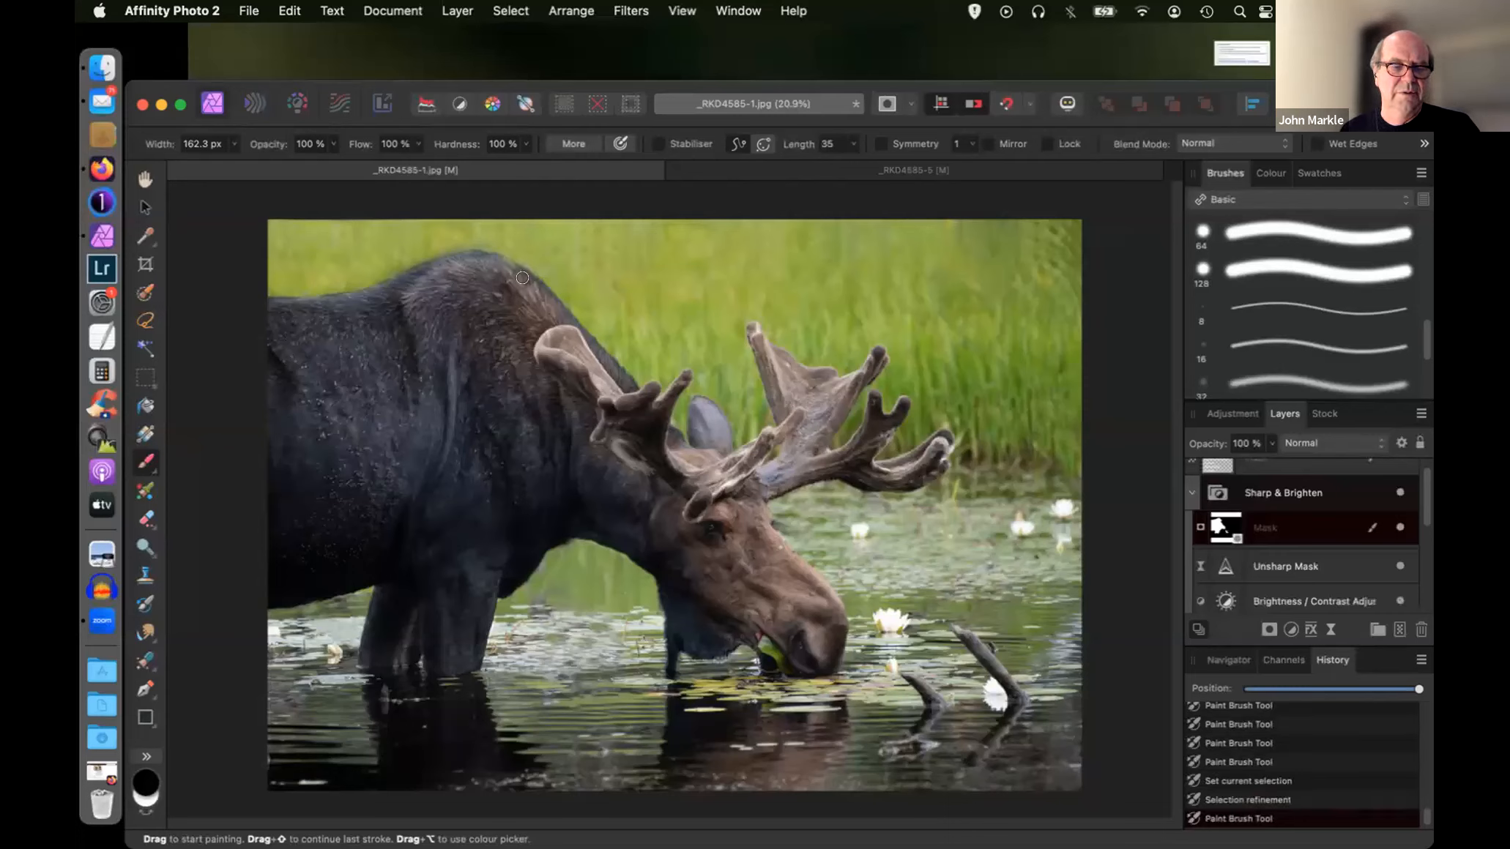
- Switch the painting colour to white and paint the mask back in along the edge of the moose's hump
{"action": "key", "text": "x"}
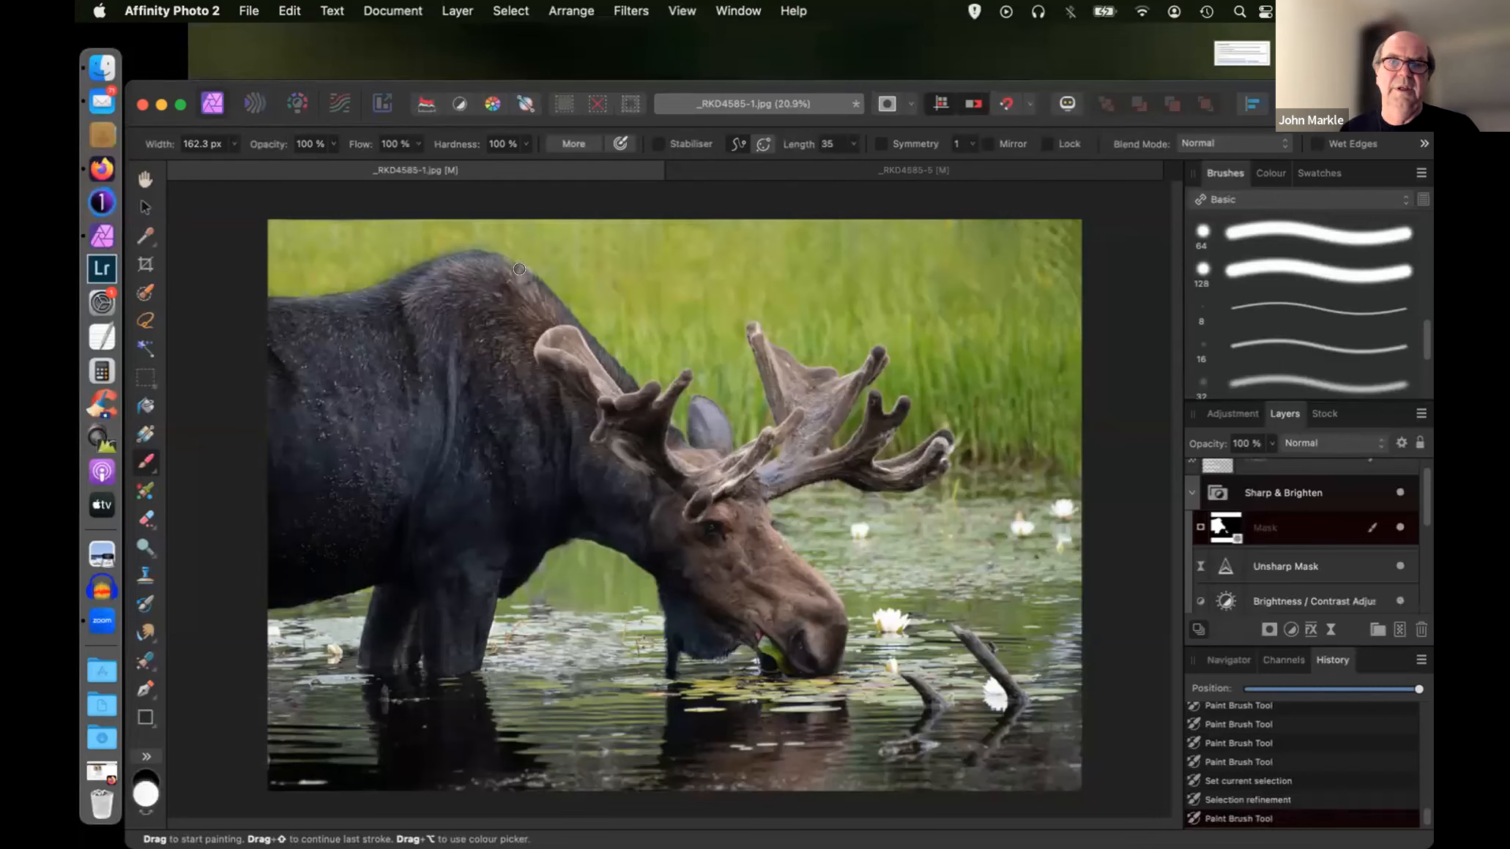
{"action": "left_click", "coordinate": [513, 268]}
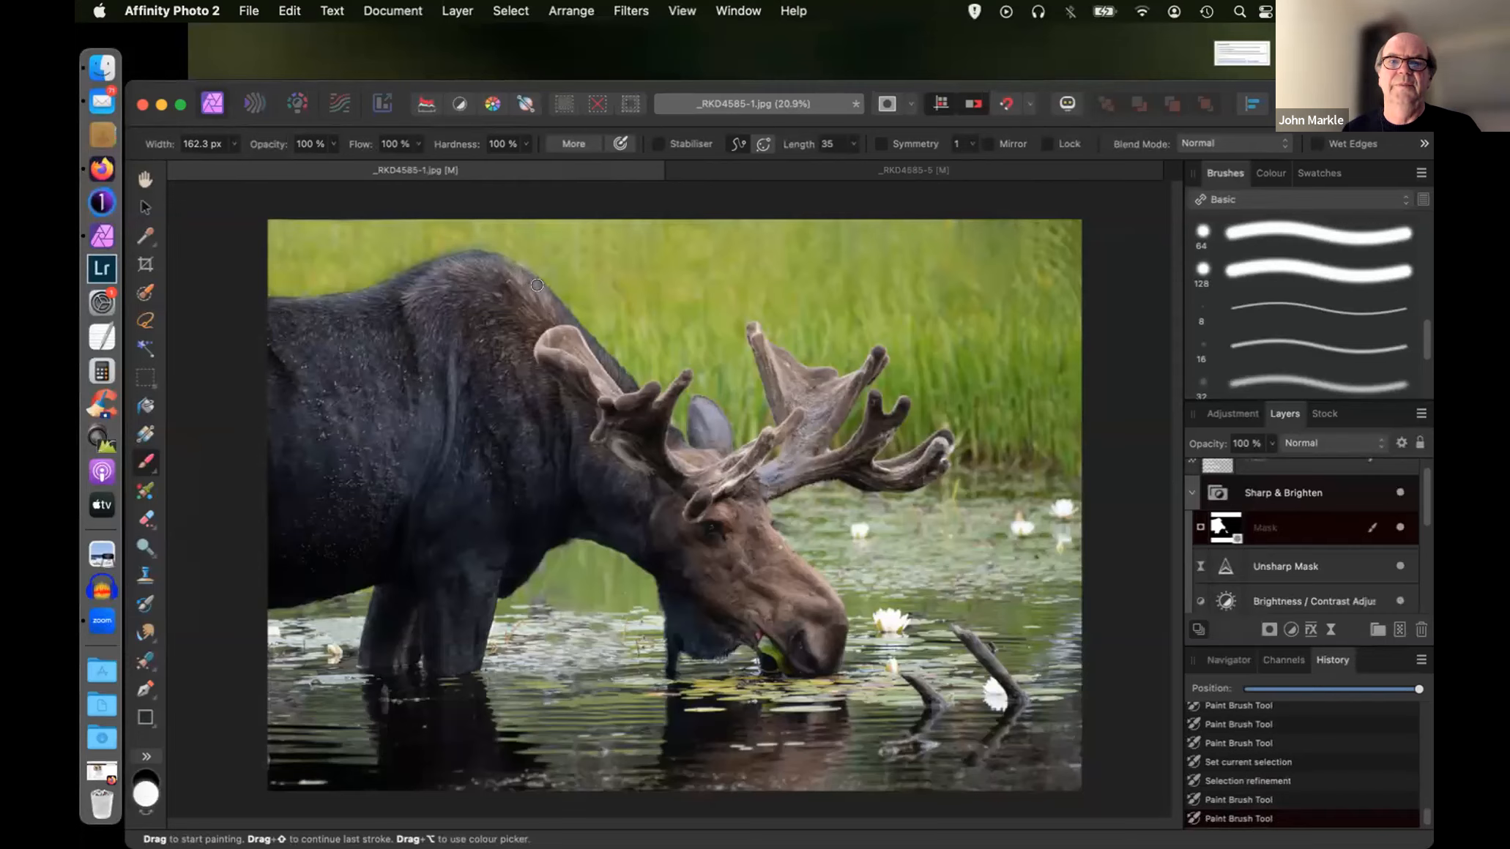
{"action": "left_click", "coordinate": [541, 291]}
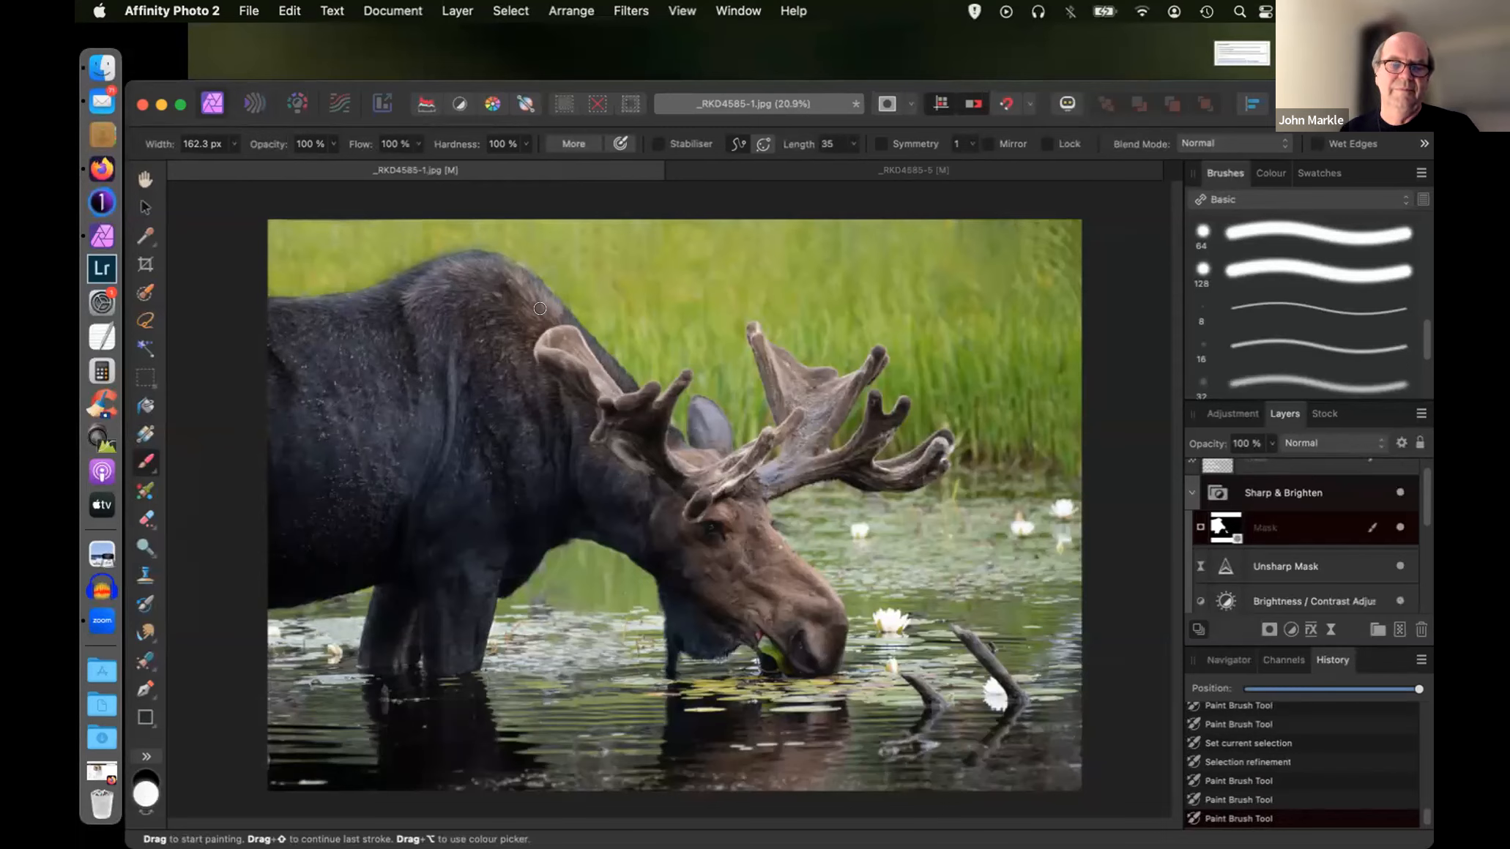
- Lower the brush flow to 50 % and paint the mask at the moose's hump with white and with black
{"action": "left_click", "coordinate": [418, 144]}
{"action": "left_click_drag", "start_coordinate": [415, 164], "coordinate": [336, 165]}
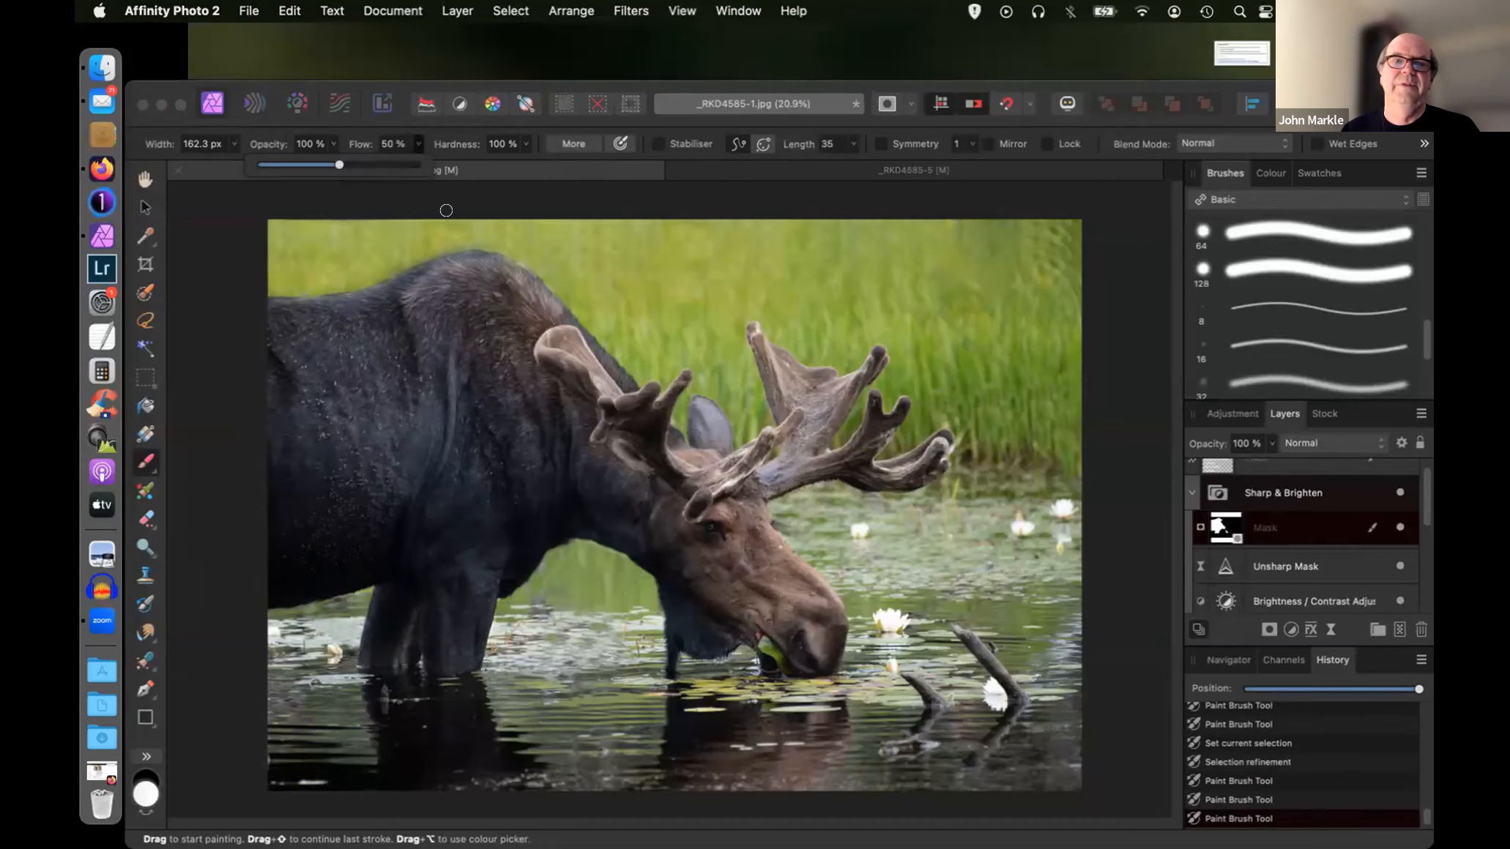
{"action": "left_click", "coordinate": [517, 280]}
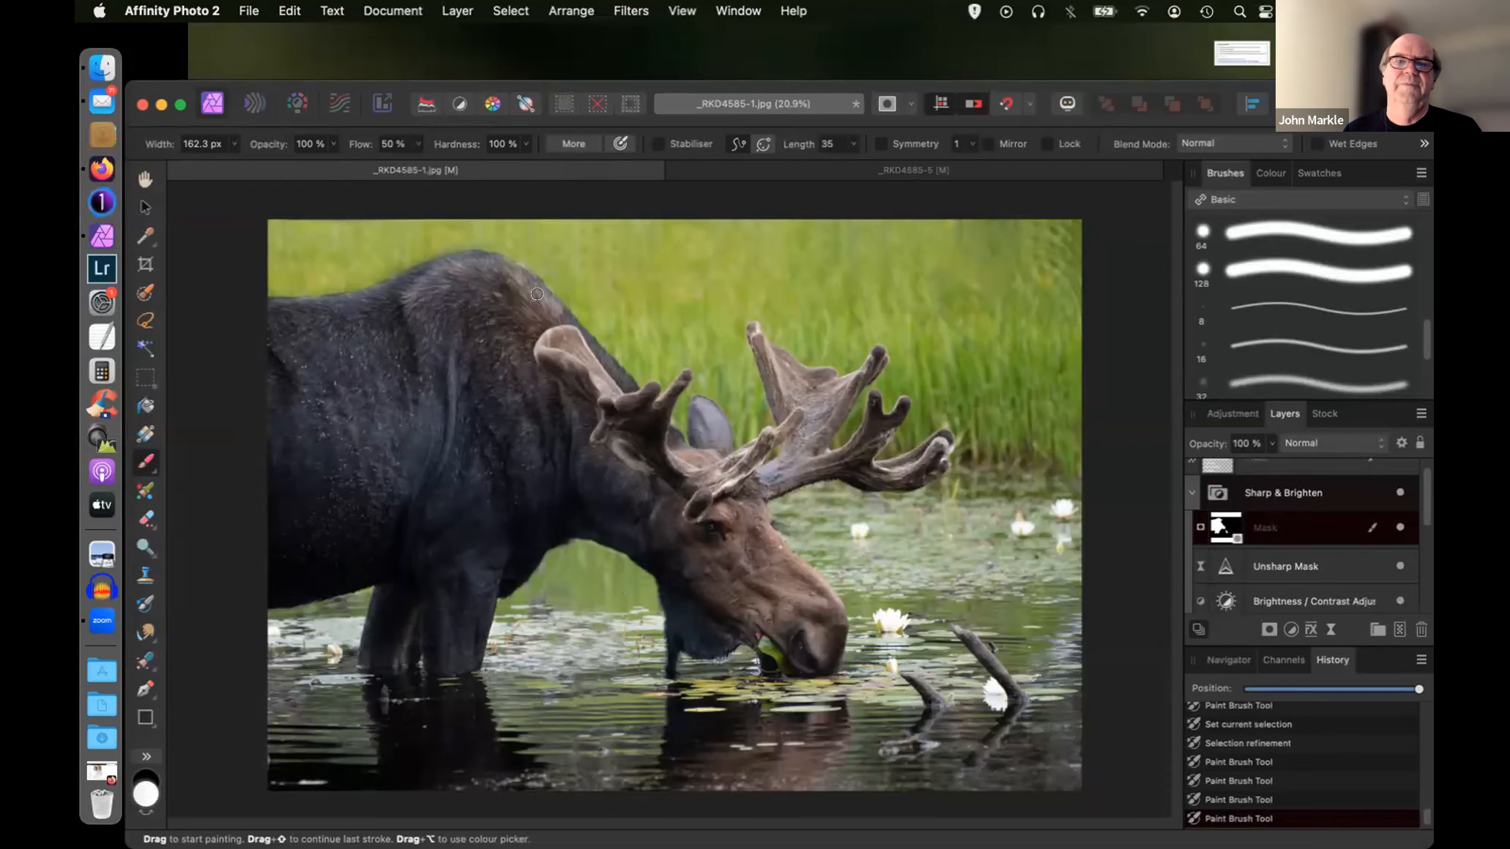
{"action": "key", "text": "x"}
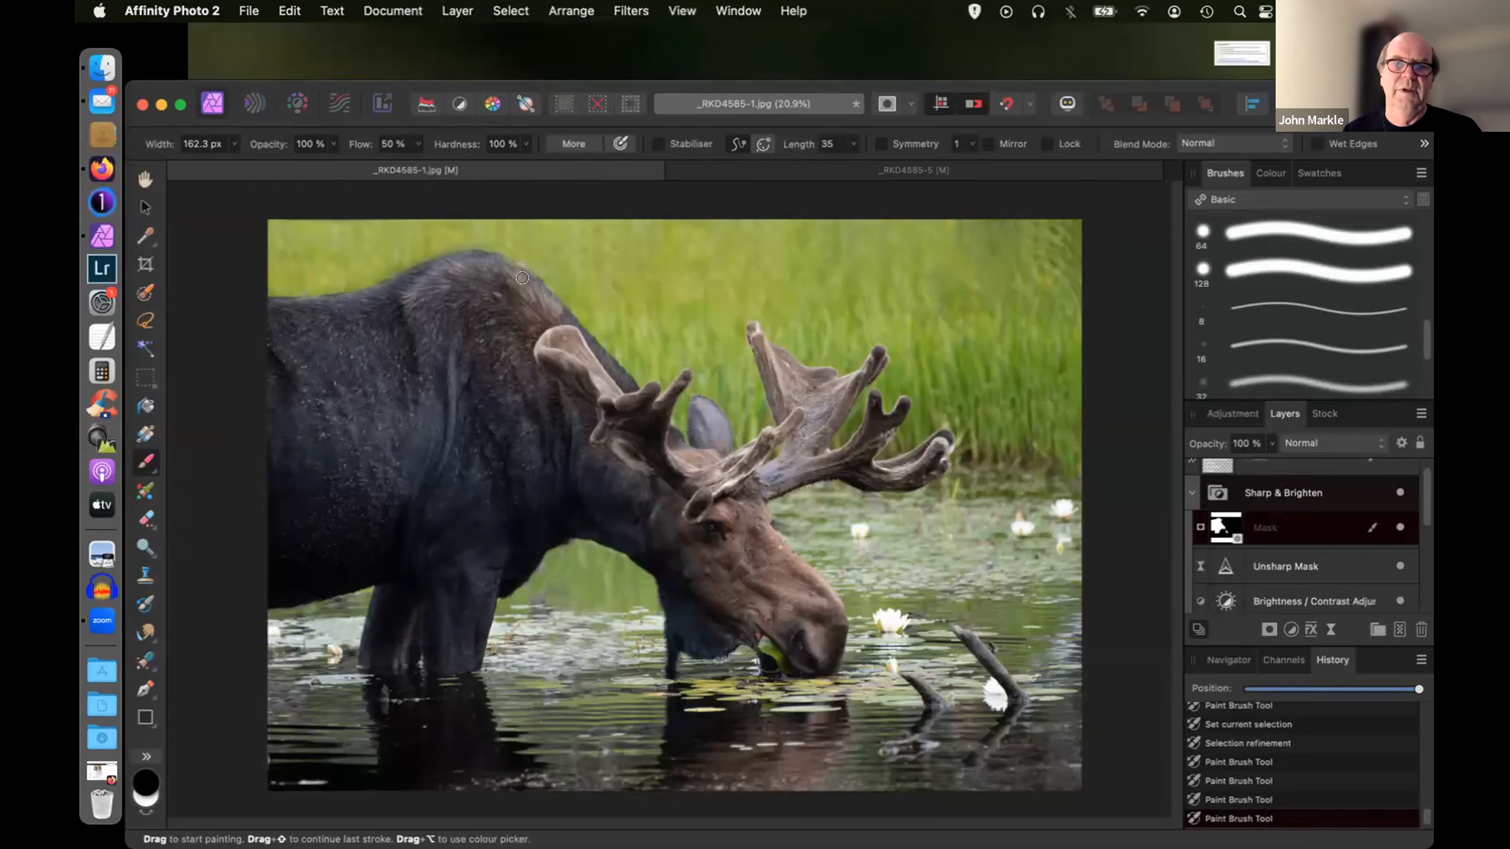
{"action": "left_click", "coordinate": [536, 282]}
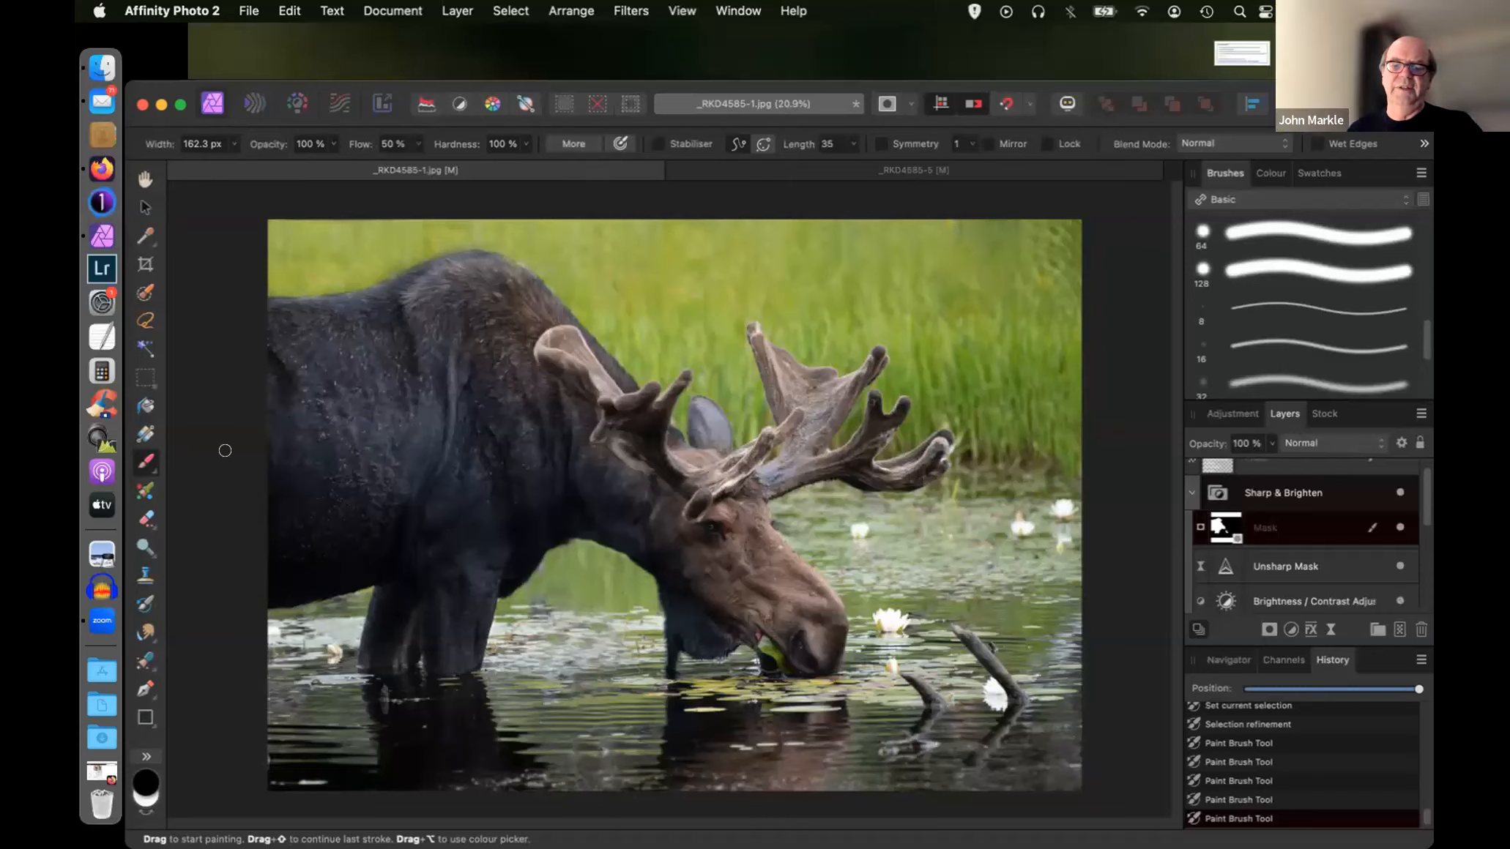
{"action": "key", "text": "c"}
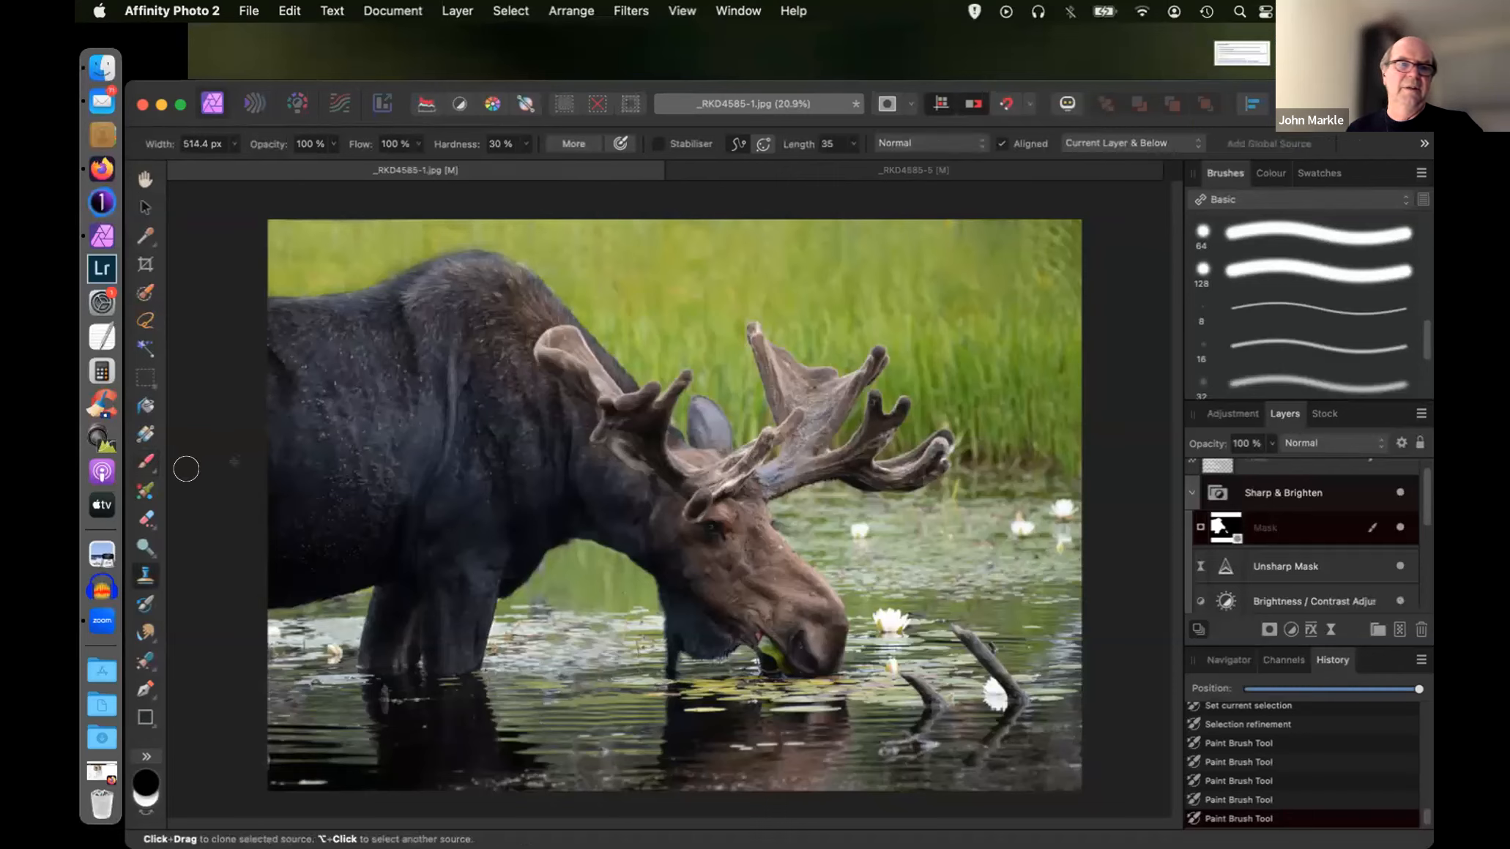
{"action": "key", "text": "b"}
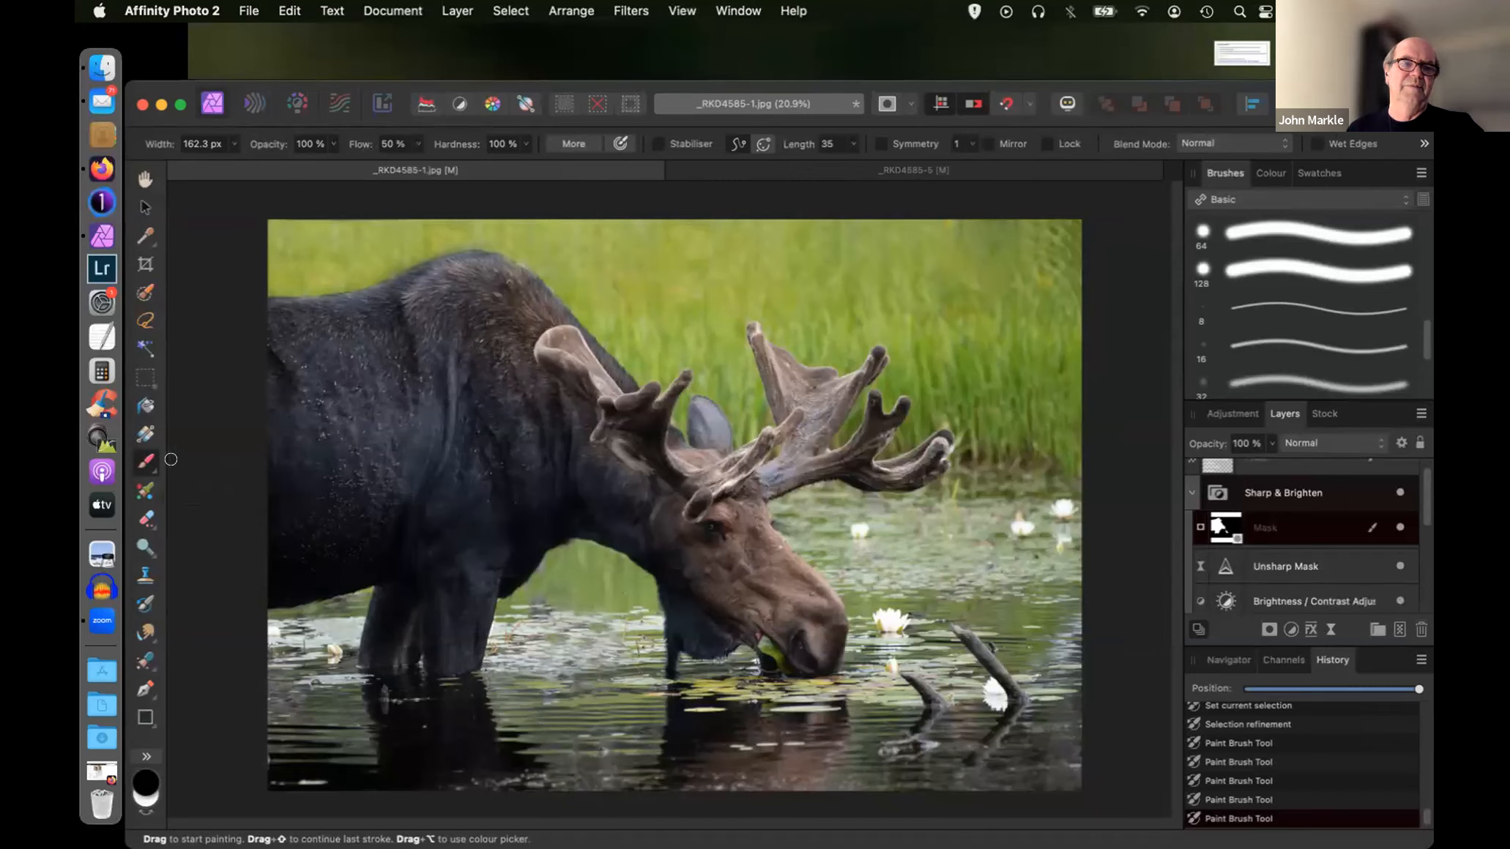
{"action": "left_click", "coordinate": [147, 519]}
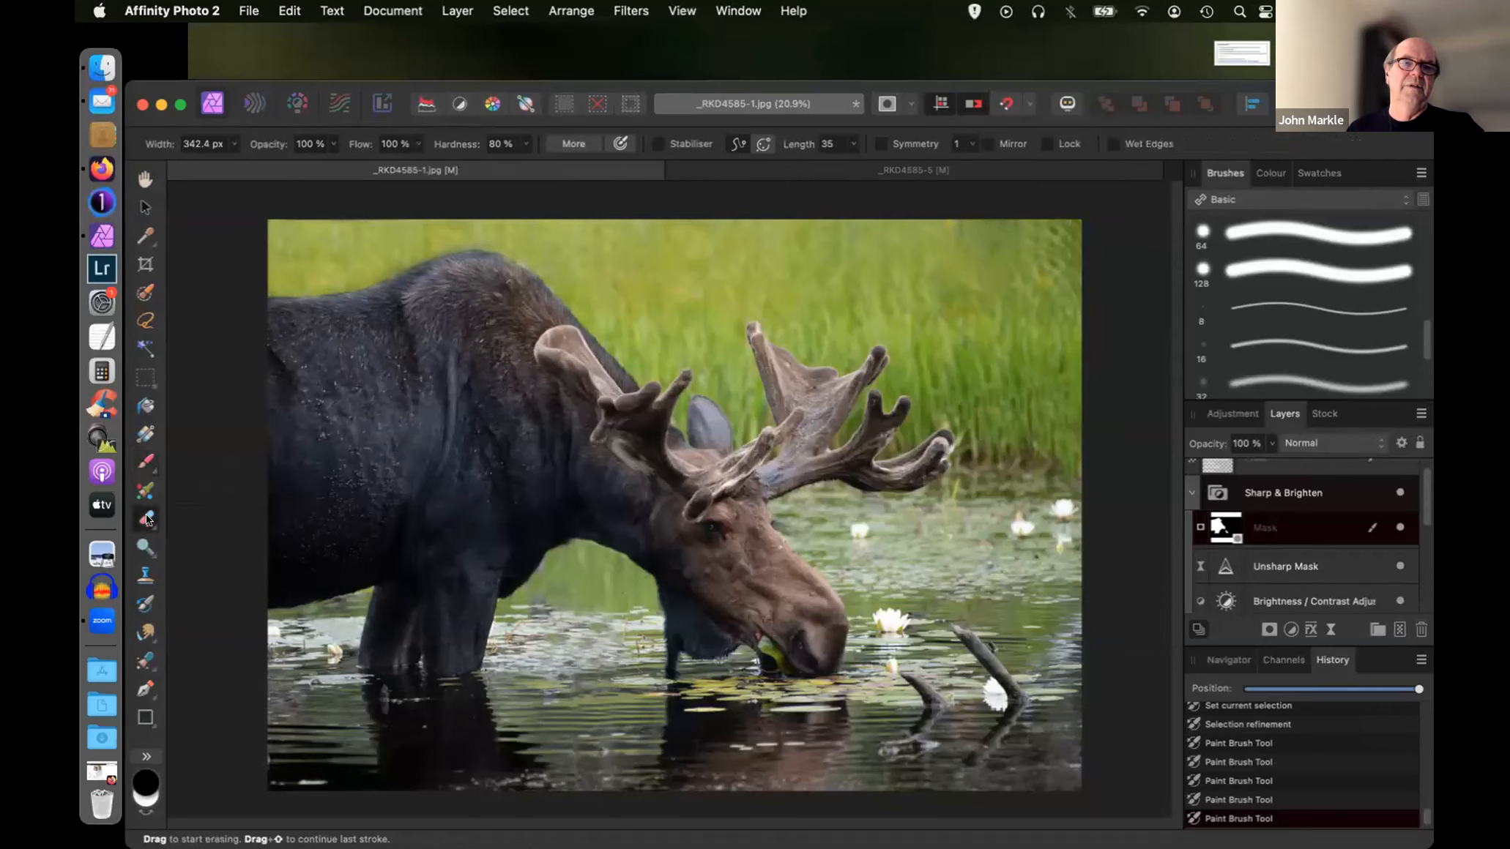
{"action": "key", "text": "s"}
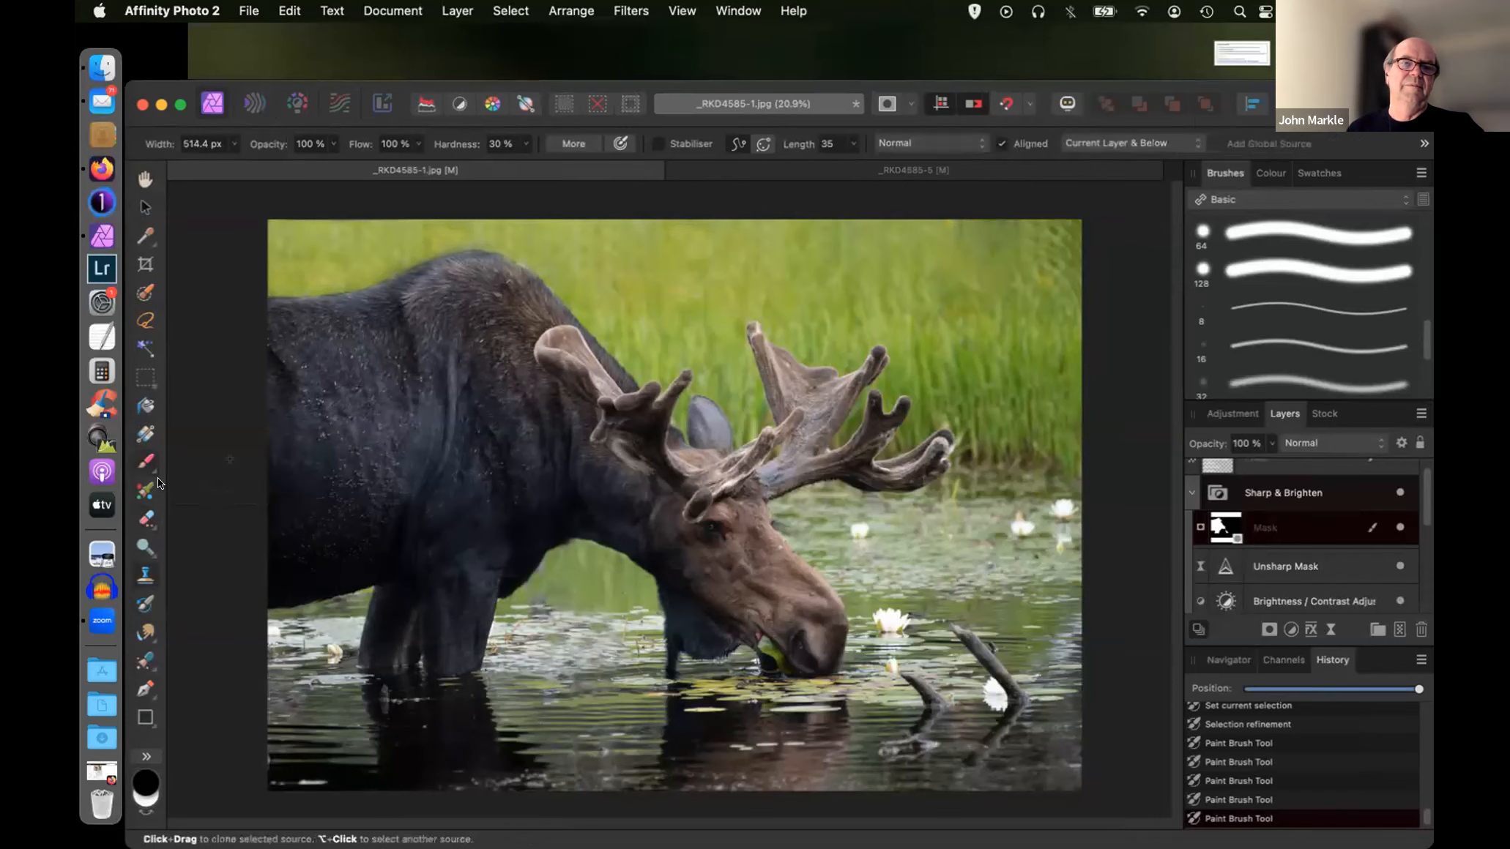
{"action": "key", "text": "b"}
{"action": "key", "text": "s"}
{"action": "key", "text": "b"}
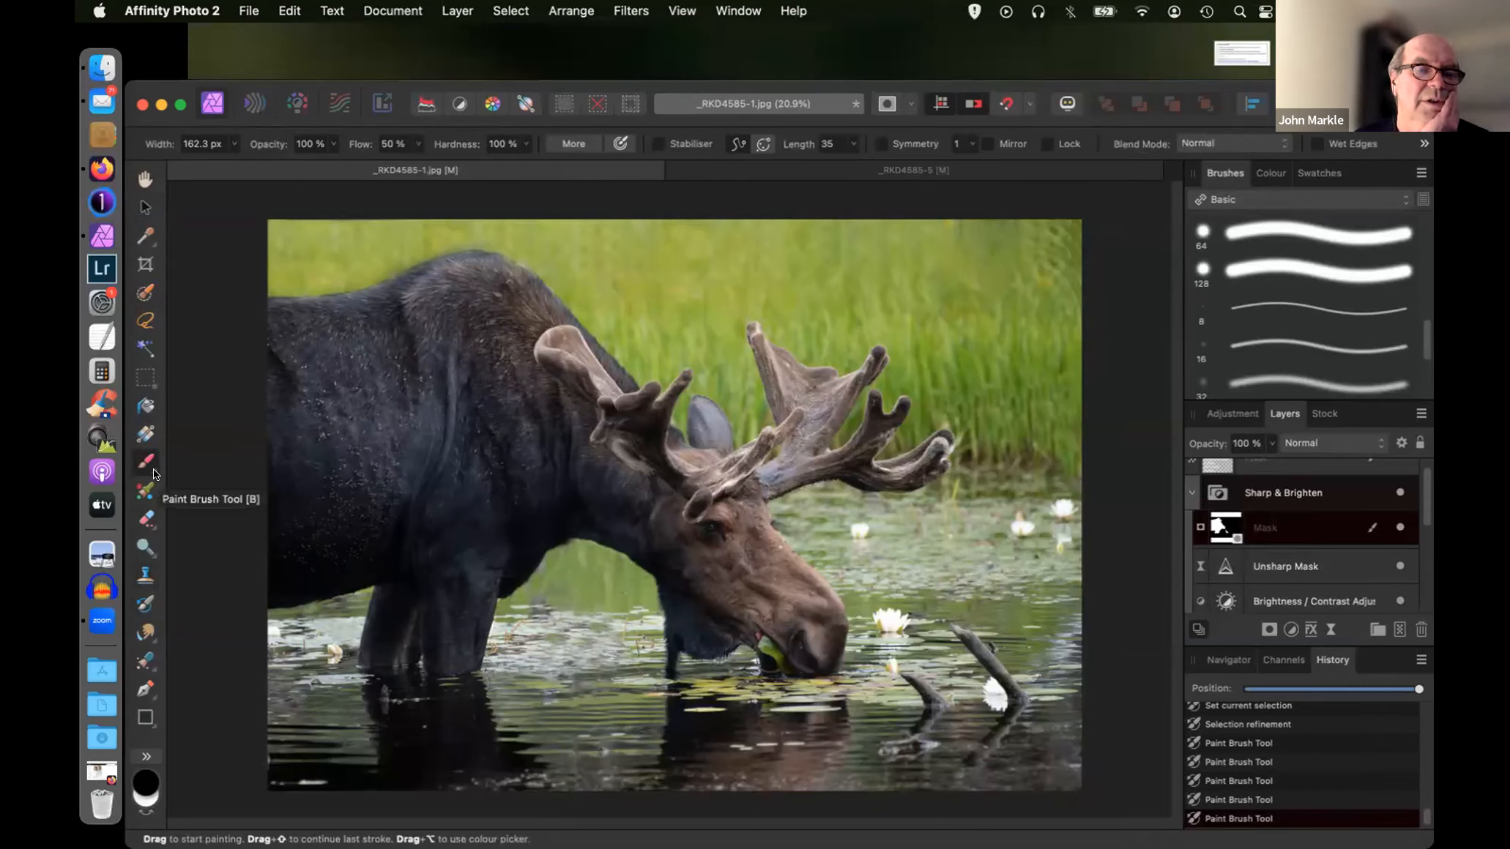
{"action": "left_click", "coordinate": [154, 472]}
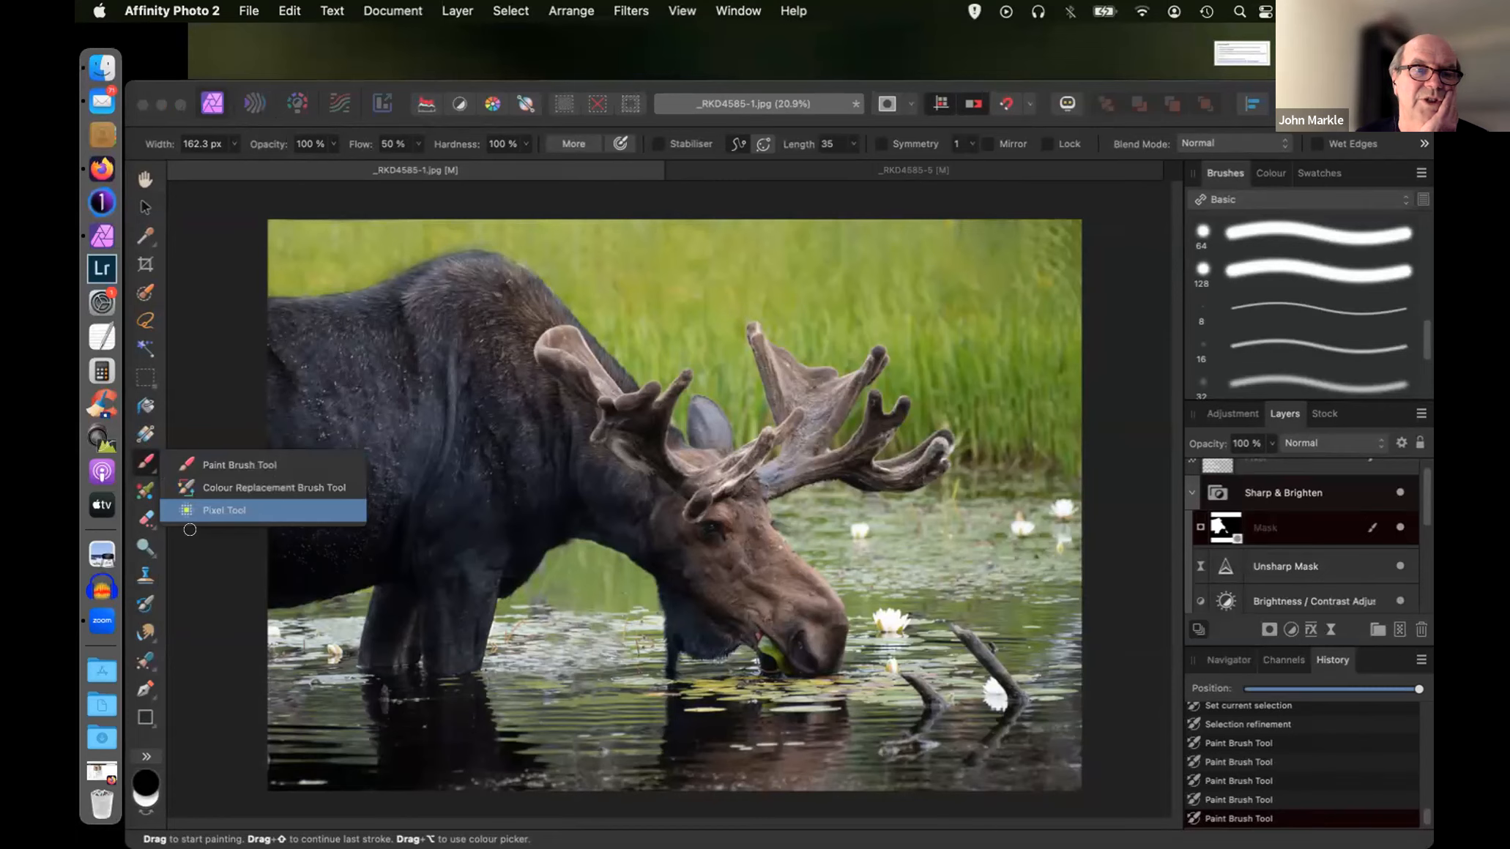
{"action": "left_click", "coordinate": [193, 540]}
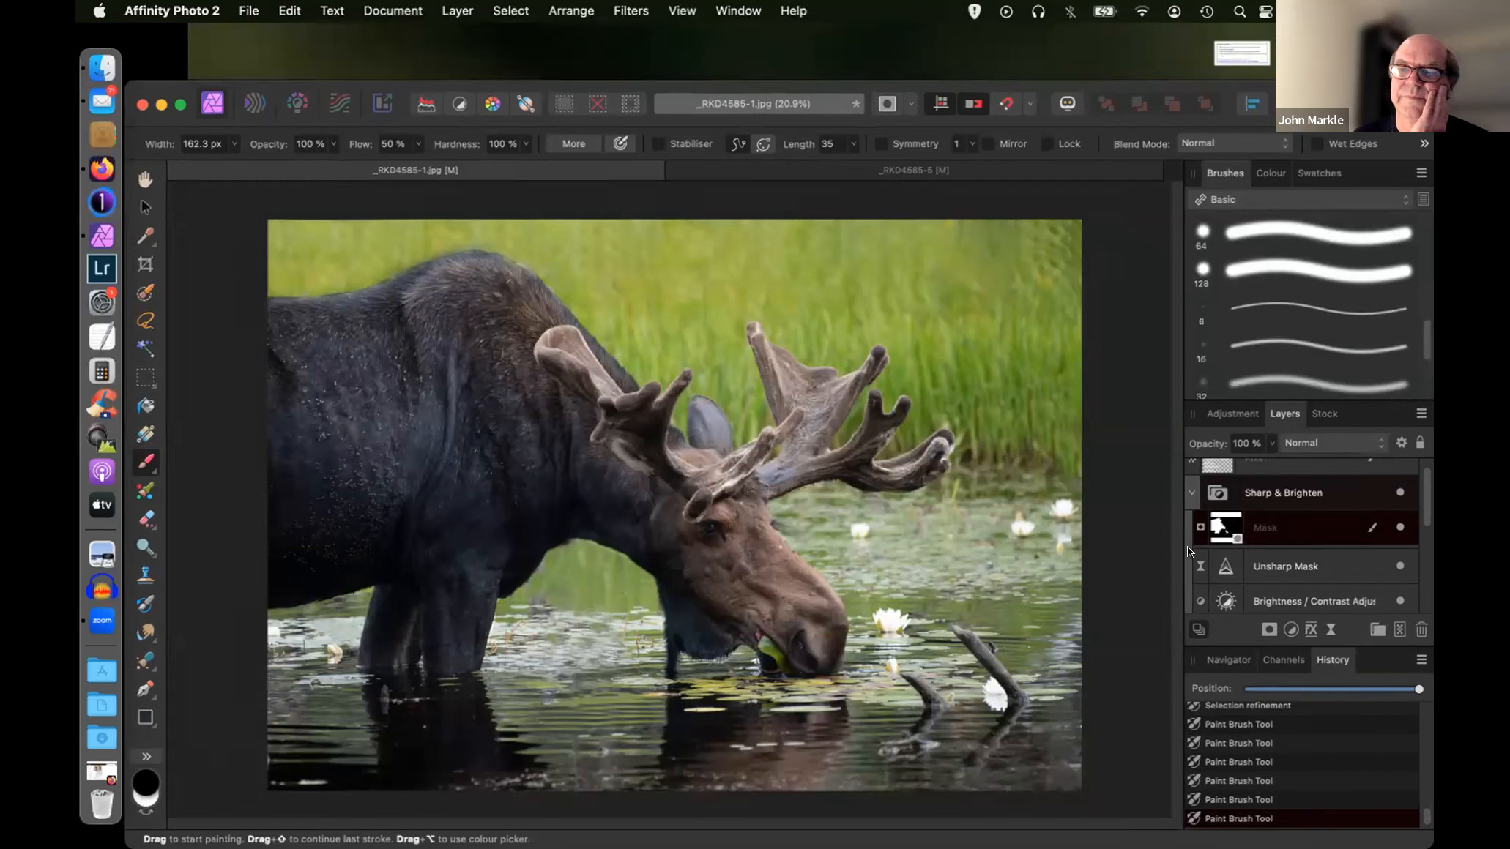
- Set the Unsharp Mask filter in the Sharp & Brighten group to a radius of 1.3 px and a factor of 1.387
{"action": "double_click", "coordinate": [1219, 570]}
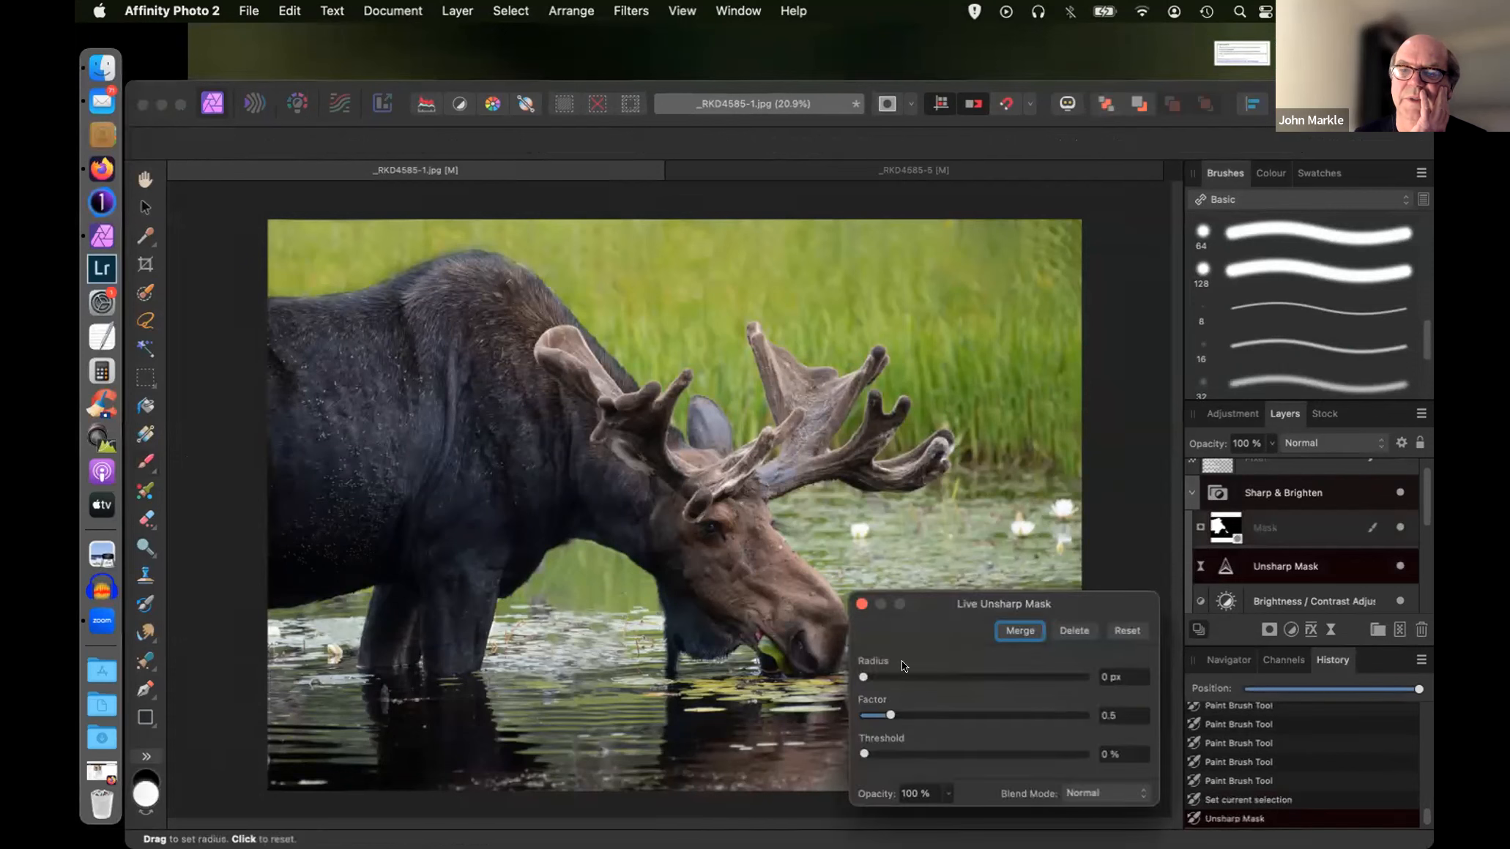
{"action": "left_click_drag", "start_coordinate": [863, 676], "coordinate": [912, 678]}
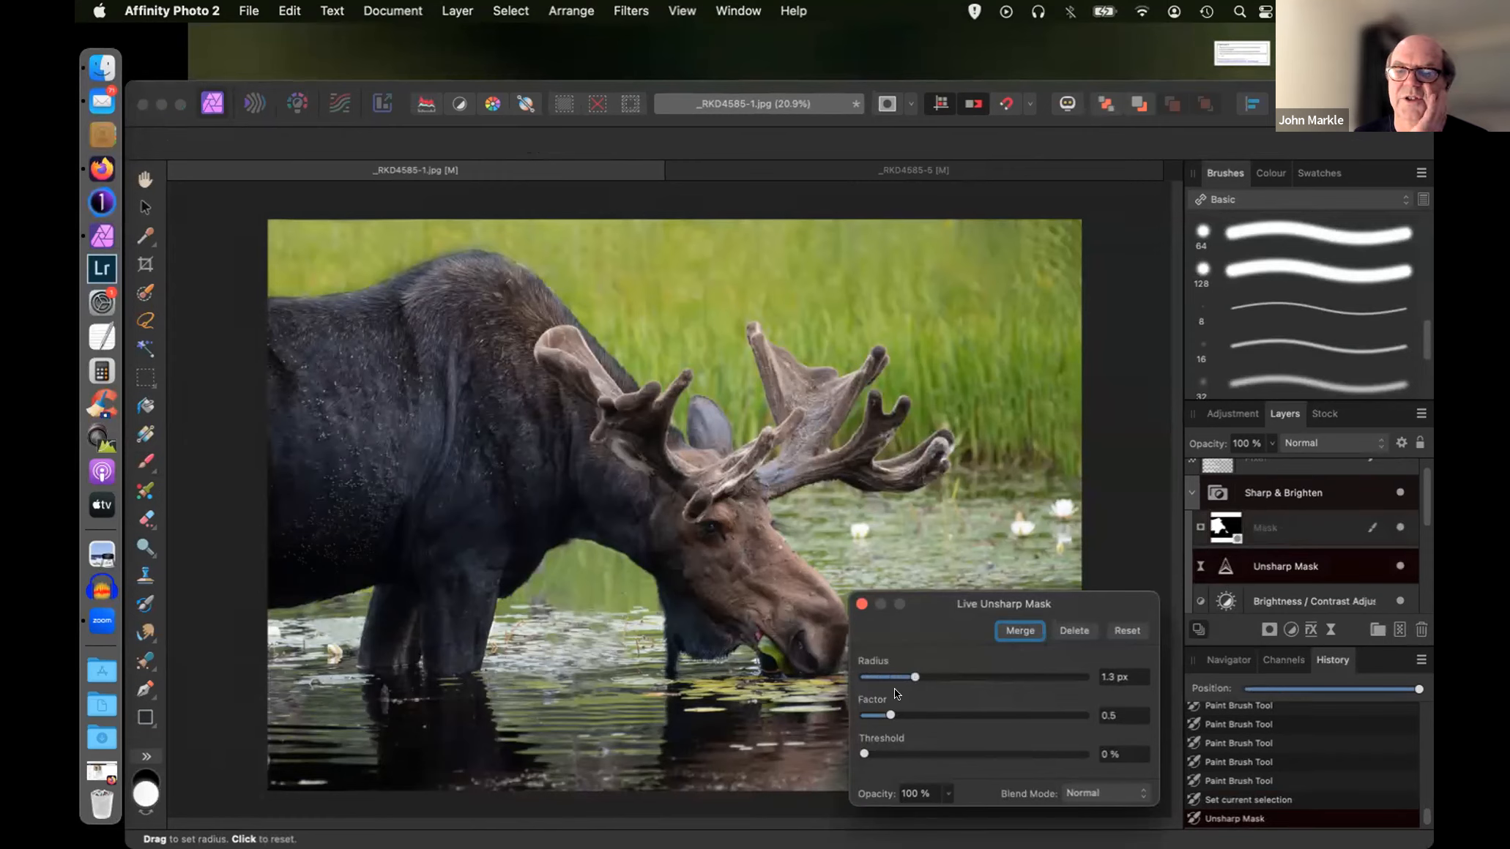
{"action": "left_click_drag", "start_coordinate": [889, 716], "coordinate": [934, 711]}
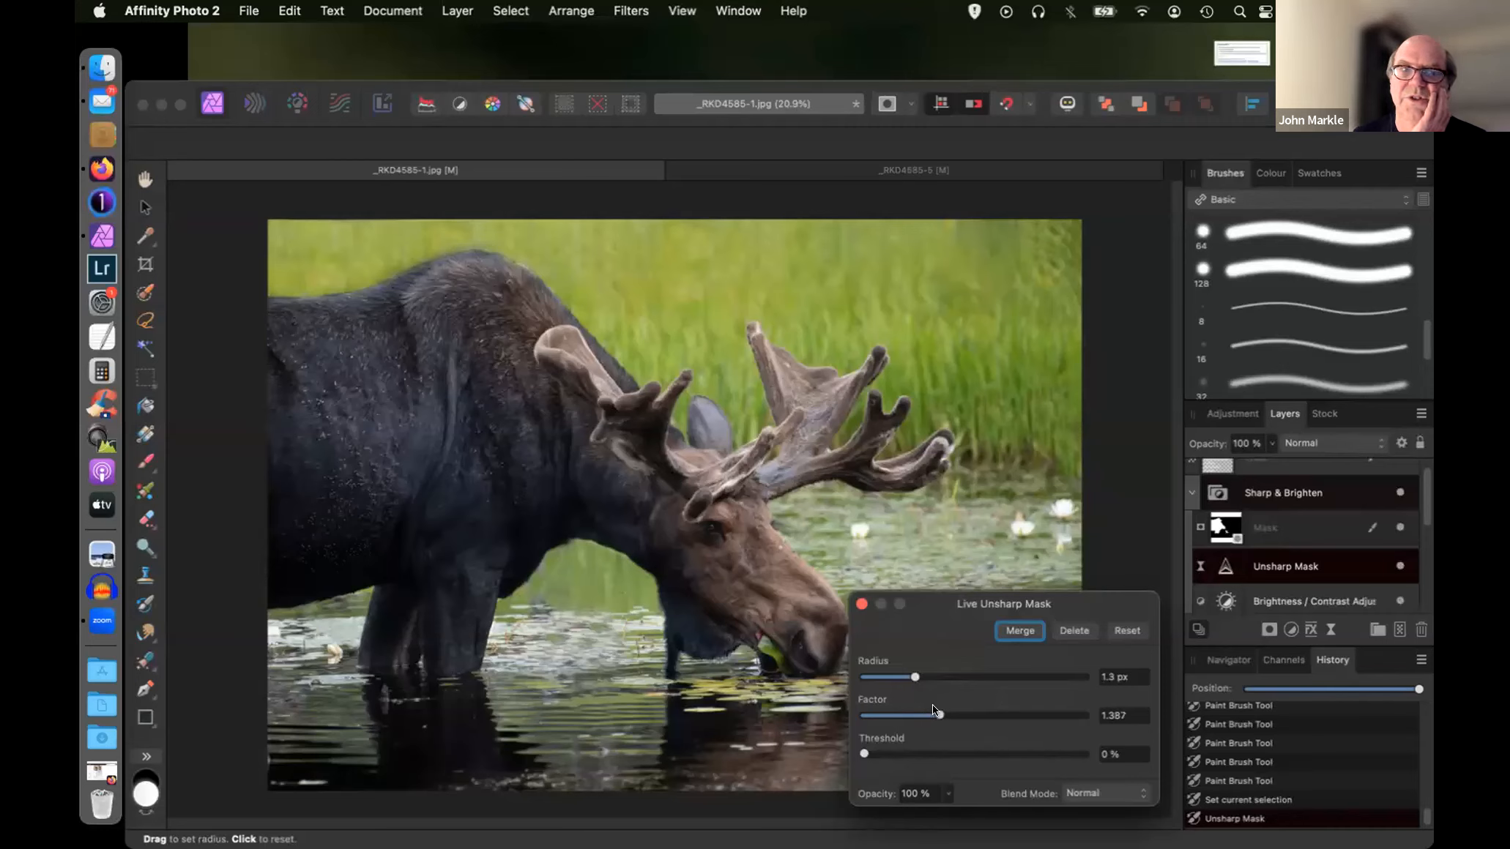
{"action": "left_click", "coordinate": [859, 602]}
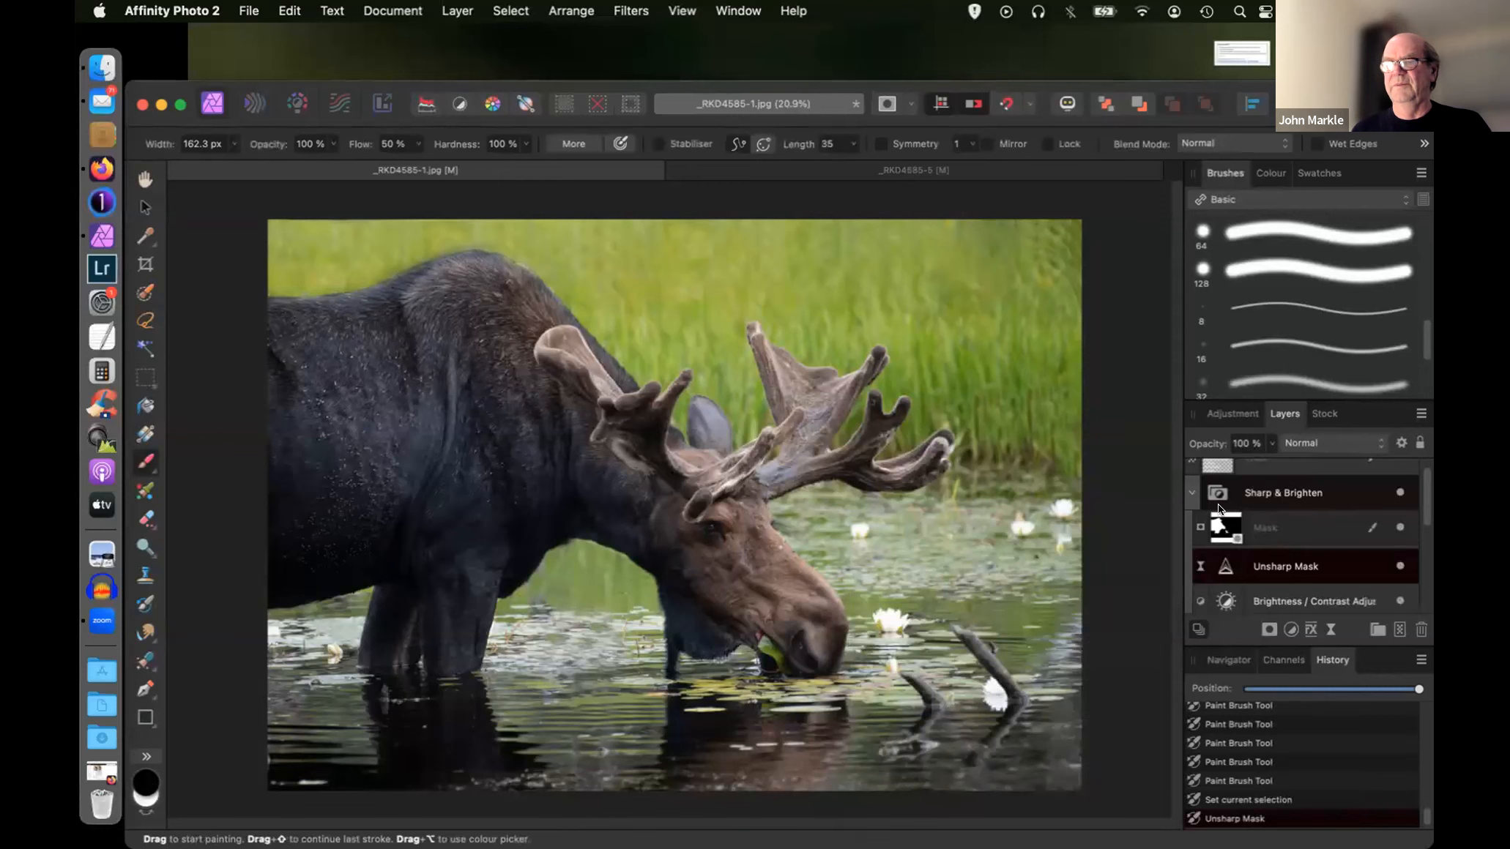
{"action": "double_click", "coordinate": [1225, 568]}
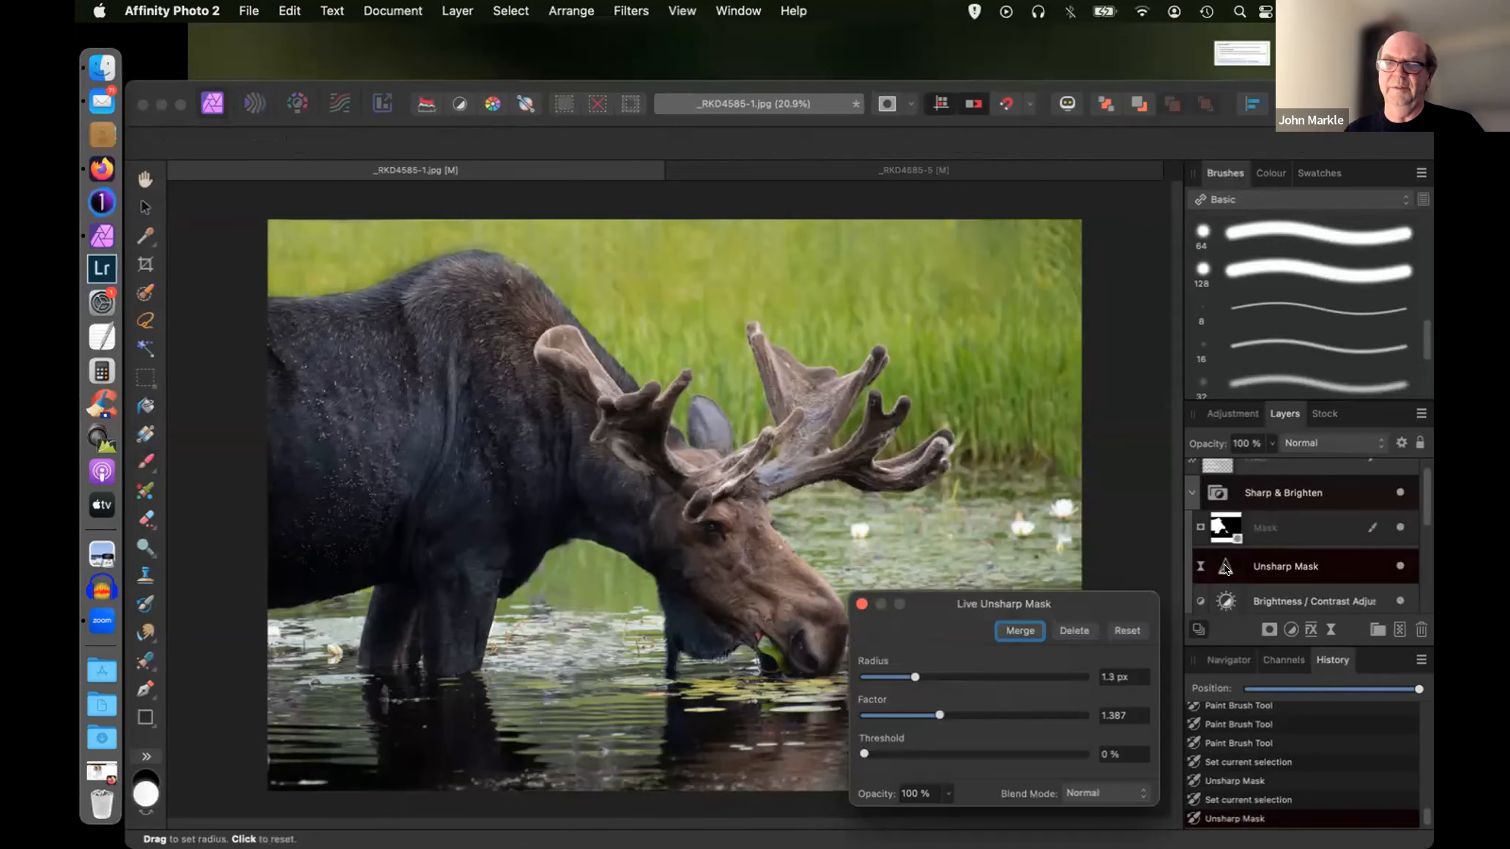
{"action": "left_click", "coordinate": [861, 602]}
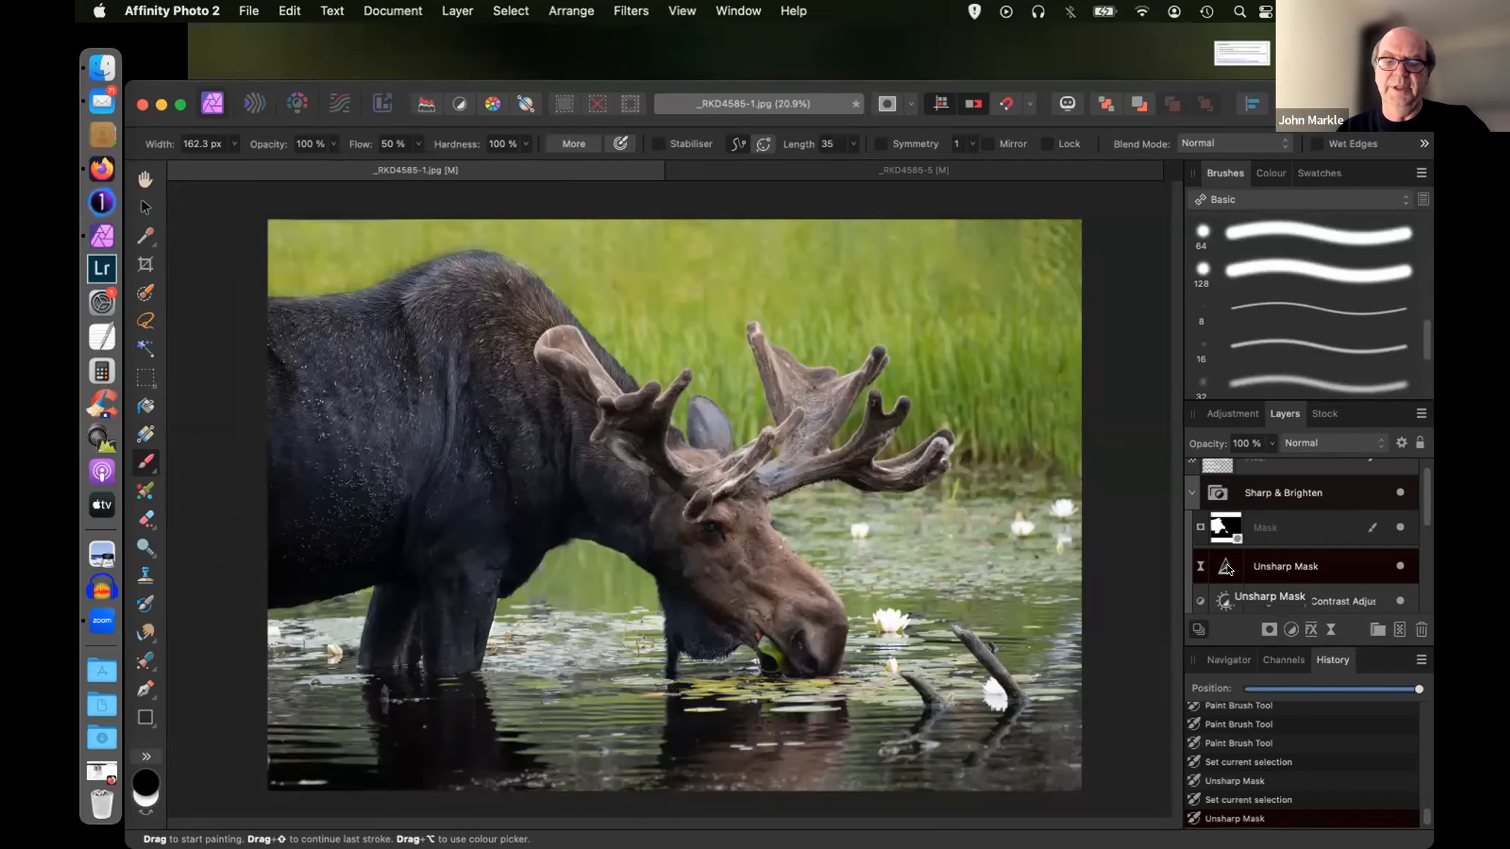
- Try a duplicate Unsharp Mask filter with a radius of 6.5 px on the lower copy, and delete that copy
{"action": "key", "text": "super+j"}
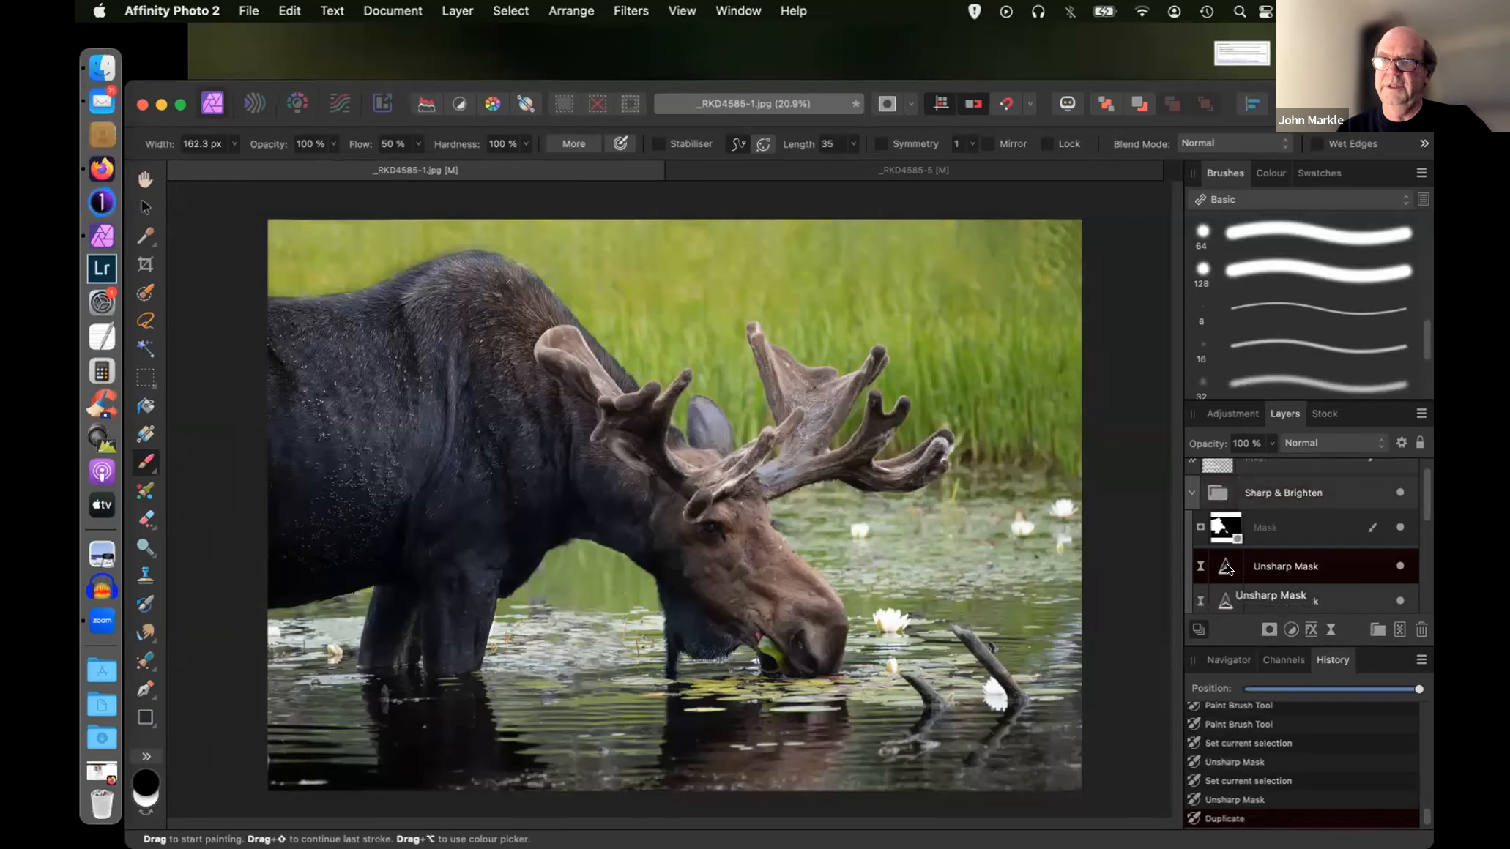
{"action": "left_click_drag", "start_coordinate": [1227, 570], "coordinate": [1217, 601]}
{"action": "double_click", "coordinate": [1222, 601]}
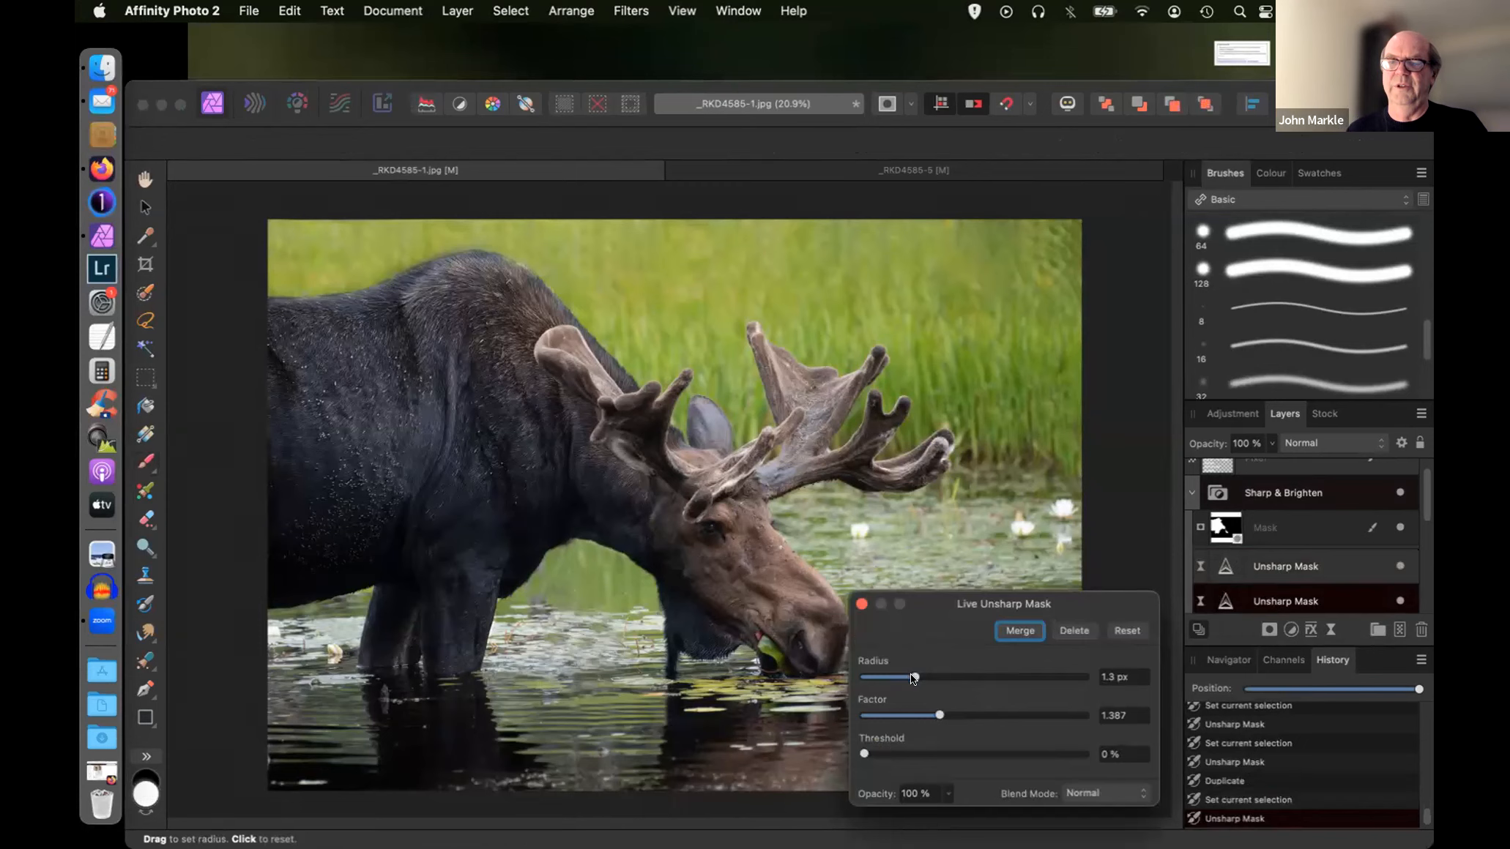
{"action": "left_click_drag", "start_coordinate": [913, 675], "coordinate": [938, 674]}
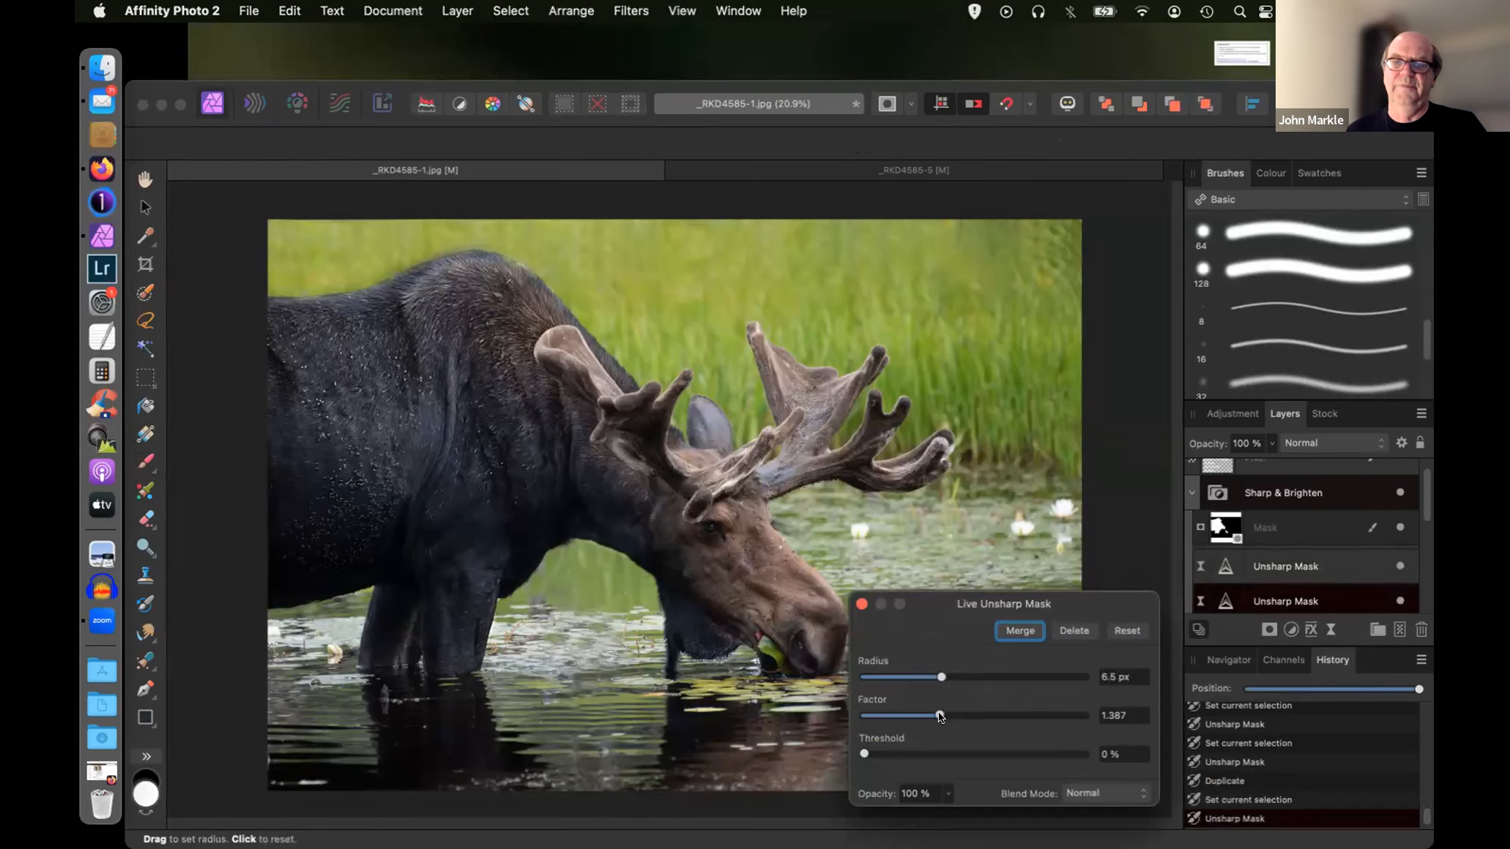
{"action": "left_click_drag", "start_coordinate": [939, 714], "coordinate": [939, 711]}
{"action": "left_click", "coordinate": [860, 603]}
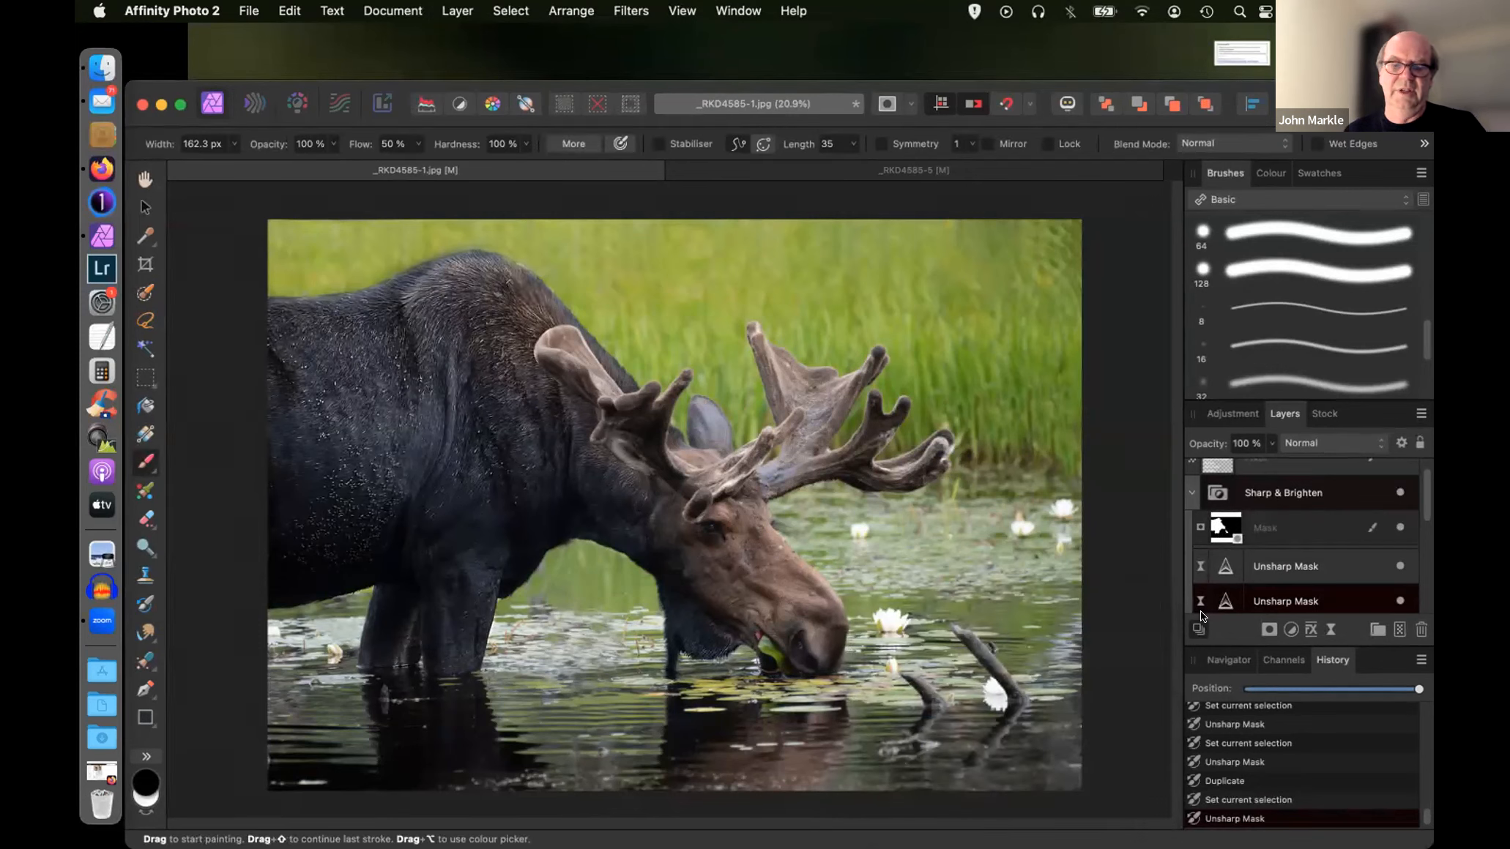
{"action": "left_click", "coordinate": [1420, 632]}
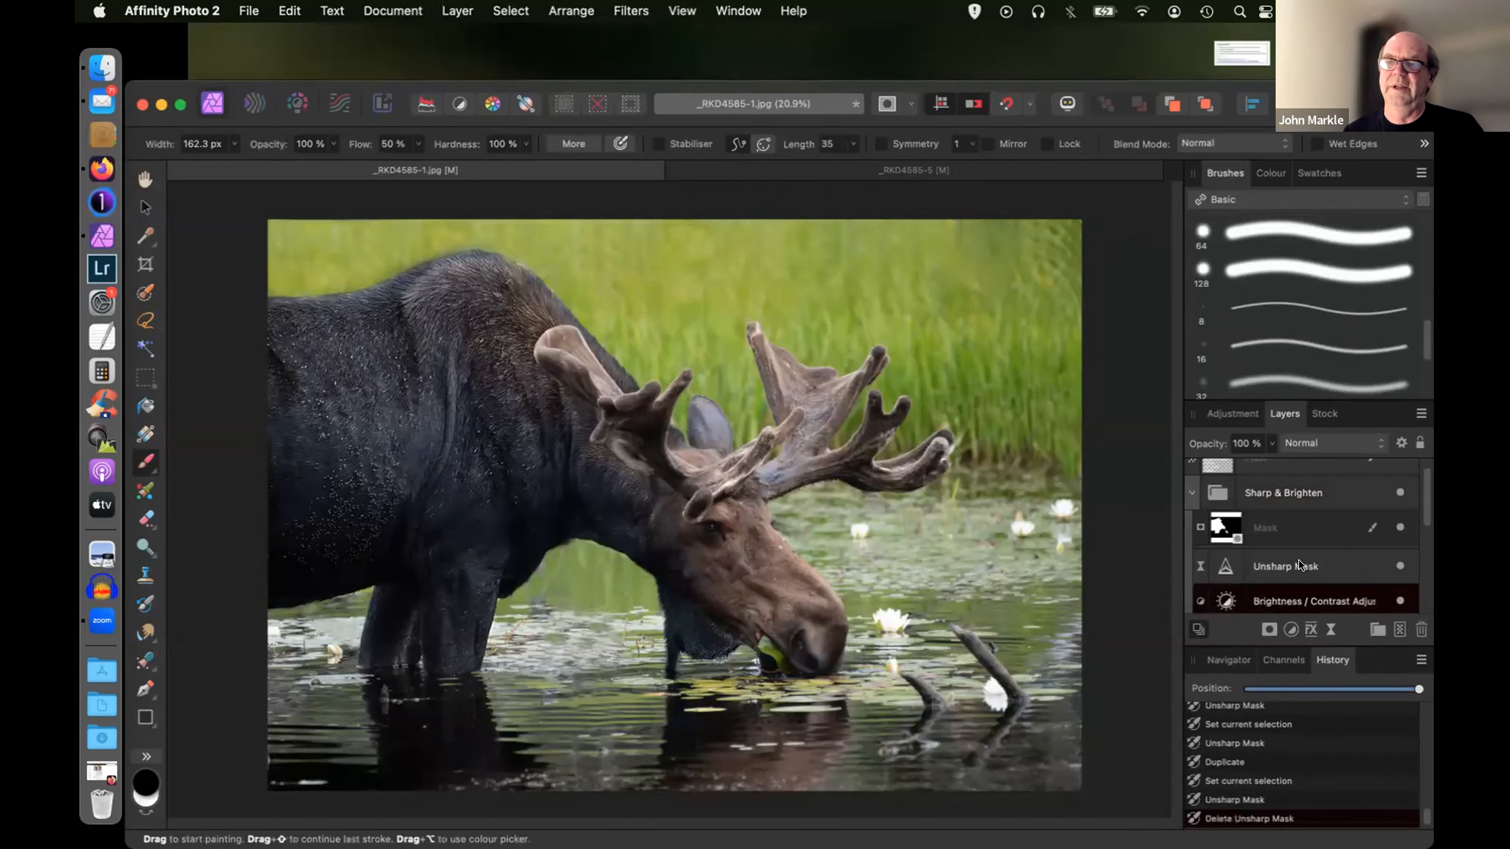
- Paint white on the remaining Unsharp Mask filter over the moose's neck with the brush enlarged to 375.4 px
{"action": "left_click", "coordinate": [1304, 567]}
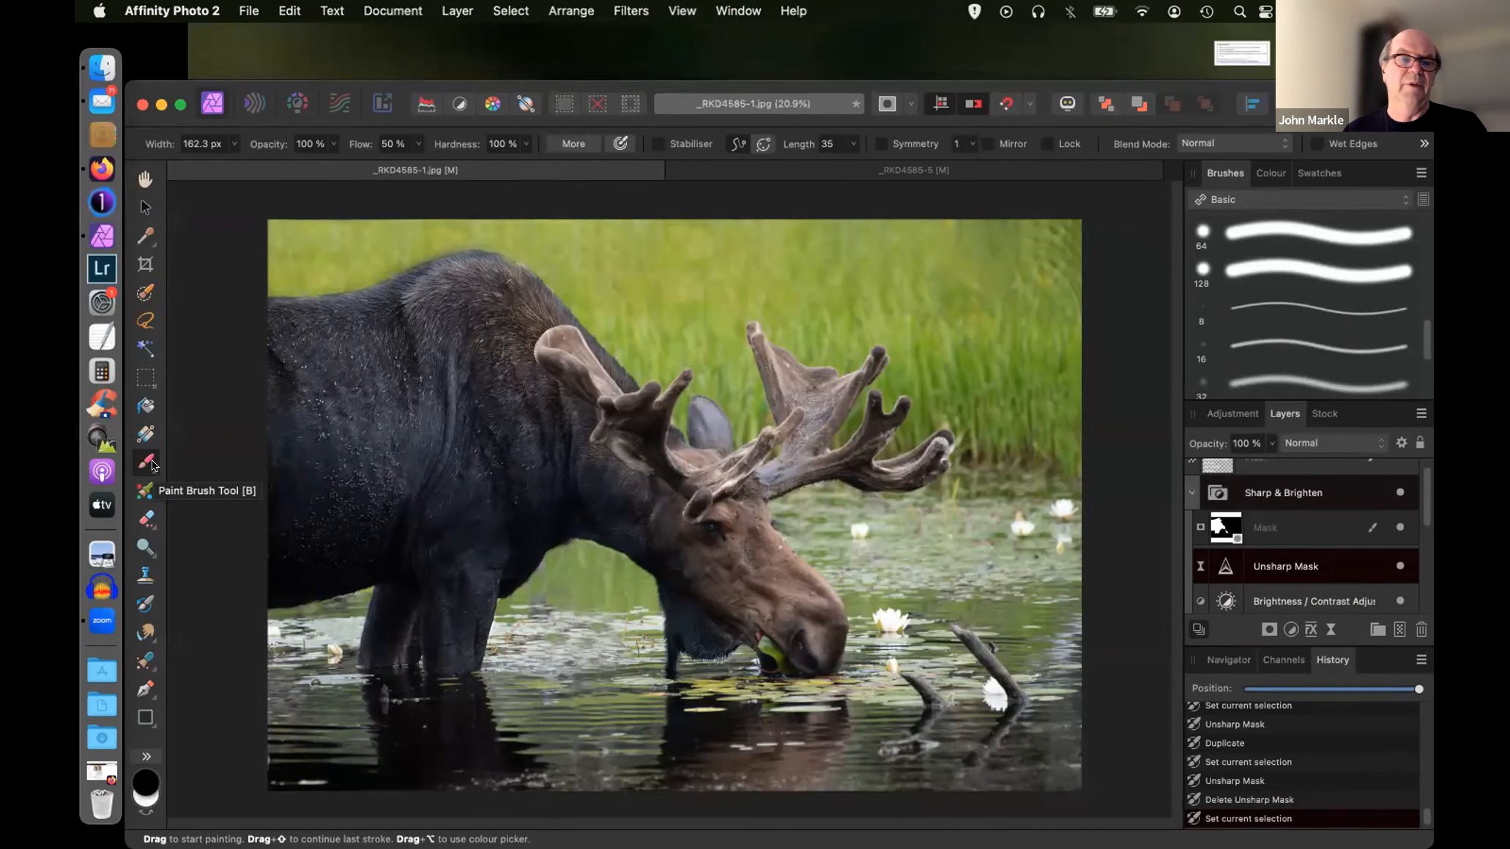
{"action": "key", "text": "x"}
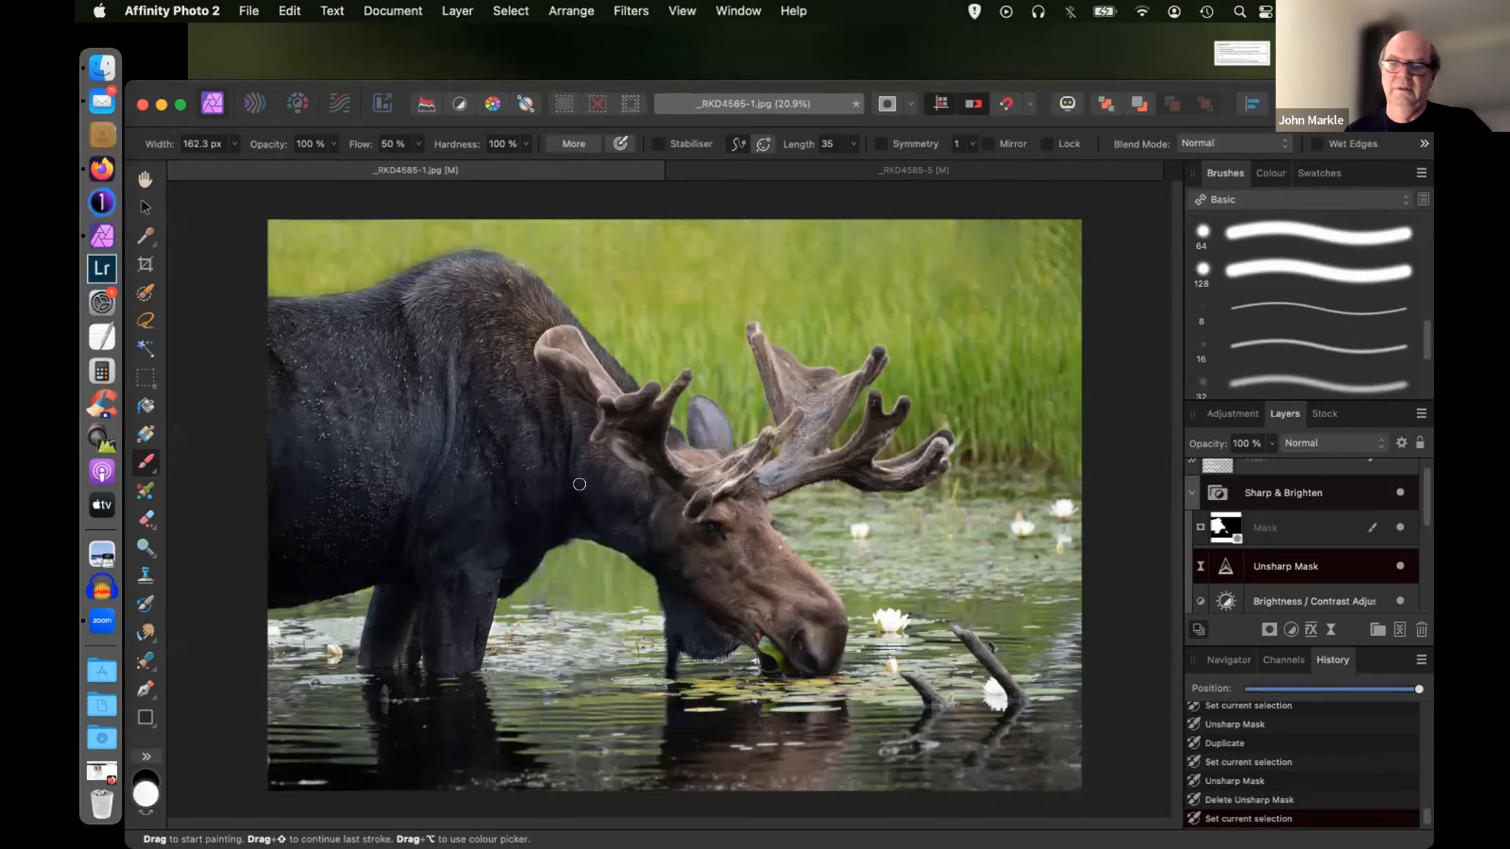
{"action": "key", "text": "]"}
{"action": "key", "text": "bracketright"}
{"action": "key", "text": "bracketright"}
{"action": "key", "text": "bracketright"}
{"action": "key", "text": "bracketright"}
{"action": "key", "text": "bracketright"}
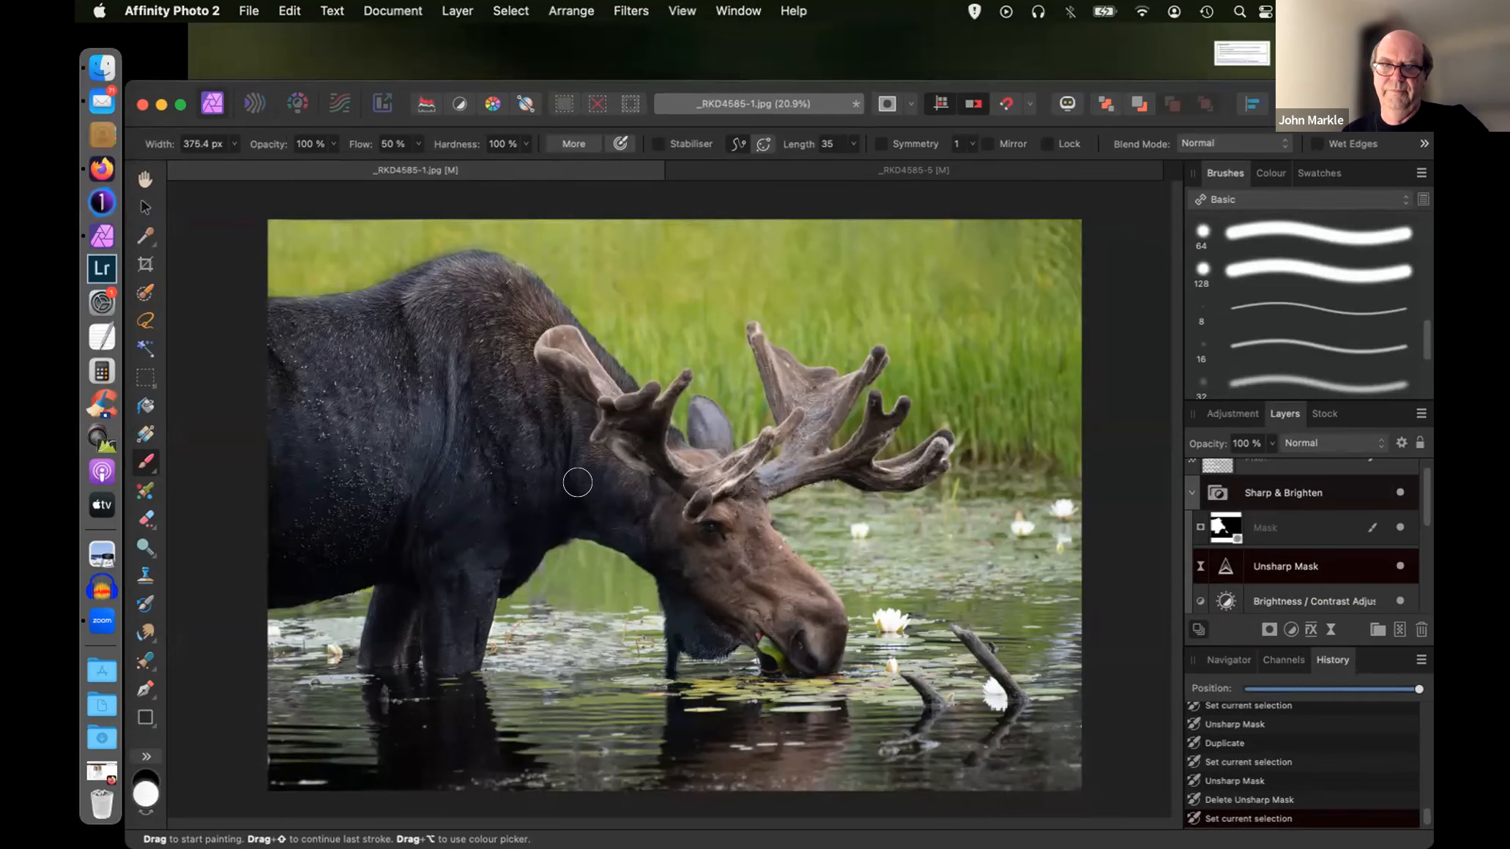
{"action": "left_click_drag", "start_coordinate": [591, 438], "coordinate": [618, 479]}
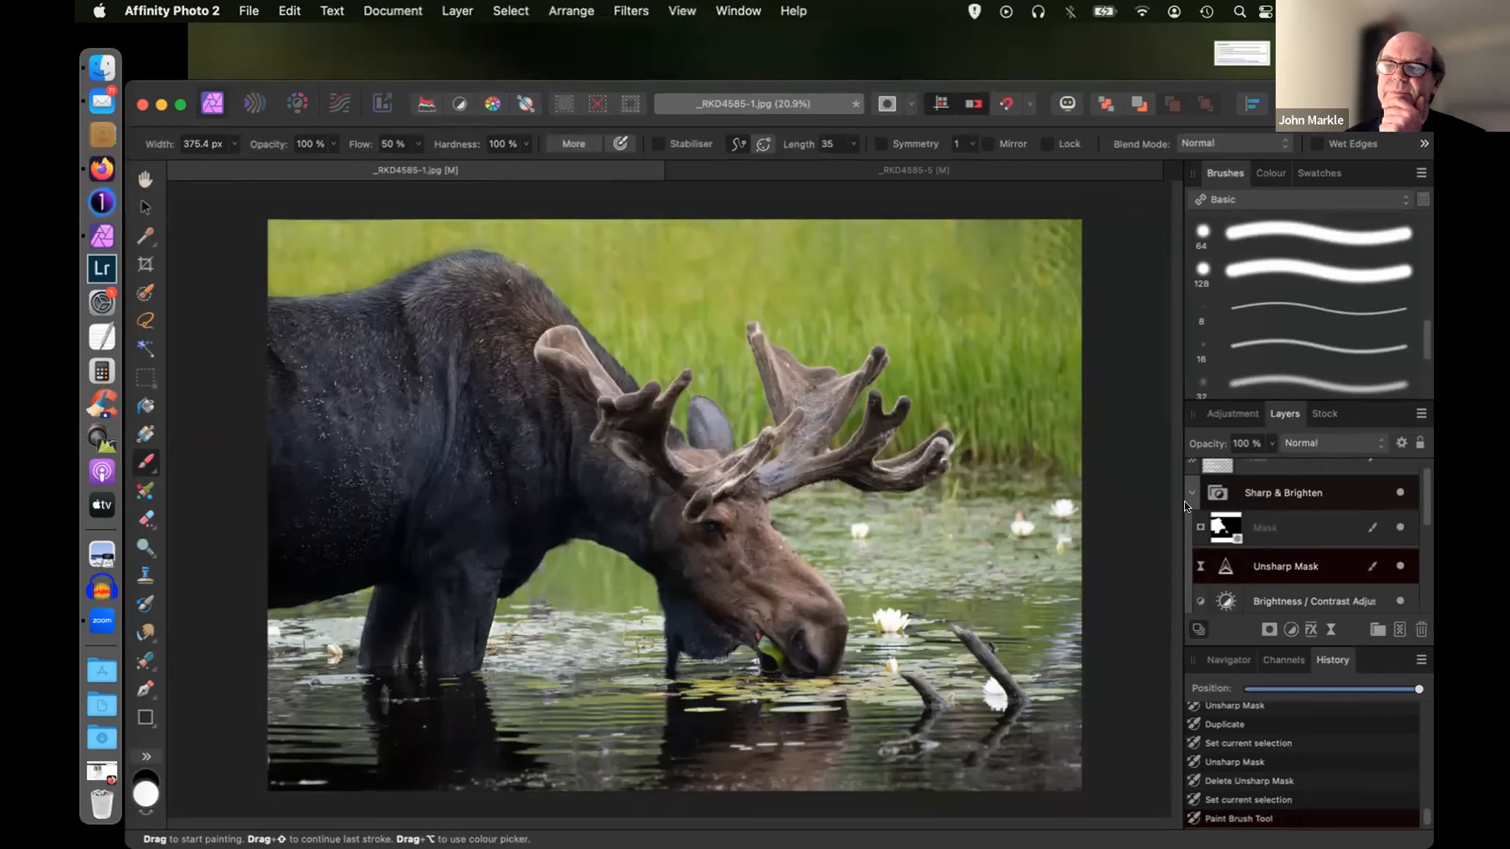
- Move the Unsharp Mask filter out of the Sharp & Brighten group to directly above it and check its settings
{"action": "left_click", "coordinate": [1315, 493]}
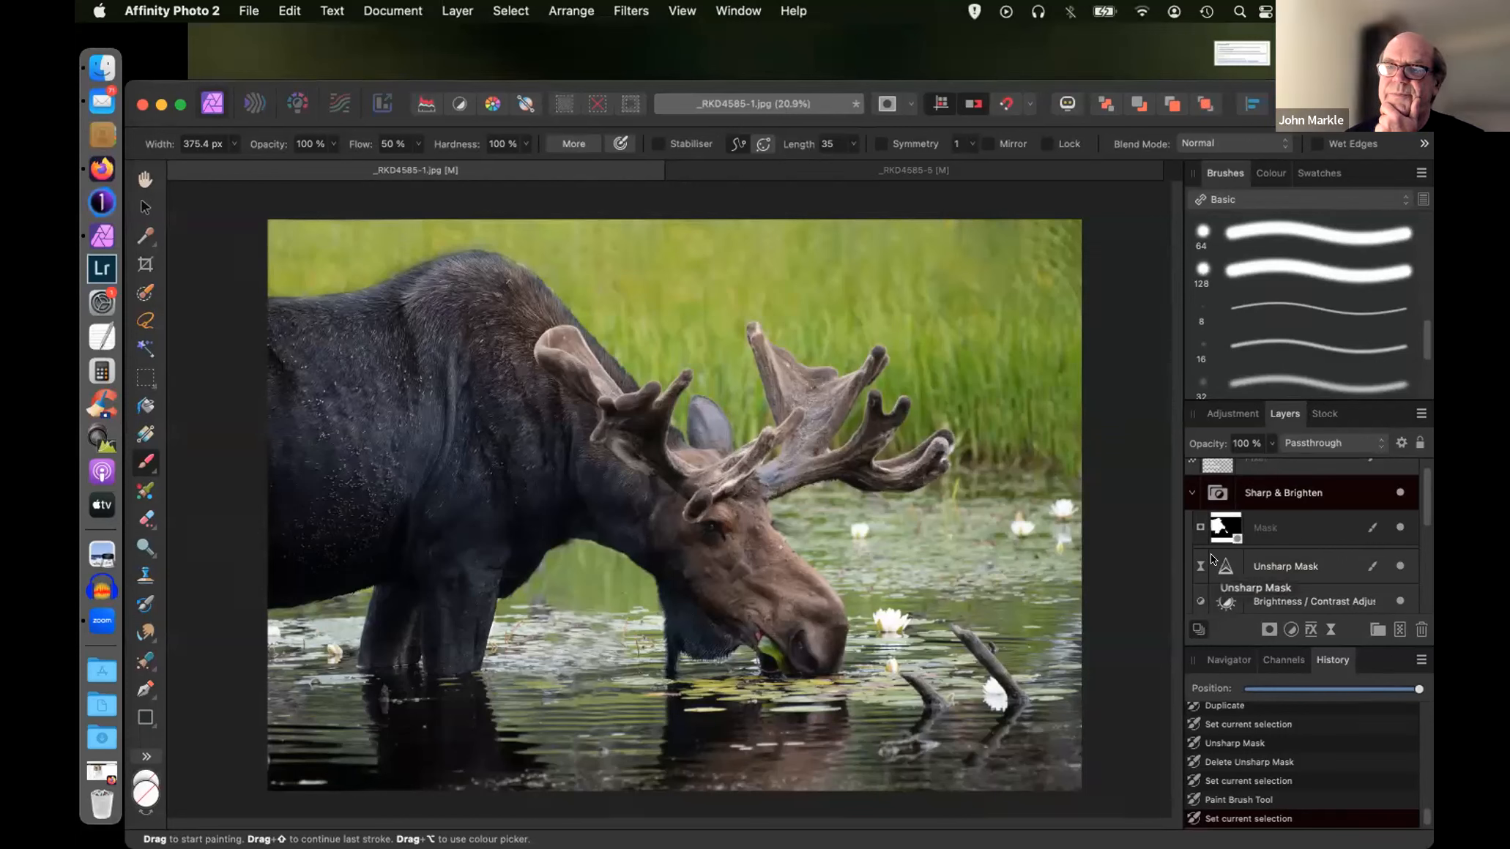
{"action": "scroll", "coordinate": [1211, 560], "scroll_direction": "up", "scroll_amount": 1}
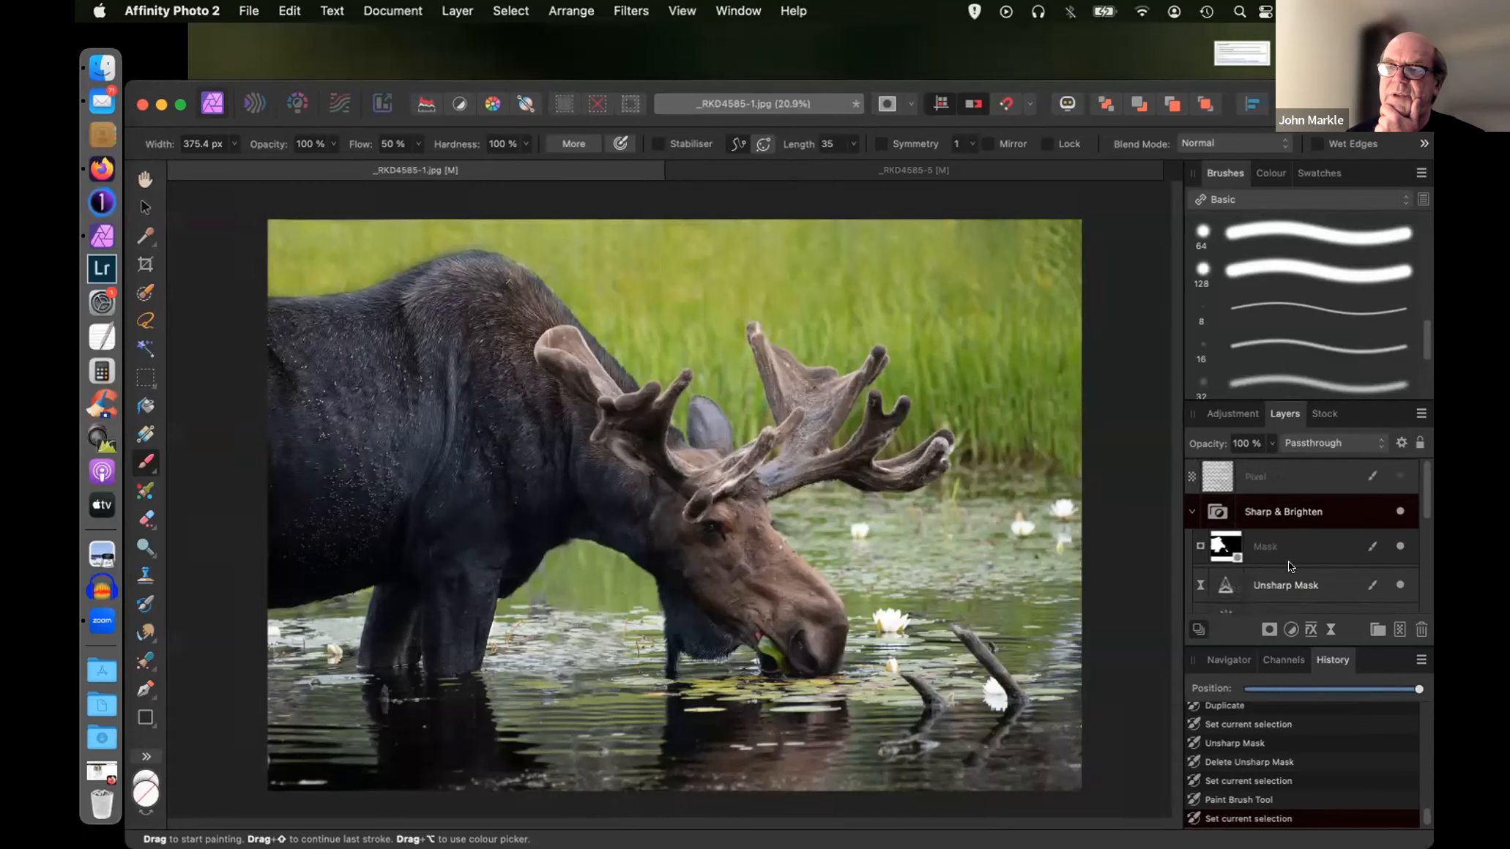
{"action": "left_click_drag", "start_coordinate": [1276, 588], "coordinate": [1270, 484]}
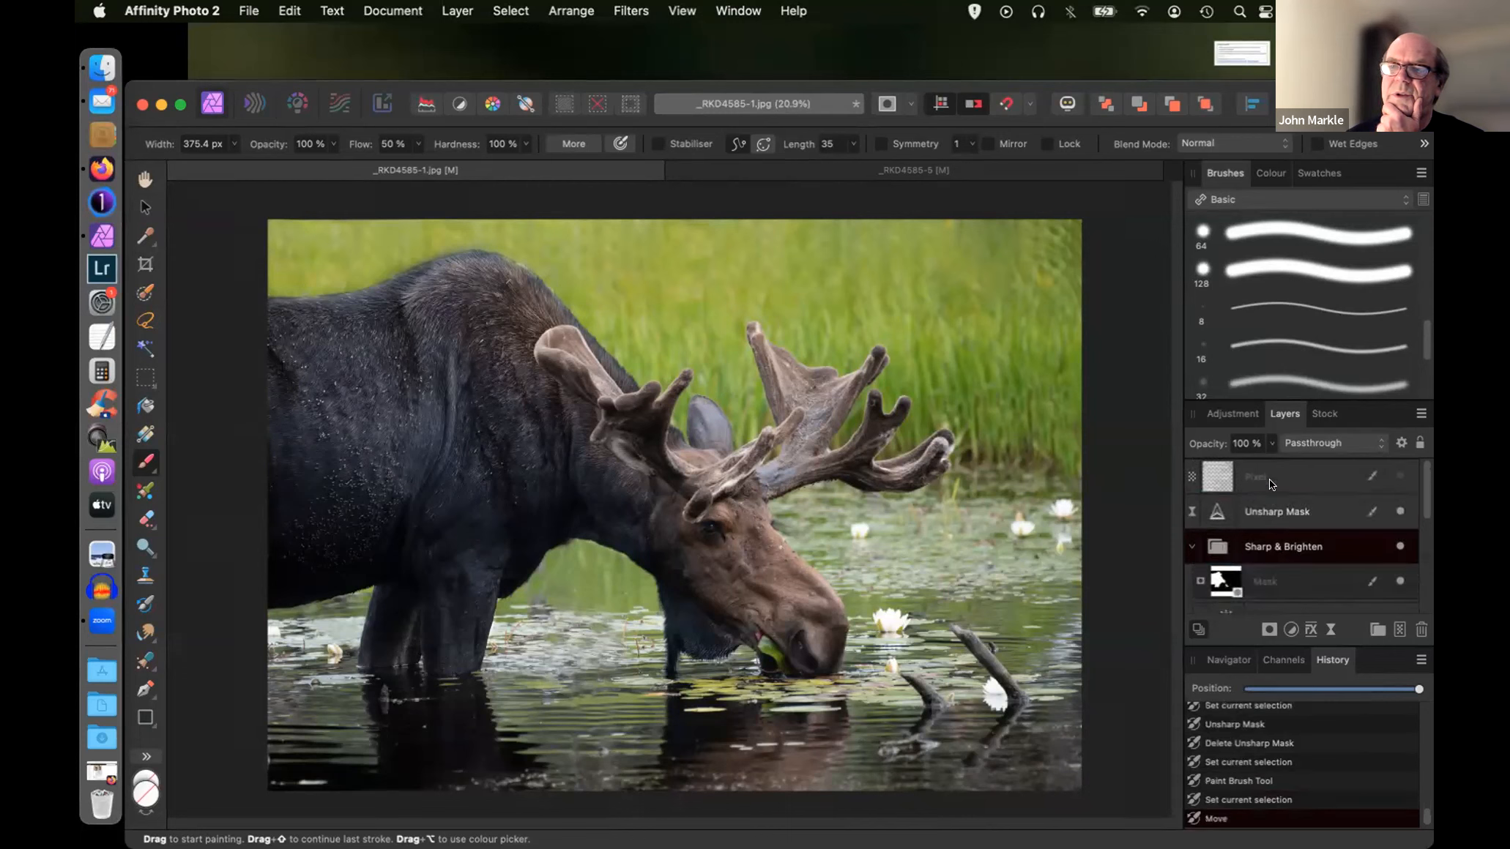
{"action": "double_click", "coordinate": [1205, 514]}
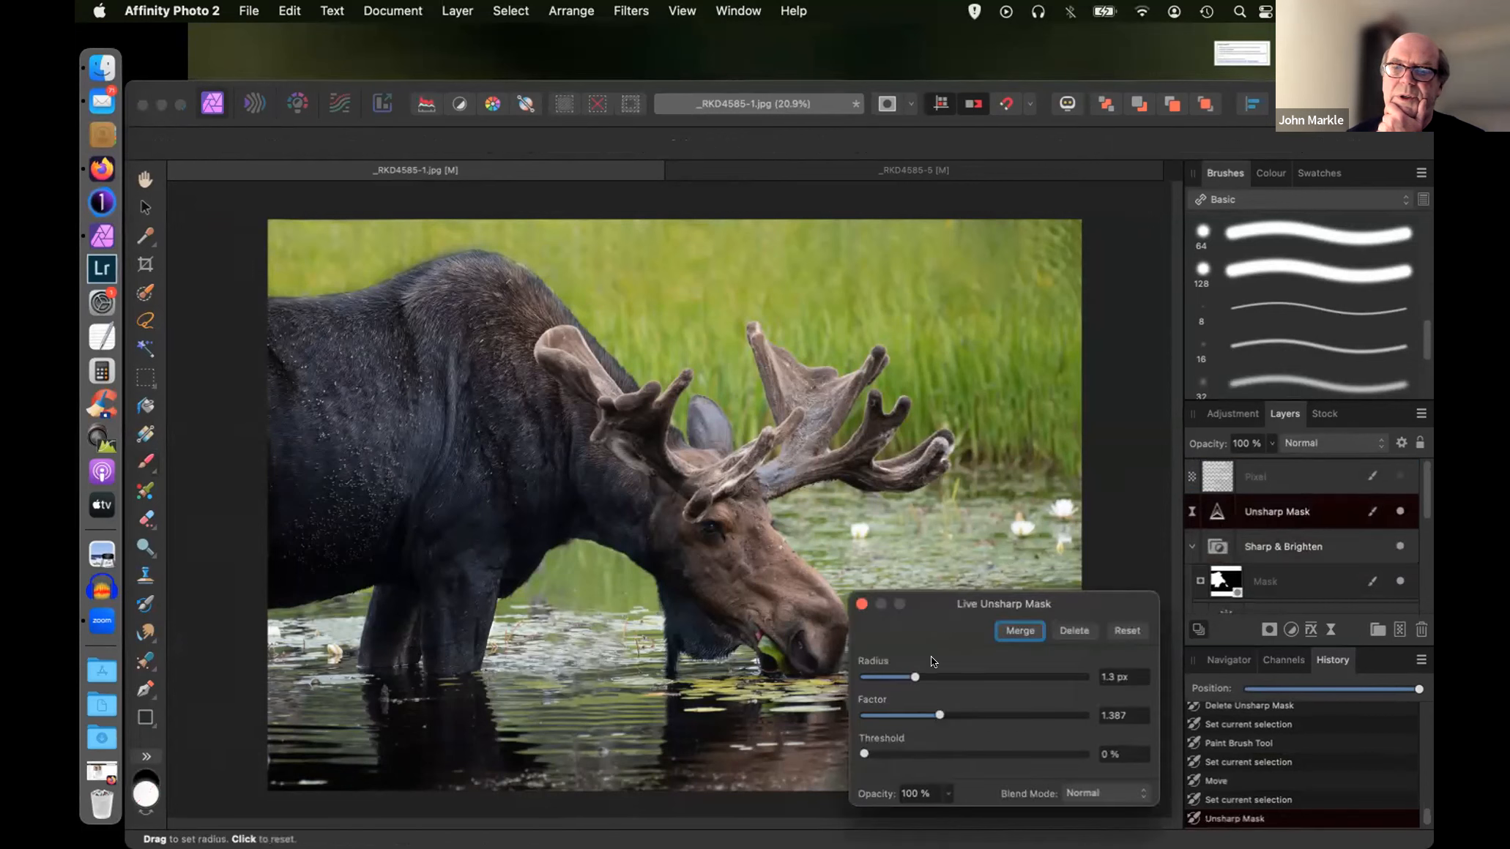
{"action": "left_click", "coordinate": [861, 605]}
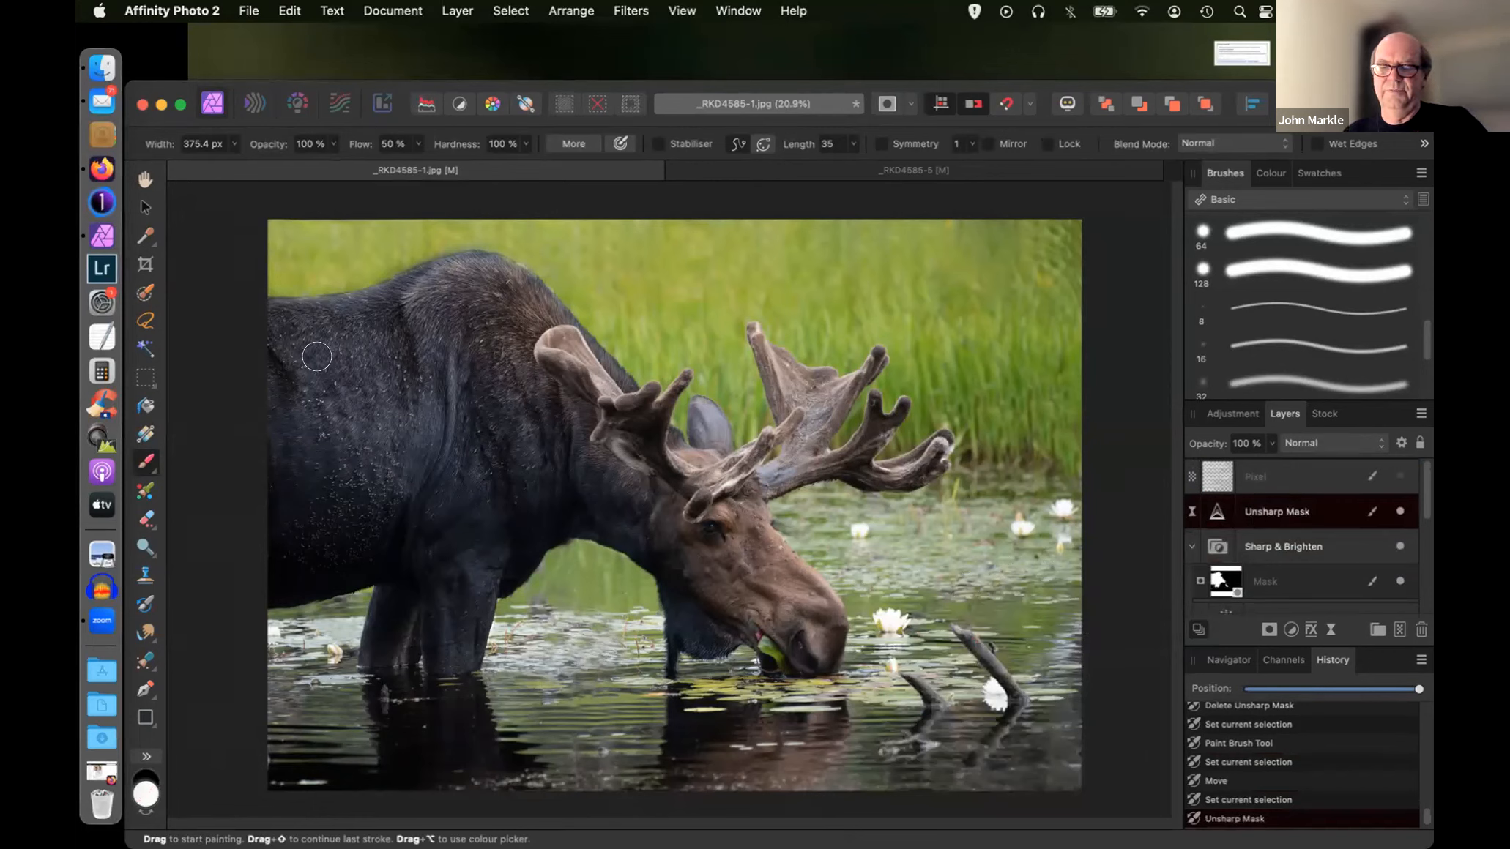
- Invert the Unsharp Mask filter's mask and paint white over the moose's back and flank, raising the brush flow to 100 %
{"action": "key", "text": "super+i"}
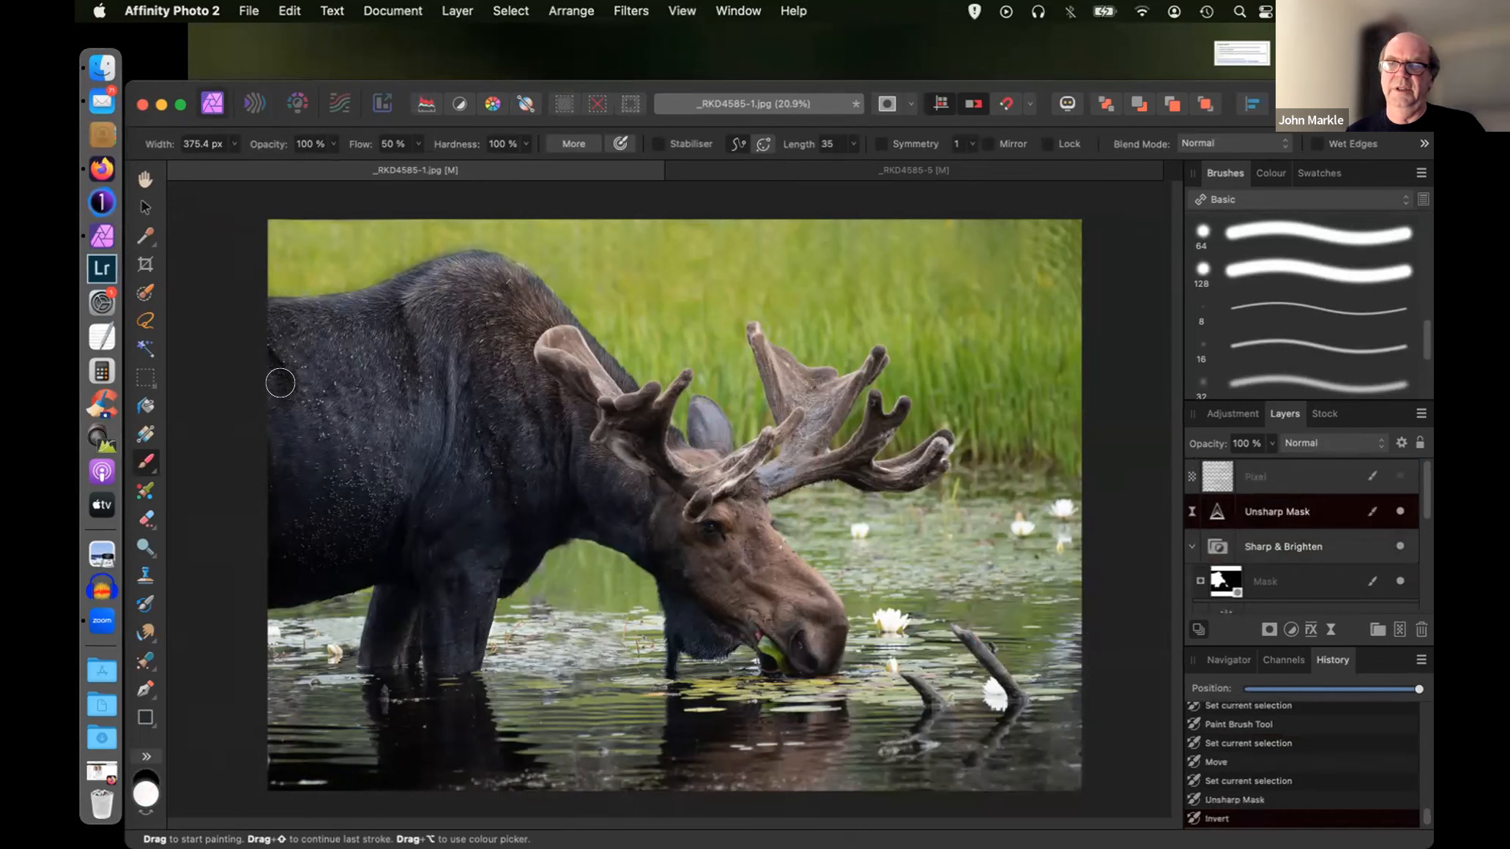
{"action": "left_click_drag", "start_coordinate": [261, 365], "coordinate": [266, 328]}
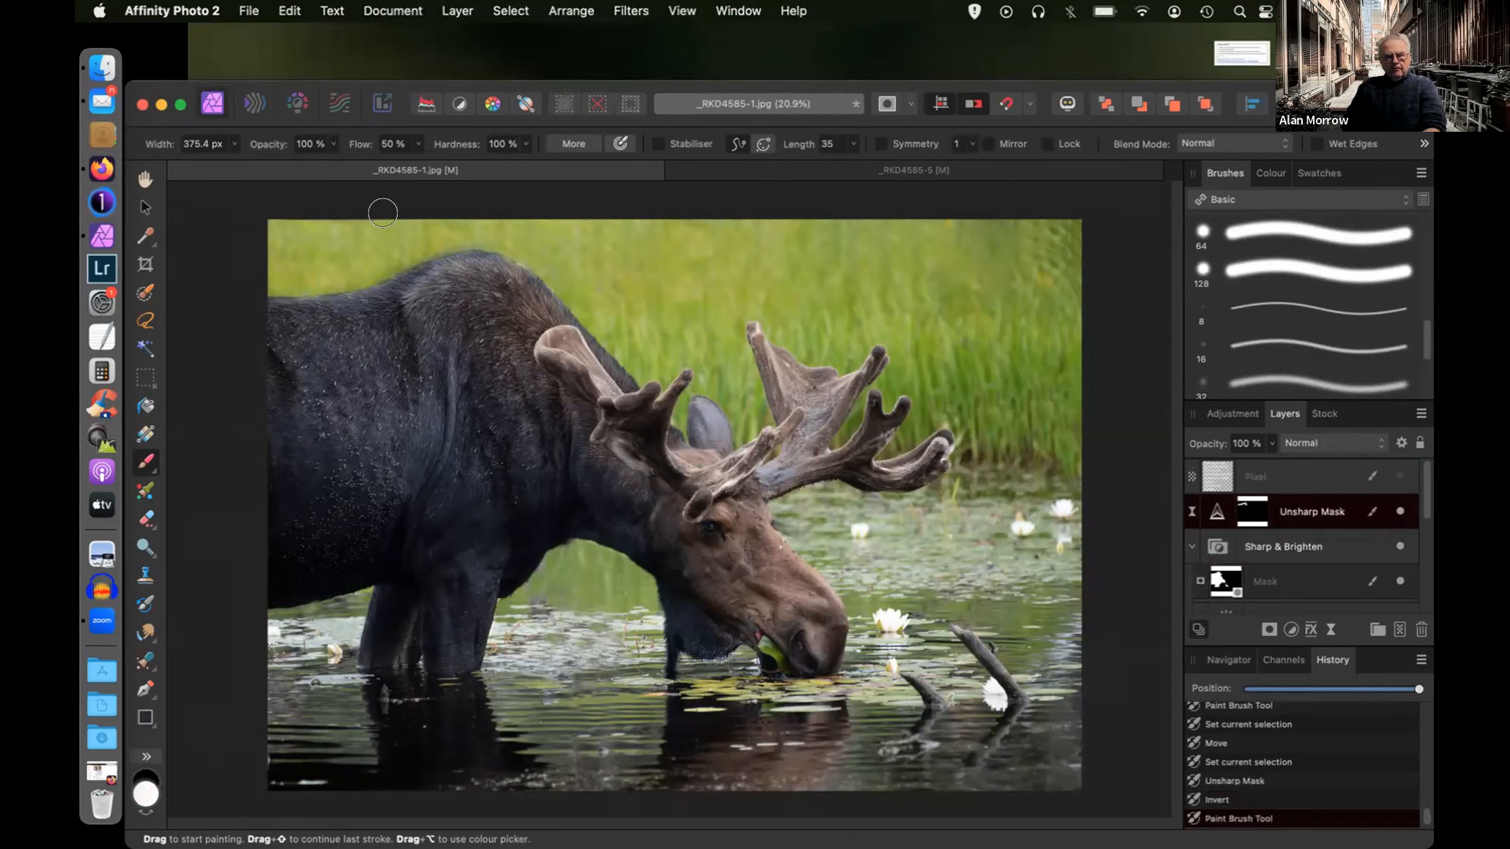
{"action": "left_click", "coordinate": [417, 143]}
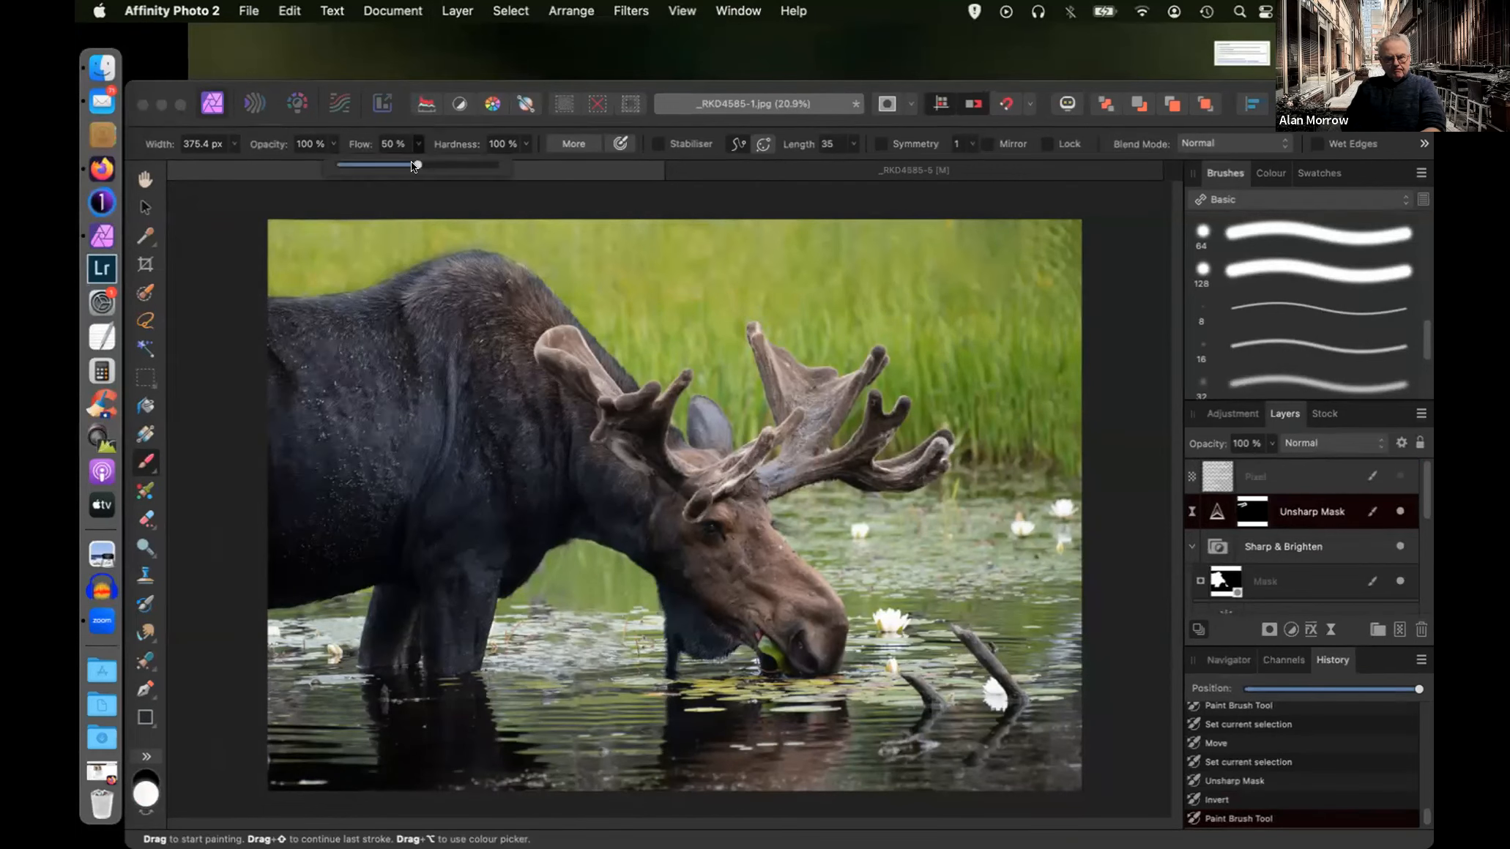
{"action": "left_click_drag", "start_coordinate": [418, 164], "coordinate": [502, 166]}
{"action": "mouse_move", "coordinate": [295, 322]}
{"action": "left_mouse_down"}
{"action": "mouse_move", "coordinate": [420, 282]}
{"action": "mouse_move", "coordinate": [470, 366]}
{"action": "mouse_move", "coordinate": [319, 402]}
{"action": "mouse_move", "coordinate": [303, 473]}
{"action": "mouse_move", "coordinate": [367, 461]}
{"action": "left_mouse_up"}
- Enlarge the brush width to 1518.7 px and paint the sharpening in from the moose's shoulder down to its muzzle
{"action": "key", "text": "bracketright"}
{"action": "key", "text": "bracketright"}
{"action": "key", "text": "bracketright"}
{"action": "key", "text": "bracketright"}
{"action": "key", "text": "bracketright"}
{"action": "key", "text": "bracketright"}
{"action": "key", "text": "bracketright"}
{"action": "key", "text": "bracketright"}
{"action": "key", "text": "bracketright"}
{"action": "key", "text": "bracketright"}
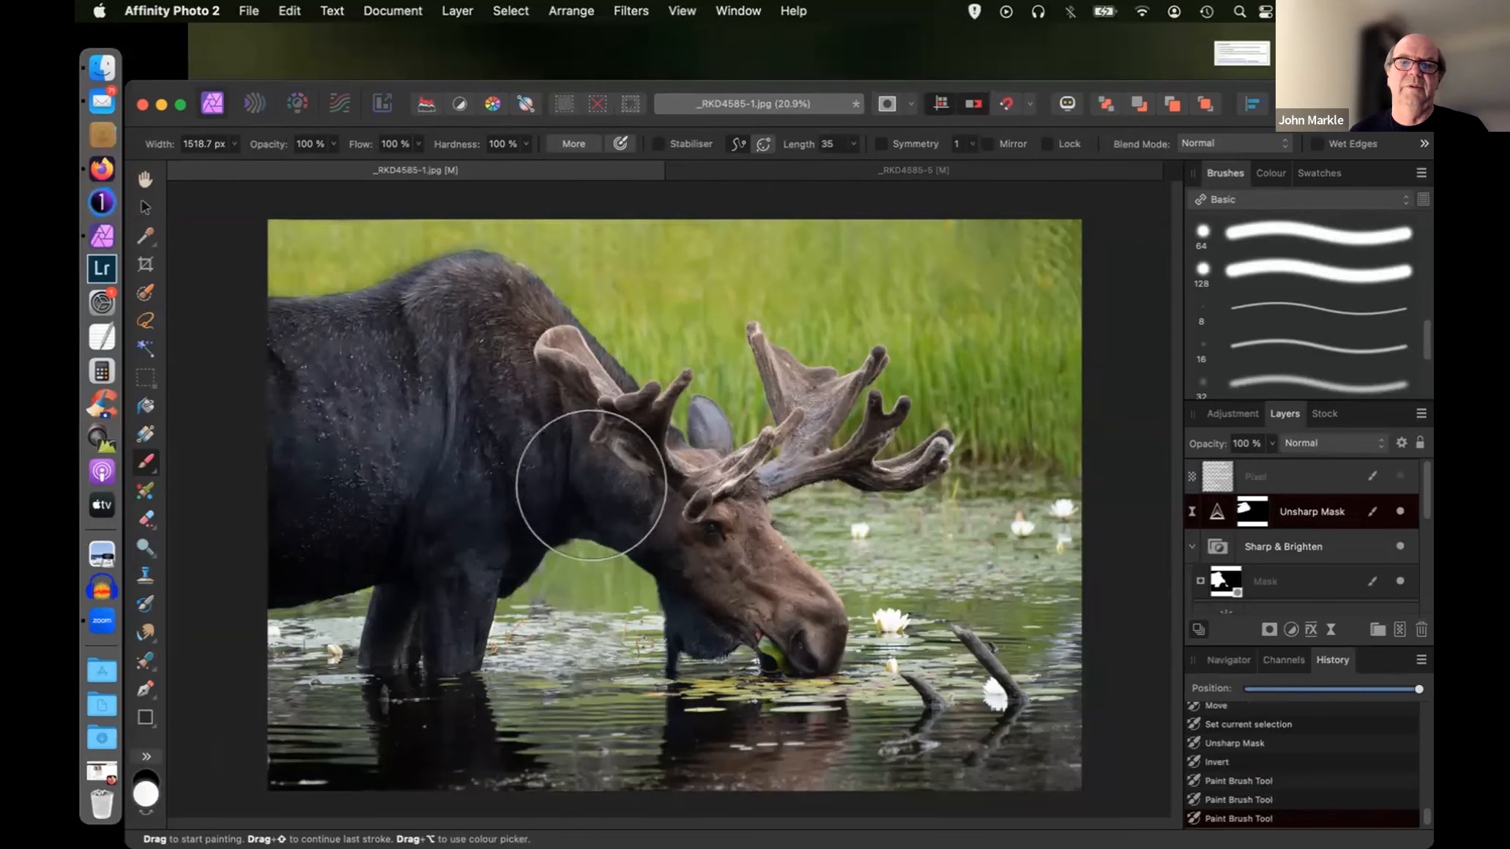
{"action": "mouse_move", "coordinate": [514, 399]}
{"action": "left_mouse_down"}
{"action": "mouse_move", "coordinate": [417, 512]}
{"action": "mouse_move", "coordinate": [397, 580]}
{"action": "mouse_move", "coordinate": [441, 571]}
{"action": "mouse_move", "coordinate": [417, 592]}
{"action": "mouse_move", "coordinate": [566, 441]}
{"action": "mouse_move", "coordinate": [761, 604]}
{"action": "mouse_move", "coordinate": [745, 595]}
{"action": "mouse_move", "coordinate": [747, 610]}
{"action": "left_mouse_up"}
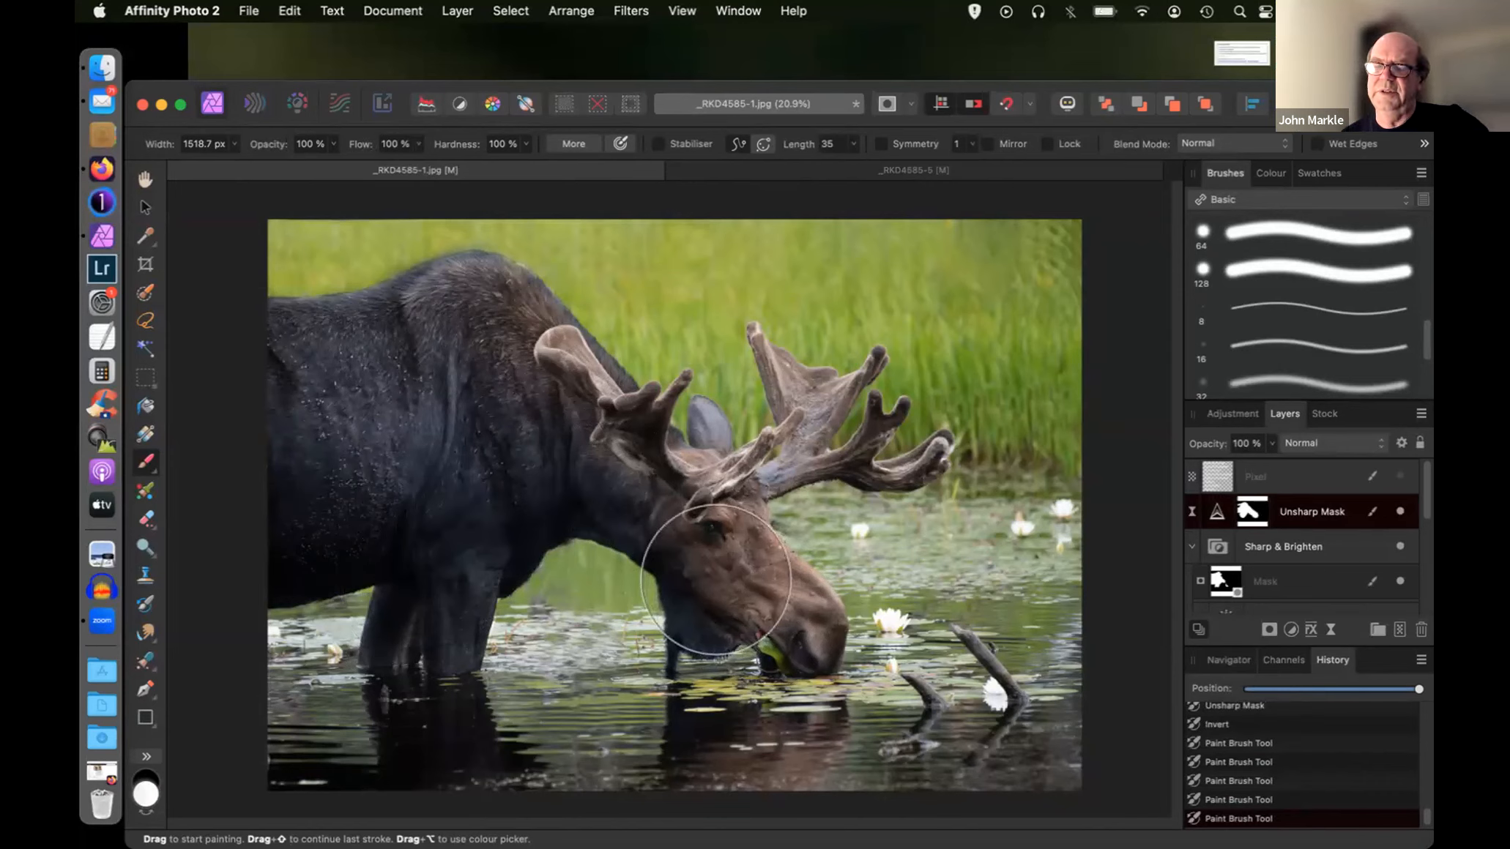
- Reduce the brush width to 932.7 px and paint the sharpening in around the back of the moose's head
{"action": "key", "text": "["}
{"action": "key", "text": "["}
{"action": "key", "text": "["}
{"action": "key", "text": "["}
{"action": "key", "text": "["}
{"action": "key", "text": "["}
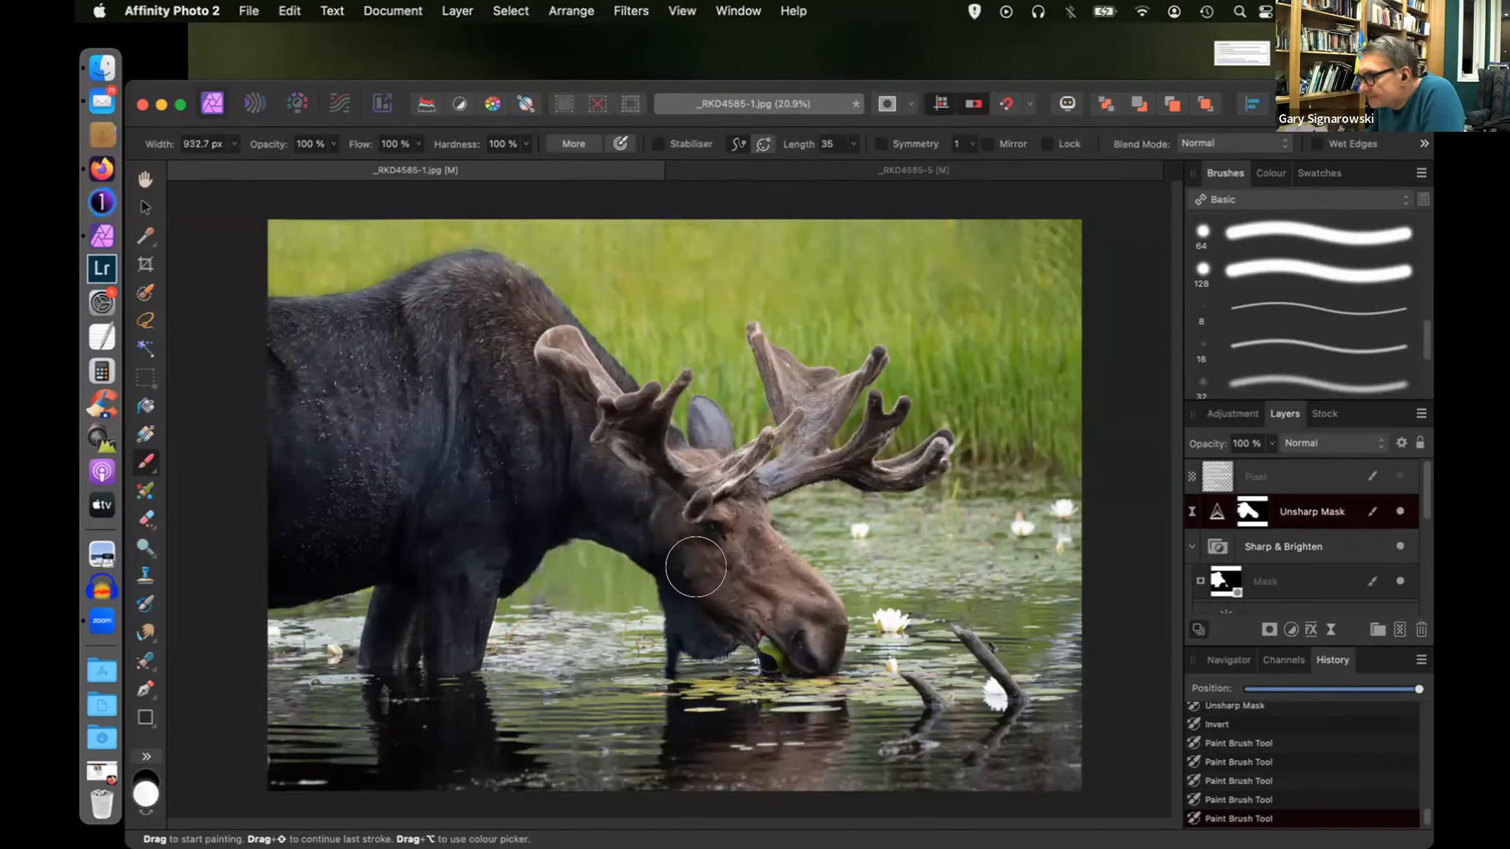
{"action": "left_click_drag", "start_coordinate": [657, 516], "coordinate": [656, 470]}
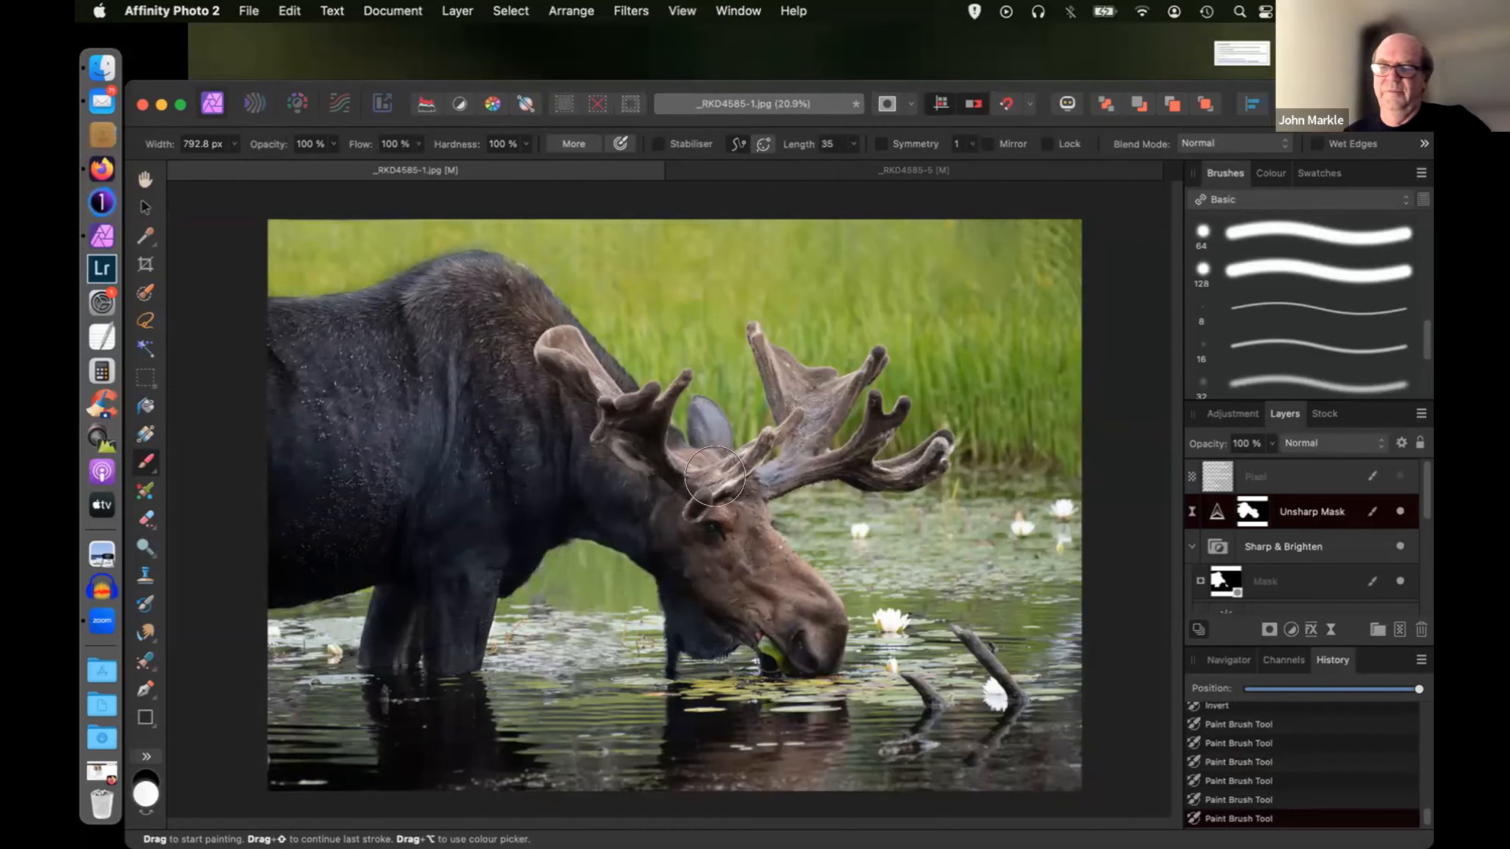
- Paint the sharpening in over the moose's antlers with the brush reduced to 572.8 px and further to 351.8 px
{"action": "key", "text": "bracketleft"}
{"action": "key", "text": "bracketleft"}
{"action": "left_click_drag", "start_coordinate": [717, 472], "coordinate": [758, 458]}
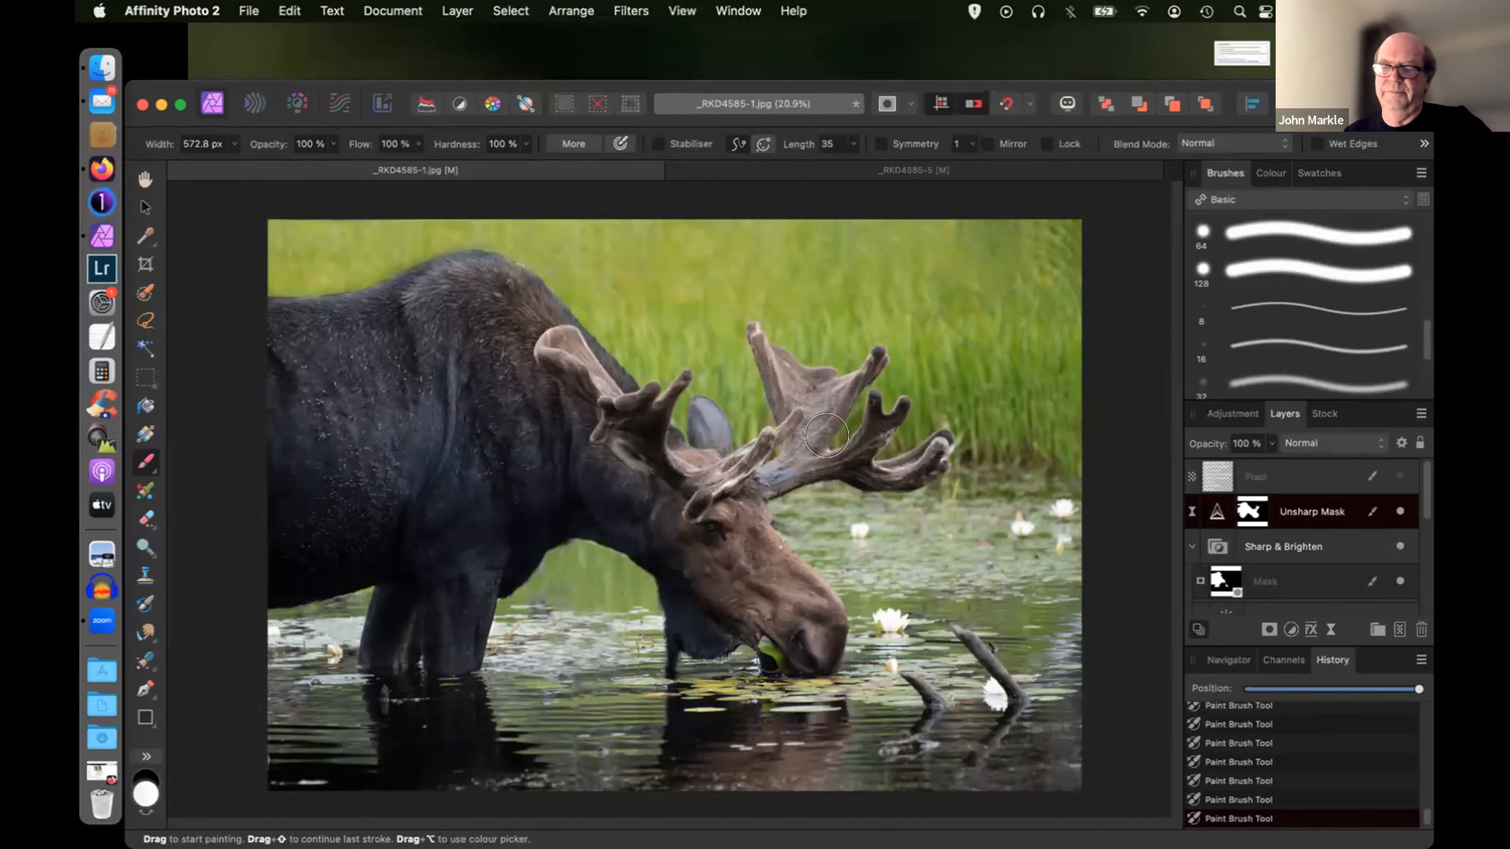
{"action": "key", "text": "bracketleft"}
{"action": "key", "text": "bracketleft"}
{"action": "key", "text": "bracketleft"}
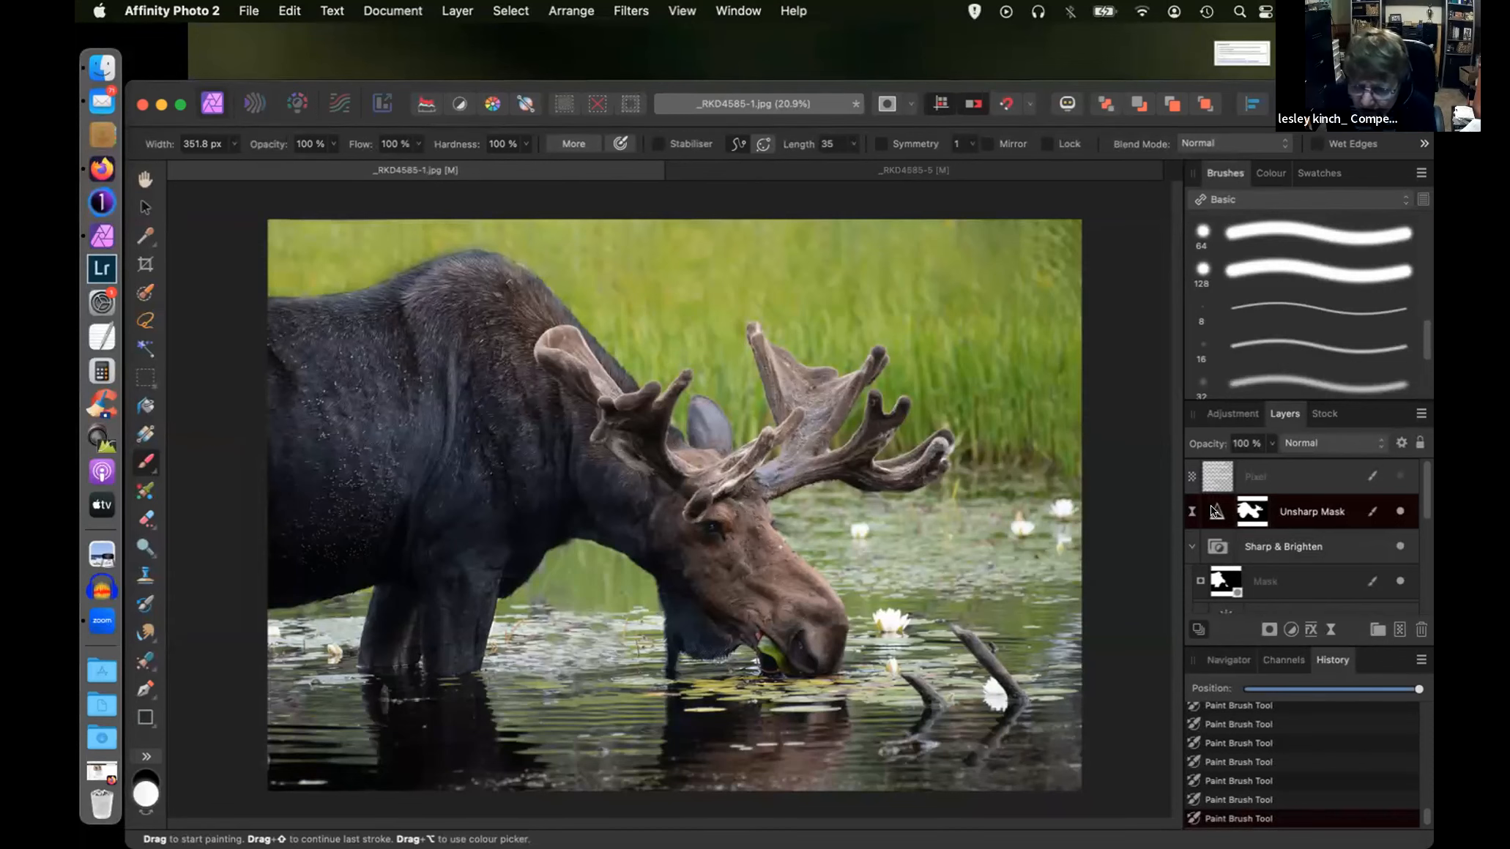
- Duplicate the masked Unsharp Mask filter and set the upper copy's radius to 4.9 px
{"action": "key", "text": "super+j"}
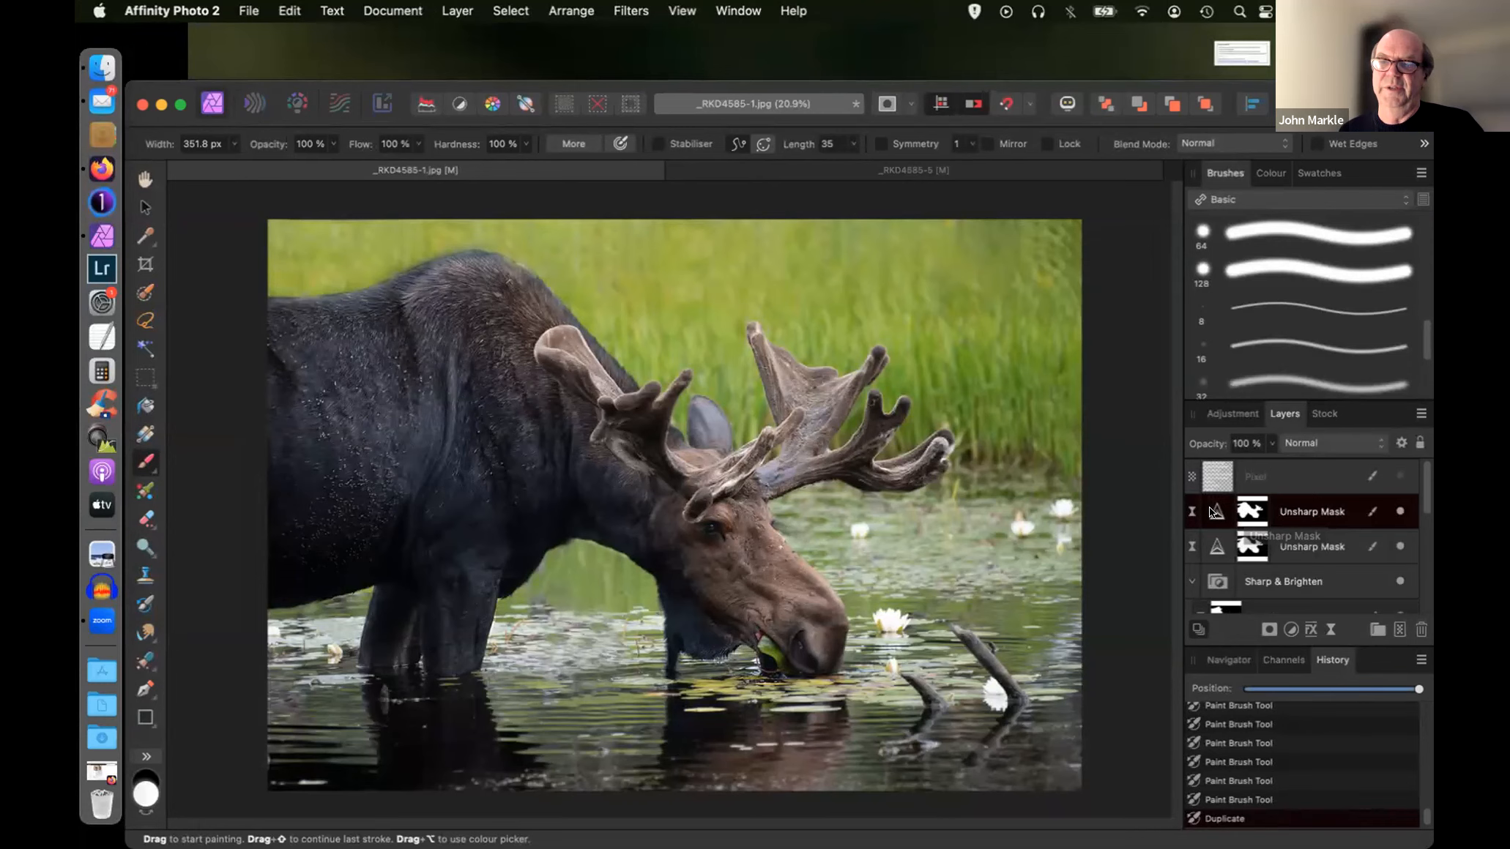
{"action": "double_click", "coordinate": [1216, 511]}
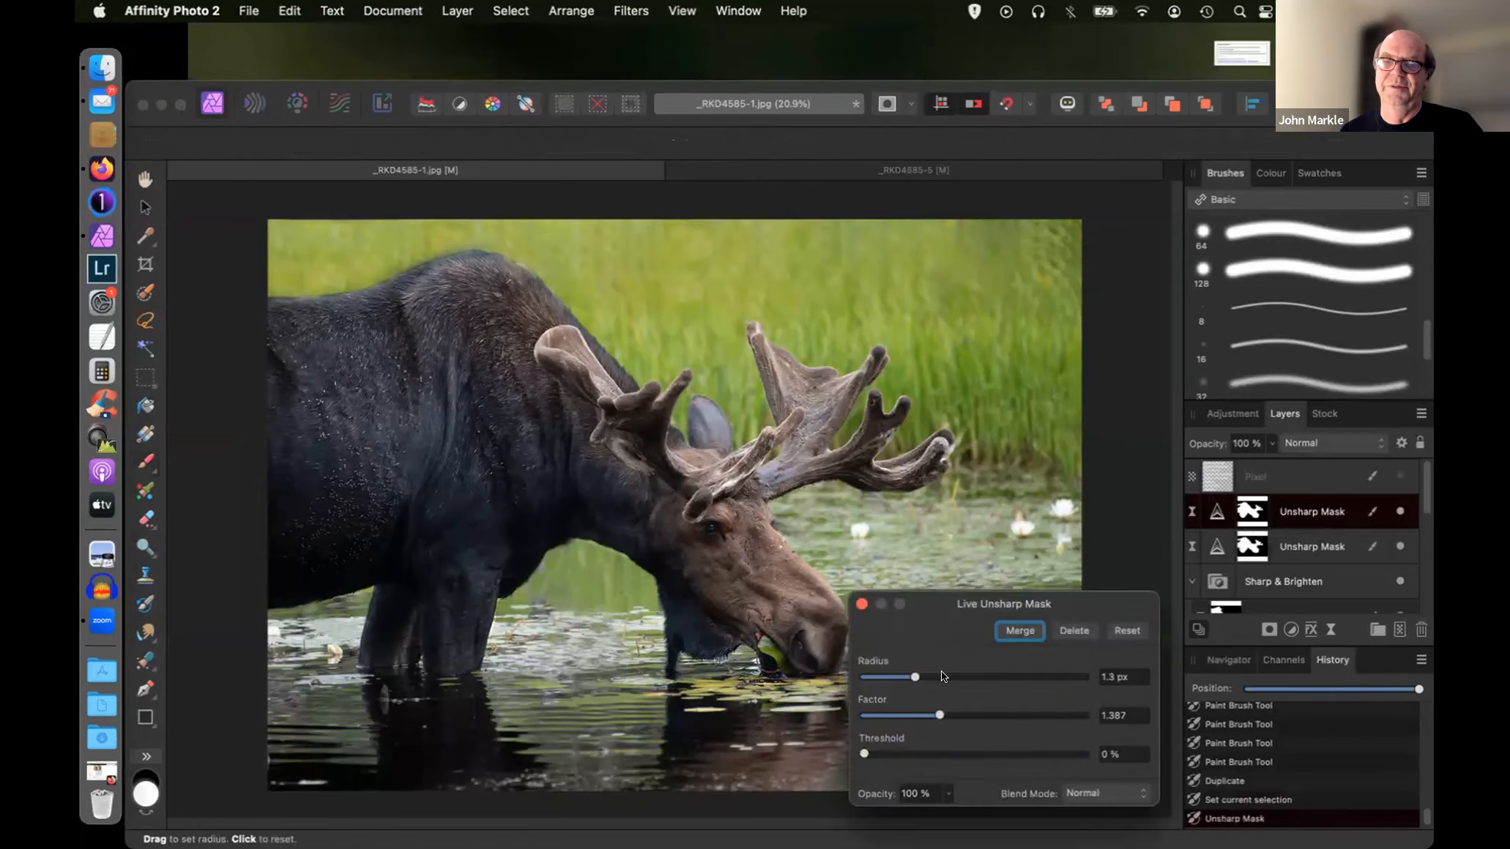
{"action": "left_click_drag", "start_coordinate": [909, 673], "coordinate": [938, 676]}
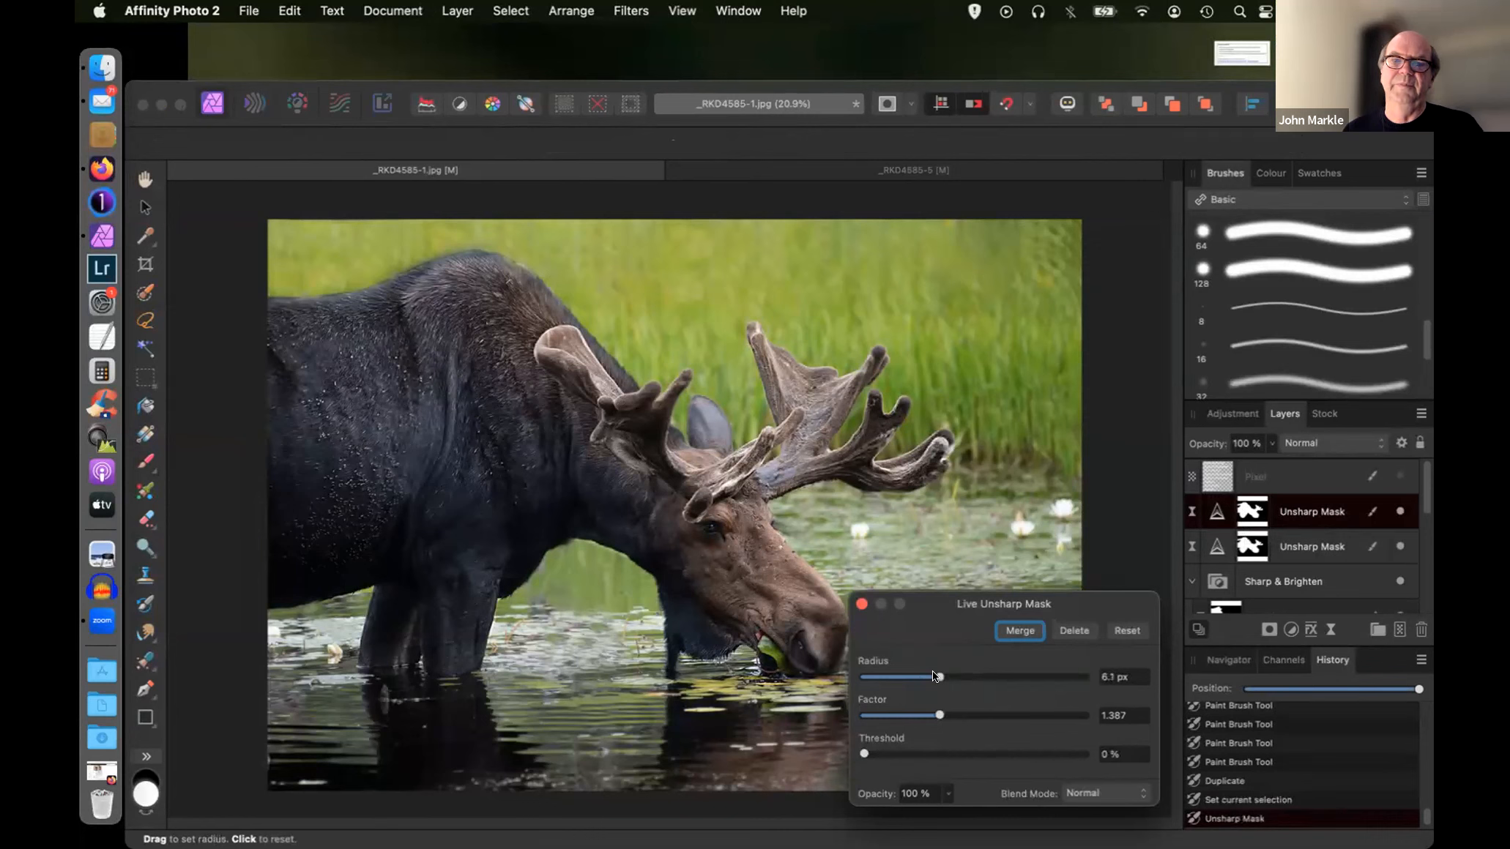
{"action": "left_click_drag", "start_coordinate": [939, 677], "coordinate": [934, 671]}
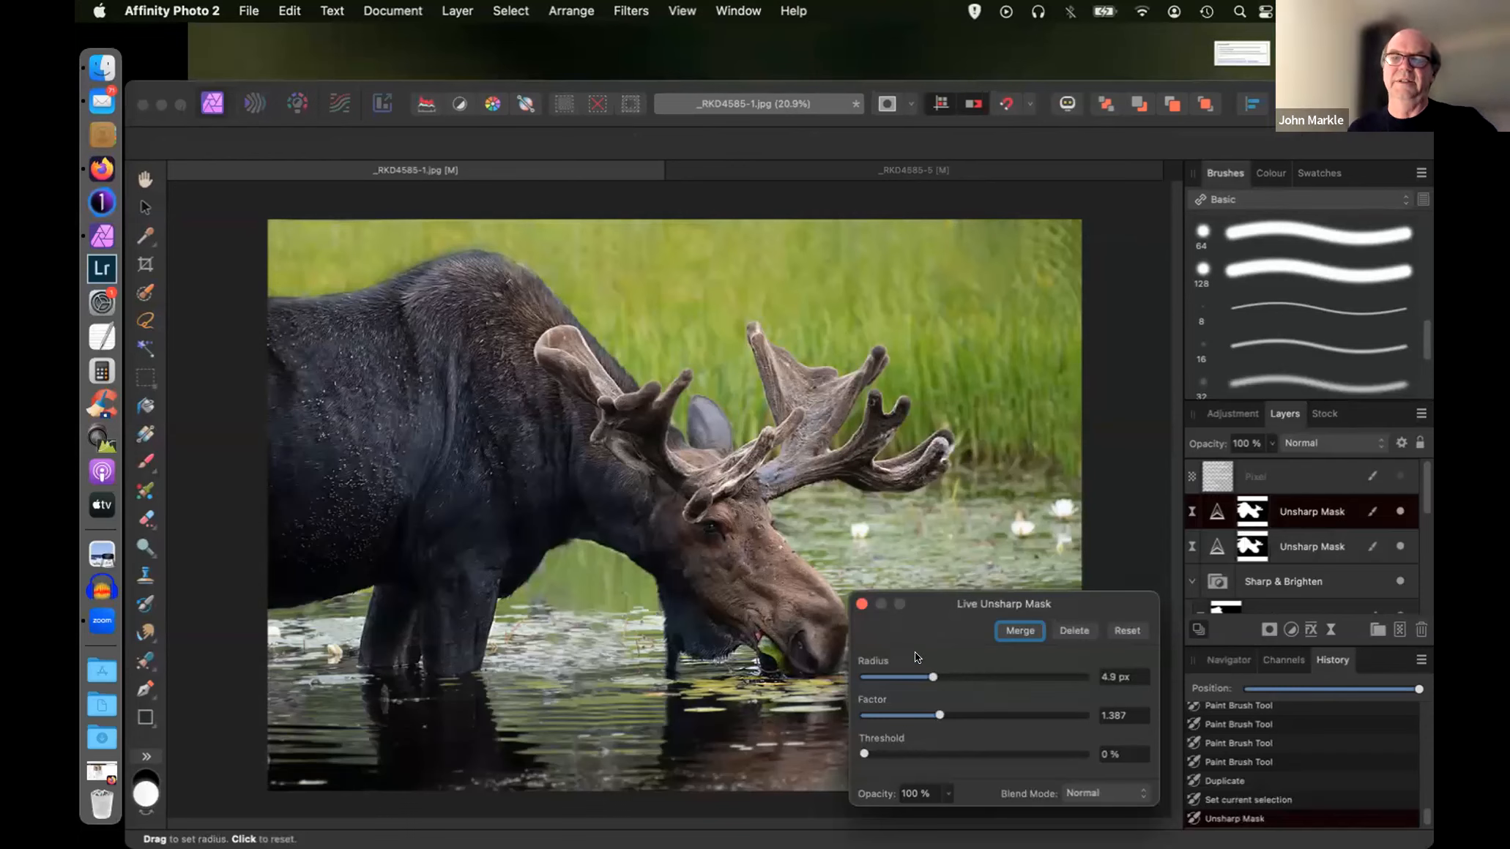
{"action": "left_click", "coordinate": [860, 602]}
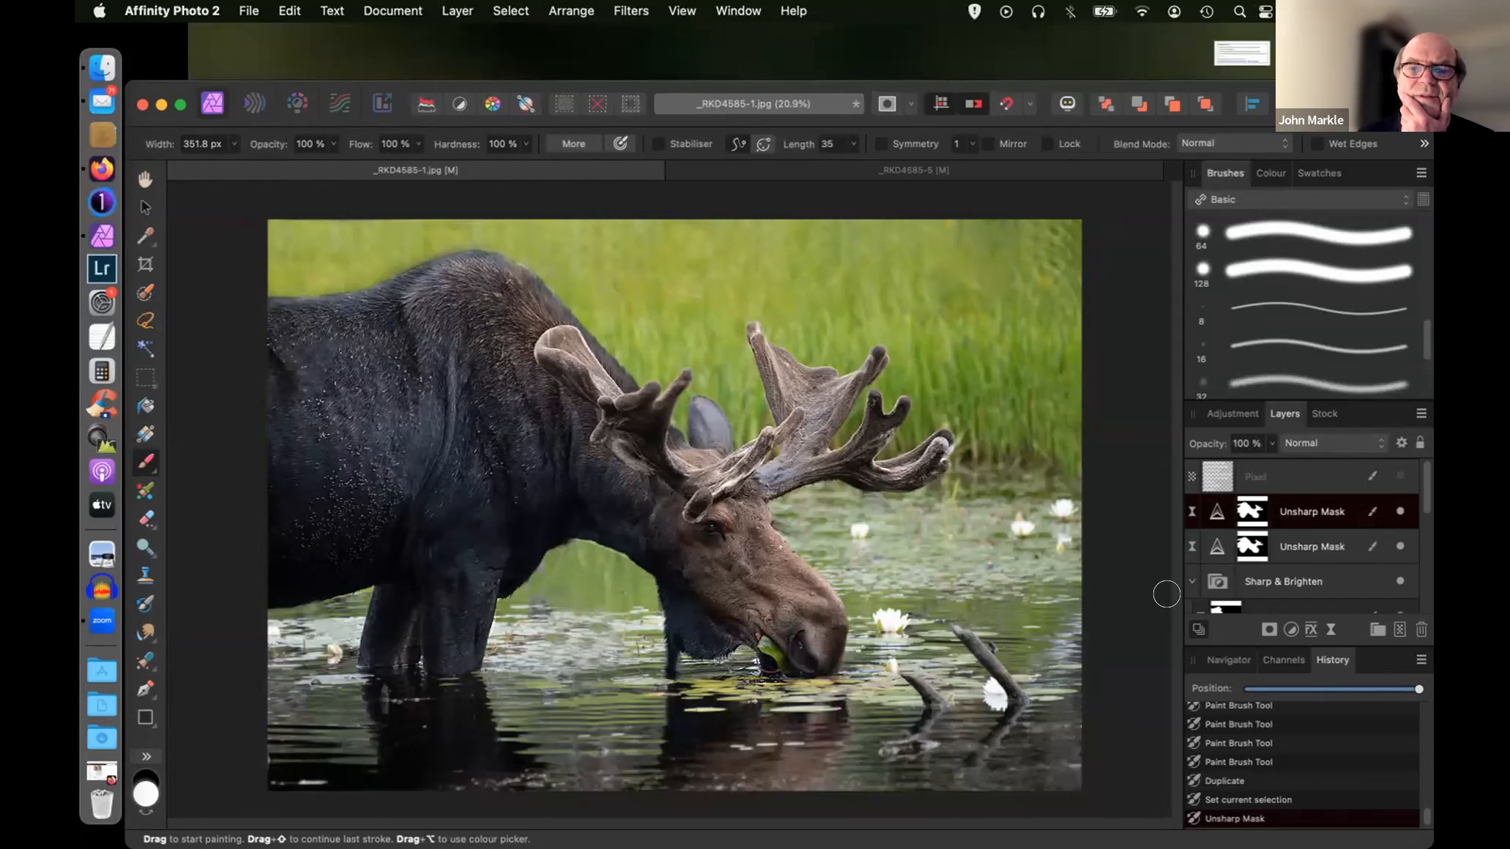
{"action": "scroll", "coordinate": [1240, 549], "scroll_direction": "down", "scroll_amount": 2}
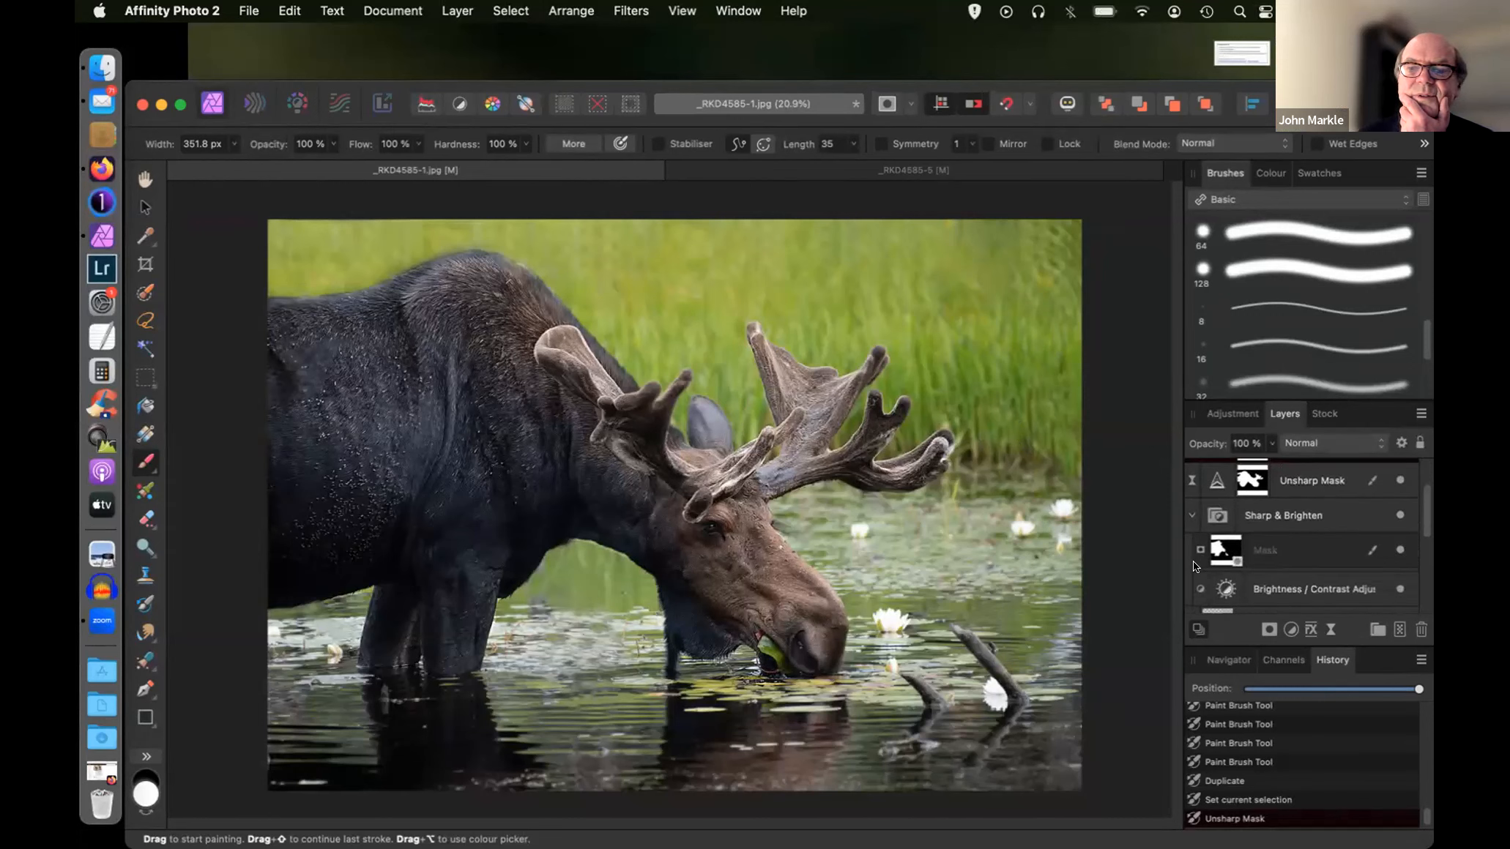
- Paint black on the Sharp & Brighten group's mask to remove its effect from the background beneath the moose's neck
{"action": "left_click", "coordinate": [1217, 551]}
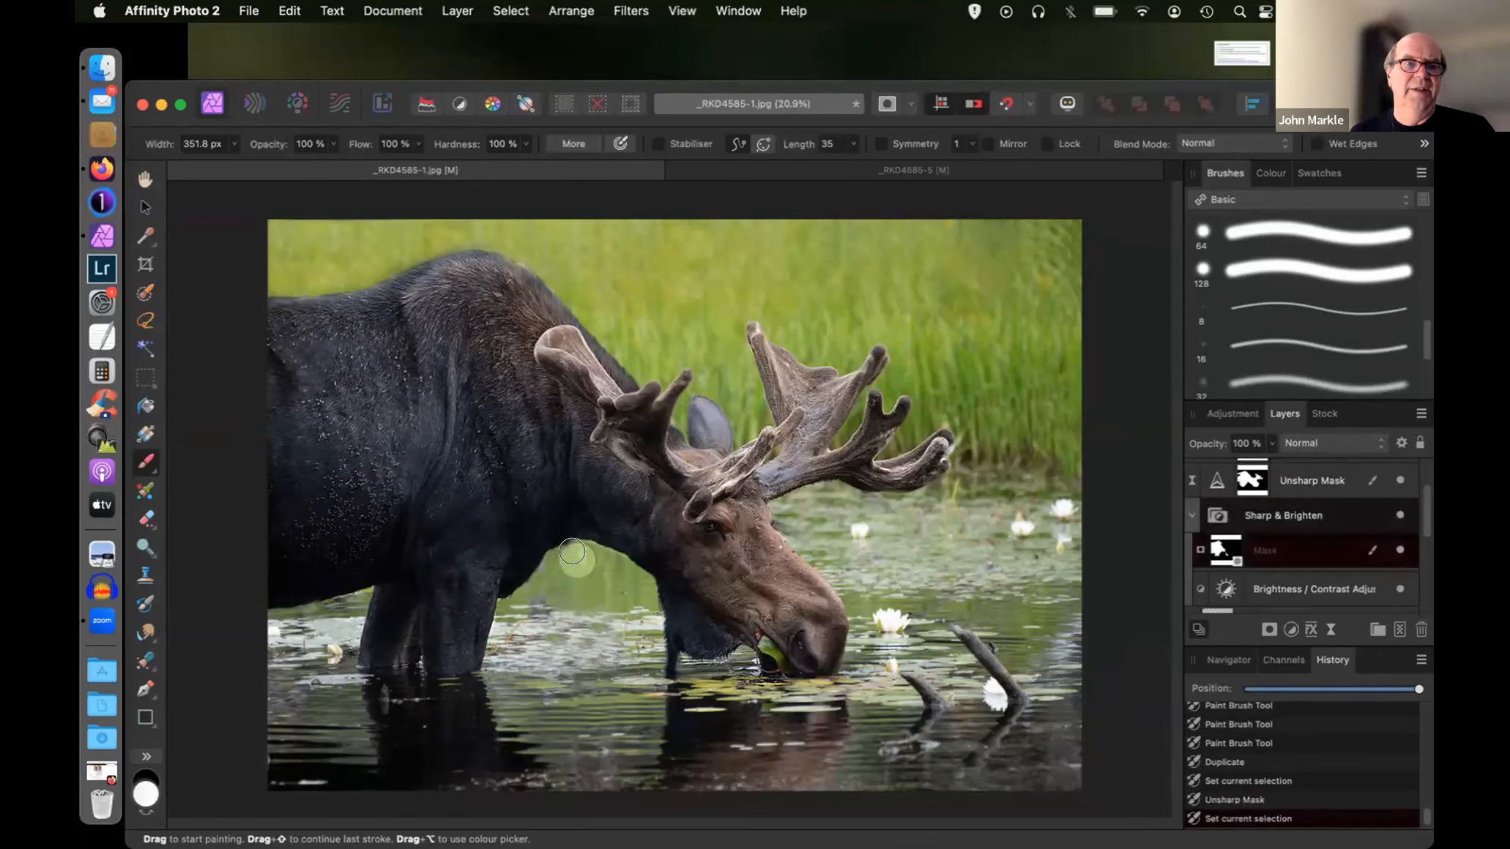
{"action": "key", "text": "x"}
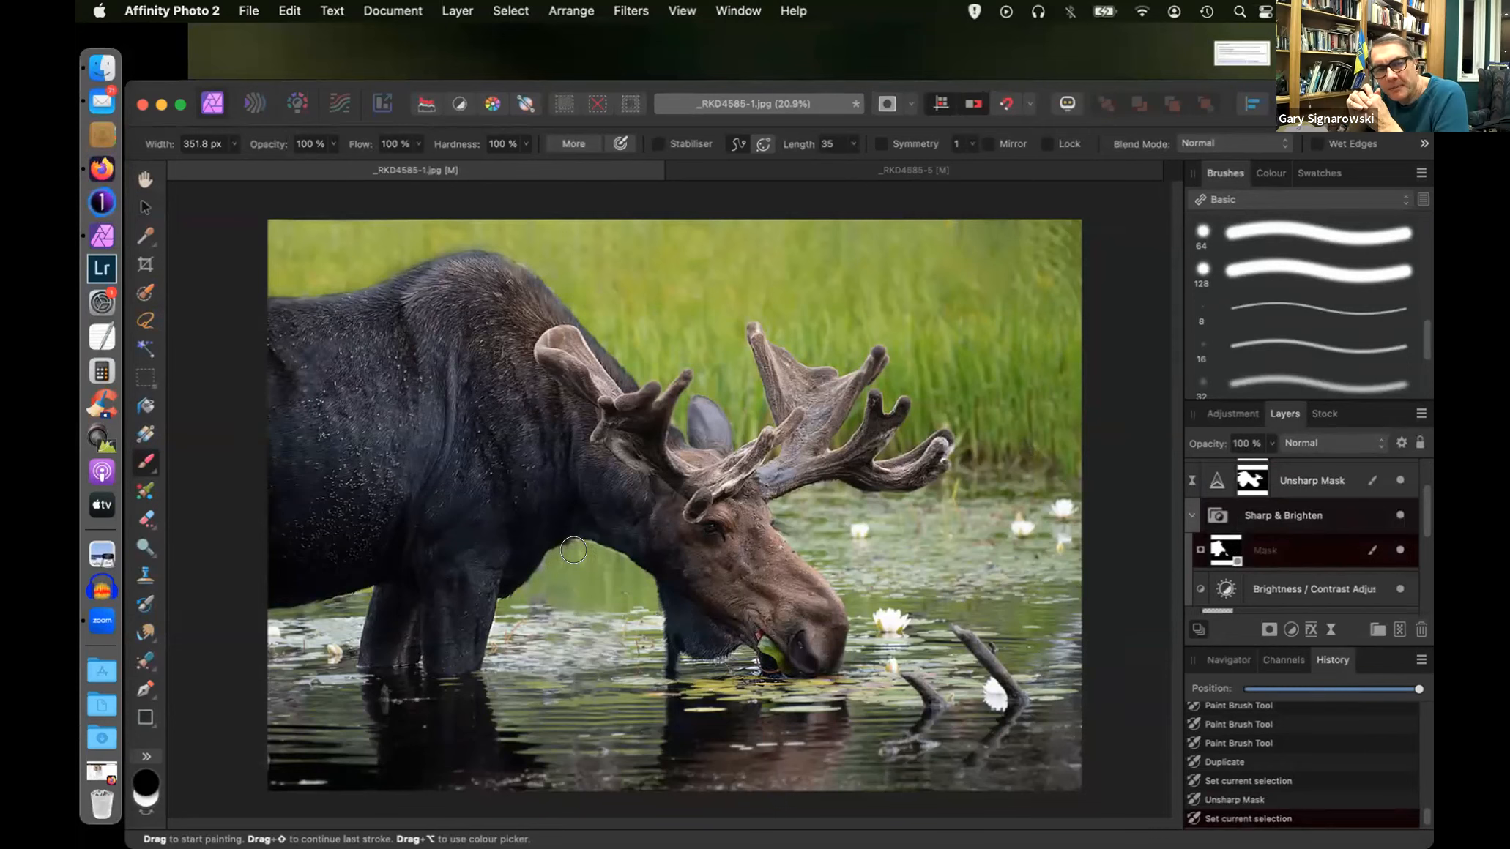
{"action": "left_click_drag", "start_coordinate": [574, 547], "coordinate": [580, 549]}
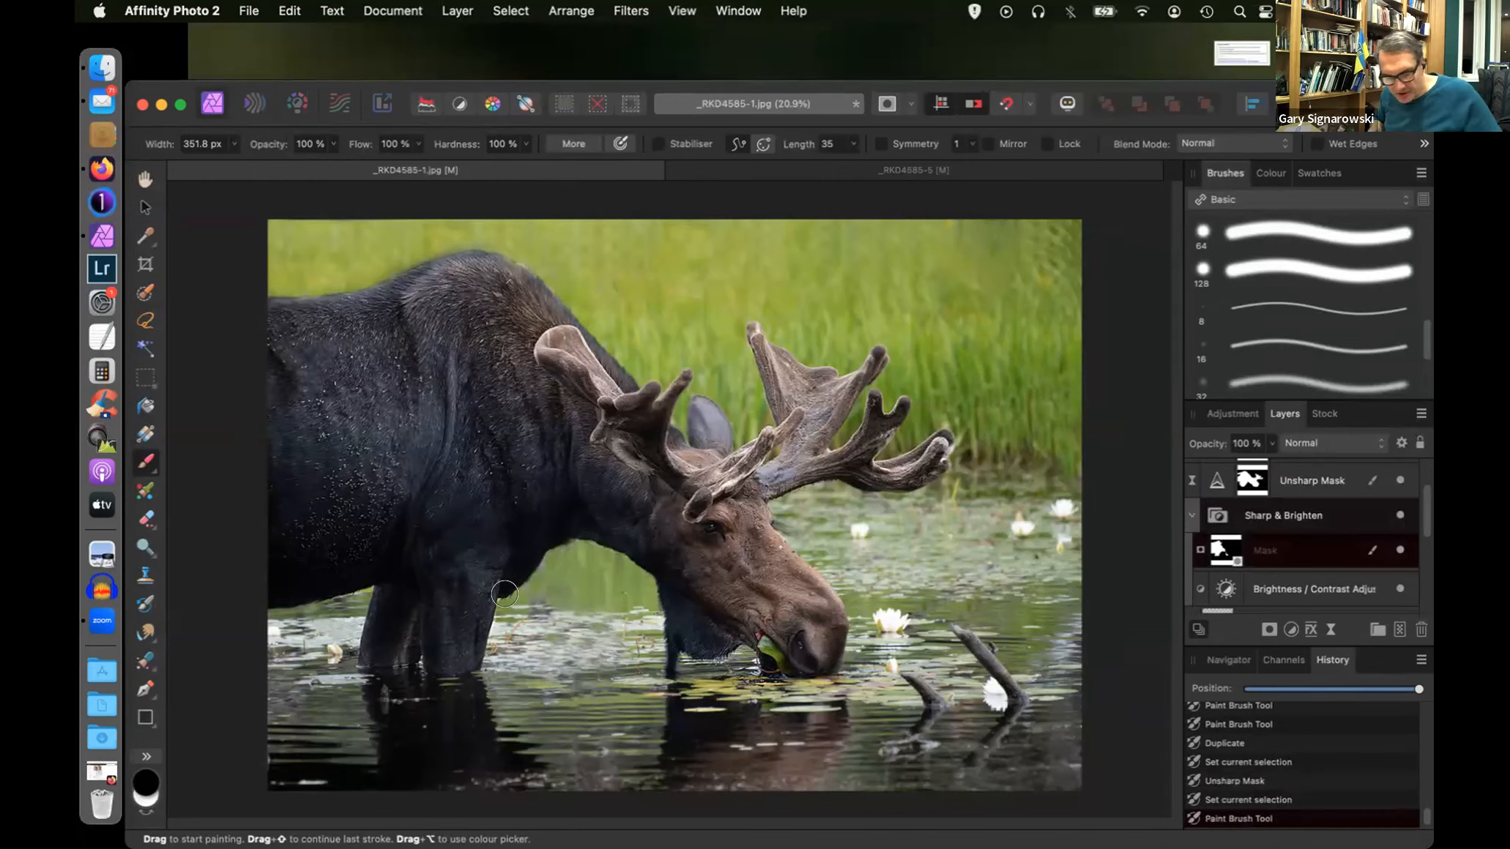
- Reduce the brush width to 156.1 px and paint the group's mask black along the moose's belly, front leg and chest edges
{"action": "key", "text": "bracketleft"}
{"action": "key", "text": "bracketleft"}
{"action": "key", "text": "bracketleft"}
{"action": "key", "text": "bracketleft"}
{"action": "key", "text": "bracketleft"}
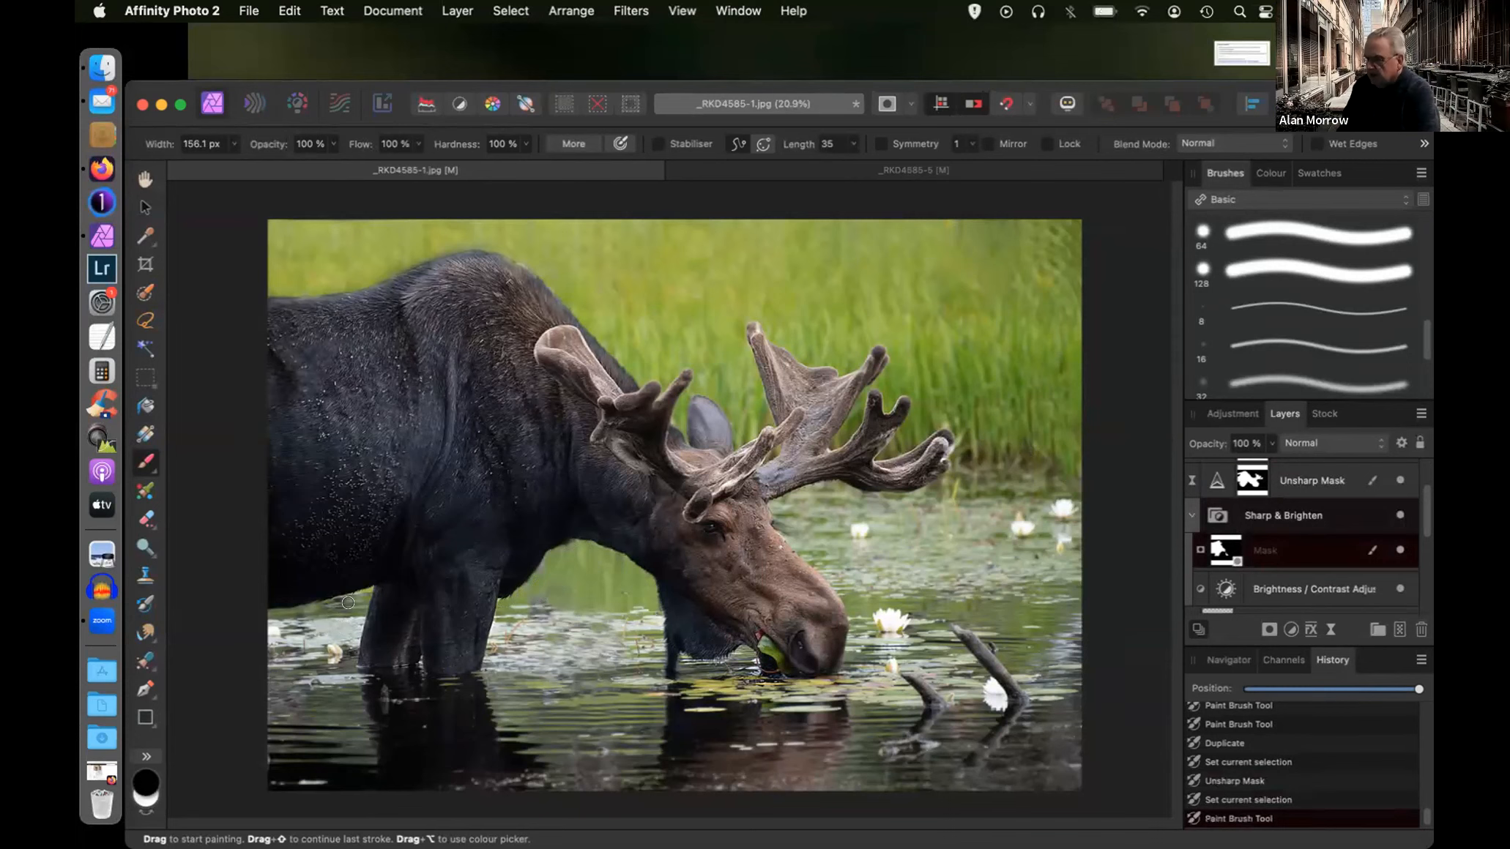
{"action": "left_click_drag", "start_coordinate": [352, 597], "coordinate": [358, 595]}
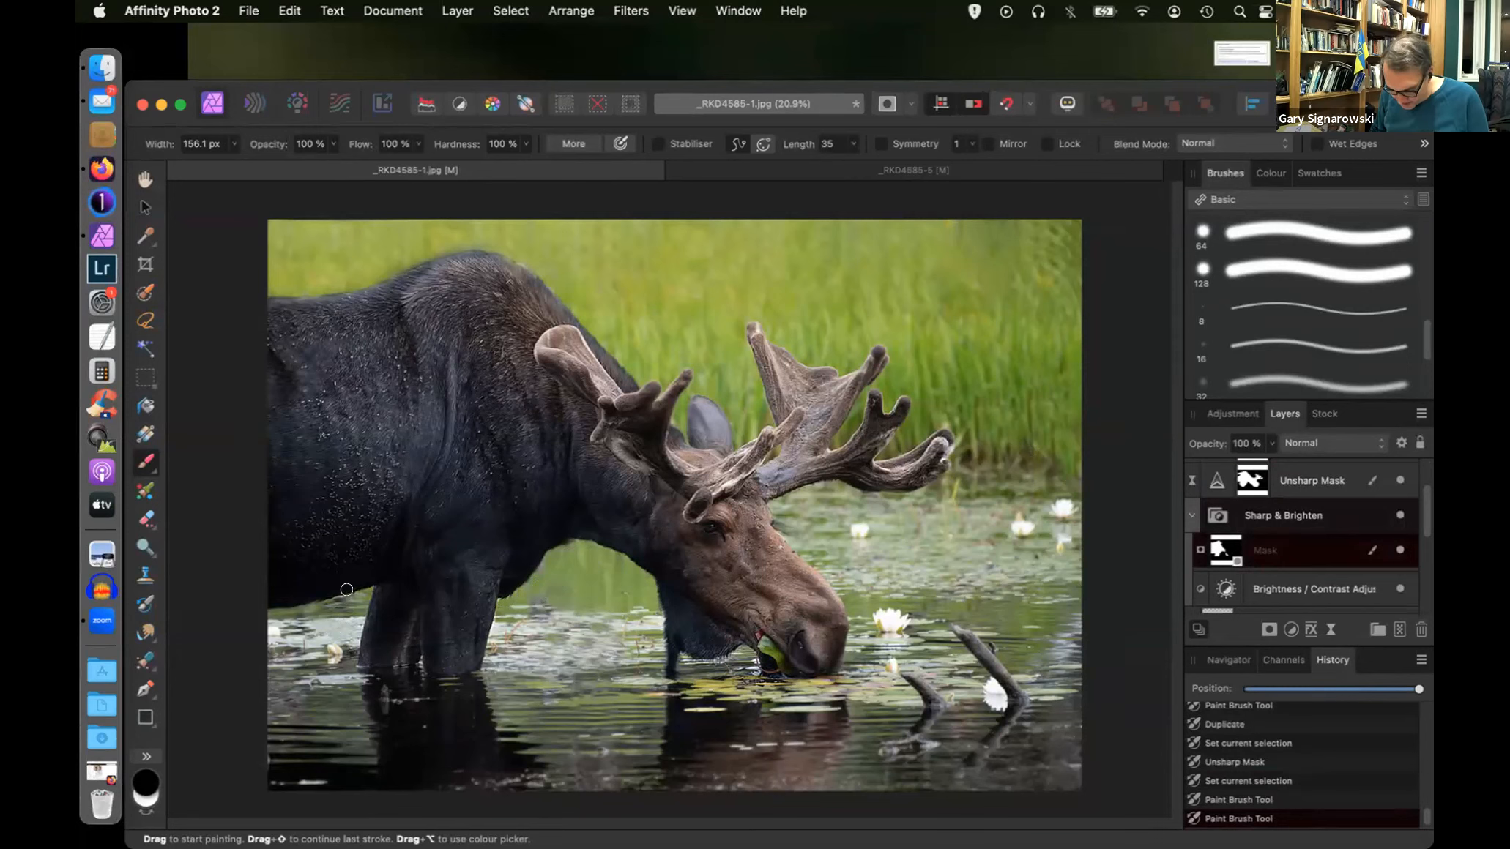
{"action": "left_click", "coordinate": [498, 602]}
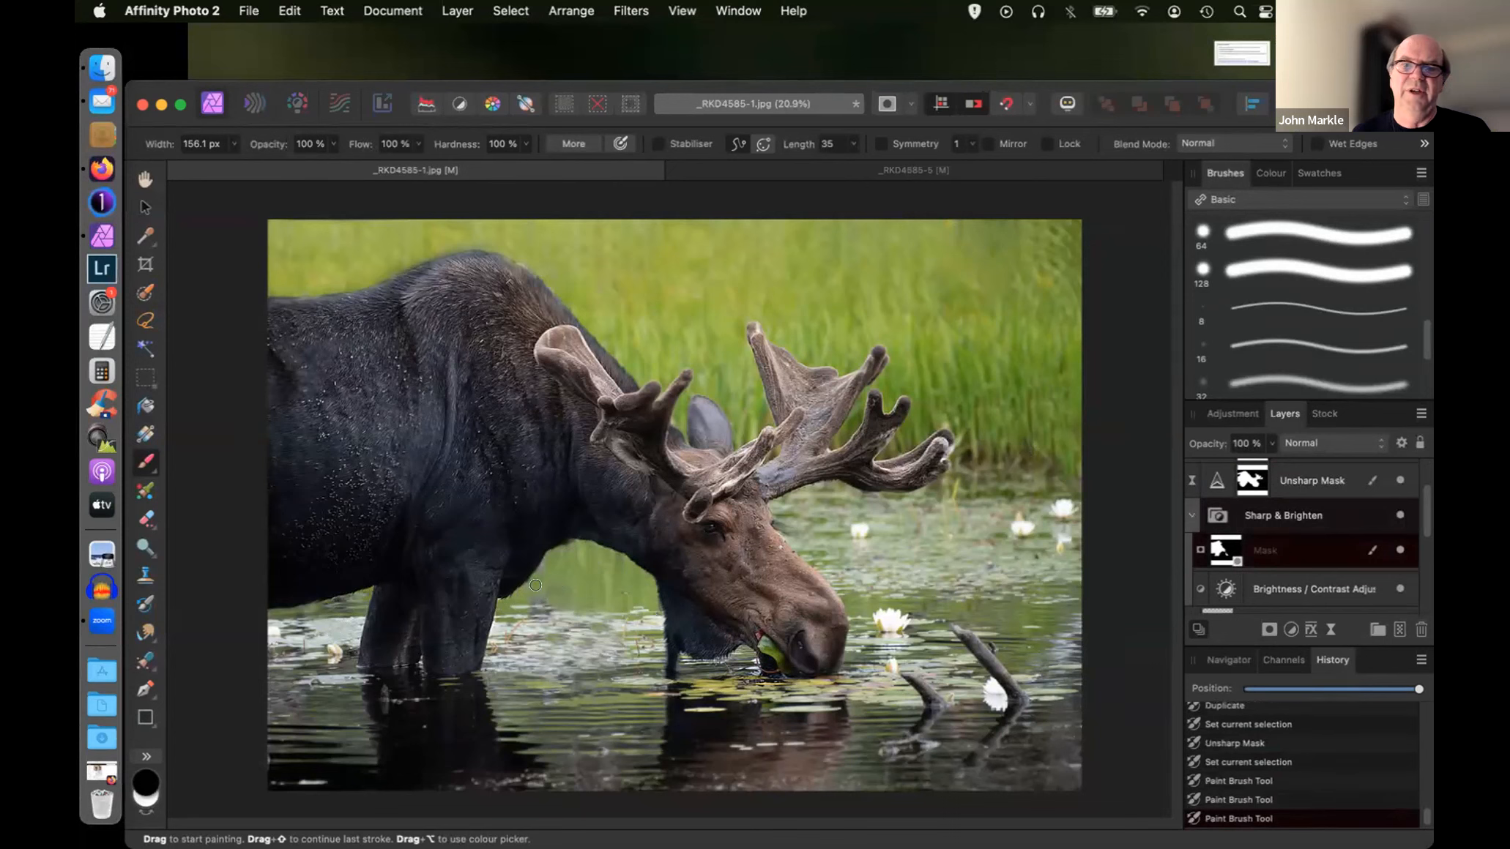
{"action": "left_click", "coordinate": [542, 553]}
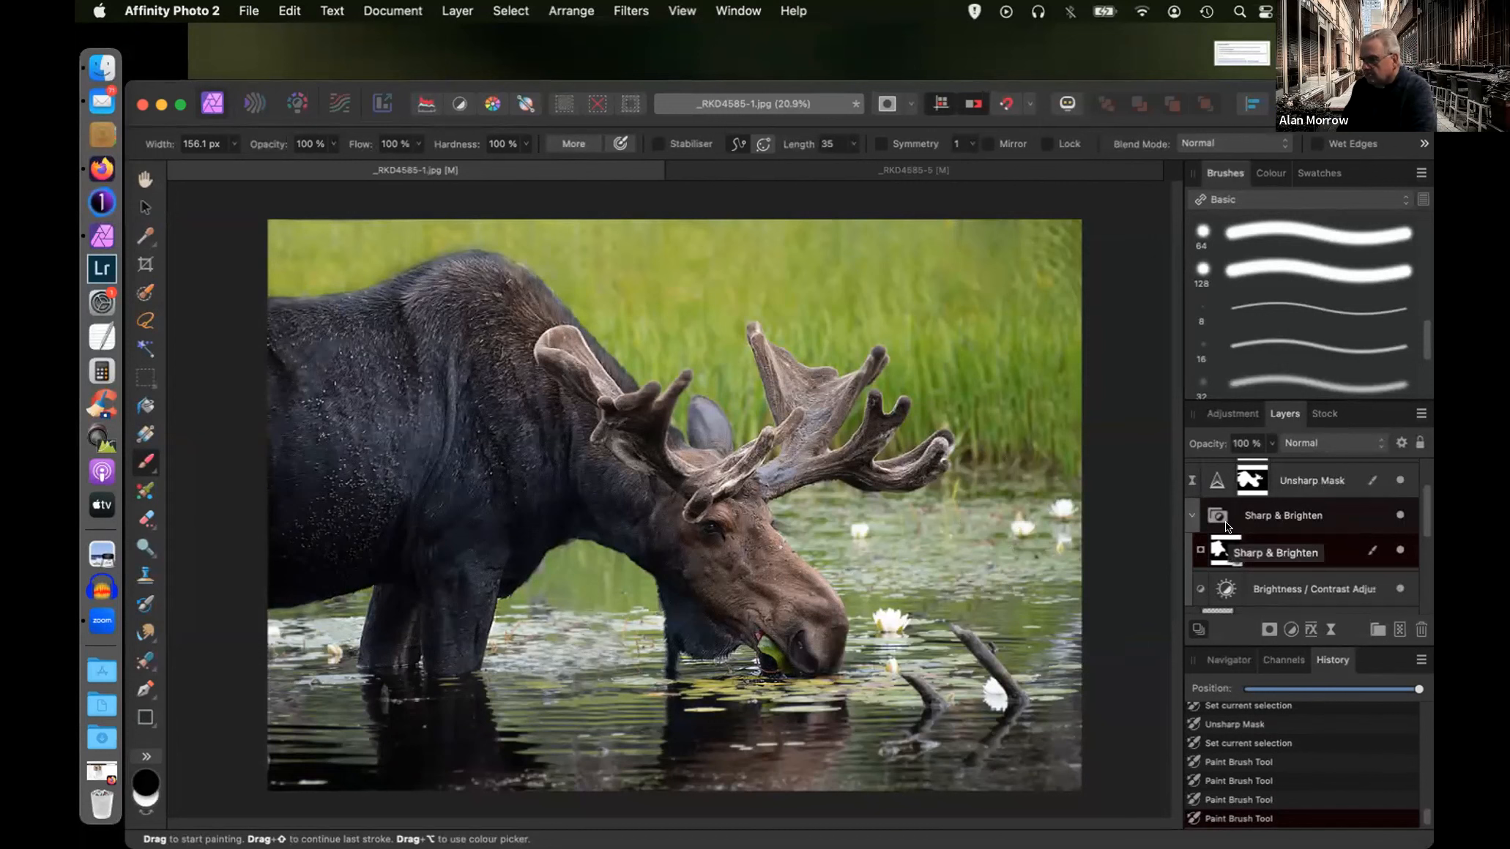
- Add an HSL adjustment directly above the Merged layer and sample its target hue from the green grass behind the moose
{"action": "scroll", "coordinate": [1227, 526], "scroll_direction": "up", "scroll_amount": 1}
{"action": "scroll", "coordinate": [1227, 525], "scroll_direction": "up", "scroll_amount": 3}
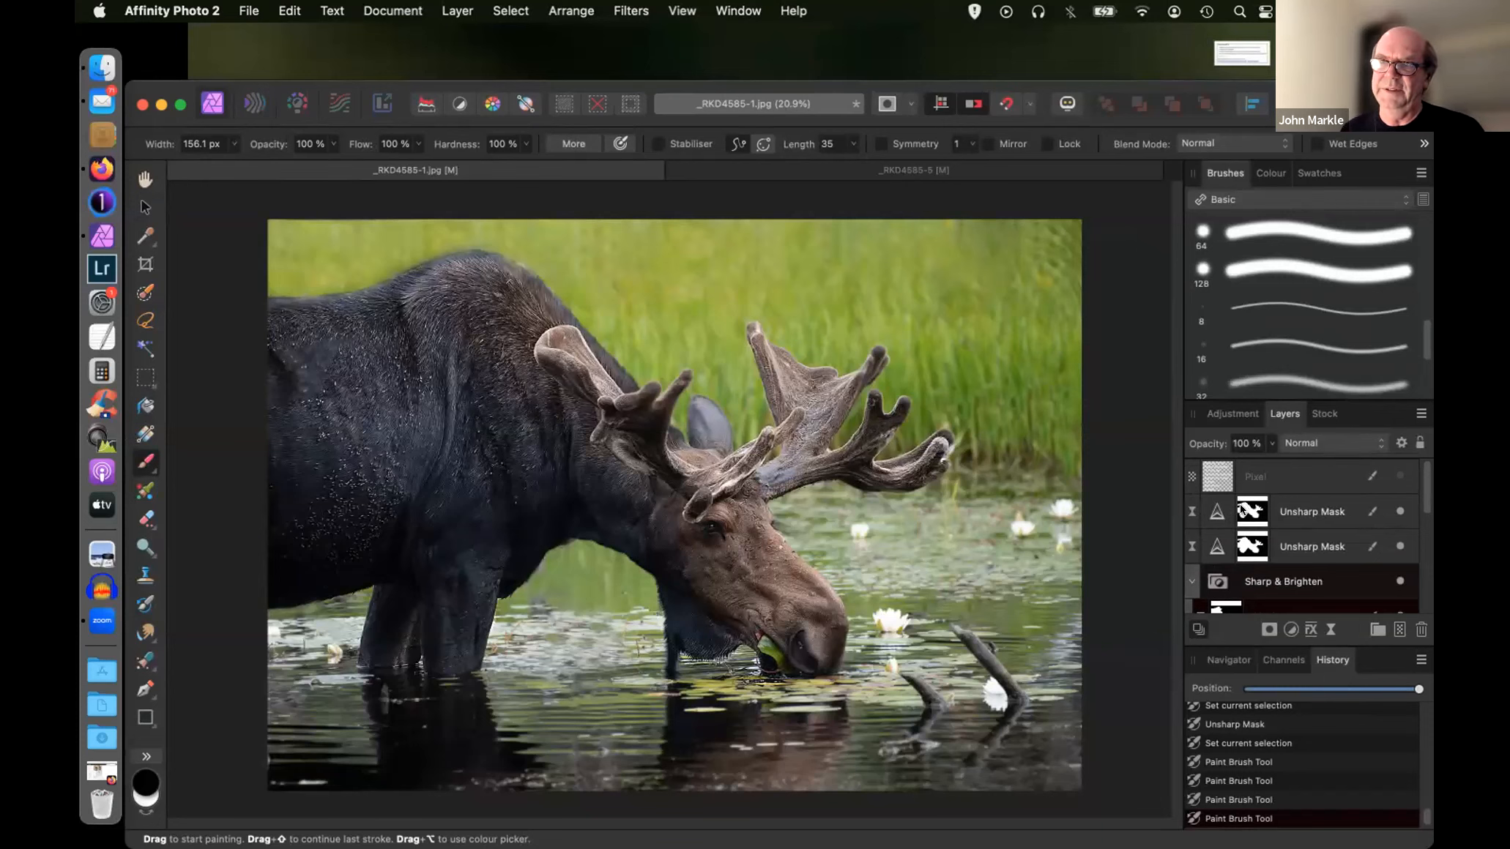
{"action": "scroll", "coordinate": [1226, 582], "scroll_direction": "down", "scroll_amount": 3}
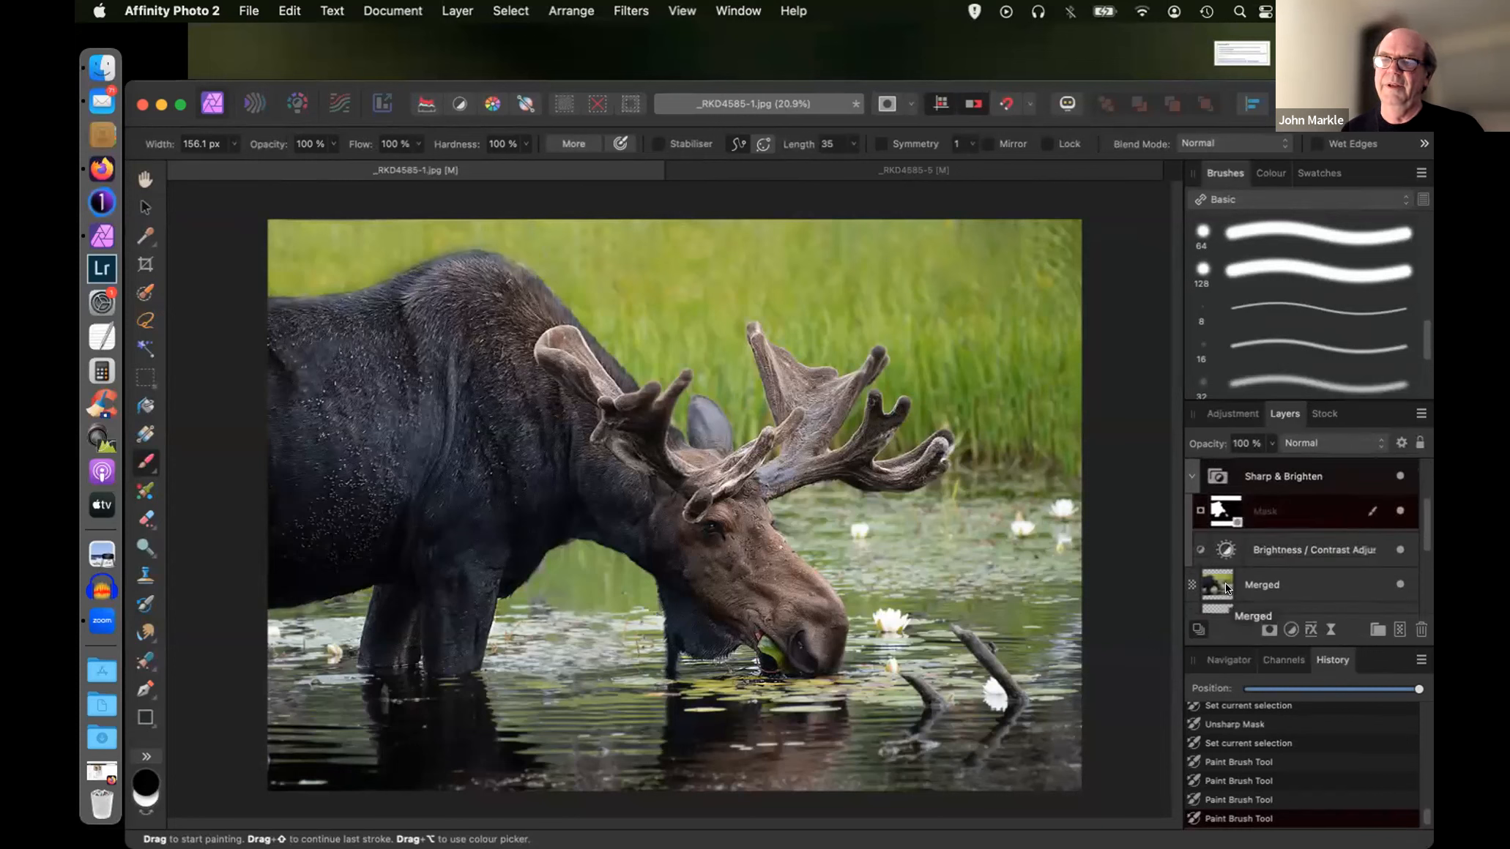
{"action": "left_click", "coordinate": [1209, 584]}
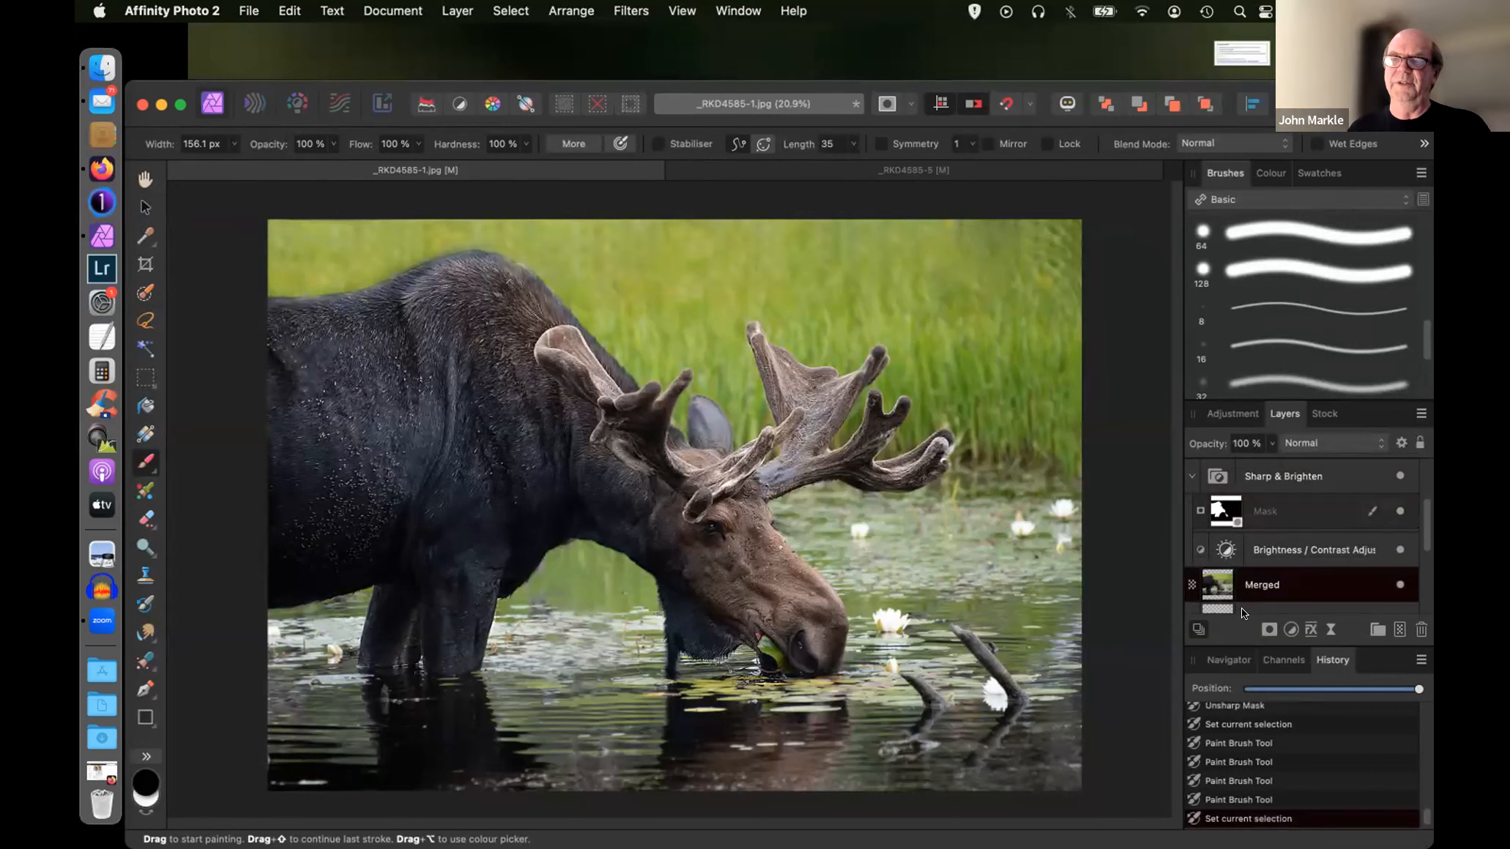
{"action": "left_click", "coordinate": [1290, 629]}
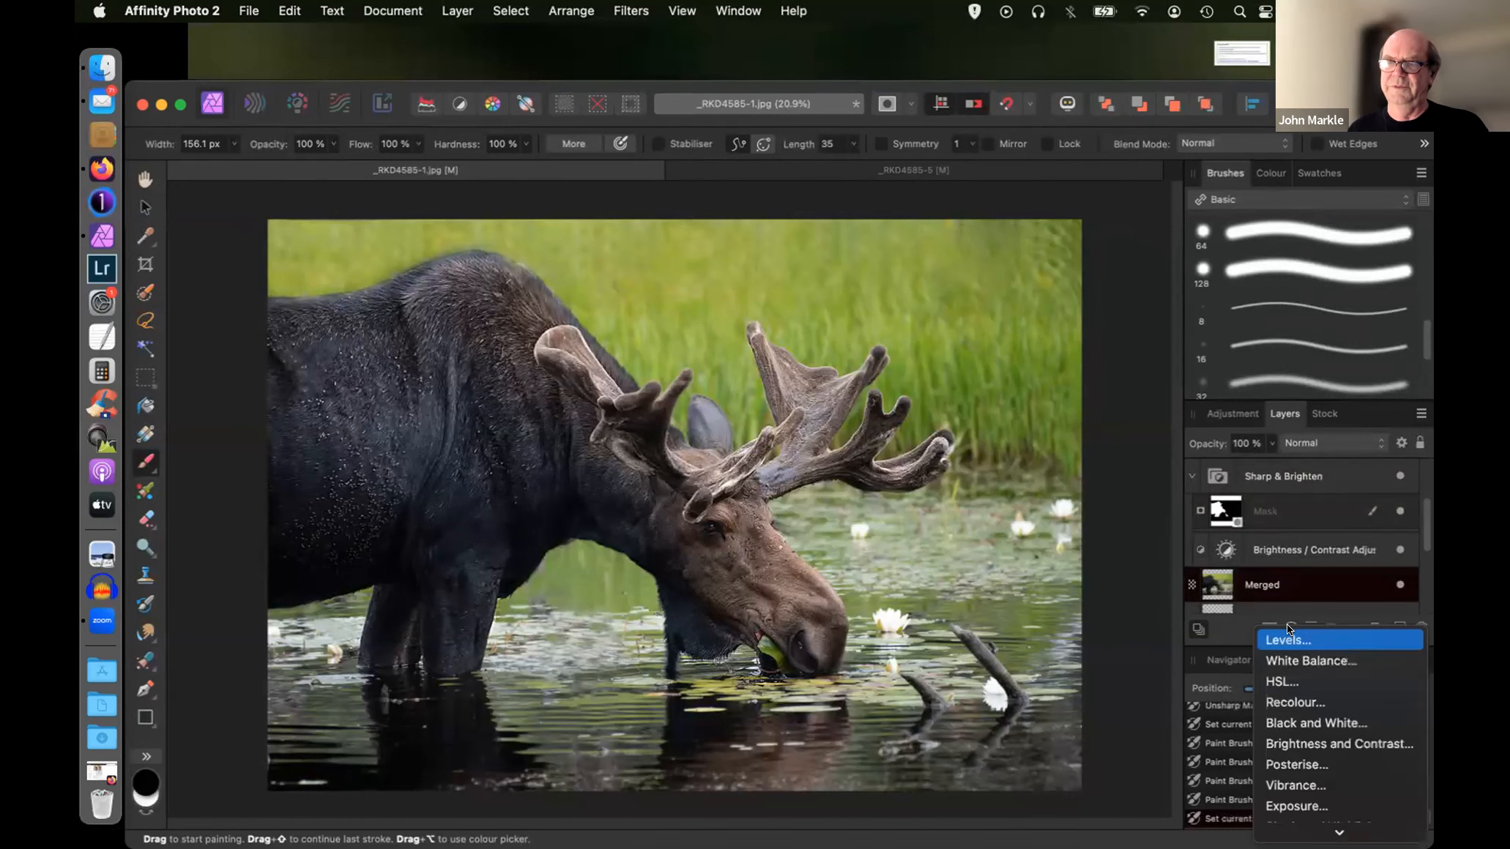
{"action": "left_click", "coordinate": [1263, 681]}
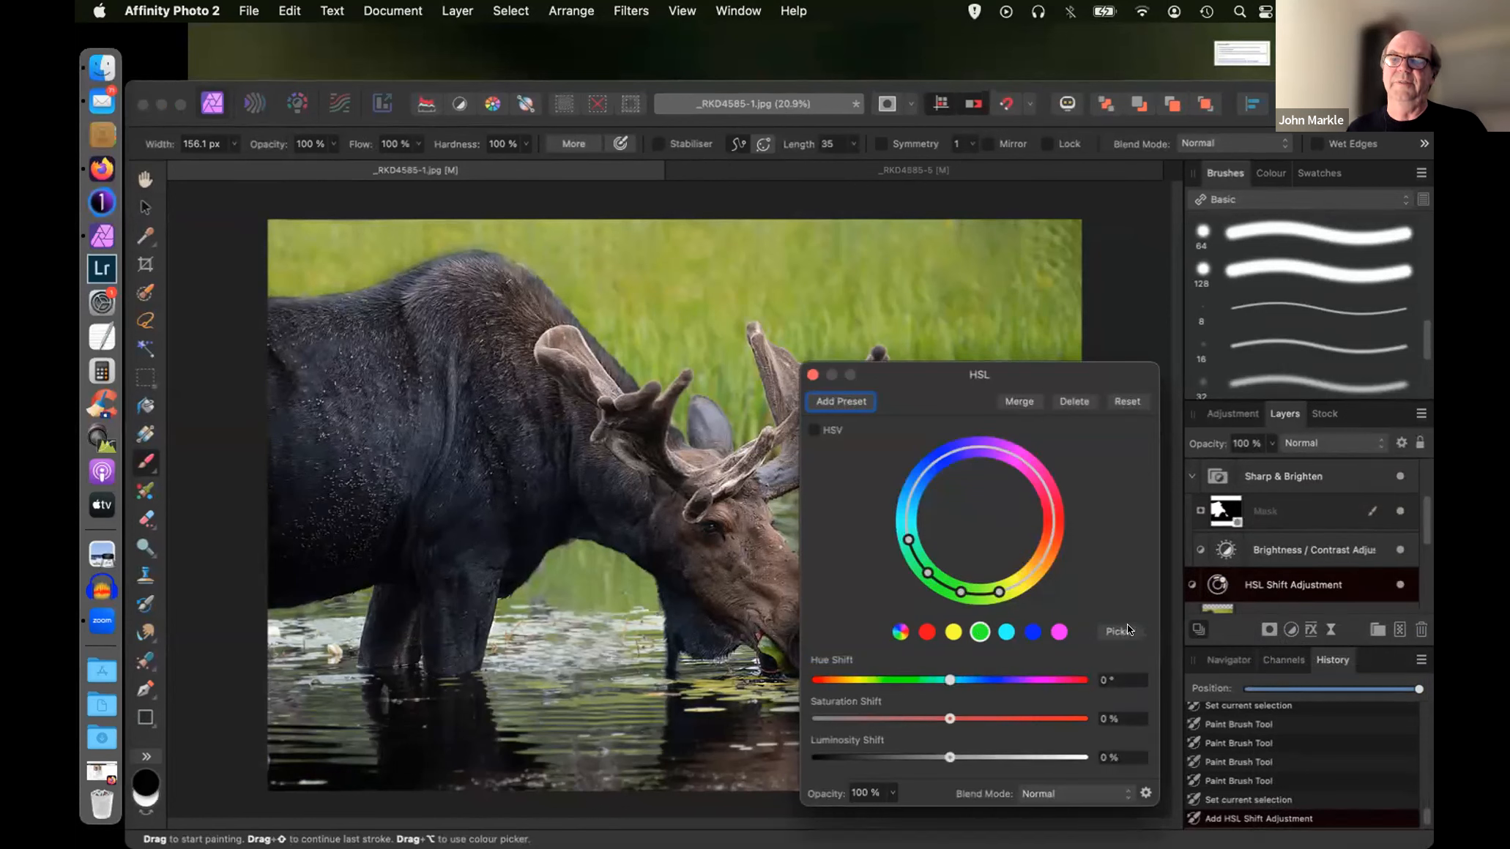
{"action": "left_click", "coordinate": [1114, 631]}
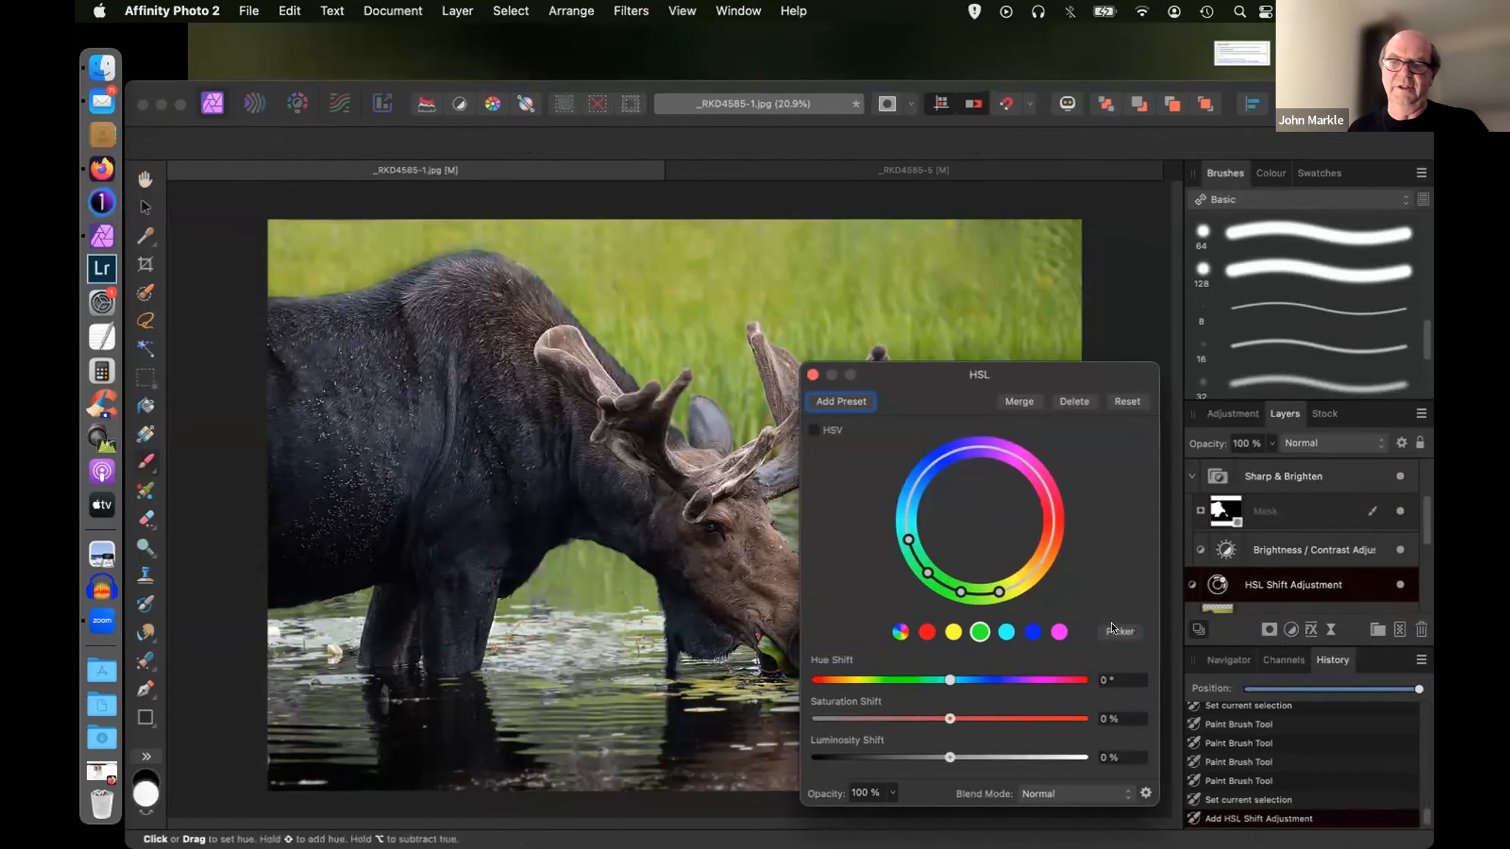
{"action": "left_click", "coordinate": [786, 270]}
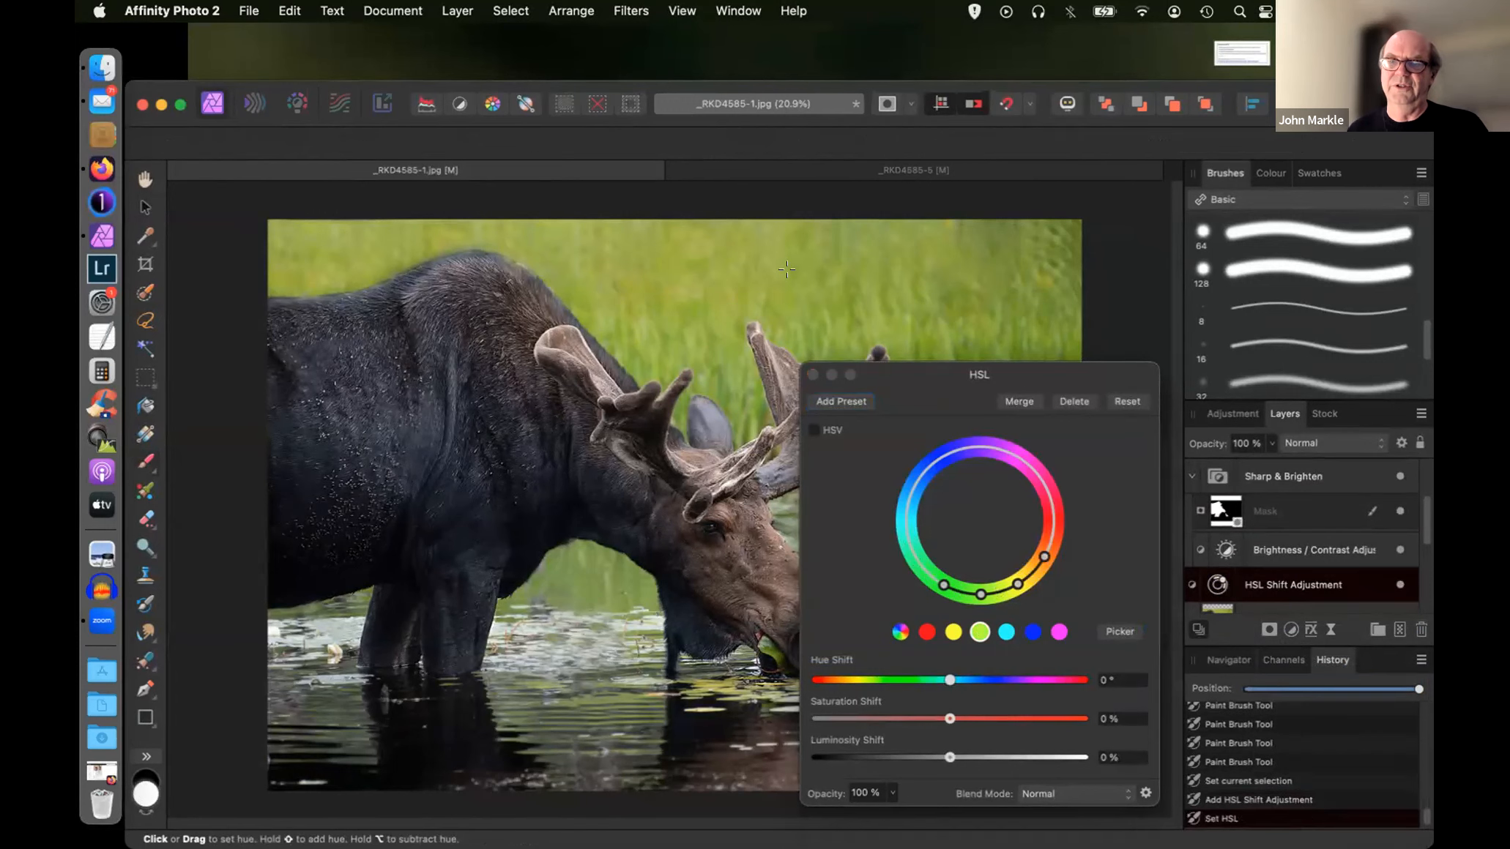
- Shift the HSL hue range toward green, set the saturation shift to -26%, and compare the image with and without the adjustment
{"action": "left_click", "coordinate": [1038, 550]}
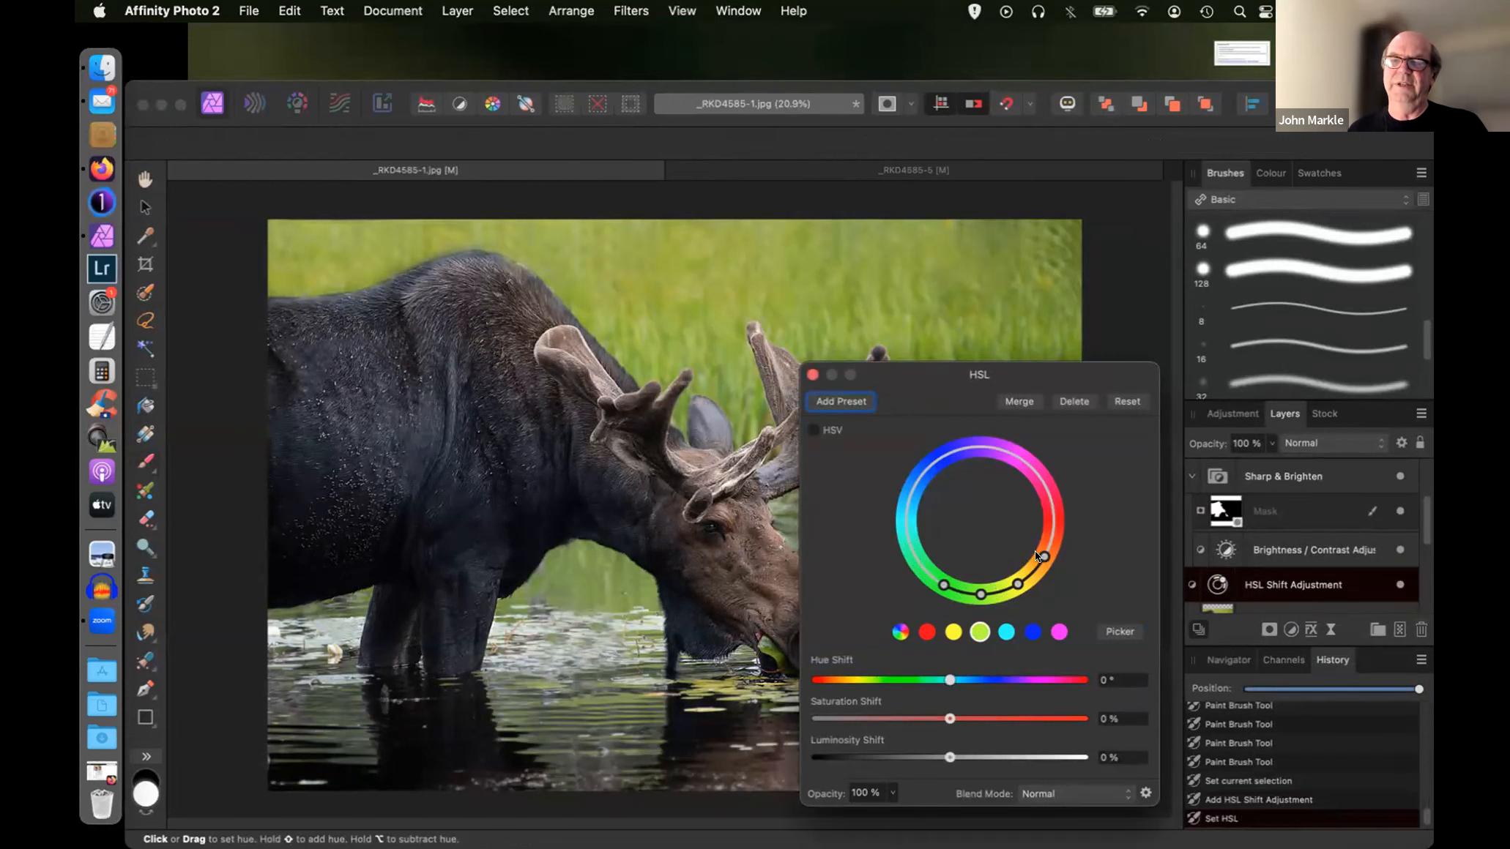
{"action": "left_click_drag", "start_coordinate": [1041, 557], "coordinate": [1035, 570]}
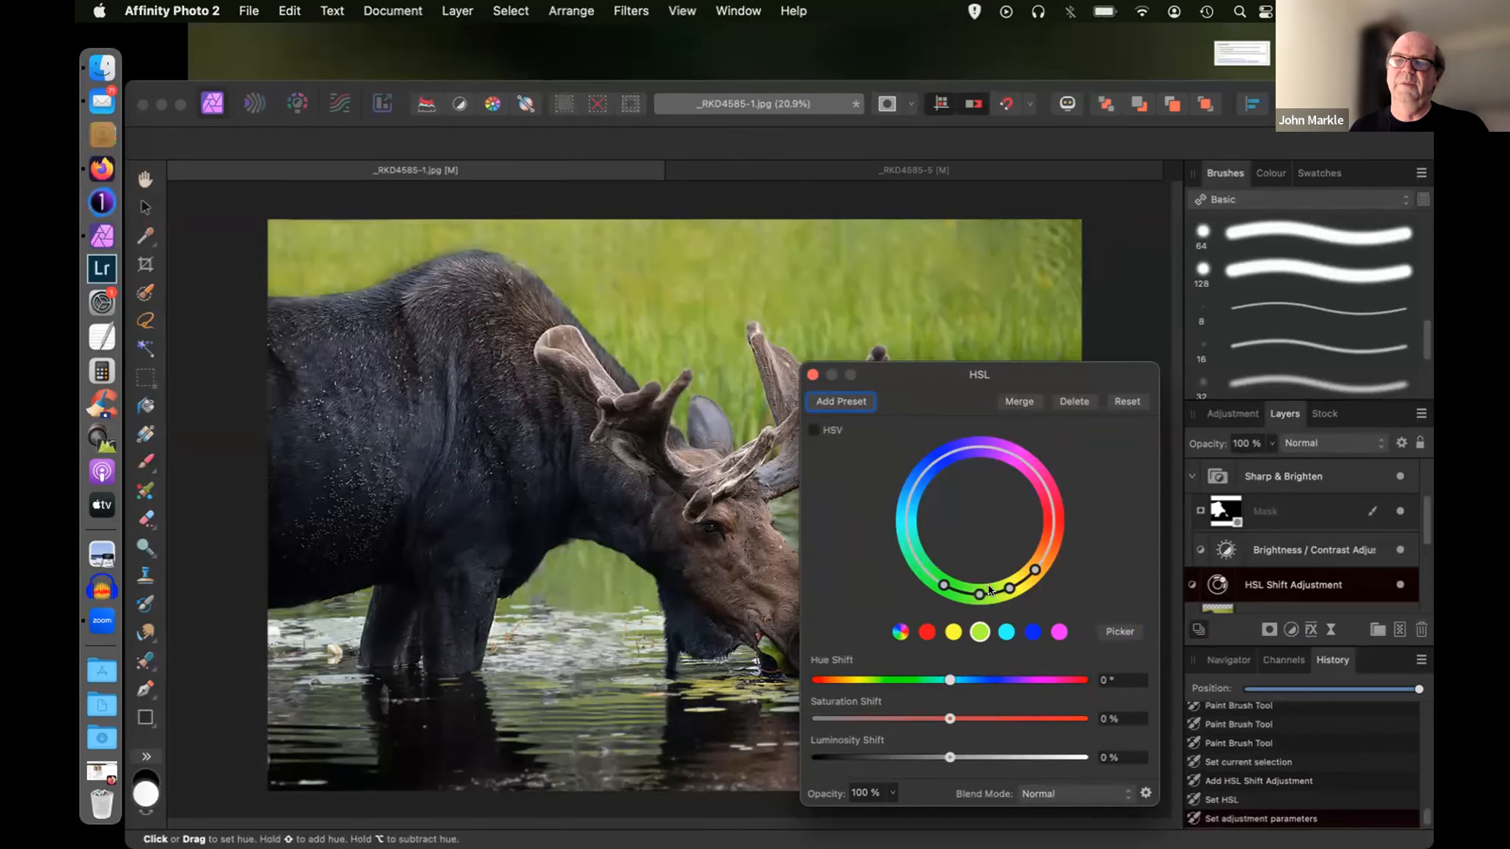
{"action": "left_click_drag", "start_coordinate": [989, 588], "coordinate": [973, 594]}
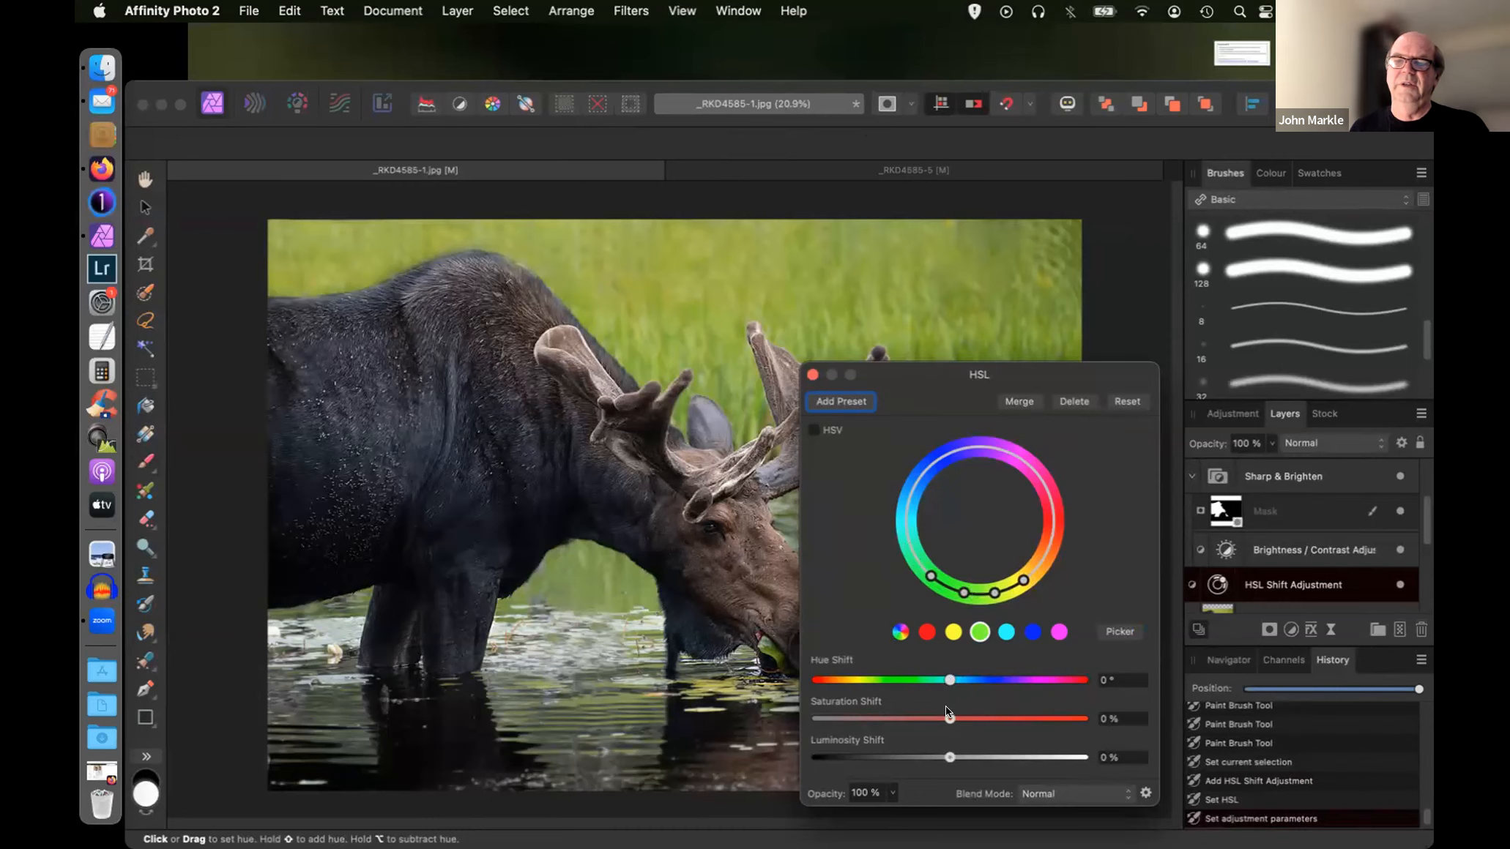
{"action": "left_click_drag", "start_coordinate": [947, 717], "coordinate": [910, 708]}
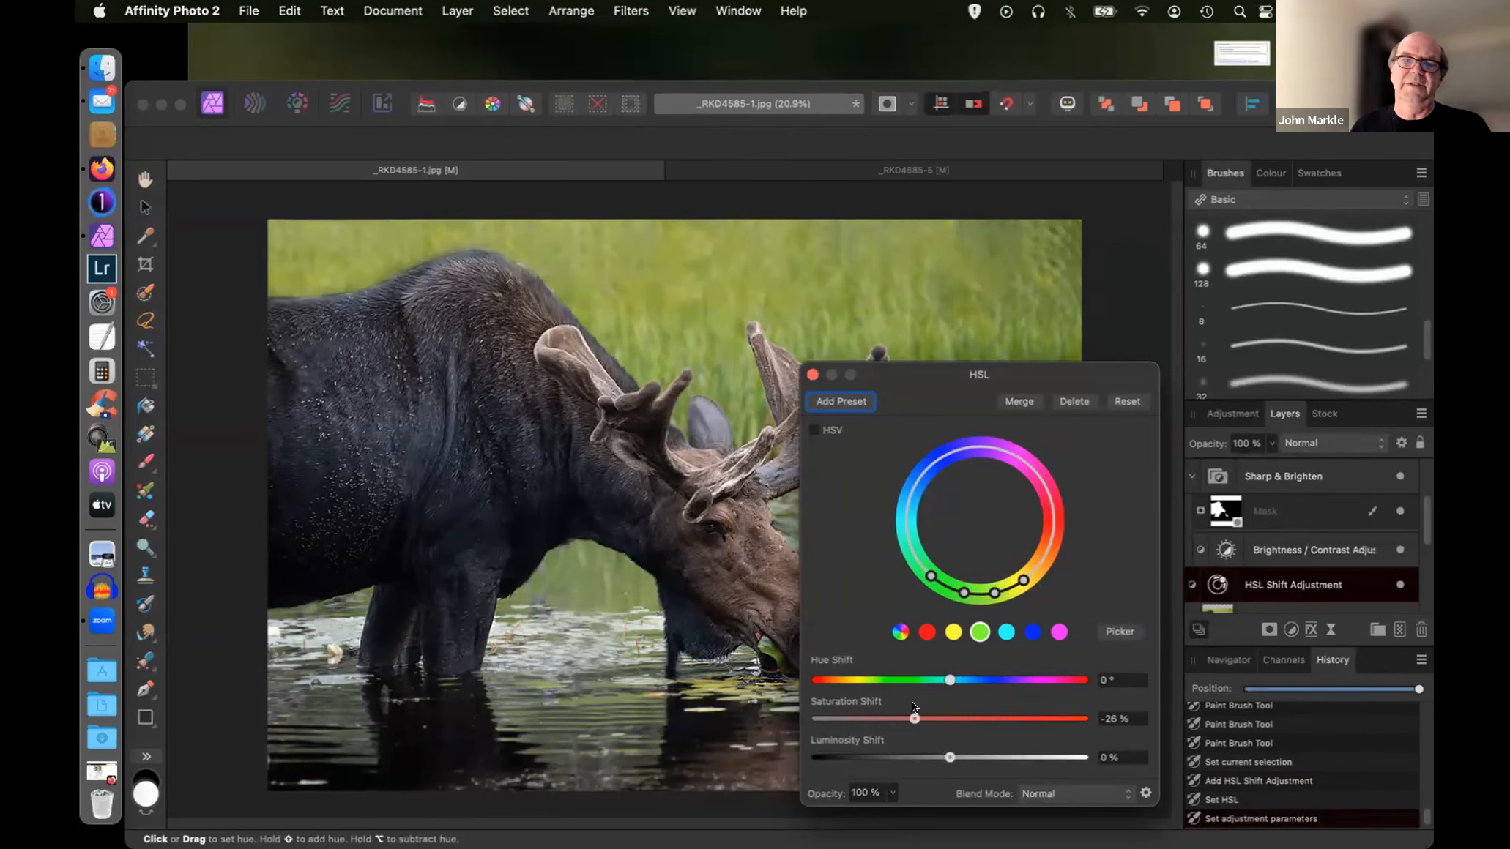
{"action": "left_click", "coordinate": [814, 375]}
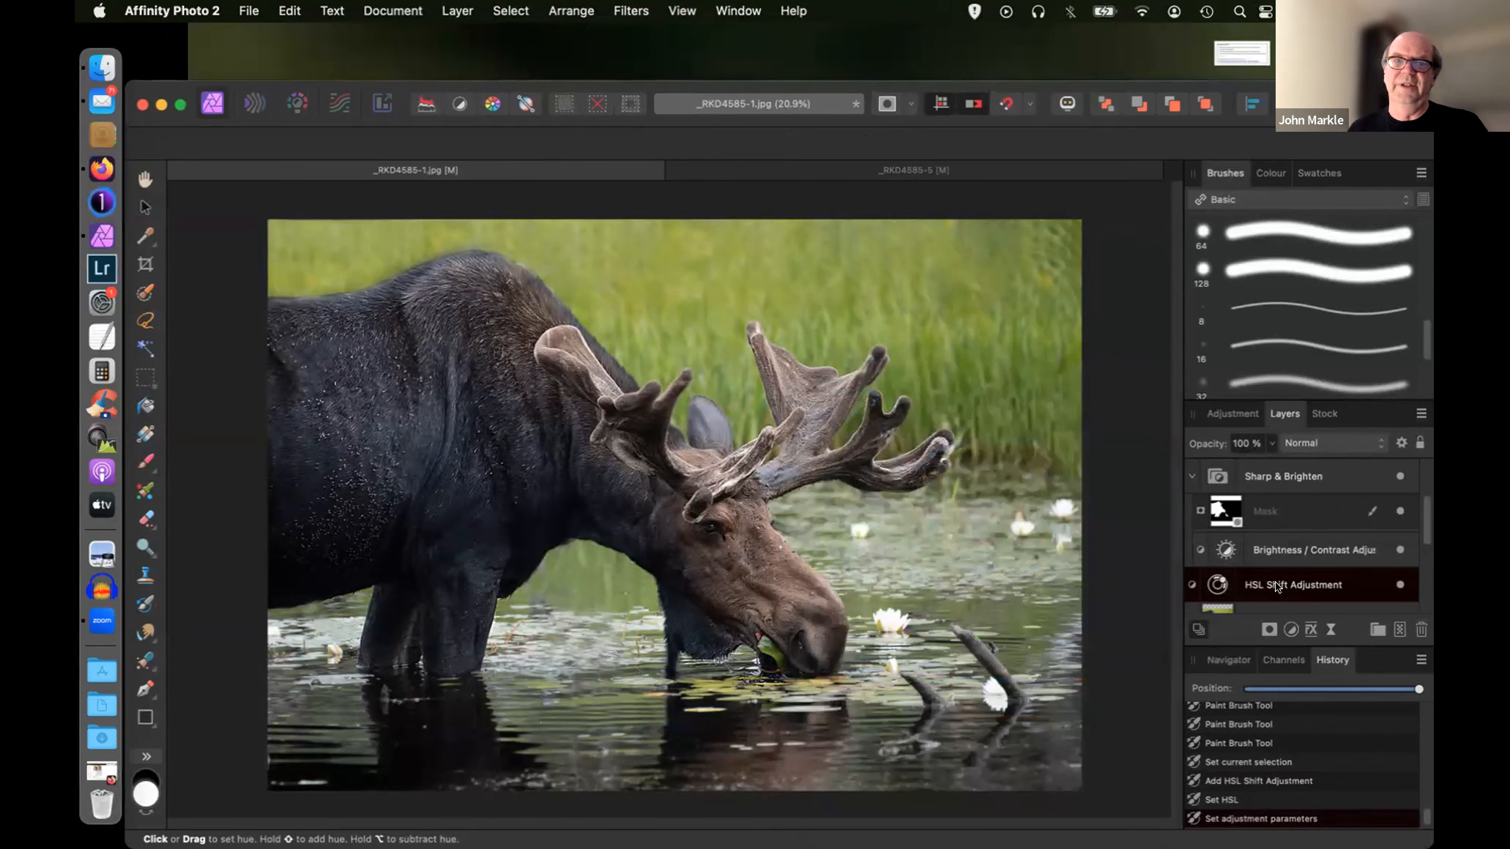
{"action": "left_click", "coordinate": [1397, 584]}
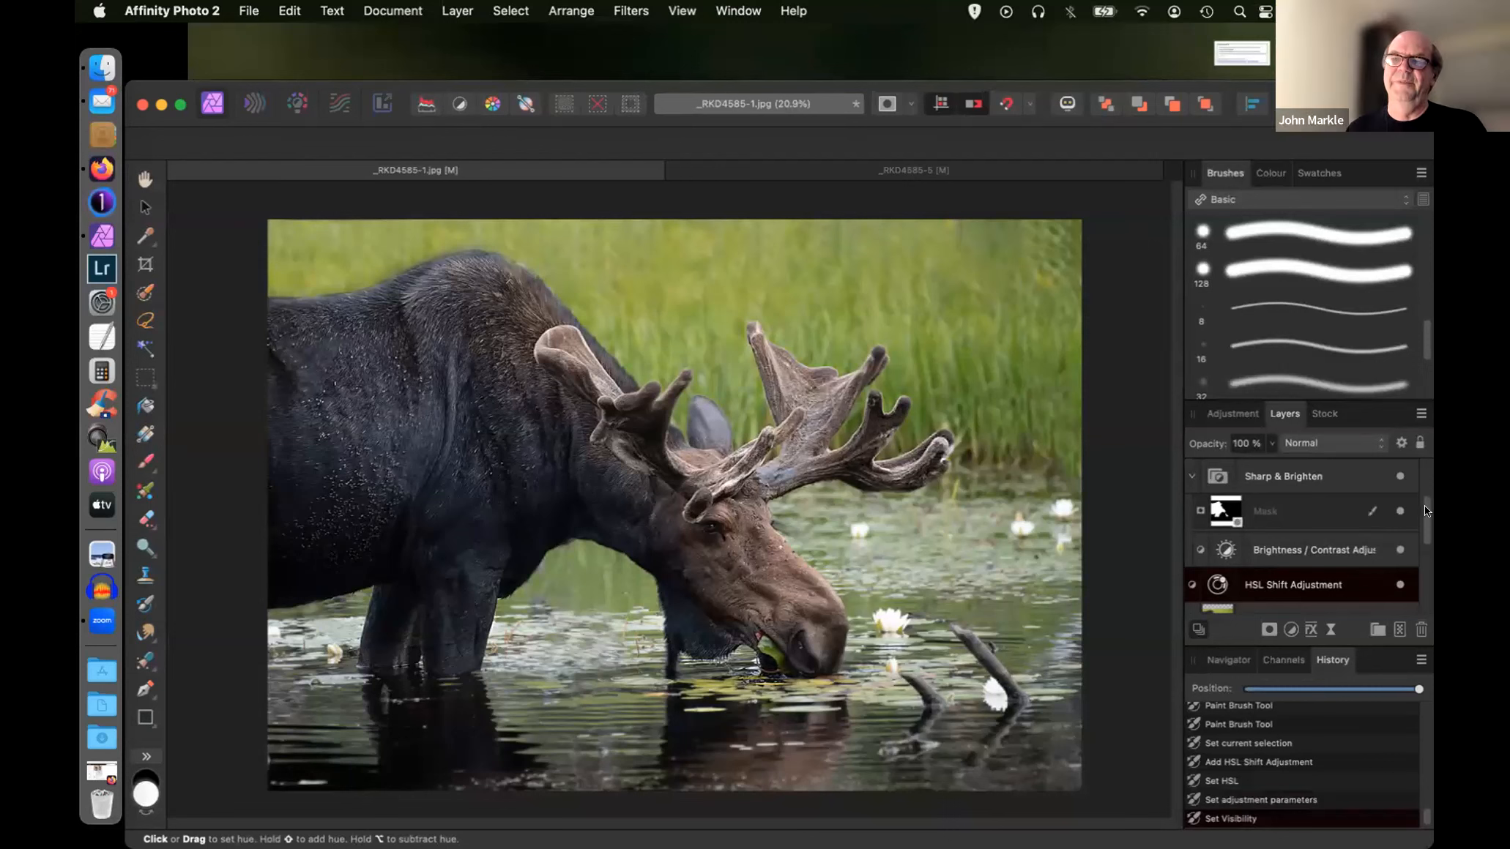
- Add a Brightness / Contrast adjustment above the HSL adjustment with the contrast set to 30%
{"action": "left_click_drag", "start_coordinate": [1423, 504], "coordinate": [1425, 526]}
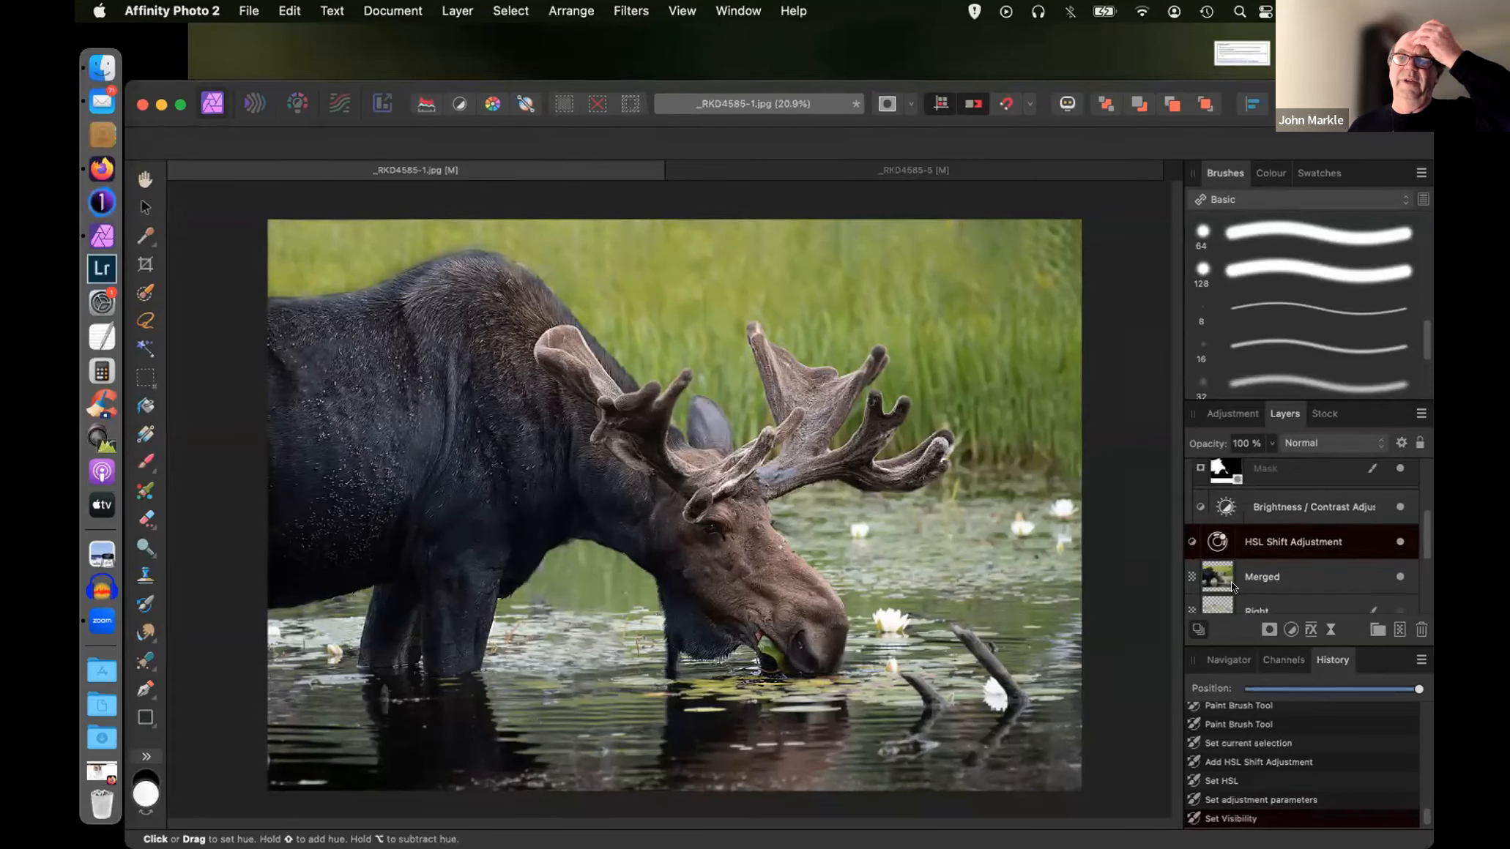
{"action": "left_click", "coordinate": [1289, 630]}
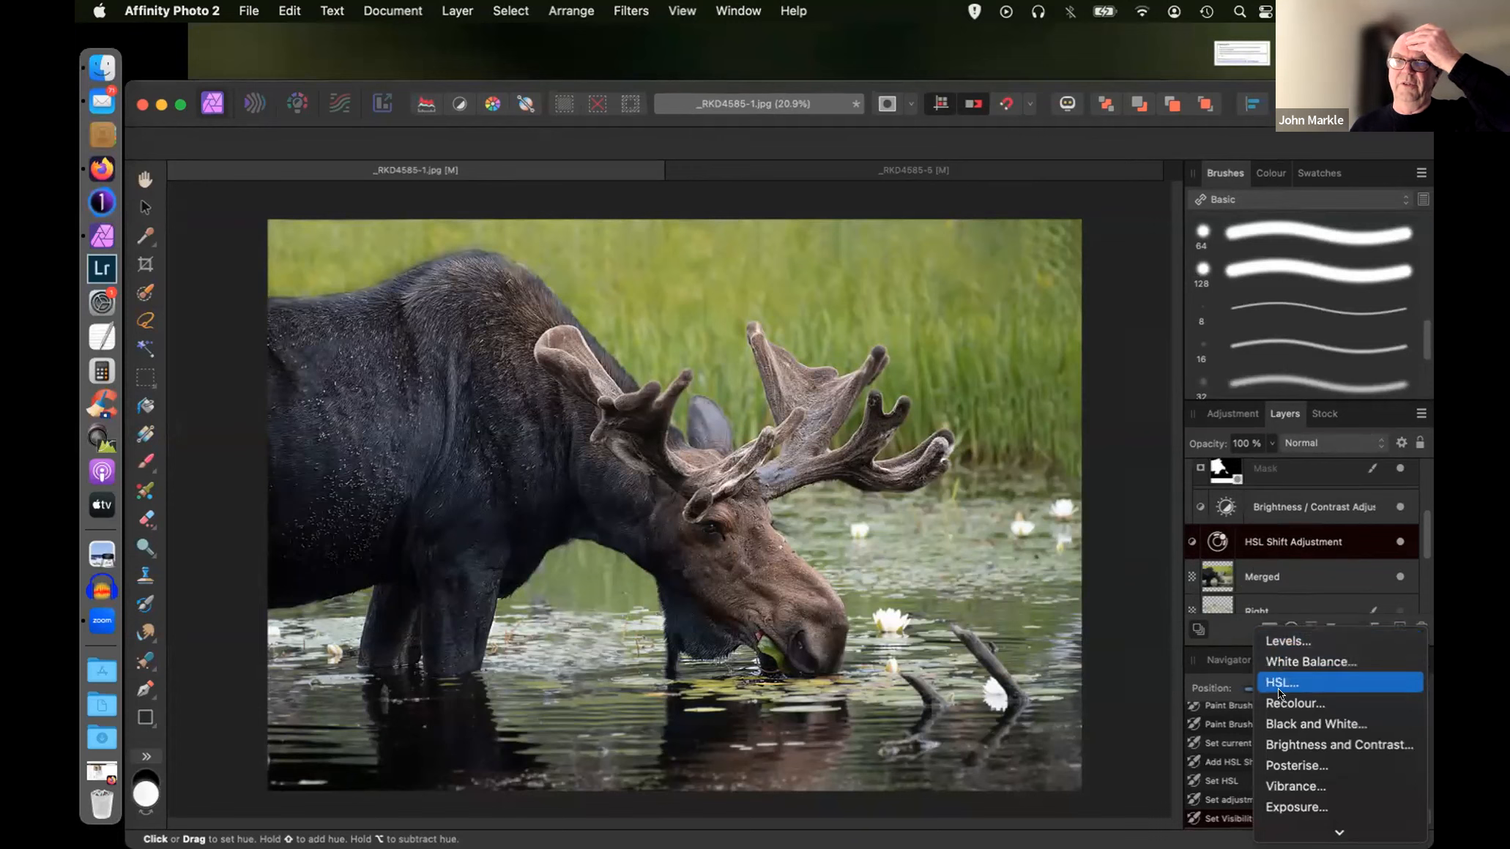
{"action": "left_click", "coordinate": [1287, 741]}
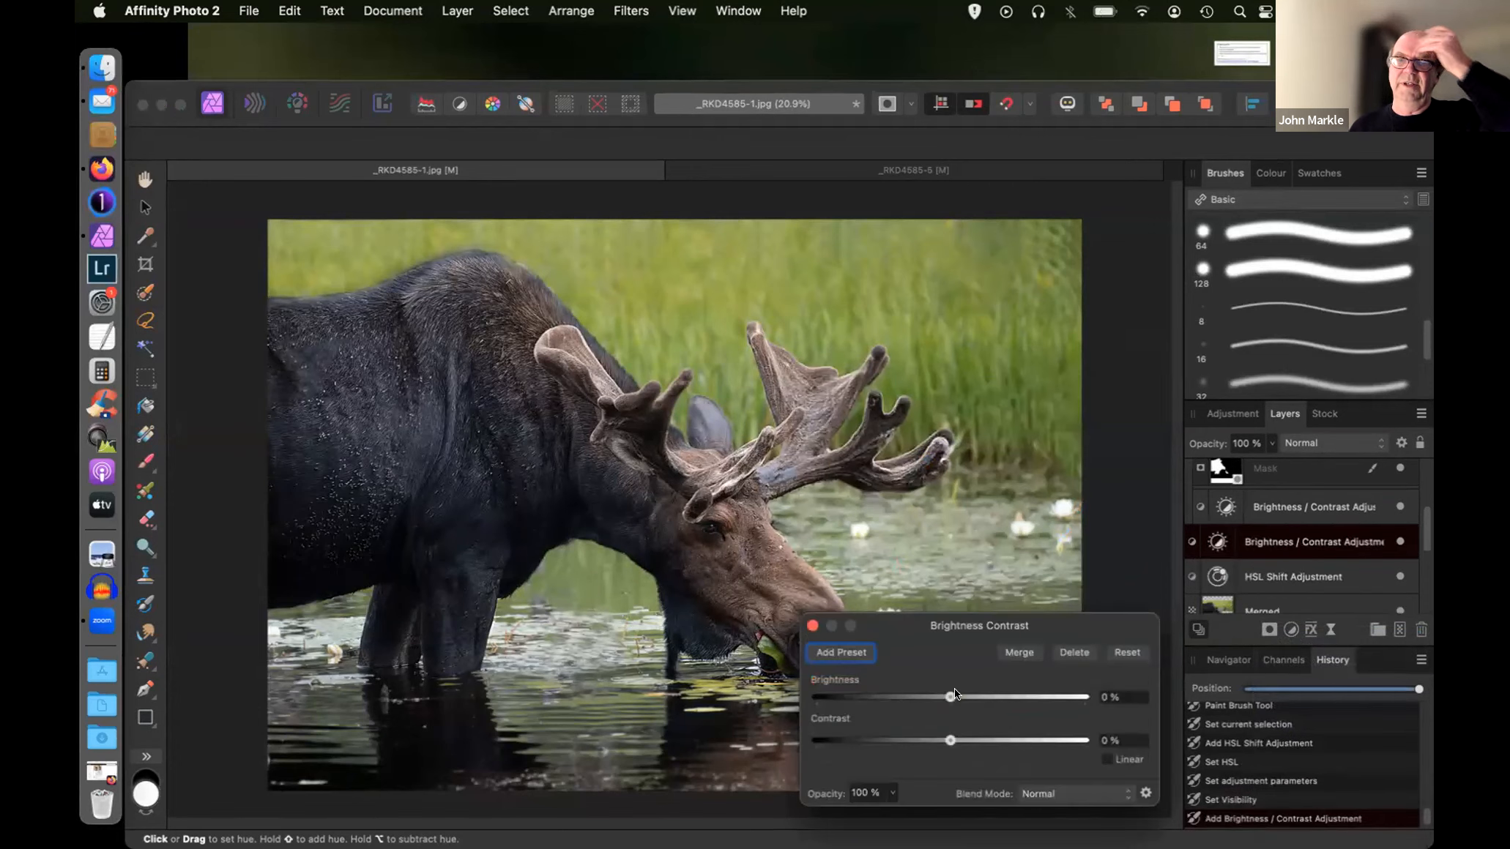
{"action": "left_click_drag", "start_coordinate": [947, 738], "coordinate": [987, 738]}
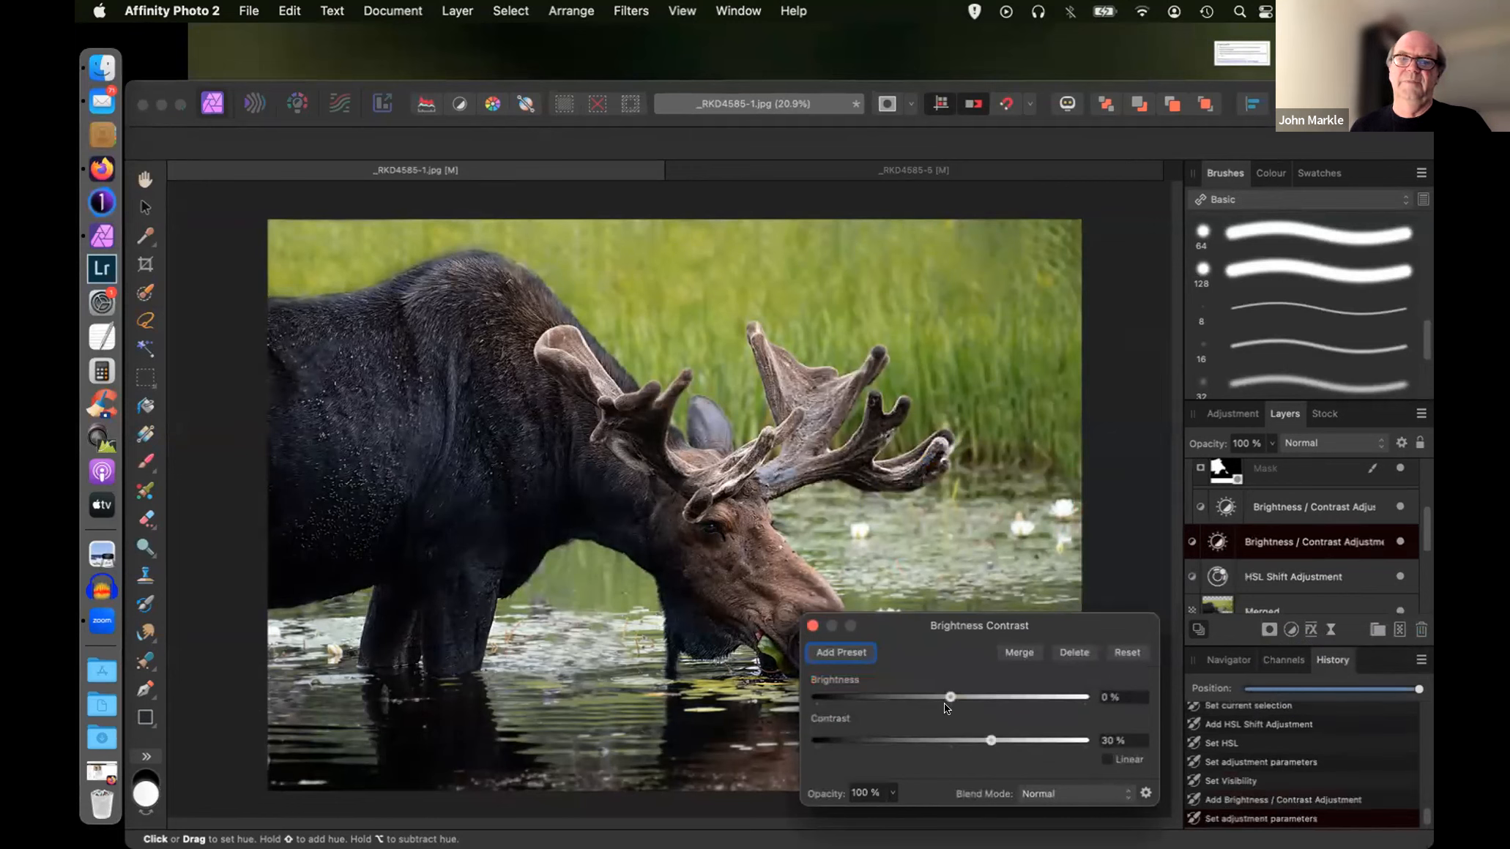
{"action": "left_click", "coordinate": [812, 625]}
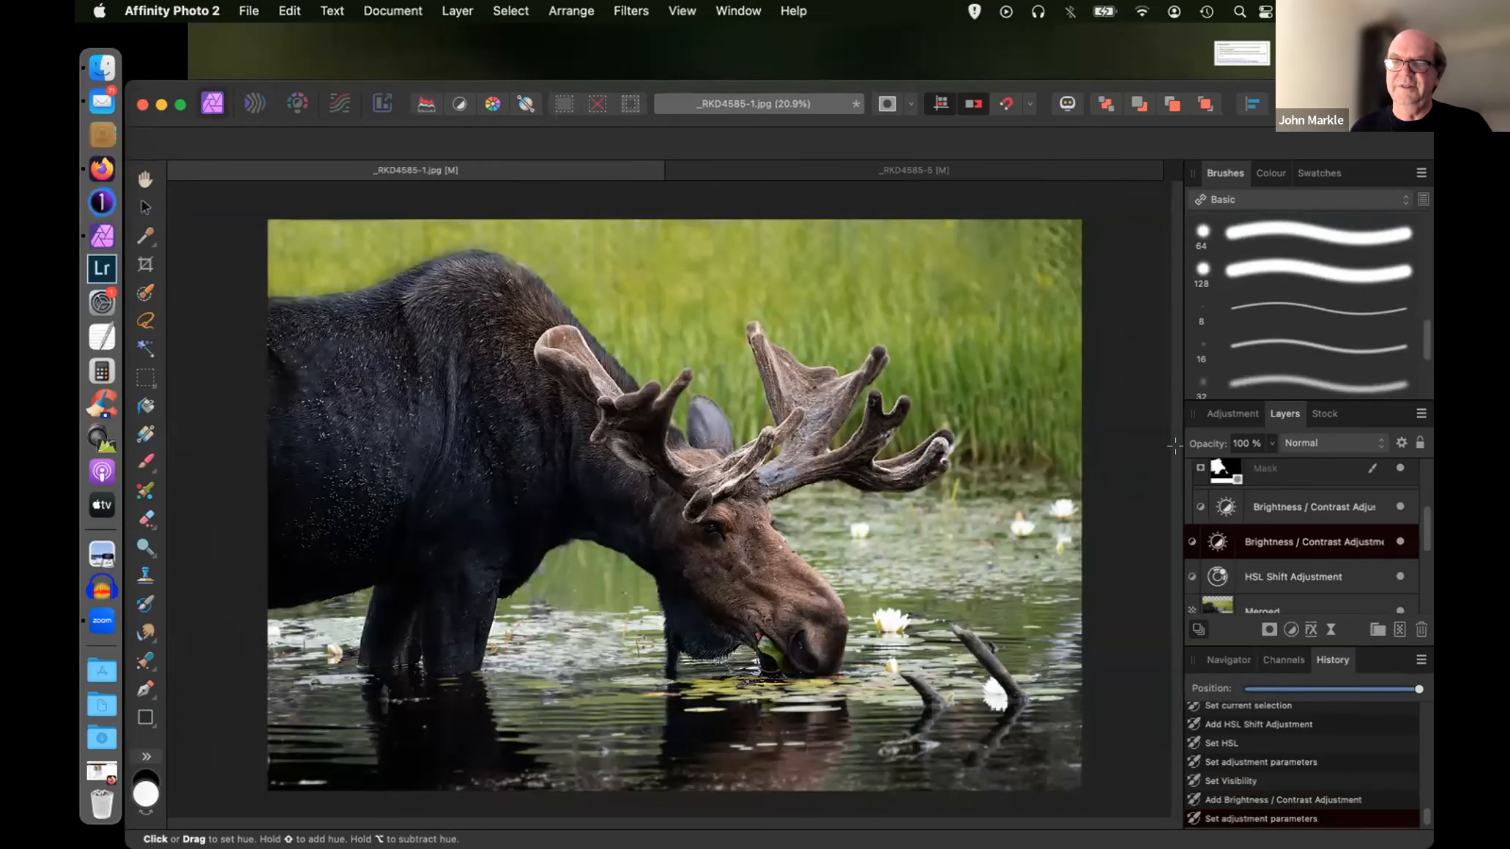
- Shape the new contrast layer's source blend range with points at 1% in, 18% out and 37% in, 72% out, and compare the effect
{"action": "left_click", "coordinate": [1400, 442]}
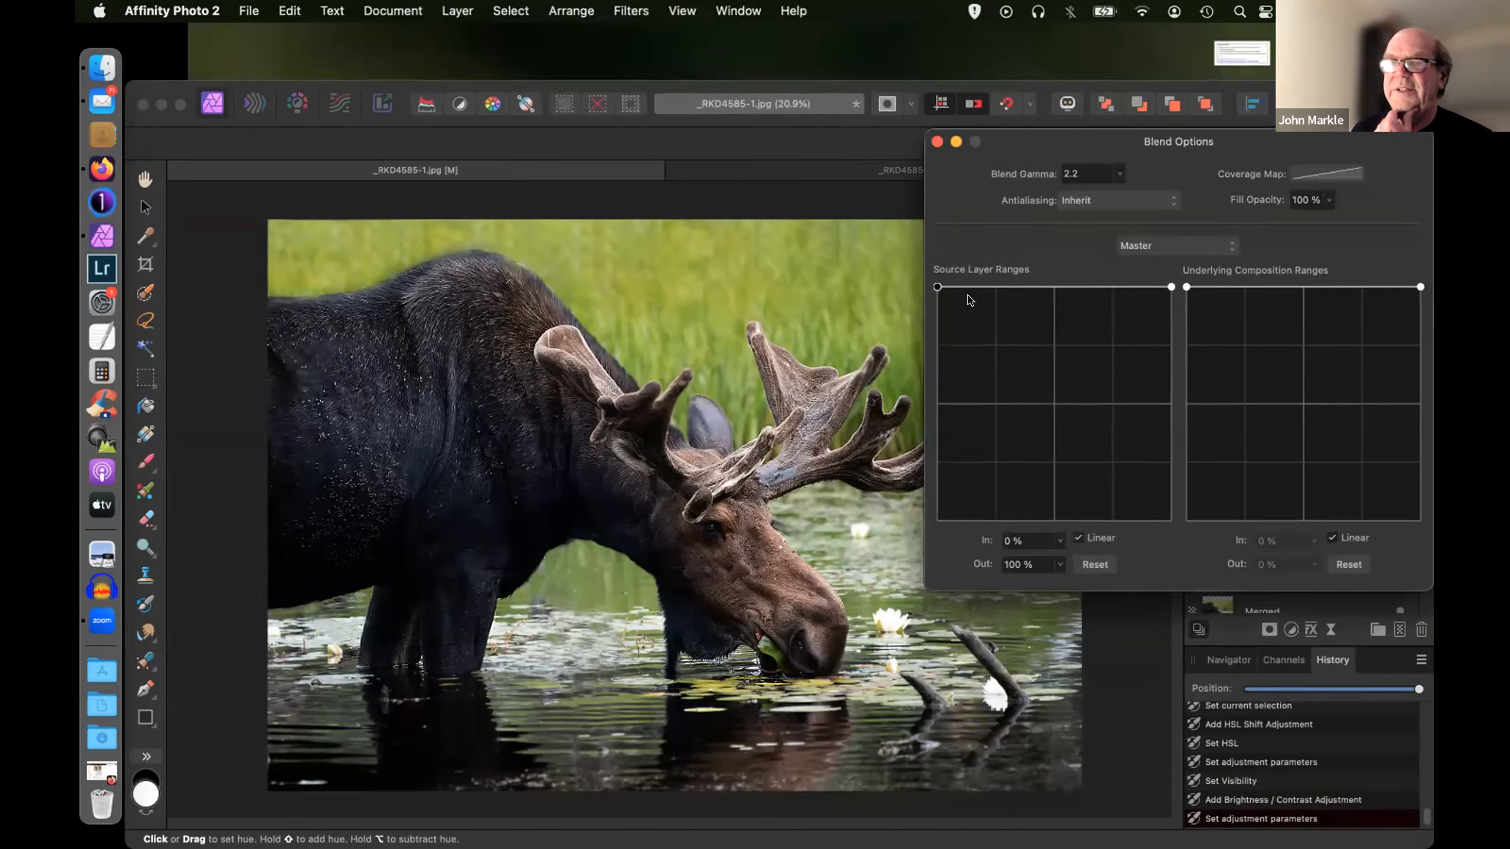
{"action": "left_click_drag", "start_coordinate": [934, 287], "coordinate": [938, 479]}
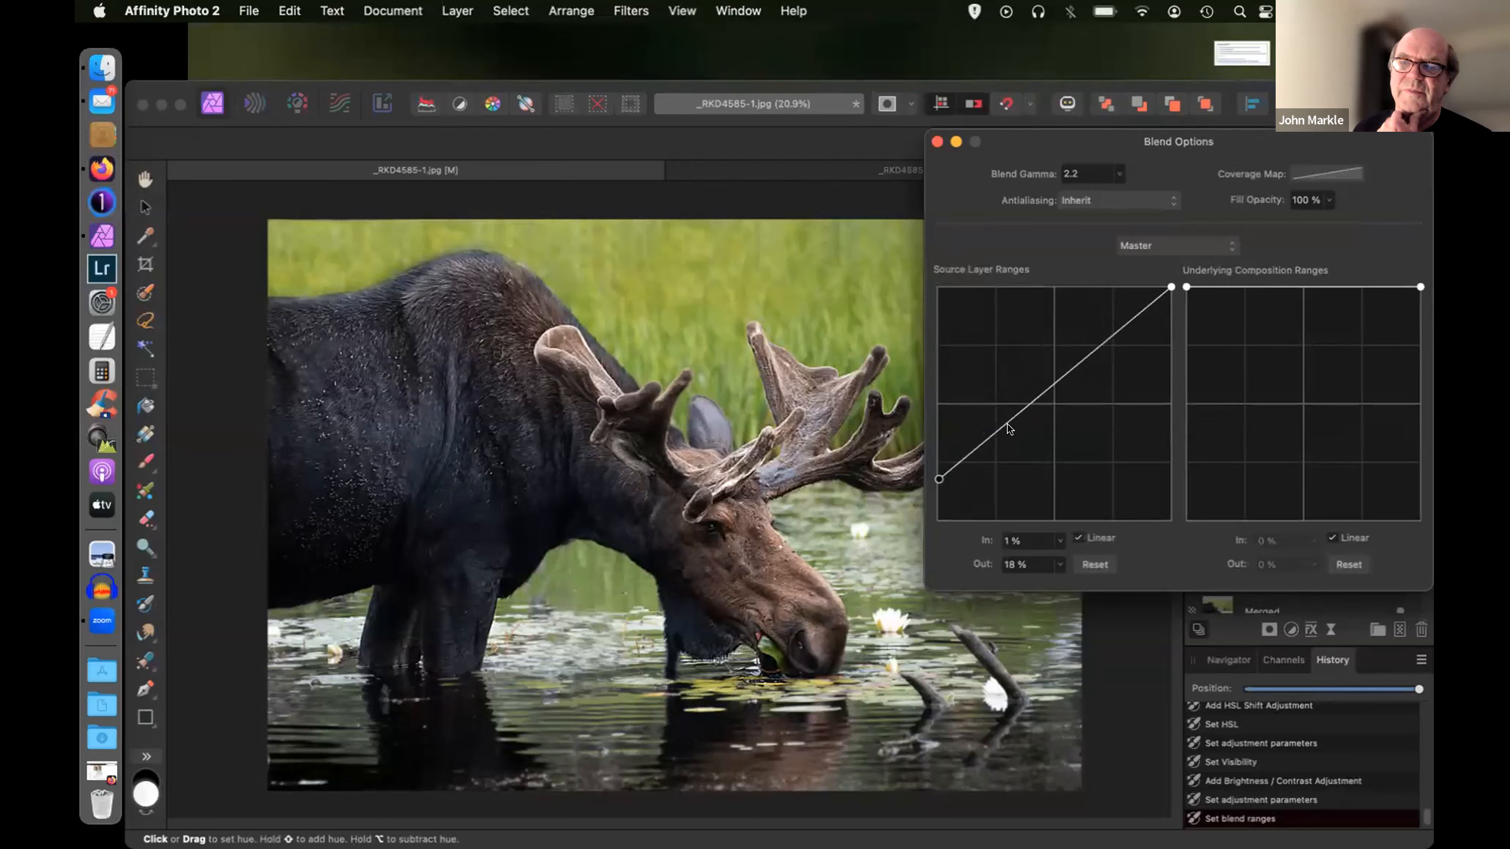
{"action": "left_click_drag", "start_coordinate": [1033, 396], "coordinate": [1022, 354]}
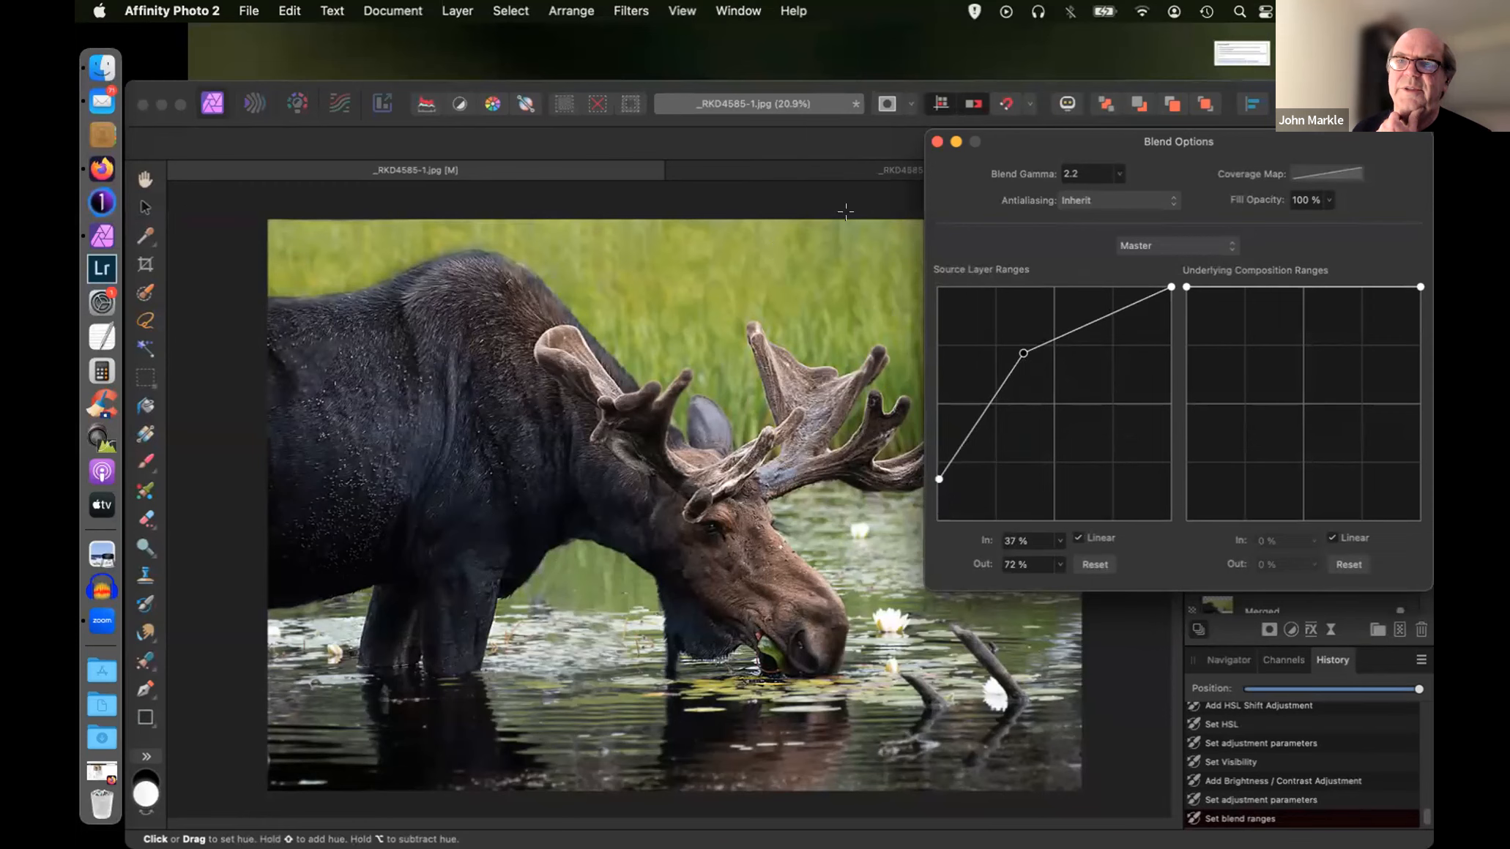
{"action": "left_click", "coordinate": [936, 143]}
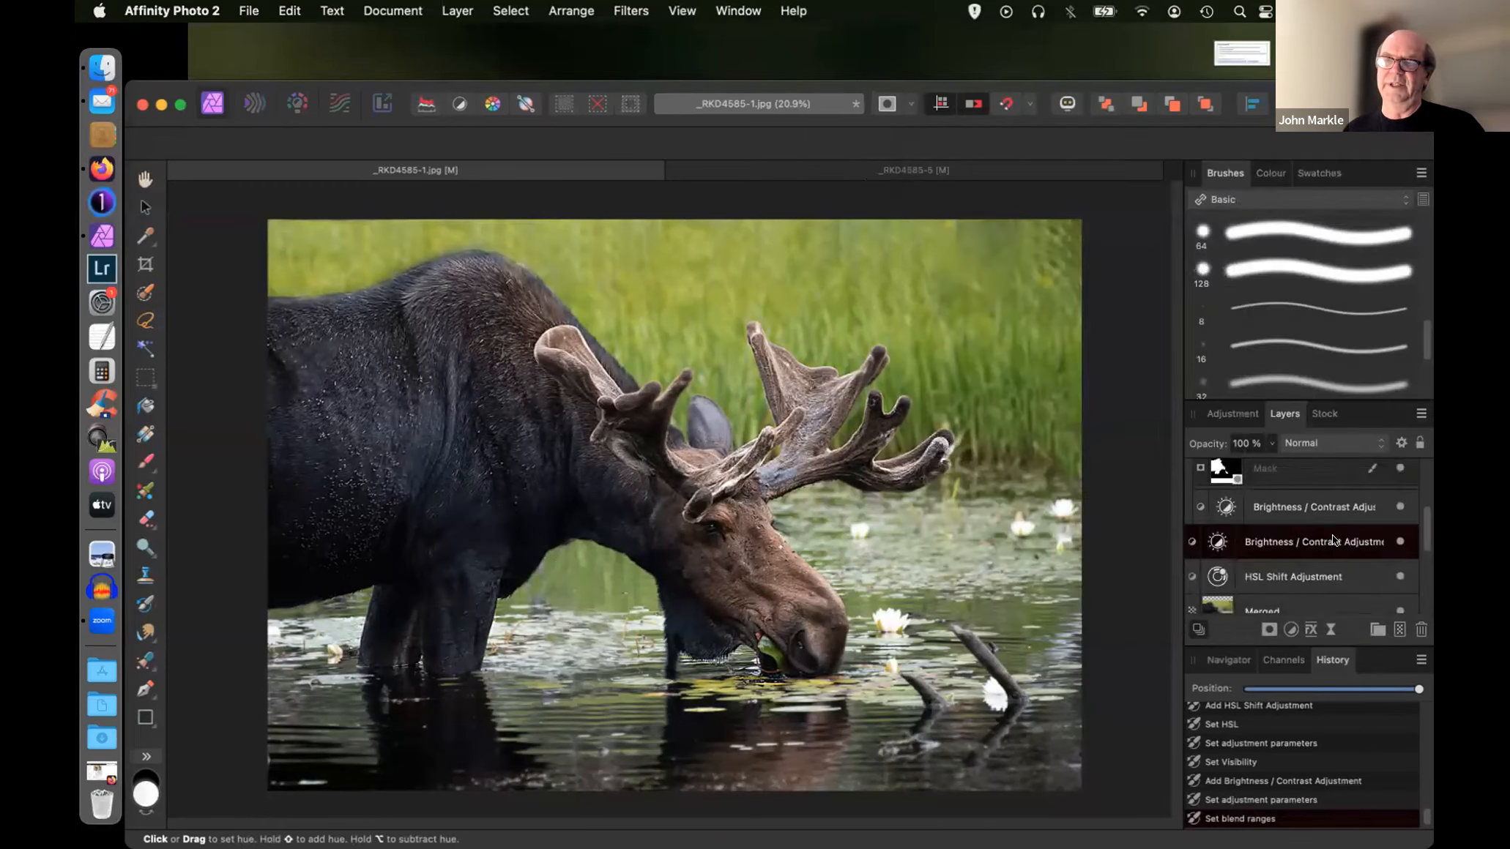
{"action": "left_click", "coordinate": [1398, 542]}
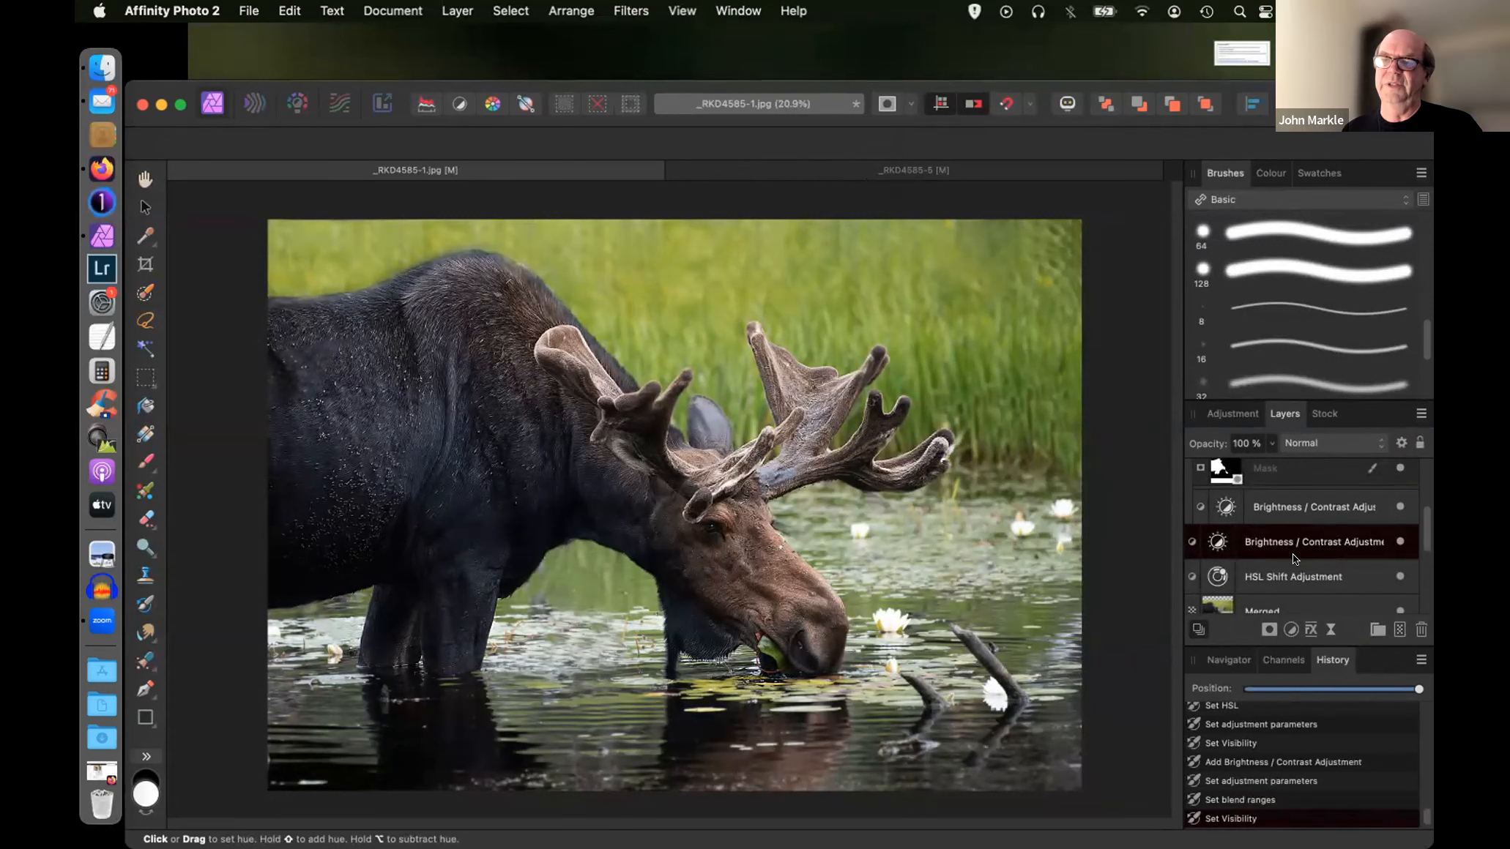
- Add a live Vignette filter directly above the selected Brightness / Contrast adjustment
{"action": "left_click", "coordinate": [1288, 628]}
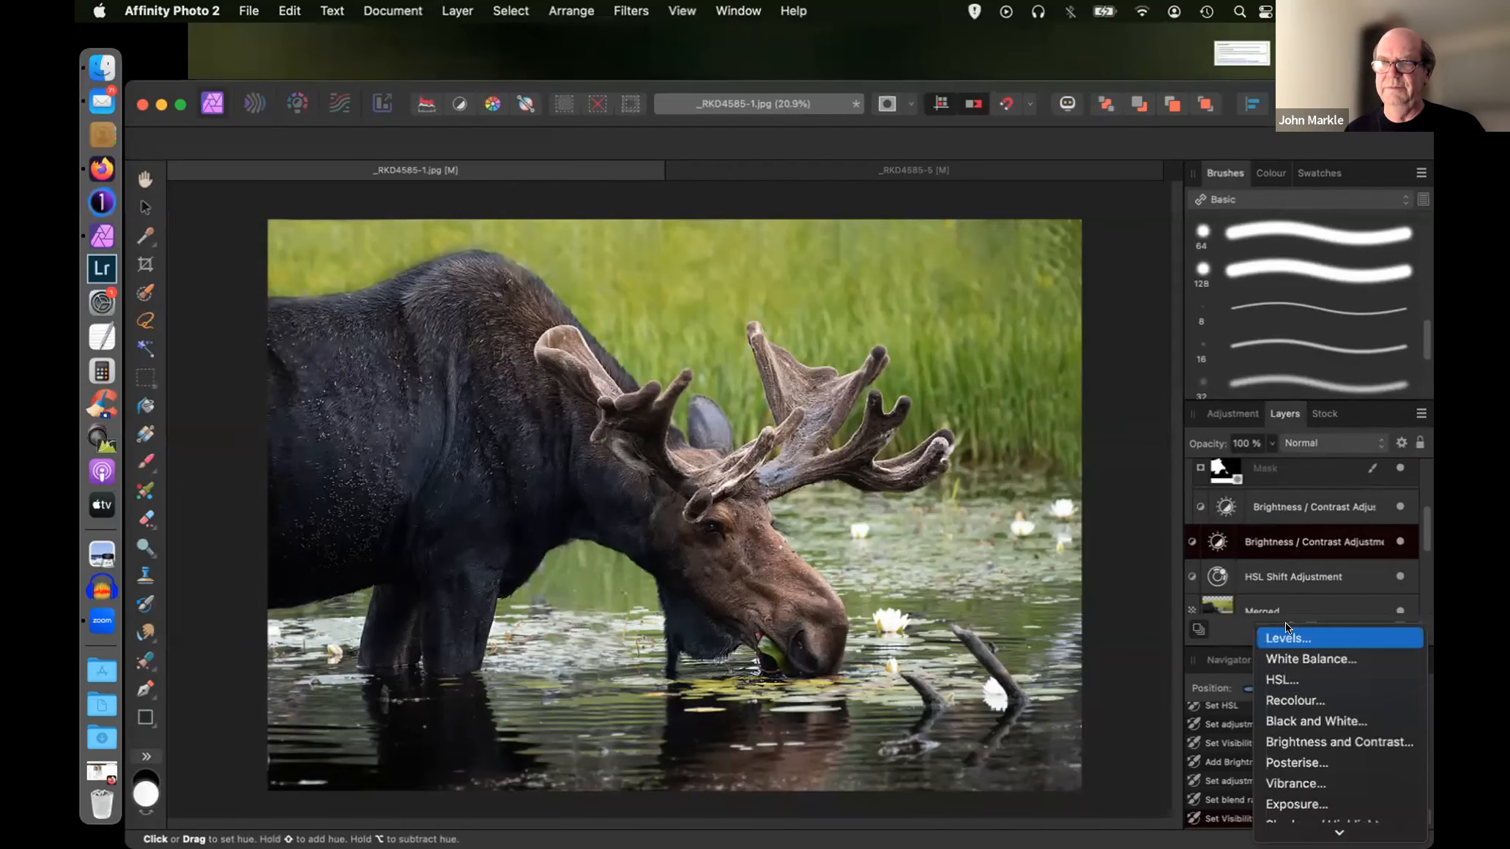
{"action": "left_click", "coordinate": [1152, 533]}
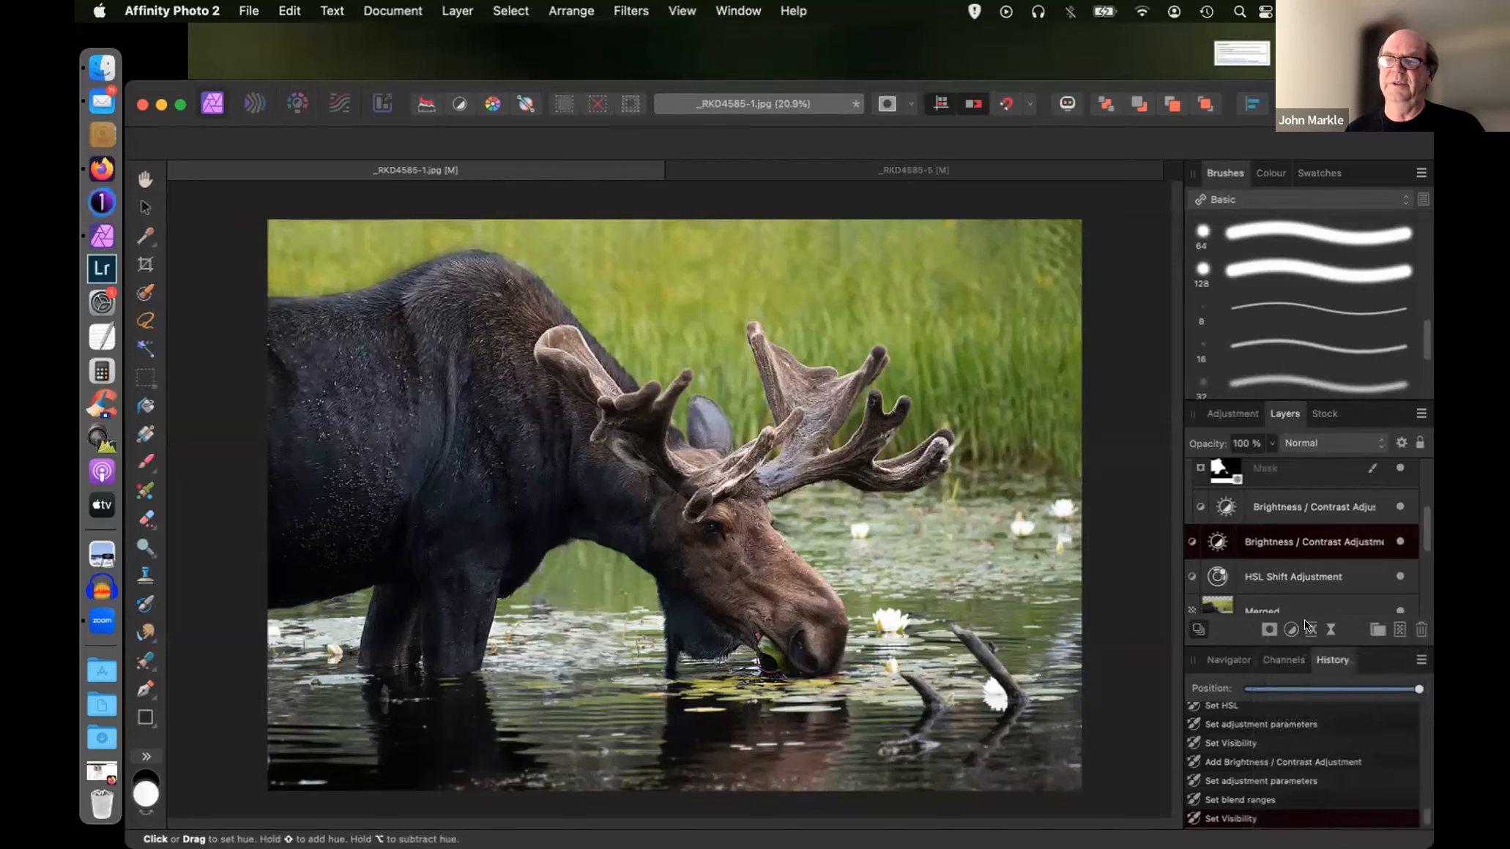
{"action": "left_click", "coordinate": [1332, 627]}
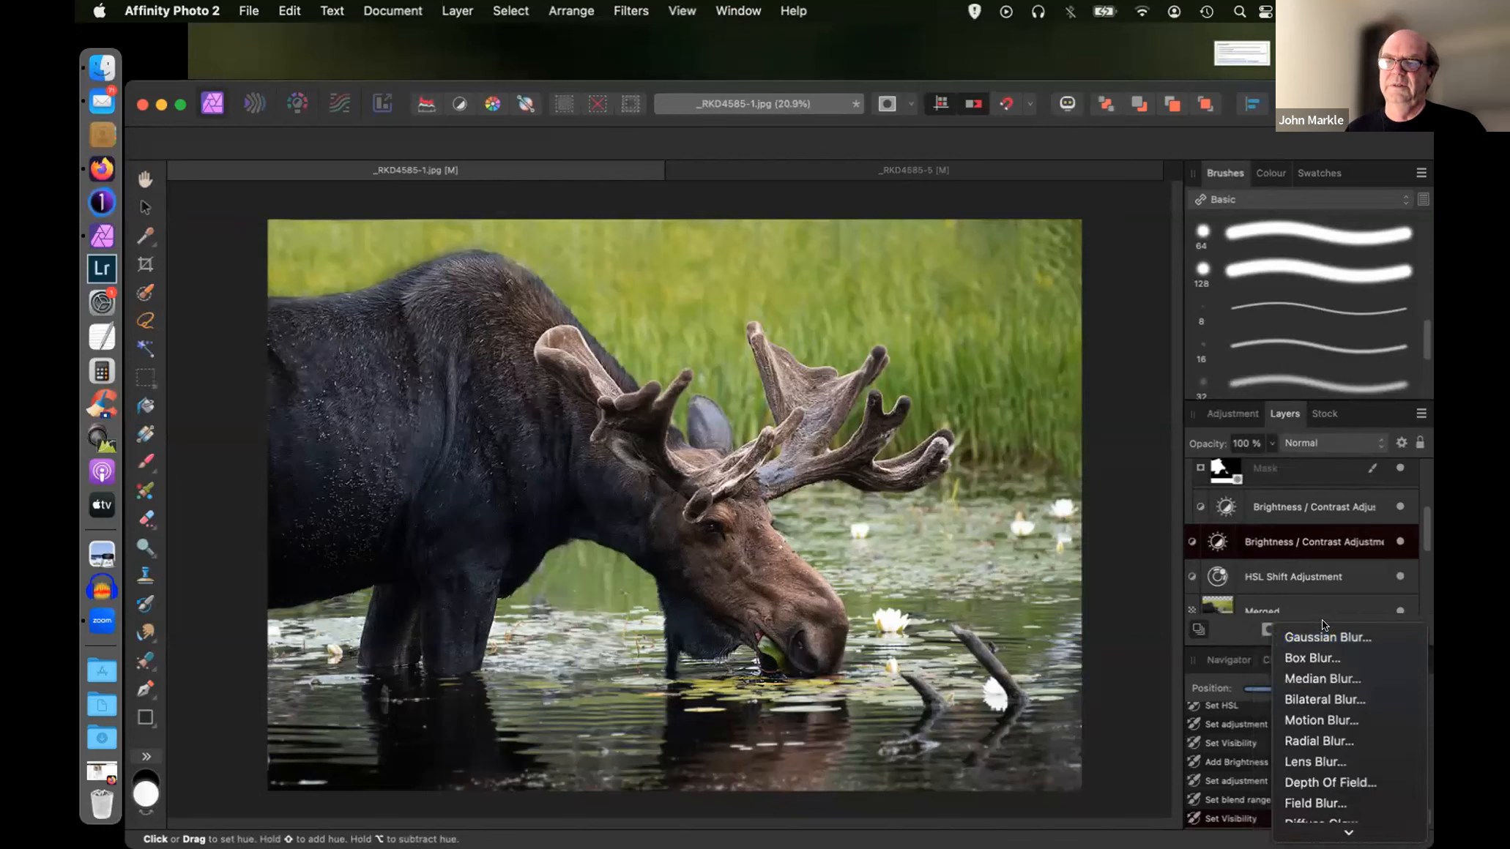
{"action": "scroll", "coordinate": [1317, 641], "scroll_direction": "down", "scroll_amount": 5}
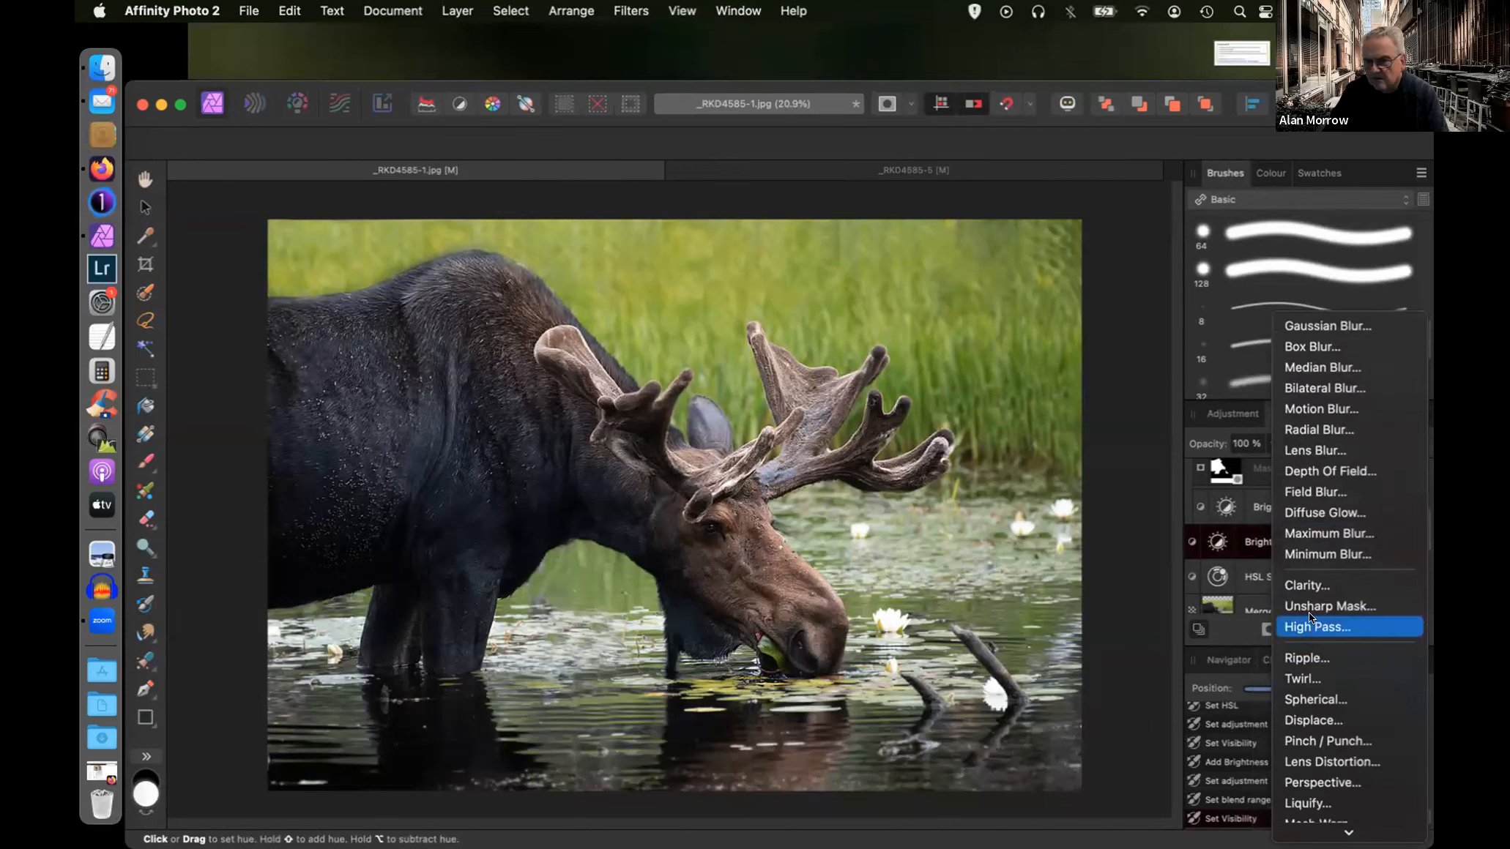
{"action": "scroll", "coordinate": [1308, 615], "scroll_direction": "down", "scroll_amount": 7}
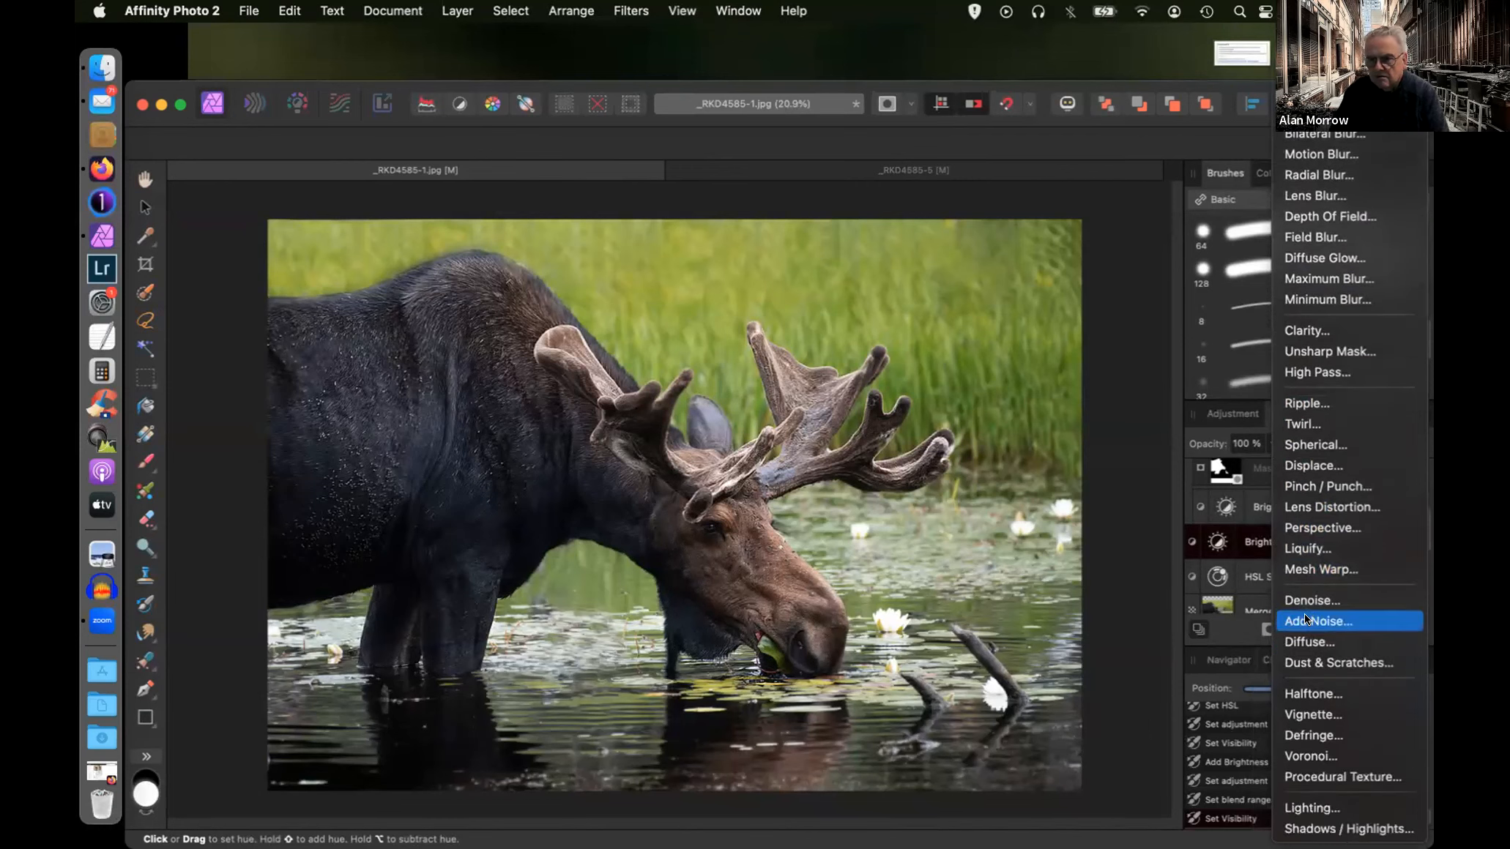
{"action": "left_click", "coordinate": [1302, 710]}
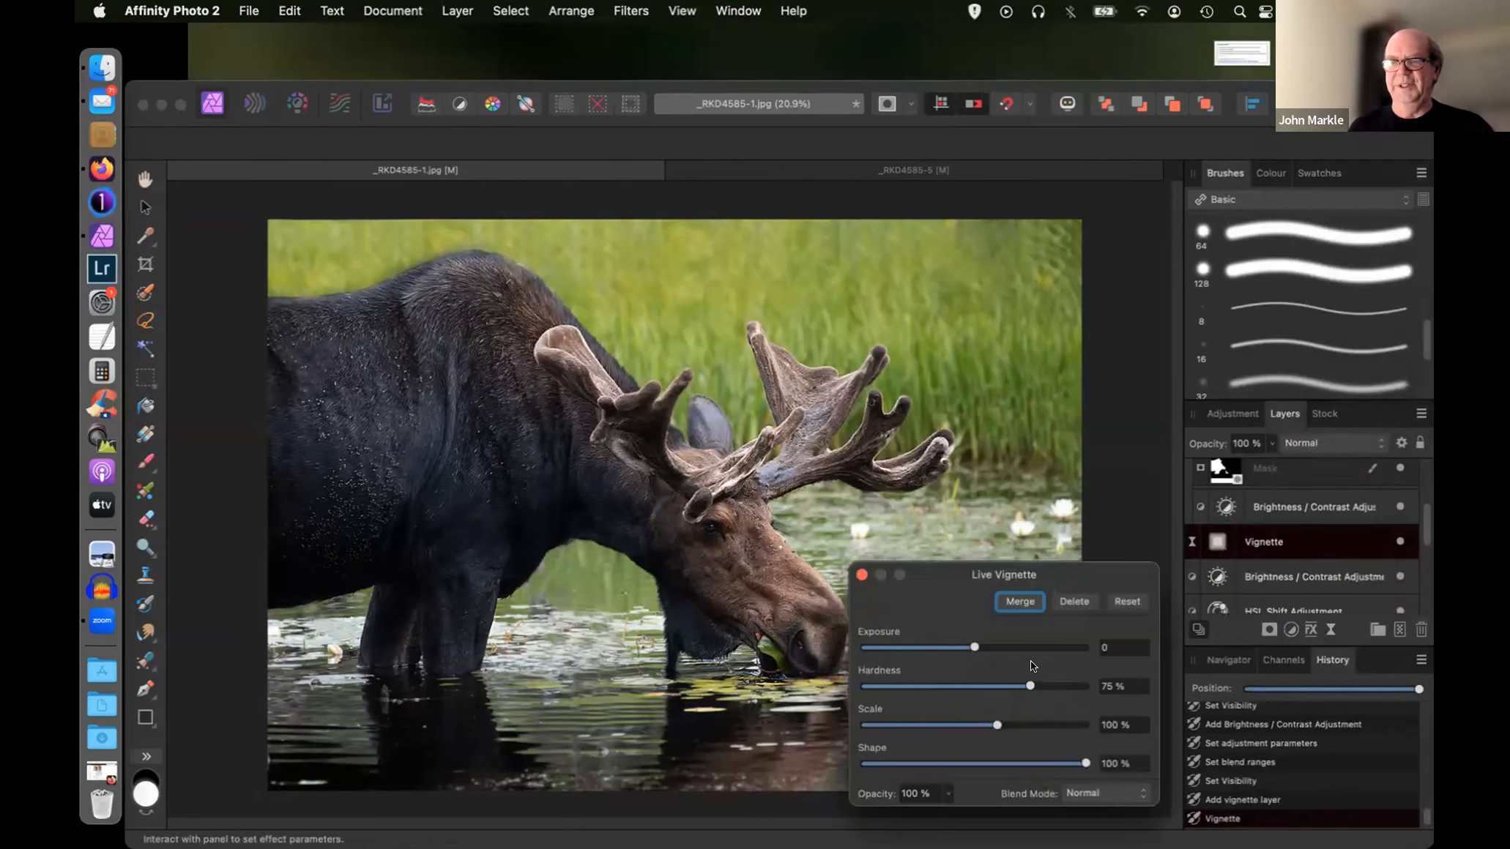
- Set the vignette's exposure to -0.436, scale to 140% and shape to 91%, and close its settings
{"action": "left_click_drag", "start_coordinate": [974, 647], "coordinate": [959, 645]}
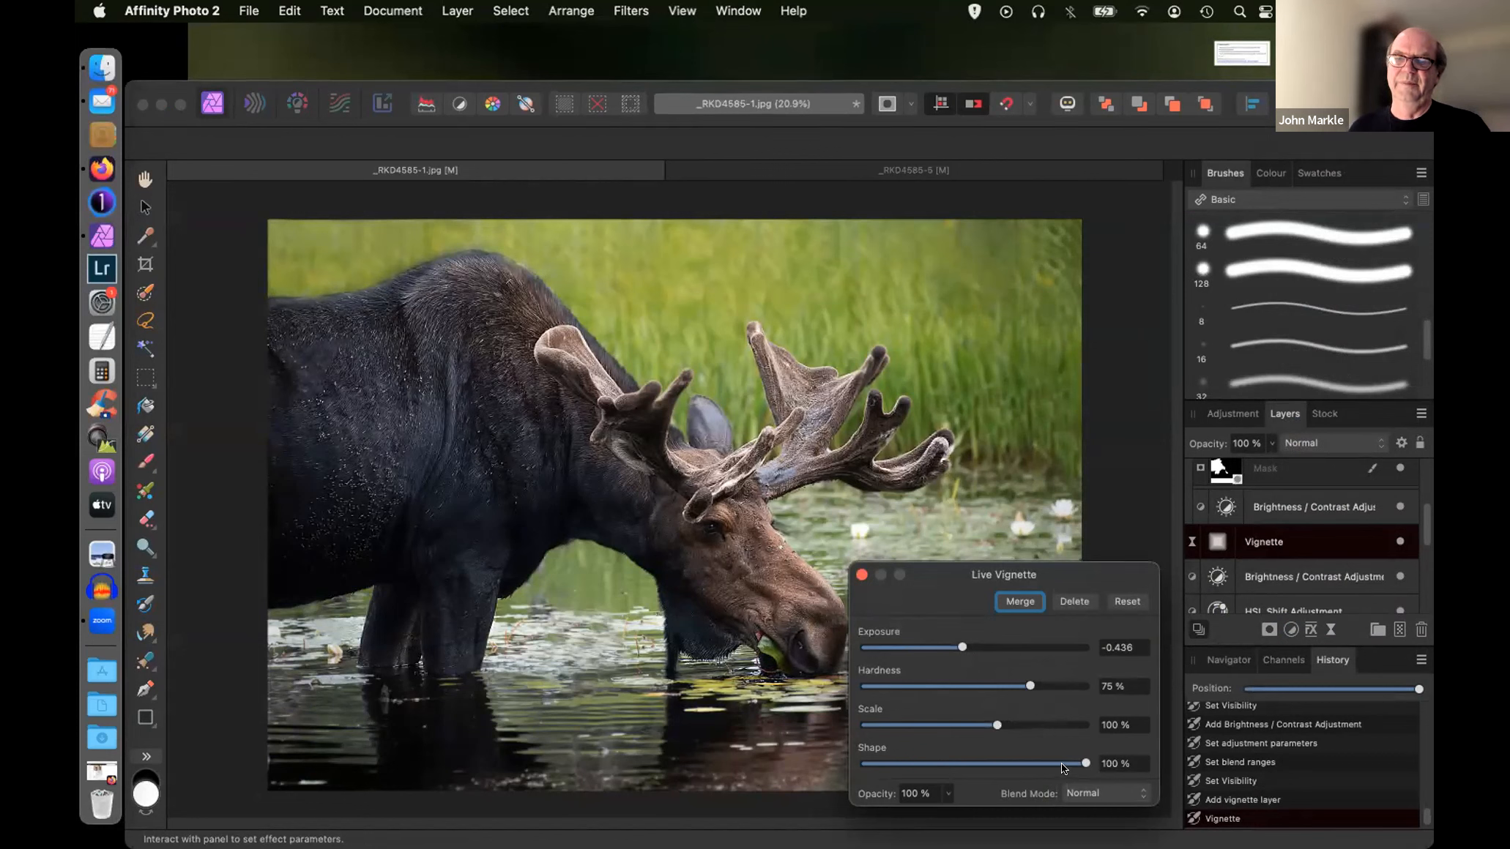
{"action": "left_click", "coordinate": [993, 724]}
{"action": "mouse_move", "coordinate": [993, 723]}
{"action": "left_mouse_down"}
{"action": "mouse_move", "coordinate": [974, 722]}
{"action": "mouse_move", "coordinate": [1014, 721]}
{"action": "left_mouse_up"}
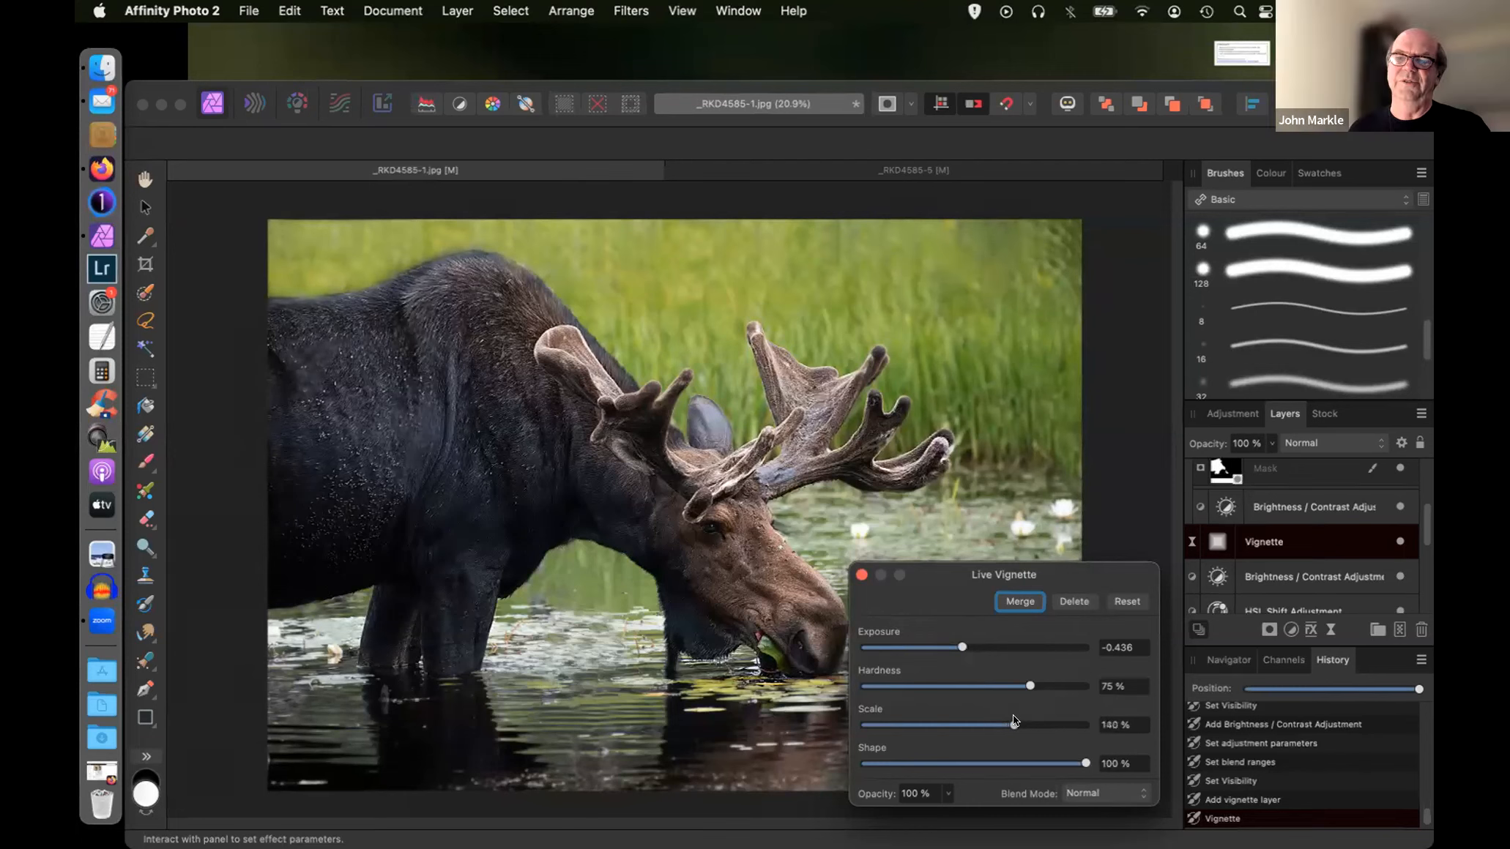
{"action": "left_click_drag", "start_coordinate": [1083, 762], "coordinate": [1064, 764]}
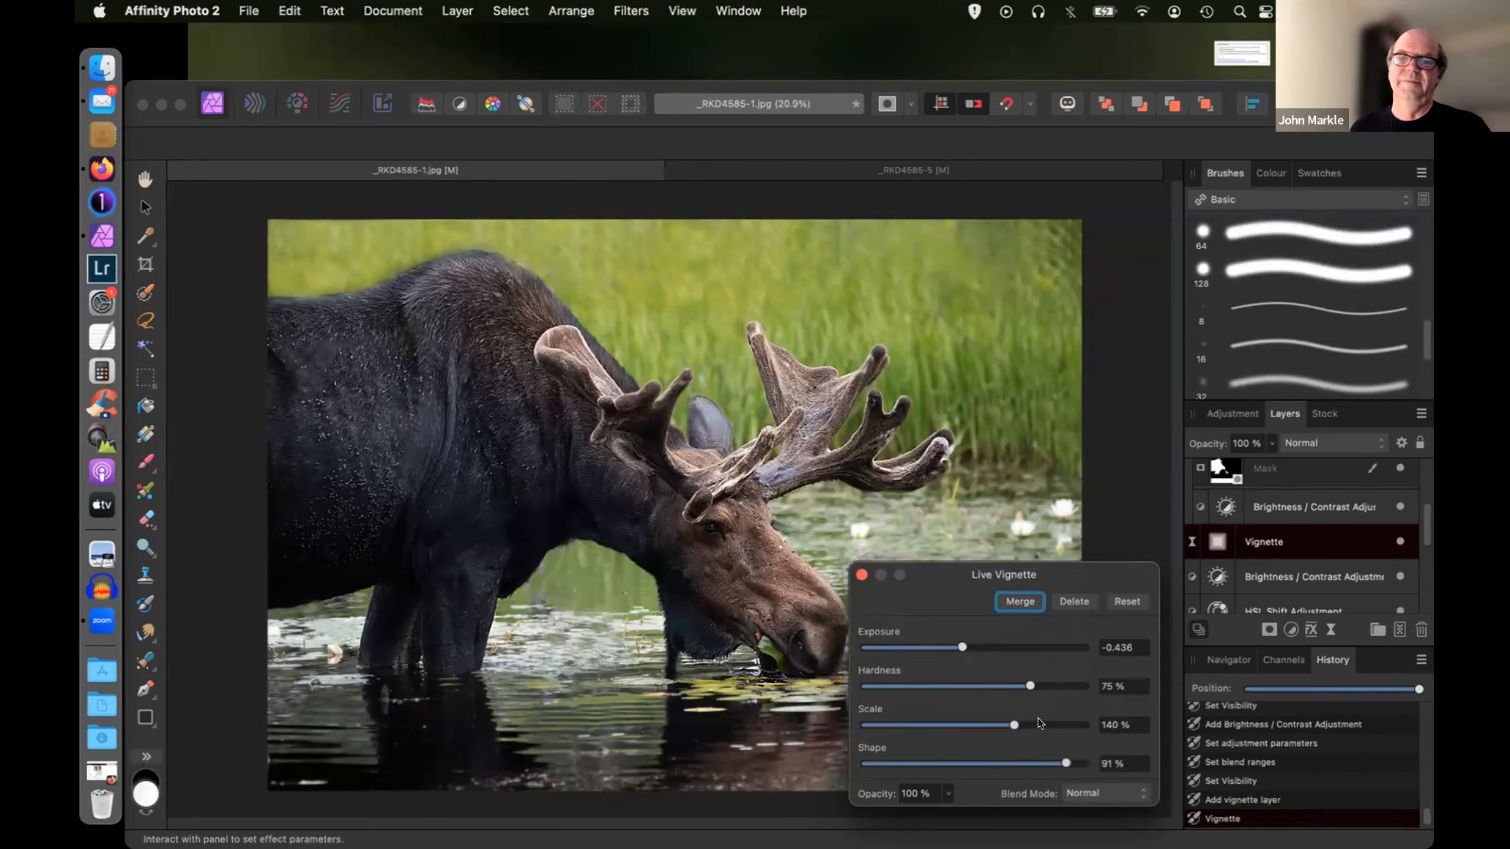
{"action": "left_click", "coordinate": [862, 575]}
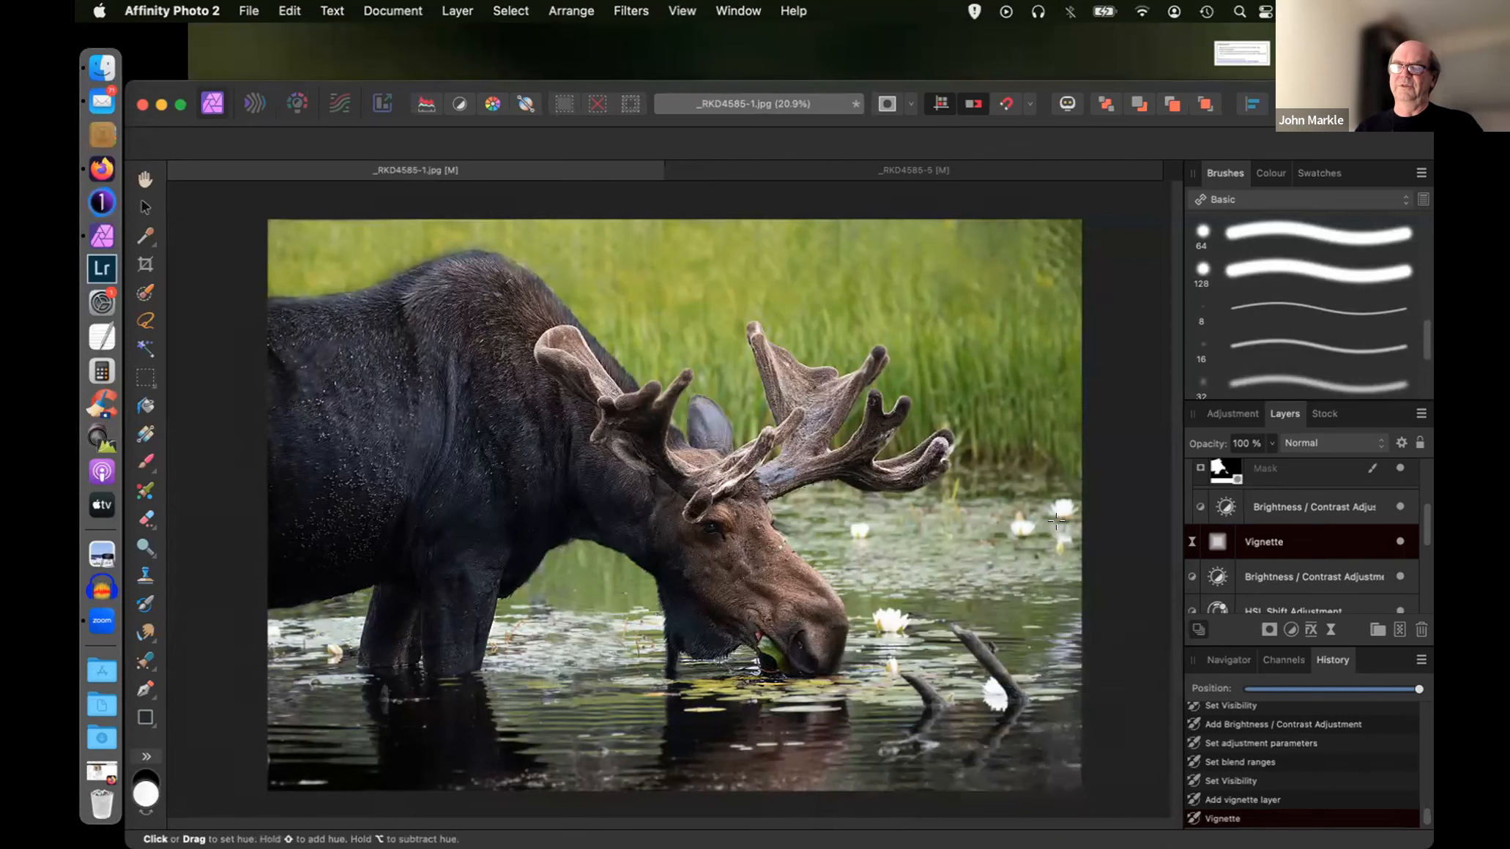
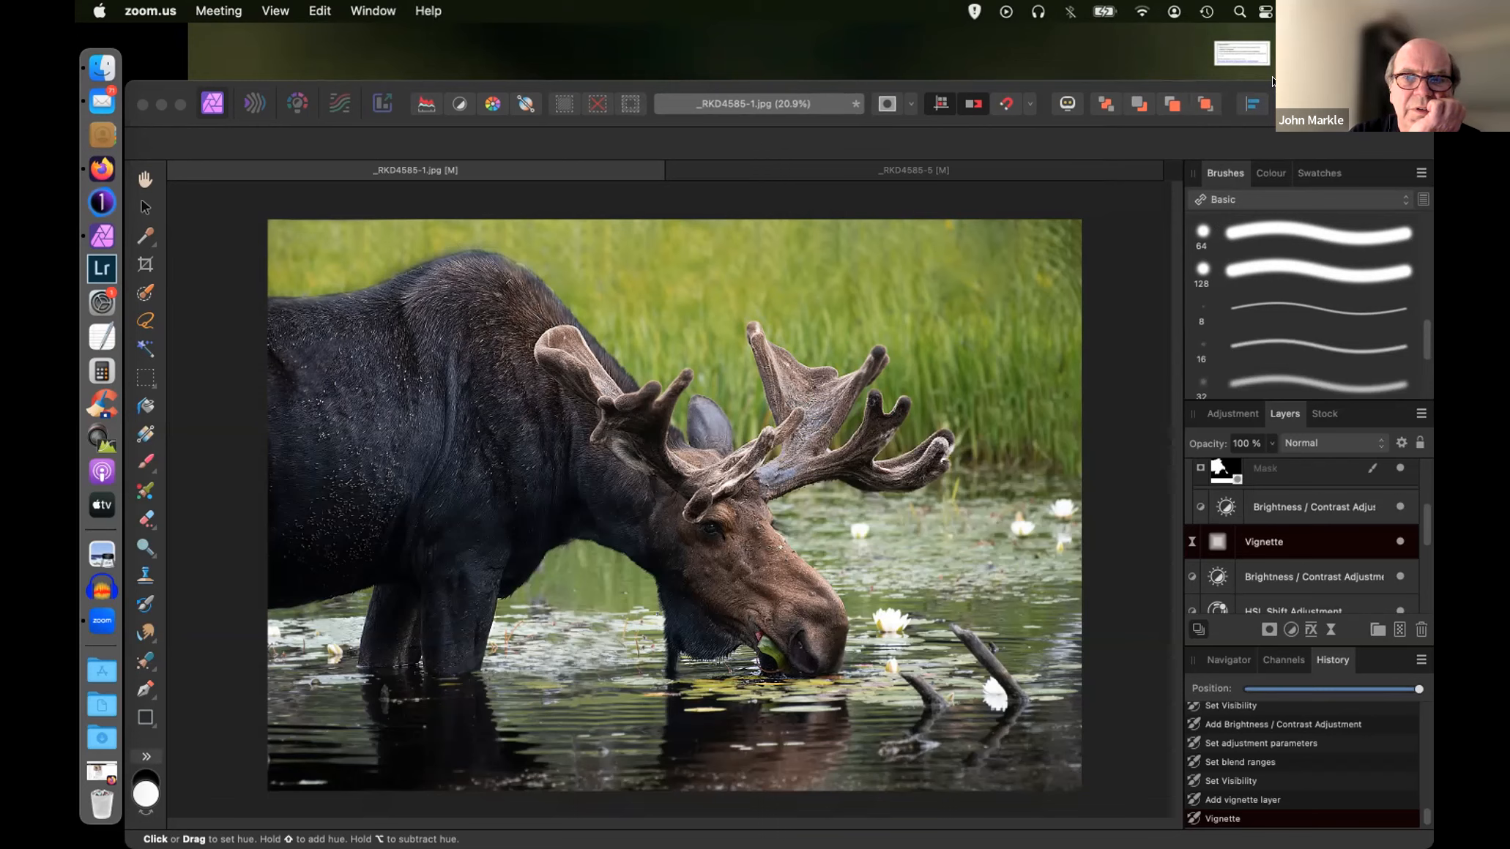
- Examine the moose's antlers, eye and muzzle at 50% magnification and return to the full photo
{"action": "left_click", "coordinate": [831, 191]}
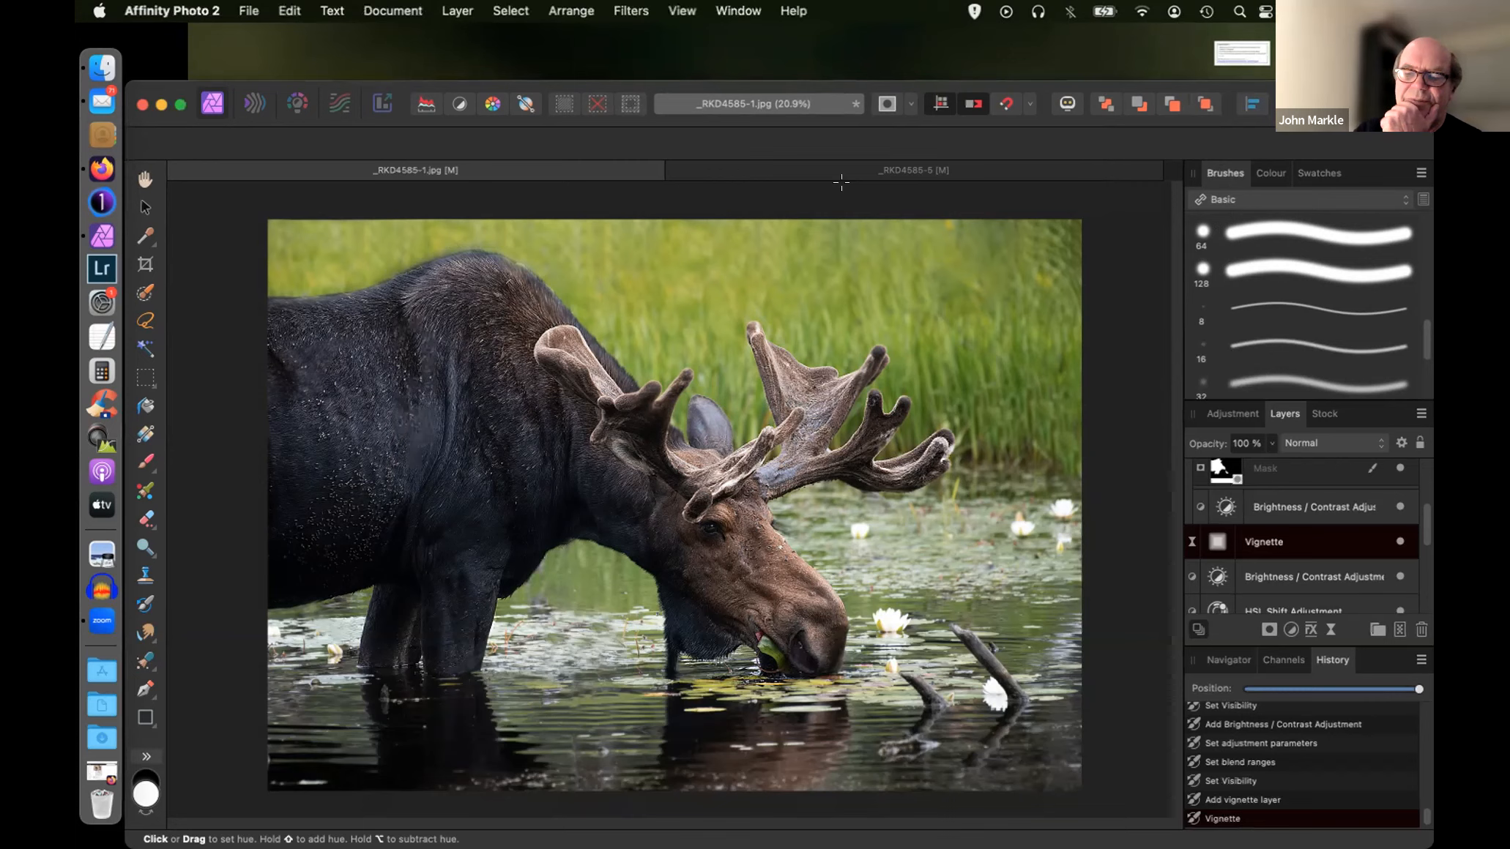
{"action": "key", "text": "super+plus"}
{"action": "key", "text": "super+plus"}
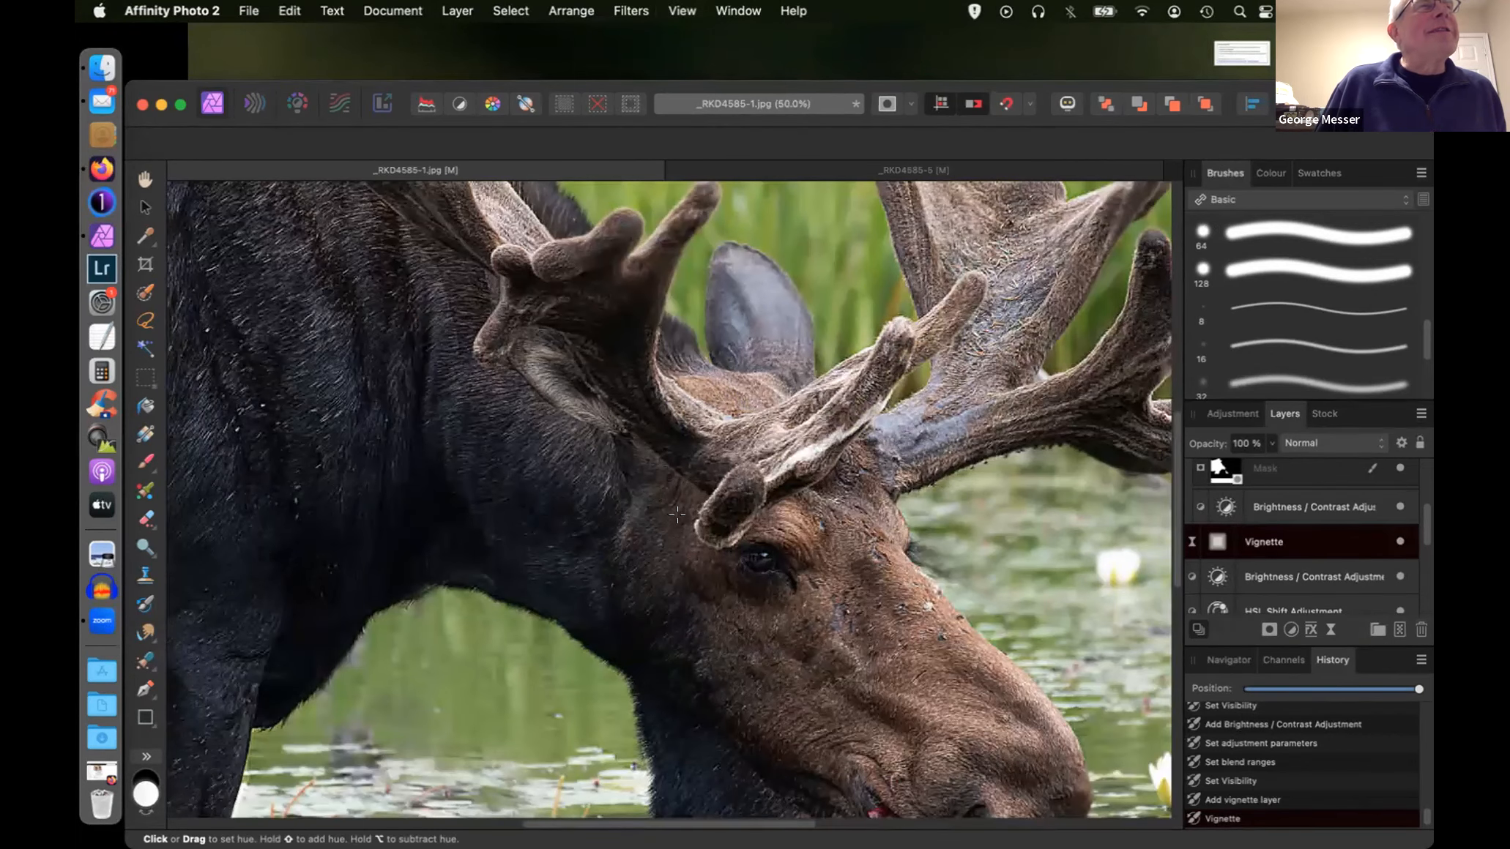
{"action": "scroll", "coordinate": [678, 514], "scroll_direction": "up", "scroll_amount": 2}
{"action": "scroll", "coordinate": [678, 514], "scroll_direction": "down", "scroll_amount": 6}
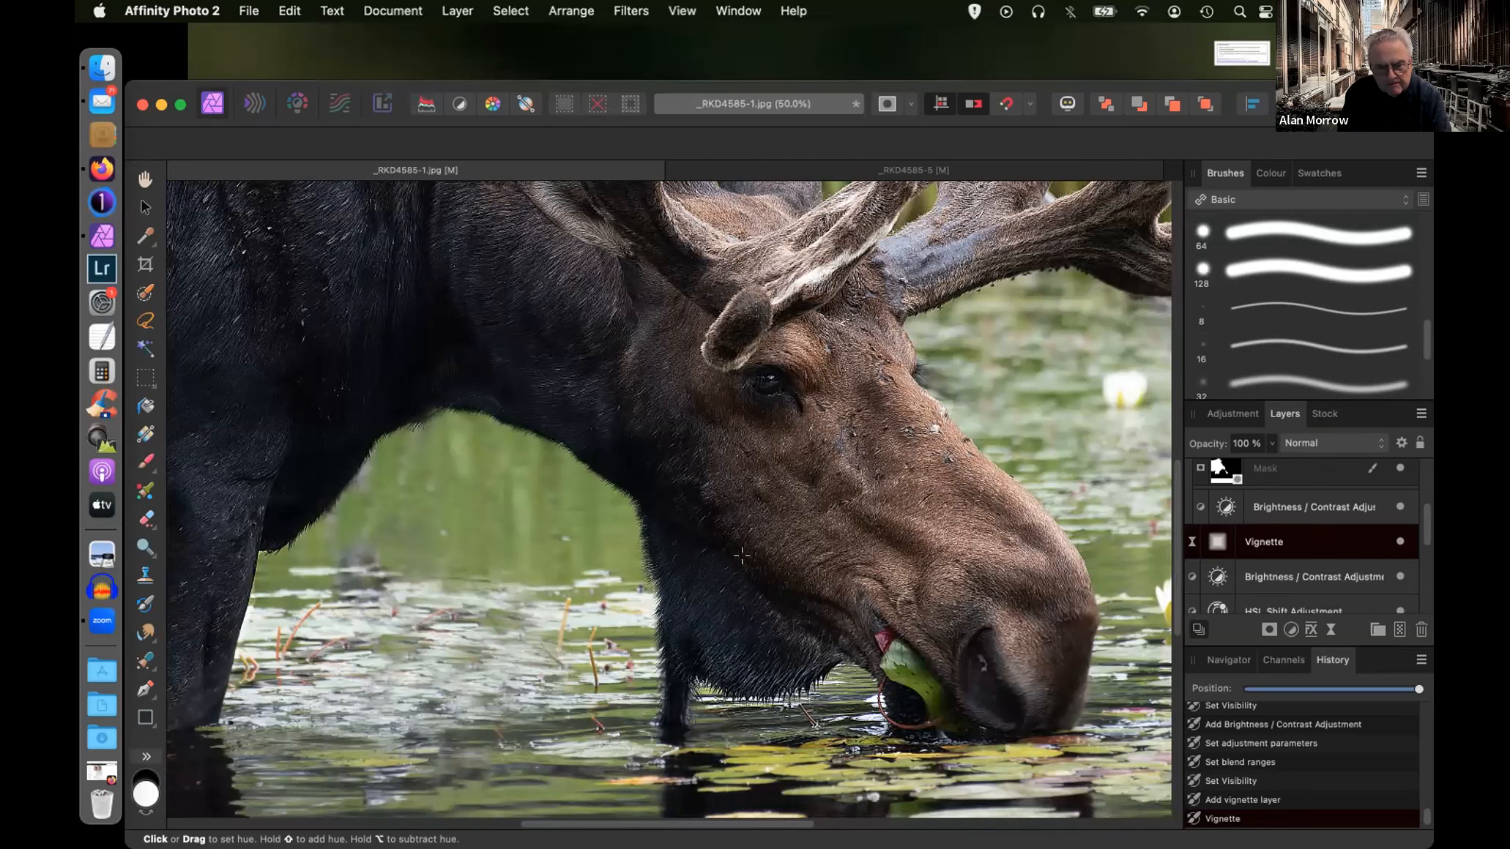
{"action": "key", "text": "super+0"}
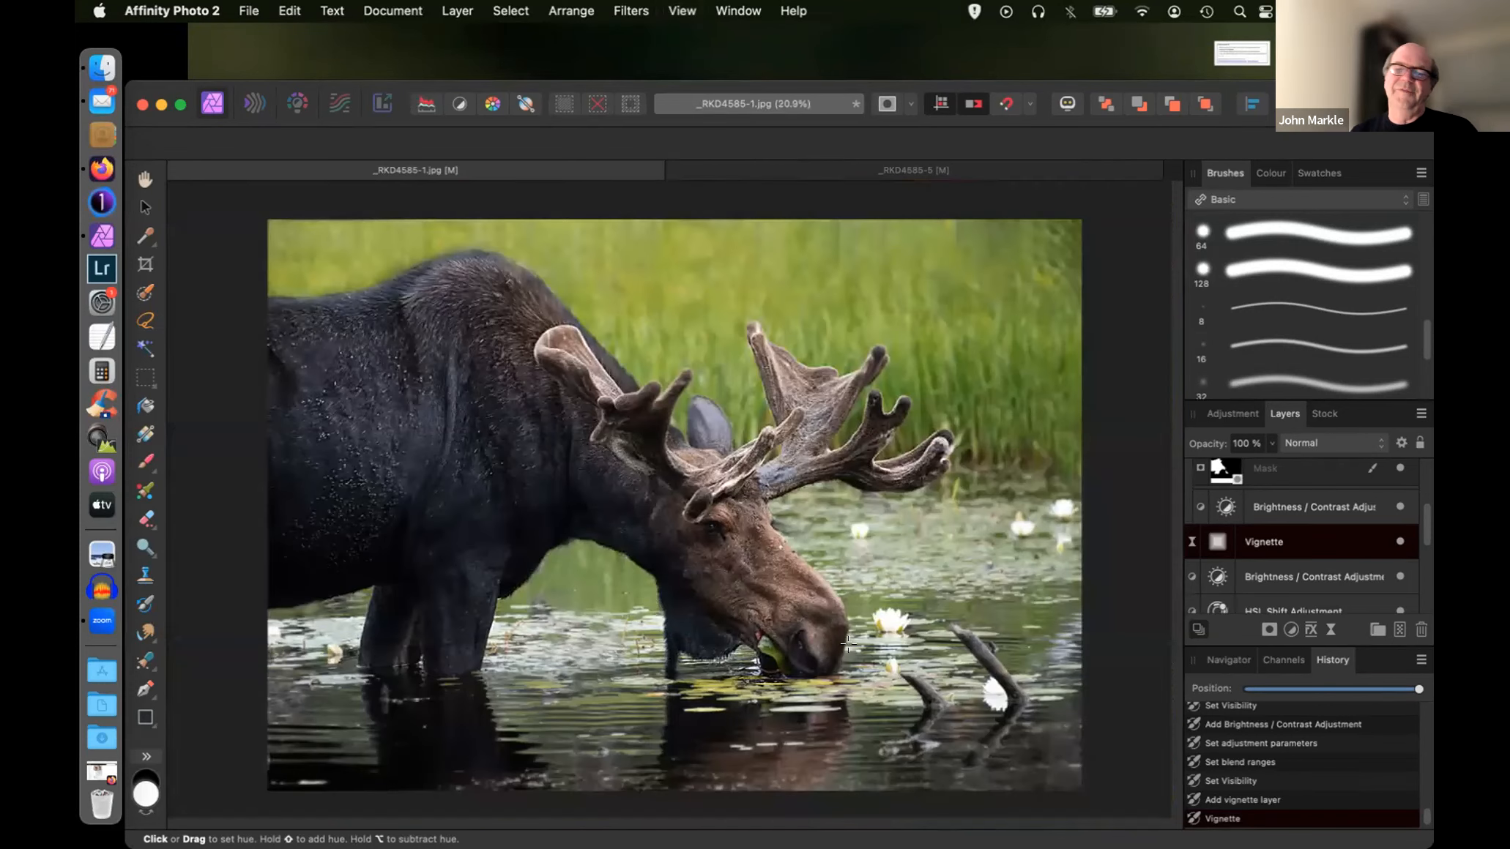